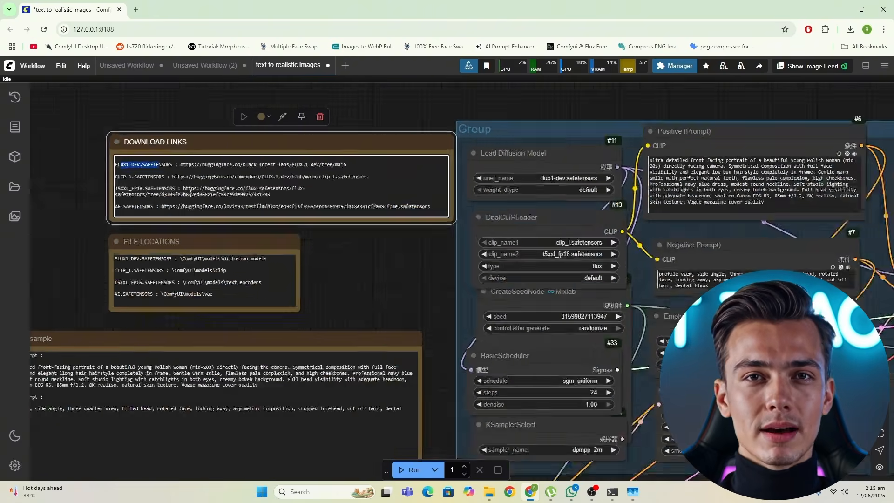
# Review the Hugging Face model links in the DOWNLOAD LINKS note and the target folders in the FILE LOCATIONS note
pyautogui.scroll(-6, 326, 234)
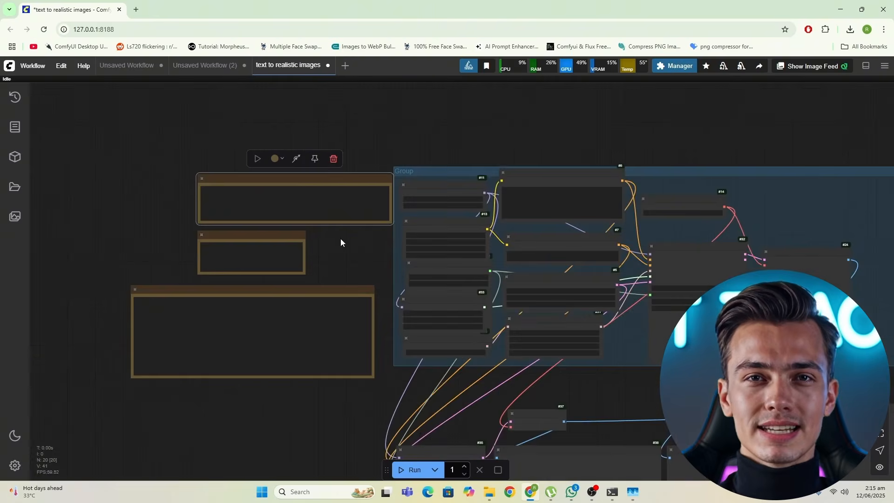
pyautogui.scroll(4, 340, 240)
pyautogui.scroll(3, 90, 186)
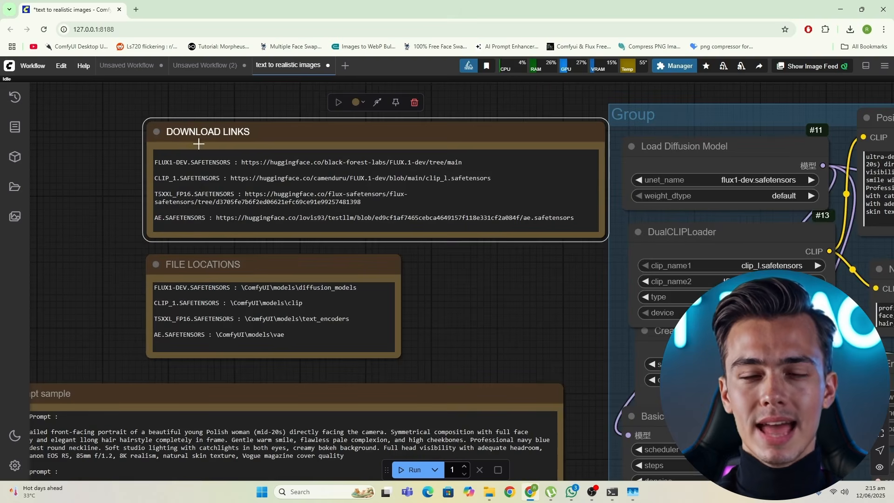
pyautogui.moveTo(162, 163); pyautogui.dragTo(213, 164)
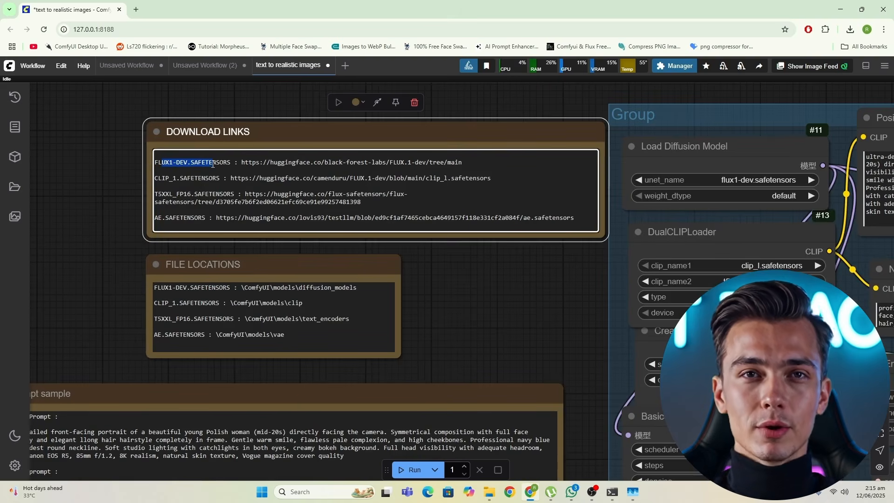
pyautogui.click(233, 162)
pyautogui.moveTo(277, 163); pyautogui.dragTo(412, 163)
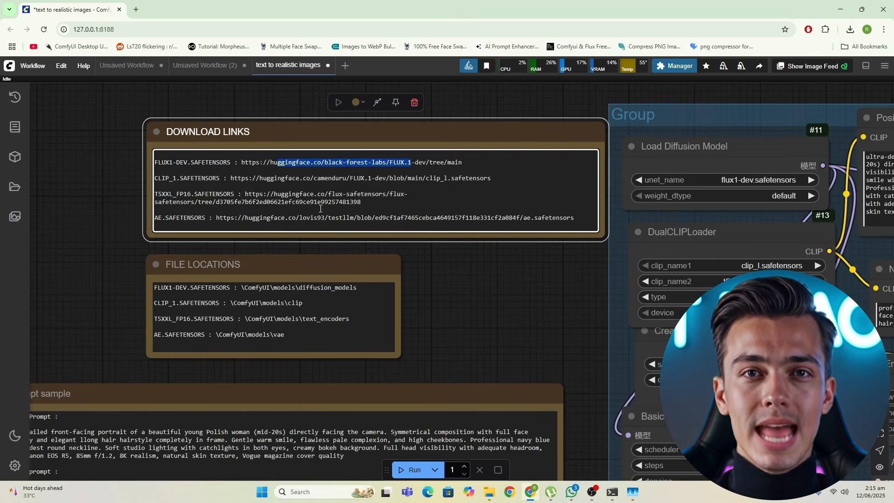
pyautogui.moveTo(291, 292); pyautogui.dragTo(357, 289)
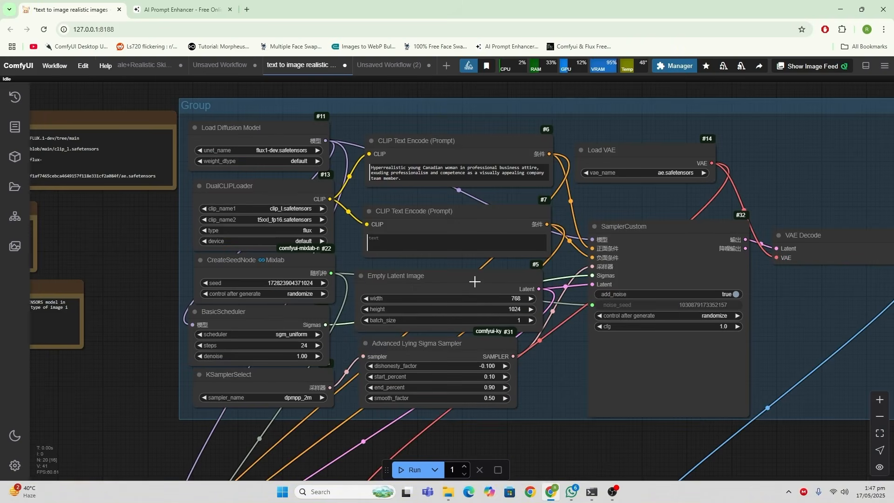
# Nudge the Empty Latent Image node slightly upward in the group and review its width and height settings
pyautogui.moveTo(475, 280); pyautogui.dragTo(480, 277)
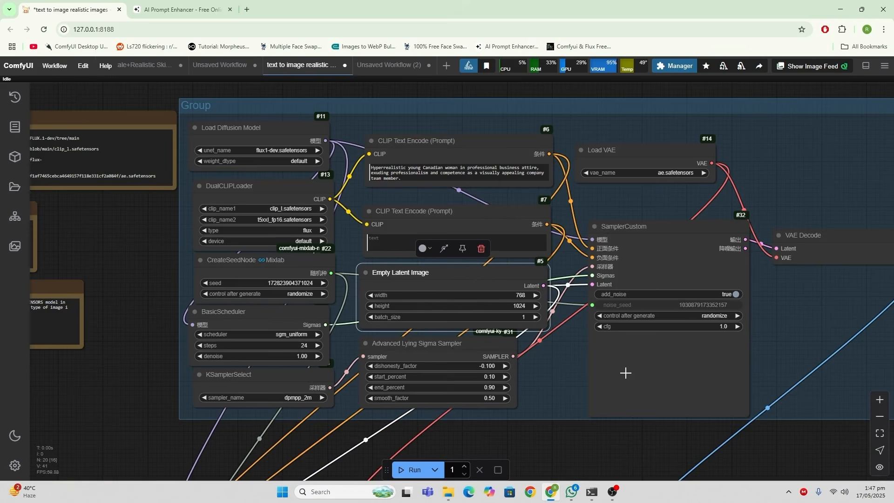
pyautogui.scroll(2, 542, 332)
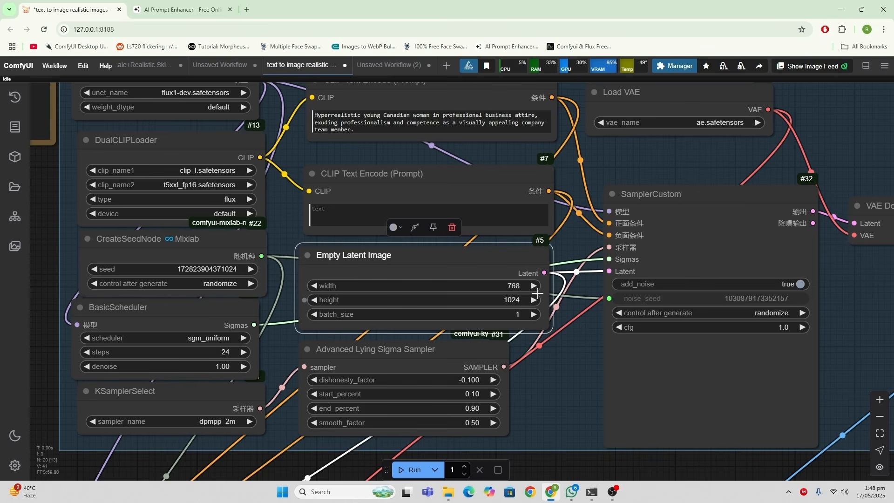
pyautogui.scroll(3, 451, 292)
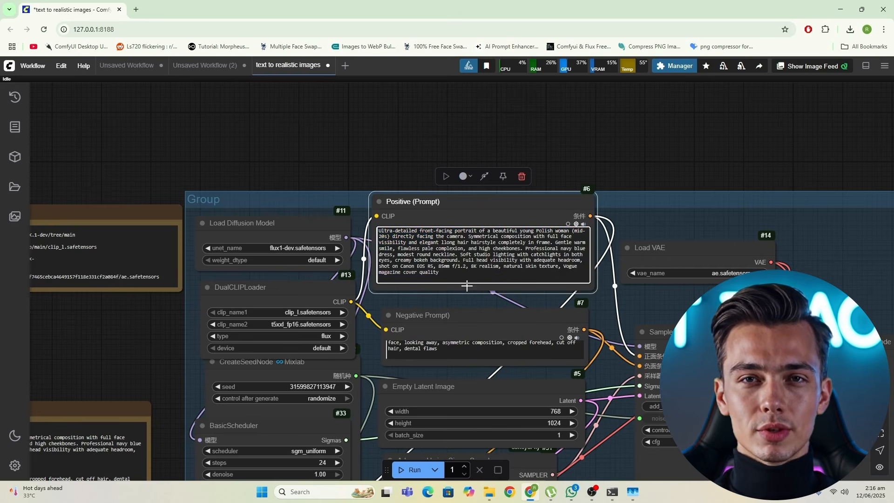
# Select the whole negative prompt text in the Prompt sample note for copying
pyautogui.moveTo(290, 321); pyautogui.dragTo(613, 204)
pyautogui.scroll(3, 272, 339)
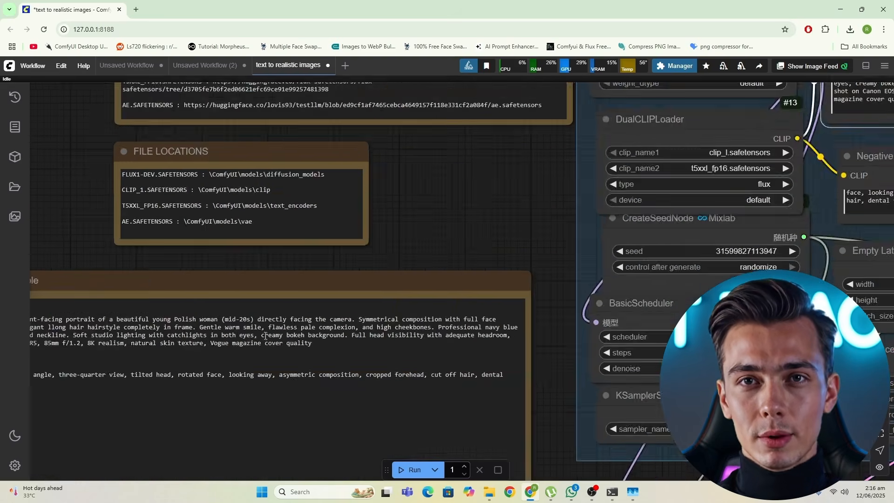
pyautogui.moveTo(269, 336); pyautogui.dragTo(558, 224)
pyautogui.click(270, 277)
pyautogui.keyDown('shift'); pyautogui.click(253, 262); pyautogui.keyUp('shift')
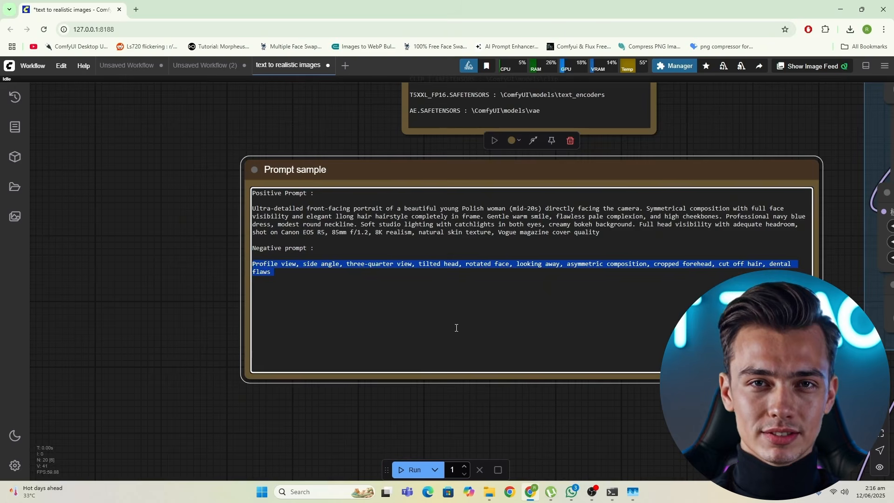
# Paste the sample negative prompt into the text field of the Negative Prompt node
pyautogui.scroll(-4, 456, 328)
pyautogui.moveTo(717, 224); pyautogui.dragTo(262, 249)
pyautogui.click(509, 188)
pyautogui.scroll(4, 503, 223)
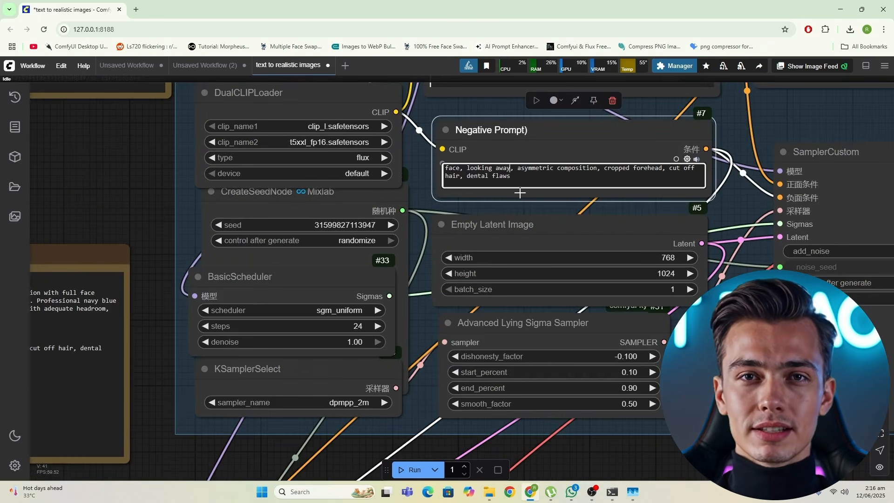
pyautogui.hotkey('ctrl', 'v')
# Bring the output preview nodes into view and run the workflow once to generate the portraits
pyautogui.scroll(-8, 534, 237)
pyautogui.moveTo(449, 313); pyautogui.dragTo(395, 148)
pyautogui.moveTo(426, 262); pyautogui.dragTo(313, 194)
pyautogui.click(416, 470)
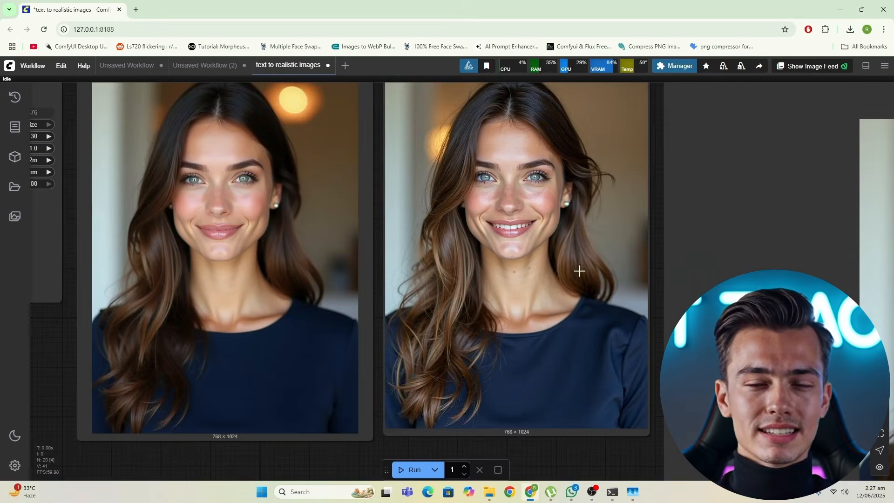
# Compare the two generated portraits in the adjacent Preview Image nodes
pyautogui.scroll(-2, 573, 263)
pyautogui.scroll(1, 559, 263)
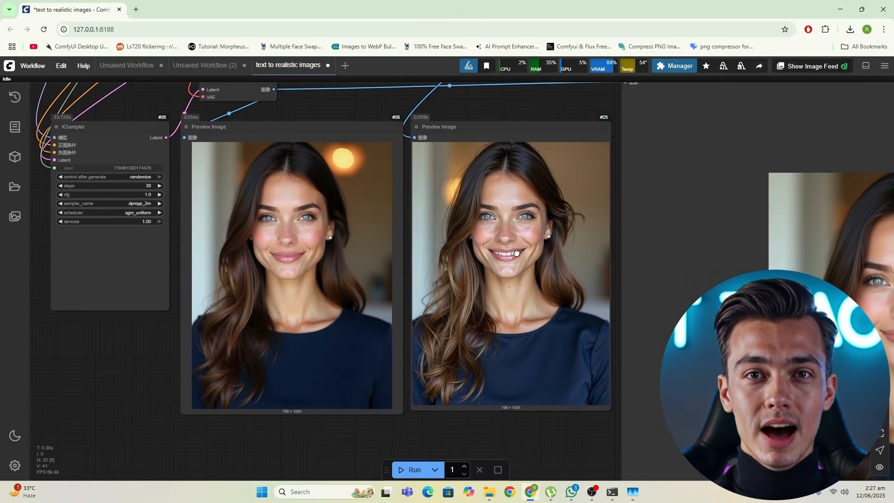
pyautogui.hscroll(1, 512, 254)
pyautogui.scroll(2, 464, 246)
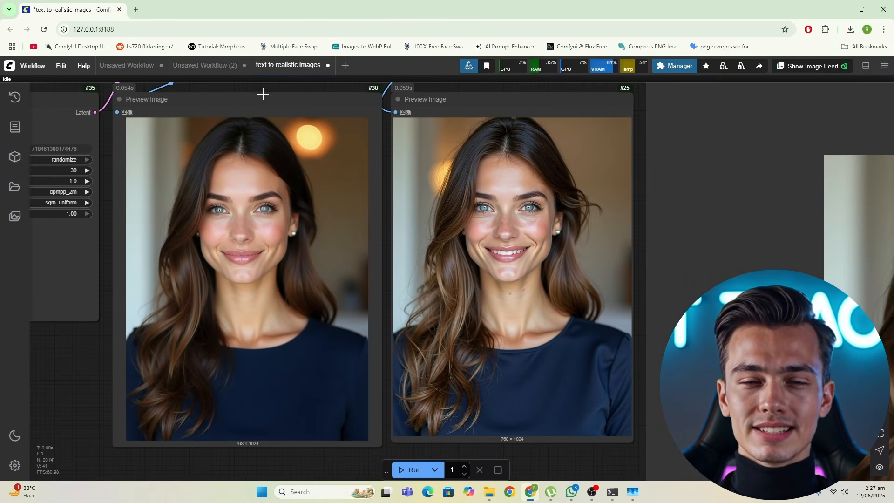
pyautogui.moveTo(264, 94)
pyautogui.mouseDown()
pyautogui.moveTo(292, 119)
pyautogui.moveTo(268, 110)
pyautogui.mouseUp()
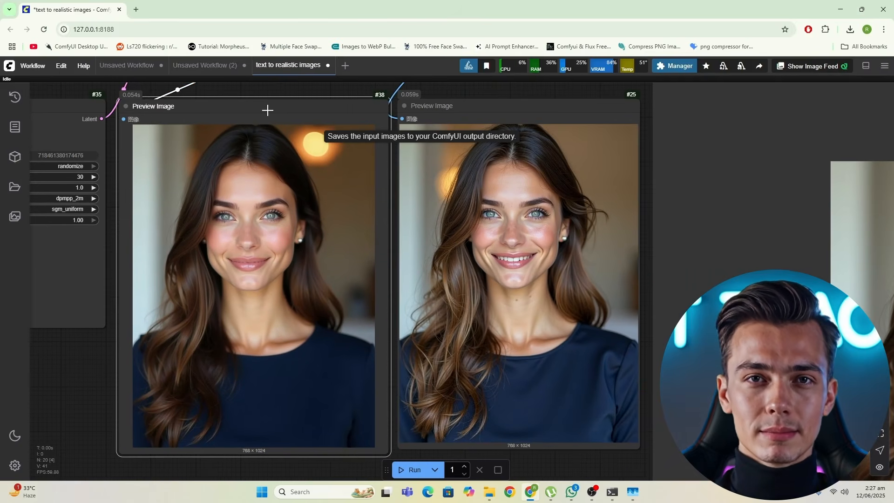
pyautogui.scroll(3, 510, 181)
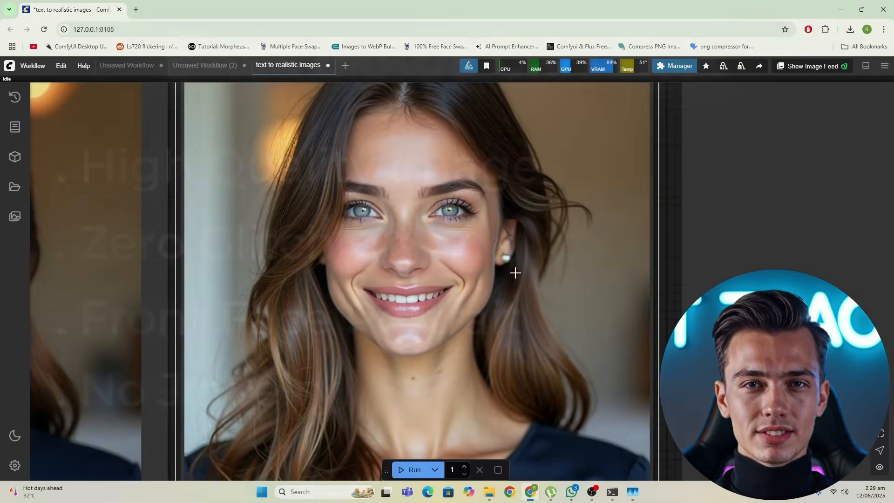
# Inspect the face, skin and hair details of the portrait in Preview Image node #25 up close
pyautogui.scroll(-5, 515, 272)
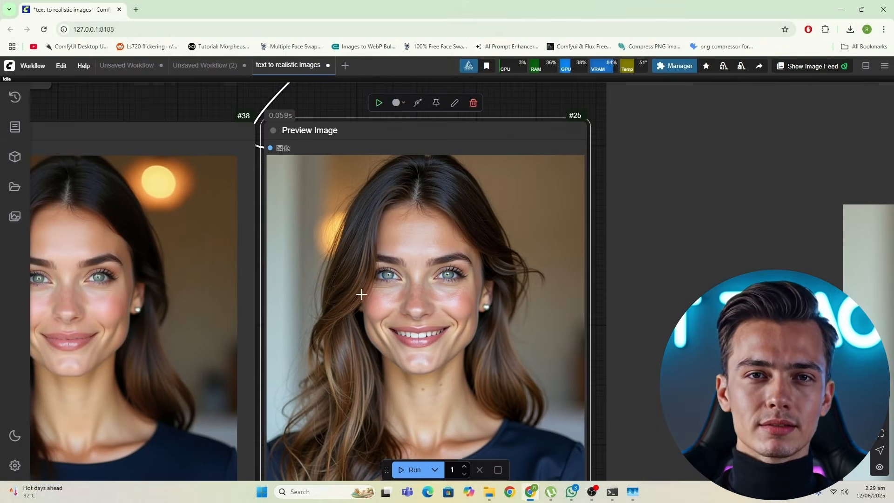
pyautogui.scroll(1, 391, 274)
pyautogui.scroll(3, 391, 274)
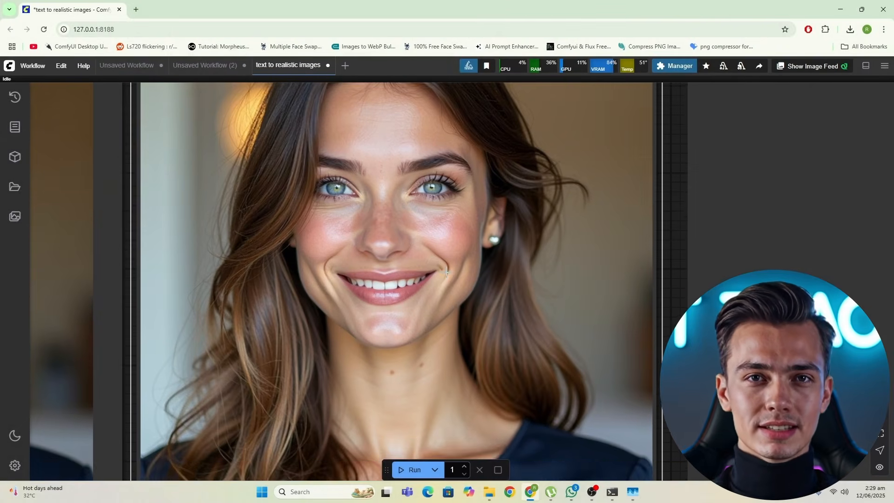
pyautogui.moveTo(391, 274); pyautogui.dragTo(392, 292)
pyautogui.moveTo(494, 288); pyautogui.dragTo(391, 295)
pyautogui.scroll(1, 418, 257)
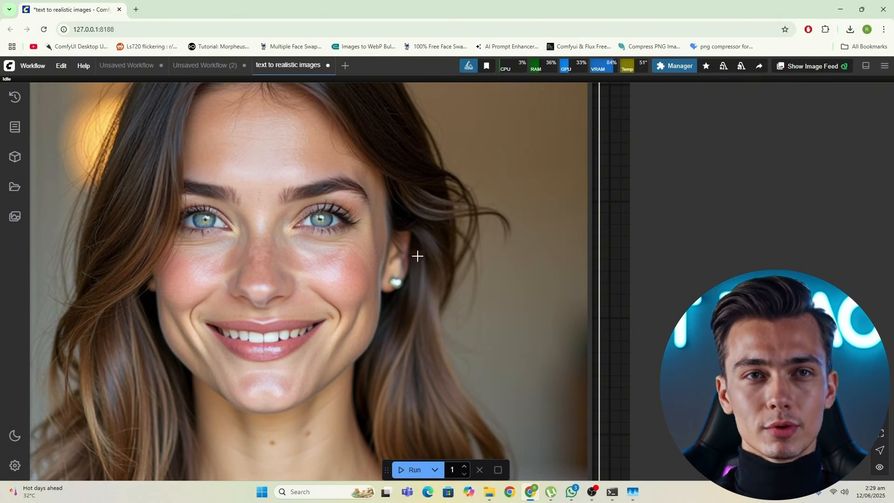
# Run the workflow again and inspect the new portrait in Preview Image node #25 up close
pyautogui.click(410, 470)
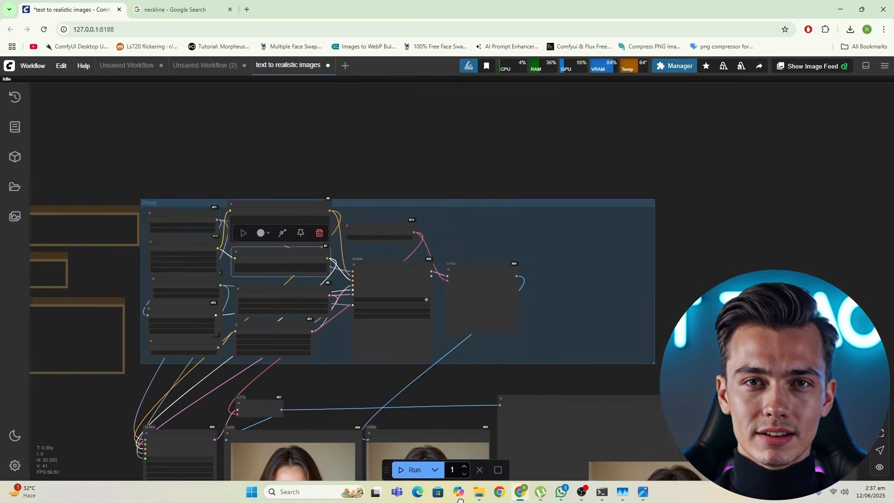
pyautogui.moveTo(460, 479); pyautogui.dragTo(523, 236)
pyautogui.scroll(6, 429, 261)
pyautogui.scroll(5, 524, 233)
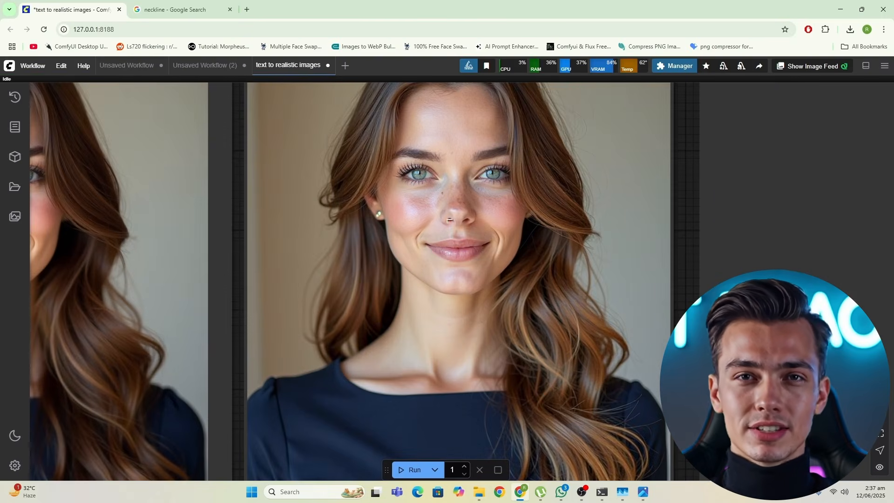
pyautogui.moveTo(450, 220); pyautogui.dragTo(450, 265)
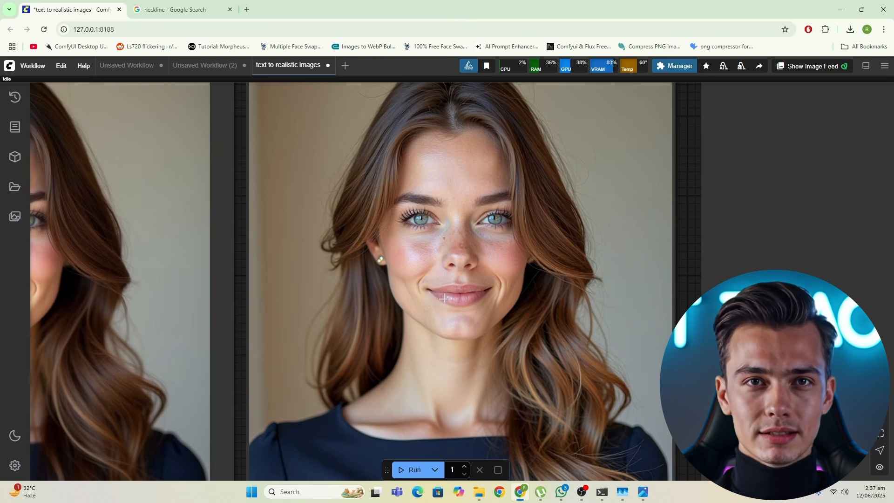
pyautogui.scroll(-5, 443, 299)
pyautogui.scroll(4, 468, 301)
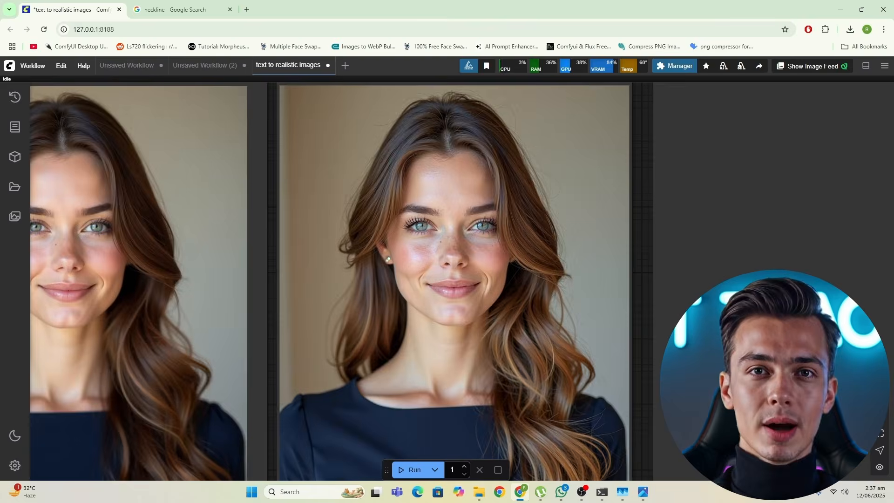
# Examine the Negative Prompt node alongside the positive prompt and model loader settings in the main group
pyautogui.scroll(-6, 468, 300)
pyautogui.moveTo(399, 174); pyautogui.dragTo(471, 395)
pyautogui.moveTo(340, 281); pyautogui.dragTo(425, 400)
pyautogui.scroll(4, 364, 253)
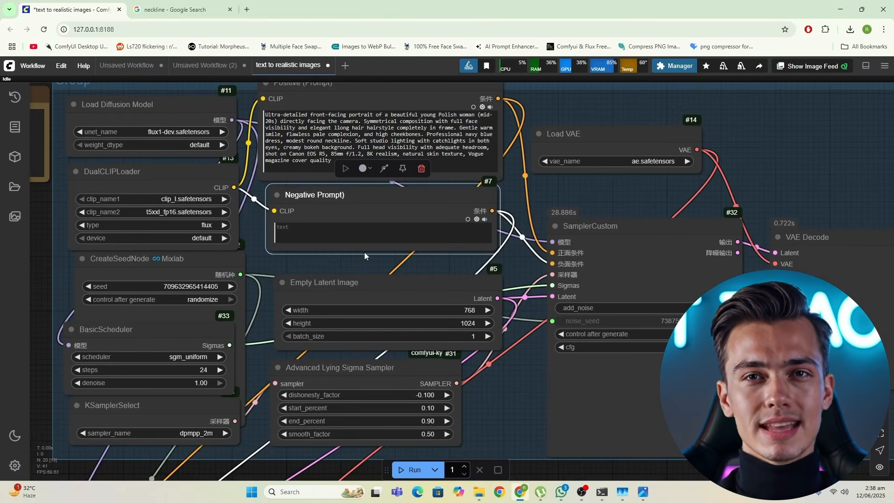
pyautogui.click(319, 230)
pyautogui.scroll(-3, 353, 282)
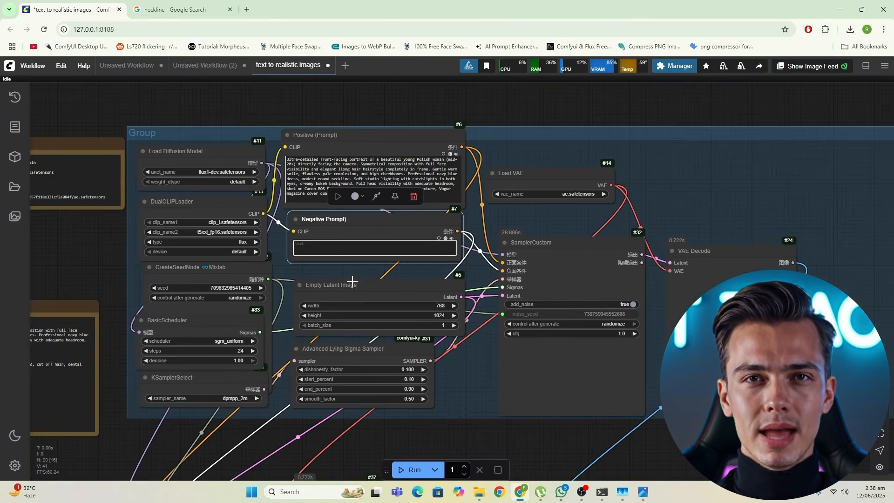
pyautogui.click(320, 224)
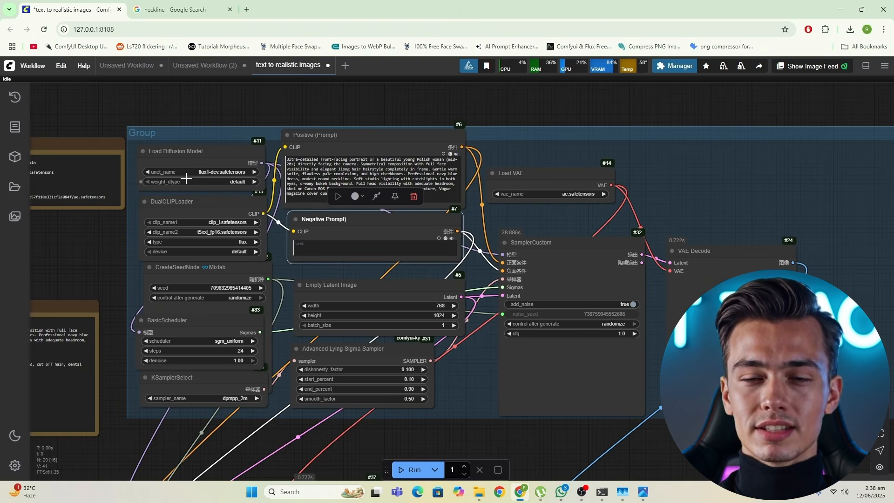
pyautogui.click(236, 179)
pyautogui.click(402, 219)
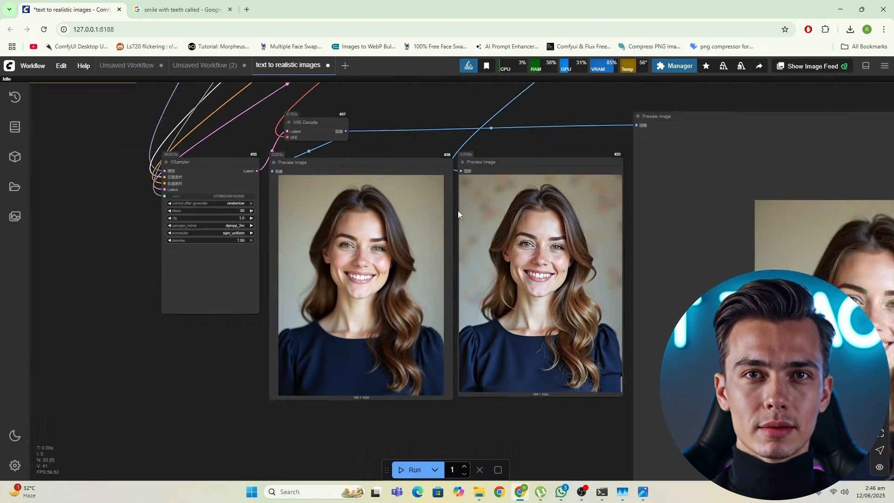
# Check the positive and negative prompt nodes against the two newly generated preview portraits
pyautogui.scroll(2, 401, 273)
pyautogui.moveTo(399, 96); pyautogui.dragTo(412, 338)
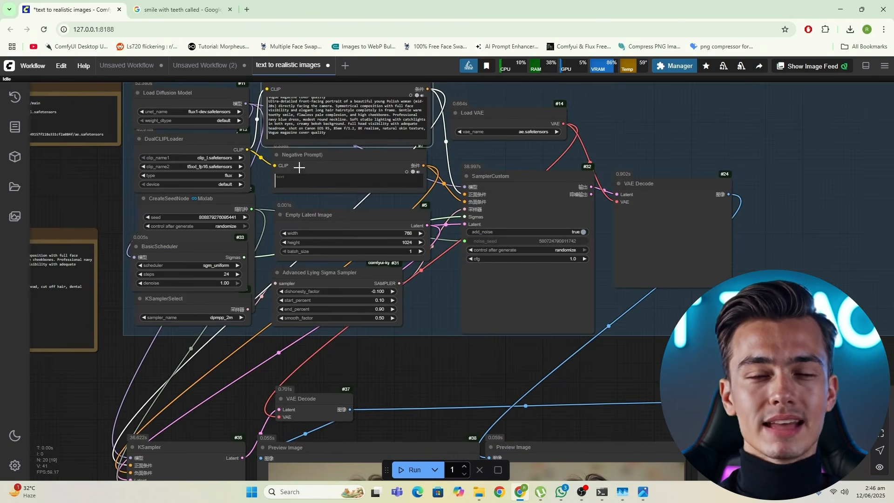
pyautogui.click(335, 157)
pyautogui.moveTo(572, 459); pyautogui.dragTo(467, 237)
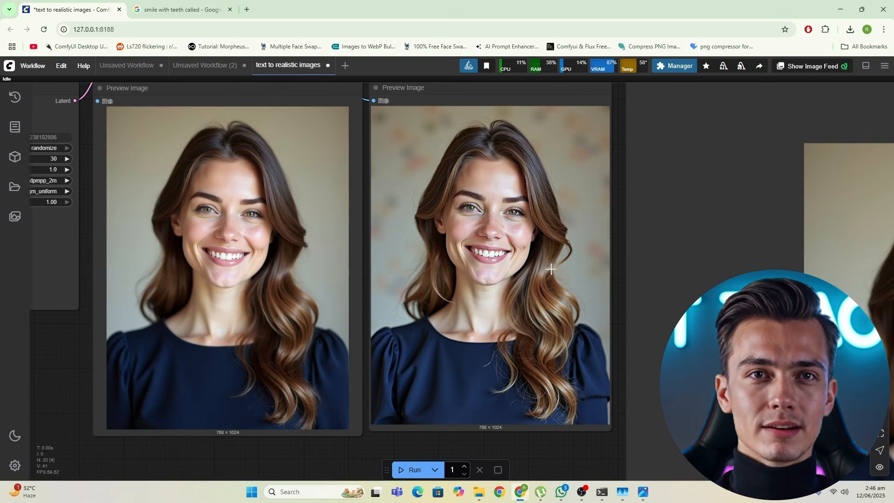
# Inspect the smile, teeth and skin texture of the portrait in the second Preview Image node up close
pyautogui.moveTo(531, 263); pyautogui.dragTo(500, 269)
pyautogui.scroll(4, 500, 269)
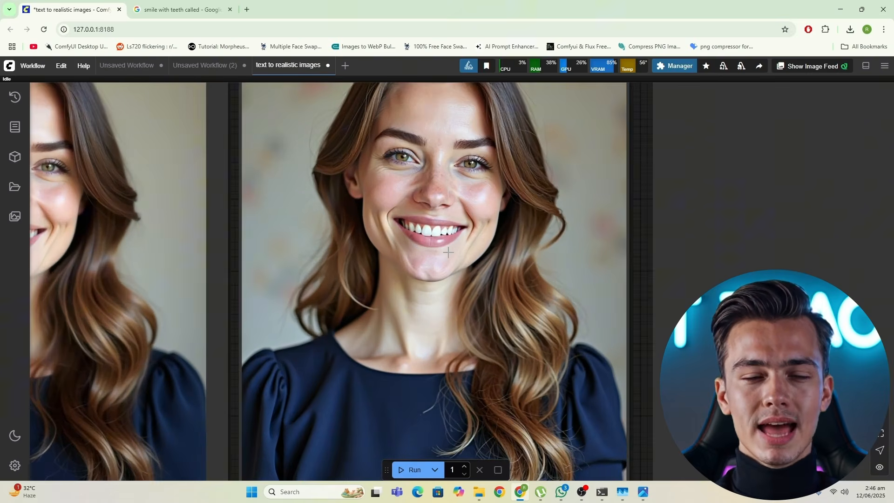
pyautogui.scroll(1, 448, 253)
pyautogui.moveTo(436, 175); pyautogui.dragTo(379, 226)
pyautogui.scroll(-1, 377, 227)
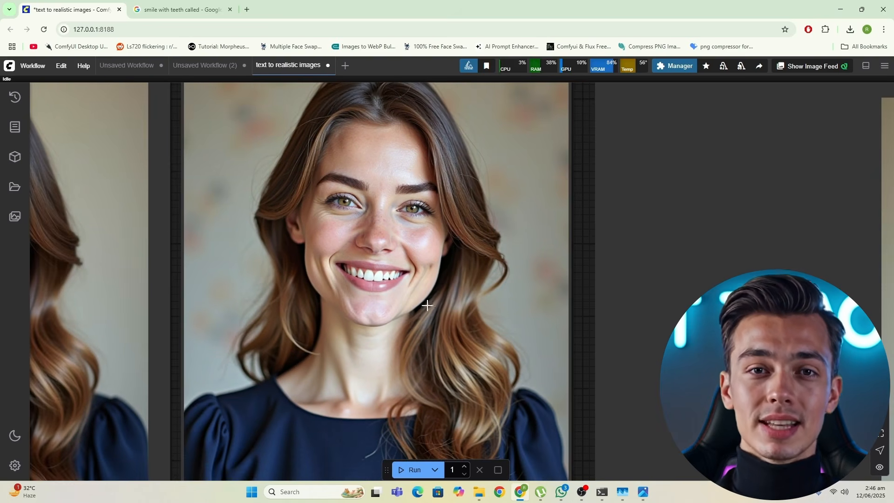
pyautogui.scroll(2, 410, 300)
pyautogui.scroll(1, 405, 288)
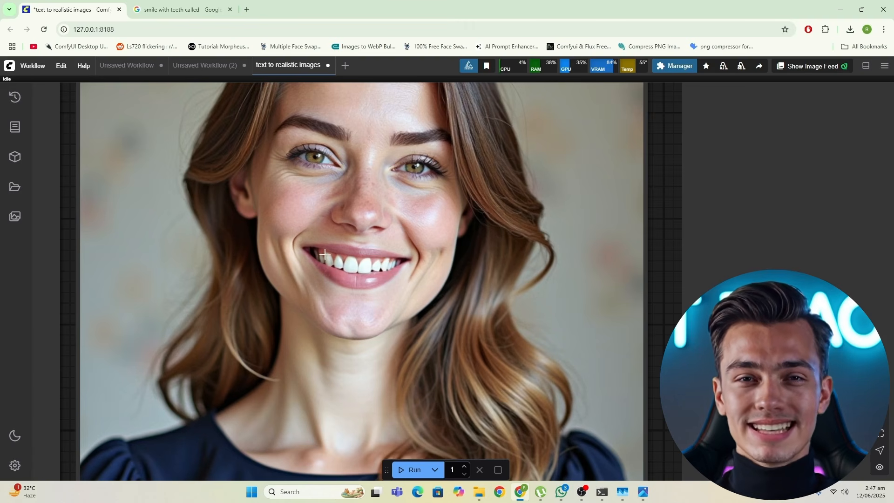
pyautogui.scroll(-3, 331, 265)
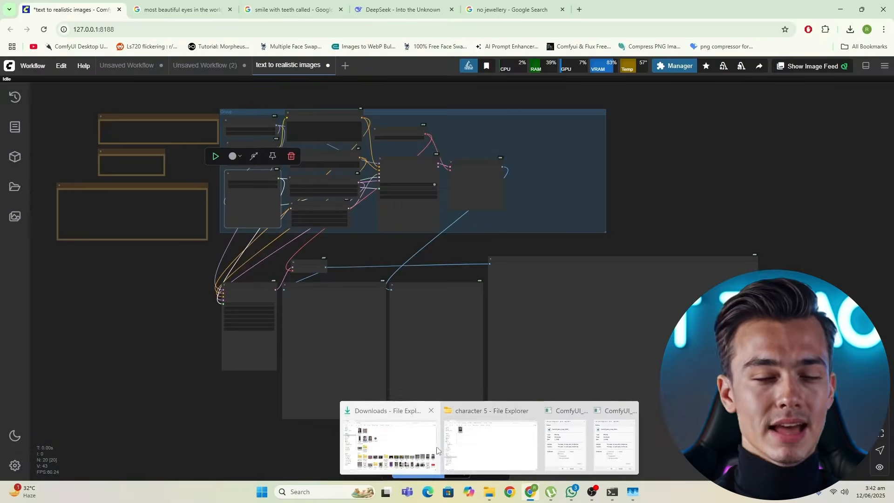
# Switch to File Explorer's character 5 folder and open the saved portrait ComfyUI_temp_bxzsp_00023_ in the image viewer
pyautogui.click(480, 442)
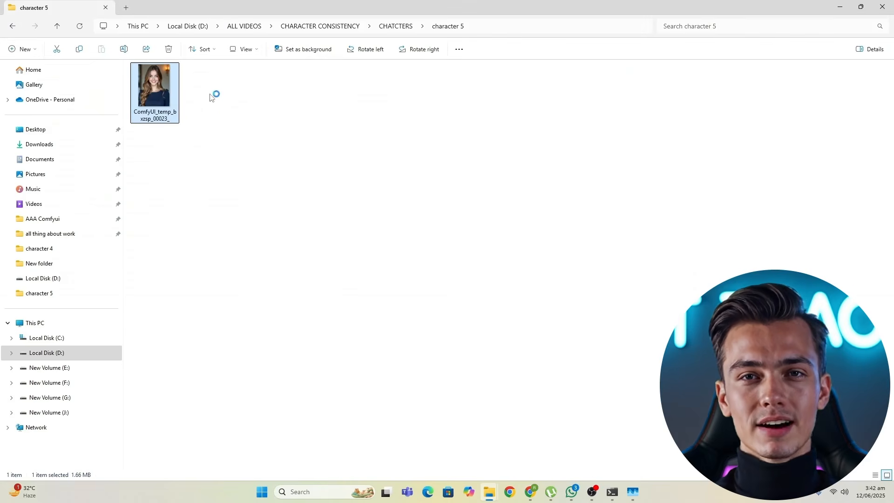
pyautogui.doubleClick(156, 94)
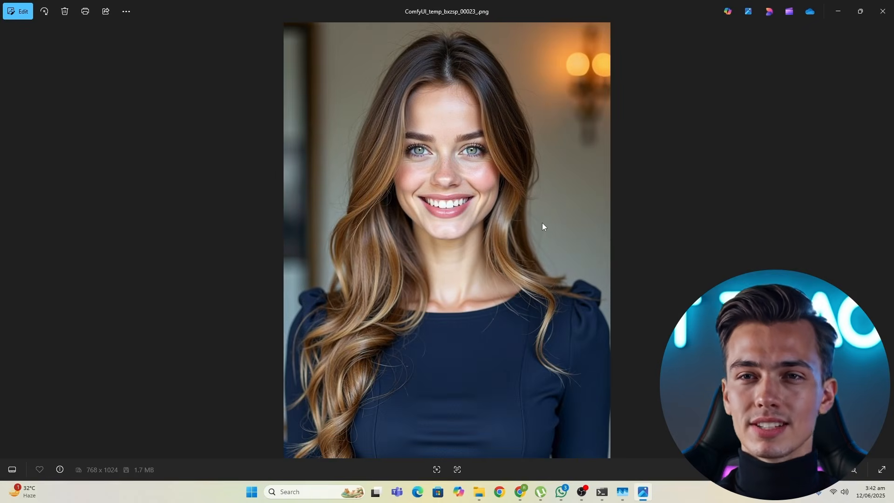
# Inspect the face and hair of the saved portrait up close and close the image viewer
pyautogui.scroll(3, 410, 259)
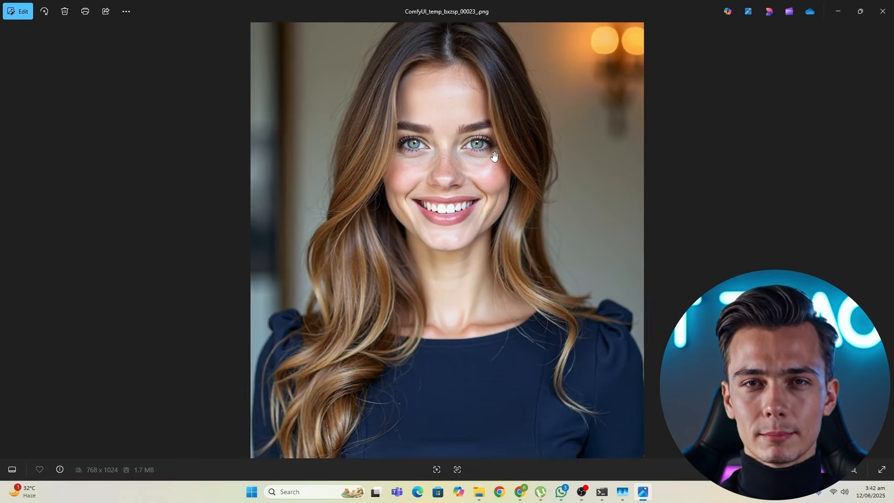
pyautogui.click(883, 11)
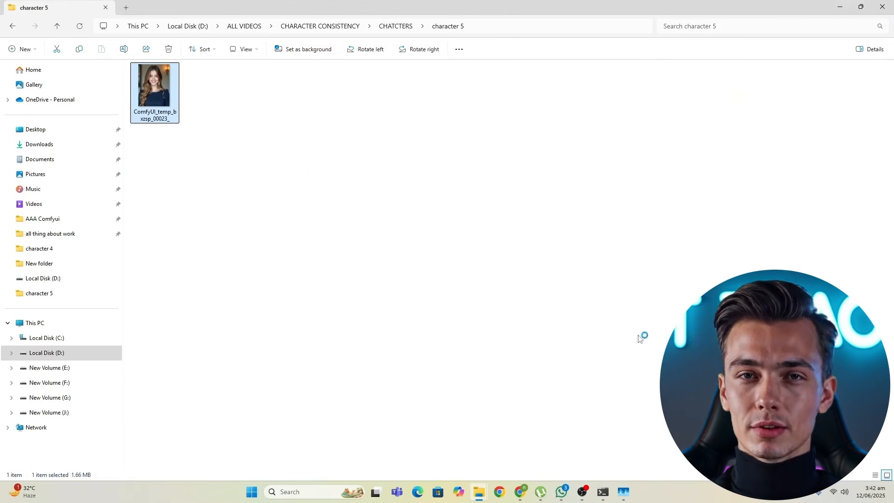
# Switch to the Upscale+Realistic Skin workflow in ComfyUI and check the Manager for missing custom nodes
pyautogui.hotkey('alt', 'Tab')
pyautogui.moveTo(301, 281); pyautogui.dragTo(336, 279)
pyautogui.scroll(-2, 541, 290)
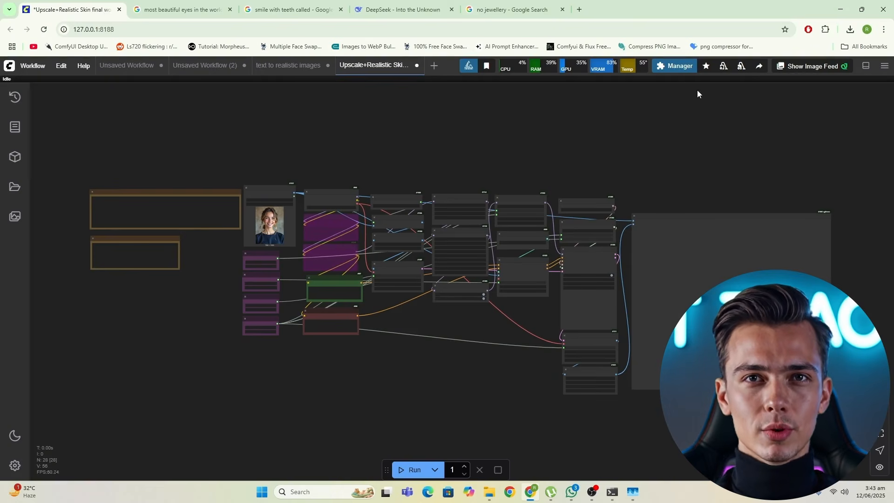
pyautogui.click(679, 68)
pyautogui.click(400, 218)
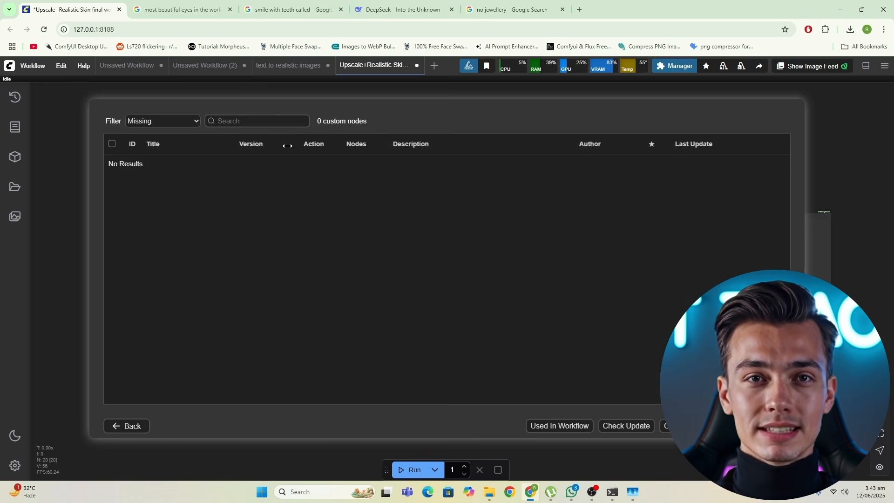
pyautogui.click(126, 429)
pyautogui.click(478, 373)
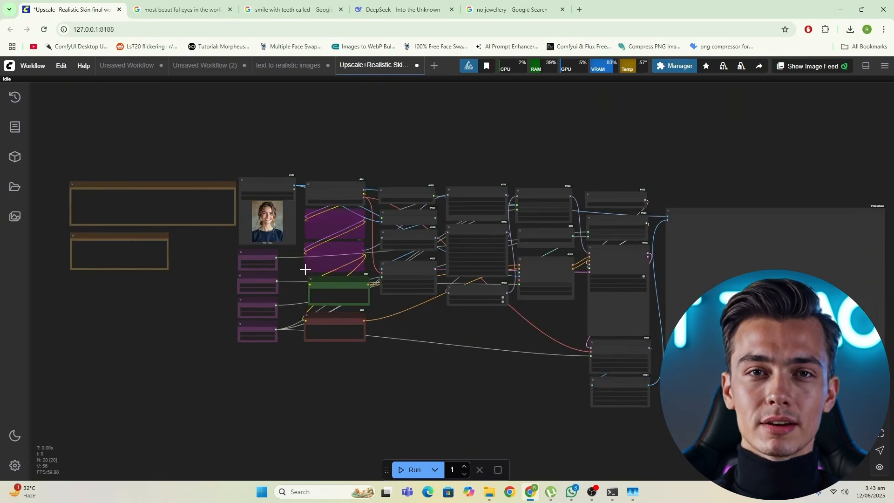
# Review the model names and Hugging Face addresses in the Download link note, highlighting the epicrealism and SDXLrender_v2.0 entries
pyautogui.scroll(5, 323, 232)
pyautogui.scroll(5, 324, 235)
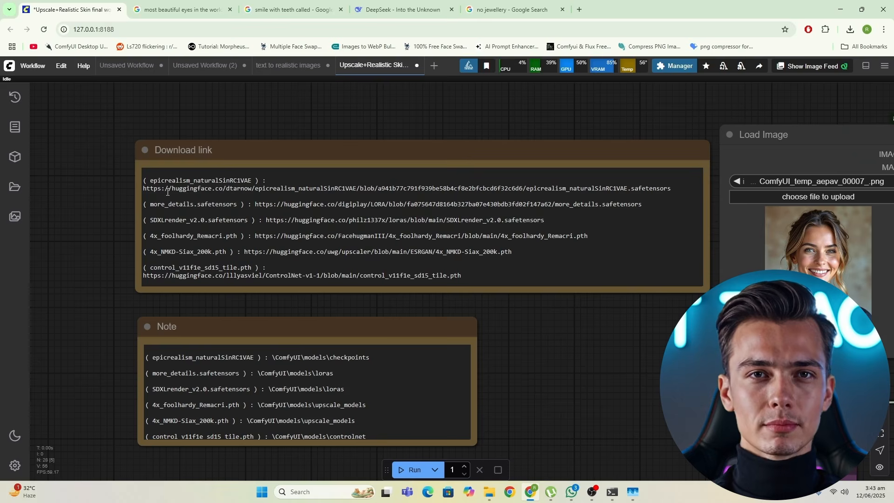
pyautogui.click(203, 149)
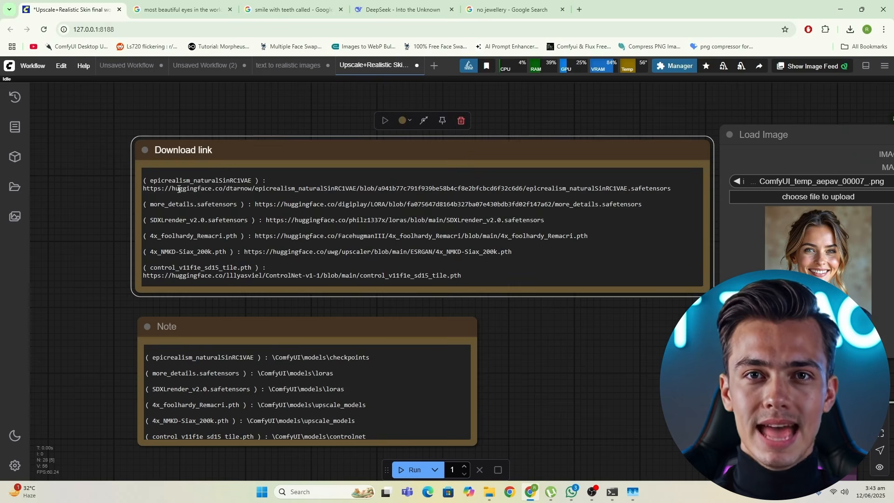
pyautogui.scroll(2, 178, 189)
pyautogui.moveTo(145, 178); pyautogui.dragTo(239, 178)
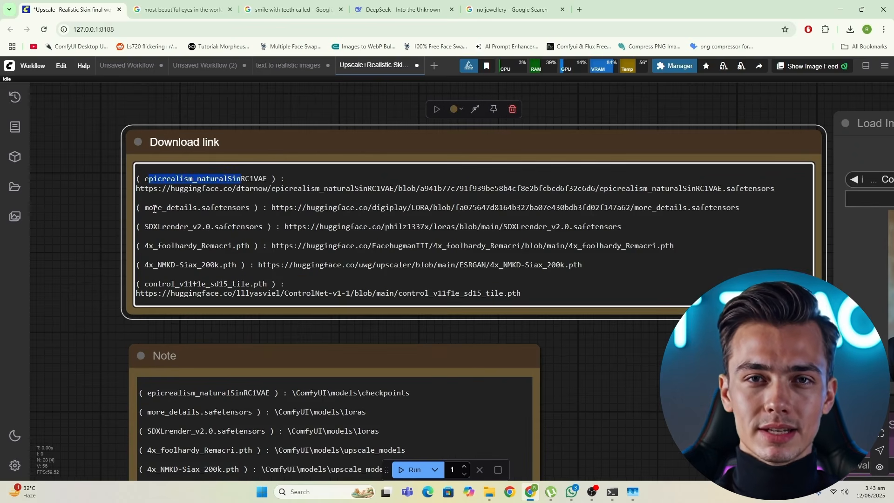
pyautogui.moveTo(154, 209); pyautogui.dragTo(215, 227)
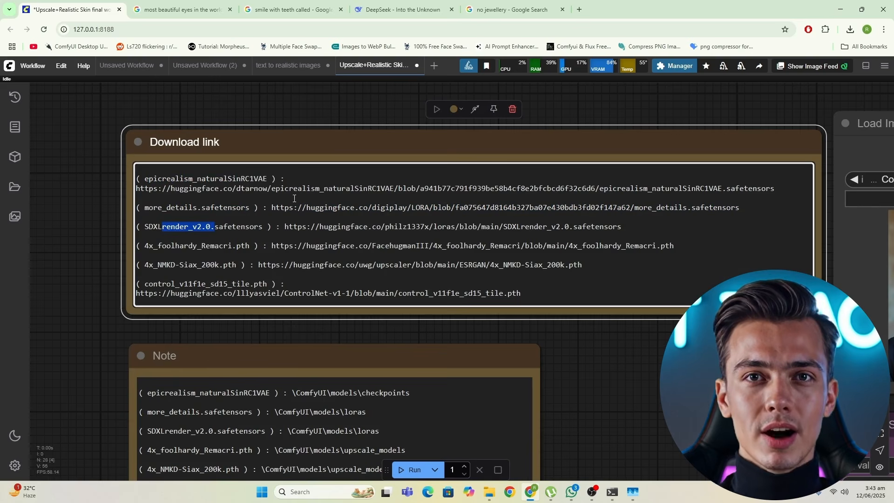
pyautogui.moveTo(307, 227); pyautogui.dragTo(424, 232)
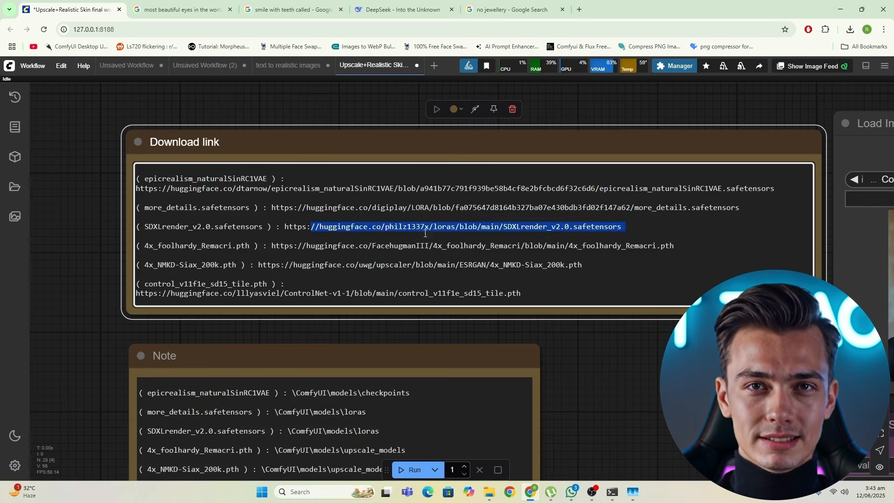
# Check the model folder paths in the Note node, highlighting the epicrealism_naturalSinRC1VAE checkpoint entry
pyautogui.moveTo(405, 321); pyautogui.dragTo(451, 210)
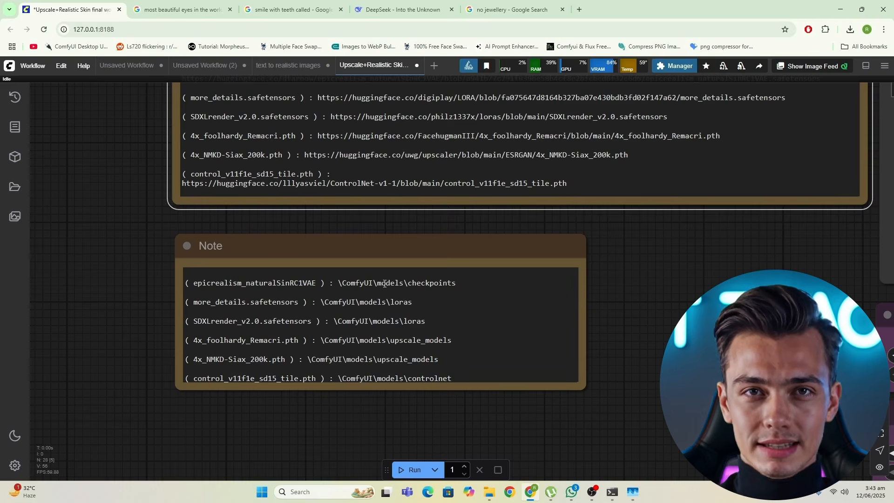
pyautogui.moveTo(360, 283); pyautogui.dragTo(444, 288)
pyautogui.moveTo(274, 283); pyautogui.dragTo(186, 280)
# Enable the two bypassed Load LoRA nodes for more_details.safetensors and SDXLrender_v2.0.safetensors
pyautogui.scroll(-5, 598, 378)
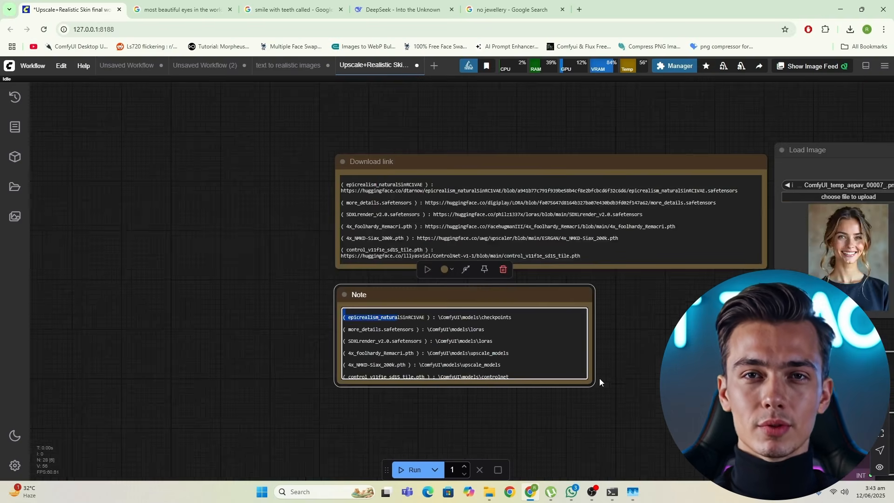
pyautogui.moveTo(601, 376); pyautogui.dragTo(216, 319)
pyautogui.scroll(-3, 261, 297)
pyautogui.moveTo(314, 297); pyautogui.dragTo(267, 296)
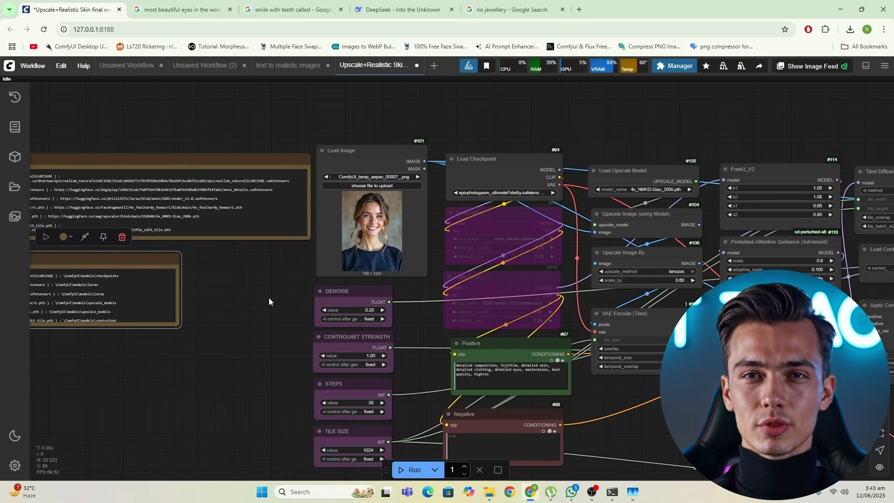
pyautogui.scroll(4, 395, 243)
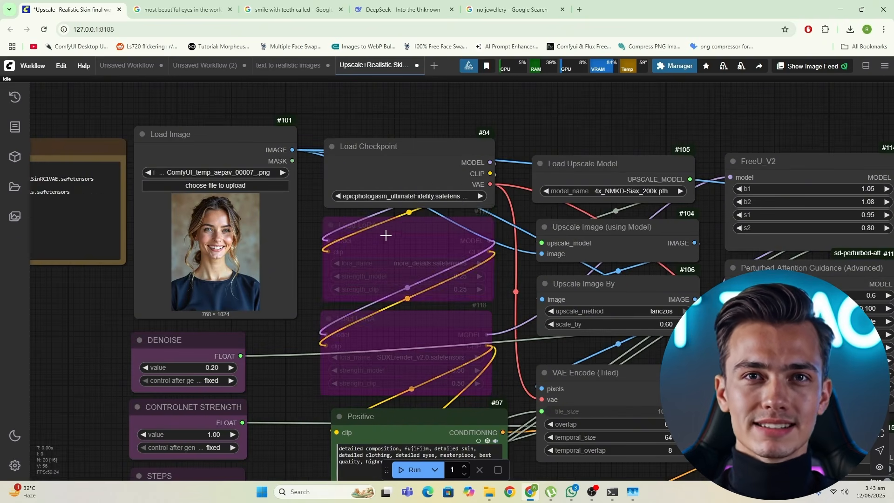
pyautogui.click(397, 239)
pyautogui.hotkey('ctrl', 'b')
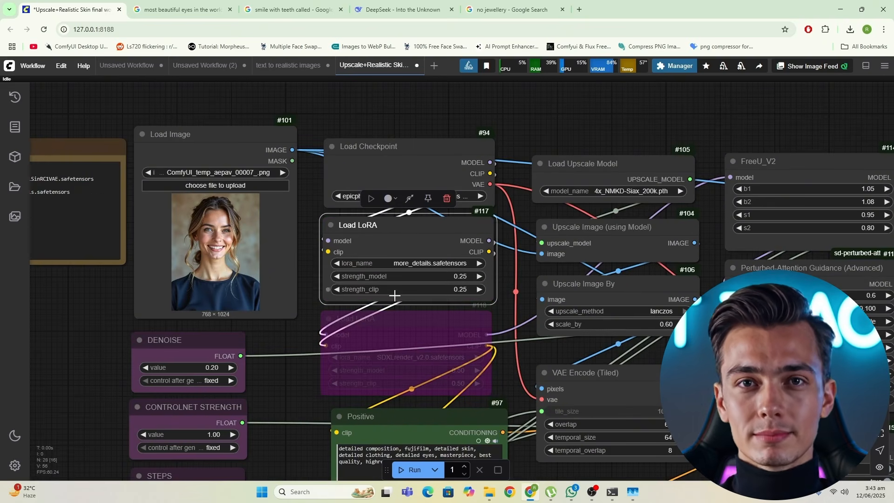
pyautogui.click(388, 323)
pyautogui.hotkey('ctrl', 'b')
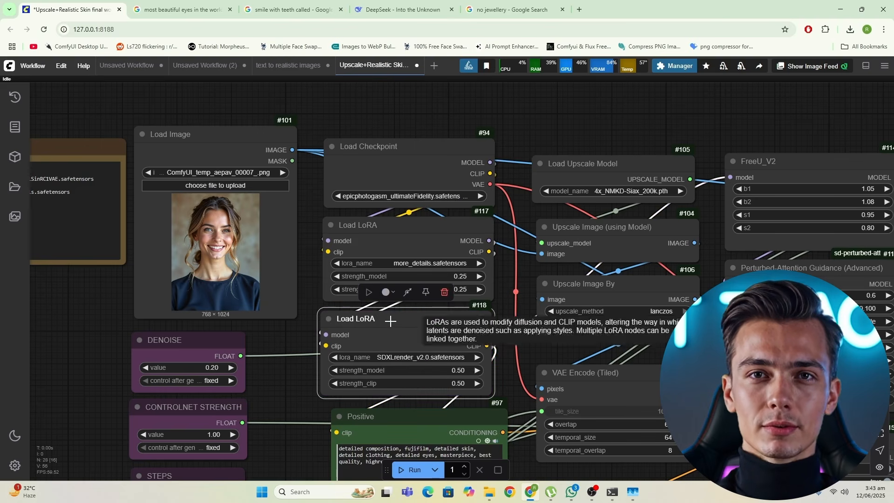
pyautogui.hotkey('ctrl', 'b')
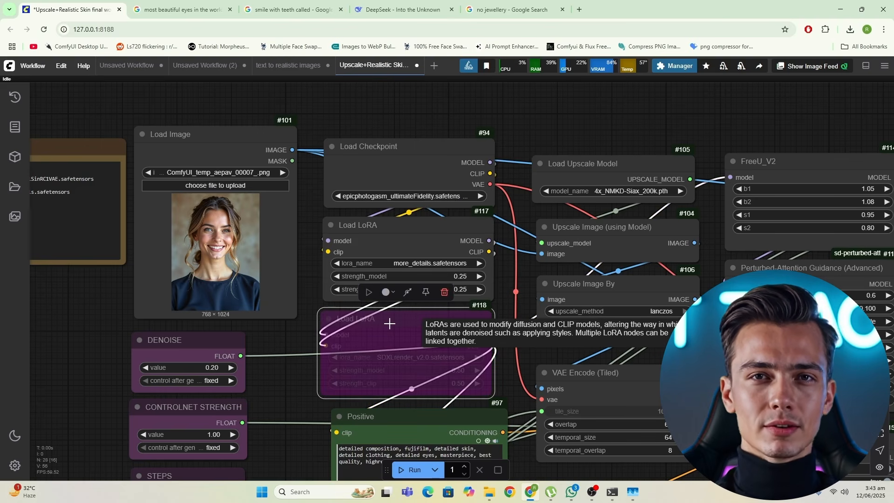
pyautogui.hotkey('ctrl', 'b')
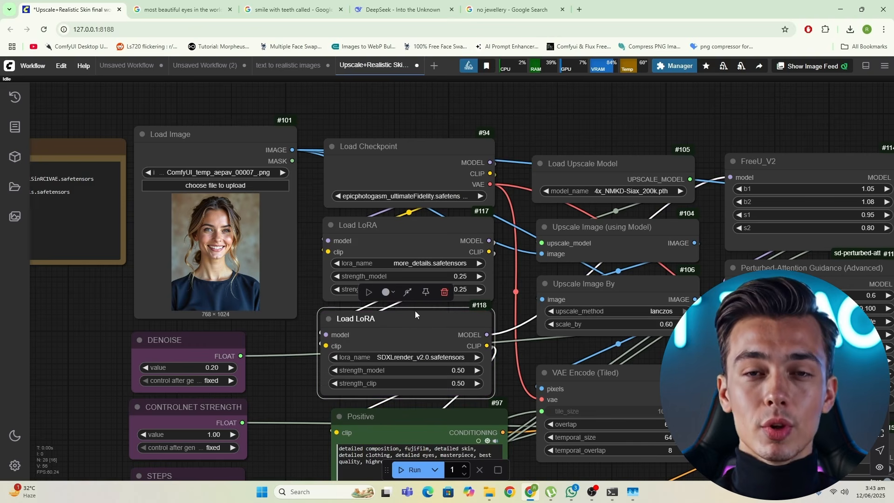
# Examine the LoRA names and strength settings of the two Load LoRA nodes
pyautogui.scroll(-1, 451, 302)
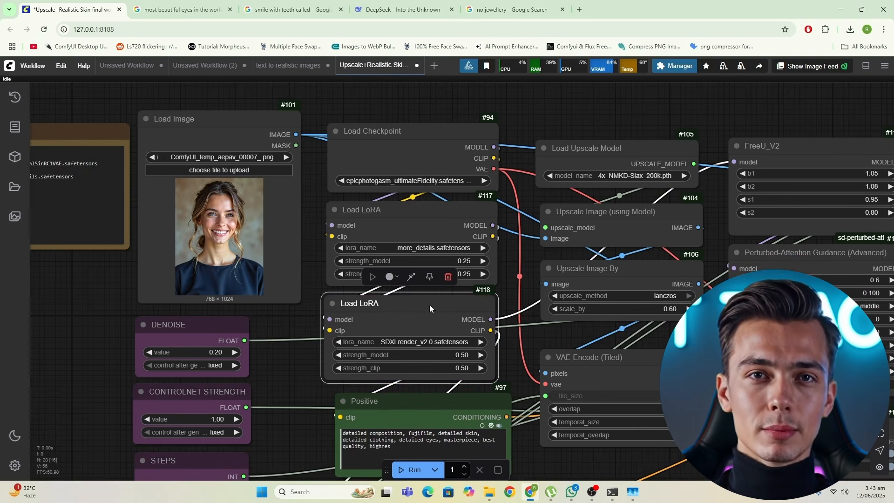
pyautogui.click(301, 327)
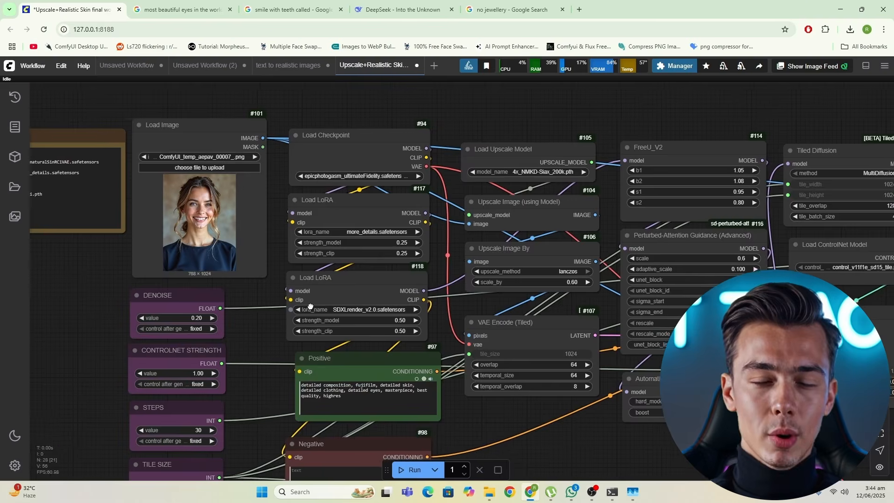
pyautogui.scroll(3, 325, 295)
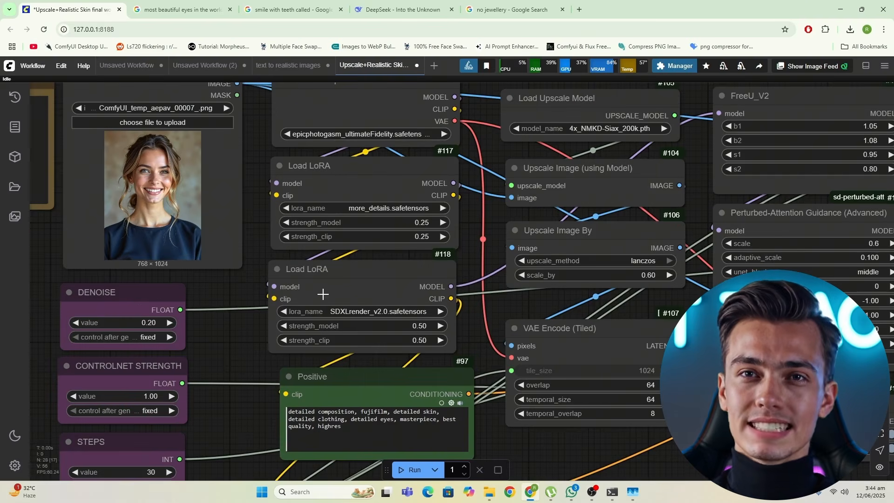
pyautogui.click(336, 175)
pyautogui.click(339, 270)
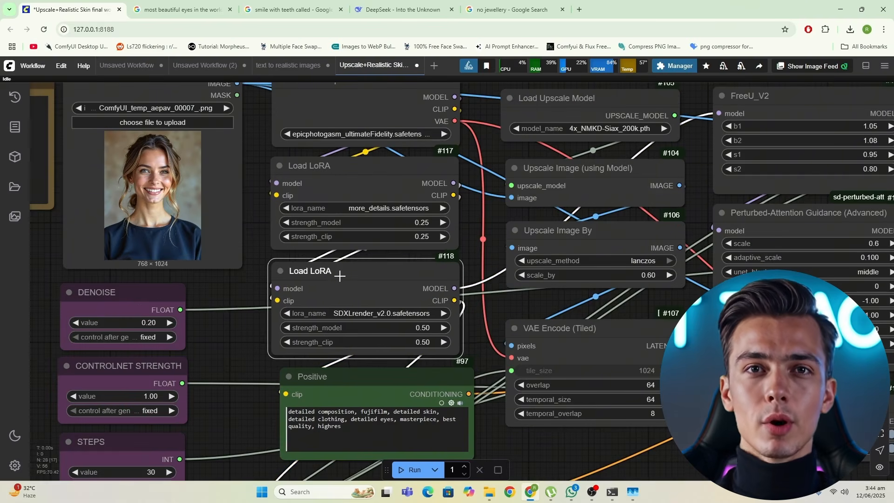
pyautogui.scroll(1, 354, 301)
pyautogui.scroll(1, 381, 310)
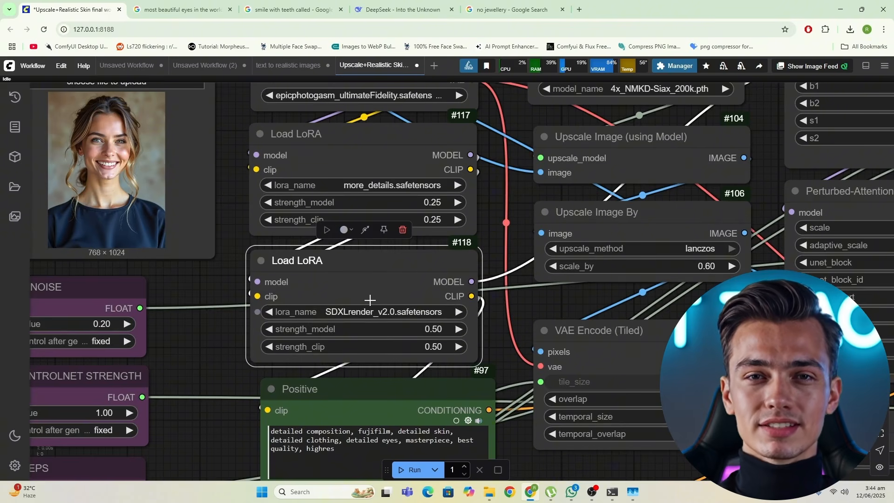
pyautogui.moveTo(369, 299); pyautogui.dragTo(369, 287)
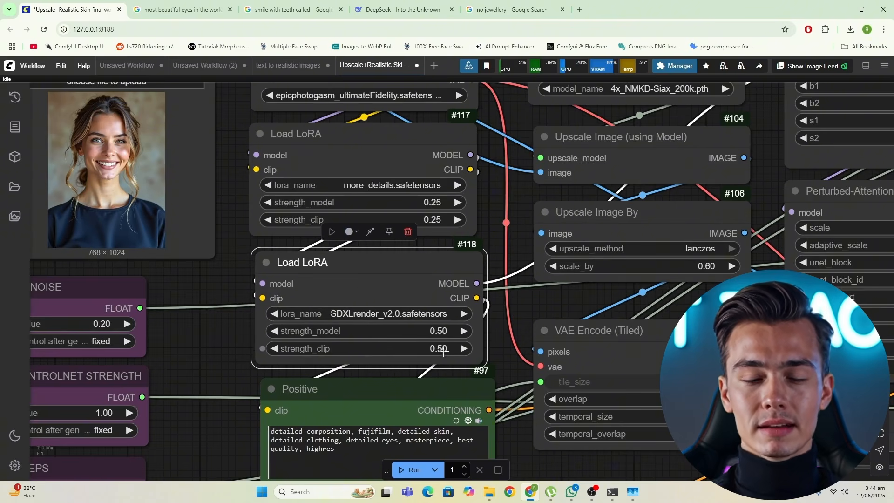
# Set strength_model and strength_clip of the SDXLrender_v2.0 Load LoRA node to 1
pyautogui.click(442, 332)
pyautogui.write('1')
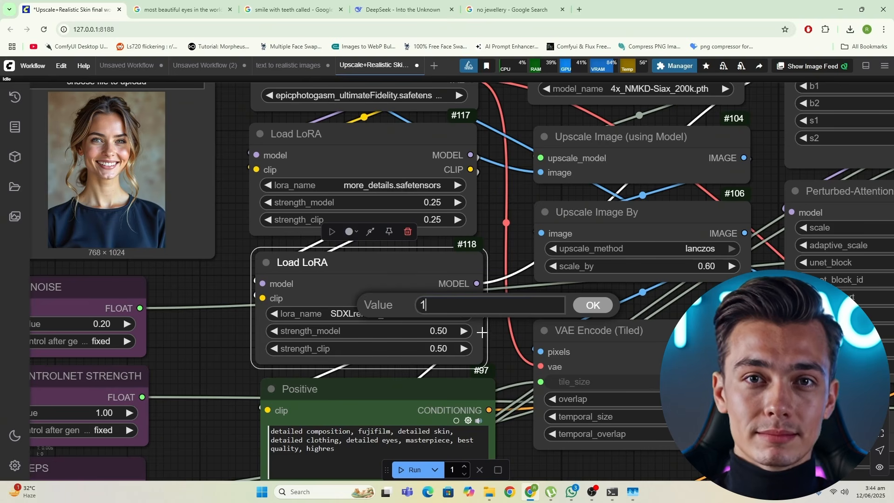
pyautogui.click(593, 305)
pyautogui.click(433, 348)
pyautogui.write('1')
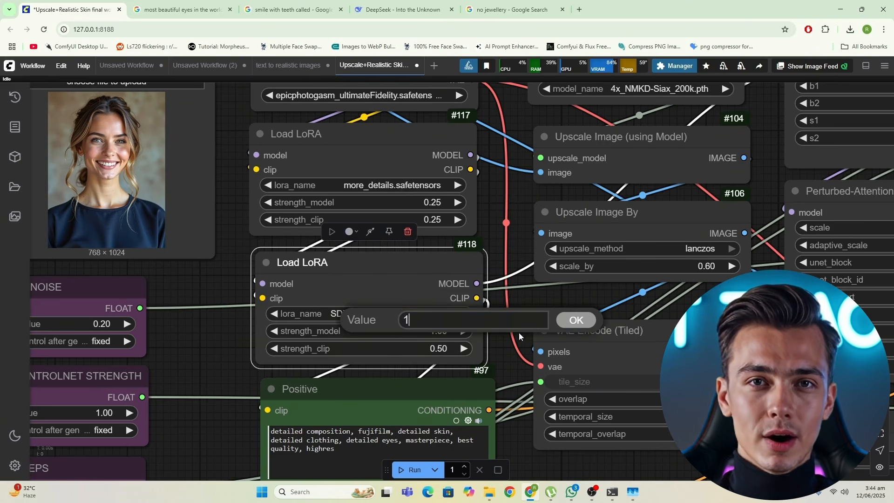
pyautogui.click(581, 321)
# Set the DENOISE node's value to 0.28
pyautogui.scroll(3, 378, 247)
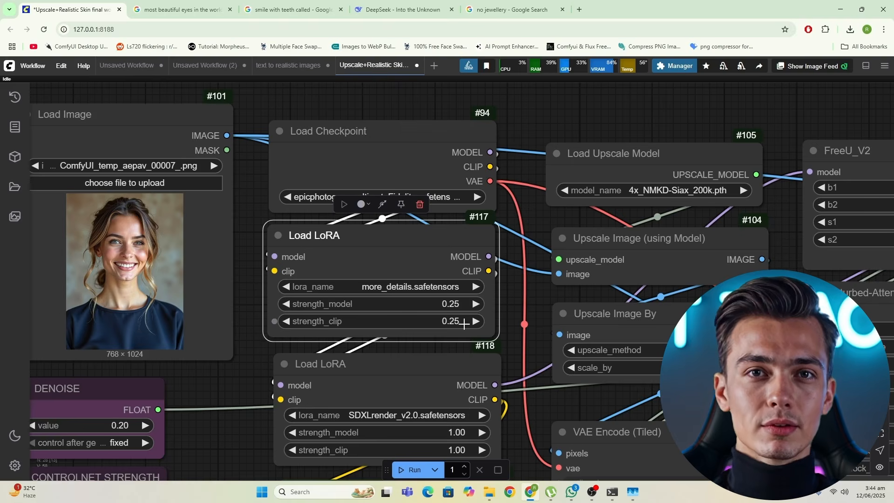
pyautogui.scroll(4, 464, 324)
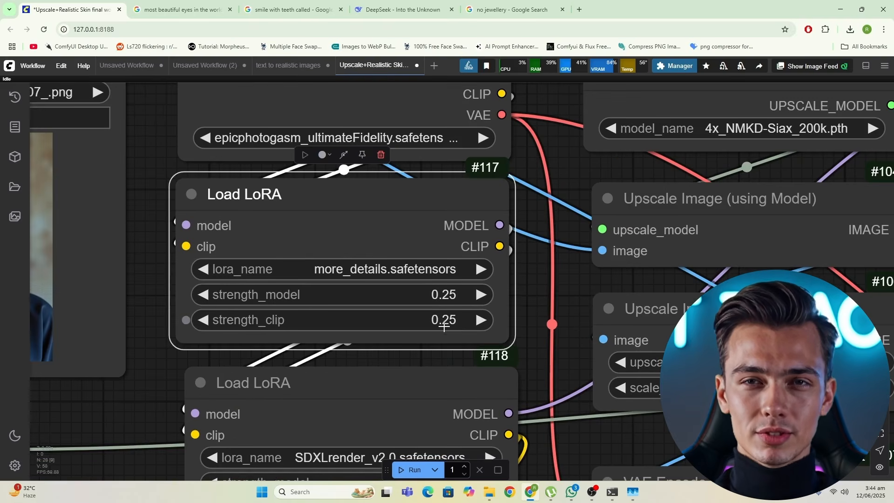
pyautogui.scroll(-2, 444, 326)
pyautogui.moveTo(472, 323); pyautogui.dragTo(509, 258)
pyautogui.scroll(-1, 509, 259)
pyautogui.moveTo(242, 352); pyautogui.dragTo(477, 242)
pyautogui.scroll(1, 346, 287)
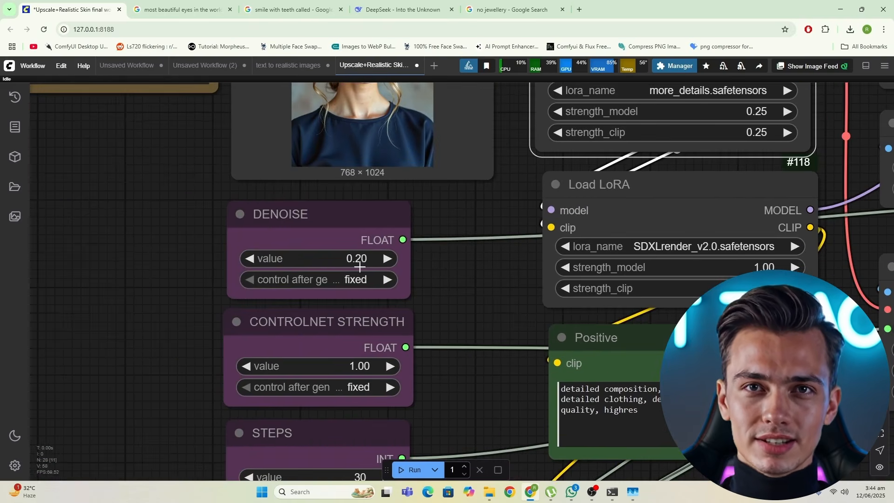
pyautogui.click(369, 252)
pyautogui.write('0.28')
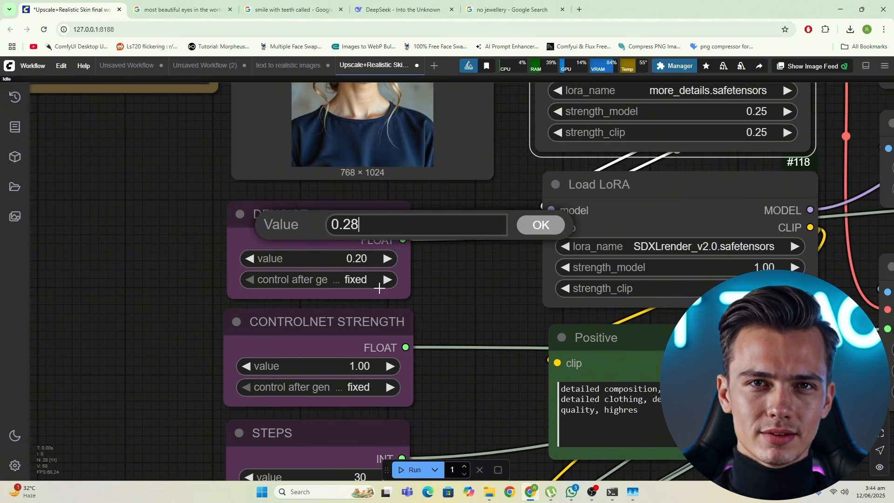
pyautogui.press('Return')
# Review the denoise, ControlNet strength, steps and LoRA settings together with the portrait in the Load Image node
pyautogui.moveTo(427, 404); pyautogui.dragTo(418, 308)
pyautogui.scroll(-3, 414, 314)
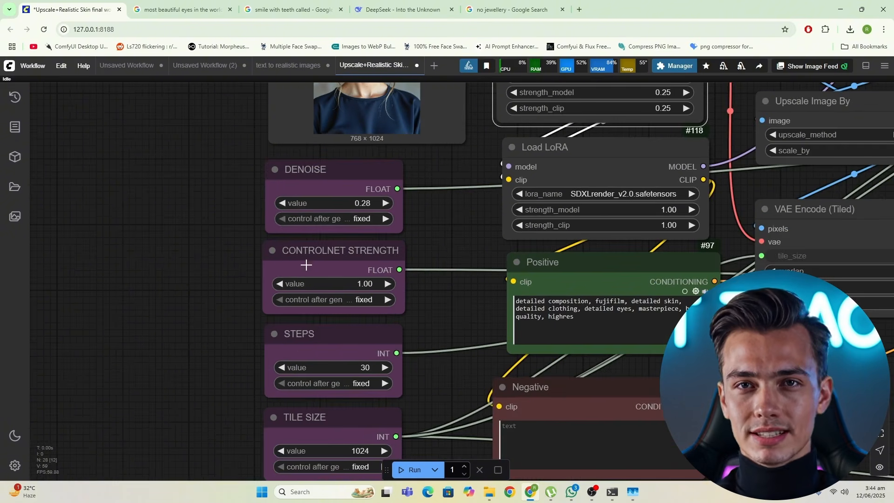
pyautogui.scroll(-2, 417, 339)
pyautogui.moveTo(417, 339); pyautogui.dragTo(218, 416)
pyautogui.moveTo(357, 339); pyautogui.dragTo(284, 410)
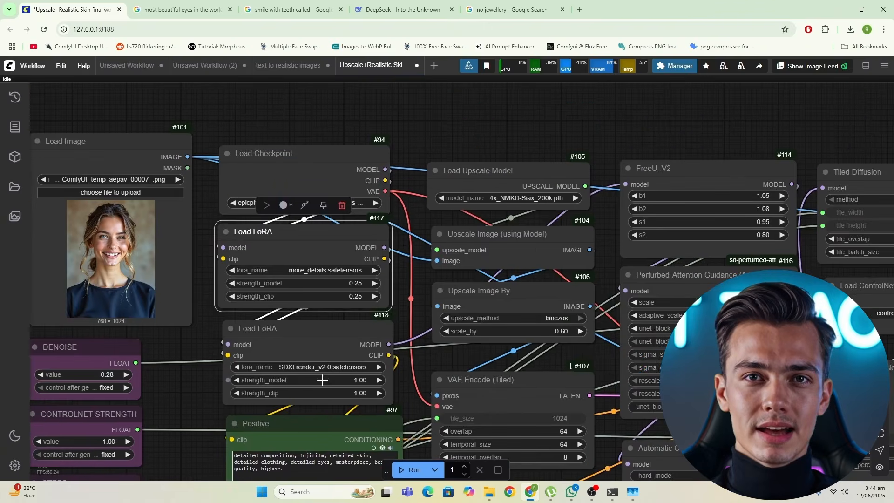
pyautogui.scroll(-3, 415, 326)
pyautogui.moveTo(415, 326); pyautogui.dragTo(506, 350)
pyautogui.scroll(1, 170, 329)
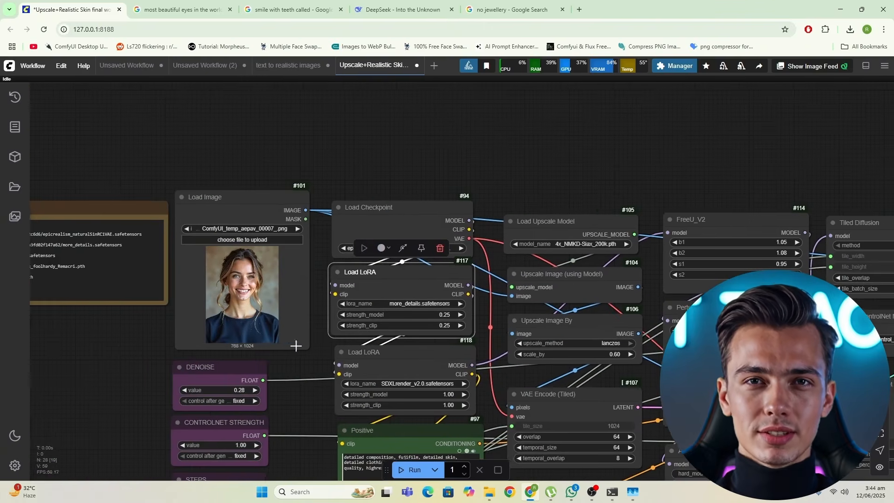
pyautogui.scroll(6, 255, 346)
pyautogui.scroll(2, 250, 353)
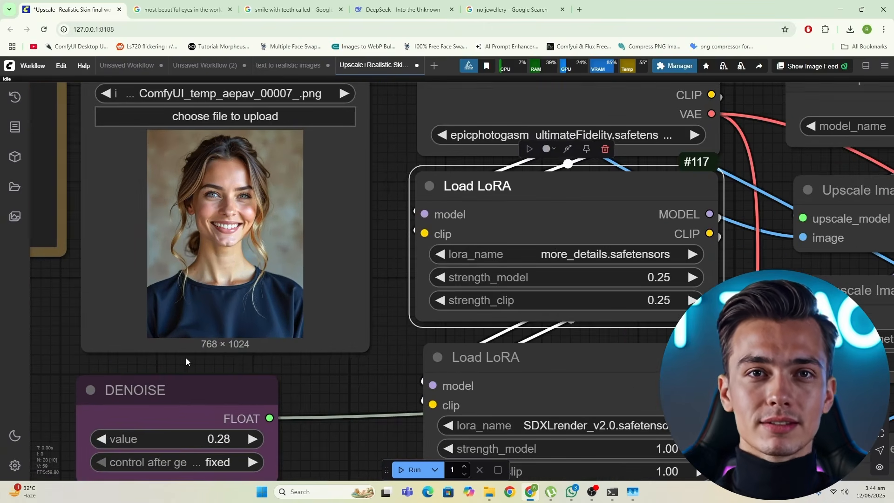
# Set the scale of the Perturbed-Attention Guidance (Advanced) node to 1
pyautogui.scroll(-3, 228, 375)
pyautogui.moveTo(706, 356); pyautogui.dragTo(423, 318)
pyautogui.moveTo(523, 280); pyautogui.dragTo(457, 297)
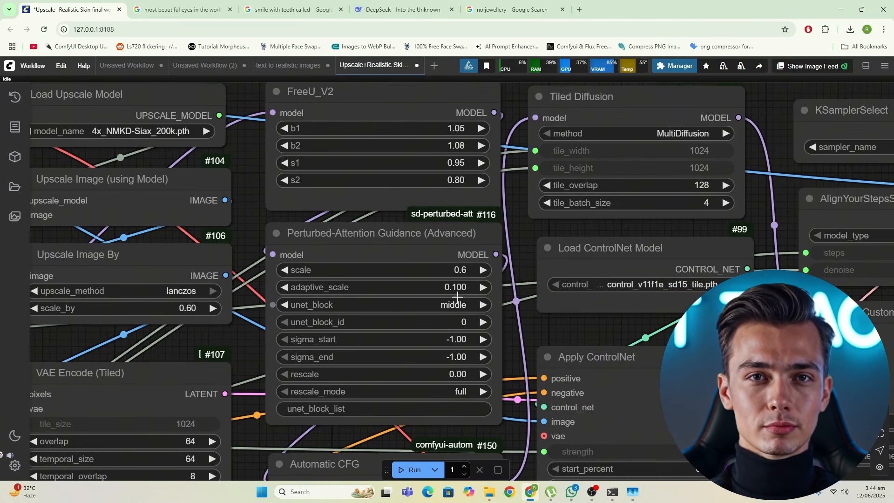
pyautogui.click(464, 266)
pyautogui.write('1')
pyautogui.click(614, 240)
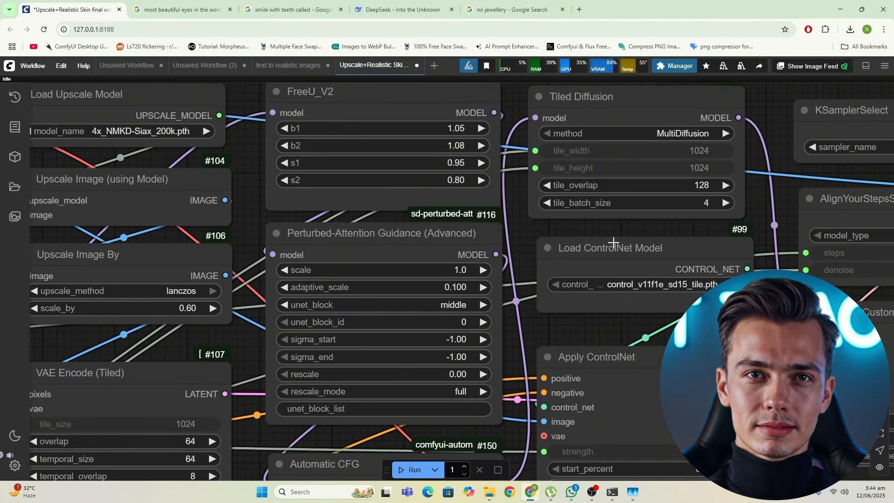
# Set the scale_by value of the Upscale Image By node to 1
pyautogui.scroll(-3, 395, 337)
pyautogui.click(459, 313)
pyautogui.write('1')
pyautogui.press('Return')
pyautogui.scroll(-3, 606, 261)
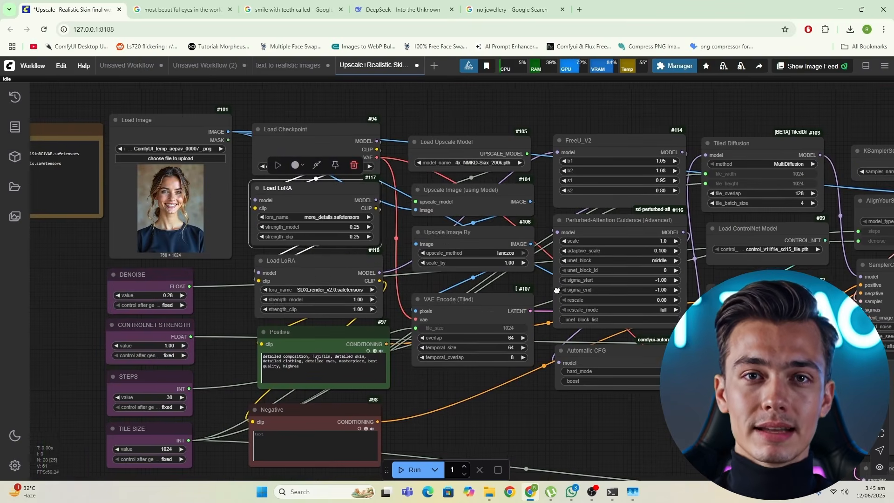
# Load the portrait ComfyUI_temp_bxzsp_00023_.png into the Load Image node
pyautogui.scroll(3, 617, 231)
pyautogui.click(520, 269)
pyautogui.scroll(5, 522, 273)
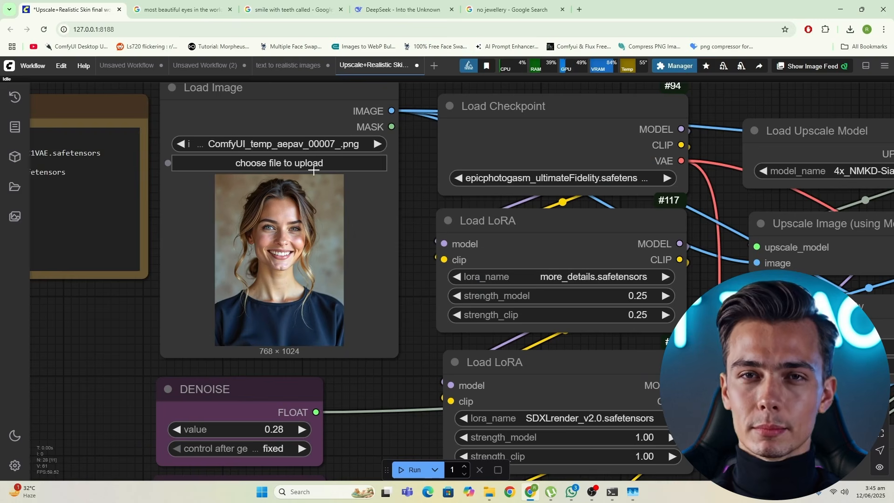
pyautogui.click(326, 169)
pyautogui.doubleClick(609, 160)
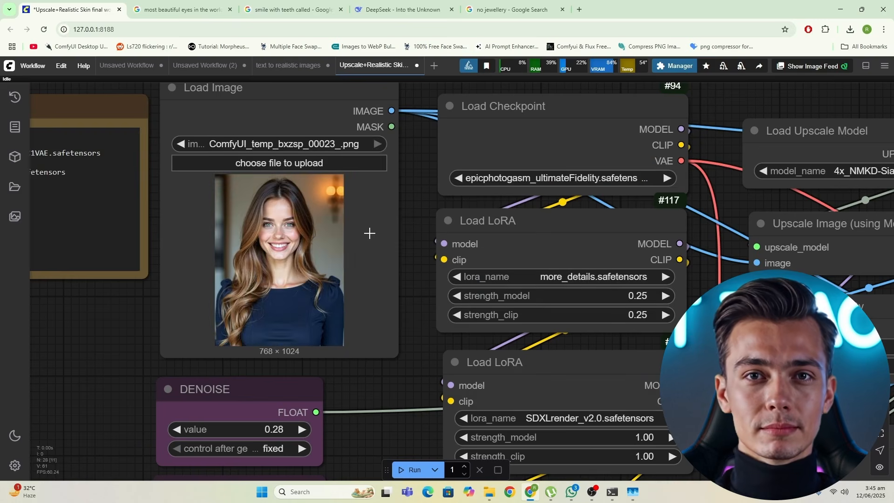
# Run the Upscale+Realistic Skin workflow once on the loaded portrait
pyautogui.scroll(2, 378, 243)
pyautogui.scroll(-4, 406, 373)
pyautogui.moveTo(578, 416); pyautogui.dragTo(285, 315)
pyautogui.scroll(-4, 399, 349)
pyautogui.moveTo(511, 377); pyautogui.dragTo(519, 332)
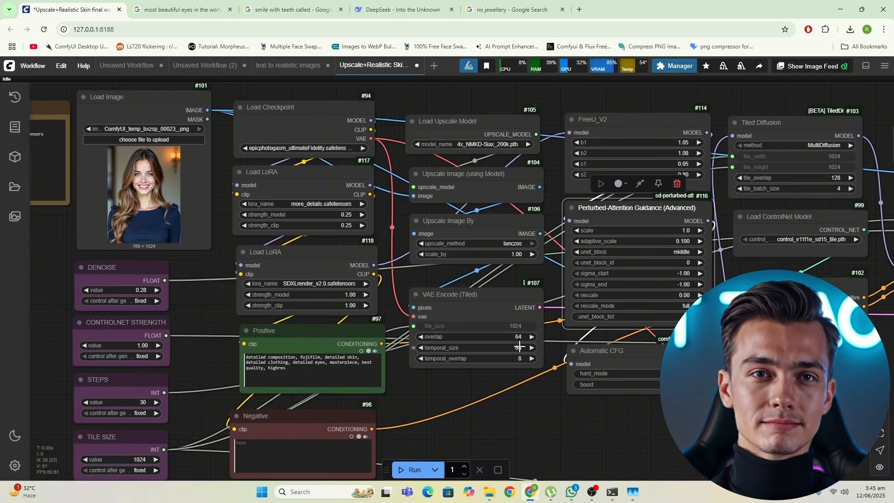
pyautogui.click(401, 470)
pyautogui.moveTo(586, 407); pyautogui.dragTo(613, 399)
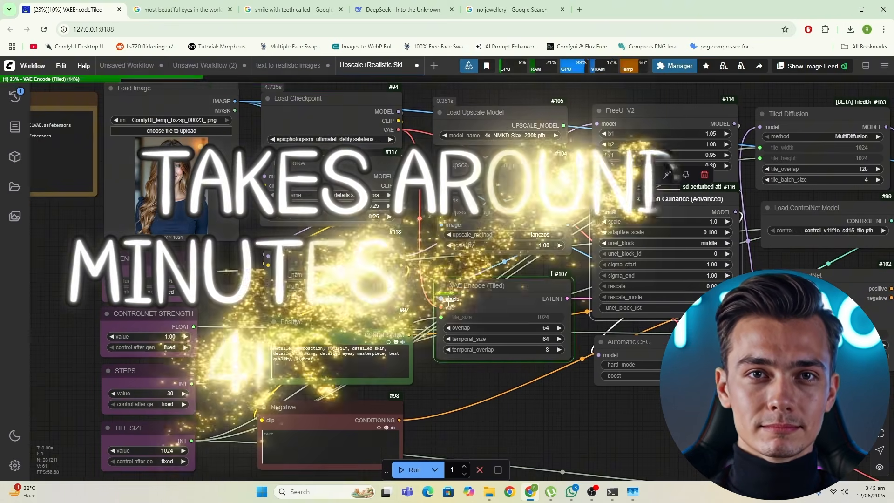
# Follow the running workflow through the SamplerCustom node to the Image Comparer output
pyautogui.moveTo(769, 427); pyautogui.dragTo(135, 344)
pyautogui.click(375, 174)
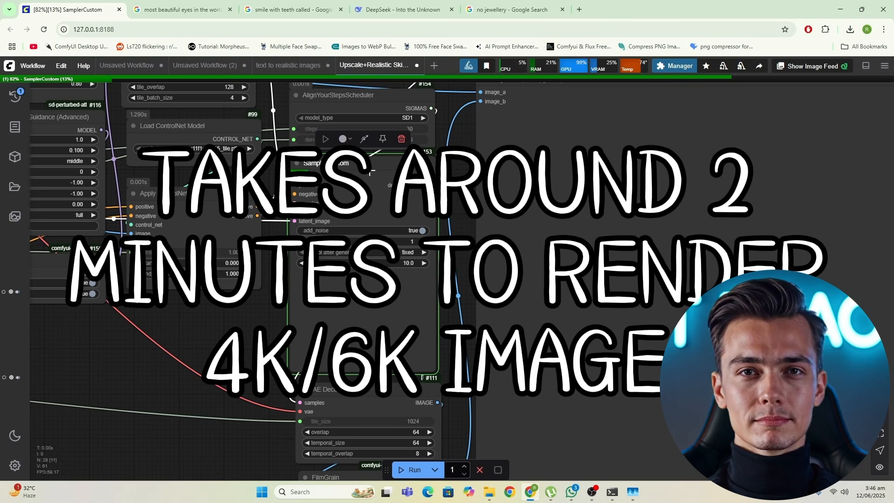
pyautogui.moveTo(400, 180); pyautogui.dragTo(248, 223)
pyautogui.scroll(-1, 257, 227)
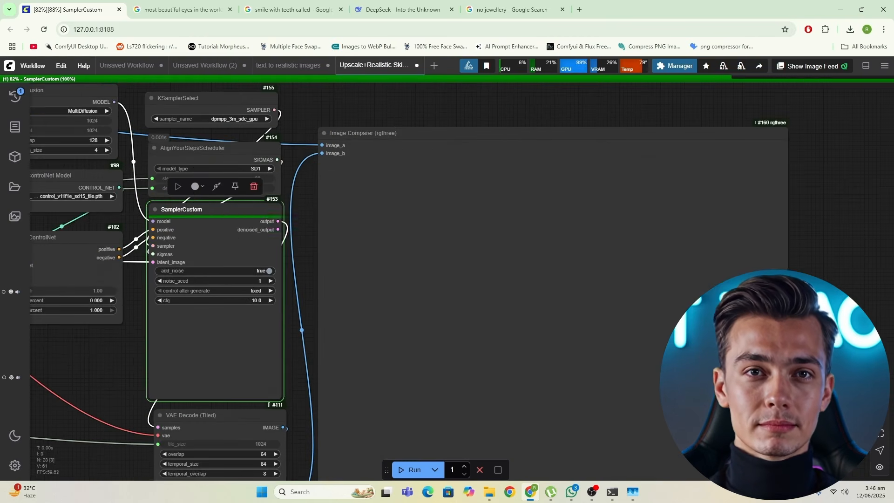
pyautogui.moveTo(300, 307); pyautogui.dragTo(302, 229)
pyautogui.moveTo(792, 322); pyautogui.dragTo(827, 244)
pyautogui.scroll(4, 300, 370)
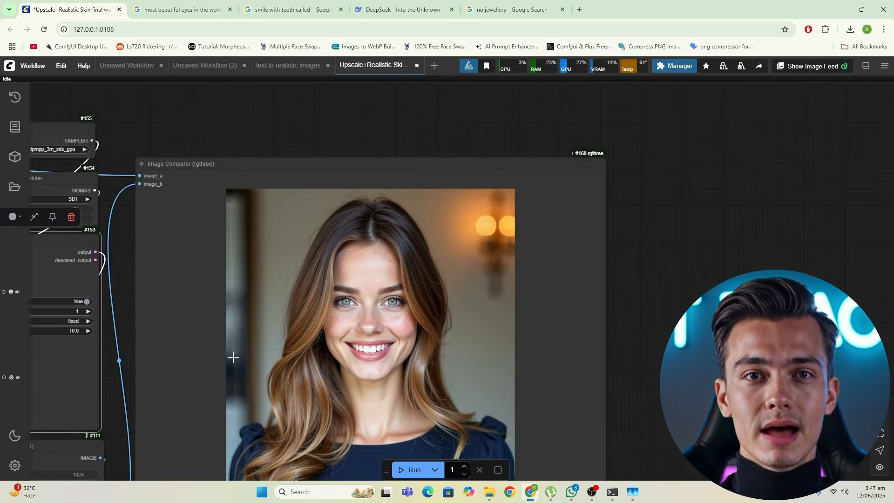
# Compare the skin, eyes and hair of the original and upscaled portraits close up in the Image Comparer node
pyautogui.moveTo(231, 357); pyautogui.dragTo(224, 211)
pyautogui.moveTo(209, 244); pyautogui.dragTo(168, 316)
pyautogui.scroll(3, 205, 279)
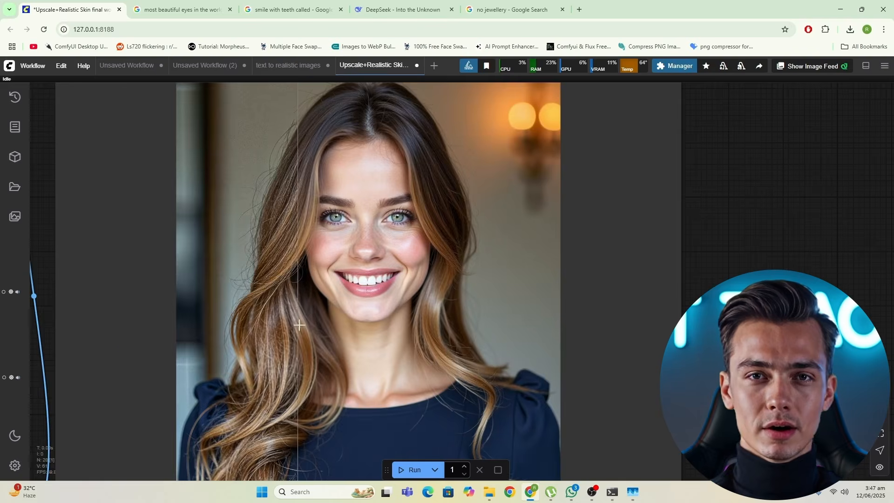
pyautogui.scroll(4, 296, 352)
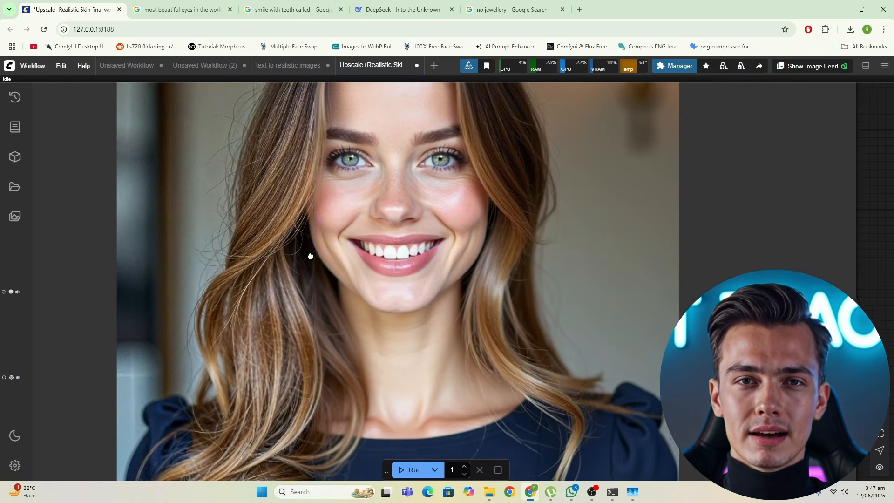
pyautogui.moveTo(313, 256); pyautogui.dragTo(220, 431)
pyautogui.scroll(1, 250, 261)
pyautogui.scroll(3, 248, 256)
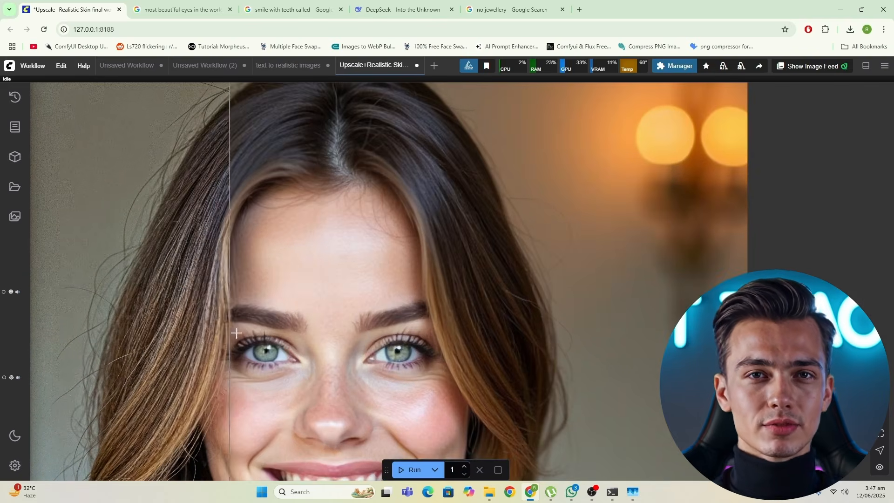
pyautogui.scroll(2, 228, 233)
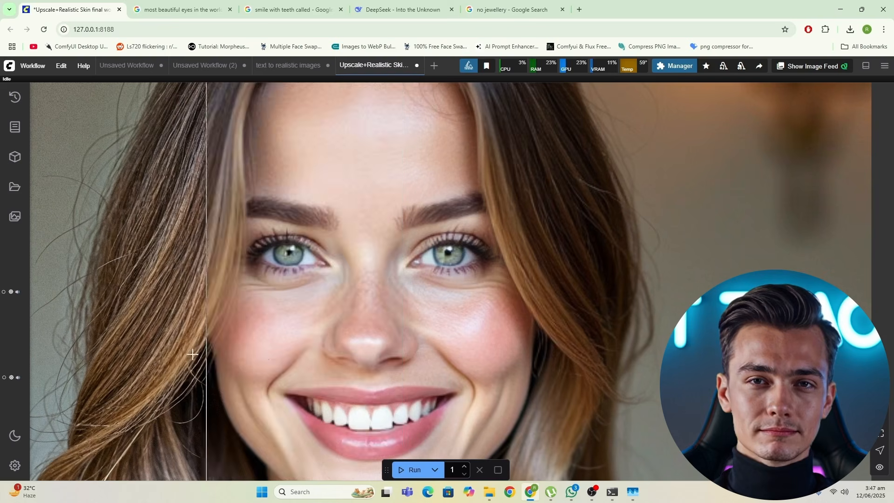
pyautogui.scroll(-3, 543, 393)
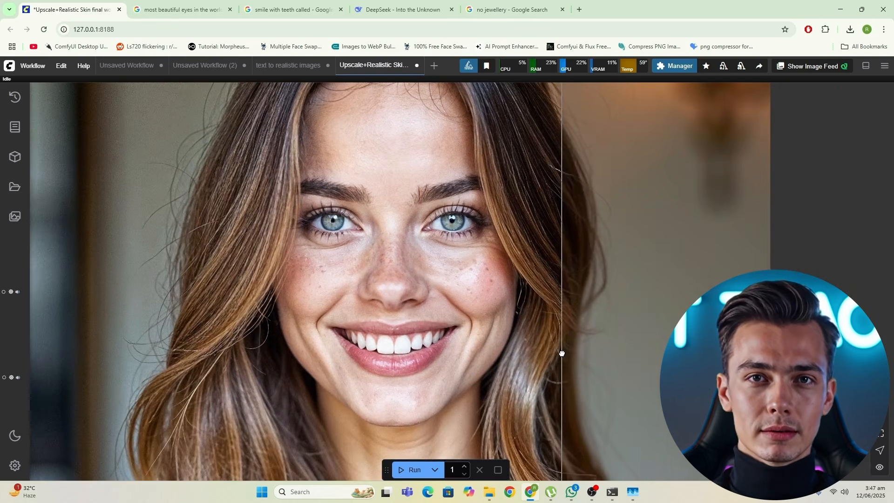
pyautogui.moveTo(563, 354); pyautogui.dragTo(482, 332)
pyautogui.scroll(-3, 535, 326)
pyautogui.scroll(-2, 554, 383)
pyautogui.moveTo(562, 385); pyautogui.dragTo(582, 409)
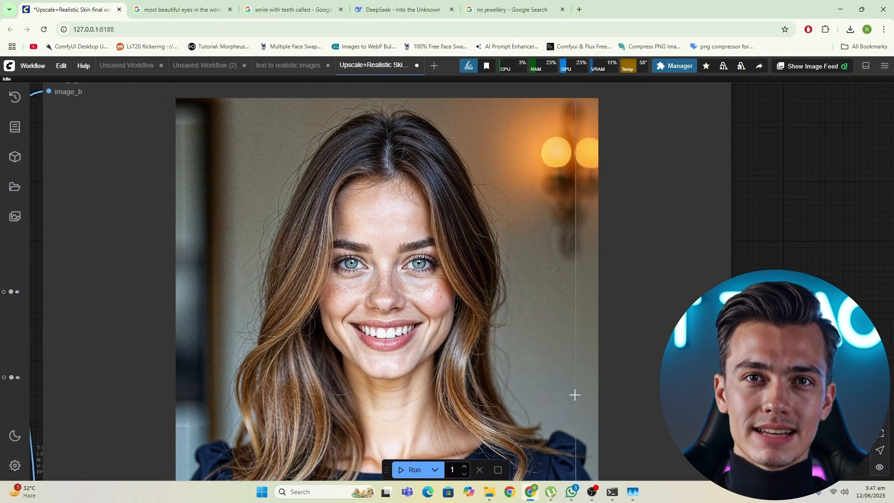
pyautogui.scroll(4, 536, 381)
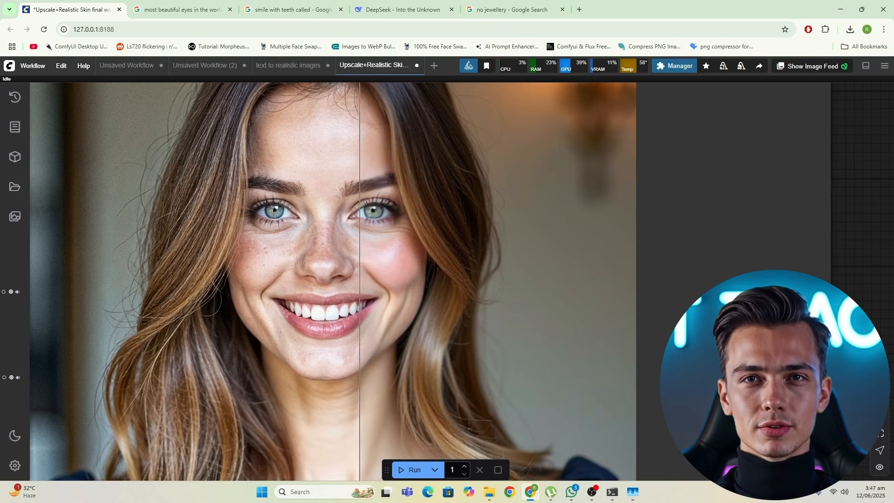
pyautogui.moveTo(438, 330); pyautogui.dragTo(471, 410)
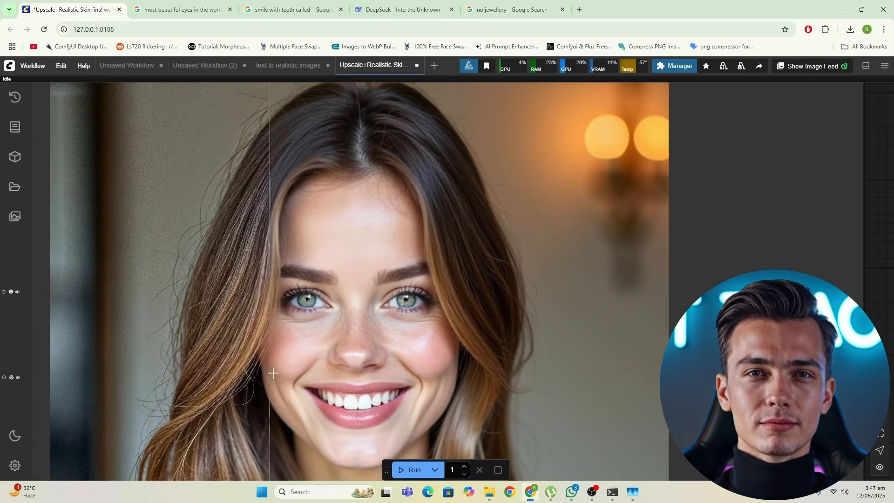
pyautogui.scroll(2, 295, 373)
pyautogui.scroll(1, 498, 350)
pyautogui.moveTo(514, 352); pyautogui.dragTo(444, 359)
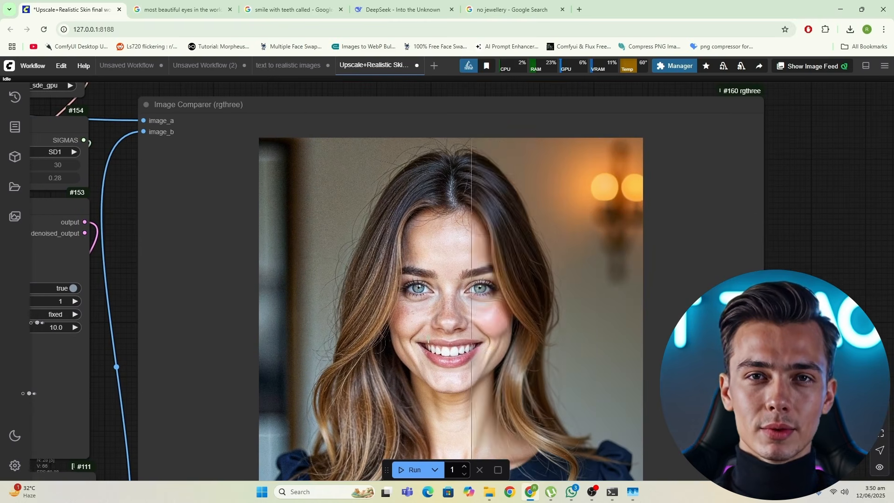
# Save the upscaled portrait from the Image Comparer node to disk
pyautogui.scroll(-6, 582, 356)
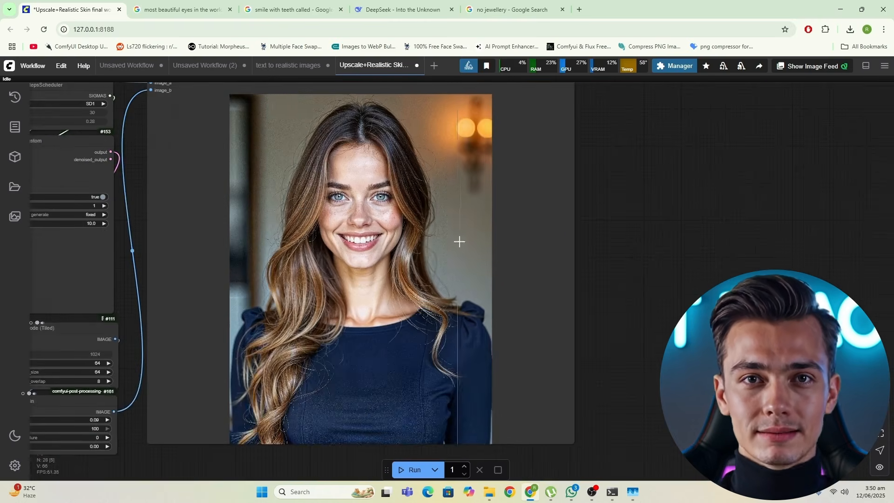
pyautogui.scroll(8, 488, 282)
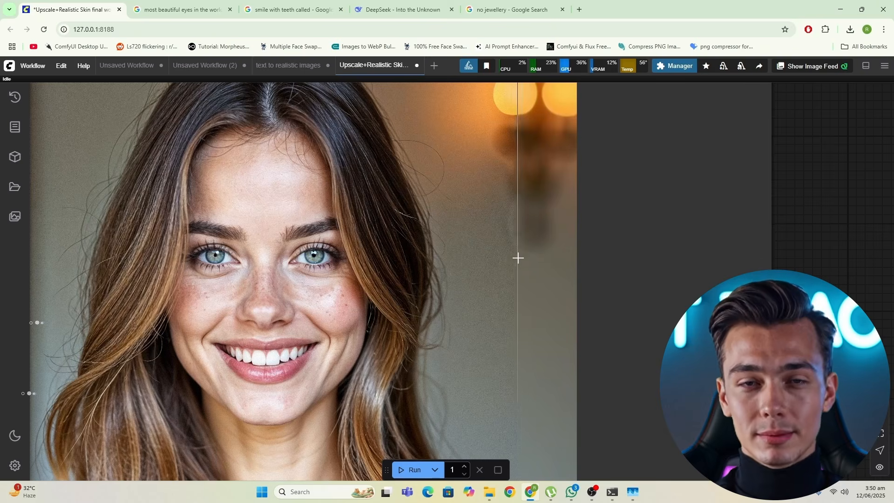
pyautogui.rightClick(543, 262)
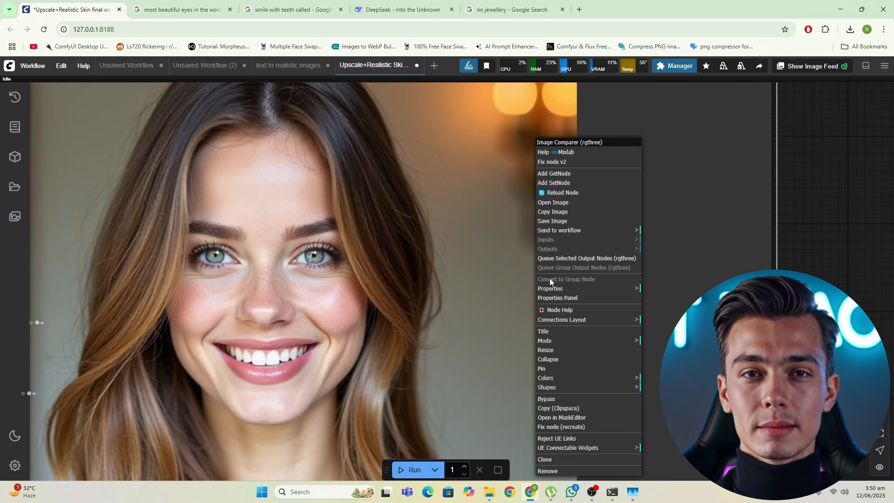
pyautogui.click(562, 222)
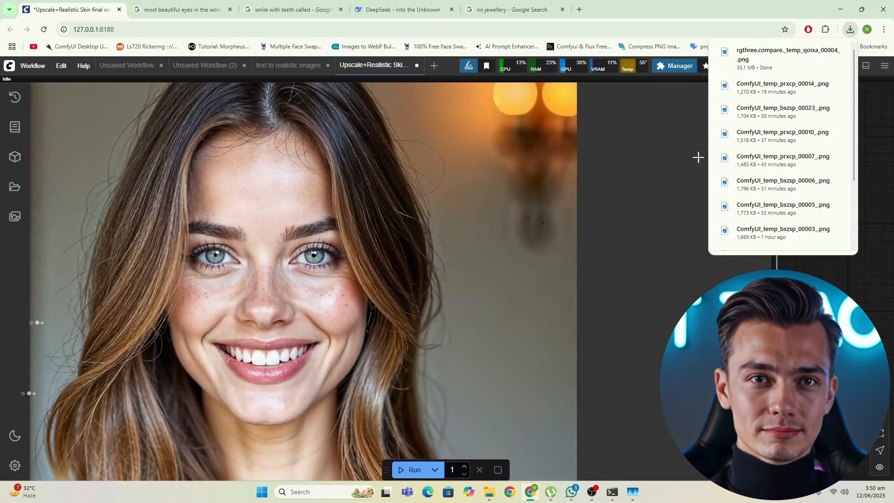
# Open the downloaded upscaled portrait in the image viewer, inspect its resolution and facial detail, and close the viewer
pyautogui.scroll(-3, 529, 293)
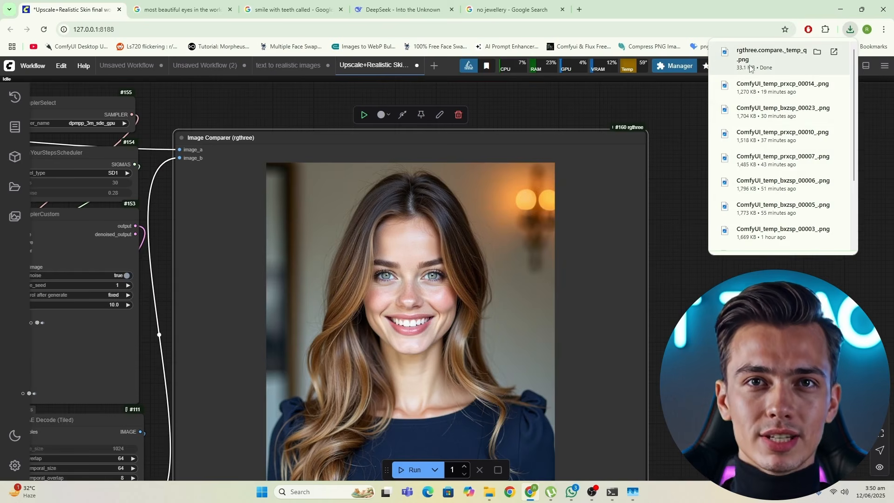
pyautogui.click(758, 65)
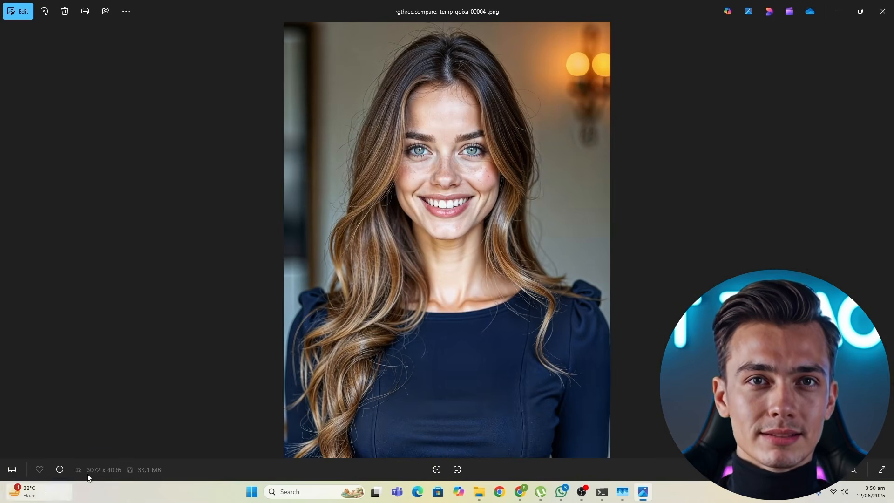
pyautogui.scroll(5, 462, 294)
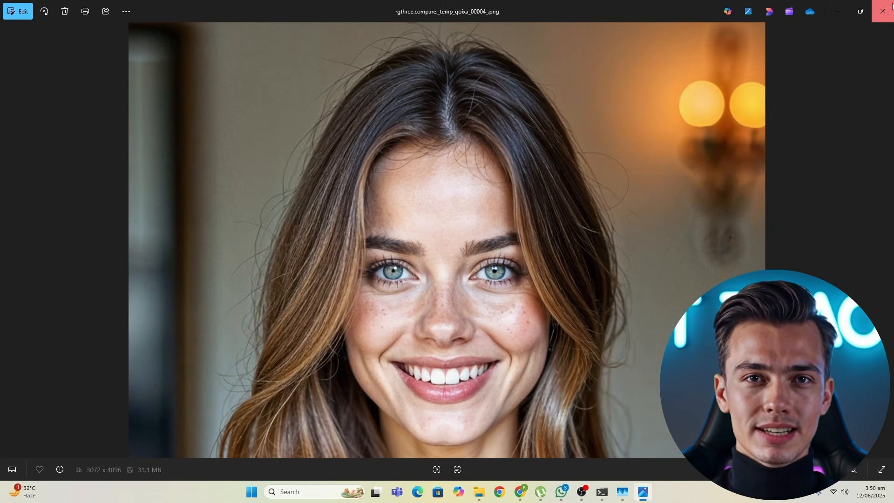
pyautogui.click(893, 7)
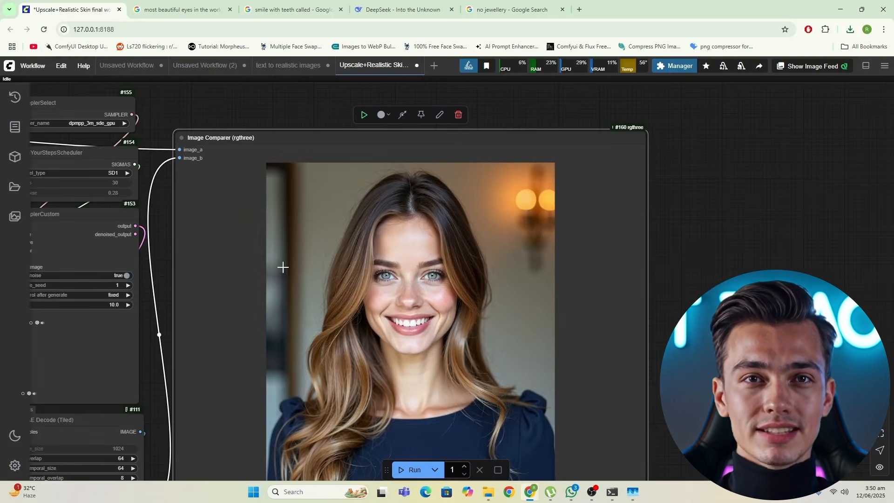
# Replace the picture in the Load Image node with test_00056_ from the Desktop folder
pyautogui.scroll(-6, 176, 345)
pyautogui.moveTo(300, 291); pyautogui.dragTo(617, 249)
pyautogui.moveTo(290, 330); pyautogui.dragTo(476, 344)
pyautogui.scroll(3, 289, 224)
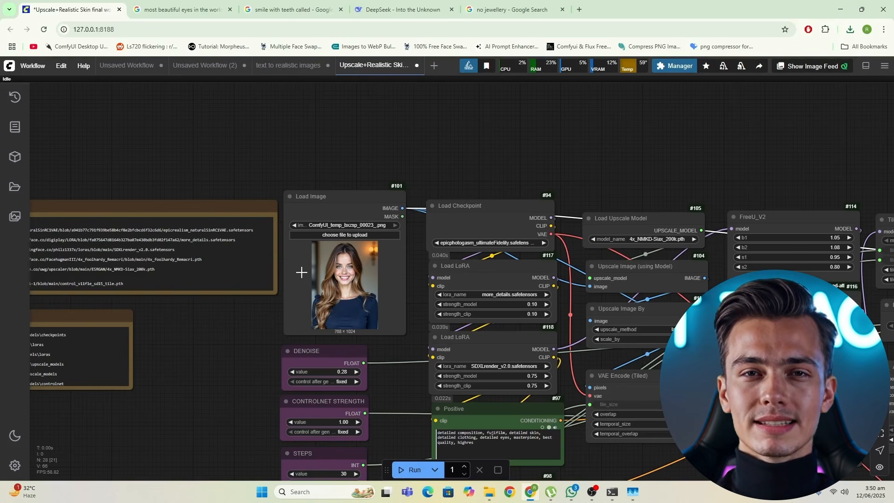
pyautogui.scroll(1, 364, 239)
pyautogui.click(365, 237)
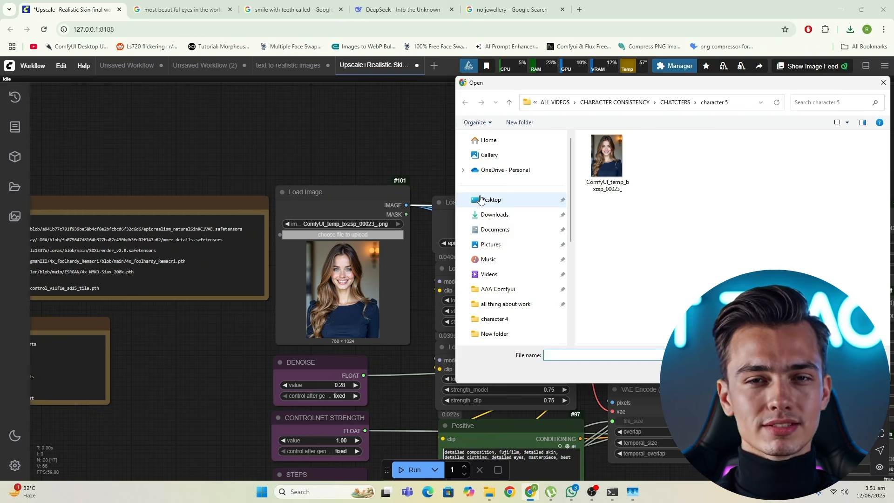
pyautogui.click(494, 215)
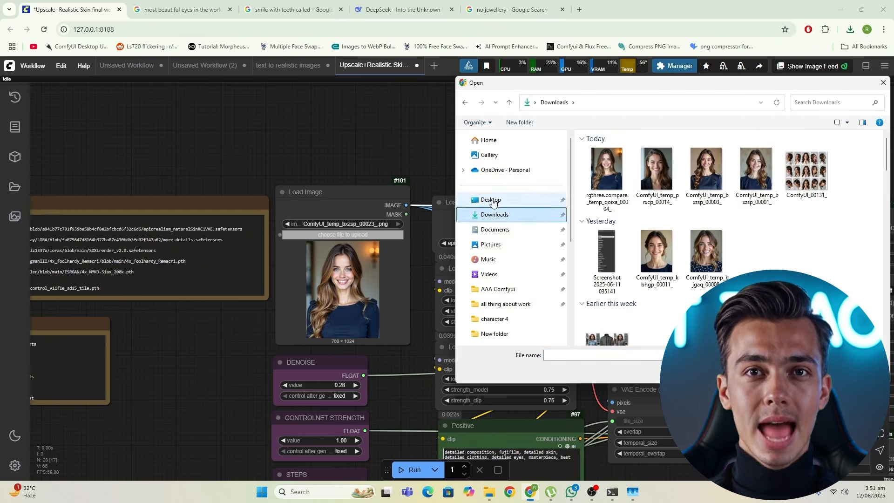
pyautogui.click(493, 200)
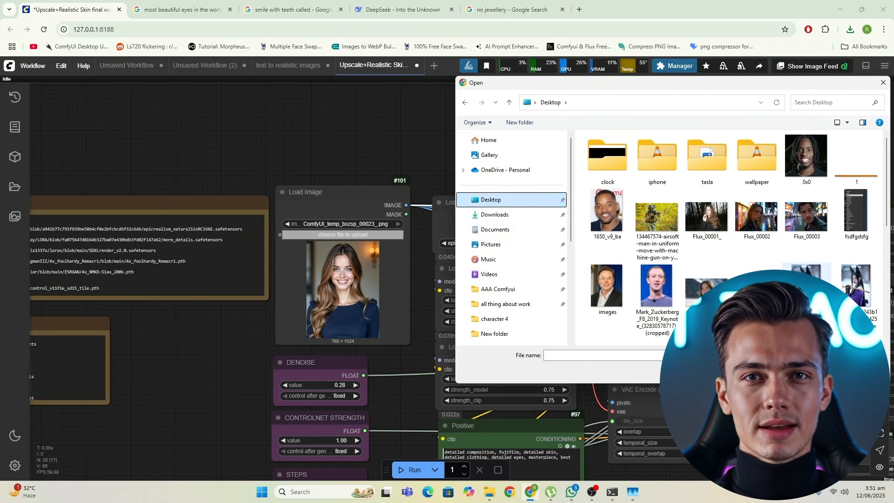
pyautogui.scroll(-3, 802, 285)
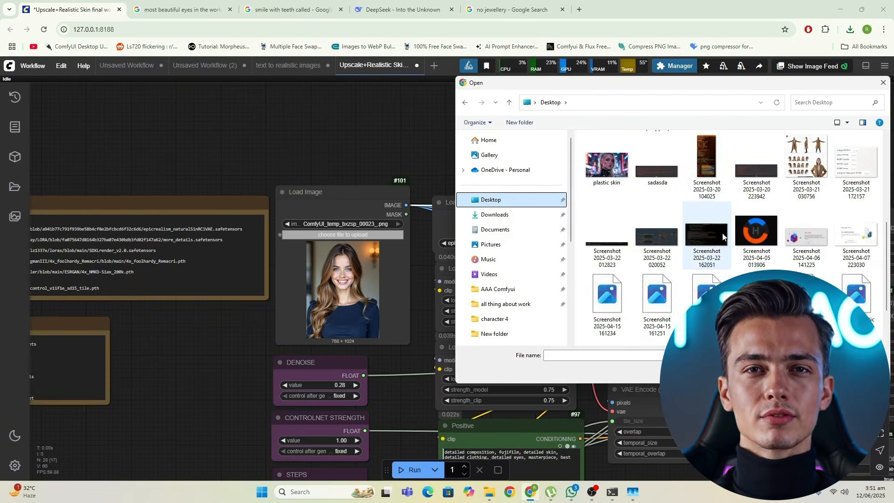
pyautogui.click(757, 296)
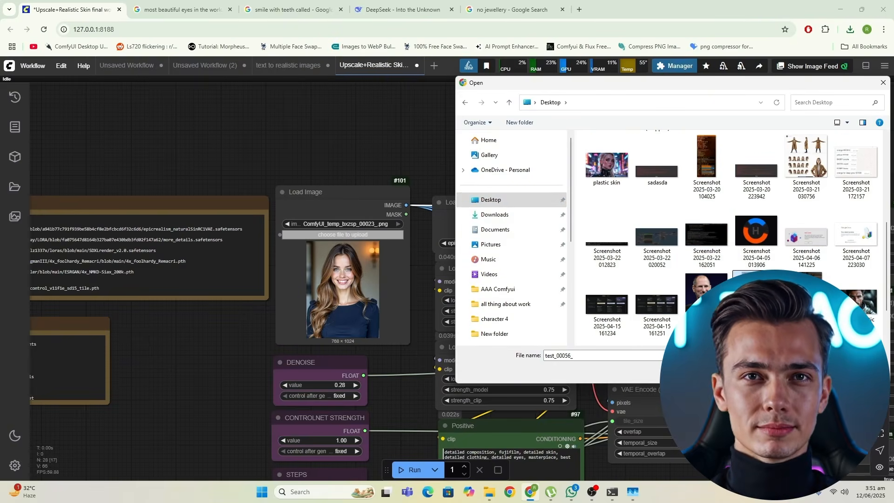
pyautogui.press('Return')
# Examine the face and skin texture of the newly loaded picture of the woman with the sword
pyautogui.scroll(10, 363, 232)
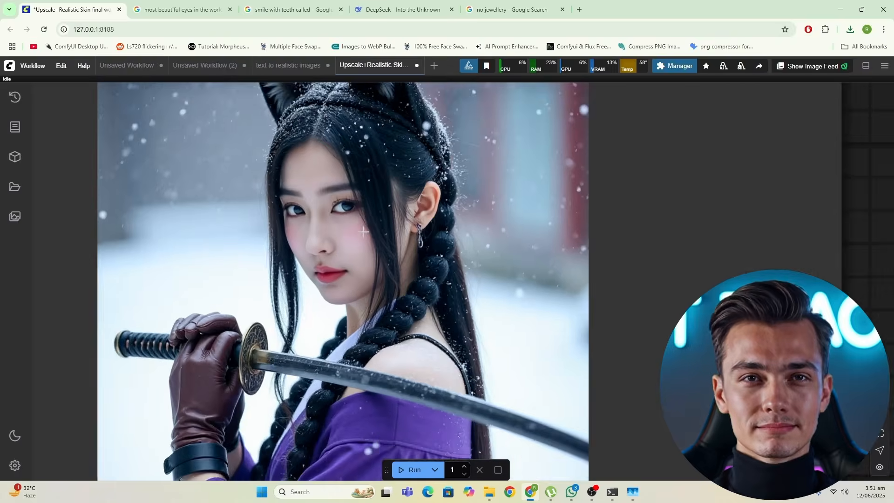
pyautogui.scroll(4, 363, 231)
pyautogui.moveTo(331, 258)
pyautogui.mouseDown()
pyautogui.moveTo(369, 261)
pyautogui.moveTo(422, 312)
pyautogui.moveTo(347, 265)
pyautogui.mouseUp()
pyautogui.scroll(-2, 423, 312)
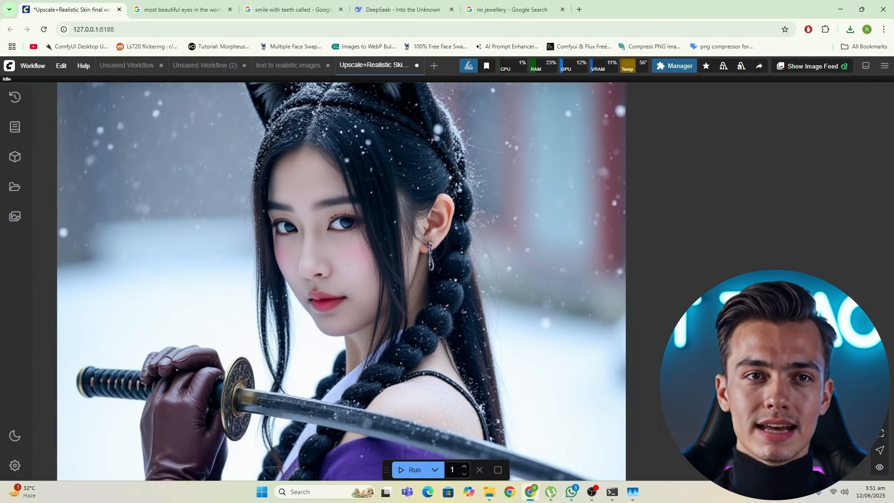
# Set the model and clip strengths of the more_details.safetensors Load LoRA node to 2.00
pyautogui.scroll(-6, 427, 262)
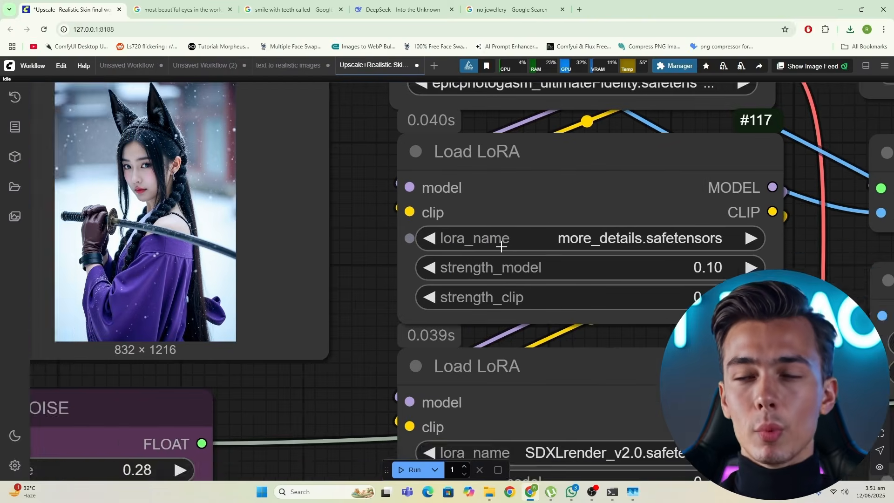
pyautogui.moveTo(489, 275); pyautogui.dragTo(422, 276)
pyautogui.scroll(-2, 421, 276)
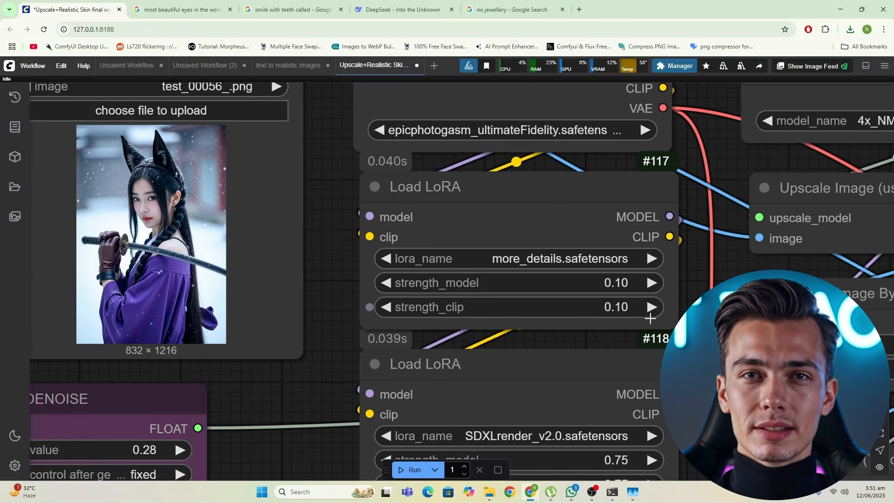
pyautogui.moveTo(596, 311); pyautogui.dragTo(516, 307)
pyautogui.click(538, 274)
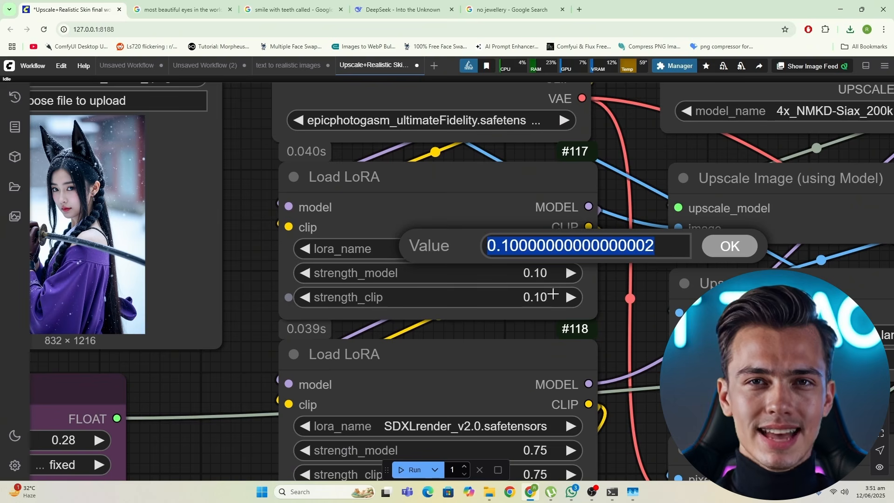
pyautogui.write('2')
pyautogui.click(722, 252)
pyautogui.click(531, 297)
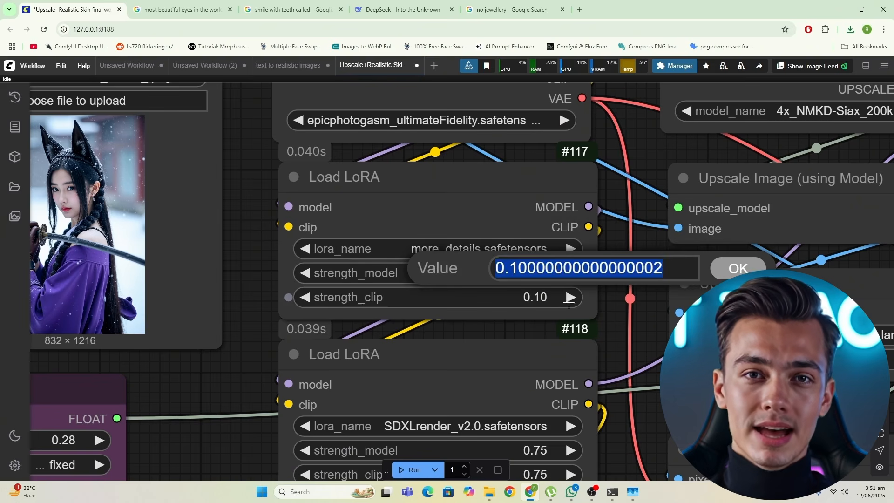
pyautogui.write('2')
pyautogui.press('Return')
# Set the model and clip strengths of the SDXLrender_v2.0.safetensors Load LoRA node to 1.50
pyautogui.scroll(-1, 583, 382)
pyautogui.scroll(-4, 559, 326)
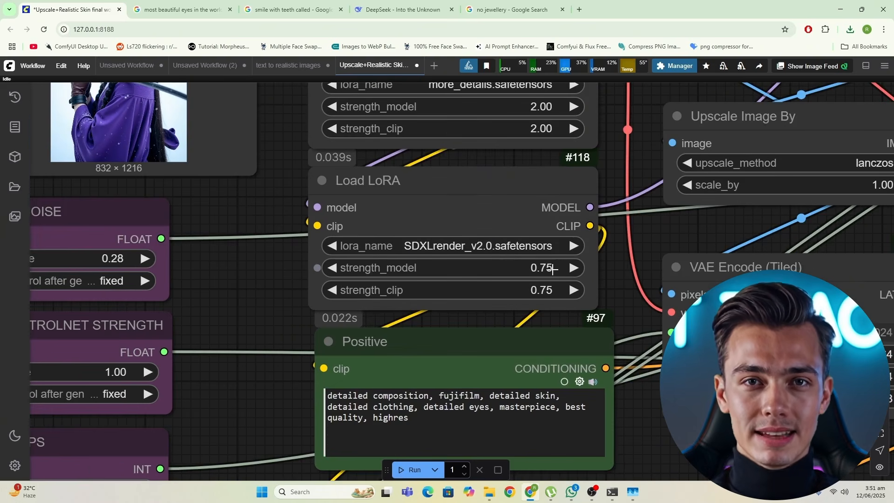
pyautogui.click(545, 270)
pyautogui.write('1.5')
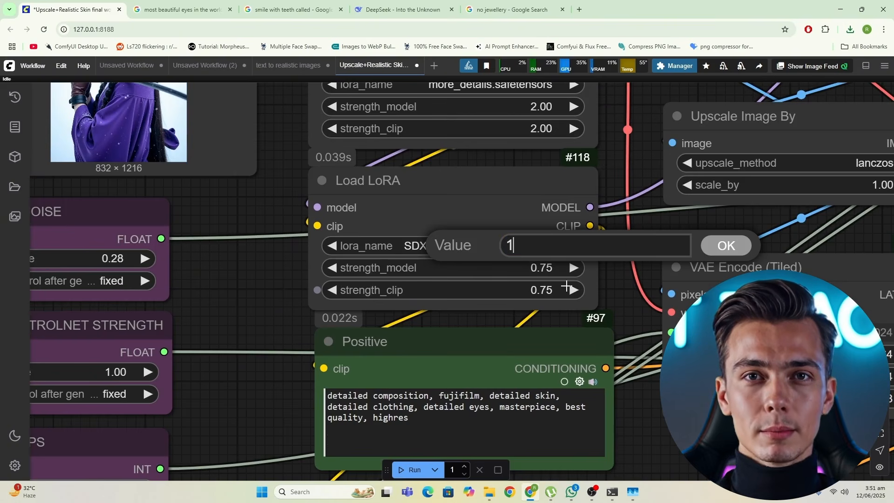
pyautogui.press('Return')
pyautogui.click(549, 298)
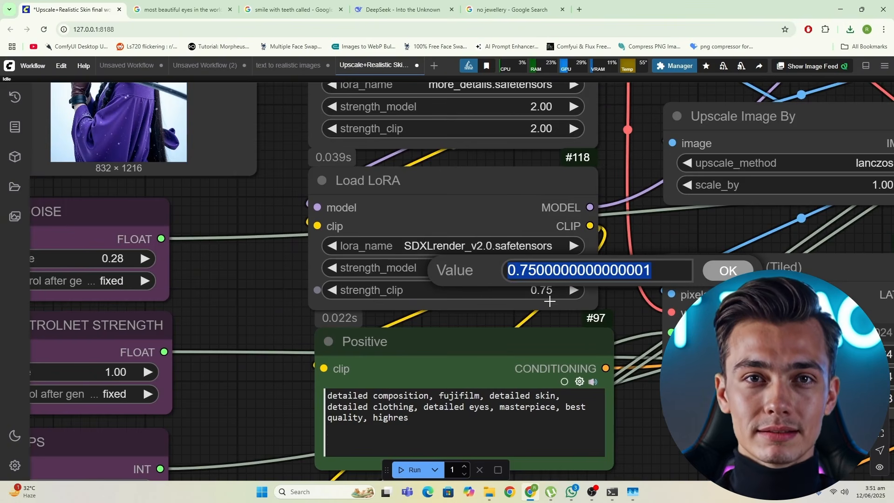
pyautogui.write('1.5')
pyautogui.press('Return')
# Review the denoise, ControlNet strength and steps nodes, and examine the source picture in the Load Image node
pyautogui.scroll(-3, 575, 341)
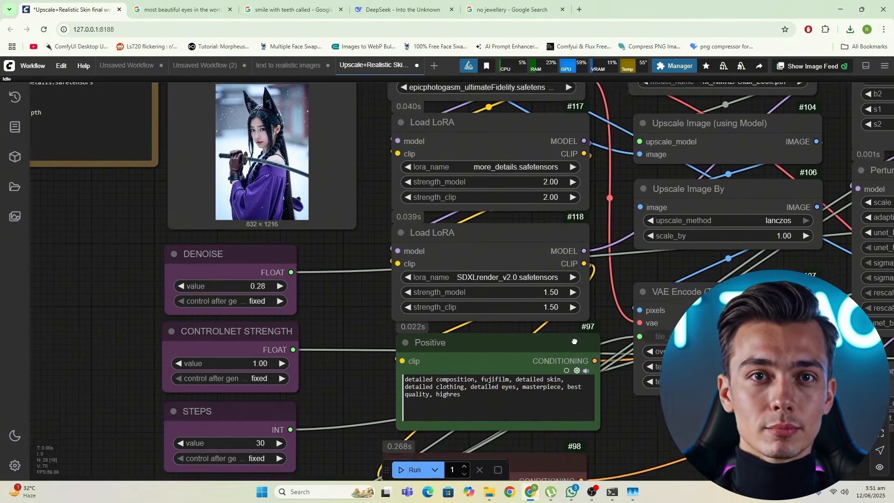
pyautogui.moveTo(575, 341); pyautogui.dragTo(564, 351)
pyautogui.moveTo(167, 276); pyautogui.dragTo(268, 236)
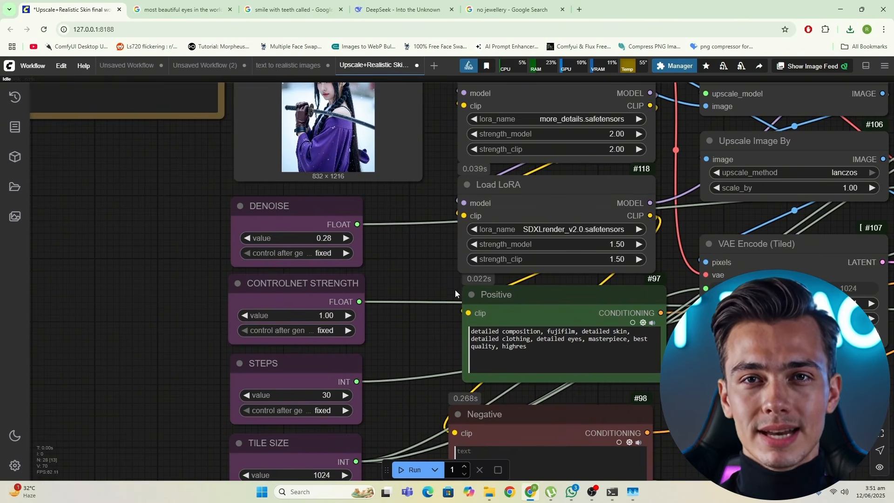
pyautogui.scroll(5, 455, 293)
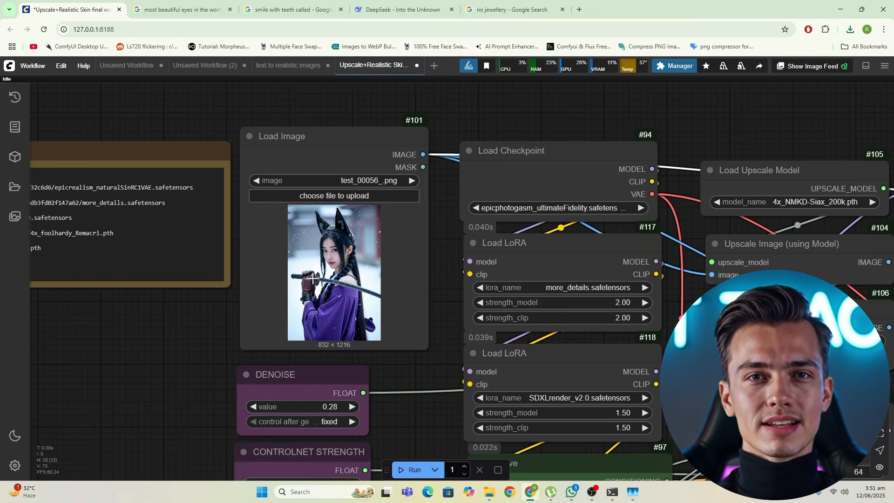
pyautogui.scroll(5, 331, 265)
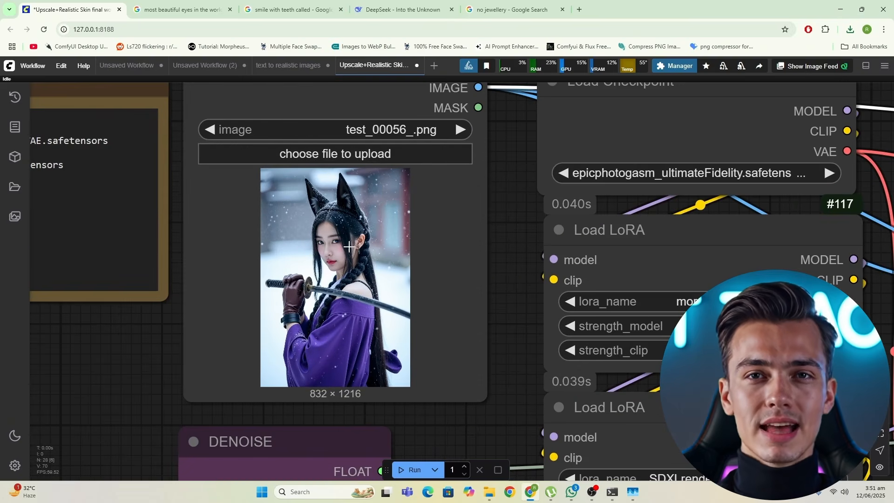
pyautogui.scroll(5, 348, 247)
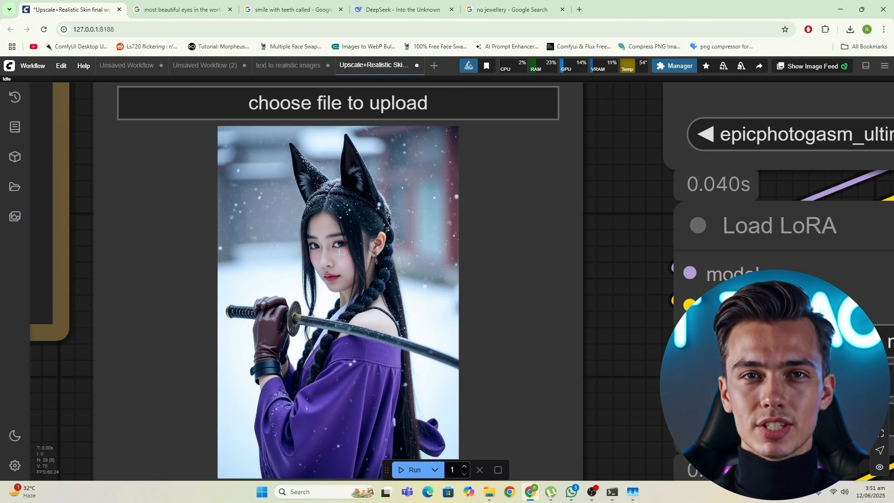
pyautogui.scroll(-10, 339, 254)
pyautogui.scroll(4, 358, 391)
pyautogui.scroll(-3, 485, 342)
# Run the upscale workflow on the sword portrait and bring the Image Comparer node into view
pyautogui.moveTo(449, 351); pyautogui.dragTo(110, 336)
pyautogui.scroll(-4, 292, 324)
pyautogui.moveTo(508, 340); pyautogui.dragTo(673, 339)
pyautogui.moveTo(678, 387); pyautogui.dragTo(439, 338)
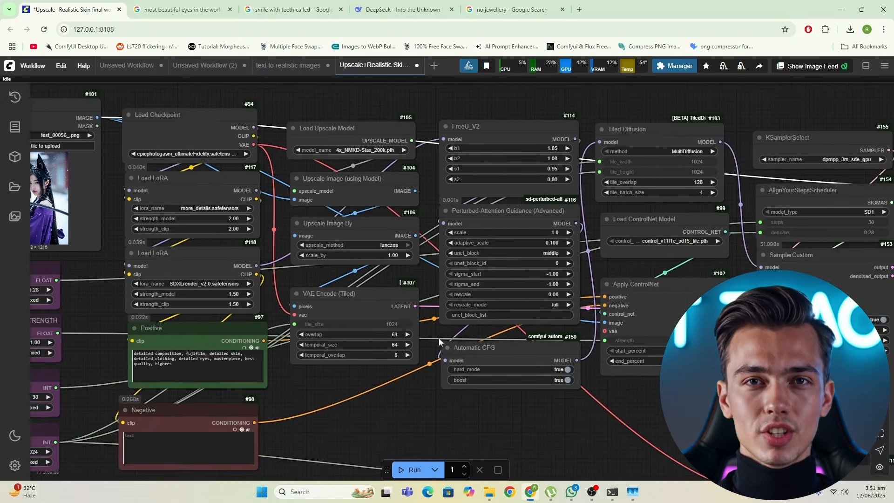
pyautogui.scroll(-2, 442, 426)
pyautogui.click(414, 470)
pyautogui.moveTo(653, 398); pyautogui.dragTo(463, 377)
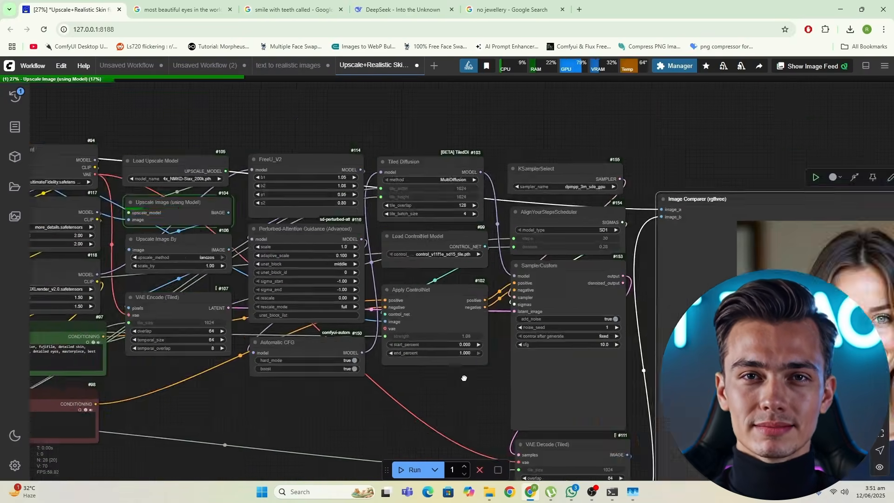
pyautogui.moveTo(619, 421); pyautogui.dragTo(580, 370)
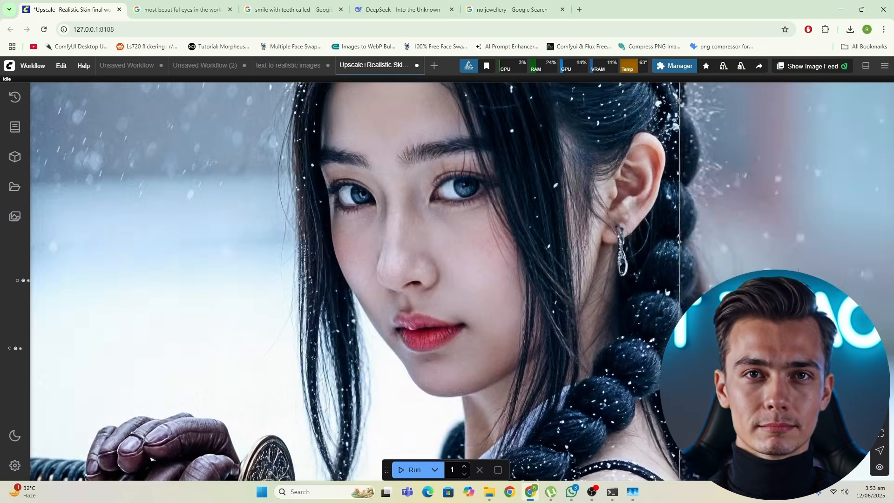
# Examine the whole sword portrait and its face in the Image Comparer node
pyautogui.scroll(-13, 430, 306)
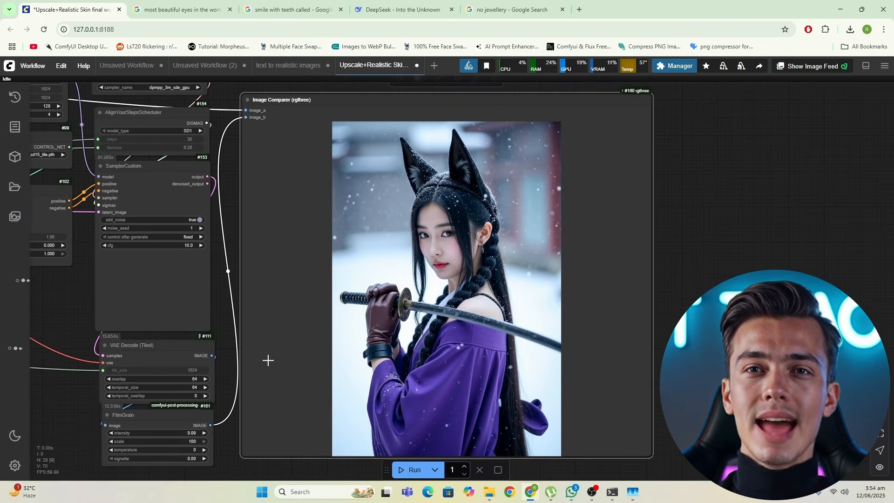
pyautogui.scroll(6, 244, 320)
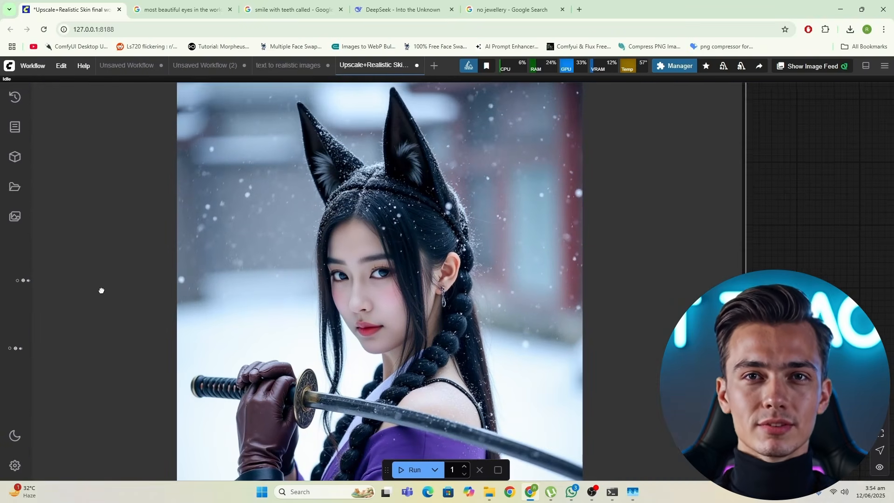
pyautogui.scroll(3, 102, 290)
pyautogui.moveTo(104, 262); pyautogui.dragTo(76, 227)
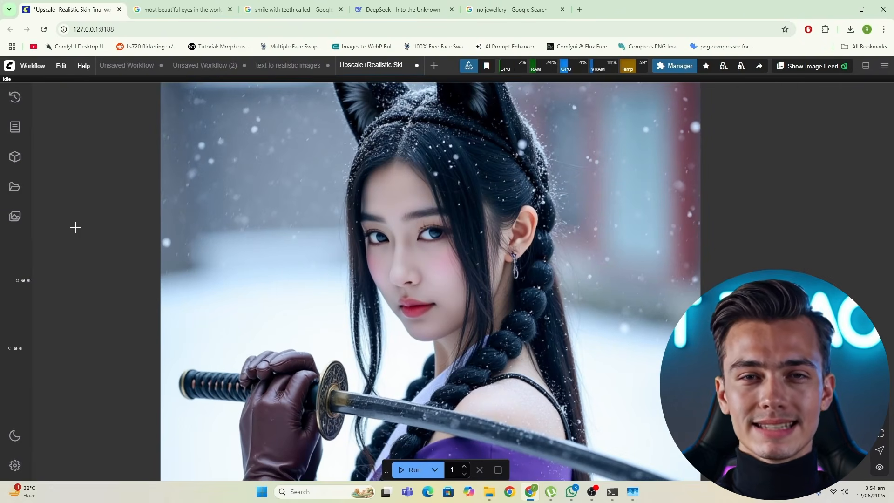
pyautogui.moveTo(93, 298); pyautogui.dragTo(54, 221)
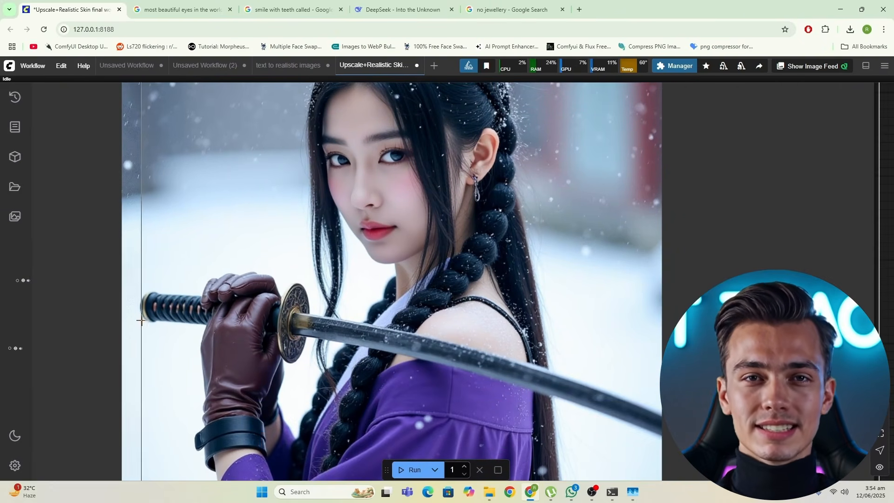
# Compare the leather glove, sword hilt and guard between the original and the upscaled picture
pyautogui.scroll(3, 163, 329)
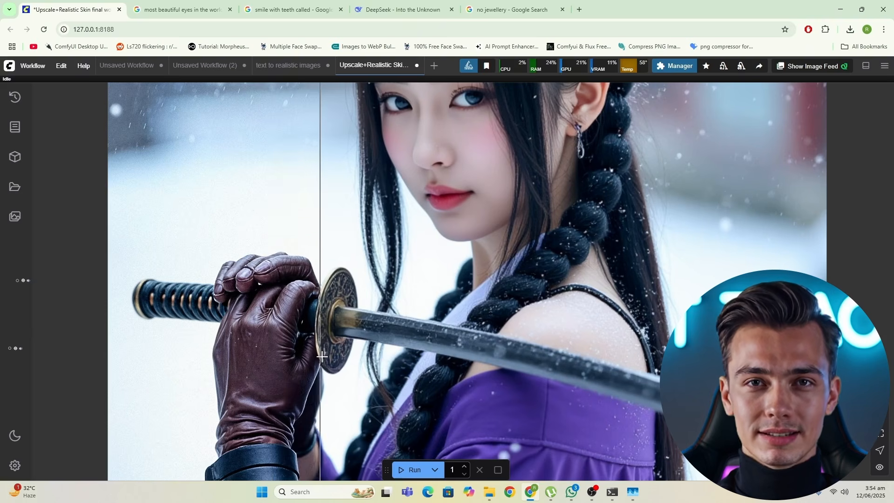
pyautogui.scroll(8, 331, 340)
pyautogui.moveTo(227, 362); pyautogui.dragTo(342, 418)
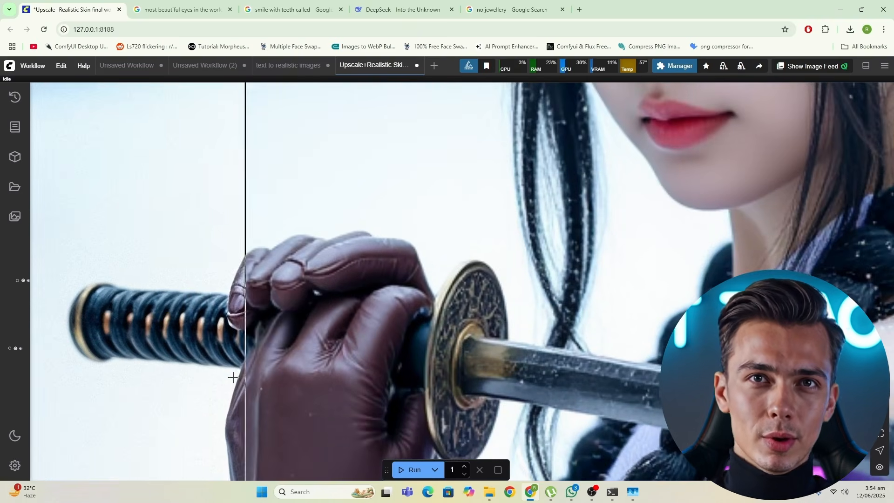
pyautogui.scroll(2, 240, 375)
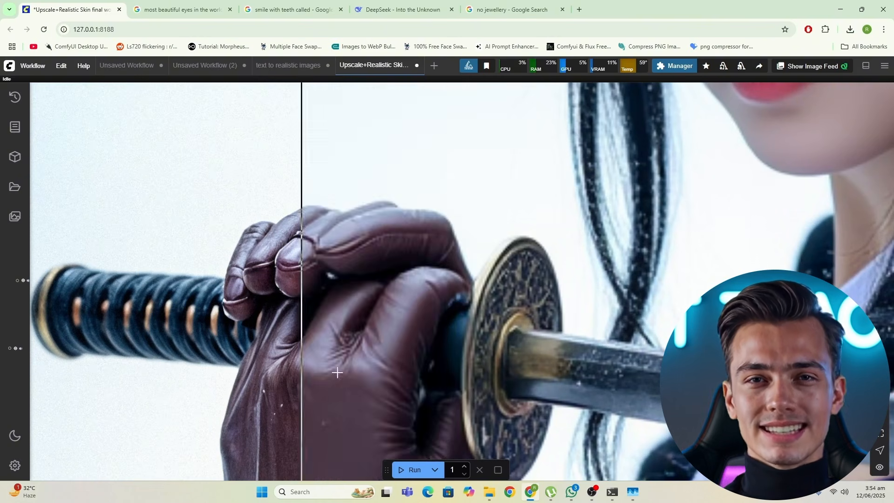
pyautogui.scroll(-3, 519, 397)
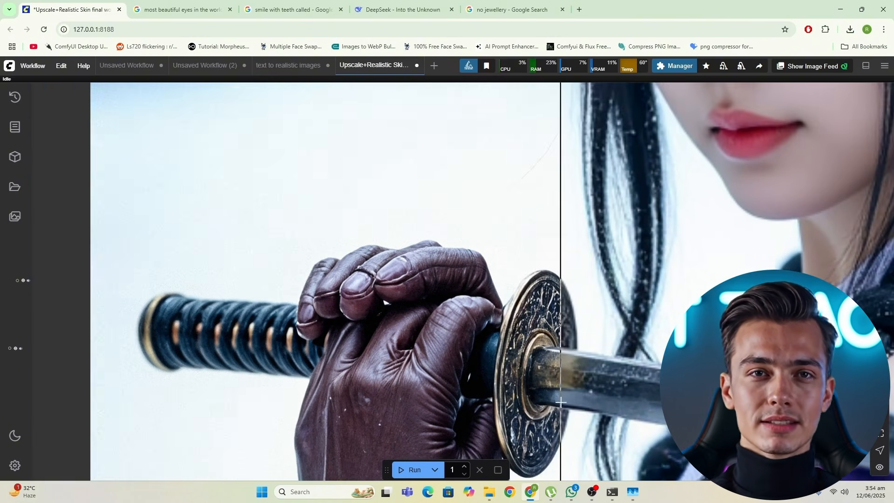
pyautogui.scroll(-2, 539, 413)
# Compare the furry ears, snowflakes and hairline between the original and the upscaled picture
pyautogui.scroll(6, 447, 361)
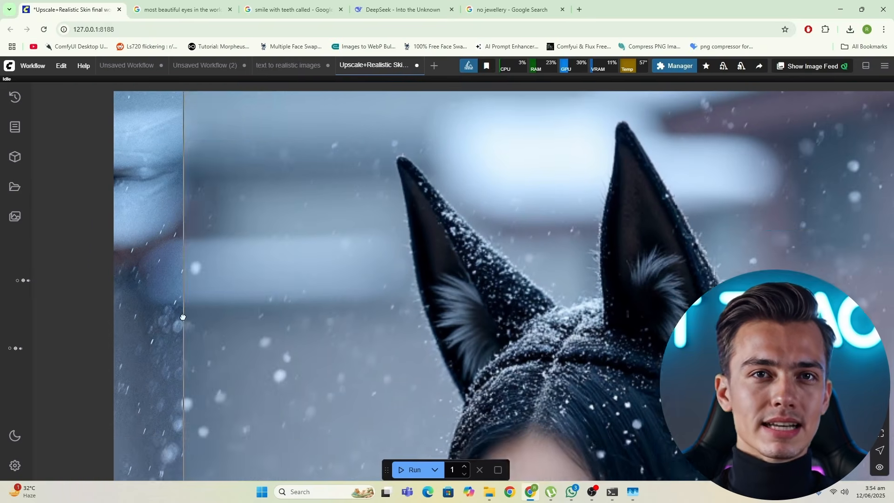
pyautogui.moveTo(183, 317); pyautogui.dragTo(179, 357)
pyautogui.moveTo(319, 336); pyautogui.dragTo(267, 244)
pyautogui.moveTo(440, 360); pyautogui.dragTo(435, 317)
pyautogui.scroll(8, 436, 317)
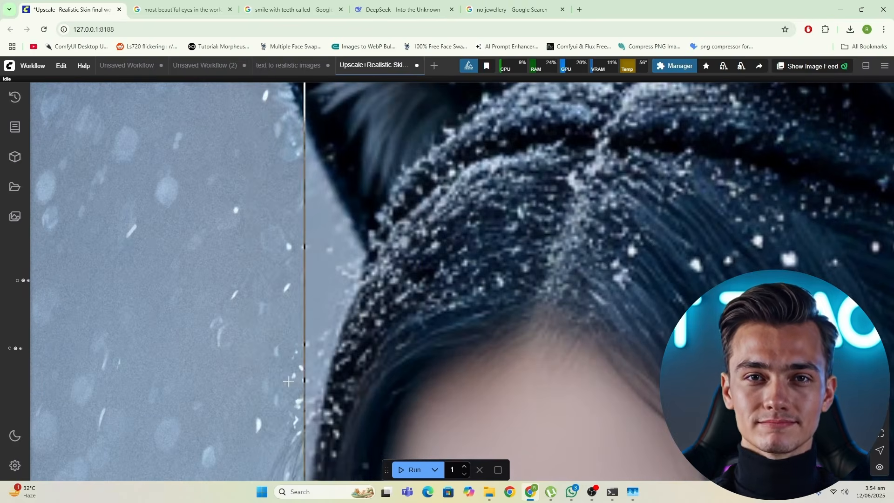
pyautogui.scroll(2, 288, 381)
pyautogui.moveTo(285, 383); pyautogui.dragTo(238, 169)
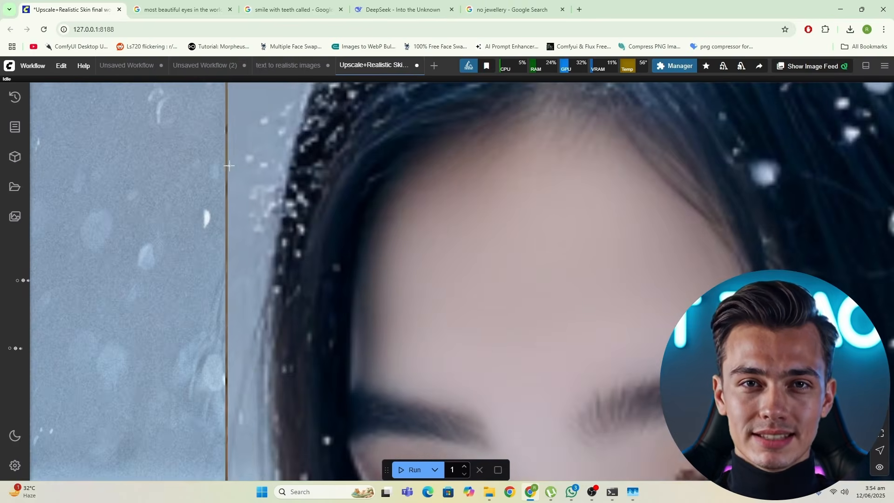
pyautogui.moveTo(313, 179); pyautogui.dragTo(302, 336)
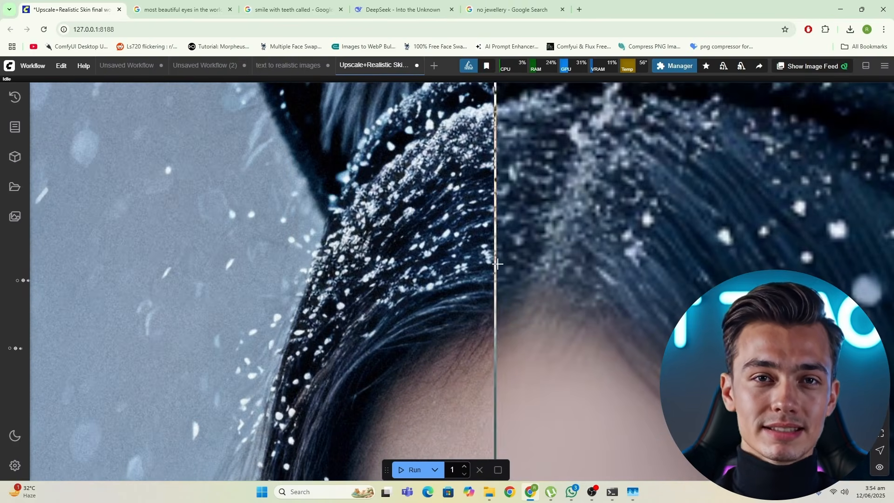
pyautogui.moveTo(604, 212); pyautogui.dragTo(603, 410)
pyautogui.scroll(-10, 602, 410)
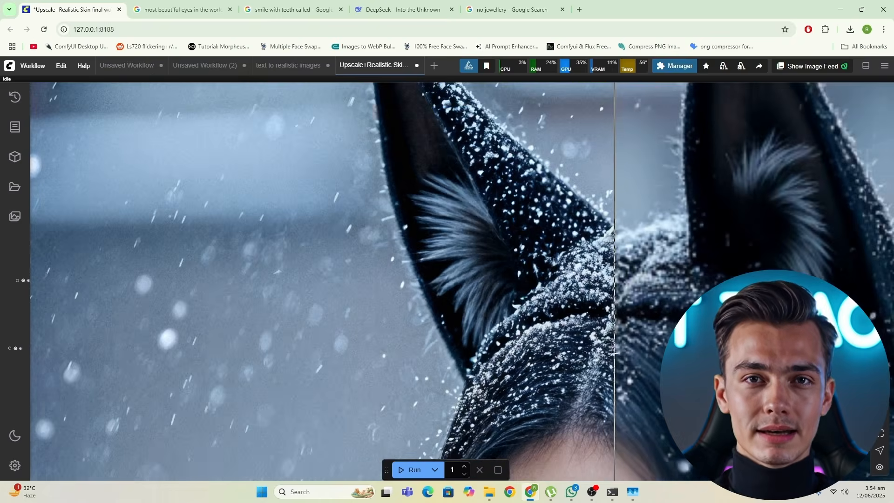
# Compare the eyes, skin texture, nose and lips between the original and the upscaled picture
pyautogui.scroll(3, 479, 210)
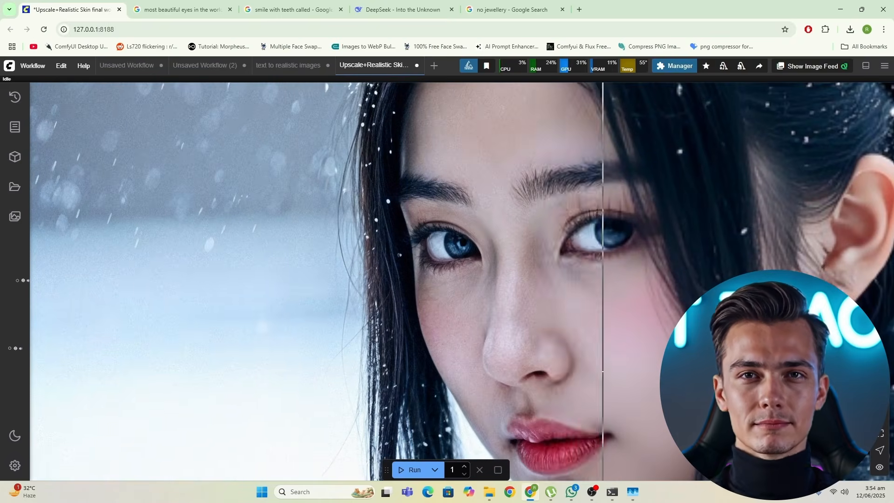
pyautogui.moveTo(647, 329); pyautogui.dragTo(452, 250)
pyautogui.scroll(5, 452, 279)
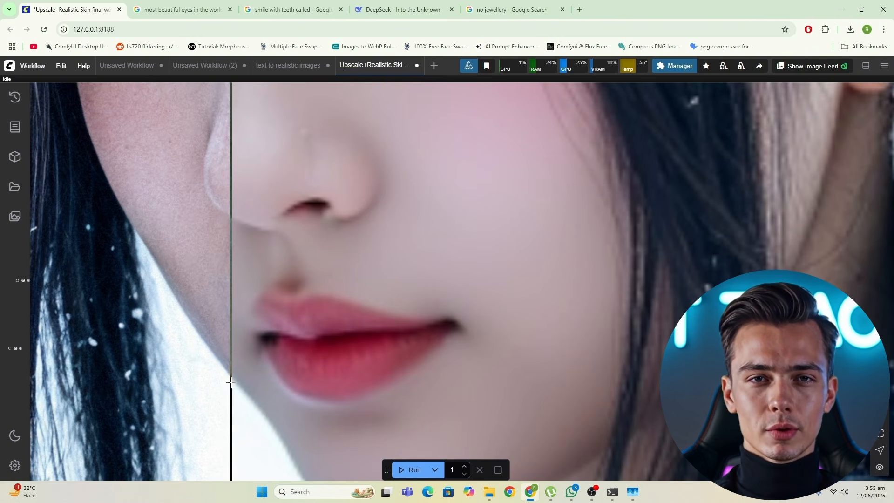
pyautogui.scroll(-5, 507, 431)
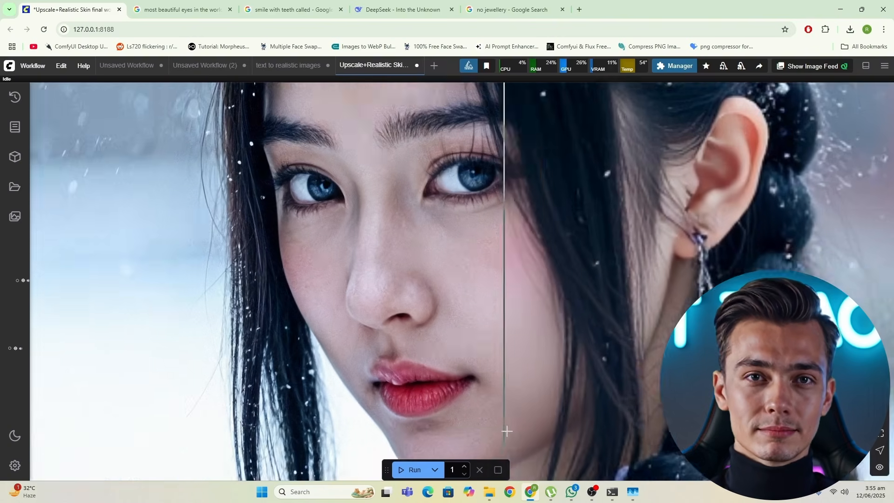
# Compare the woman's ear, earring and surrounding hair strands between the original and the upscaled picture
pyautogui.scroll(-1, 507, 431)
pyautogui.moveTo(572, 322); pyautogui.dragTo(404, 369)
pyautogui.scroll(4, 498, 373)
pyautogui.moveTo(477, 240); pyautogui.dragTo(315, 331)
pyautogui.scroll(2, 363, 456)
pyautogui.scroll(2, 364, 314)
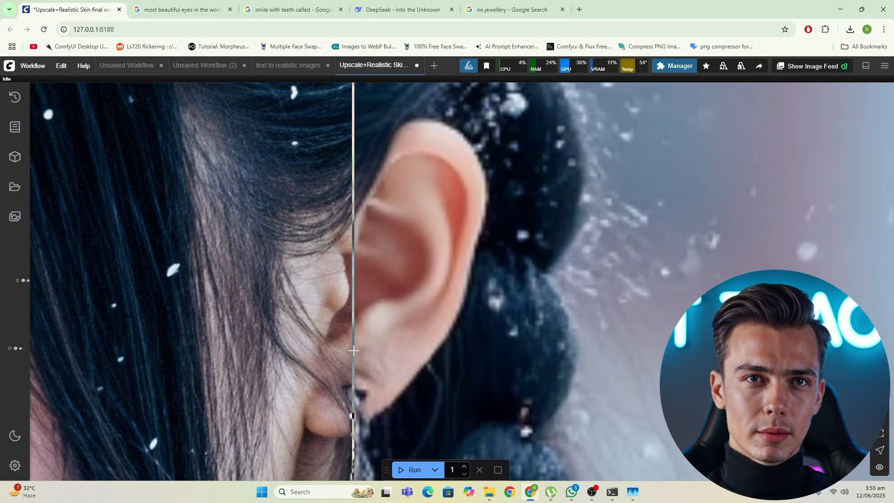
pyautogui.scroll(-2, 354, 350)
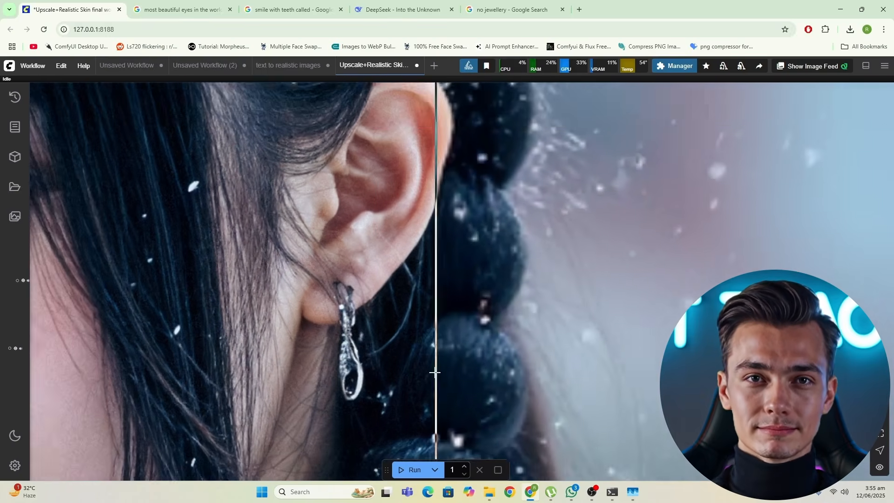
pyautogui.moveTo(435, 186); pyautogui.dragTo(459, 391)
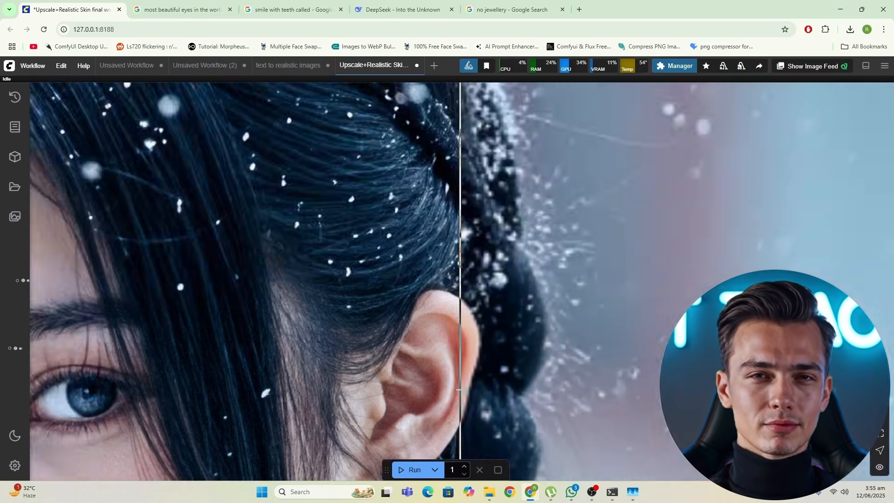
pyautogui.scroll(-4, 513, 396)
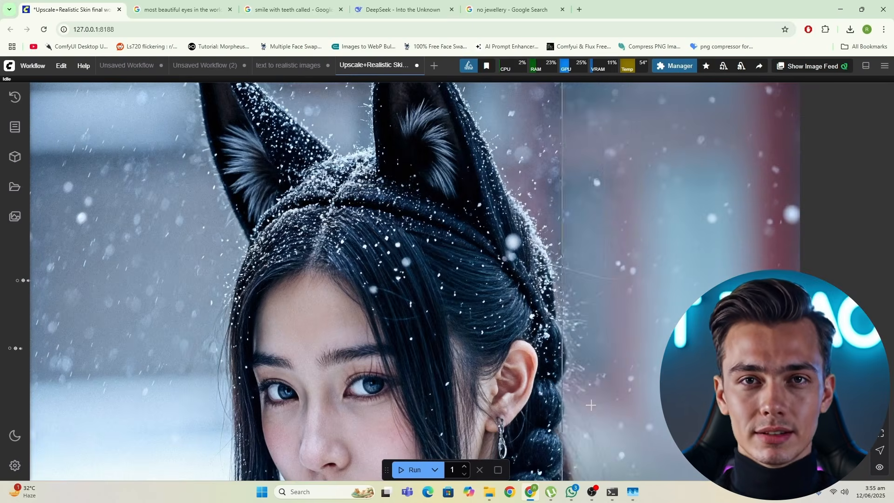
# View the whole upscaled character picture and examine the strengths of the more_details and SDXLrender_v2.0 LoRA nodes
pyautogui.scroll(-3, 591, 405)
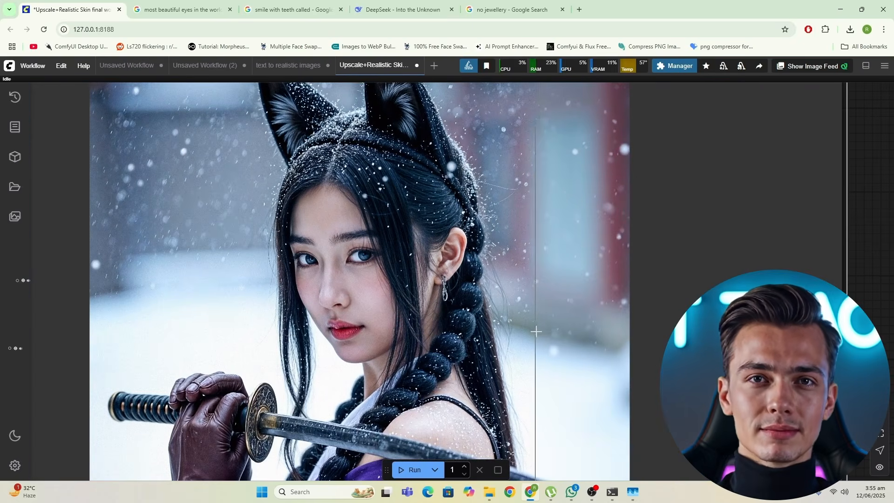
pyautogui.scroll(-5, 537, 332)
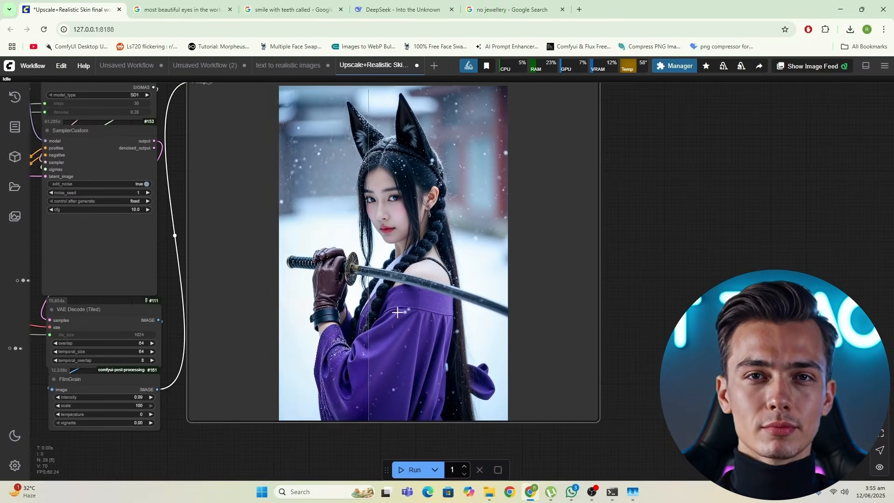
pyautogui.scroll(-2, 440, 319)
pyautogui.scroll(-2, 470, 335)
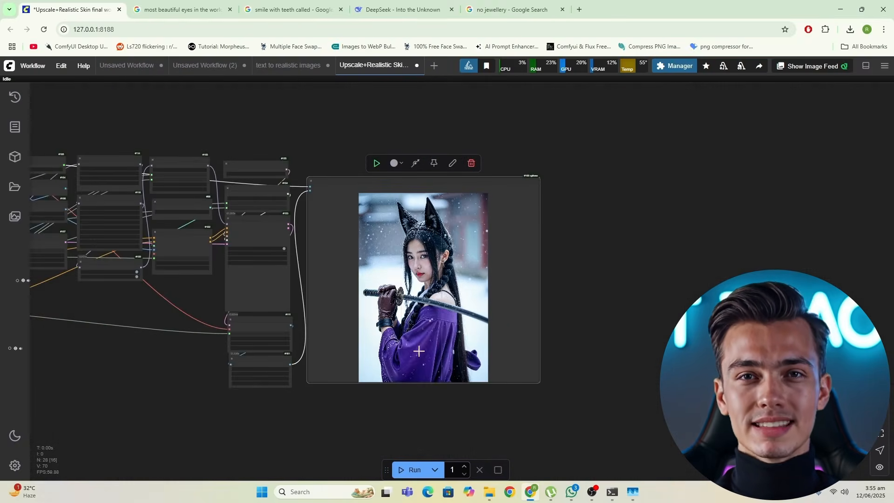
pyautogui.scroll(8, 340, 321)
pyautogui.scroll(3, 353, 324)
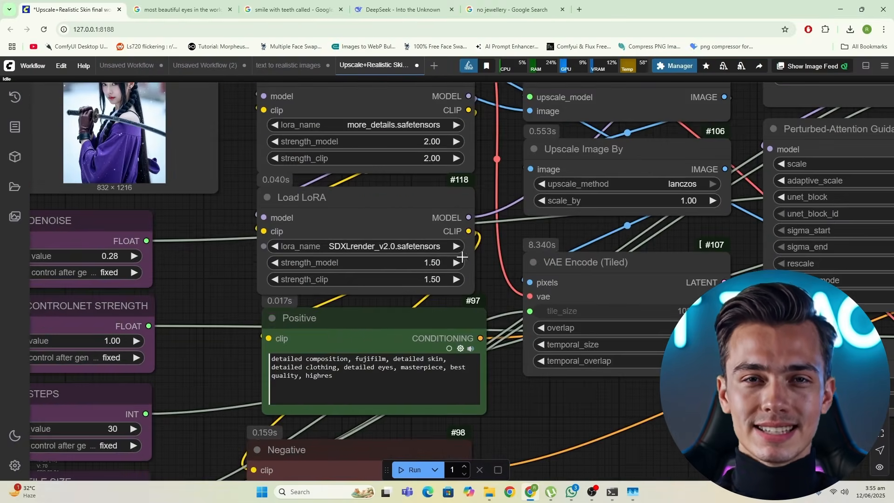
pyautogui.scroll(2, 420, 214)
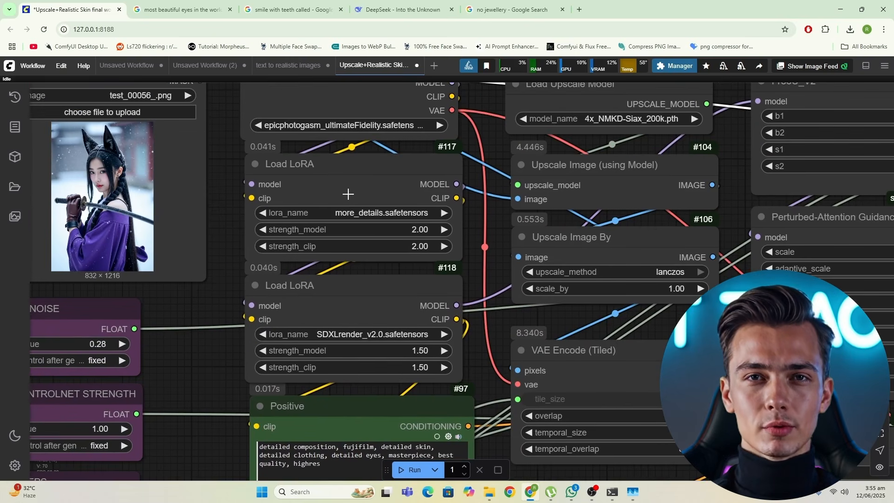
pyautogui.click(362, 182)
pyautogui.scroll(-4, 401, 278)
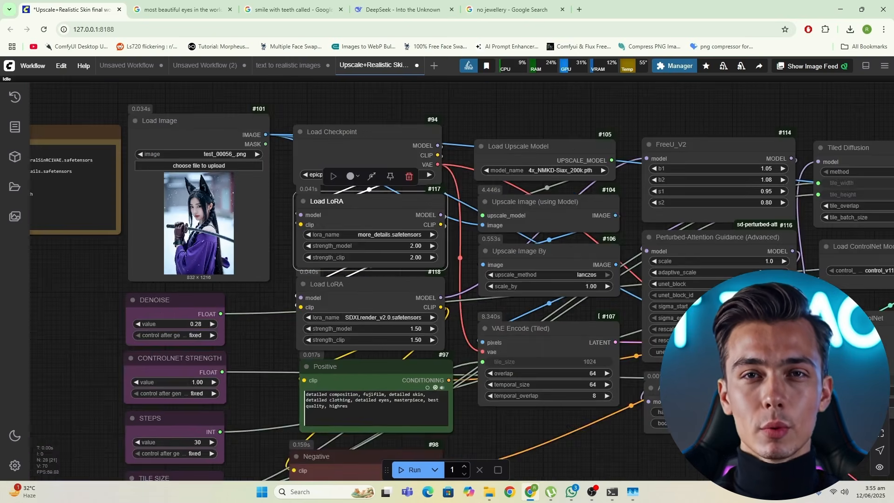
# Examine the upscale workflow from the LoRA loaders through the upscaling, ControlNet and sampler nodes to the image comparison
pyautogui.moveTo(783, 280); pyautogui.dragTo(93, 275)
pyautogui.moveTo(592, 284); pyautogui.dragTo(489, 280)
pyautogui.scroll(3, 489, 289)
pyautogui.scroll(-3, 398, 382)
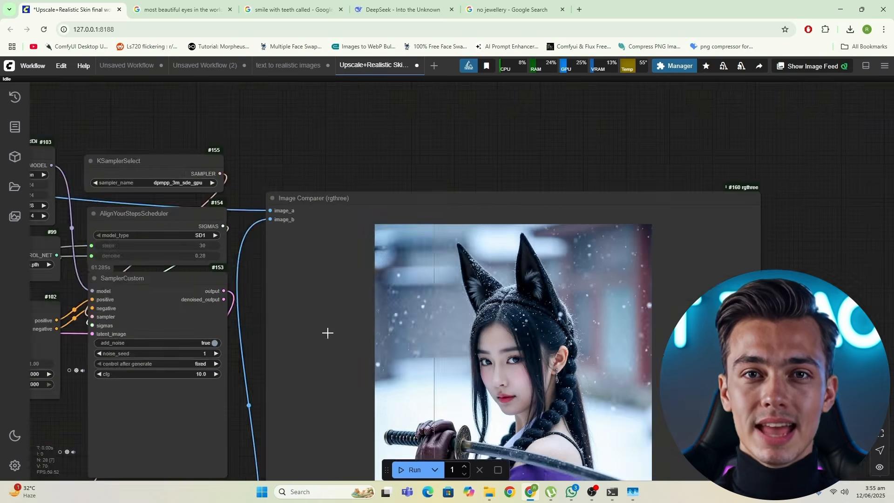
pyautogui.moveTo(251, 298); pyautogui.dragTo(774, 312)
pyautogui.scroll(2, 203, 301)
pyautogui.moveTo(107, 279); pyautogui.dragTo(418, 290)
pyautogui.scroll(1, 418, 290)
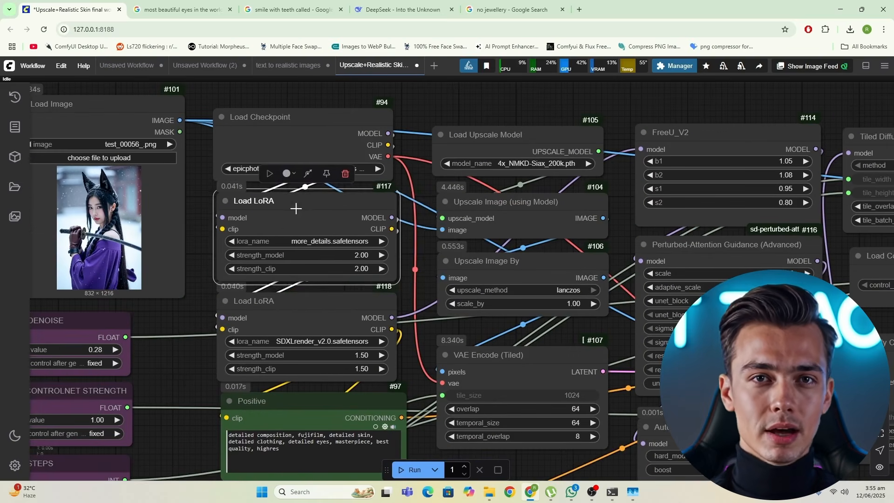
pyautogui.moveTo(296, 208); pyautogui.dragTo(268, 220)
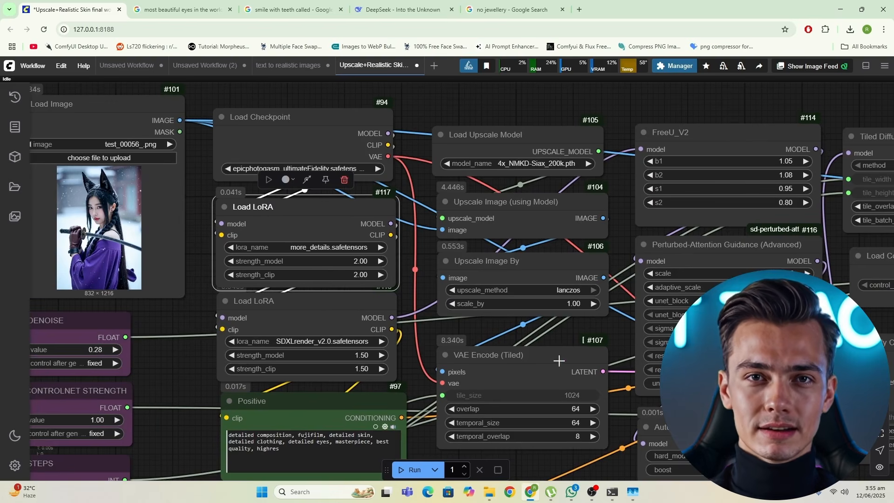
pyautogui.scroll(-2, 559, 360)
pyautogui.moveTo(559, 361); pyautogui.dragTo(457, 335)
pyautogui.scroll(1, 289, 278)
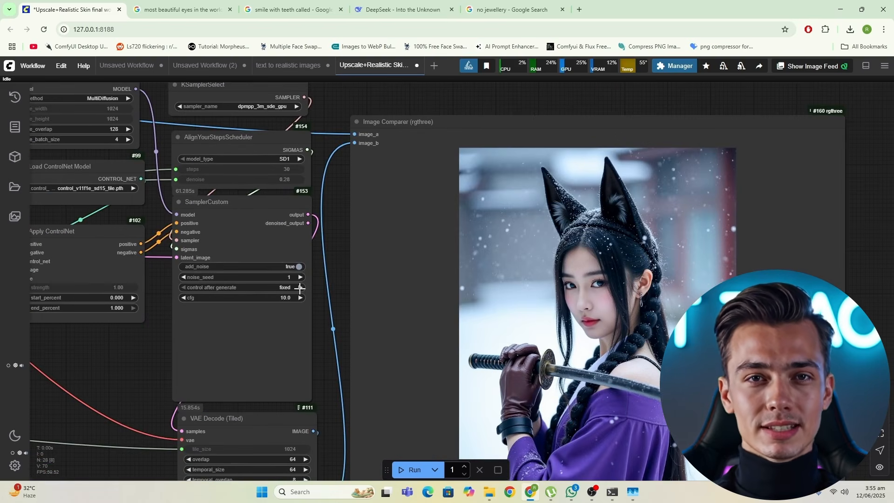
pyautogui.scroll(-2, 342, 324)
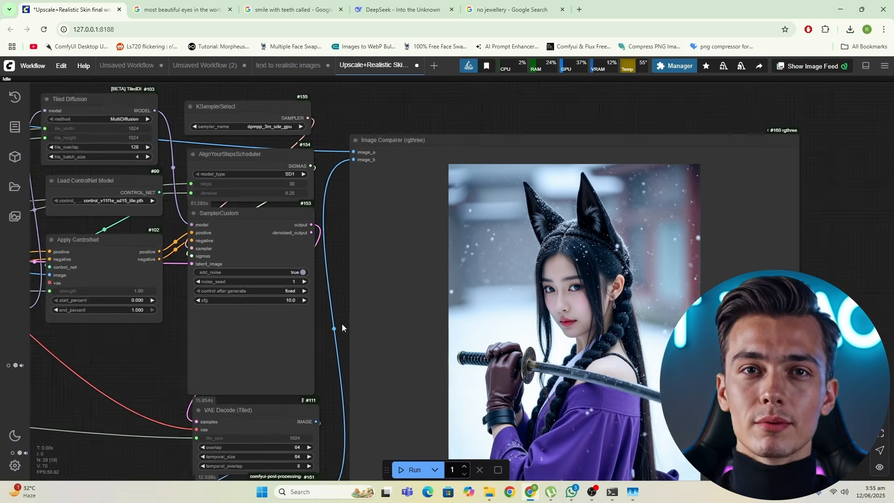
pyautogui.moveTo(343, 331); pyautogui.dragTo(474, 253)
pyautogui.scroll(-2, 474, 252)
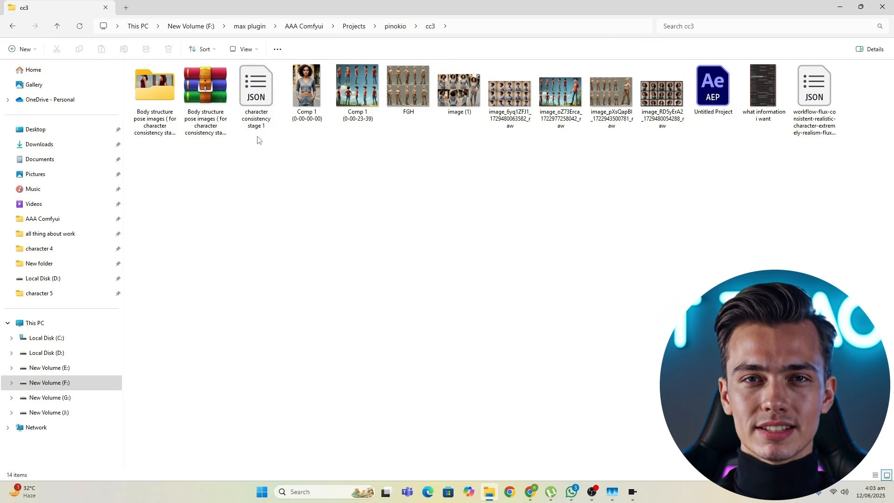
# Load the "character consistency stage 1" workflow from the cc3 folder into ComfyUI and look over its male and female character nodes
pyautogui.moveTo(256, 95); pyautogui.dragTo(565, 350)
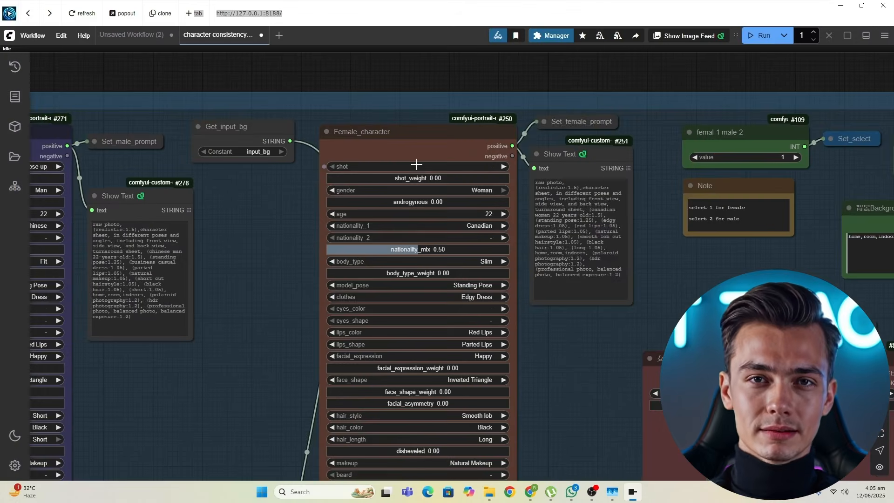
pyautogui.scroll(3, 361, 121)
pyautogui.moveTo(362, 122); pyautogui.dragTo(368, 122)
pyautogui.moveTo(226, 212); pyautogui.dragTo(522, 225)
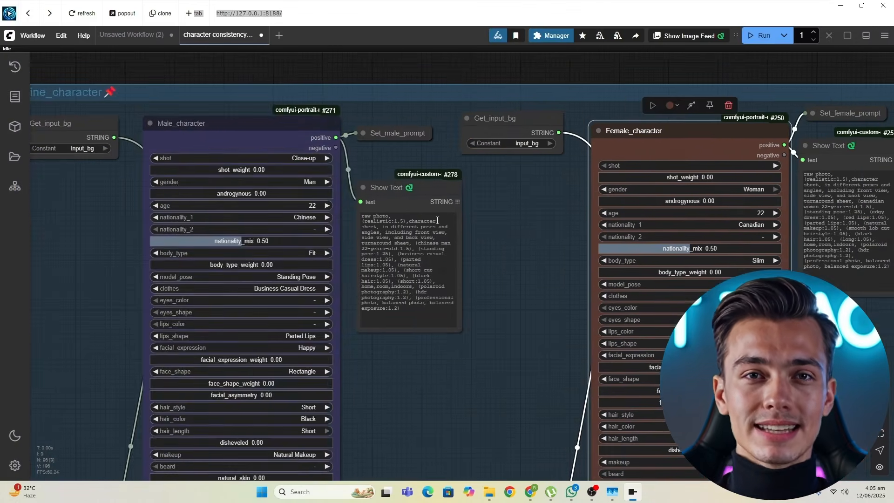
pyautogui.scroll(-2, 164, 146)
pyautogui.moveTo(195, 135); pyautogui.dragTo(194, 139)
pyautogui.moveTo(509, 252); pyautogui.dragTo(507, 253)
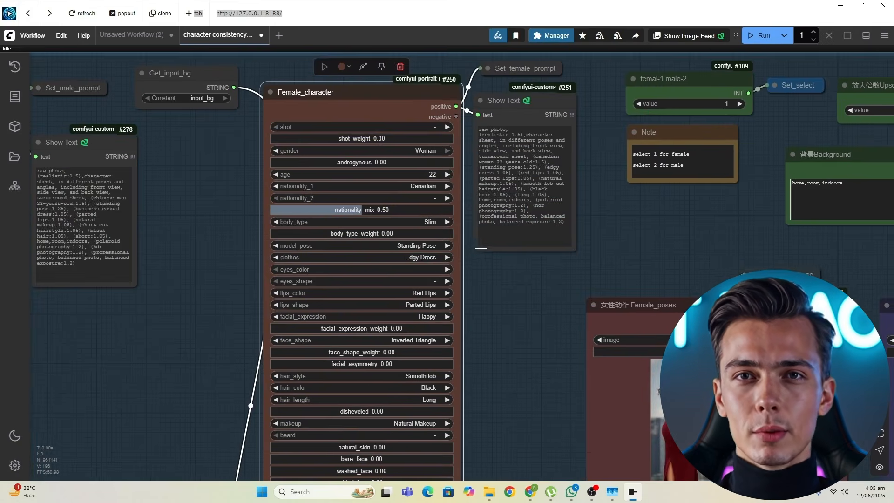
# Set nationality_1 of the Female_character node to Polish
pyautogui.scroll(3, 383, 186)
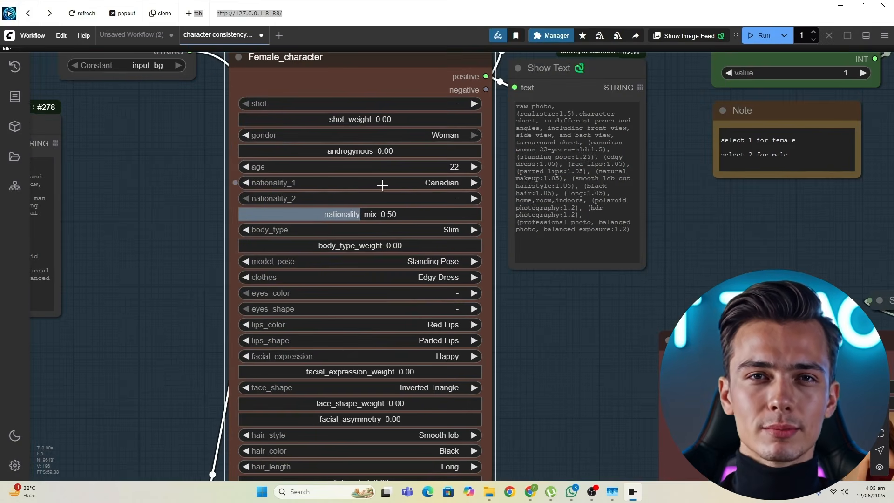
pyautogui.click(449, 187)
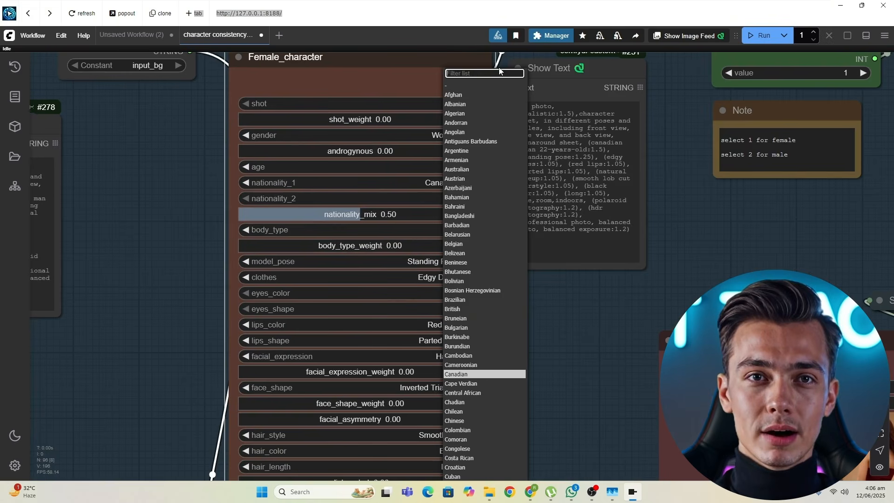
pyautogui.click(499, 68)
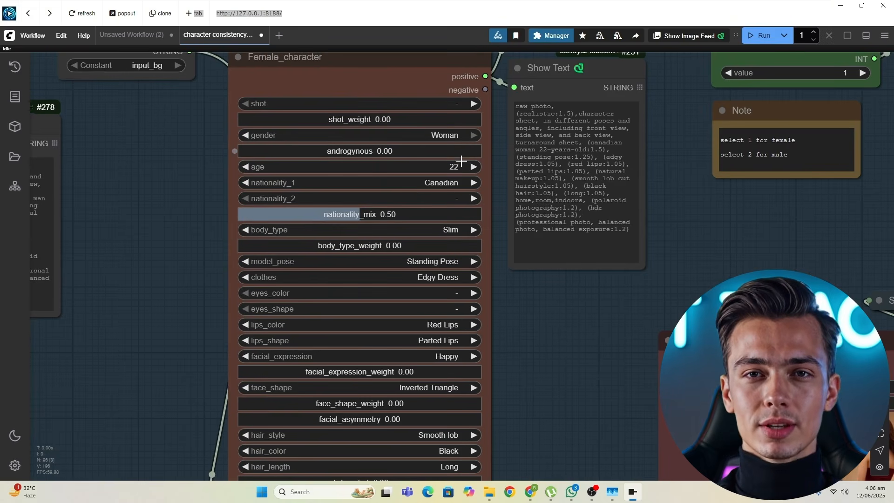
pyautogui.click(450, 184)
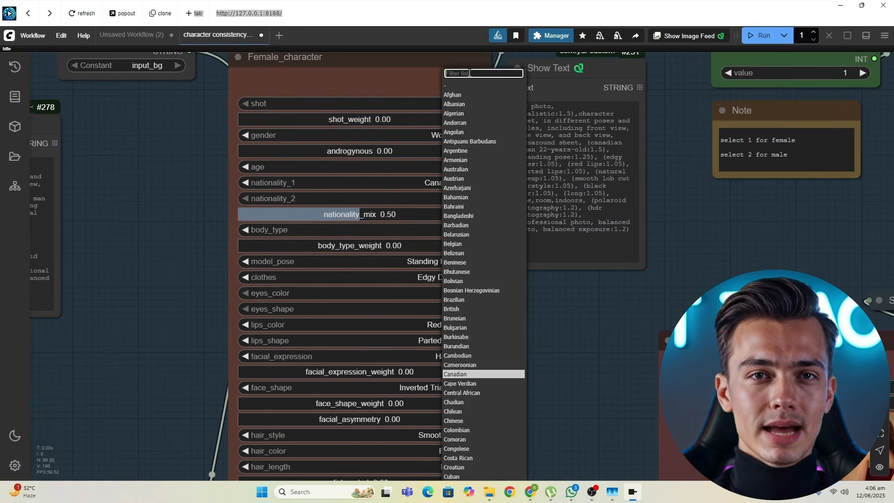
pyautogui.write('pol')
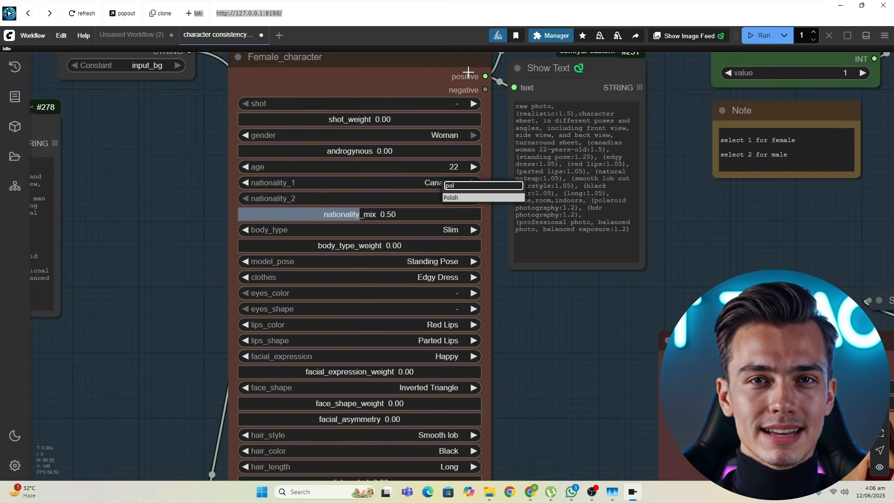
pyautogui.click(462, 199)
# View the female character's body type options and set her clothes to Business Professional Dress
pyautogui.scroll(-3, 453, 190)
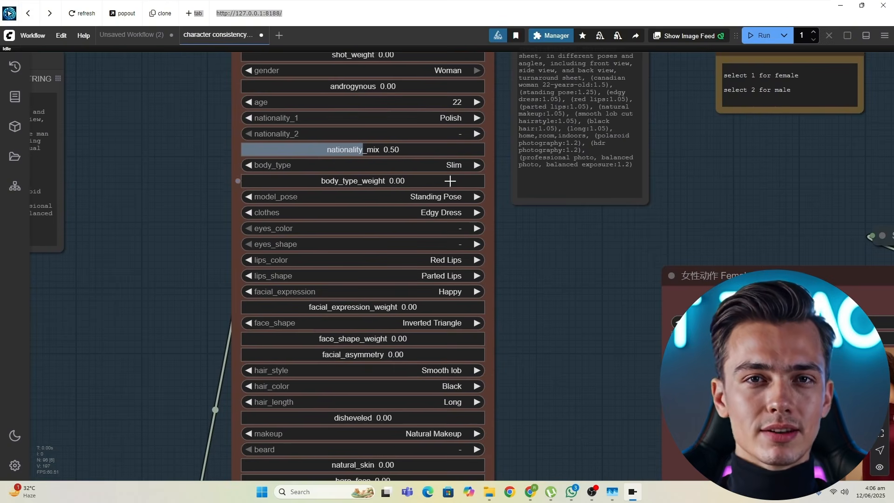
pyautogui.click(462, 167)
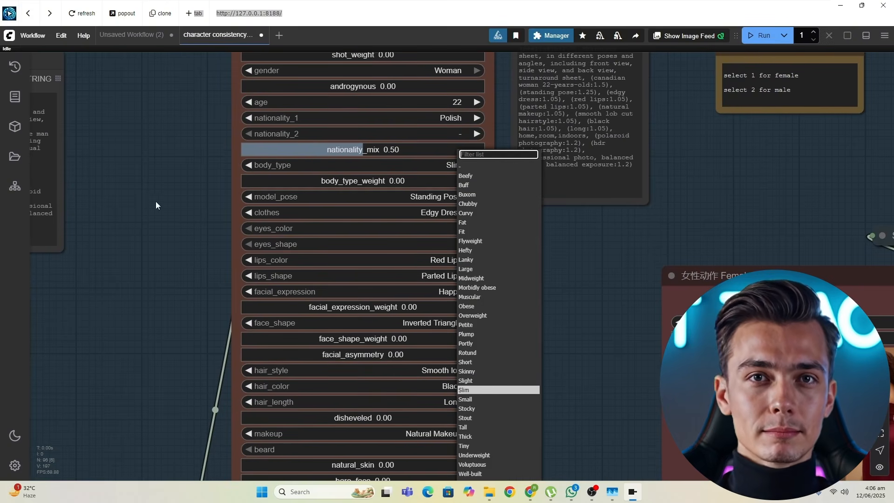
pyautogui.click(168, 210)
pyautogui.scroll(-4, 326, 128)
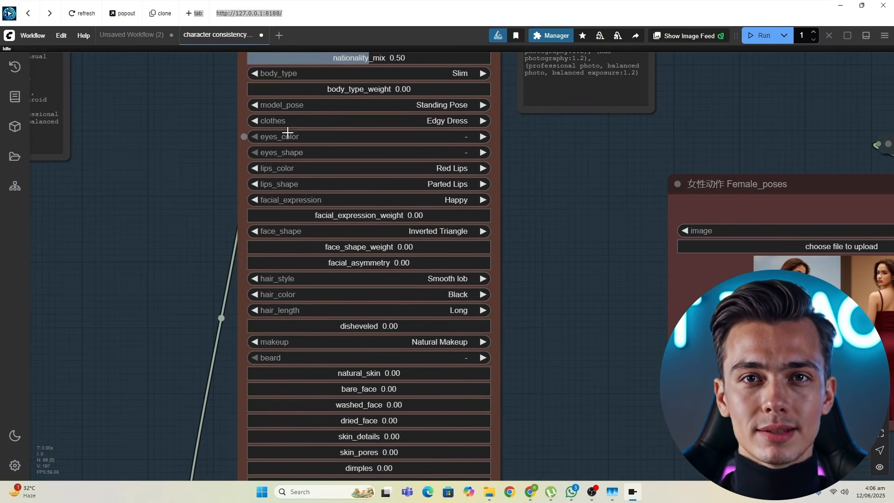
pyautogui.click(435, 120)
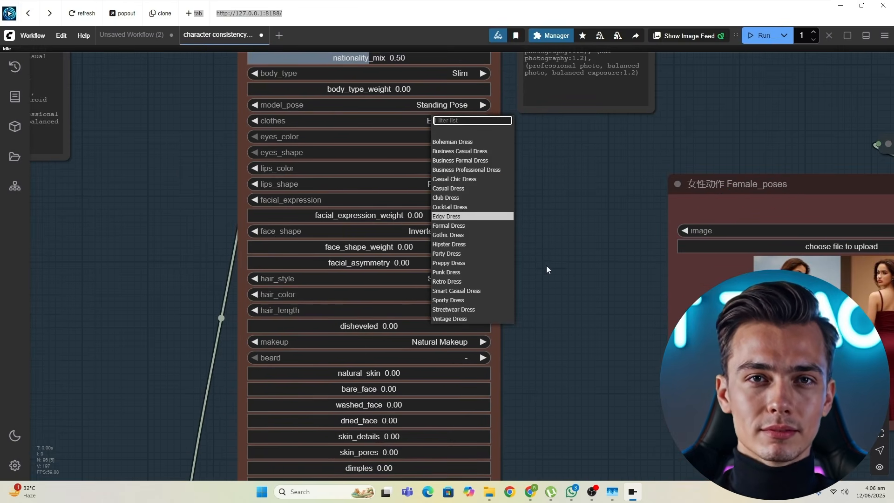
pyautogui.click(501, 170)
# Look over the remaining female character settings and load the portrait ComfyUI_temp_bxzsp_00023_ into the Female face node
pyautogui.scroll(-3, 413, 243)
pyautogui.moveTo(425, 225); pyautogui.dragTo(415, 220)
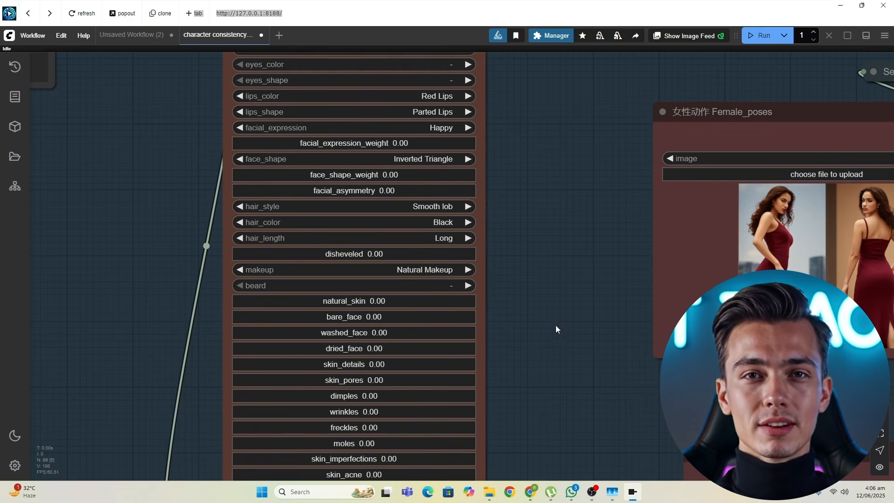
pyautogui.moveTo(584, 343); pyautogui.dragTo(485, 236)
pyautogui.scroll(-5, 479, 270)
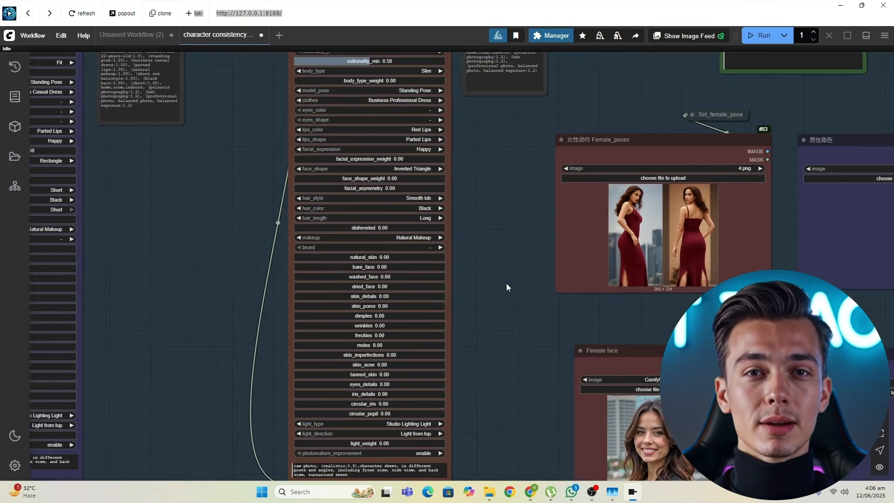
pyautogui.moveTo(507, 284); pyautogui.dragTo(460, 151)
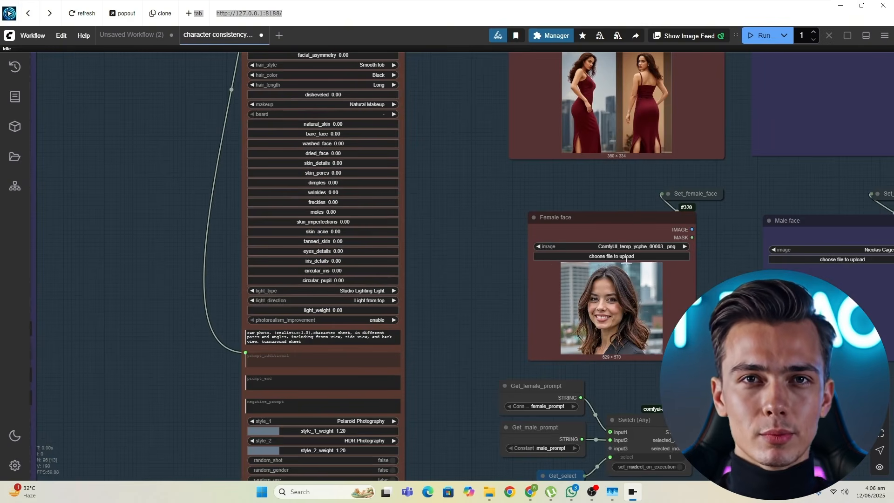
pyautogui.moveTo(470, 218); pyautogui.dragTo(489, 321)
pyautogui.moveTo(487, 287); pyautogui.dragTo(378, 255)
pyautogui.scroll(2, 577, 378)
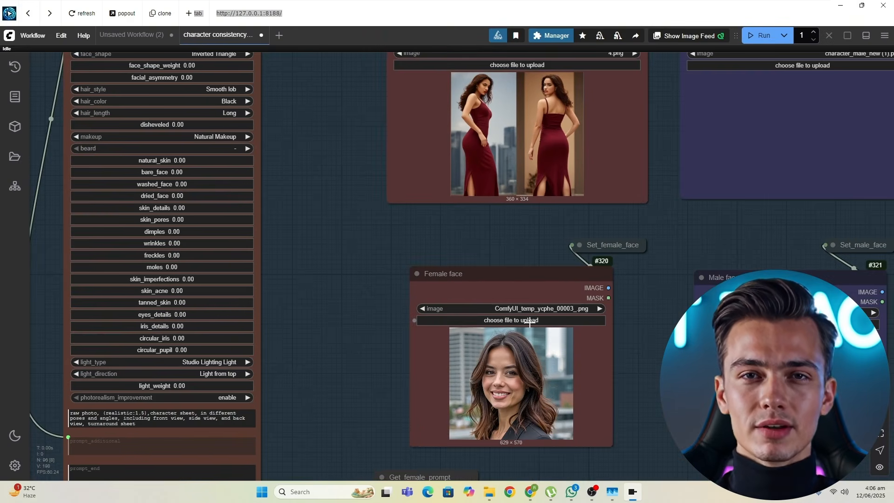
pyautogui.click(531, 320)
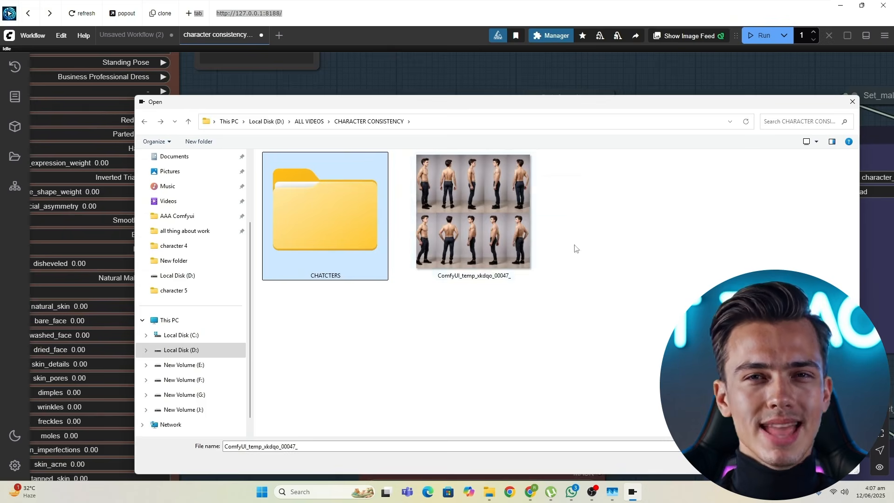
# Load the pose sheet ComfyUI_temp_xkdqo_00047_ from the CHARACTER CONSISTENCY folder into the Female_poses node
pyautogui.click(523, 234)
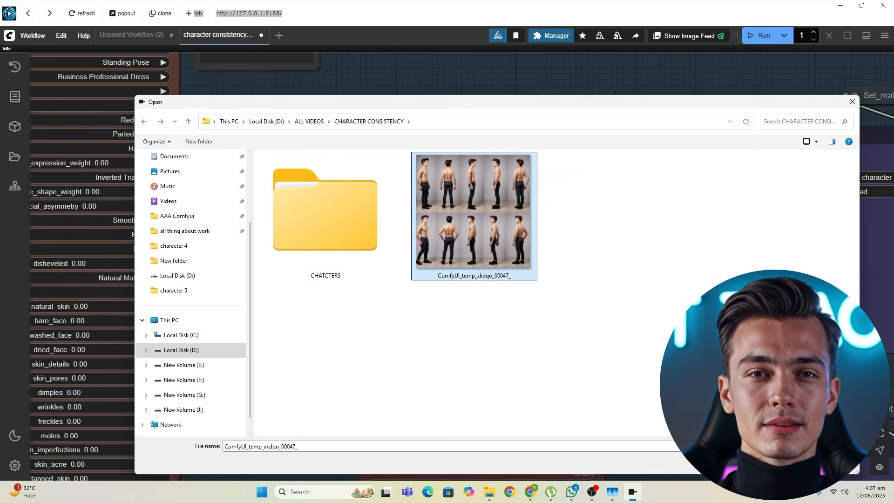
pyautogui.press('Return')
pyautogui.moveTo(420, 269); pyautogui.dragTo(658, 285)
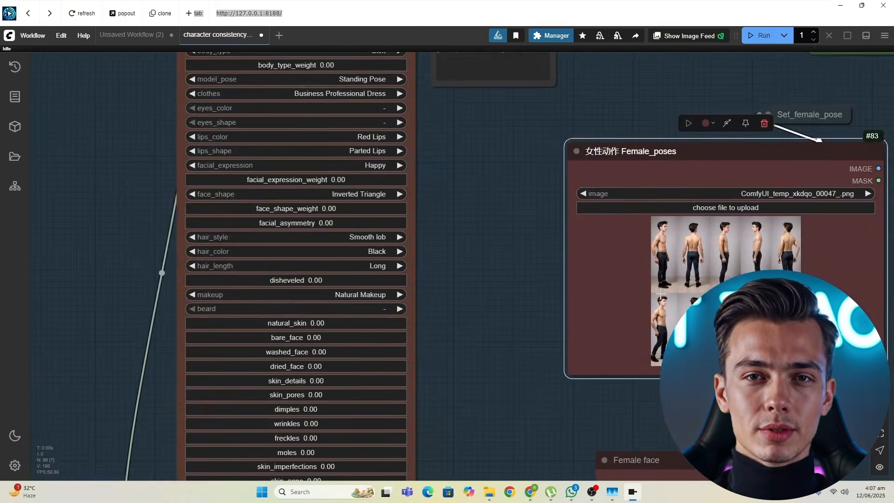
# Examine the reference portrait in the Female face node up close
pyautogui.scroll(-2, 606, 307)
pyautogui.moveTo(543, 291); pyautogui.dragTo(449, 203)
pyautogui.moveTo(527, 335); pyautogui.dragTo(420, 124)
pyautogui.scroll(3, 529, 228)
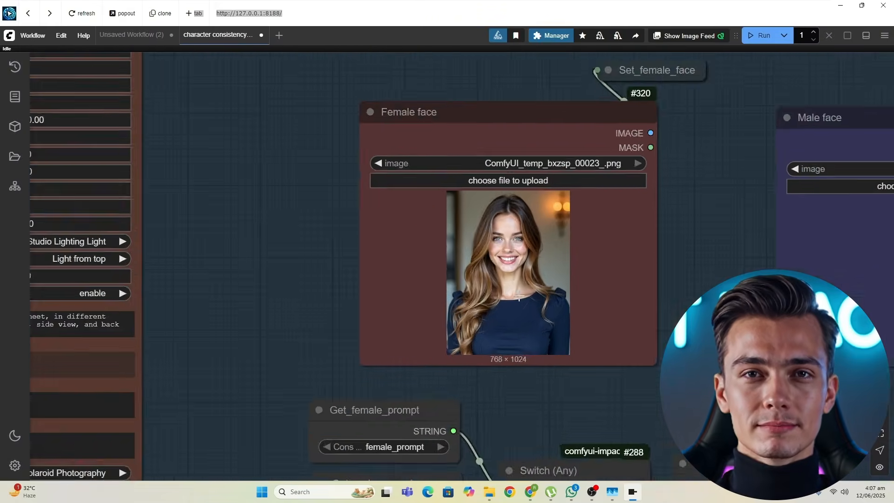
pyautogui.scroll(-1, 485, 321)
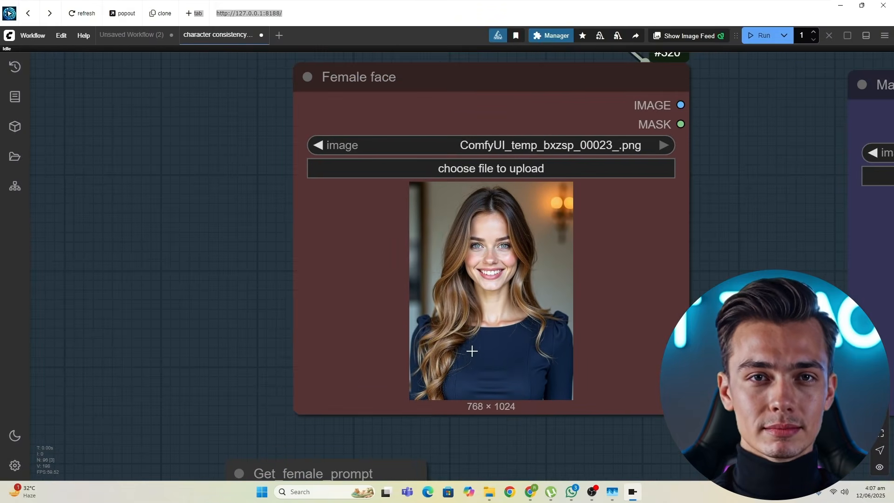
pyautogui.scroll(-2, 469, 299)
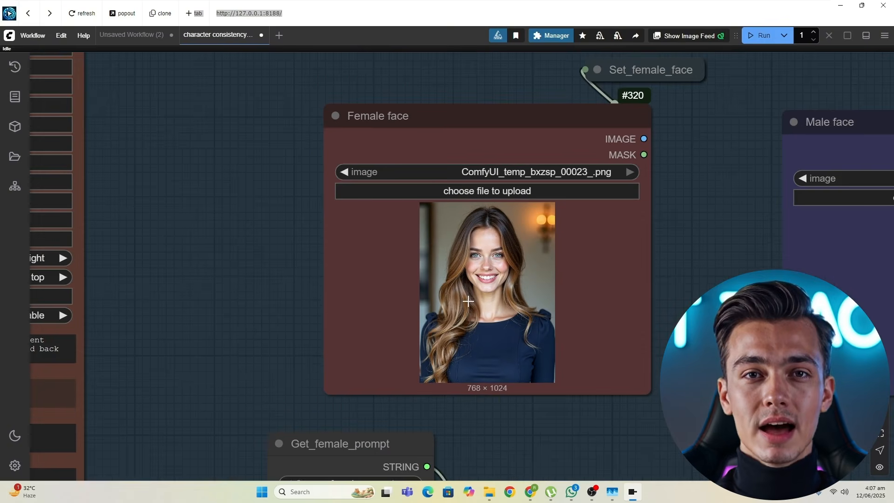
pyautogui.scroll(2, 544, 301)
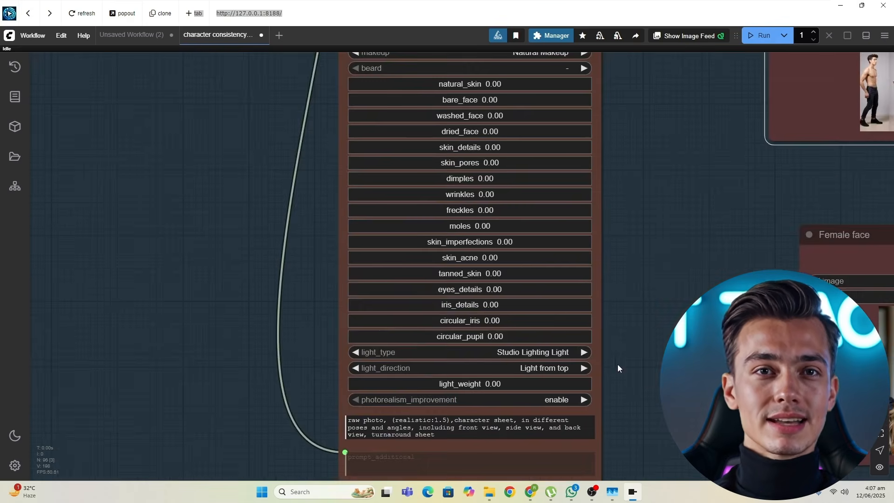
# Set the female character's hair length to Long
pyautogui.scroll(5, 618, 367)
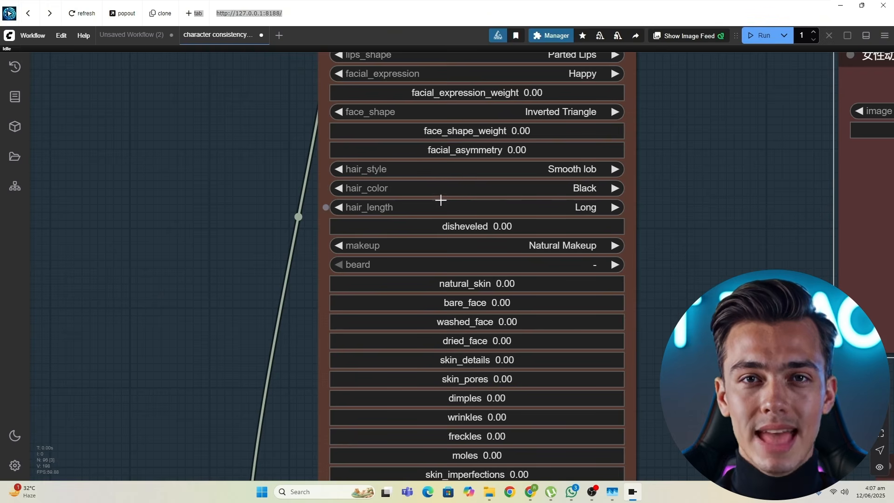
pyautogui.click(354, 208)
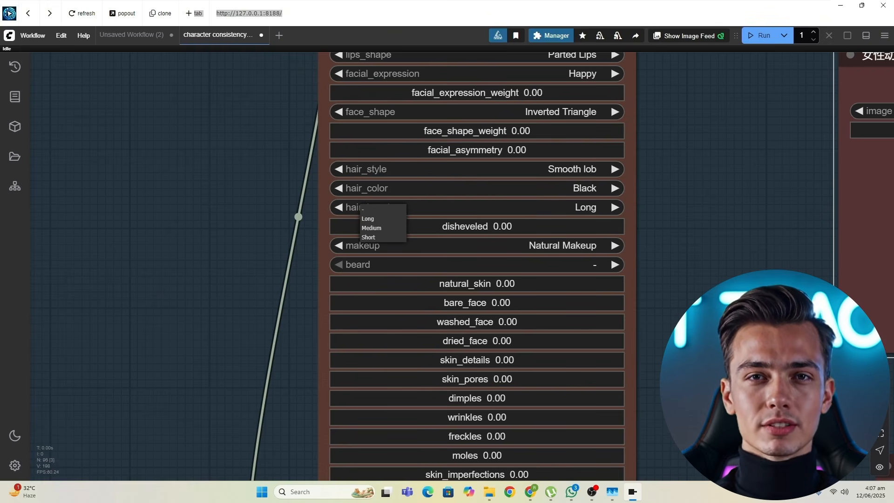
pyautogui.click(368, 219)
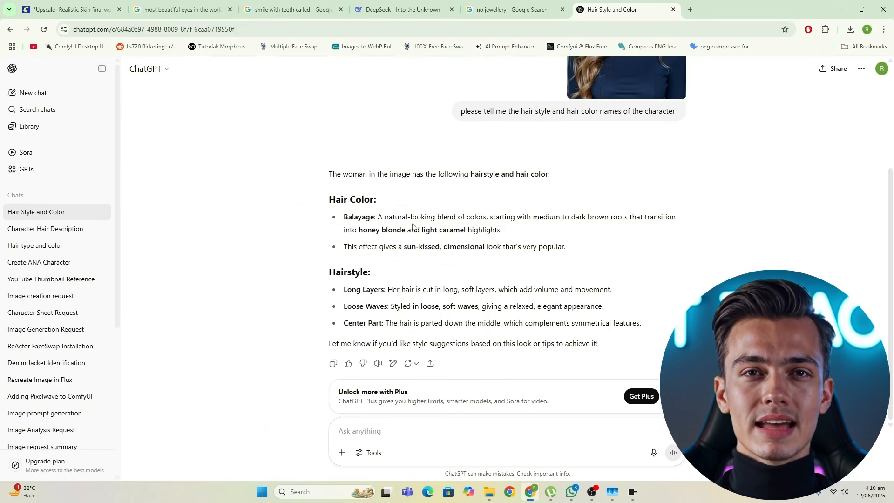
# Pick out the caramel hair color in the ChatGPT answer and set the female character's hair_color to Caramel in ComfyUI
pyautogui.moveTo(439, 229); pyautogui.dragTo(468, 232)
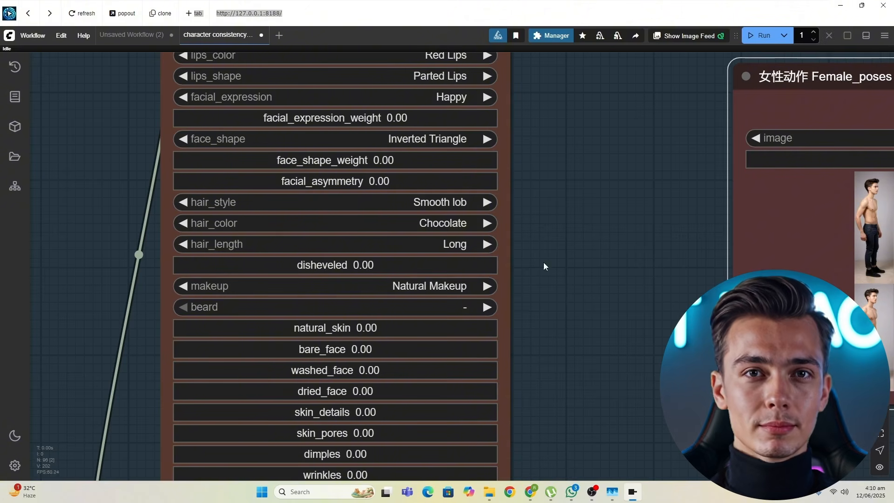
pyautogui.click(633, 492)
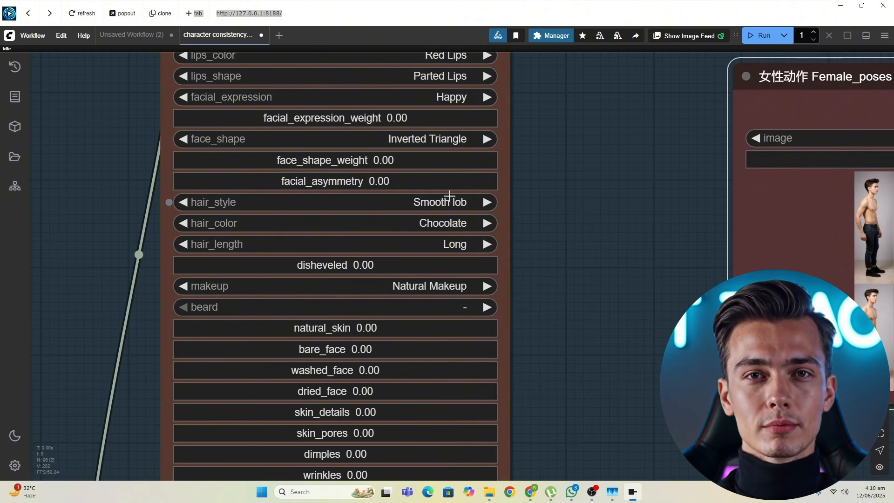
pyautogui.click(445, 226)
pyautogui.write('caramel')
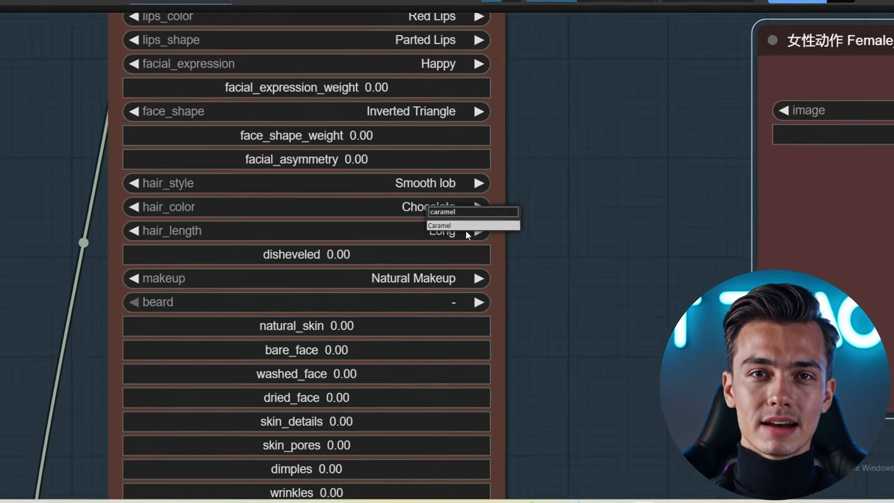
pyautogui.press('Return')
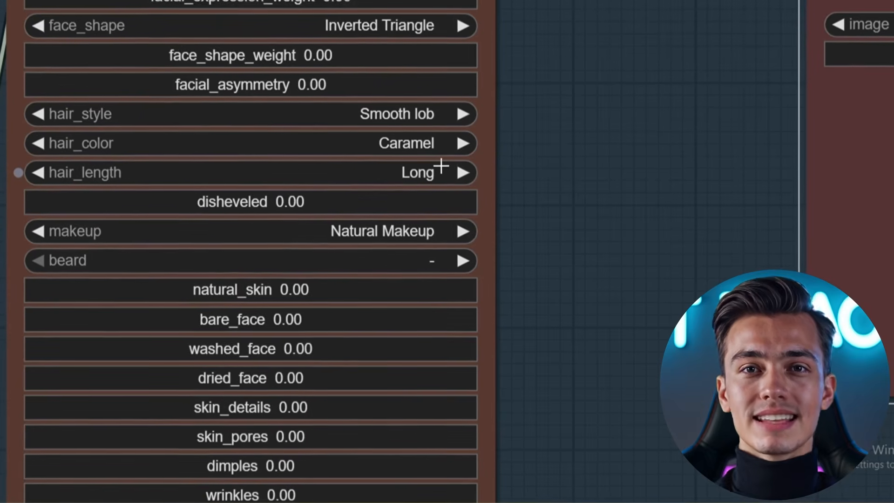
pyautogui.click(387, 148)
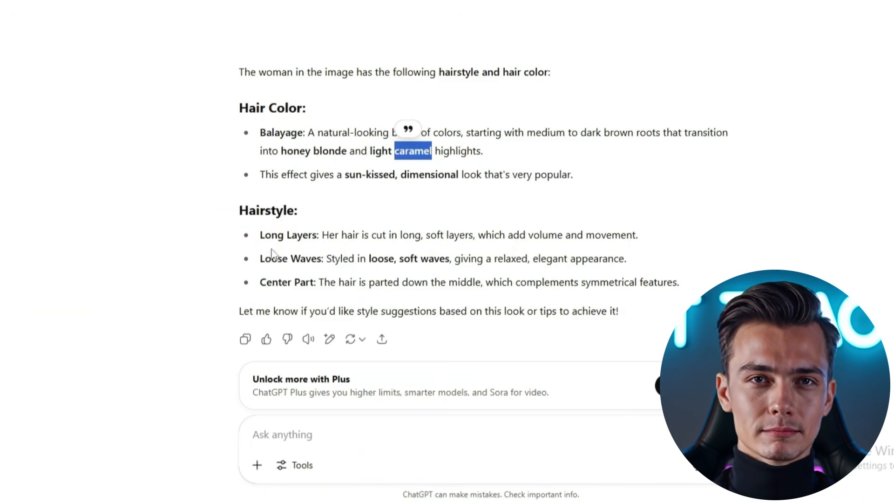
# Copy the word Long from ChatGPT's hairstyle answer, filter ComfyUI's hair_style options with it, and choose Very long wave
pyautogui.moveTo(260, 235); pyautogui.dragTo(302, 234)
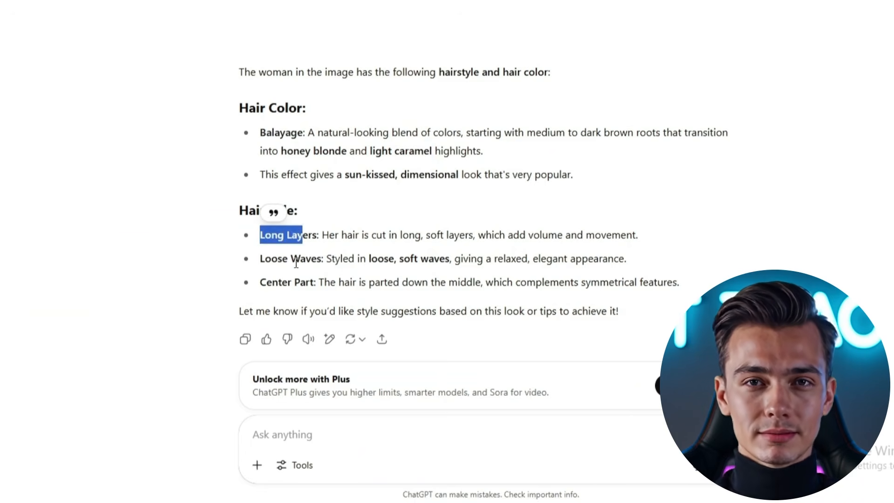
pyautogui.moveTo(293, 264); pyautogui.dragTo(256, 239)
pyautogui.hotkey('ctrl', 'c')
pyautogui.click(282, 252)
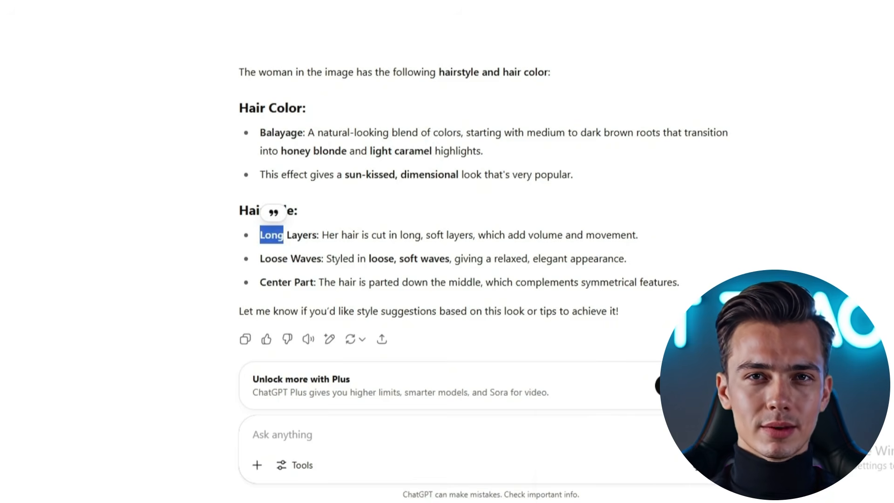
pyautogui.click(660, 502)
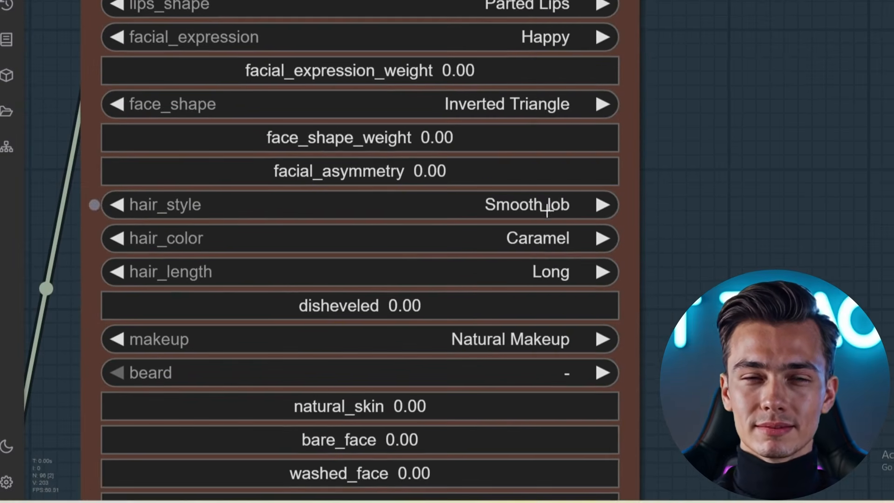
pyautogui.click(530, 193)
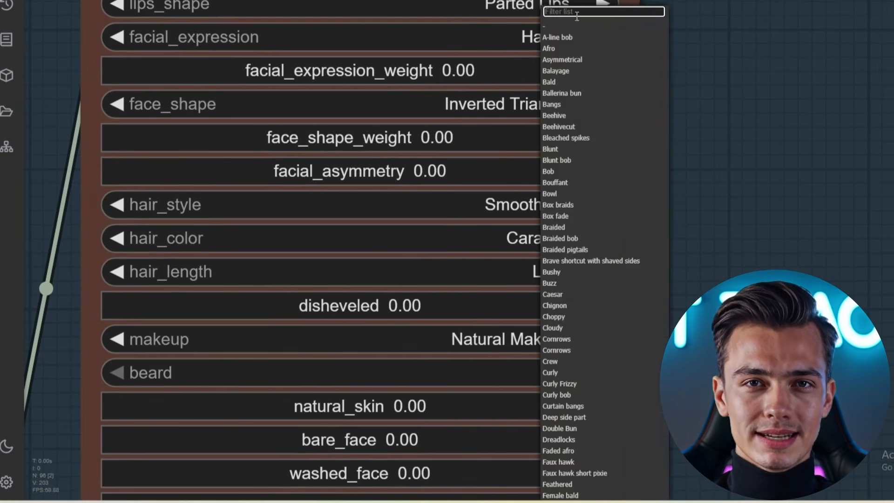
pyautogui.hotkey('ctrl', 'v')
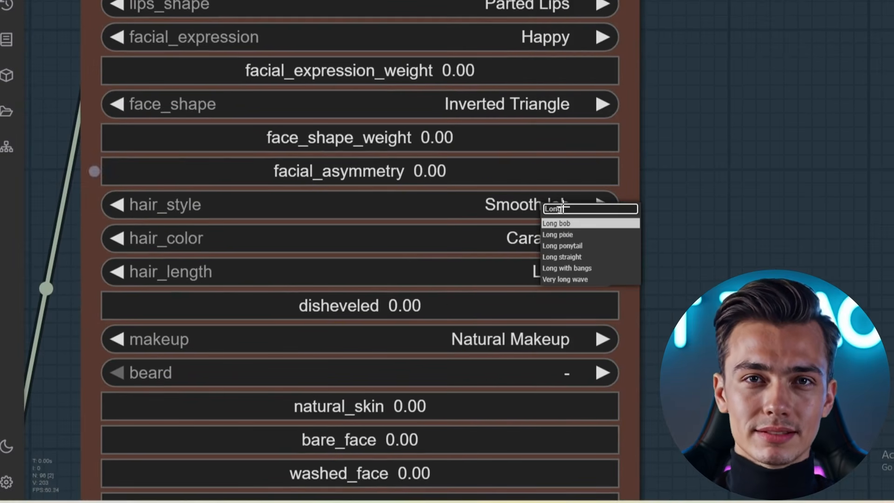
pyautogui.click(580, 282)
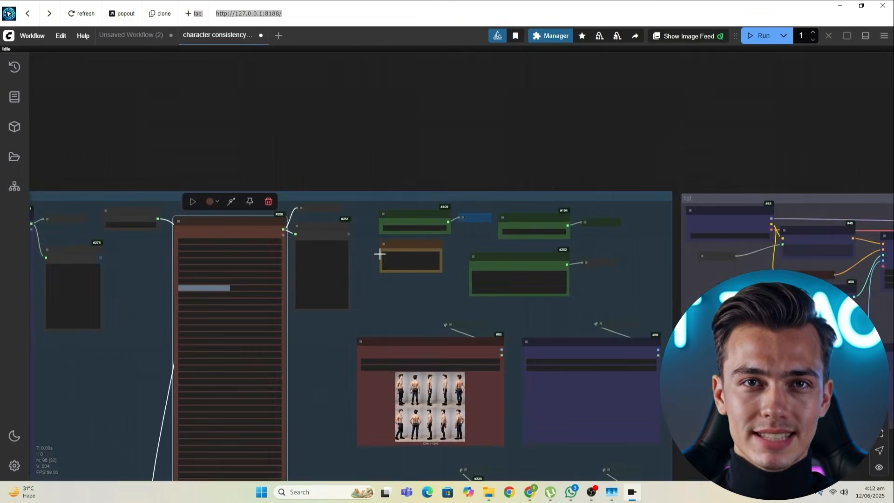
# Switch the femal-1 male-2 node to 2 for male and return it to 1 for female
pyautogui.scroll(5, 470, 209)
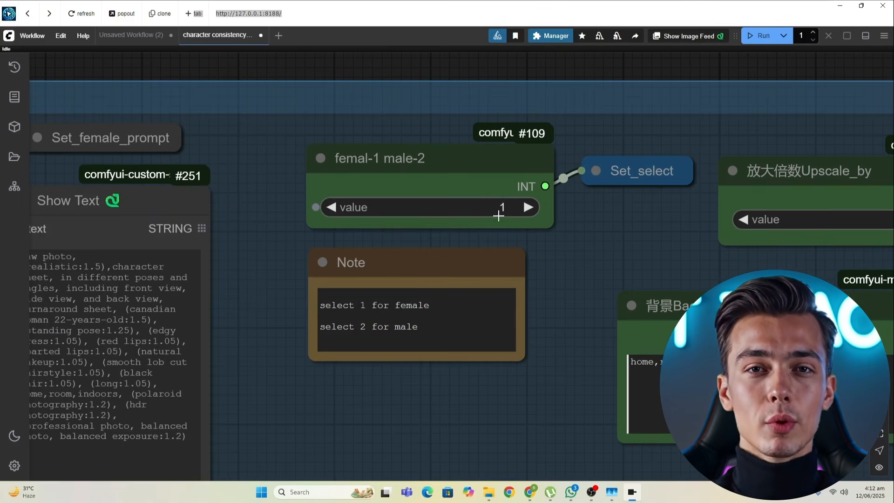
pyautogui.click(528, 207)
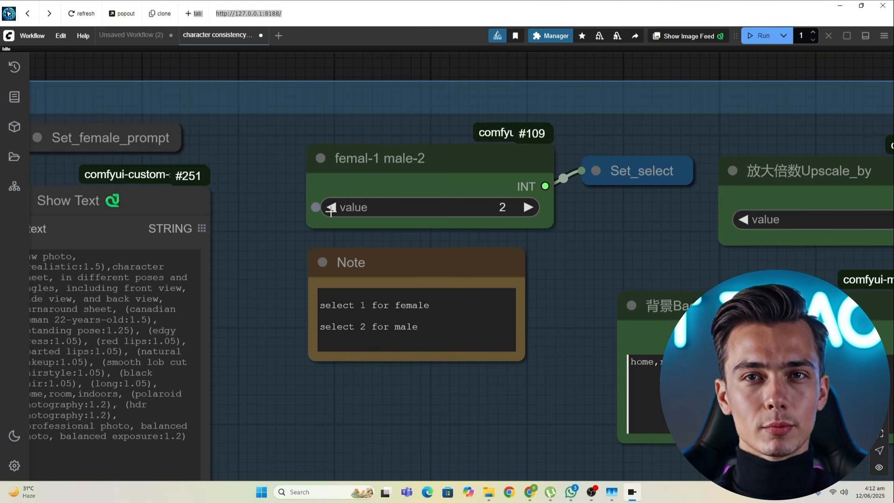
pyautogui.click(331, 211)
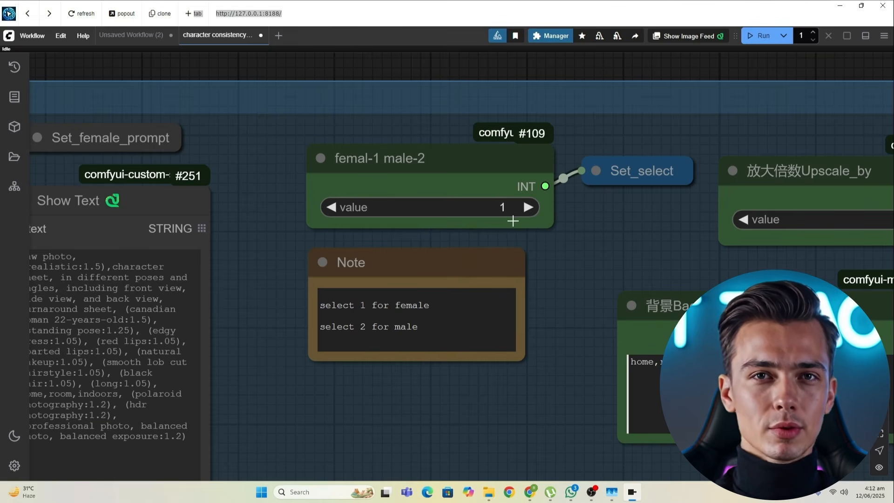
# Run the character consistency workflow with the female pose sheet and face portrait loaded
pyautogui.scroll(-3, 512, 220)
pyautogui.moveTo(513, 221); pyautogui.dragTo(383, 95)
pyautogui.scroll(-2, 482, 275)
pyautogui.scroll(2, 442, 196)
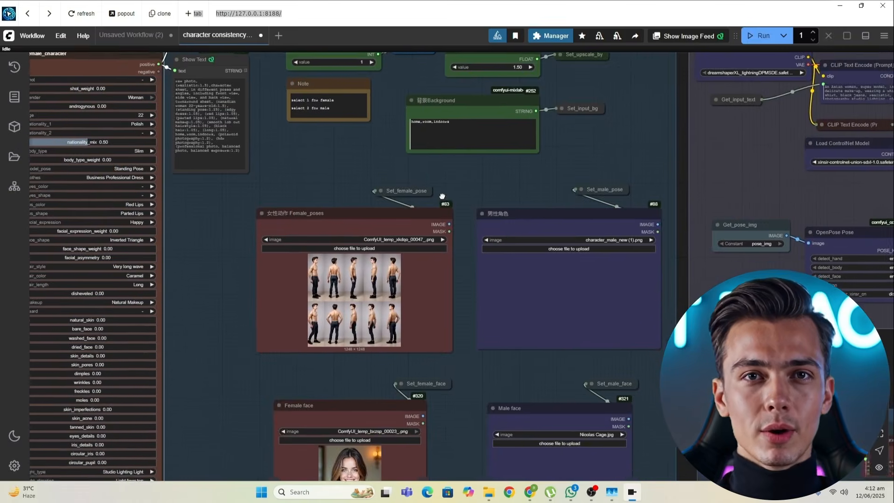
pyautogui.scroll(-5, 442, 196)
pyautogui.scroll(2, 569, 230)
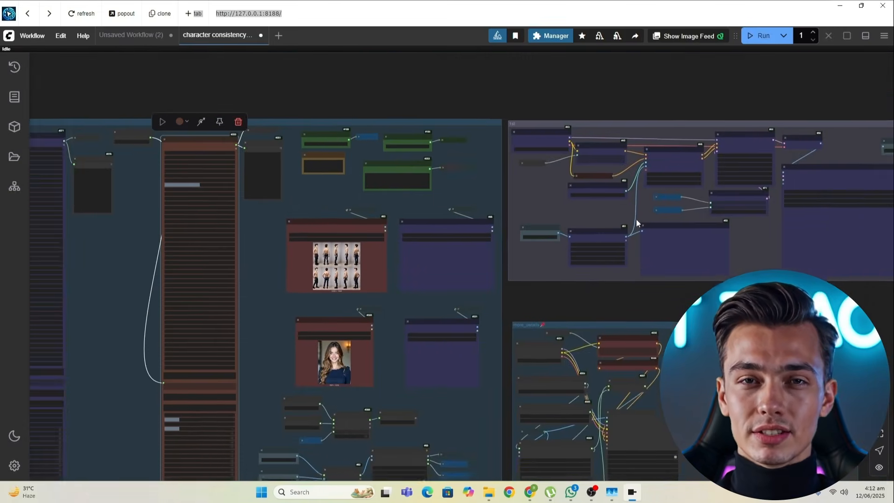
pyautogui.scroll(7, 521, 212)
pyautogui.moveTo(541, 196); pyautogui.dragTo(743, 183)
pyautogui.click(763, 37)
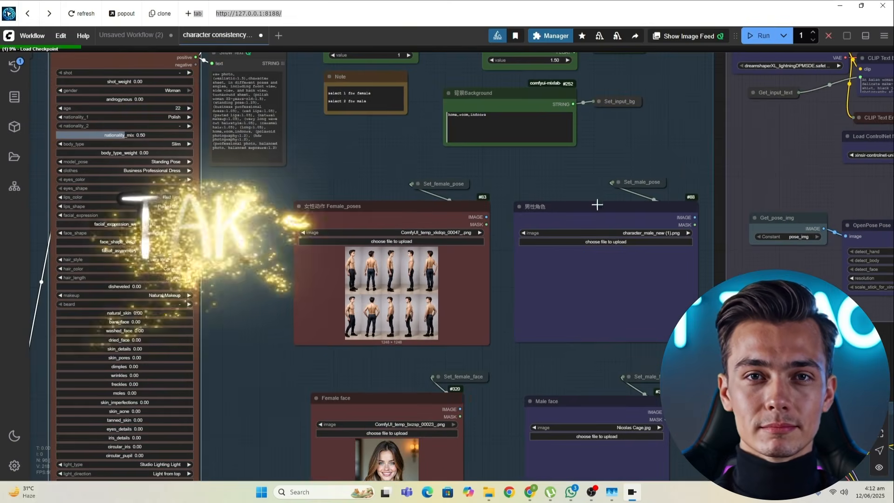
# Look over the generated character sheets in the Preview Chooser node
pyautogui.moveTo(598, 205); pyautogui.dragTo(572, 185)
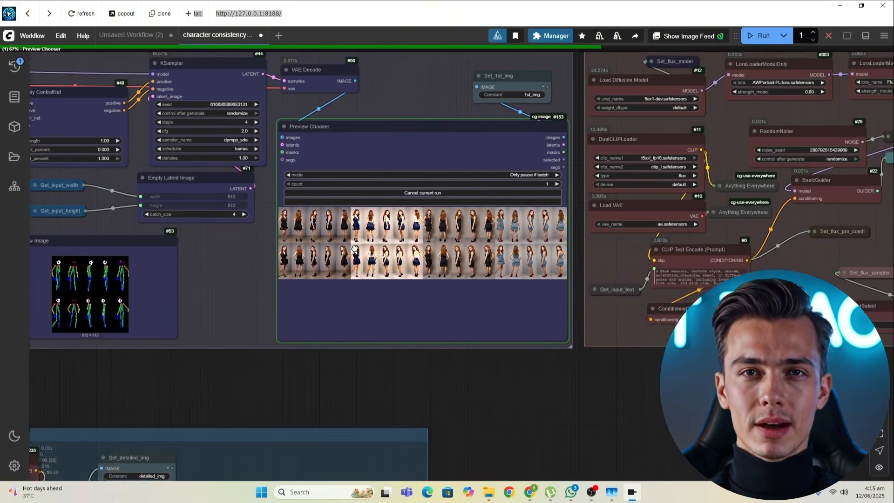
pyautogui.scroll(4, 264, 287)
pyautogui.scroll(4, 310, 284)
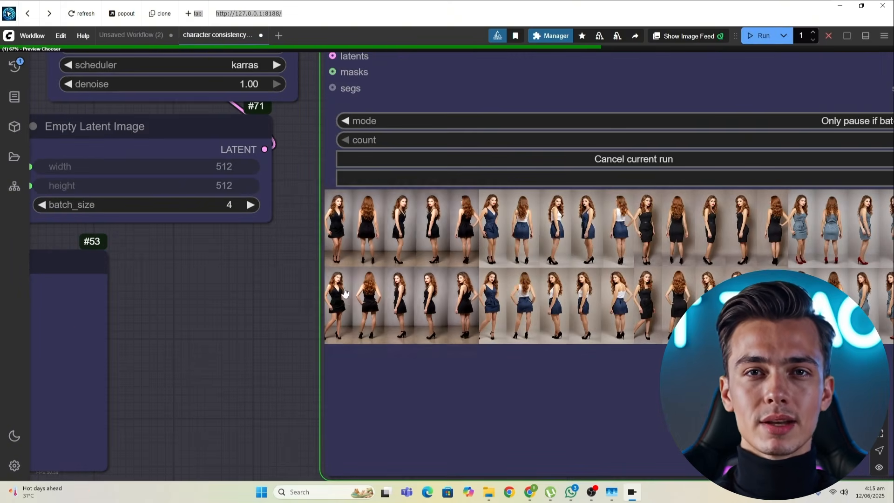
pyautogui.moveTo(190, 254); pyautogui.dragTo(446, 279)
pyautogui.click(380, 161)
pyautogui.moveTo(554, 279); pyautogui.dragTo(101, 230)
pyautogui.scroll(3, 287, 256)
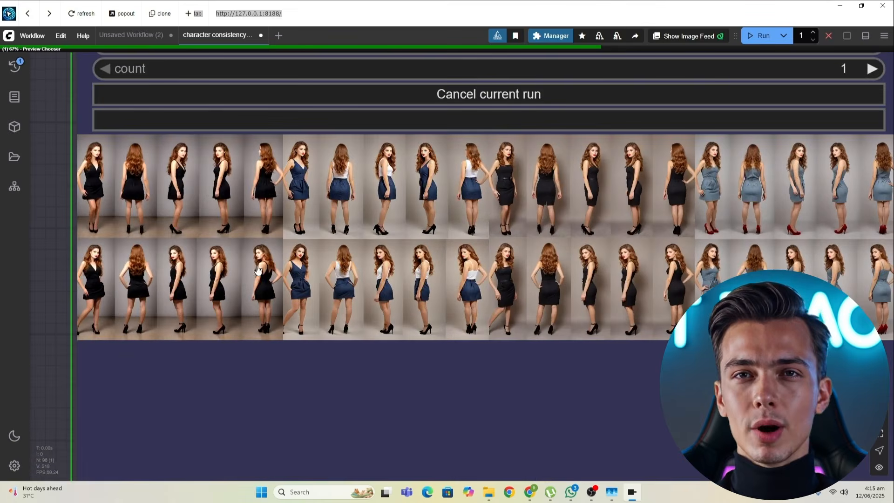
pyautogui.scroll(-2, 547, 288)
pyautogui.moveTo(265, 270); pyautogui.dragTo(452, 283)
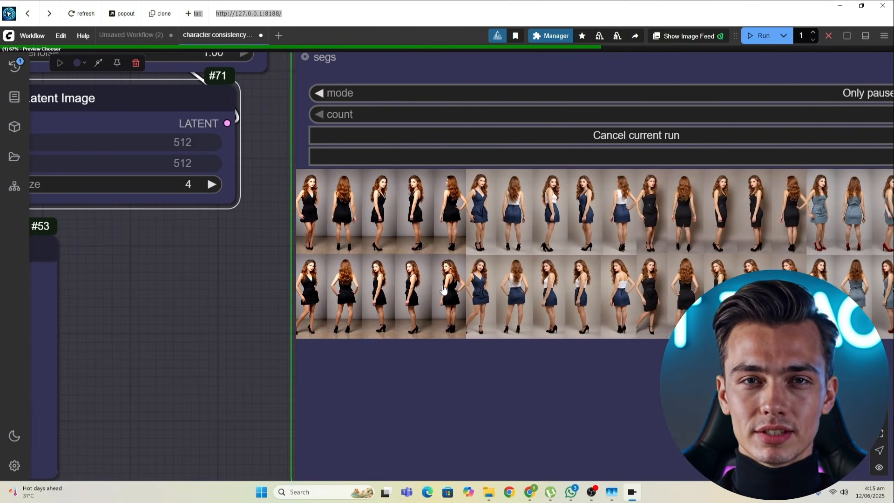
# Compare the reference portrait in the Female face node with the generated character sheets in the Preview Chooser
pyautogui.scroll(-6, 444, 290)
pyautogui.moveTo(261, 302); pyautogui.dragTo(740, 212)
pyautogui.moveTo(114, 305); pyautogui.dragTo(764, 242)
pyautogui.scroll(-2, 726, 242)
pyautogui.moveTo(521, 333); pyautogui.dragTo(485, 197)
pyautogui.scroll(4, 388, 311)
pyautogui.scroll(-9, 396, 359)
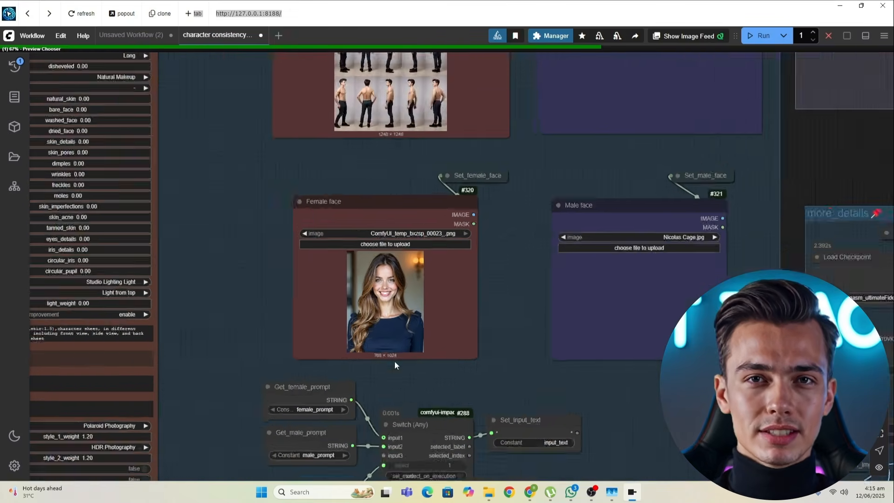
pyautogui.moveTo(787, 261); pyautogui.dragTo(33, 369)
pyautogui.scroll(4, 383, 277)
pyautogui.scroll(5, 378, 244)
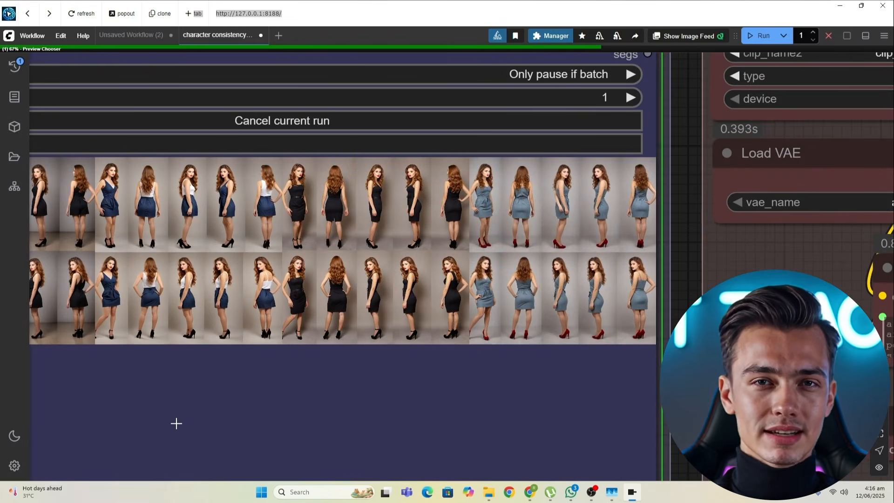
# Examine the faces, hair and outfits of the black-dress and blue-skirt character sheets in the Preview Chooser up close
pyautogui.scroll(-2, 442, 345)
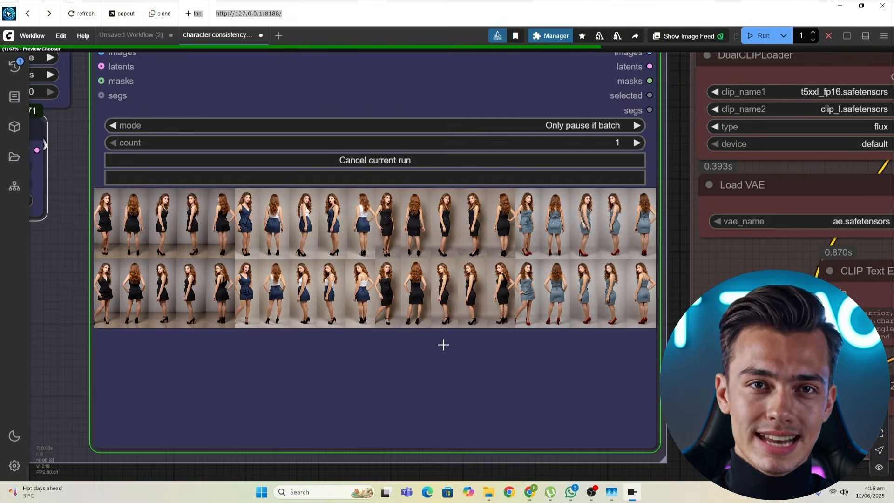
pyautogui.scroll(3, 431, 313)
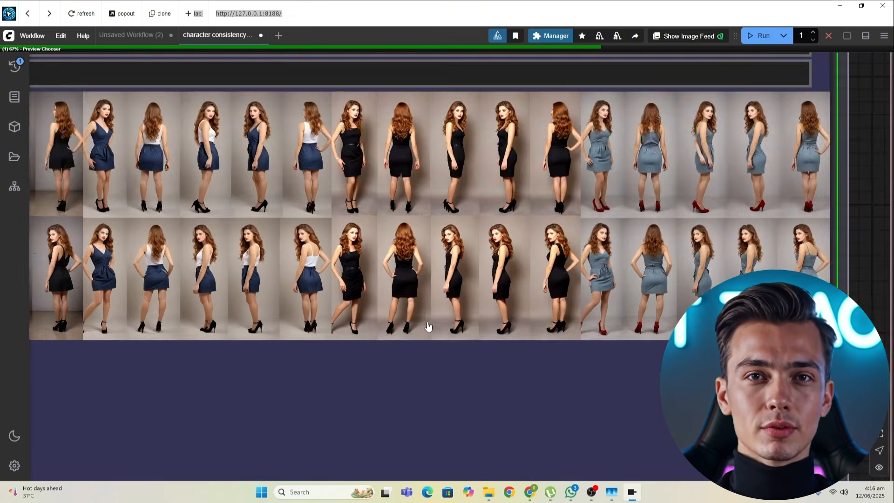
pyautogui.scroll(4, 412, 296)
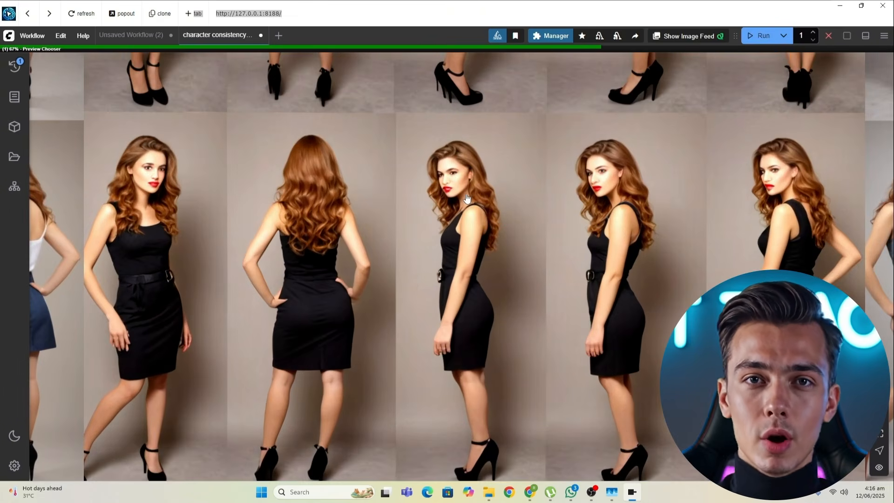
pyautogui.moveTo(468, 192); pyautogui.dragTo(373, 272)
pyautogui.moveTo(690, 210); pyautogui.dragTo(734, 411)
pyautogui.moveTo(412, 179); pyautogui.dragTo(534, 295)
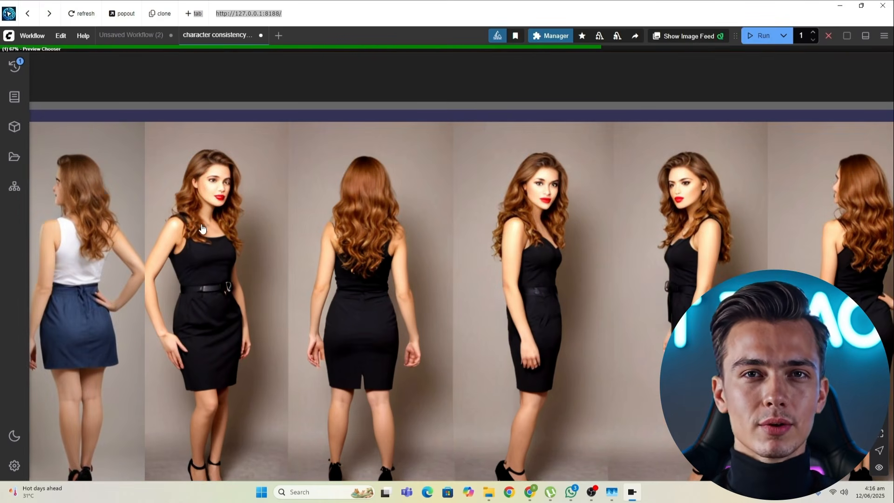
pyautogui.scroll(-3, 611, 308)
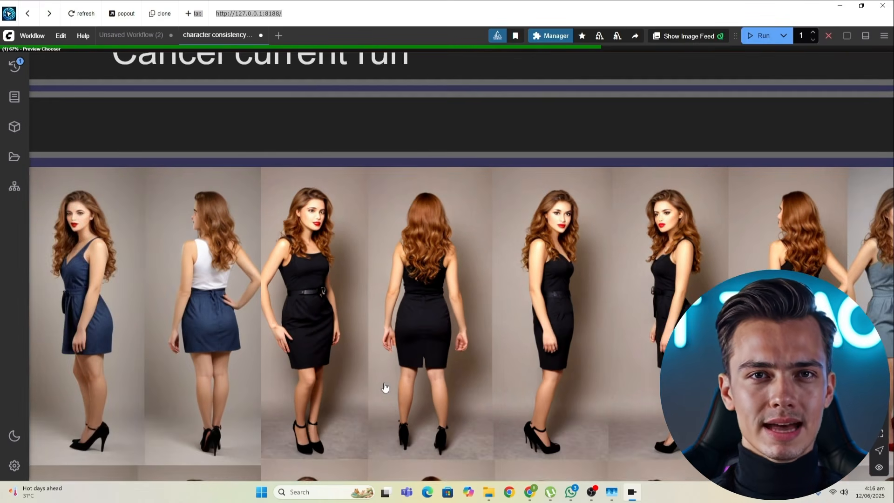
pyautogui.scroll(3, 385, 387)
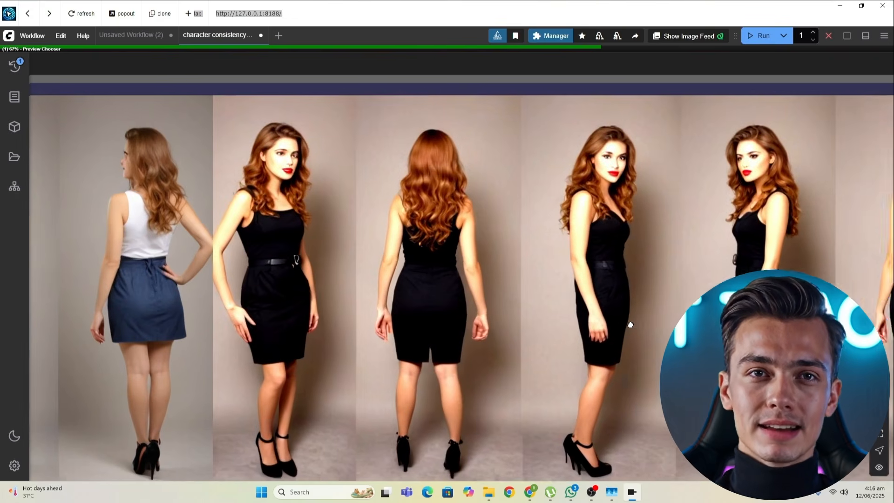
pyautogui.moveTo(629, 323); pyautogui.dragTo(461, 305)
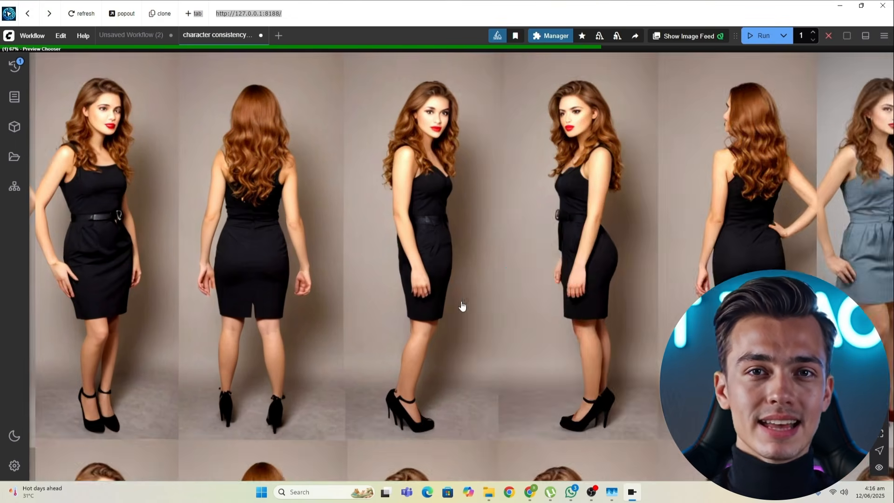
pyautogui.scroll(-3, 354, 334)
pyautogui.moveTo(354, 334); pyautogui.dragTo(575, 284)
pyautogui.moveTo(373, 385); pyautogui.dragTo(422, 308)
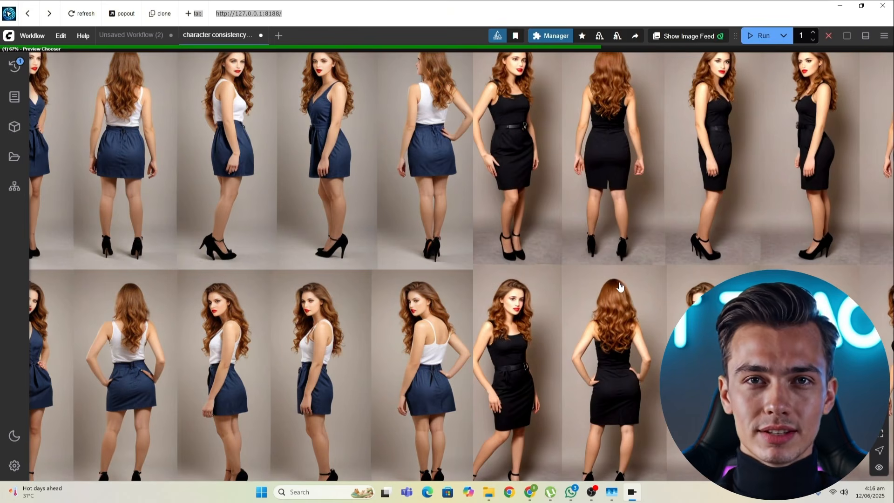
pyautogui.scroll(-3, 653, 271)
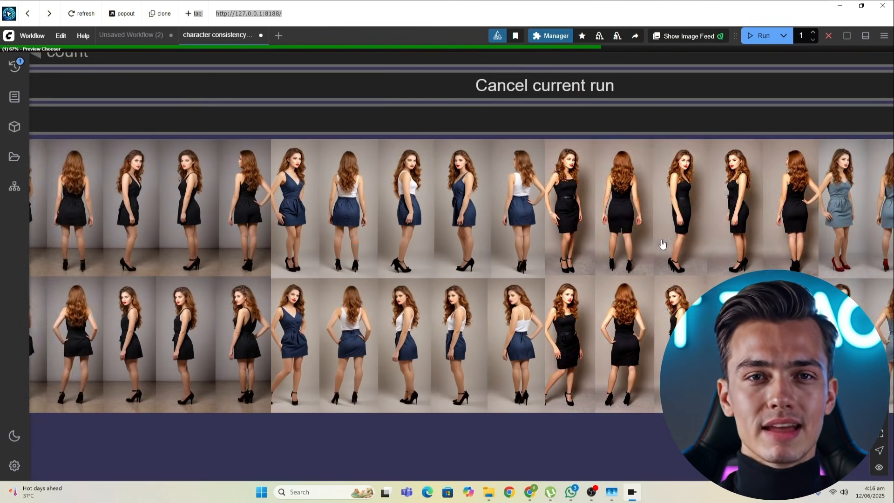
# Look over the four generated character sheets in the Preview Chooser, from the black dresses to the grey-blue dress
pyautogui.moveTo(663, 250); pyautogui.dragTo(554, 218)
pyautogui.scroll(1, 584, 243)
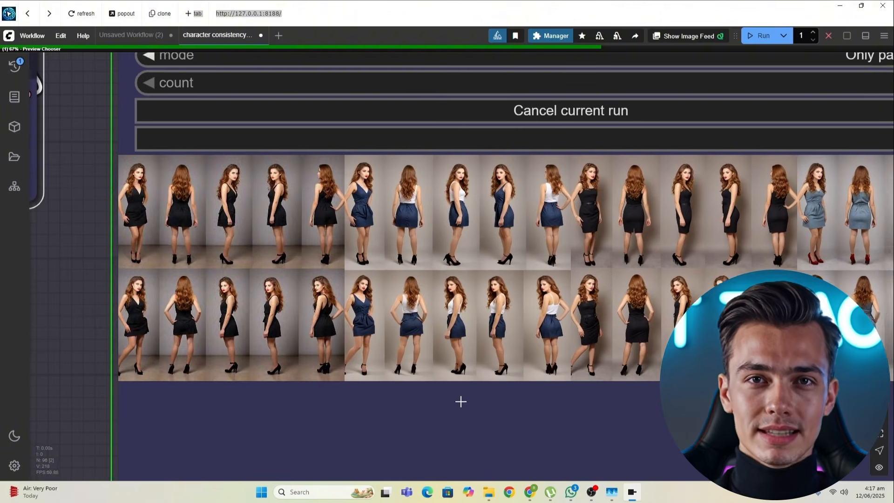
pyautogui.moveTo(461, 402)
pyautogui.mouseDown()
pyautogui.moveTo(472, 392)
pyautogui.moveTo(474, 408)
pyautogui.mouseUp()
pyautogui.scroll(-1, 363, 384)
pyautogui.scroll(-1, 470, 390)
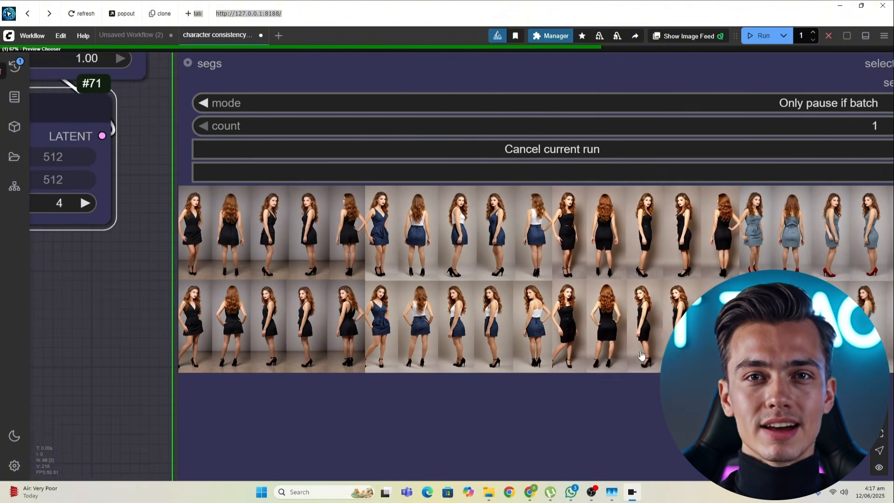
pyautogui.moveTo(635, 361); pyautogui.dragTo(572, 347)
pyautogui.scroll(4, 412, 306)
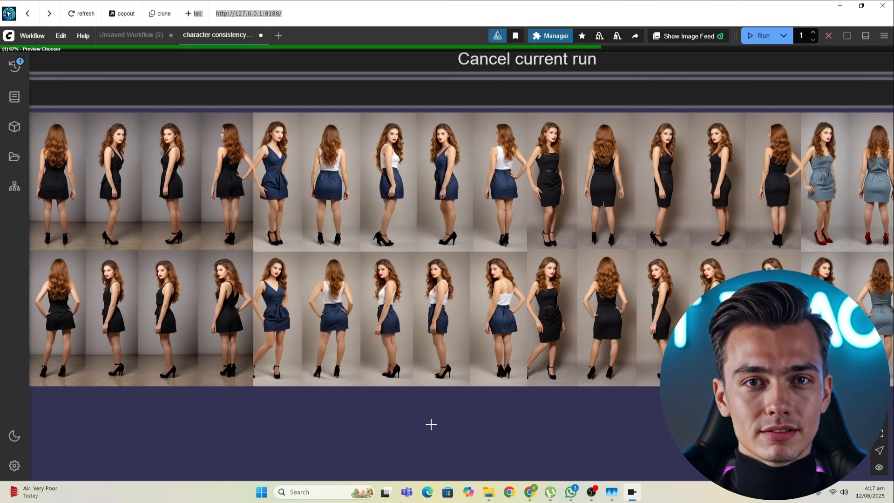
pyautogui.scroll(-3, 466, 243)
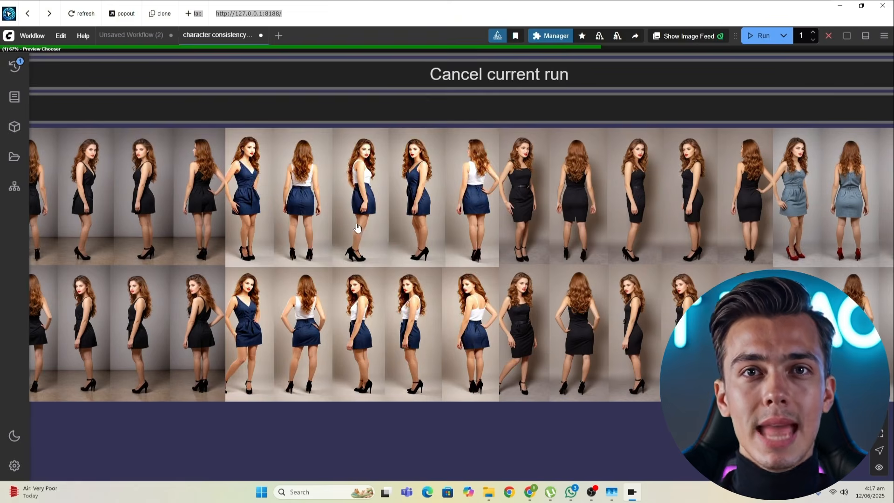
pyautogui.scroll(-2, 564, 217)
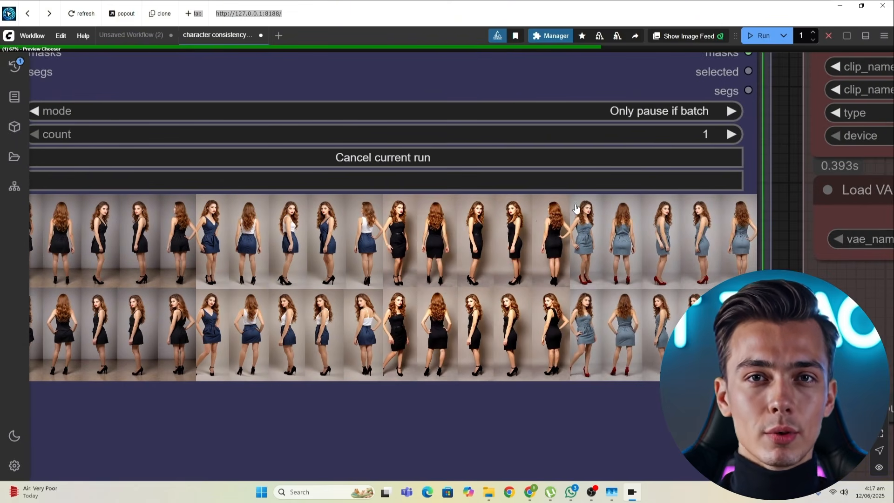
# Set the Preview Chooser count to 2 and progress the selected image to the Flux stage
pyautogui.moveTo(649, 227); pyautogui.dragTo(679, 278)
pyautogui.scroll(-1, 679, 278)
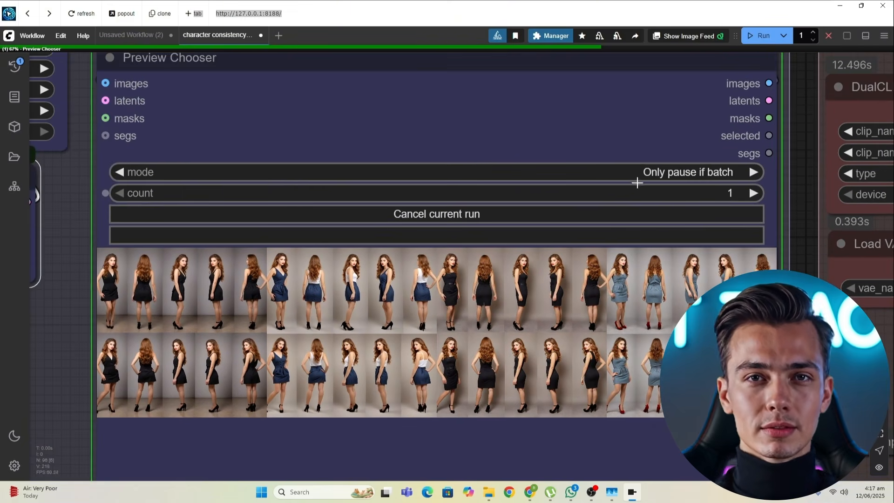
pyautogui.click(728, 198)
pyautogui.write('2')
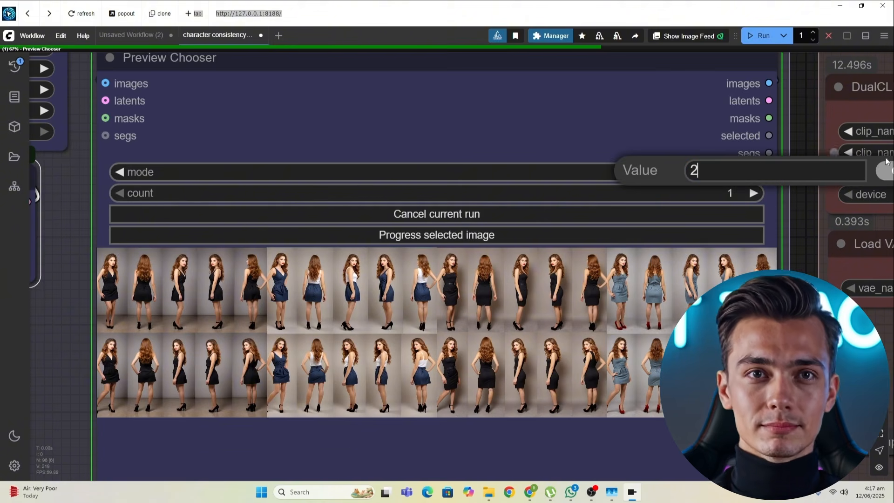
pyautogui.press('Return')
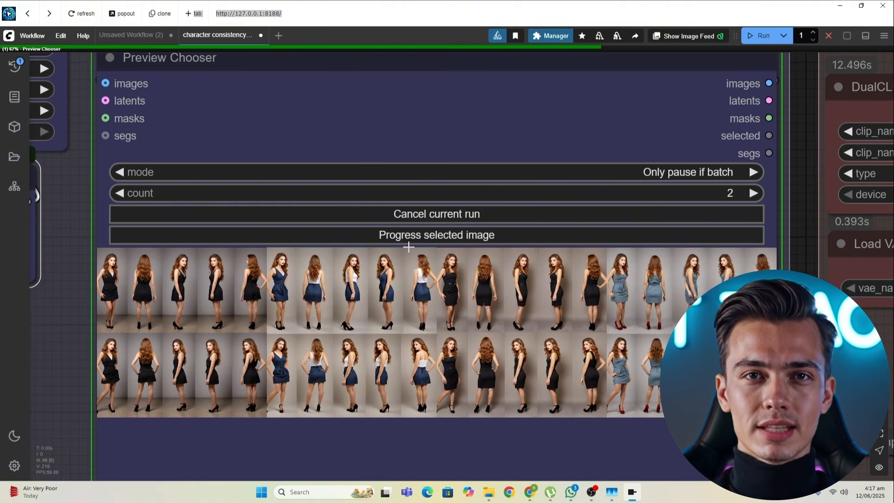
pyautogui.click(449, 237)
# Follow the run through the Flux group and view the character sheet in its Preview Image node
pyautogui.scroll(-5, 448, 233)
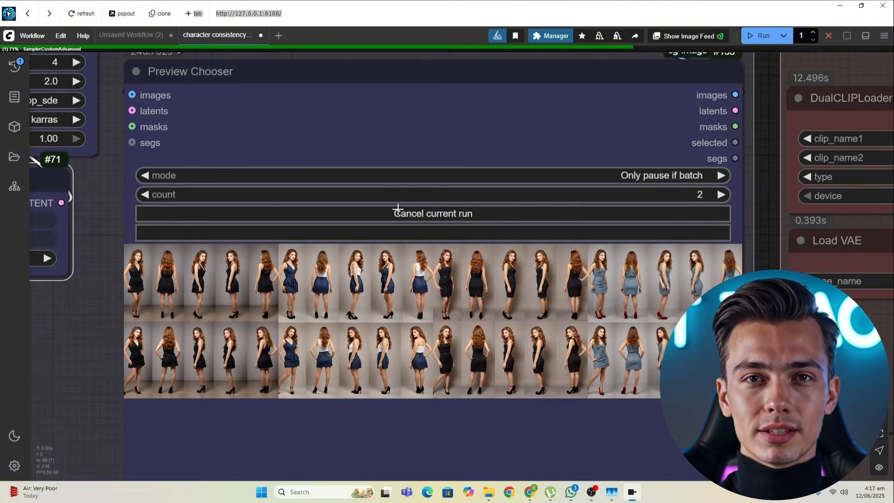
pyautogui.moveTo(505, 159); pyautogui.dragTo(74, 158)
pyautogui.scroll(-3, 403, 204)
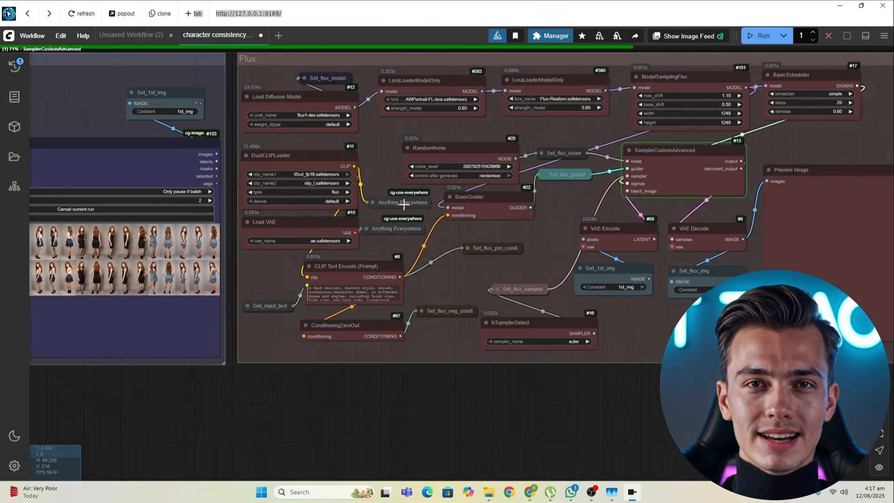
pyautogui.moveTo(72, 233); pyautogui.dragTo(320, 209)
pyautogui.scroll(10, 320, 208)
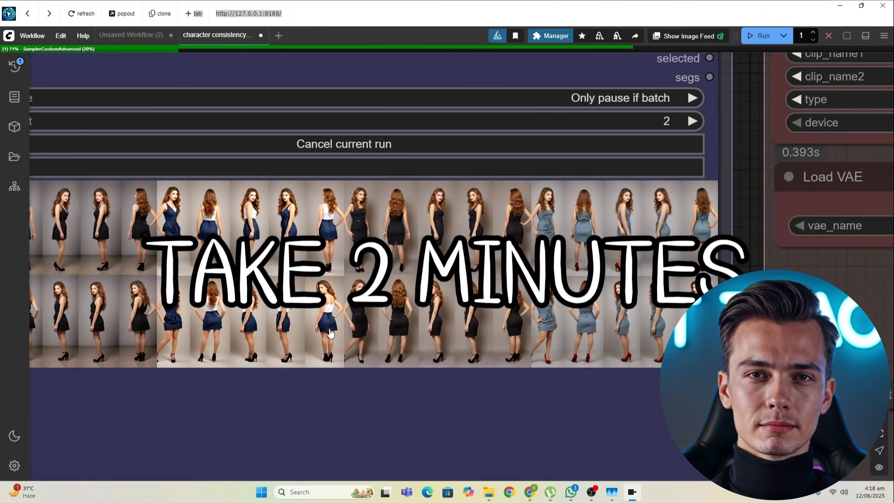
pyautogui.scroll(-5, 447, 331)
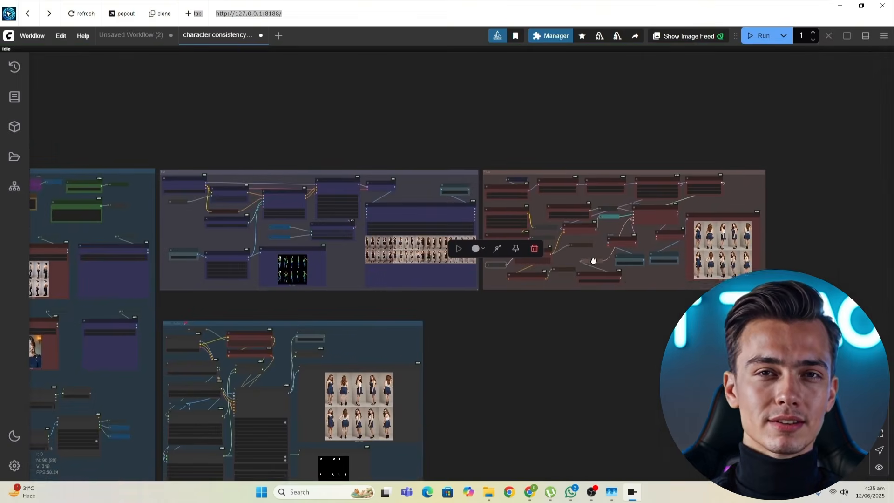
pyautogui.moveTo(593, 261); pyautogui.dragTo(591, 233)
pyautogui.scroll(5, 591, 233)
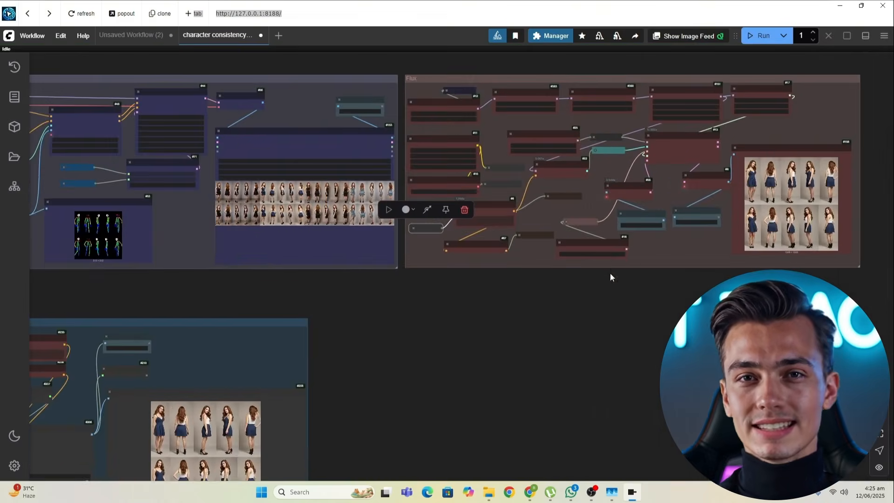
pyautogui.moveTo(610, 273); pyautogui.dragTo(779, 268)
# Examine the poses, faces, arms and shoes of the detailed navy-skirt character sheet in the final Preview Image up close
pyautogui.moveTo(500, 338); pyautogui.dragTo(457, 212)
pyautogui.scroll(5, 457, 211)
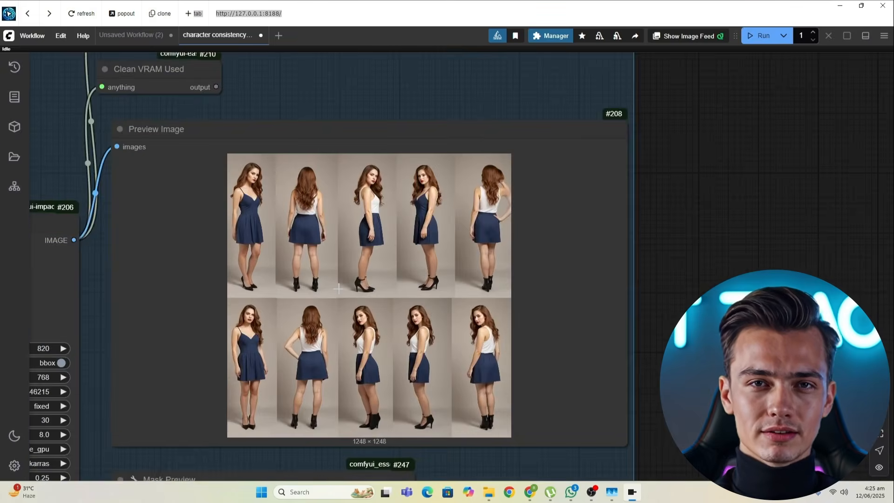
pyautogui.scroll(3, 337, 289)
pyautogui.moveTo(233, 278); pyautogui.dragTo(237, 237)
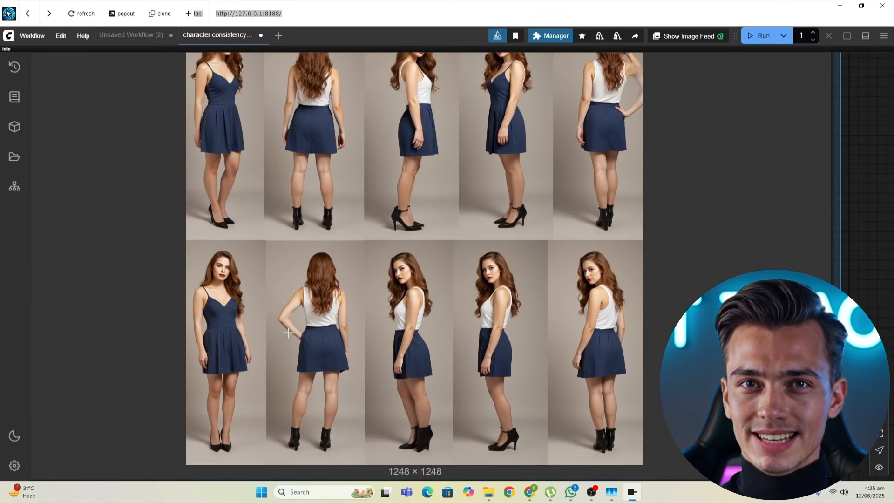
pyautogui.scroll(3, 289, 237)
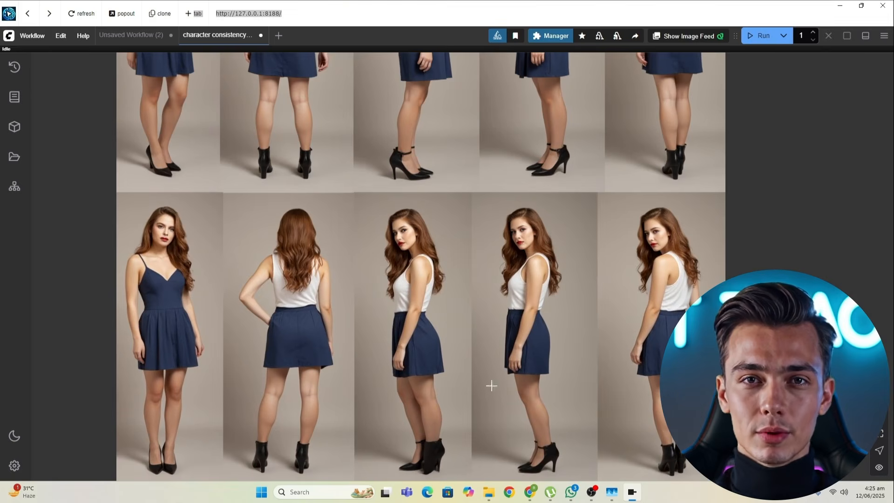
pyautogui.moveTo(375, 270); pyautogui.dragTo(294, 365)
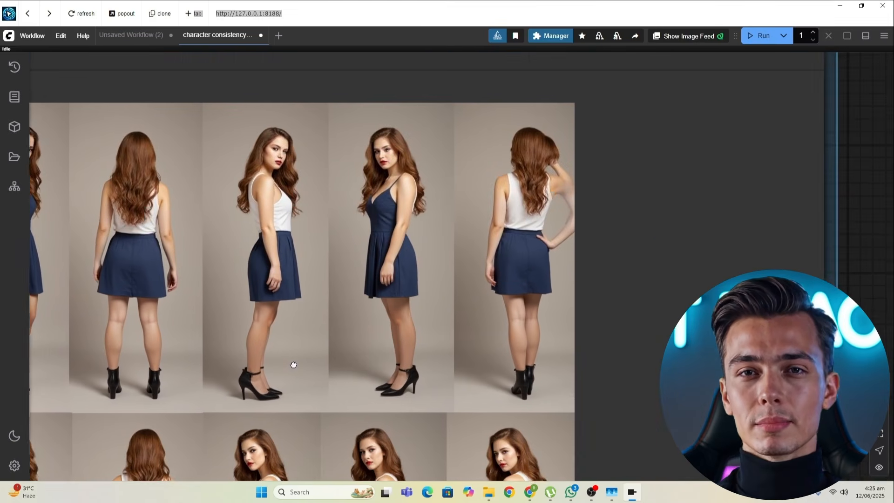
pyautogui.scroll(-2, 447, 280)
pyautogui.scroll(5, 464, 286)
pyautogui.scroll(4, 549, 260)
pyautogui.moveTo(550, 260); pyautogui.dragTo(505, 346)
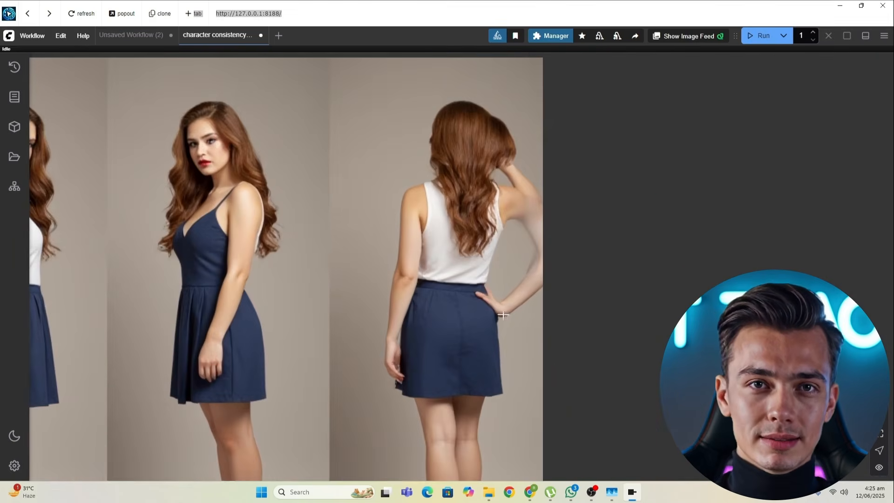
pyautogui.scroll(-4, 521, 283)
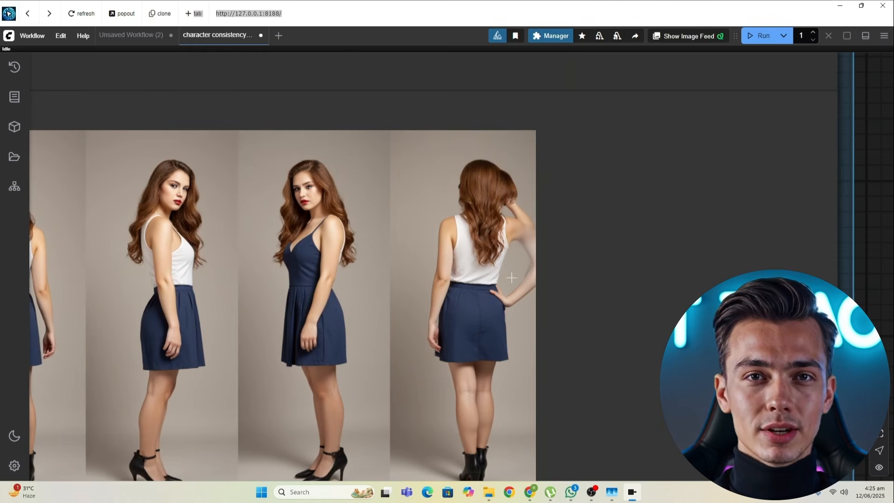
pyautogui.scroll(-4, 512, 278)
pyautogui.scroll(8, 534, 346)
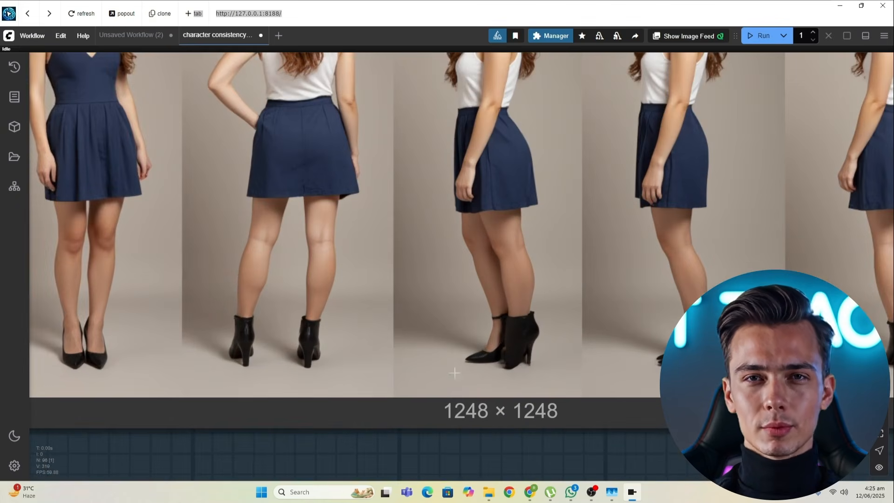
pyautogui.scroll(-5, 455, 373)
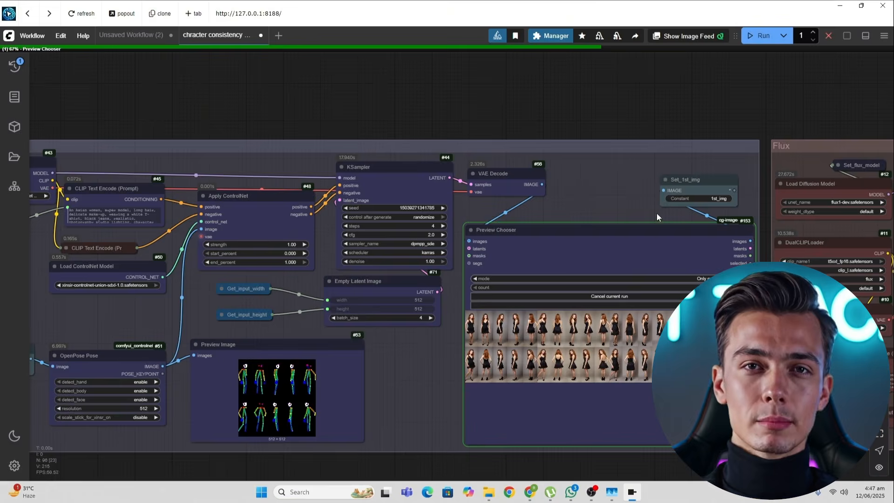
# For the new batch of black-dress sheets, set the Preview Chooser count to 1 and progress the selected image
pyautogui.scroll(6, 509, 190)
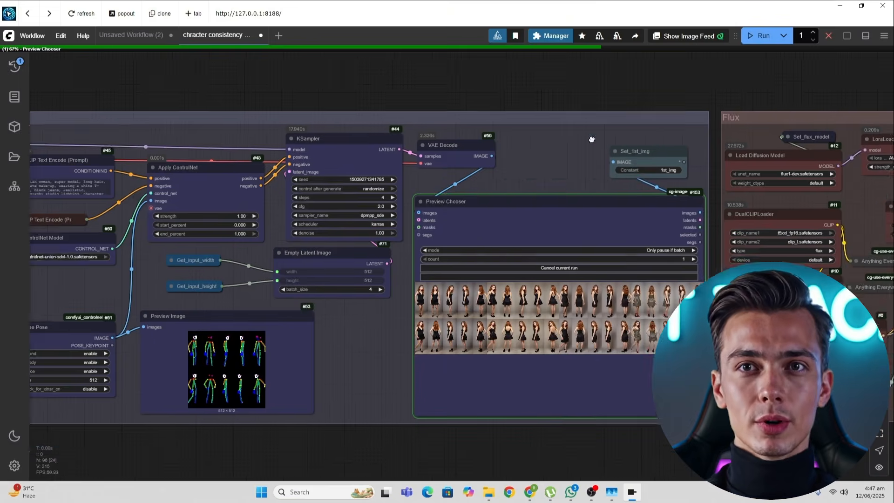
pyautogui.scroll(4, 493, 116)
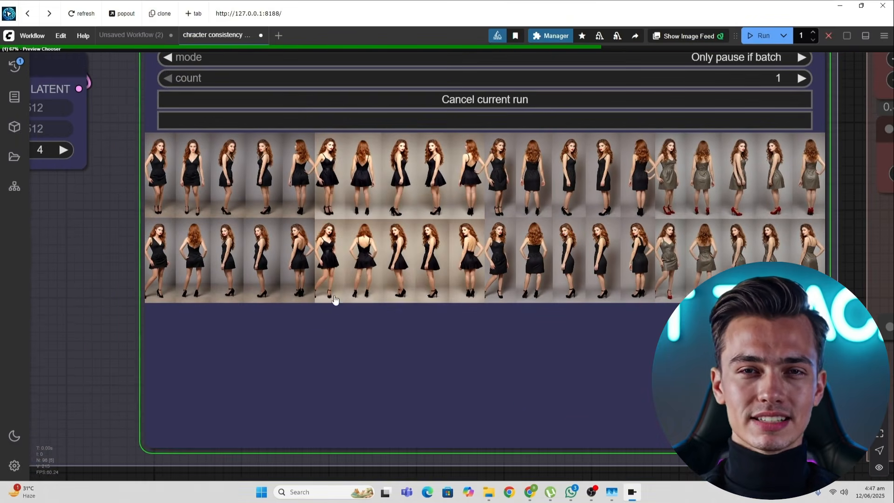
pyautogui.moveTo(333, 321); pyautogui.dragTo(401, 338)
pyautogui.scroll(2, 256, 236)
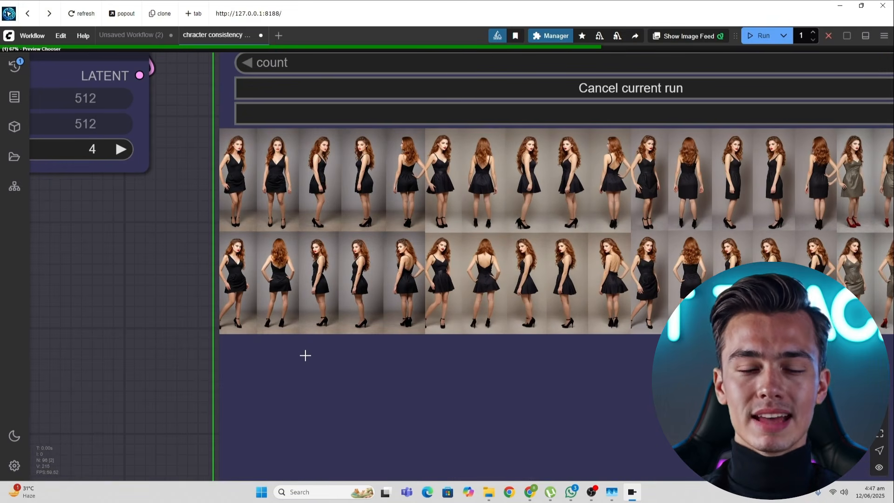
pyautogui.scroll(-10, 305, 355)
pyautogui.scroll(10, 624, 199)
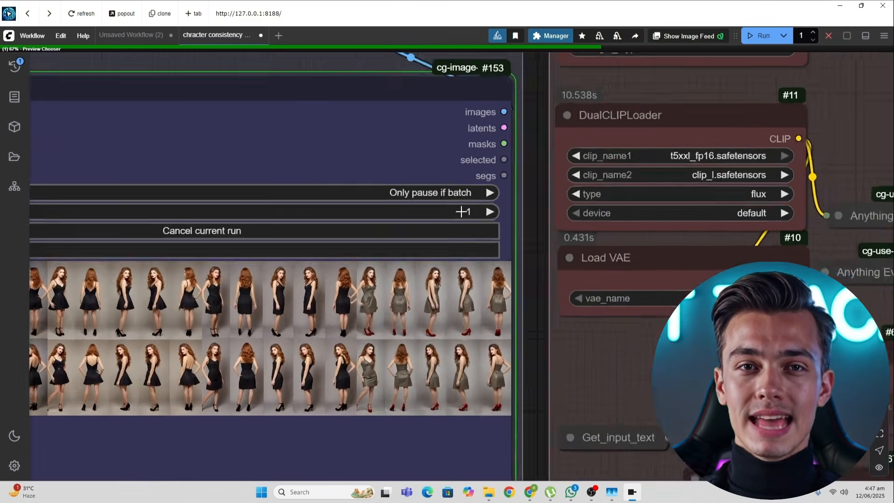
pyautogui.scroll(-2, 624, 199)
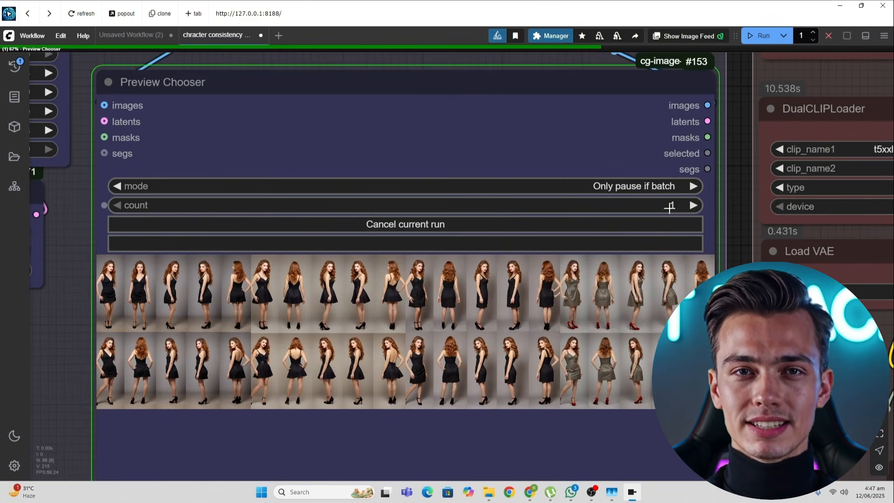
pyautogui.click(670, 207)
pyautogui.write('1')
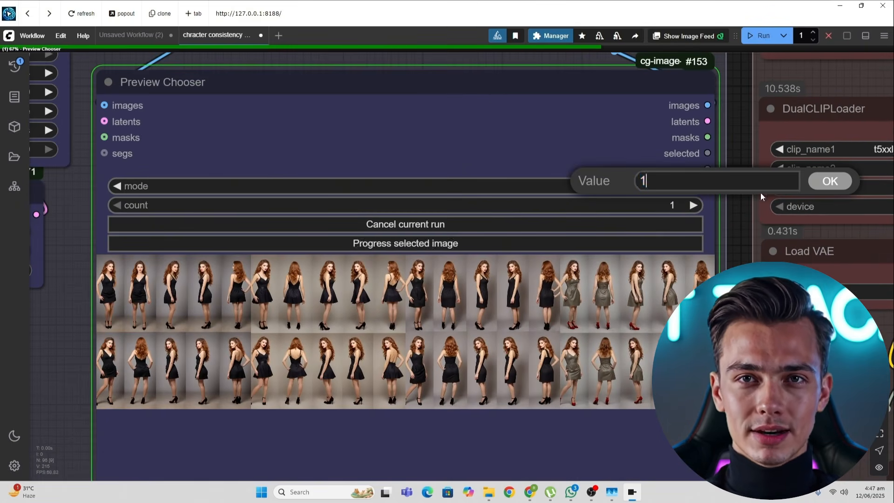
pyautogui.click(830, 182)
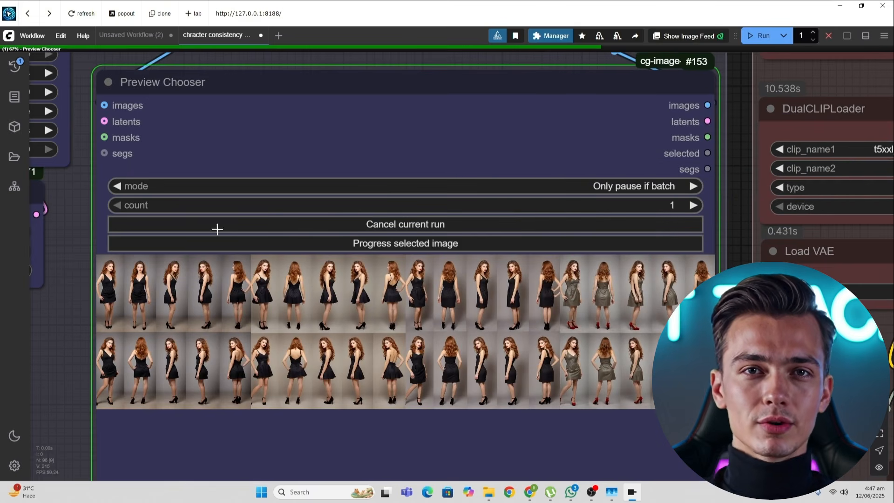
pyautogui.click(403, 249)
# Follow the new run past the Flux group and inspect the finished black-dress character sheet in the final Preview Image
pyautogui.scroll(-5, 403, 248)
pyautogui.moveTo(801, 196); pyautogui.dragTo(581, 221)
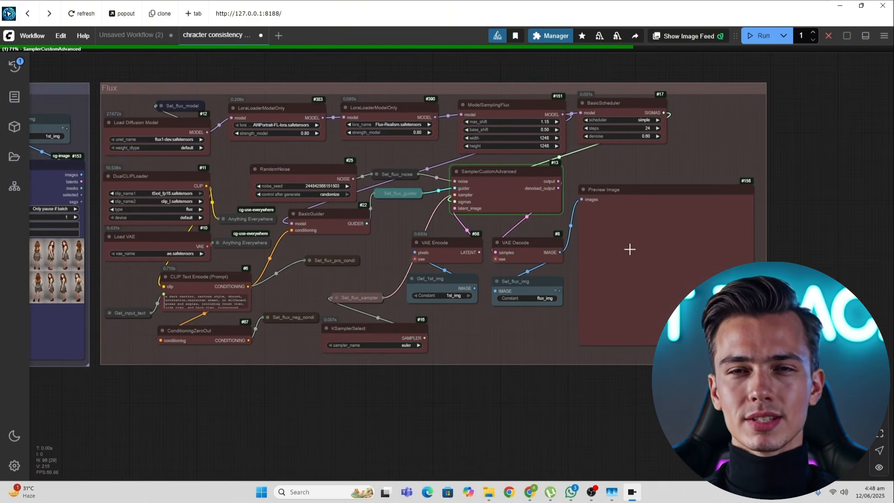
pyautogui.scroll(-4, 611, 238)
pyautogui.moveTo(511, 255); pyautogui.dragTo(293, 289)
pyautogui.scroll(3, 294, 286)
pyautogui.moveTo(210, 254); pyautogui.dragTo(396, 264)
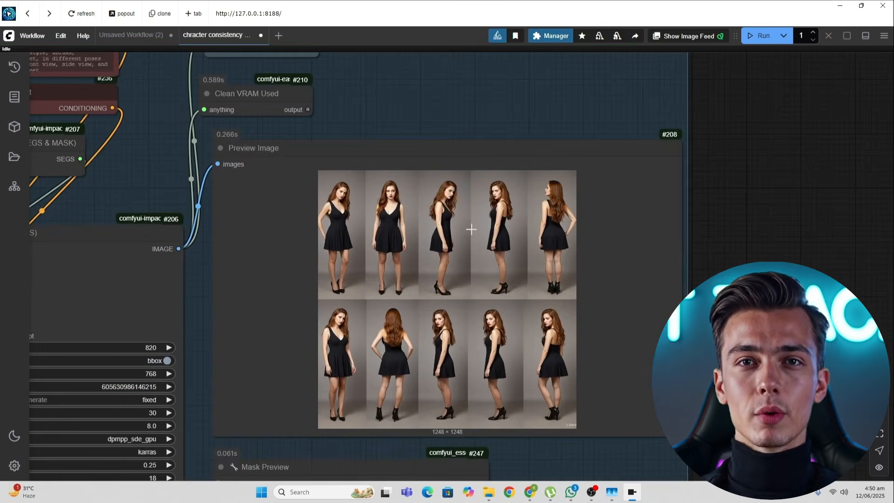
pyautogui.scroll(-2, 527, 196)
pyautogui.scroll(3, 527, 196)
pyautogui.scroll(4, 528, 196)
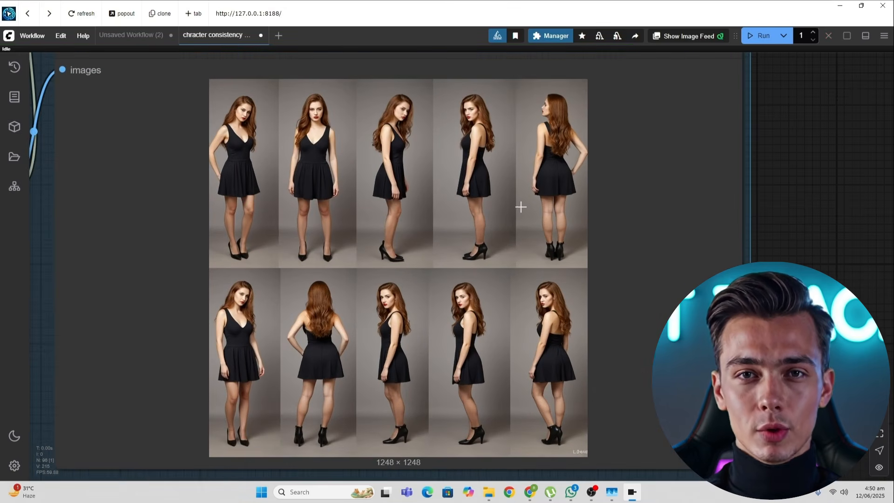
pyautogui.scroll(2, 507, 221)
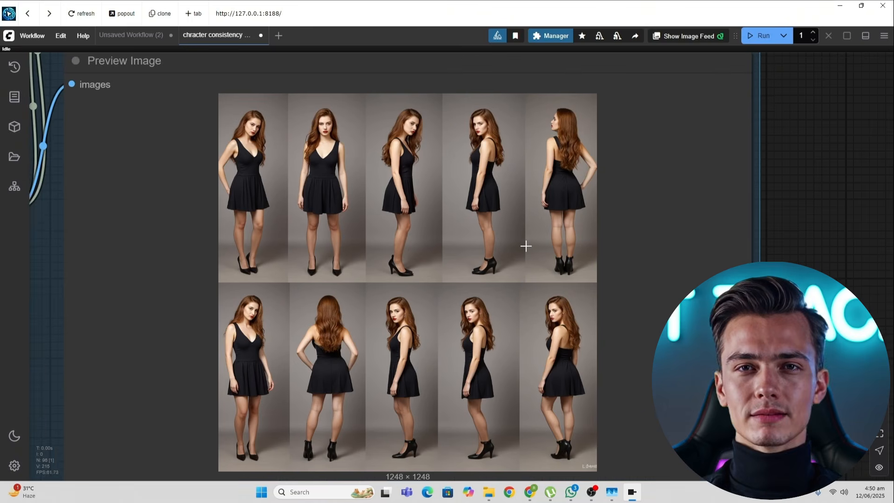
# Select the Preview Image node with the finished sheet, and open the saved "simple upscaler" workflow
pyautogui.rightClick(495, 217)
pyautogui.click(512, 231)
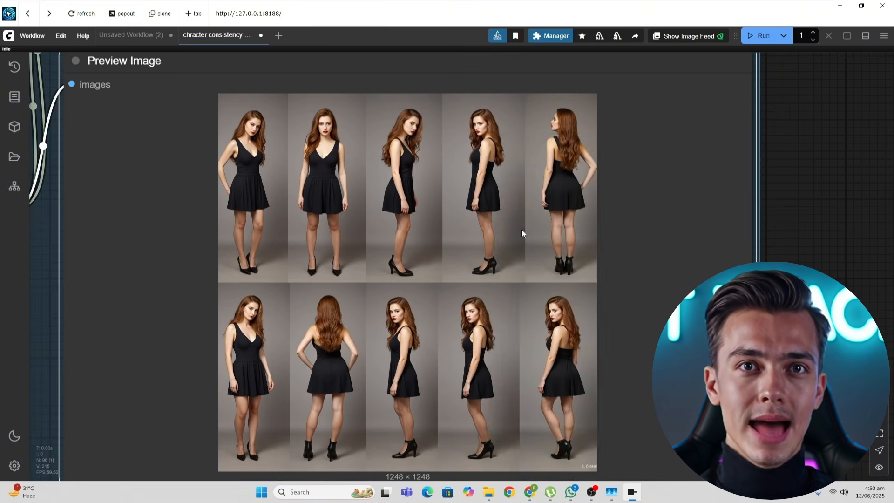
pyautogui.scroll(-4, 191, 303)
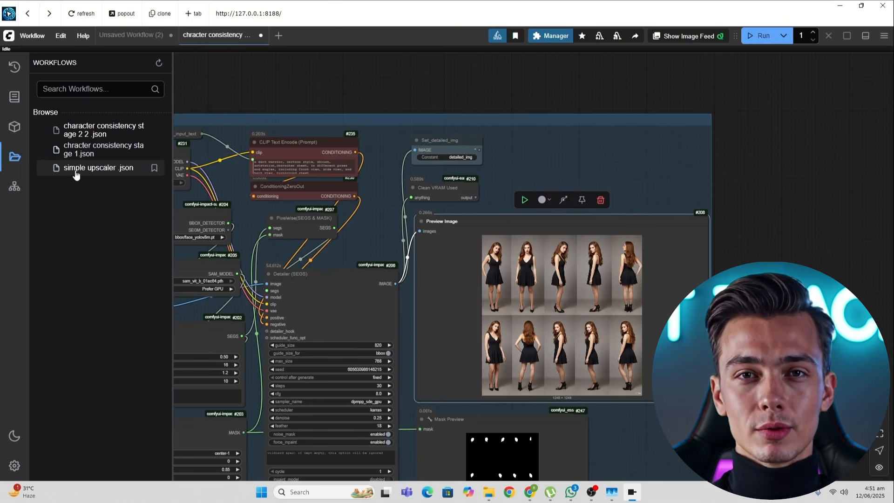
pyautogui.click(77, 168)
pyautogui.click(14, 156)
pyautogui.scroll(4, 425, 219)
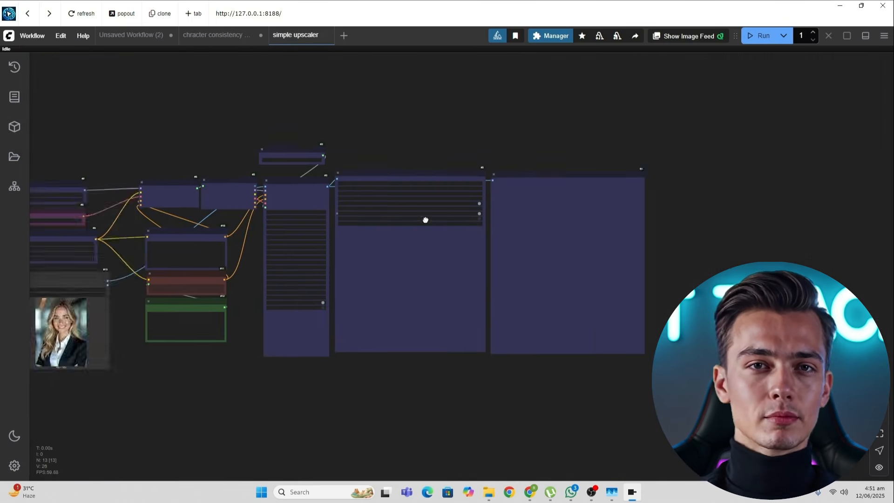
# Load the black-dress character sheet ComfyUI_temp_kzrfc_00001_.png from the character 5 folder into the upscaler's Load Image node
pyautogui.scroll(6, 449, 194)
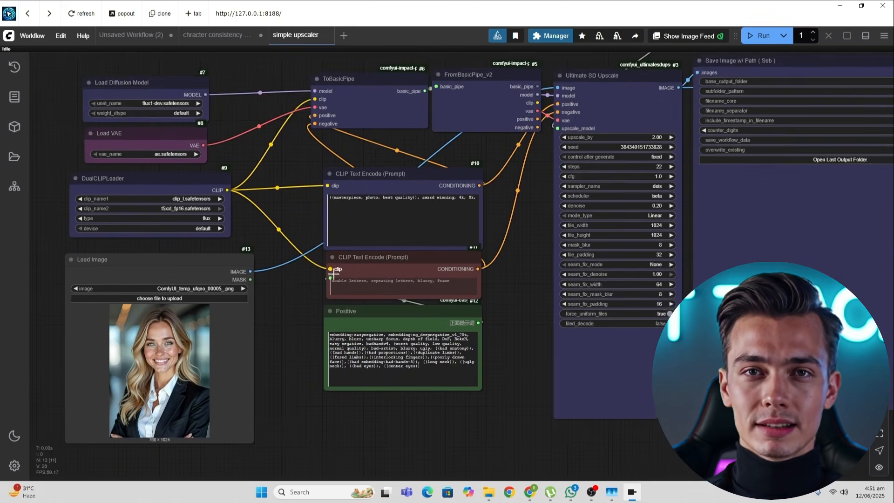
pyautogui.moveTo(280, 288); pyautogui.dragTo(417, 235)
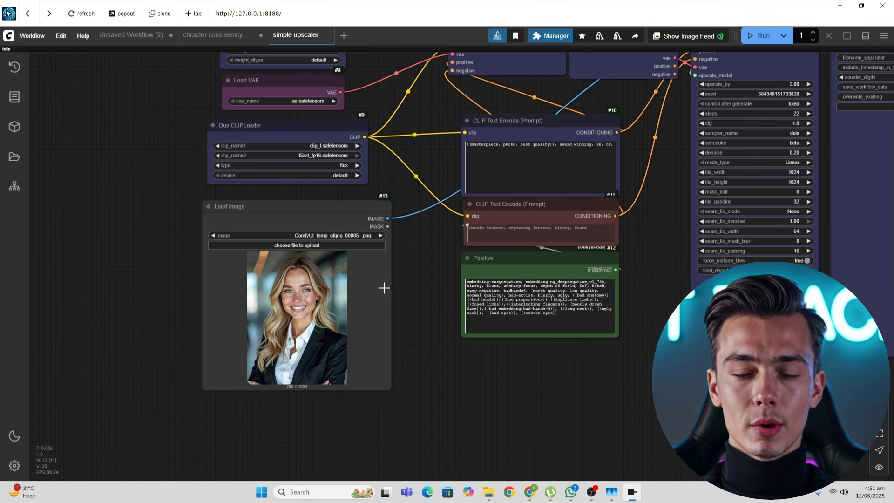
pyautogui.click(339, 246)
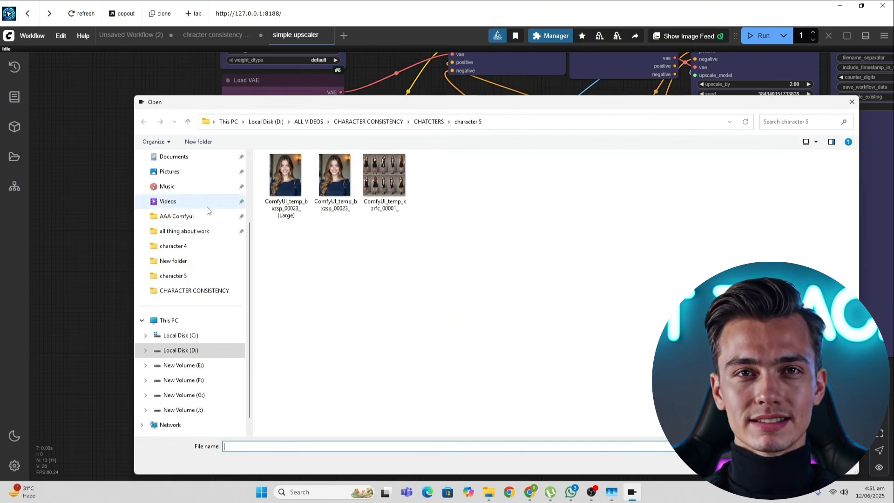
pyautogui.scroll(3, 215, 245)
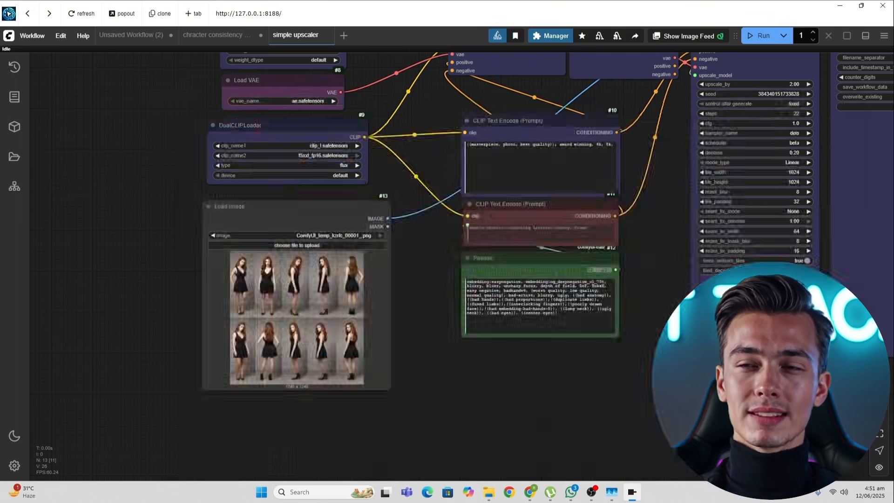
pyautogui.scroll(8, 392, 301)
pyautogui.moveTo(402, 315); pyautogui.dragTo(574, 308)
pyautogui.scroll(-4, 573, 308)
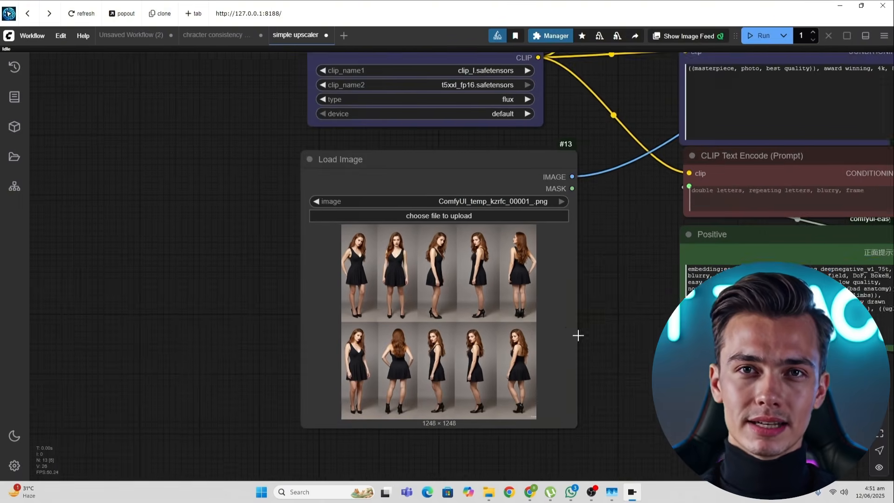
# Set upscale_by to 1.50 in the Ultimate SD Upscale node and choose 4x_NMKD-Siax_200k.pth as the upscale model
pyautogui.moveTo(658, 335); pyautogui.dragTo(529, 337)
pyautogui.scroll(-4, 530, 337)
pyautogui.moveTo(755, 215); pyautogui.dragTo(574, 279)
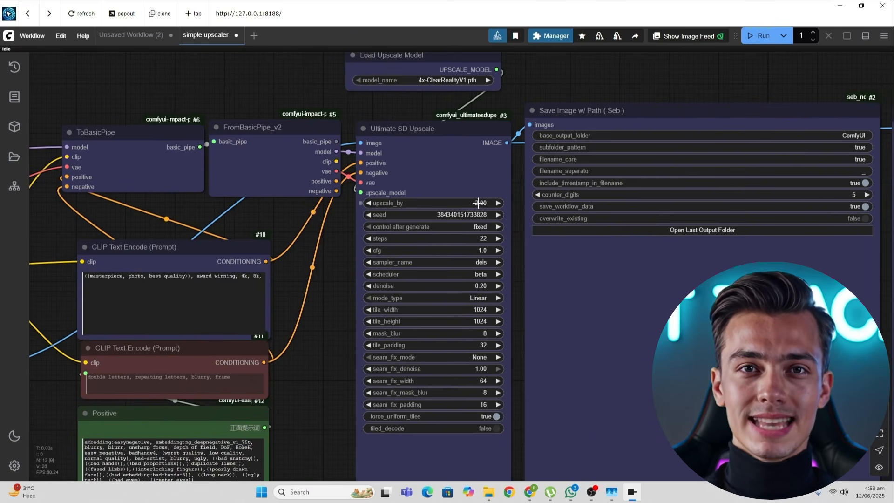
pyautogui.click(479, 203)
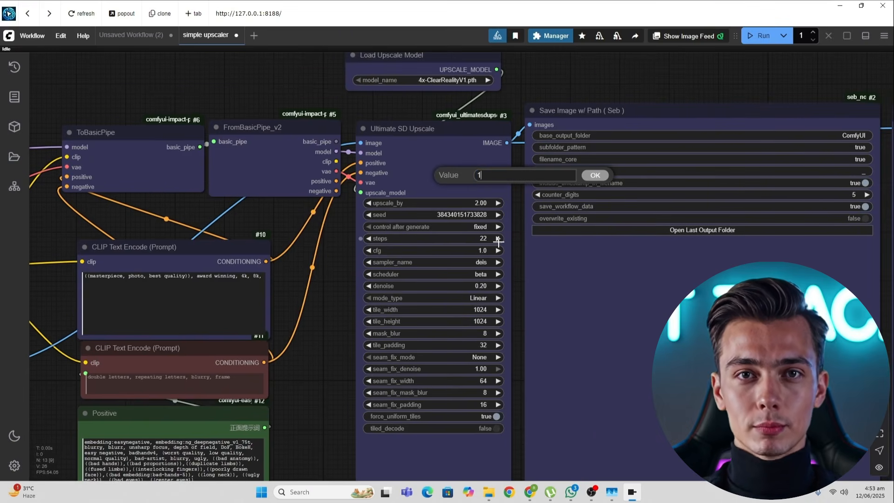
pyautogui.press('Return')
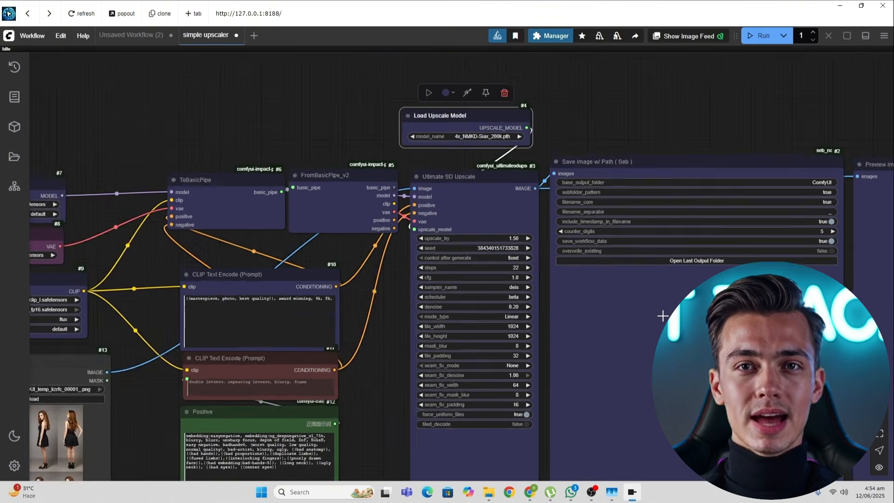
# Run the simple upscaler workflow on the loaded black-dress sheet
pyautogui.scroll(-2, 671, 295)
pyautogui.moveTo(662, 315); pyautogui.dragTo(698, 289)
pyautogui.click(751, 37)
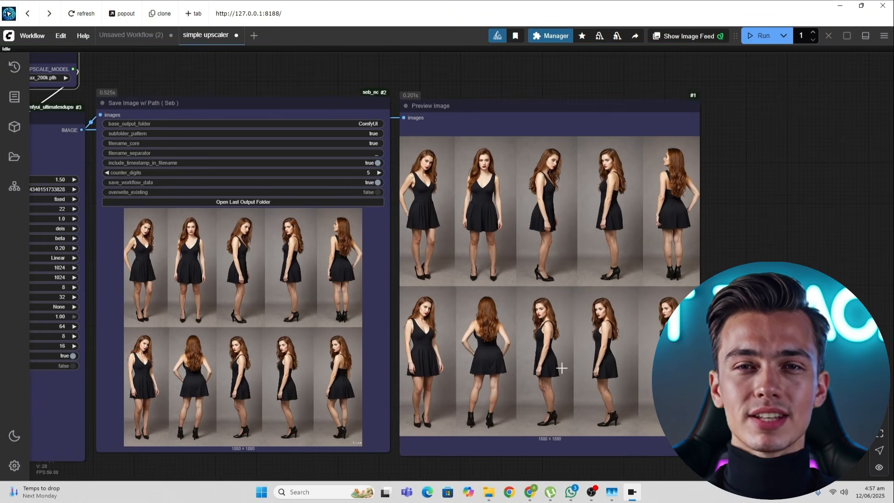
# Inspect the upscaled black-dress sheet in the Preview Image node and save the image as "upscaled 1"
pyautogui.moveTo(531, 285); pyautogui.dragTo(502, 272)
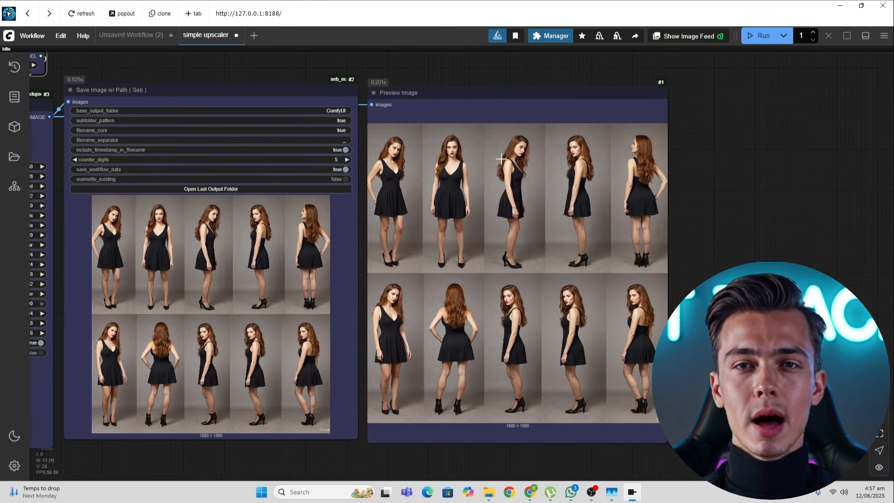
pyautogui.moveTo(518, 110); pyautogui.dragTo(517, 102)
pyautogui.scroll(2, 579, 245)
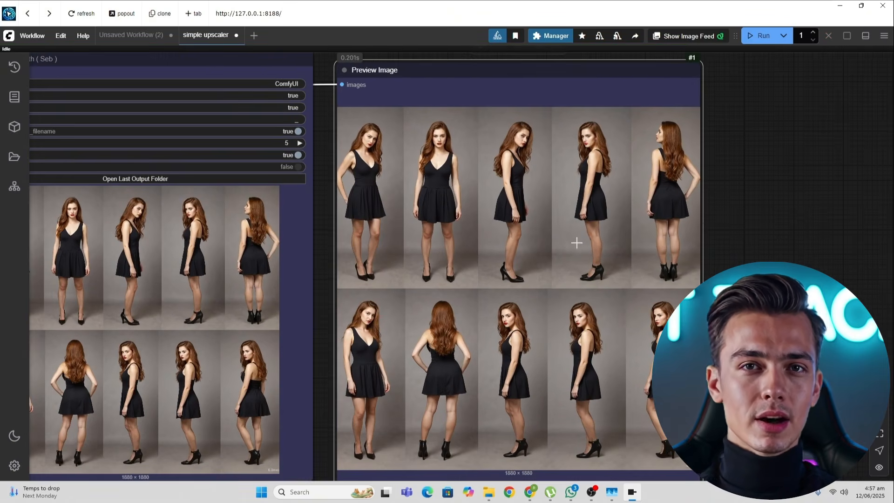
pyautogui.rightClick(559, 227)
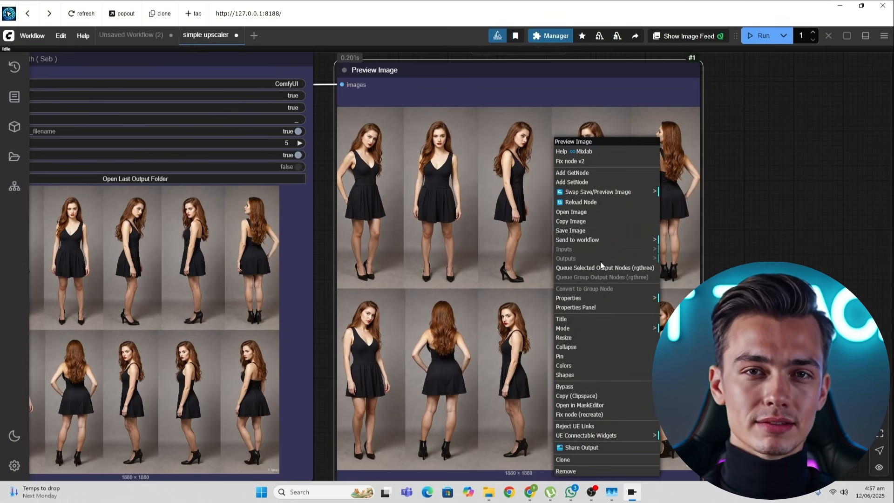
pyautogui.click(580, 234)
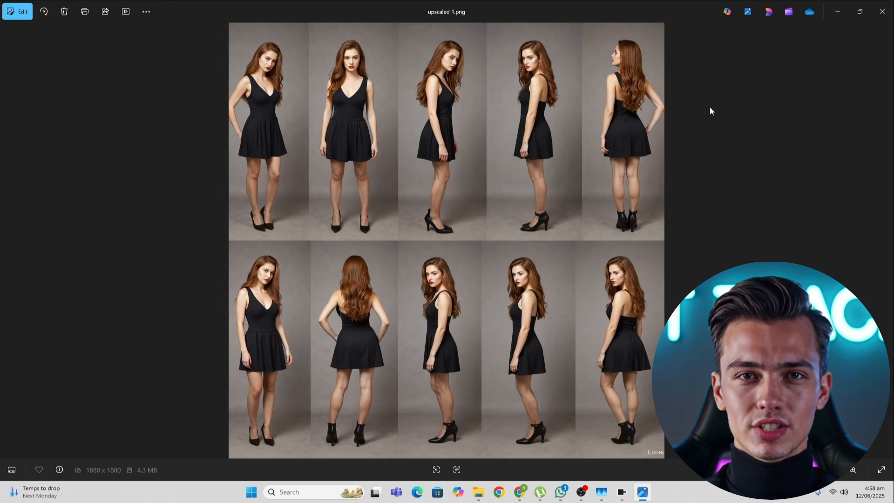
# In the Photos app, crop upscaled 1.png to the first three poses of the upper row, about 1111 x 941 pixels
pyautogui.click(17, 14)
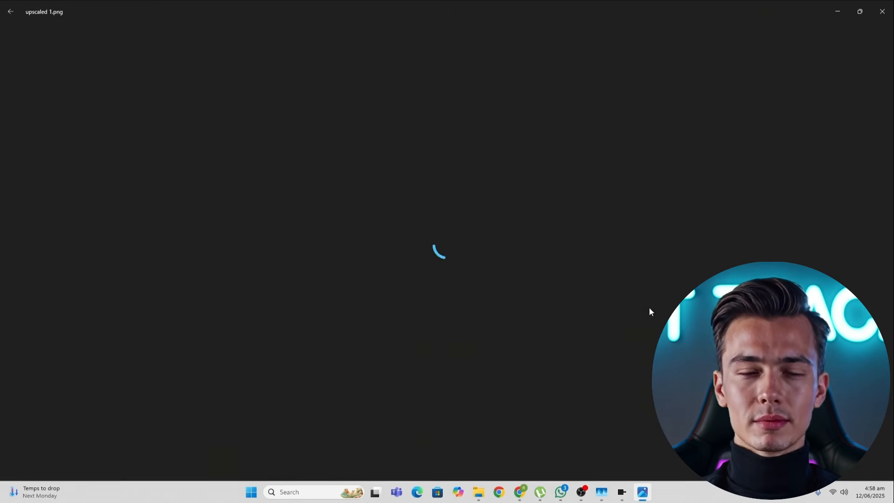
pyautogui.moveTo(457, 406); pyautogui.dragTo(475, 241)
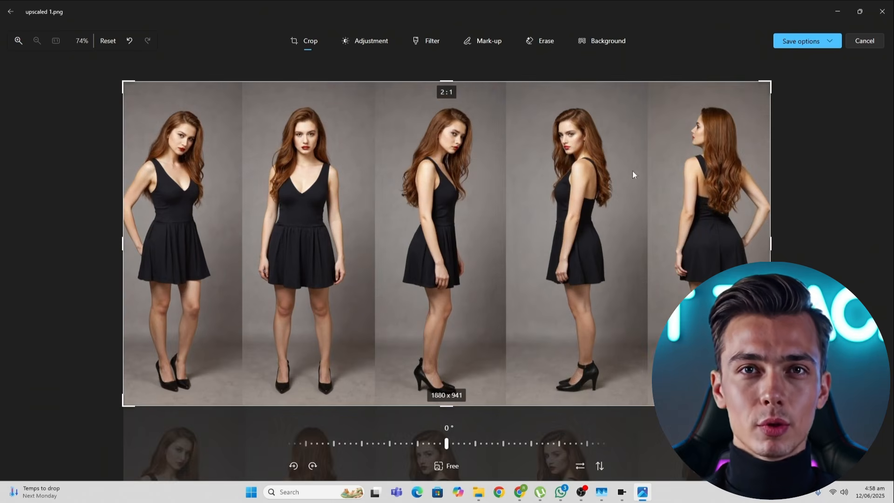
pyautogui.moveTo(772, 229); pyautogui.dragTo(509, 205)
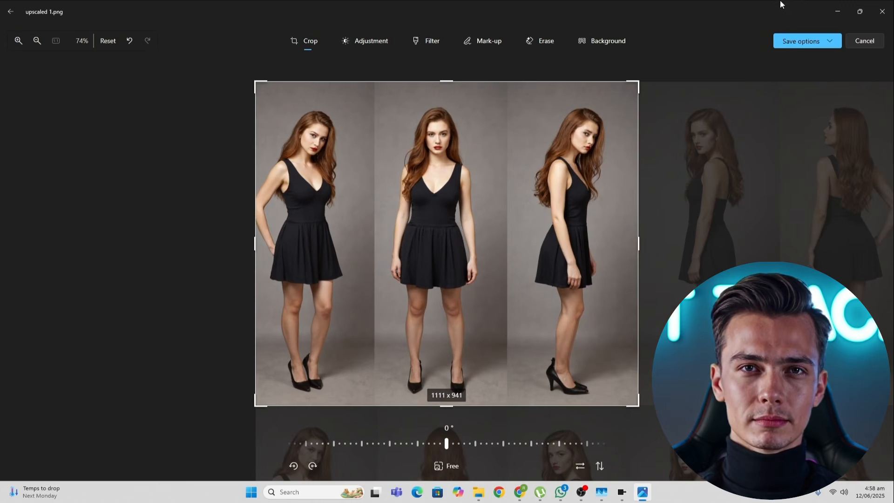
# Save the three-pose crop as a PNG copy named "1" in the character 5 folder, and close the image viewer
pyautogui.click(819, 43)
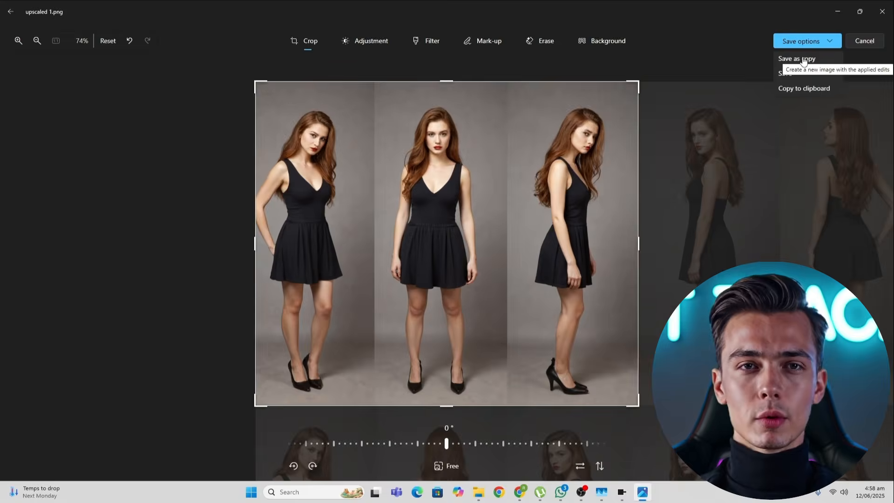
pyautogui.click(804, 59)
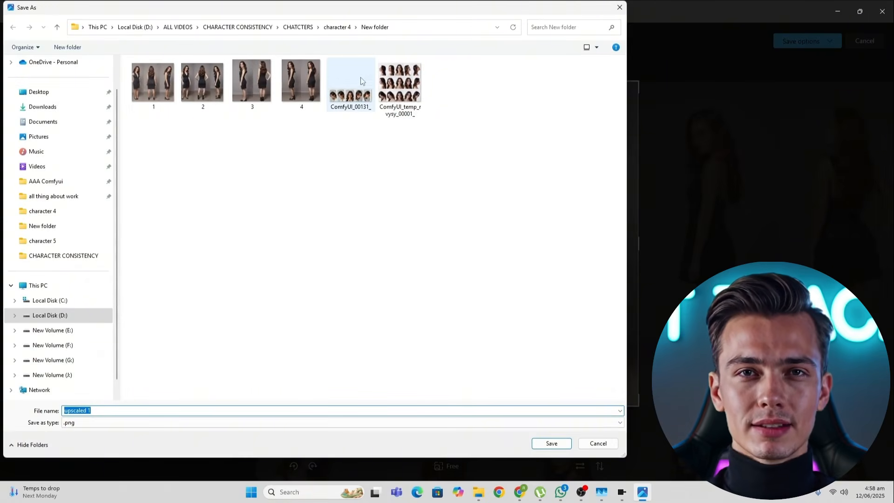
pyautogui.click(58, 238)
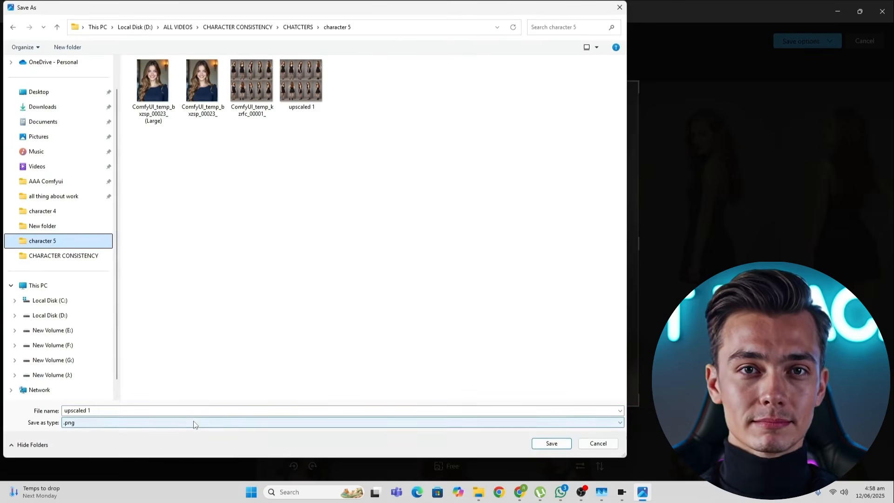
pyautogui.click(195, 424)
pyautogui.click(199, 412)
pyautogui.click(201, 413)
pyautogui.write('1')
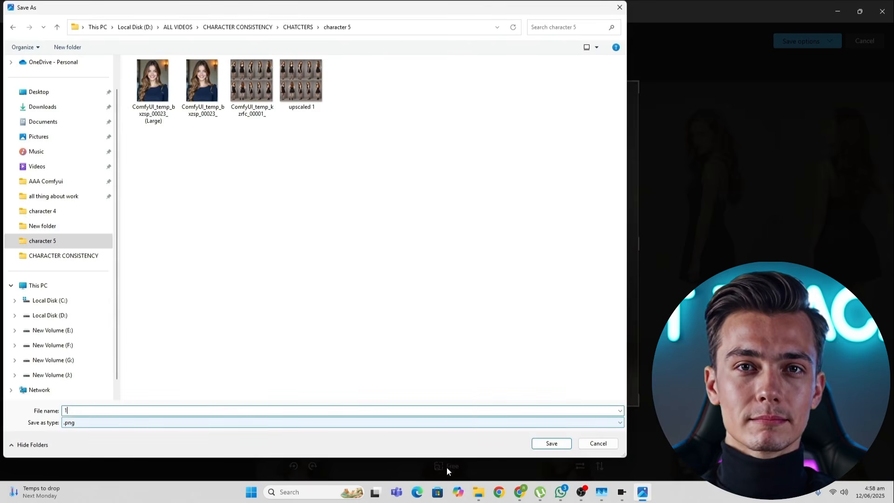
pyautogui.click(540, 444)
pyautogui.click(882, 11)
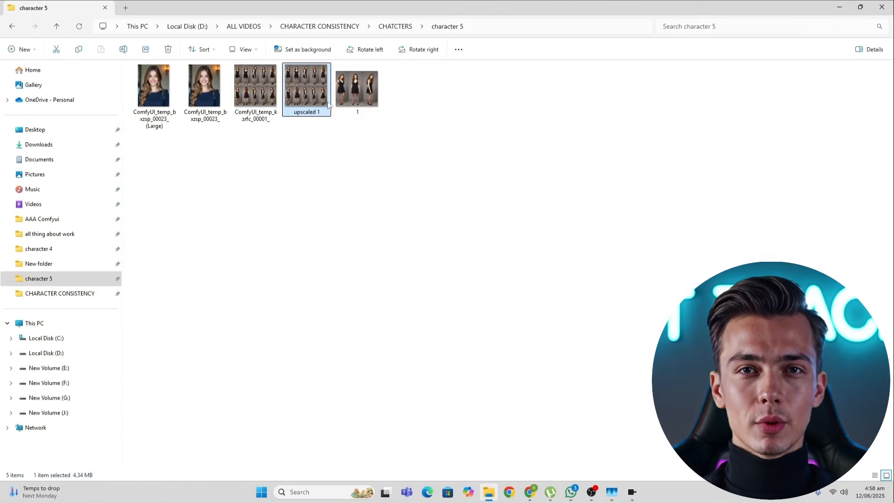
# Reopen upscaled 1.png for editing, crop it to the first three poses of the lower row and save a copy named "2"
pyautogui.doubleClick(313, 94)
pyautogui.hotkey('ctrl', 'e')
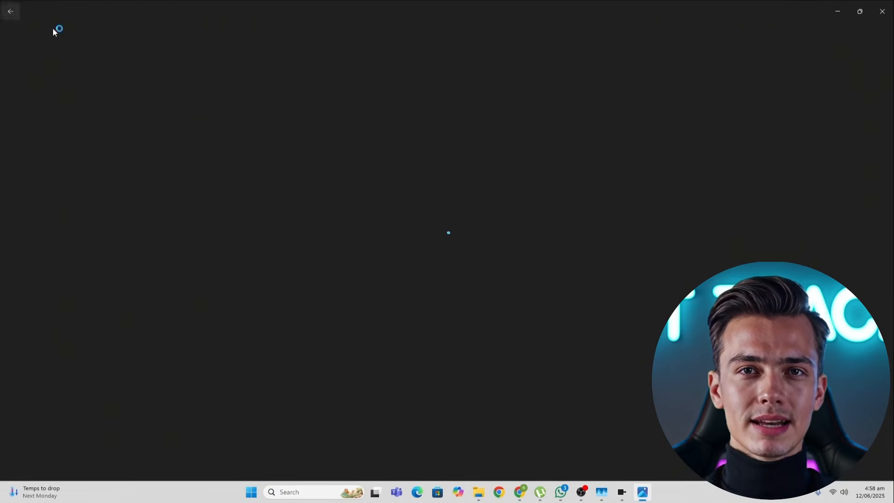
pyautogui.moveTo(414, 86); pyautogui.dragTo(421, 241)
pyautogui.moveTo(755, 205); pyautogui.dragTo(495, 203)
pyautogui.click(801, 41)
pyautogui.click(792, 59)
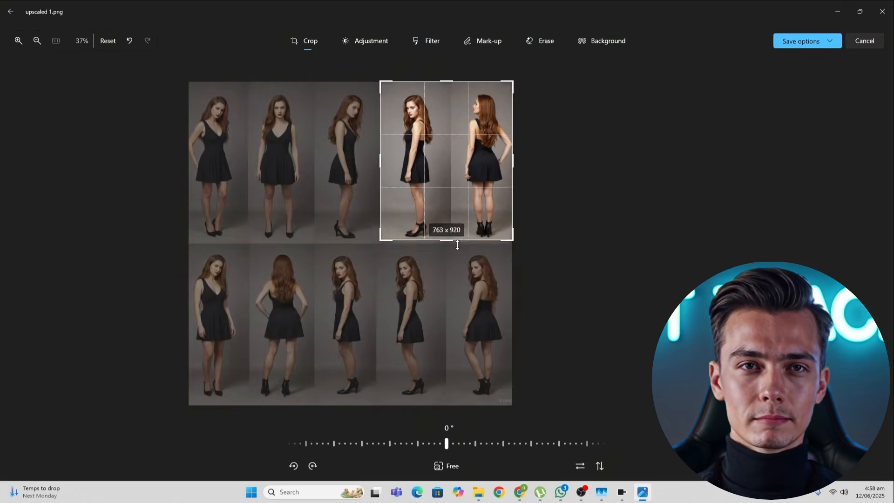
# Save the crop of the last two upper-row poses as copy "3", and crop the sheet to the last two lower-row poses
pyautogui.click(801, 41)
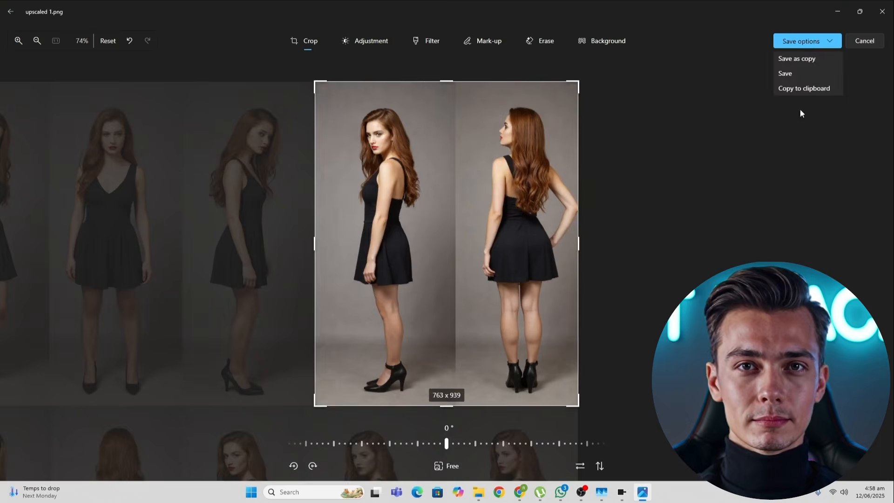
pyautogui.click(801, 59)
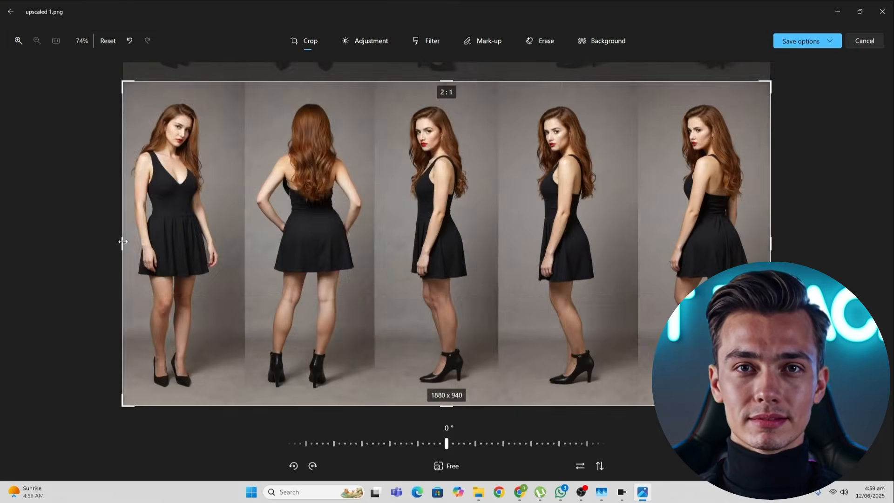
pyautogui.moveTo(124, 242); pyautogui.dragTo(499, 241)
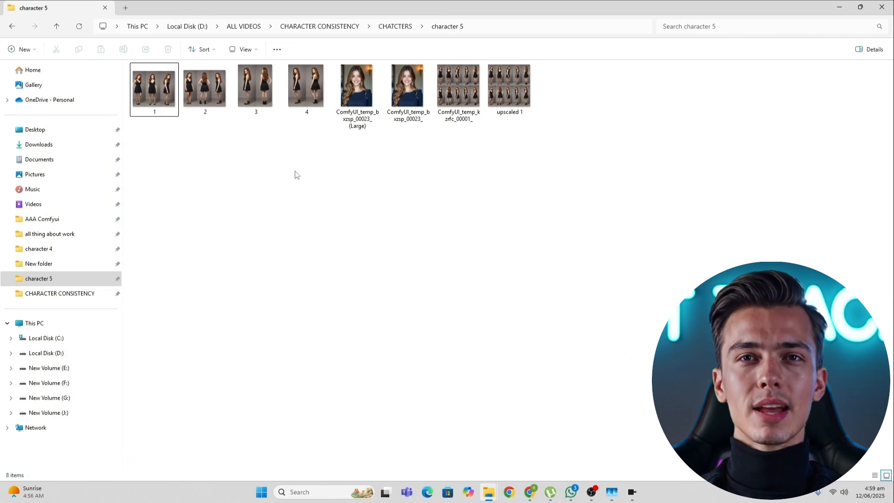
# Open cropped image 1 from the character 5 folder and browse through the other cropped pose images
pyautogui.moveTo(319, 181); pyautogui.dragTo(166, 88)
pyautogui.doubleClick(157, 95)
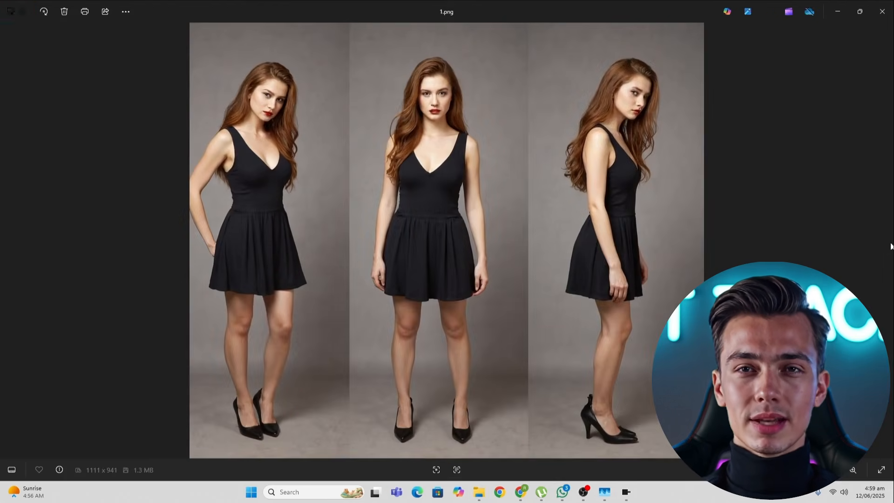
pyautogui.click(885, 240)
pyautogui.click(885, 240)
pyautogui.click(885, 240)
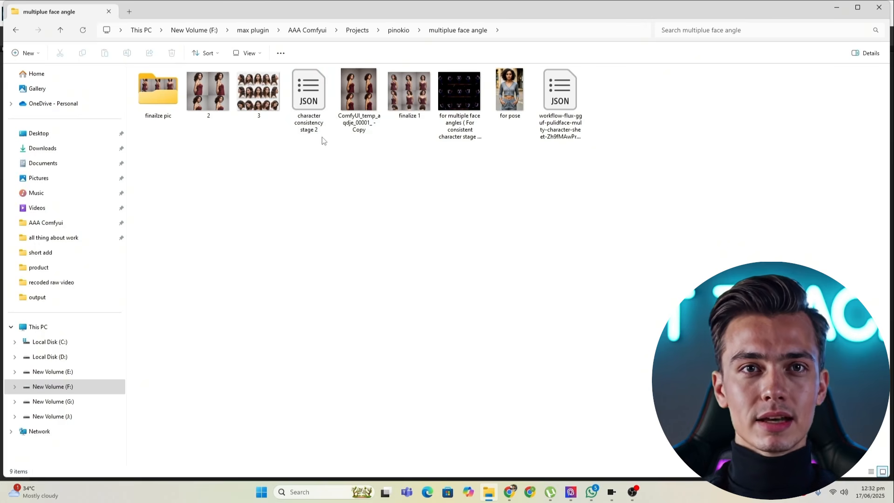
# Load the "character consistency stage 2" JSON workflow from the multiplue face angle folder into ComfyUI and look over its groups
pyautogui.moveTo(320, 133); pyautogui.dragTo(486, 325)
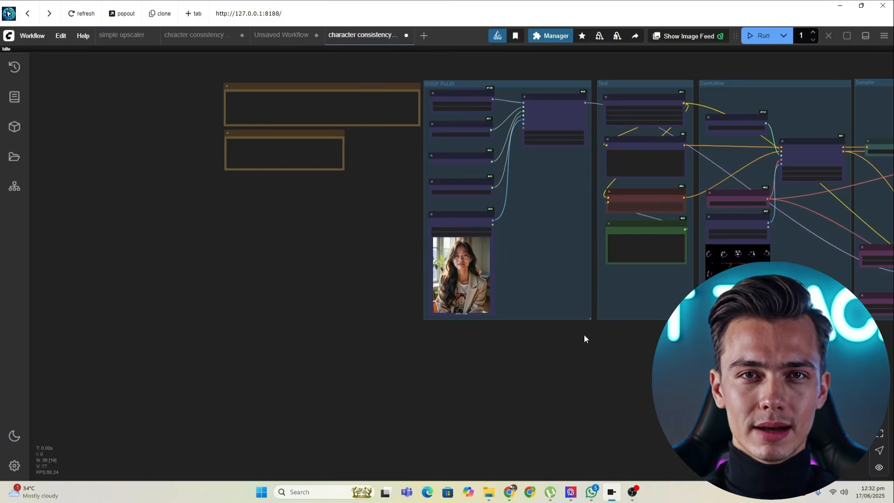
pyautogui.moveTo(616, 335); pyautogui.dragTo(385, 392)
pyautogui.moveTo(589, 289); pyautogui.dragTo(481, 299)
pyautogui.scroll(-1, 481, 299)
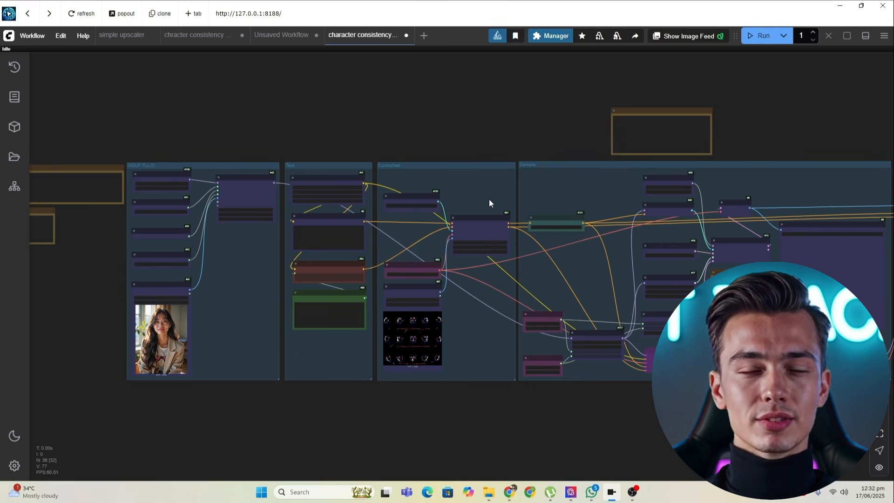
# Check the stage 2 workflow for missing custom nodes in ComfyUI Manager, and close the manager
pyautogui.click(550, 37)
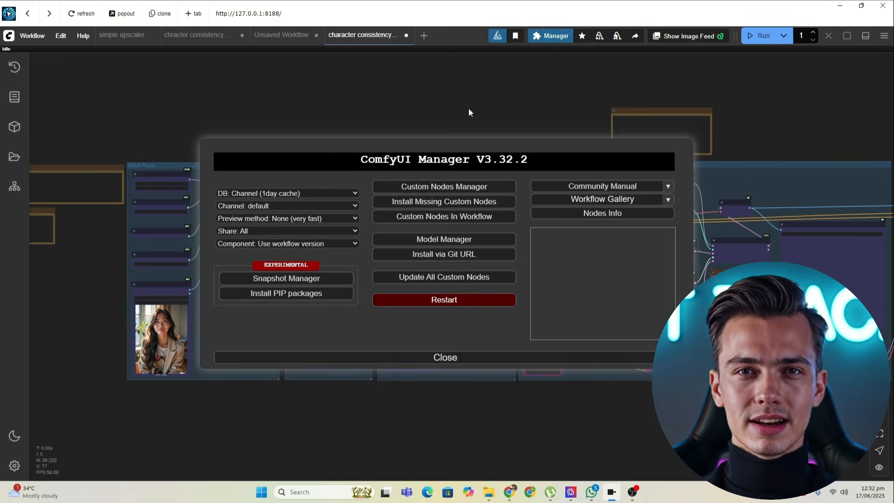
pyautogui.click(434, 203)
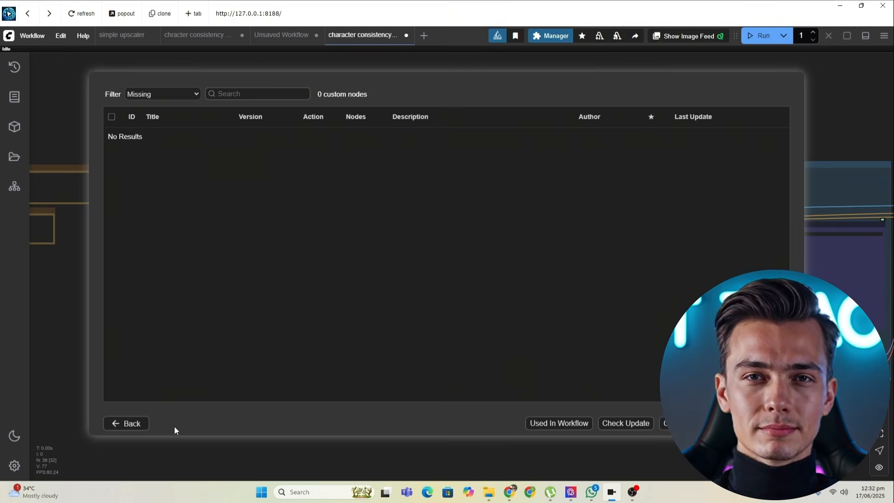
pyautogui.click(126, 423)
pyautogui.click(412, 359)
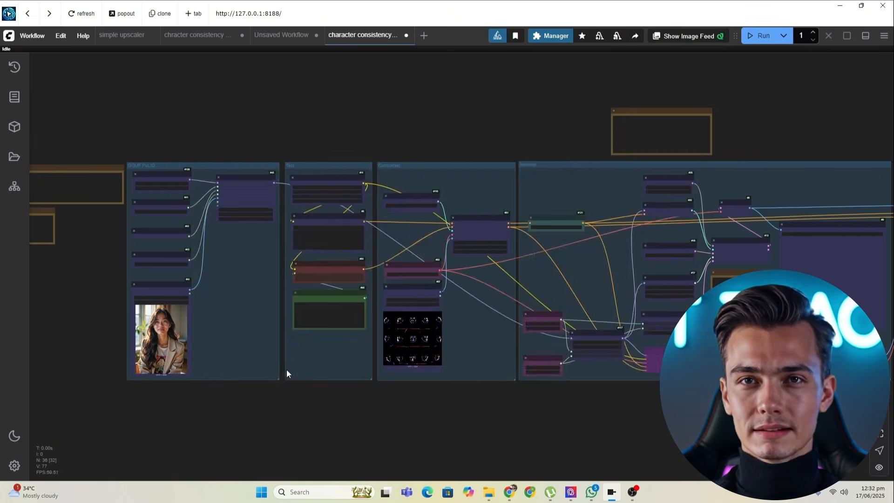
# Examine the model download links note and the file placement note, highlighting the flux1-dev.safetensors entry and its target folder
pyautogui.moveTo(286, 370); pyautogui.dragTo(527, 378)
pyautogui.scroll(5, 186, 272)
pyautogui.scroll(4, 261, 260)
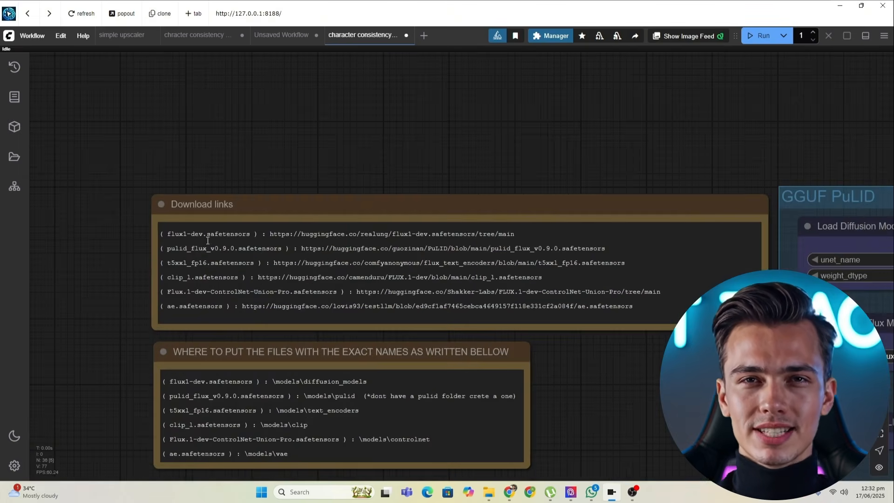
pyautogui.moveTo(195, 234); pyautogui.dragTo(233, 244)
pyautogui.moveTo(336, 382); pyautogui.dragTo(292, 380)
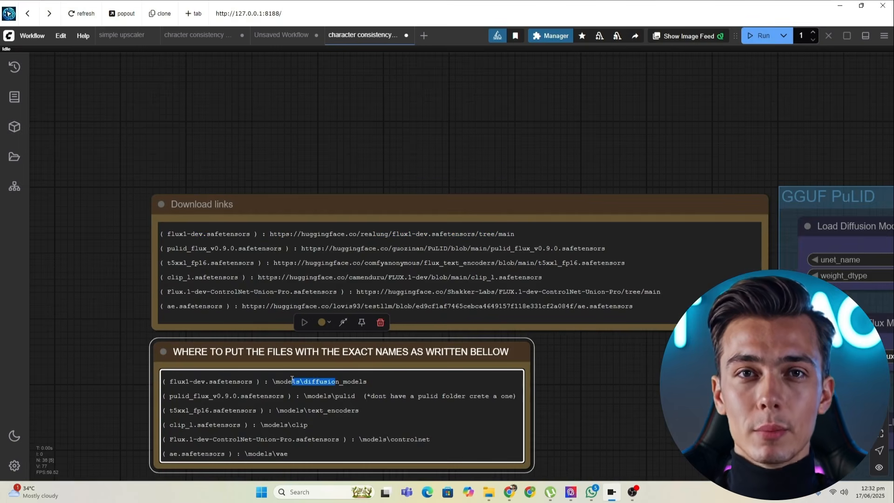
# Look over the GGUF PuLID, Text, ControlNet and Sampler groups of the stage 2 workflow
pyautogui.scroll(-3, 632, 427)
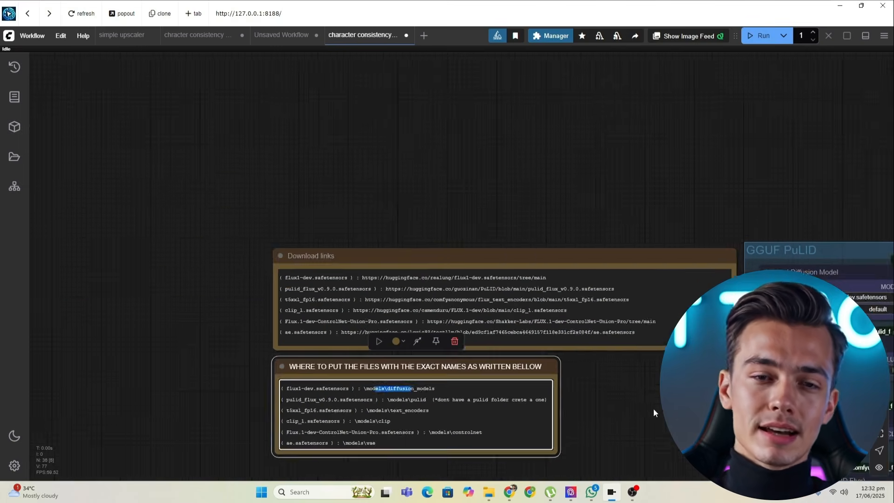
pyautogui.moveTo(653, 409); pyautogui.dragTo(216, 265)
pyautogui.moveTo(510, 322); pyautogui.dragTo(310, 277)
pyautogui.scroll(-2, 446, 292)
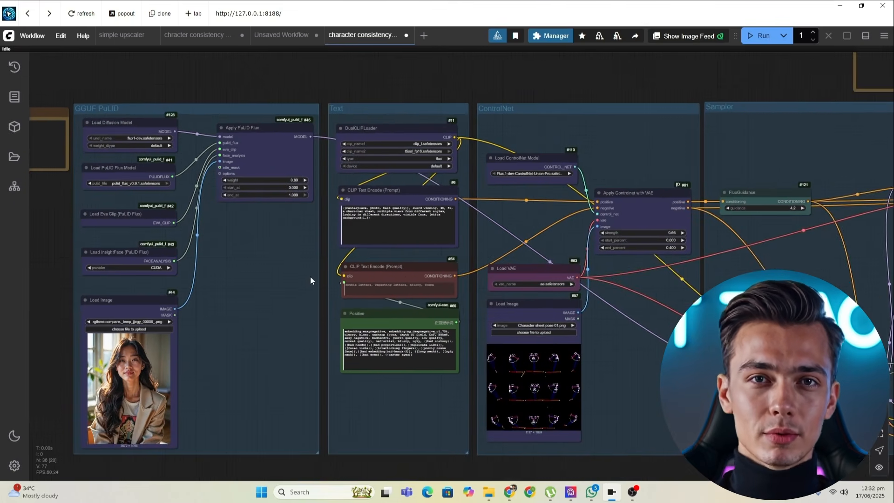
pyautogui.scroll(-2, 312, 284)
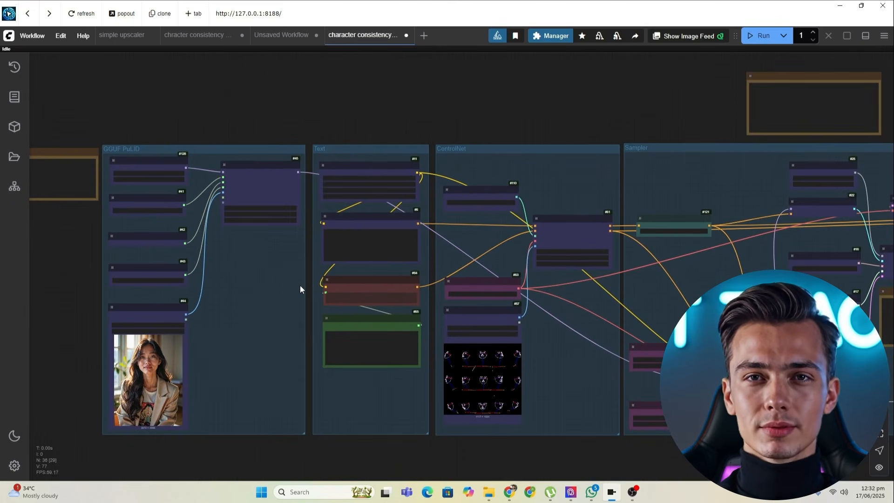
pyautogui.moveTo(304, 299); pyautogui.dragTo(259, 319)
pyautogui.scroll(2, 298, 312)
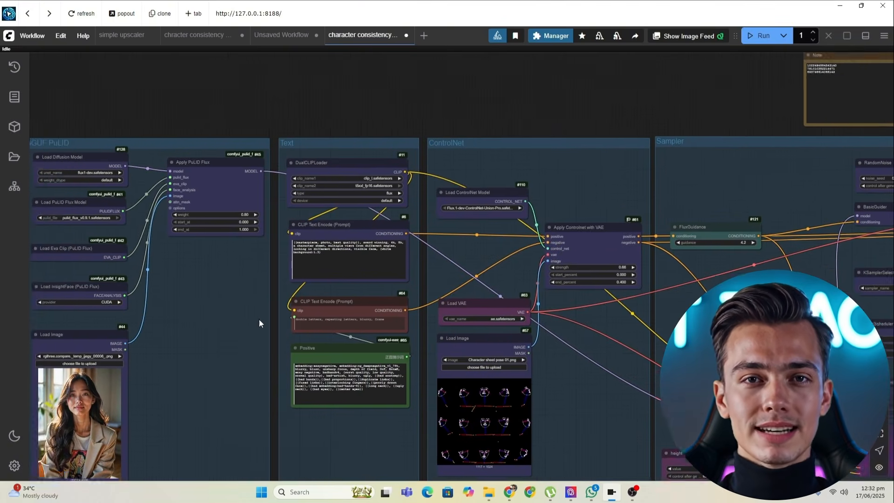
pyautogui.moveTo(219, 262); pyautogui.dragTo(261, 316)
pyautogui.scroll(3, 252, 267)
# Set the weight of the Apply PuLID Flux node to 1.00
pyautogui.click(247, 225)
pyautogui.moveTo(254, 224); pyautogui.dragTo(322, 193)
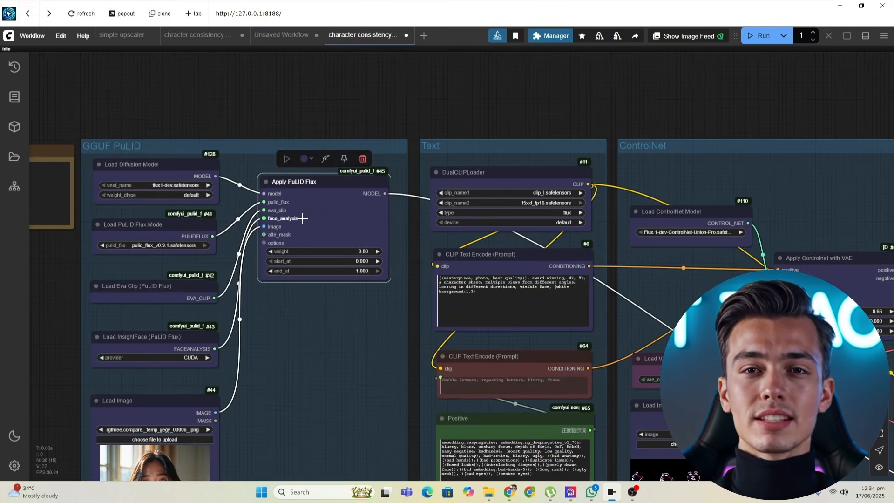
pyautogui.scroll(3, 323, 218)
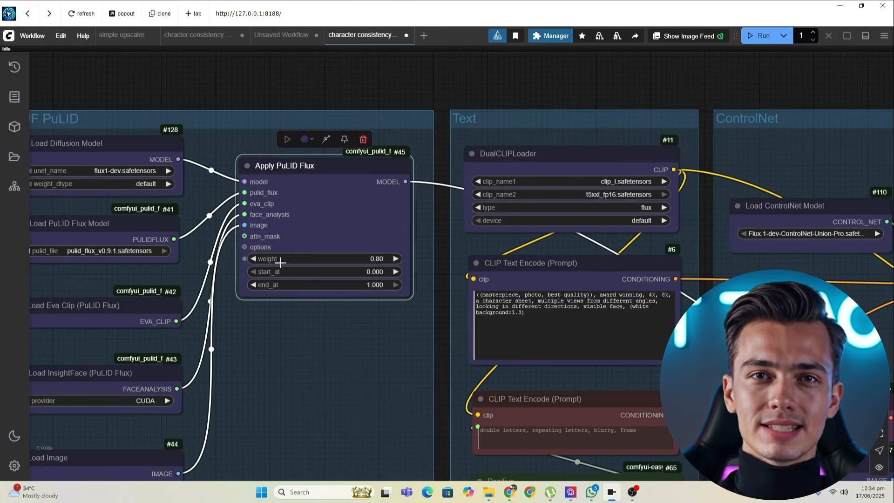
pyautogui.scroll(2, 312, 265)
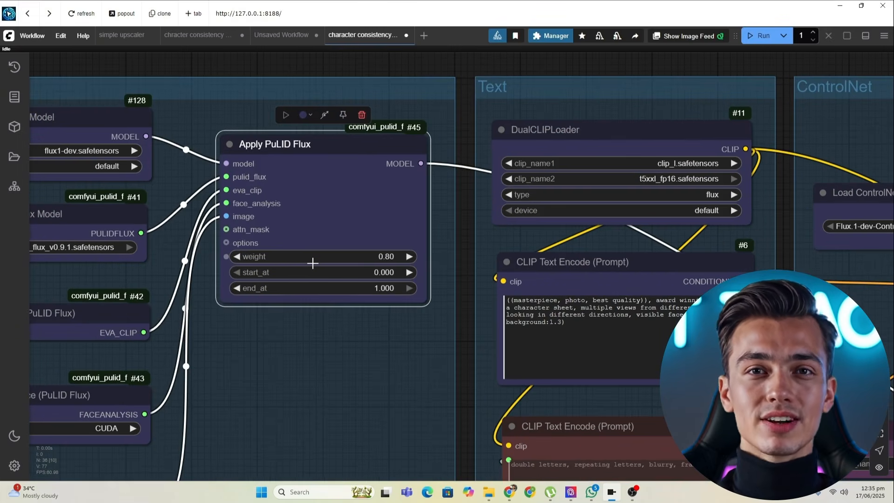
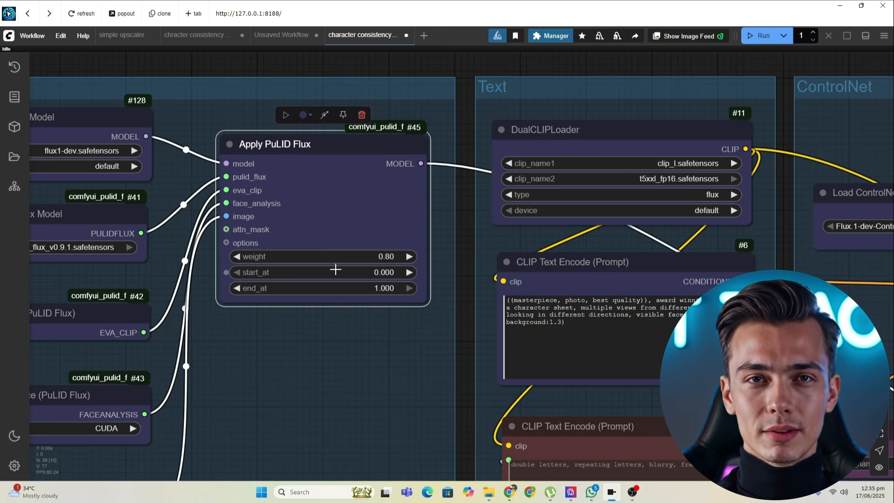
pyautogui.scroll(3, 378, 289)
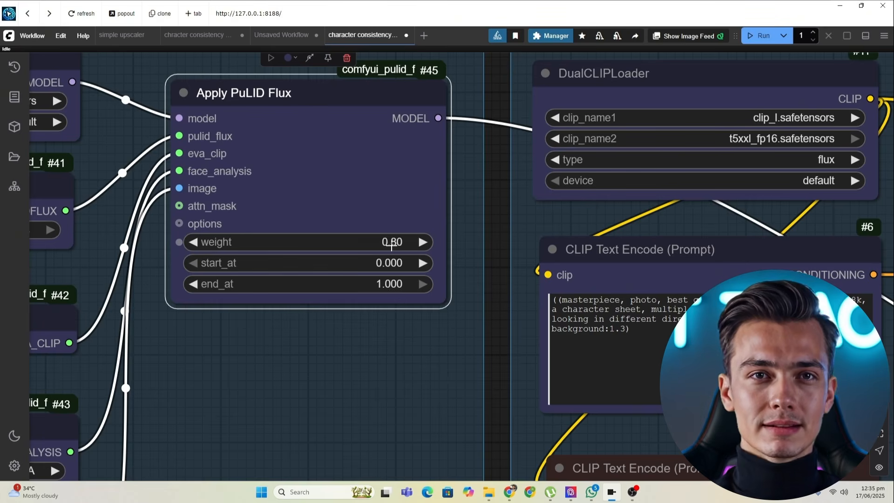
pyautogui.click(391, 243)
pyautogui.write('1')
pyautogui.press('Return')
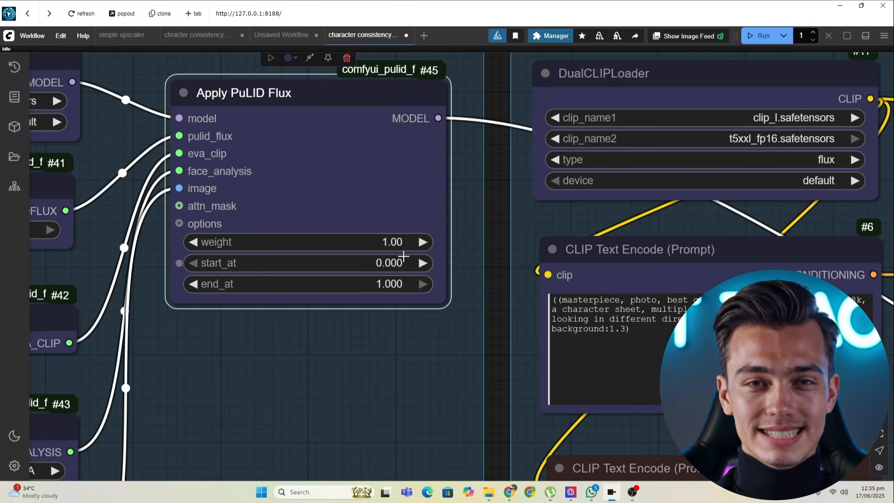
# Try a weight of 0.90 on the Apply PuLID Flux node and set it back to 1.00
pyautogui.scroll(-3, 408, 327)
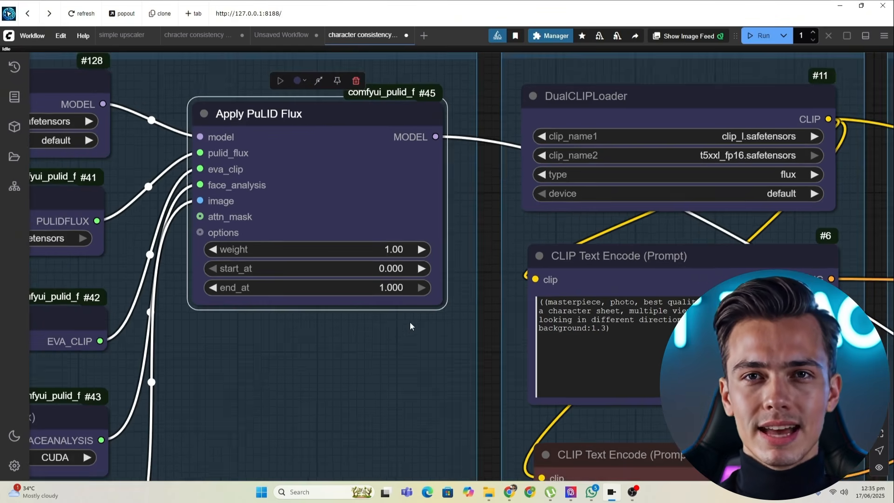
pyautogui.moveTo(472, 334); pyautogui.dragTo(418, 319)
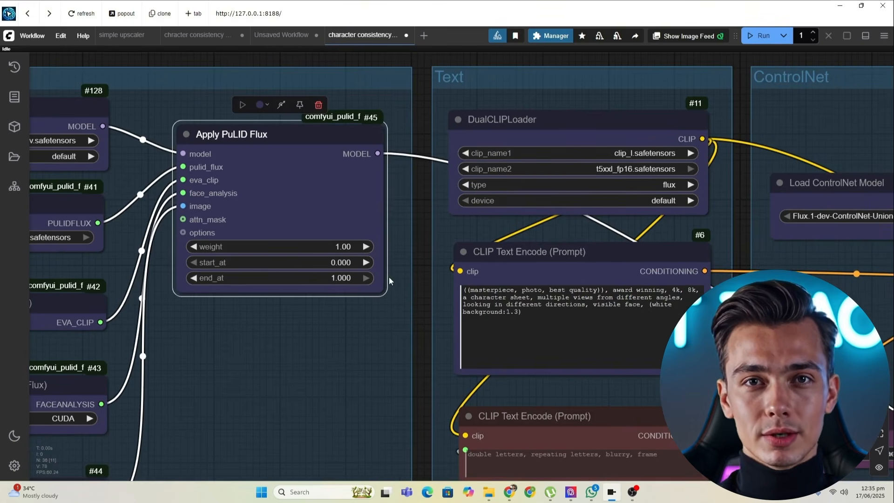
pyautogui.scroll(3, 379, 308)
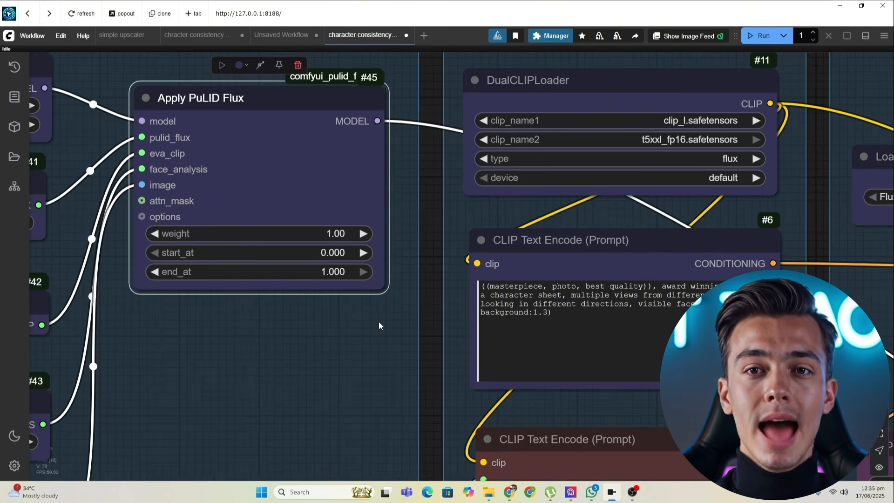
pyautogui.scroll(2, 379, 321)
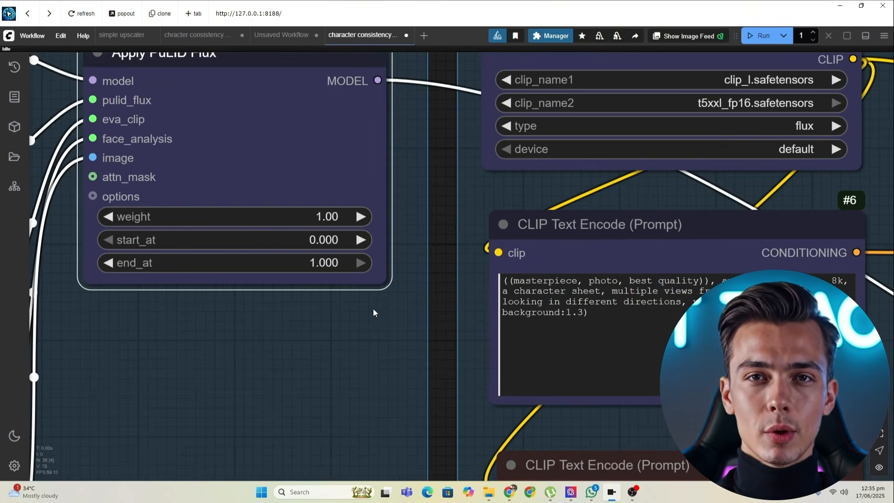
pyautogui.click(328, 222)
pyautogui.write('0.9')
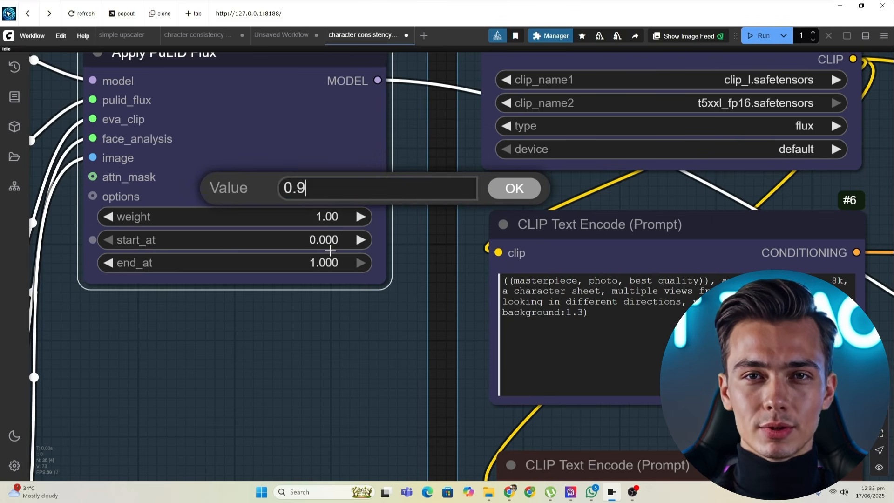
pyautogui.press('Return')
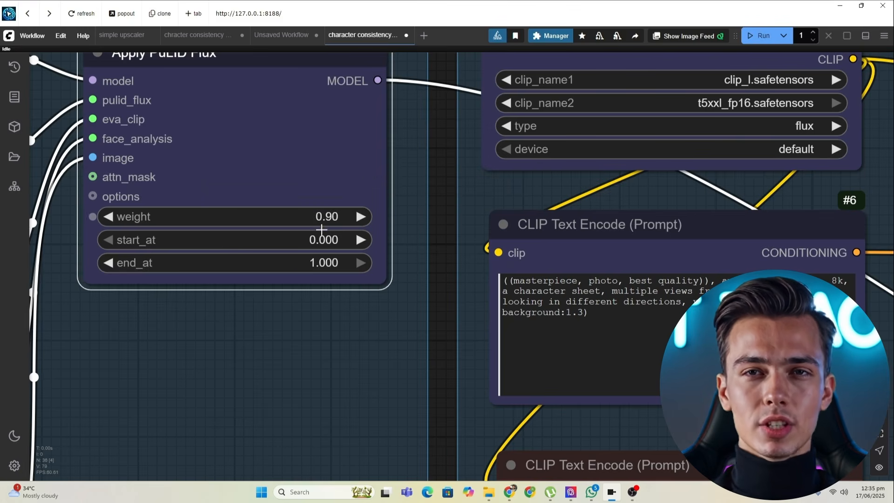
pyautogui.click(327, 218)
pyautogui.write('1')
pyautogui.press('Return')
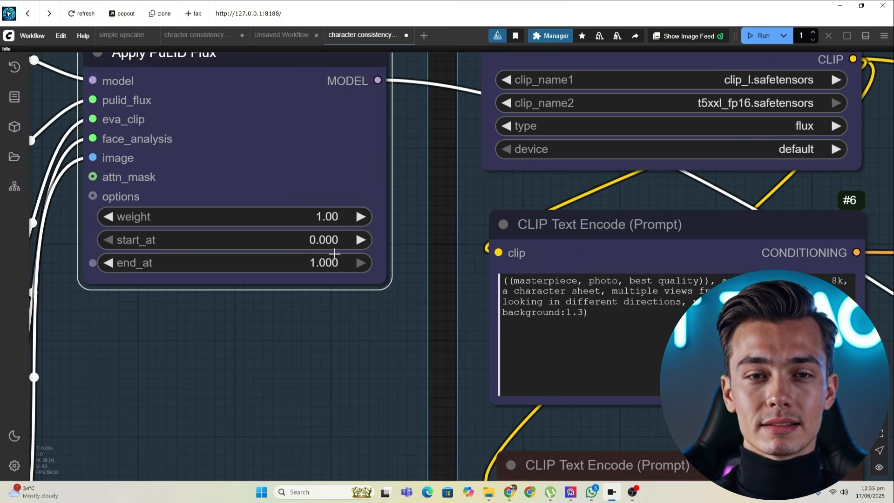
# Upload the portrait file "small" from the character 5 folder into the Load Image node of the GGUF PuLID group
pyautogui.scroll(-2, 341, 256)
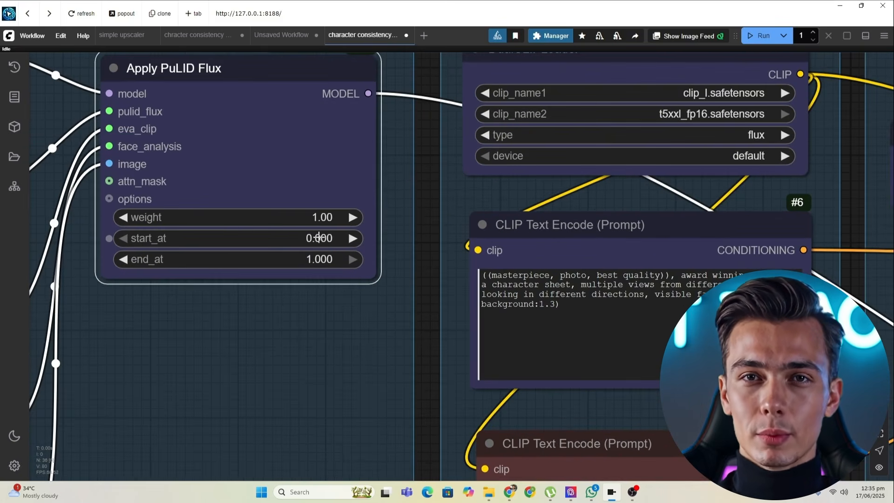
pyautogui.scroll(-4, 344, 292)
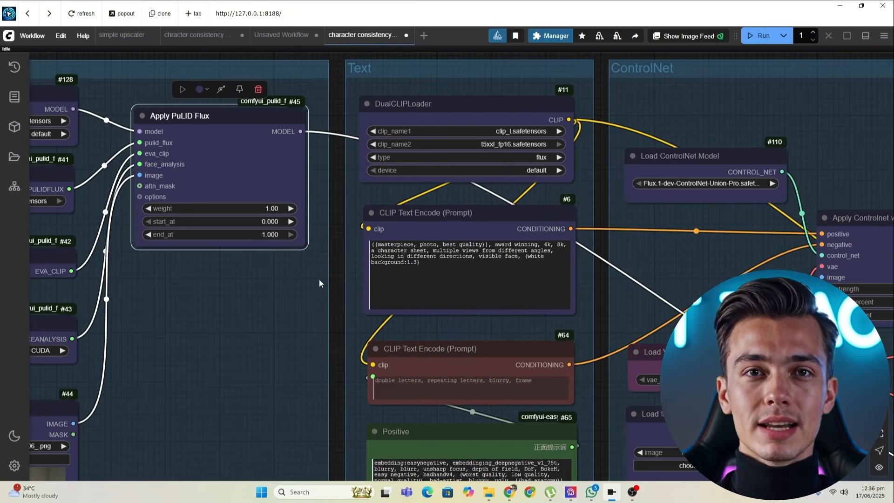
pyautogui.scroll(-2, 320, 279)
pyautogui.moveTo(300, 395); pyautogui.dragTo(398, 262)
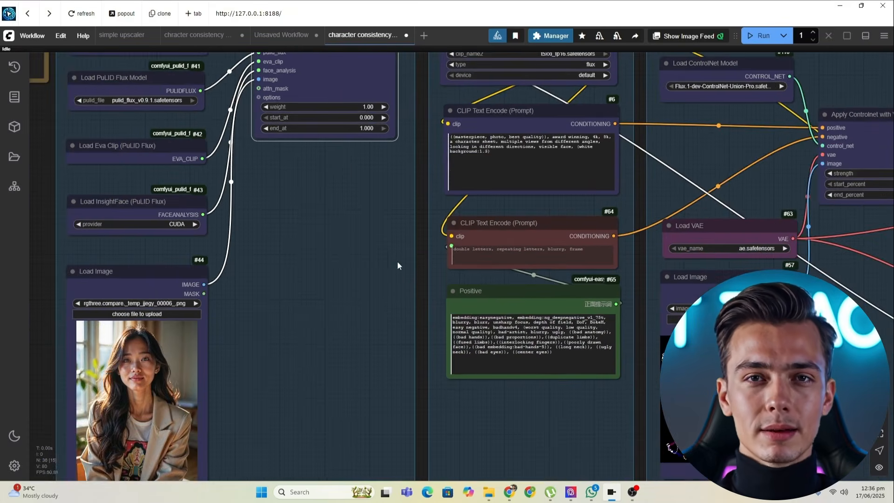
pyautogui.scroll(5, 311, 310)
pyautogui.scroll(-5, 435, 228)
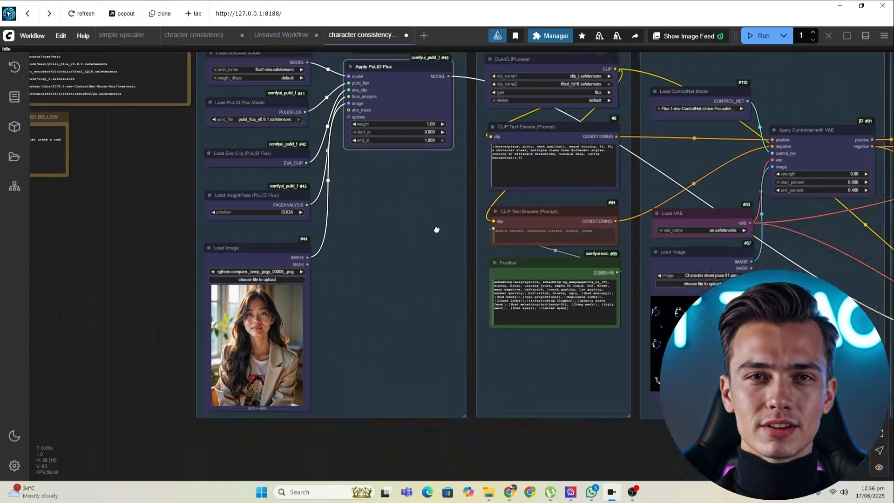
pyautogui.scroll(4, 339, 278)
pyautogui.click(296, 257)
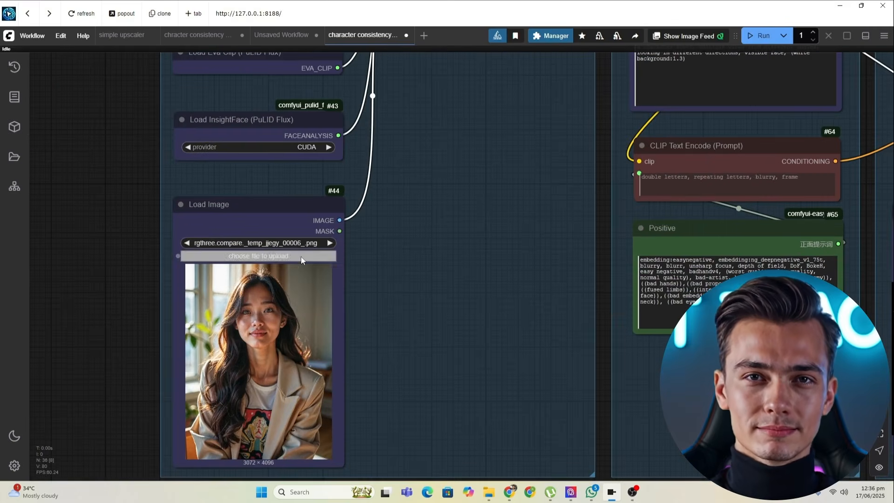
pyautogui.doubleClick(828, 177)
# Replace the pose image in the ControlNet group's Load Image node with cropped image 1 from the character 5 folder
pyautogui.moveTo(686, 361); pyautogui.dragTo(134, 320)
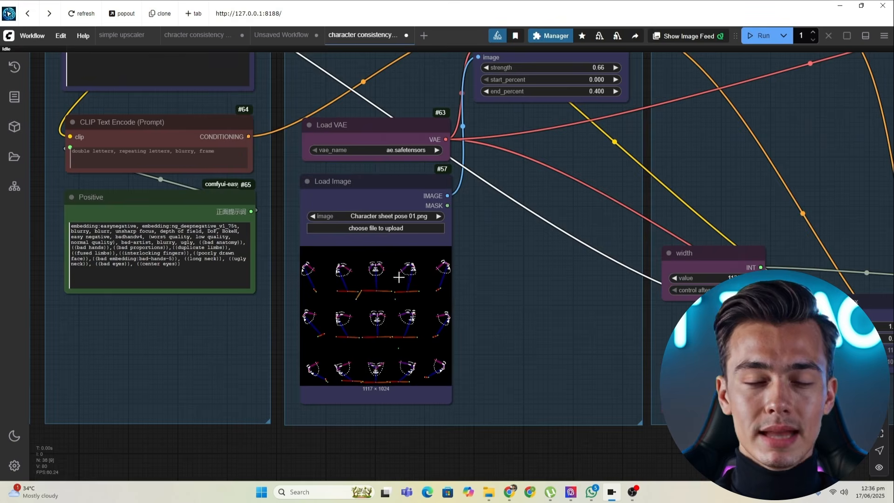
pyautogui.scroll(-2, 399, 278)
pyautogui.click(403, 247)
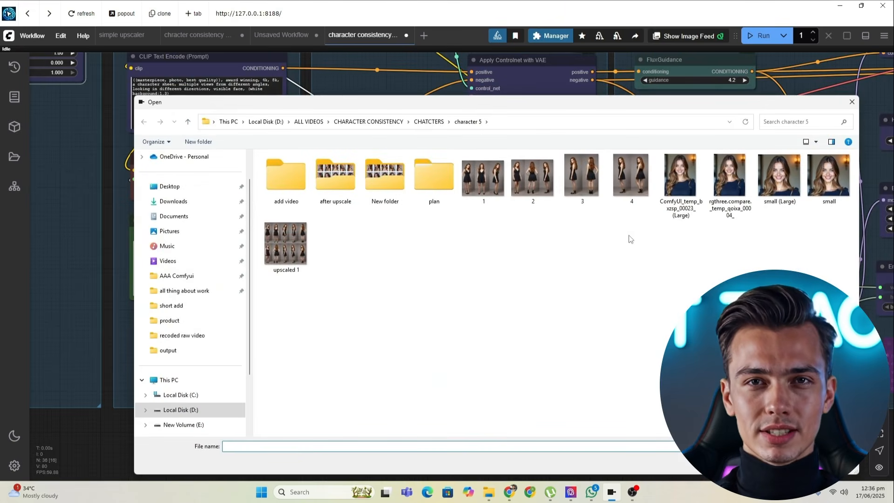
pyautogui.click(485, 191)
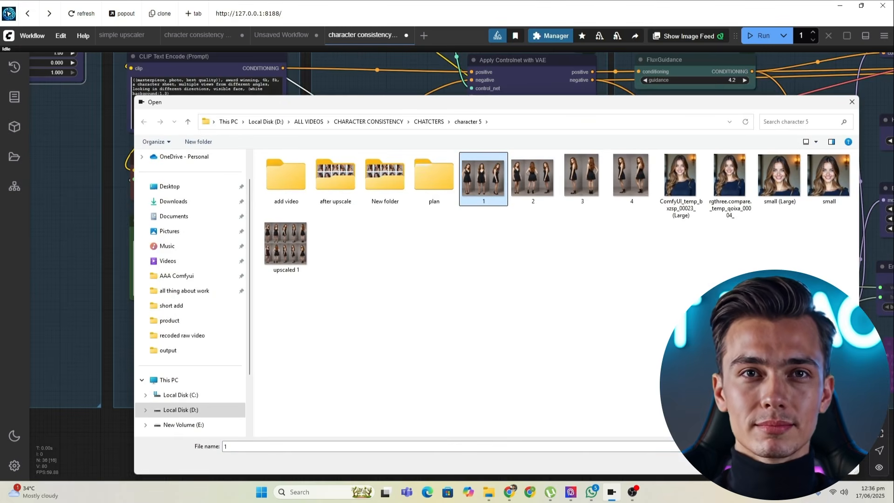
pyautogui.press('Return')
pyautogui.scroll(5, 561, 320)
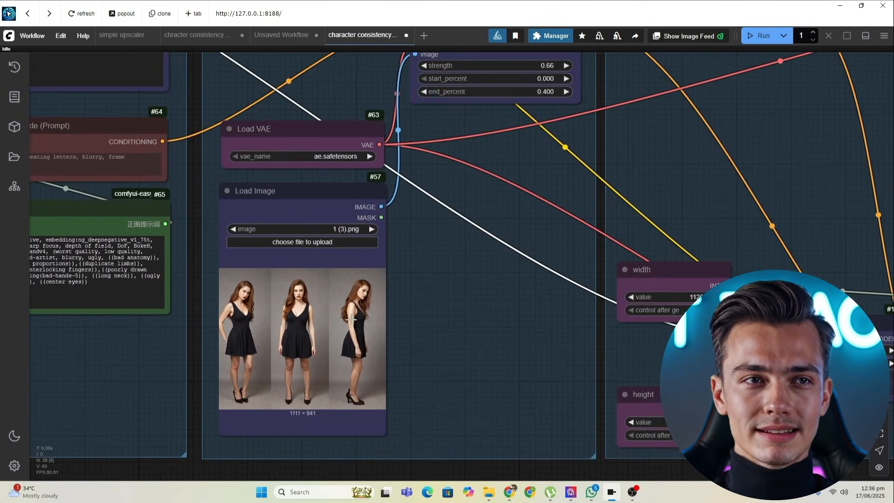
# Move the width and height nodes in the Sampler group closer together
pyautogui.scroll(-3, 351, 319)
pyautogui.moveTo(529, 347); pyautogui.dragTo(451, 321)
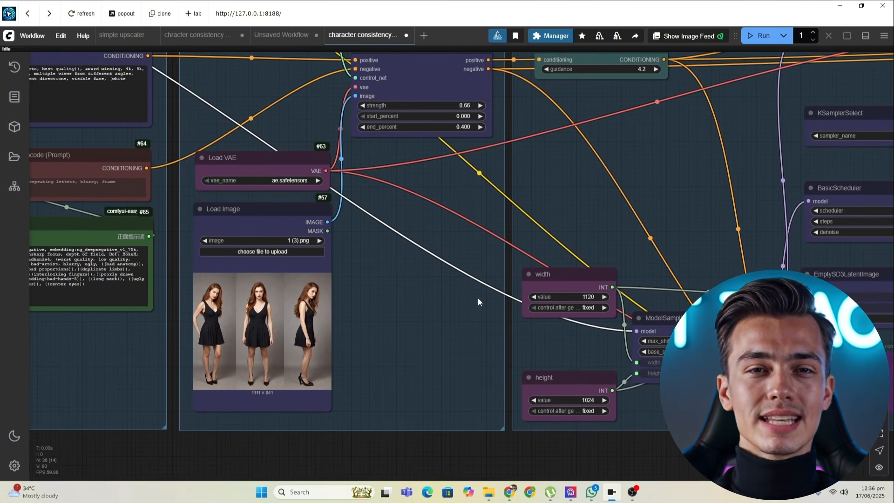
pyautogui.click(567, 291)
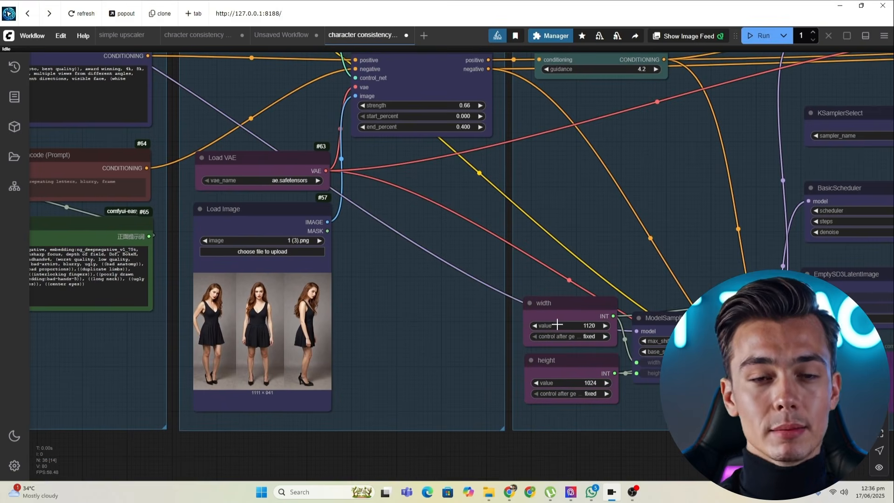
# Compare the width and height node values with the dimensions shown under the ControlNet group's pose image
pyautogui.scroll(1, 582, 342)
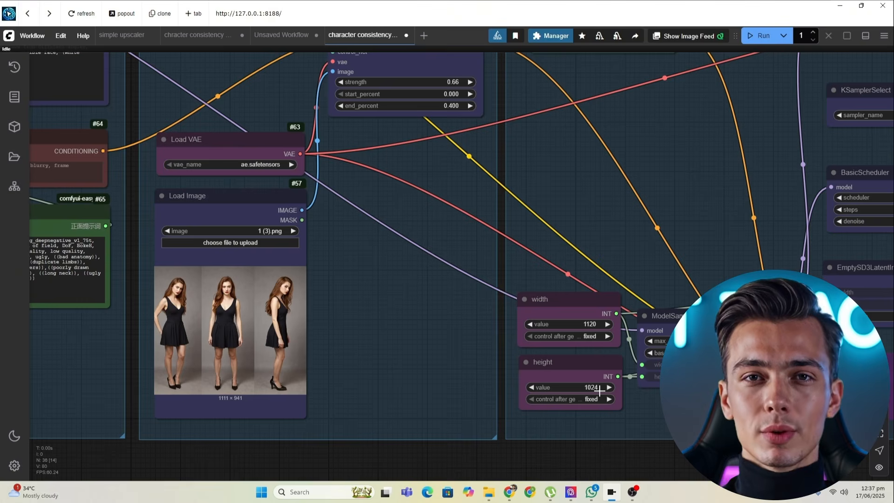
pyautogui.click(545, 311)
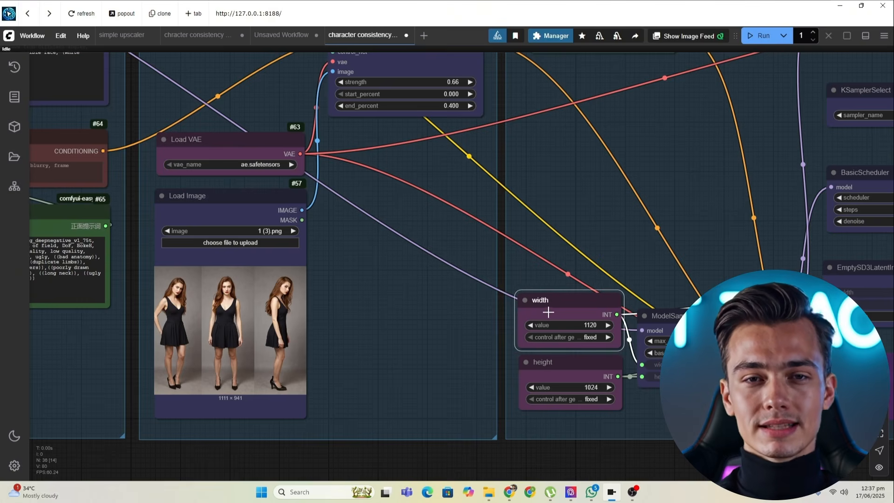
pyautogui.click(551, 362)
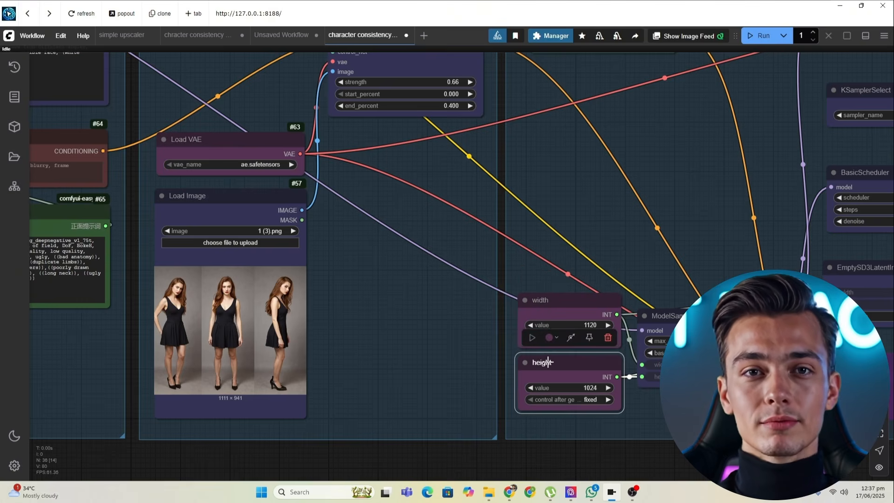
pyautogui.click(567, 313)
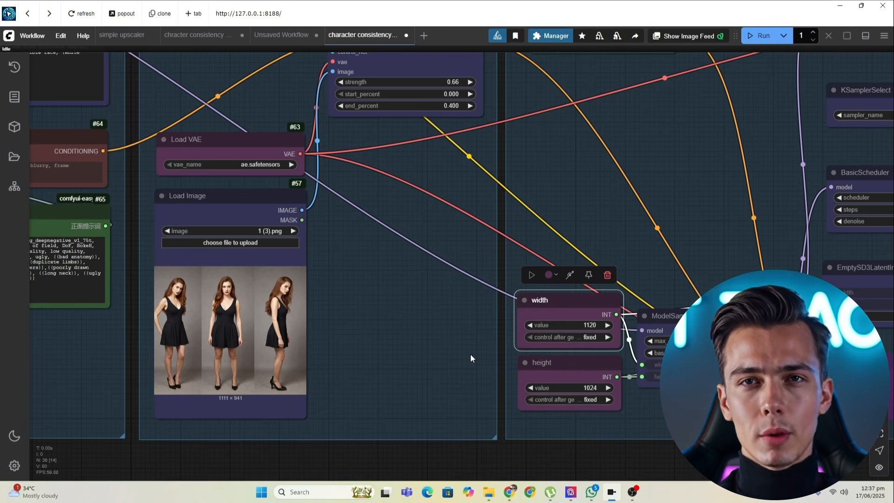
pyautogui.moveTo(477, 328); pyautogui.dragTo(497, 277)
pyautogui.scroll(1, 607, 285)
pyautogui.moveTo(608, 286); pyautogui.dragTo(612, 285)
pyautogui.moveTo(469, 294); pyautogui.dragTo(523, 296)
pyautogui.scroll(1, 487, 316)
pyautogui.moveTo(392, 312); pyautogui.dragTo(402, 309)
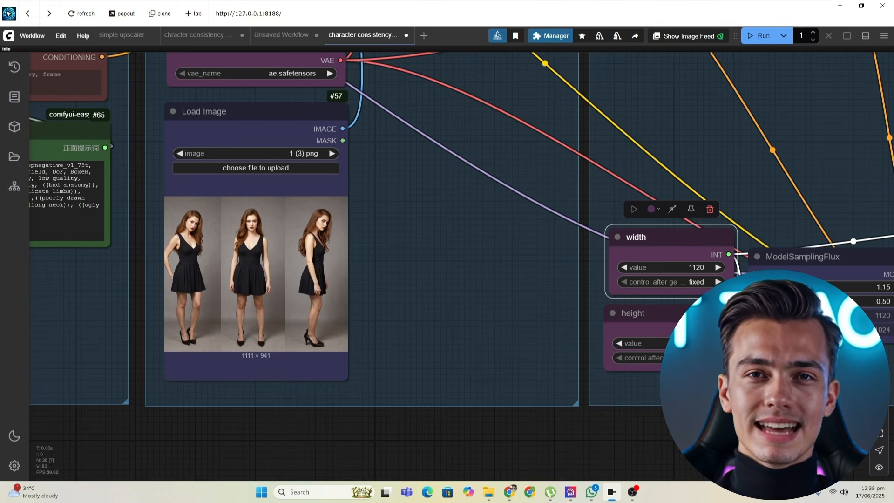
pyautogui.moveTo(660, 244); pyautogui.dragTo(654, 246)
pyautogui.click(227, 257)
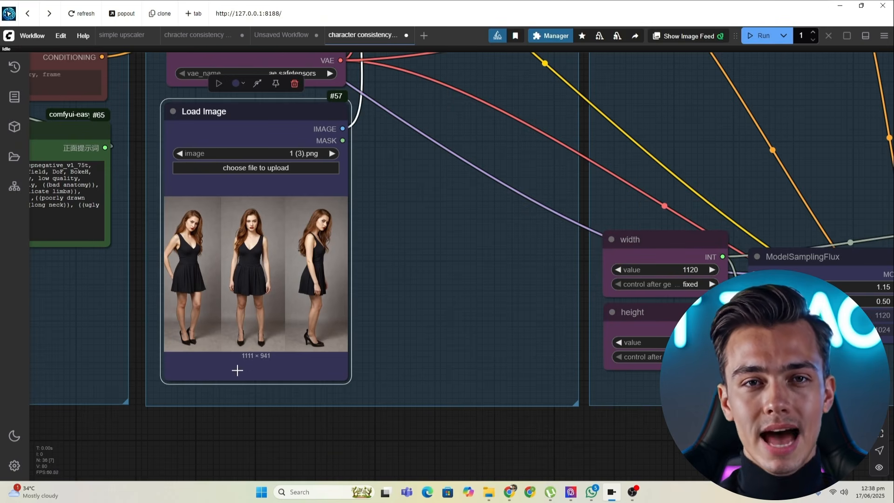
# Review the width and height nodes and the PuLID, Text and ControlNet groups of the workflow
pyautogui.click(679, 252)
pyautogui.click(655, 329)
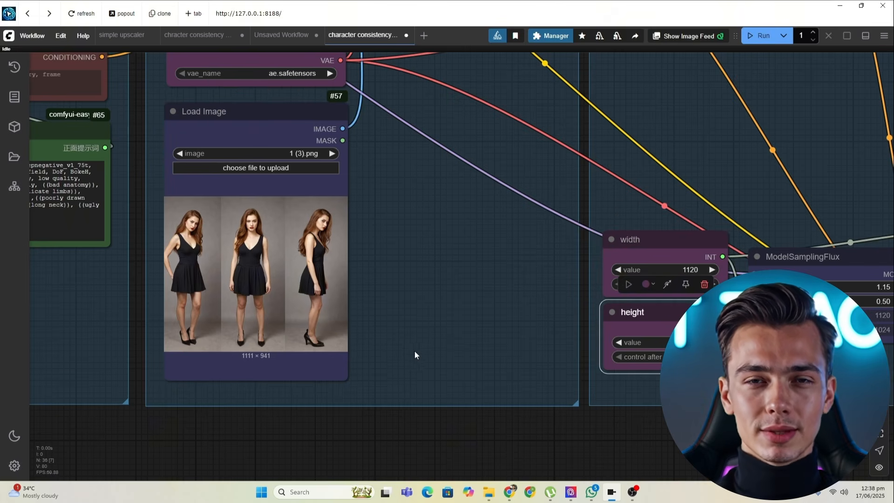
pyautogui.scroll(-3, 540, 368)
pyautogui.moveTo(538, 371); pyautogui.dragTo(528, 386)
pyautogui.moveTo(499, 356); pyautogui.dragTo(494, 388)
pyautogui.scroll(-3, 516, 367)
pyautogui.moveTo(502, 326); pyautogui.dragTo(582, 377)
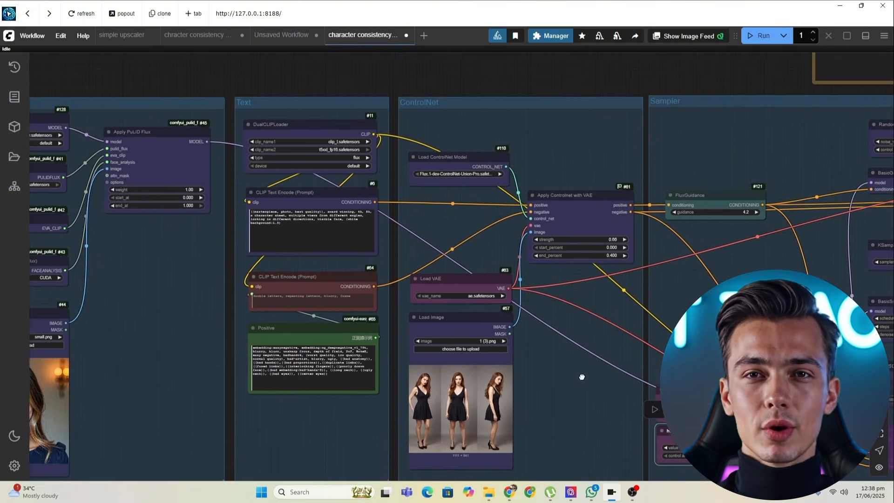
pyautogui.scroll(-2, 191, 304)
pyautogui.moveTo(231, 320); pyautogui.dragTo(273, 308)
pyautogui.scroll(2, 248, 336)
pyautogui.moveTo(249, 354); pyautogui.dragTo(270, 366)
pyautogui.scroll(-3, 270, 365)
pyautogui.moveTo(490, 320); pyautogui.dragTo(368, 303)
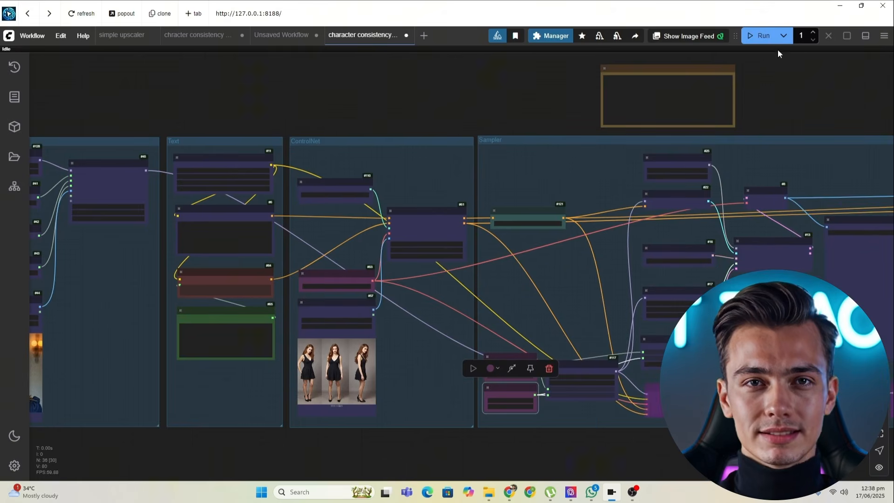
# Run the workflow and follow its progress through the Sampler group
pyautogui.click(754, 41)
pyautogui.moveTo(501, 303); pyautogui.dragTo(309, 276)
pyautogui.moveTo(412, 246); pyautogui.dragTo(319, 299)
pyautogui.scroll(4, 489, 348)
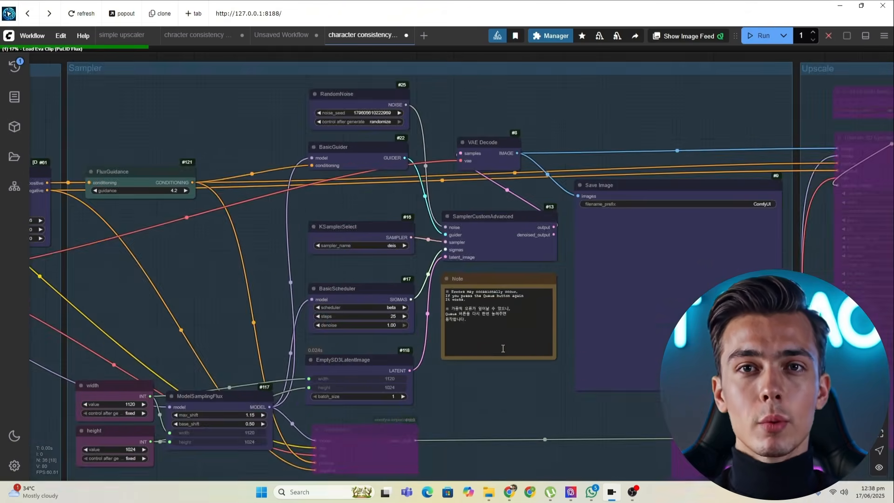
pyautogui.moveTo(487, 230); pyautogui.dragTo(491, 296)
pyautogui.moveTo(509, 238); pyautogui.dragTo(489, 223)
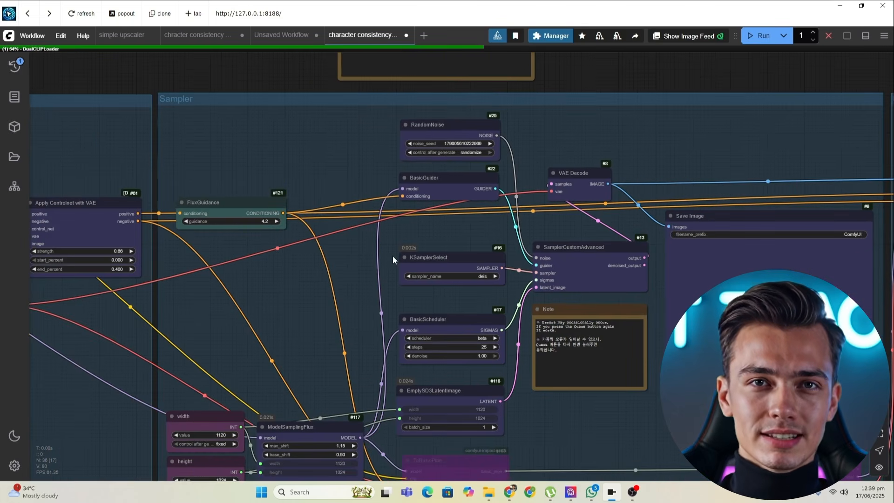
pyautogui.scroll(-3, 401, 277)
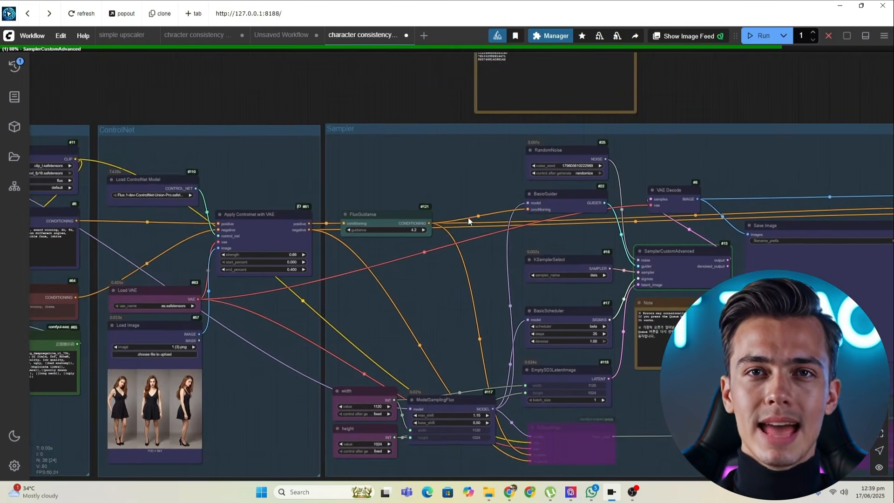
# Examine the RandomNoise node's seed settings and the list of seeds in the Note above the Sampler group
pyautogui.moveTo(468, 217); pyautogui.dragTo(334, 256)
pyautogui.scroll(3, 427, 201)
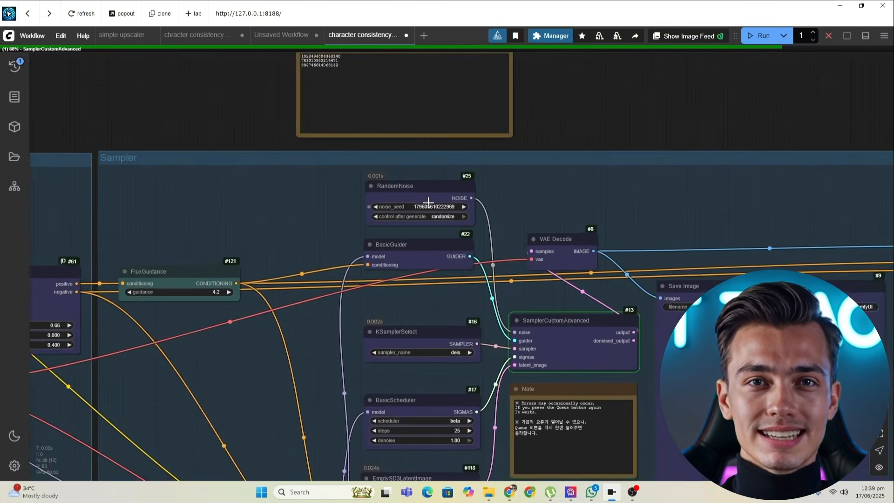
pyautogui.moveTo(398, 189); pyautogui.dragTo(370, 212)
pyautogui.scroll(3, 343, 212)
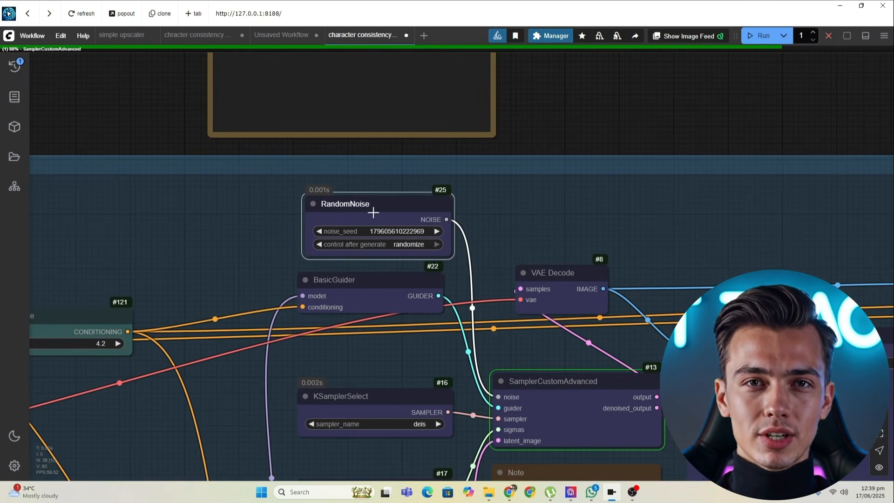
pyautogui.scroll(-2, 499, 249)
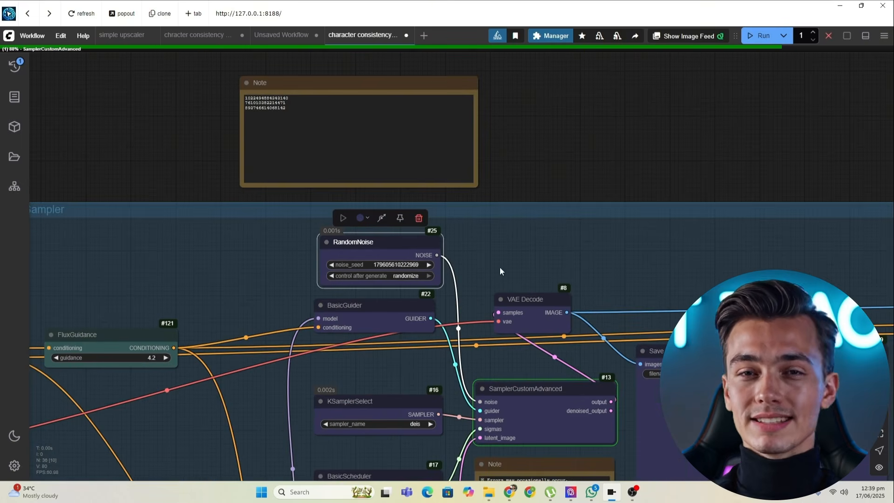
pyautogui.moveTo(681, 278); pyautogui.dragTo(598, 217)
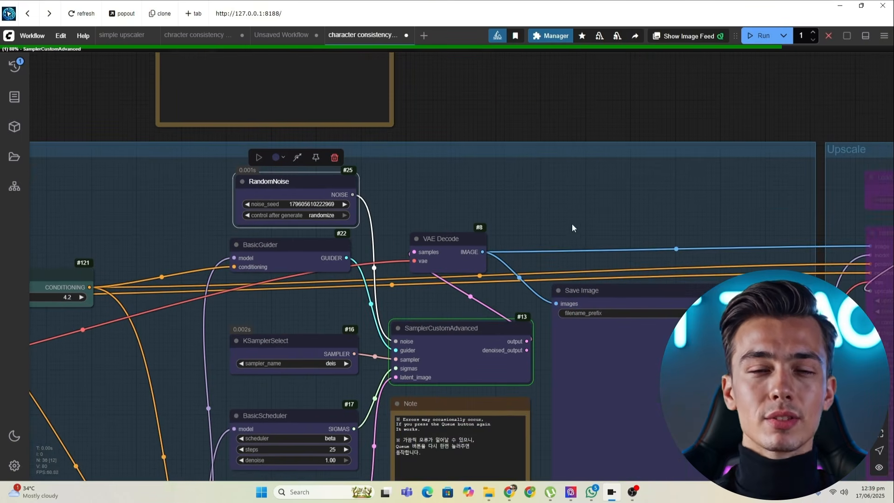
pyautogui.moveTo(480, 148); pyautogui.dragTo(602, 351)
pyautogui.scroll(5, 357, 247)
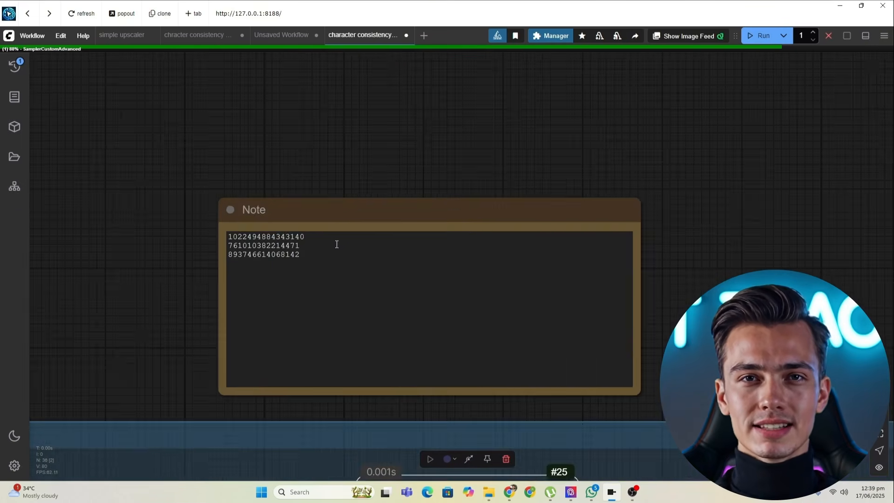
pyautogui.moveTo(312, 221); pyautogui.dragTo(305, 222)
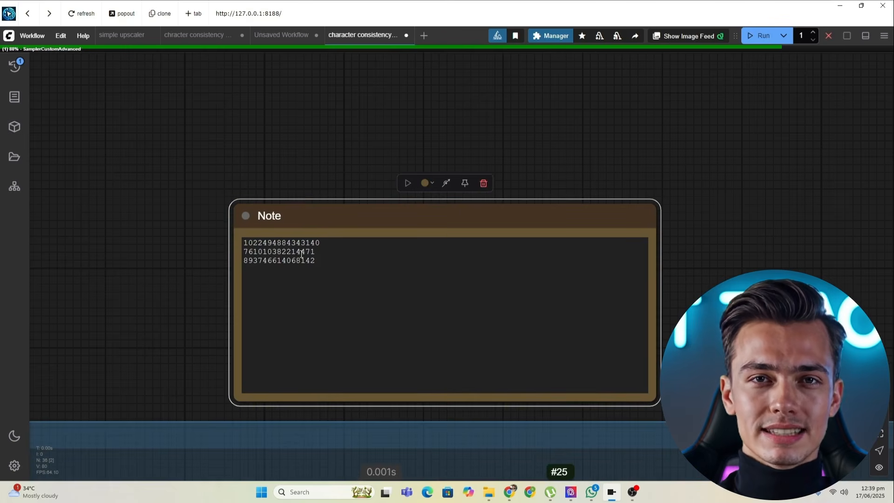
pyautogui.click(287, 244)
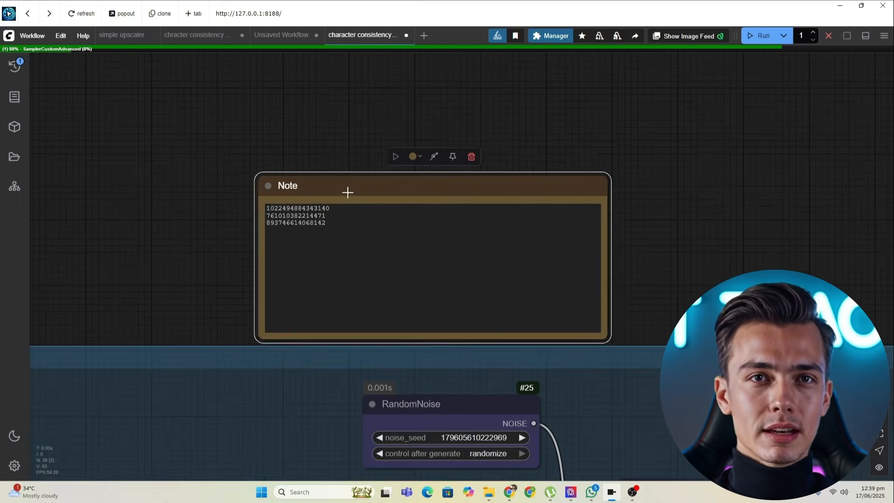
pyautogui.moveTo(348, 192)
pyautogui.mouseDown()
pyautogui.moveTo(364, 198)
pyautogui.moveTo(350, 196)
pyautogui.mouseUp()
pyautogui.scroll(-1, 661, 435)
pyautogui.scroll(-2, 669, 261)
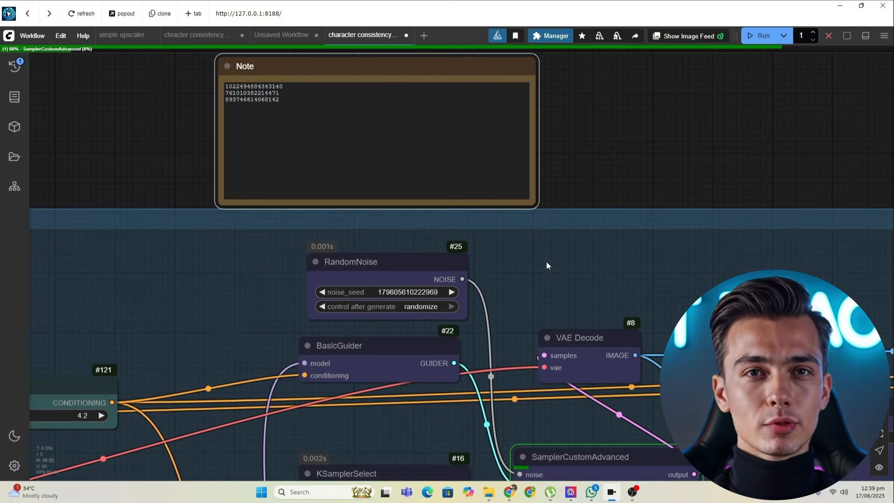
pyautogui.scroll(-1, 606, 274)
pyautogui.scroll(-1, 606, 280)
pyautogui.scroll(-2, 606, 279)
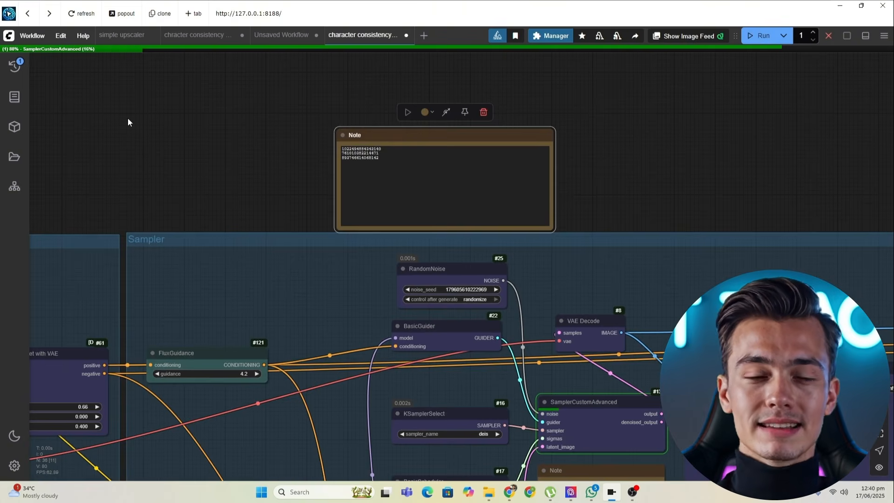
pyautogui.scroll(-3, 234, 244)
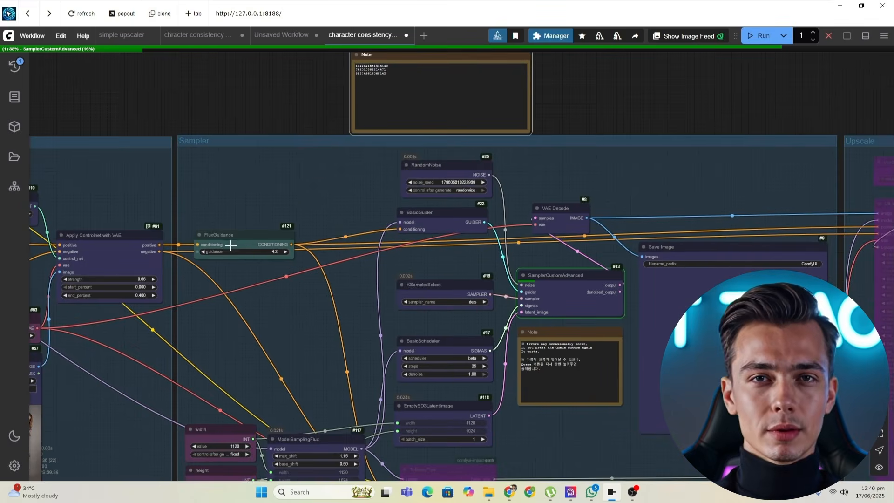
pyautogui.scroll(-3, 231, 246)
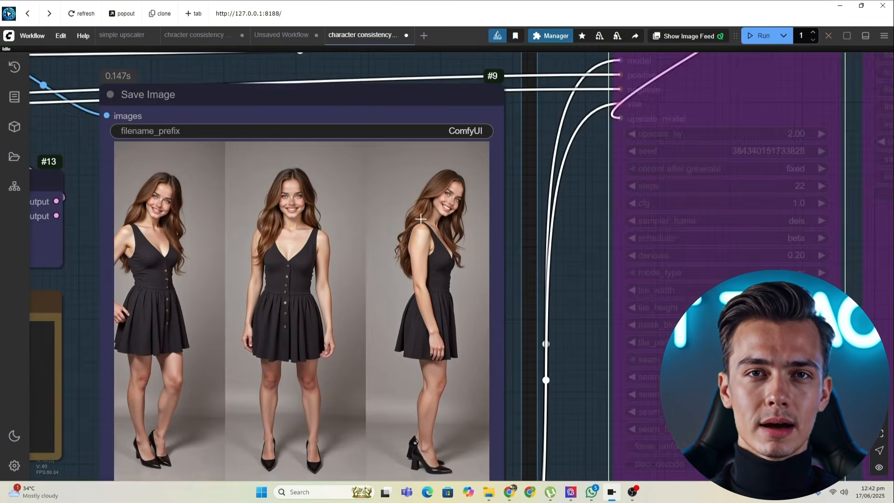
# Inspect the faces, hair and dress in all three views of the generated character in the Save Image node
pyautogui.scroll(3, 358, 240)
pyautogui.moveTo(359, 240); pyautogui.dragTo(375, 245)
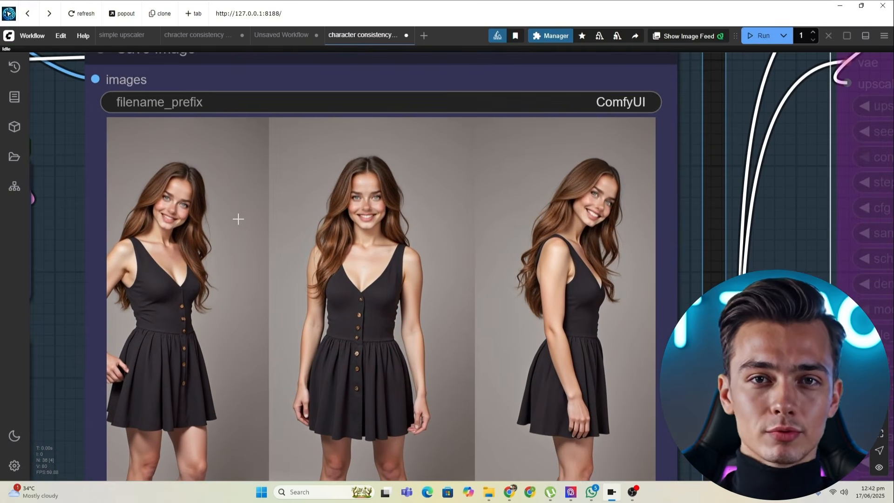
pyautogui.scroll(1, 238, 219)
pyautogui.moveTo(468, 270); pyautogui.dragTo(433, 266)
pyautogui.scroll(2, 632, 267)
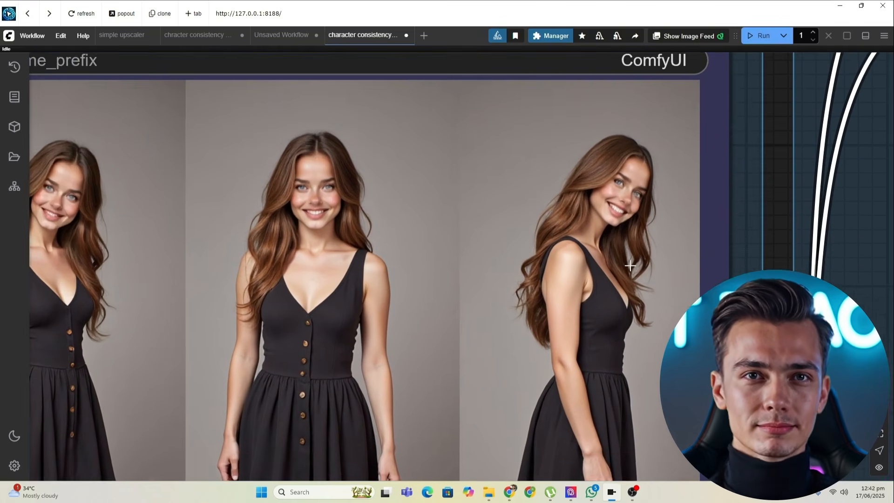
pyautogui.moveTo(632, 267); pyautogui.dragTo(525, 275)
pyautogui.scroll(-2, 513, 275)
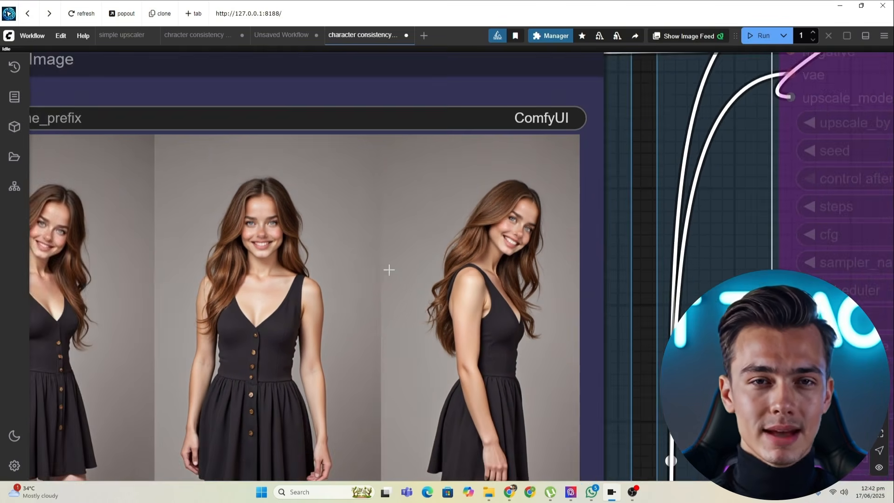
pyautogui.moveTo(390, 268); pyautogui.dragTo(629, 219)
pyautogui.scroll(-1, 629, 219)
pyautogui.scroll(-5, 589, 200)
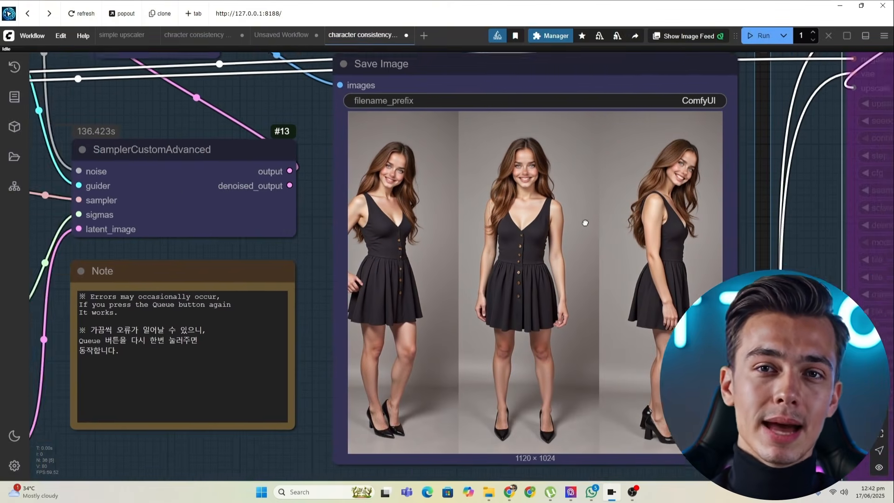
pyautogui.scroll(-2, 528, 229)
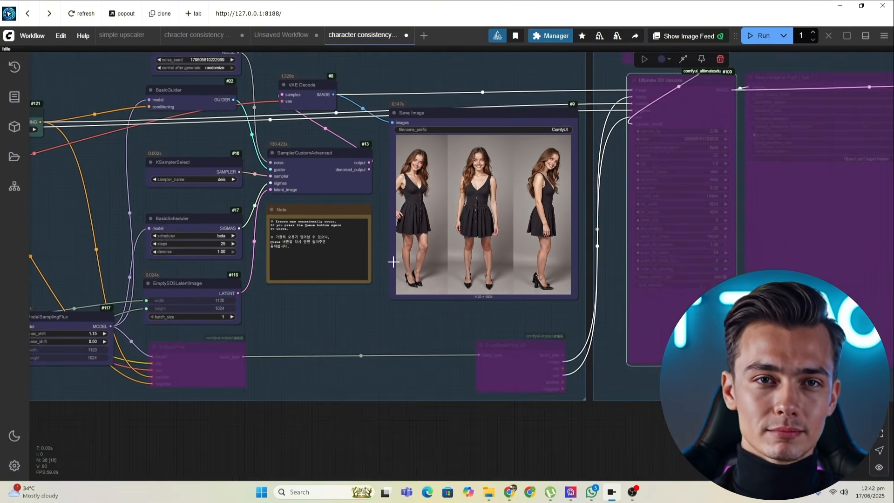
# Enable the bypassed ToBasicPipe and FromBasicPipe_v2 nodes at the lower edge of the Sampler group
pyautogui.moveTo(528, 228); pyautogui.dragTo(583, 210)
pyautogui.click(242, 396)
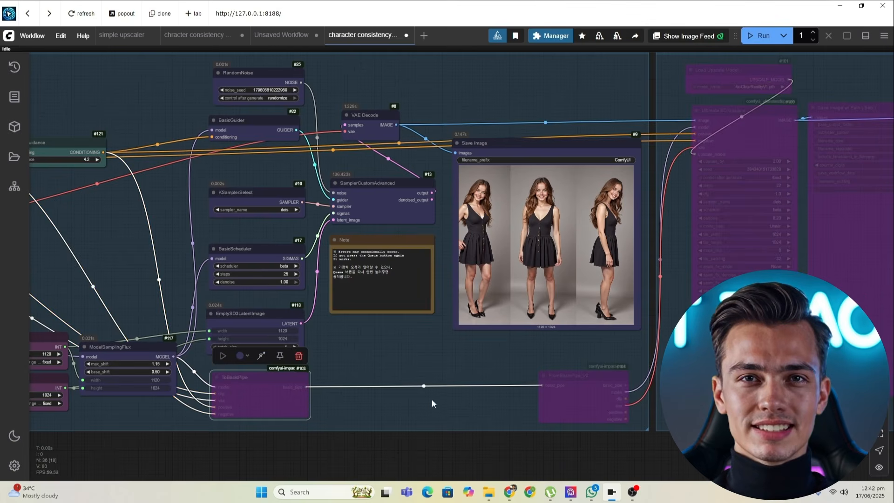
pyautogui.click(589, 385)
# Enable the bypassed Ultimate SD Upscale and Load Upscale Model nodes in the Upscale group
pyautogui.moveTo(658, 272); pyautogui.dragTo(353, 283)
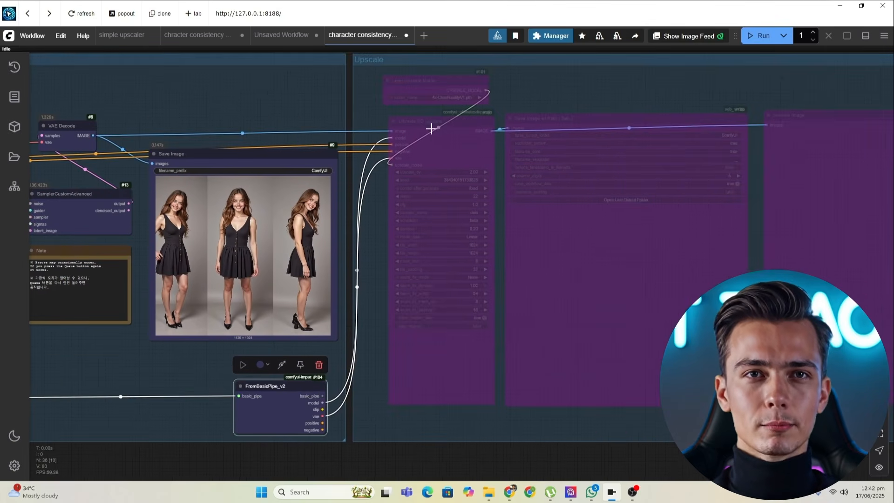
pyautogui.moveTo(432, 128); pyautogui.dragTo(439, 180)
pyautogui.click(439, 183)
pyautogui.hotkey('ctrl', 'b')
pyautogui.click(429, 133)
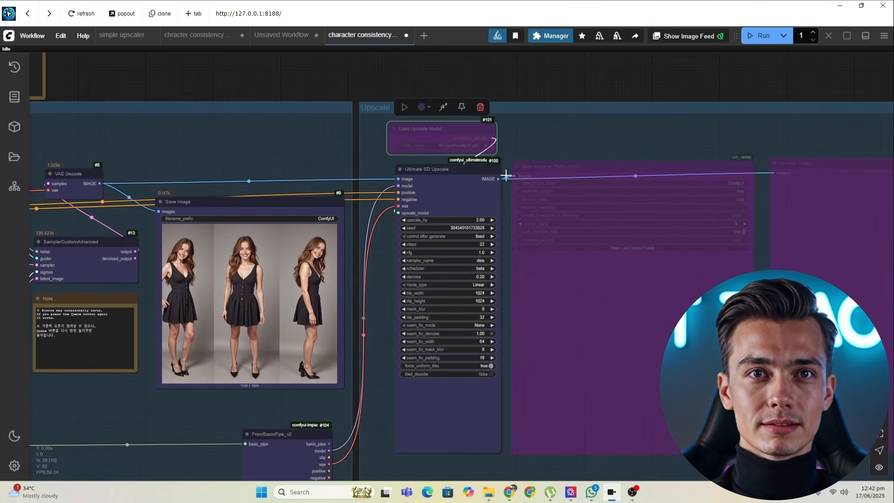
pyautogui.hotkey('ctrl', 'b')
# Enable the bypassed Save Image w/ Path and Preview Image nodes in the Upscale group
pyautogui.click(614, 171)
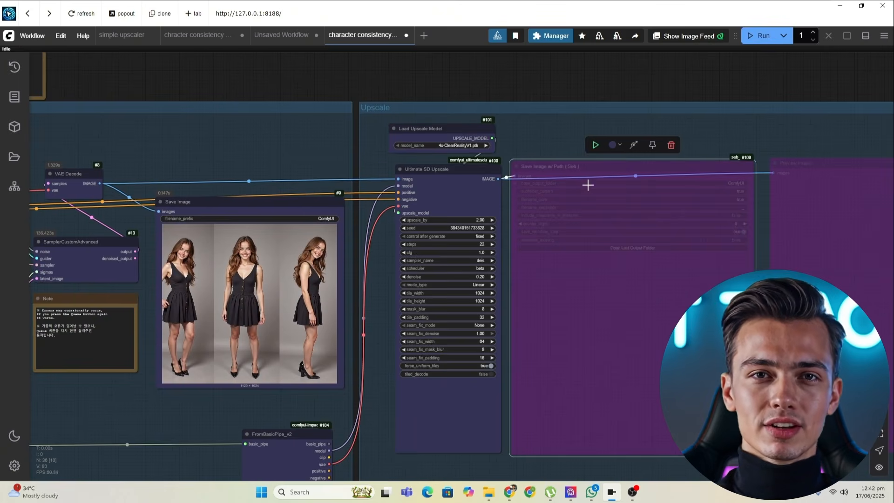
pyautogui.hotkey('ctrl', 'b')
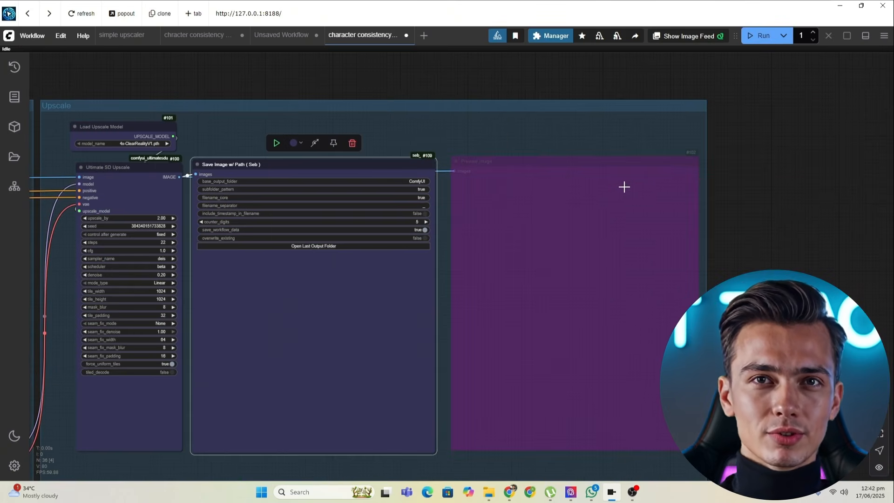
pyautogui.click(572, 177)
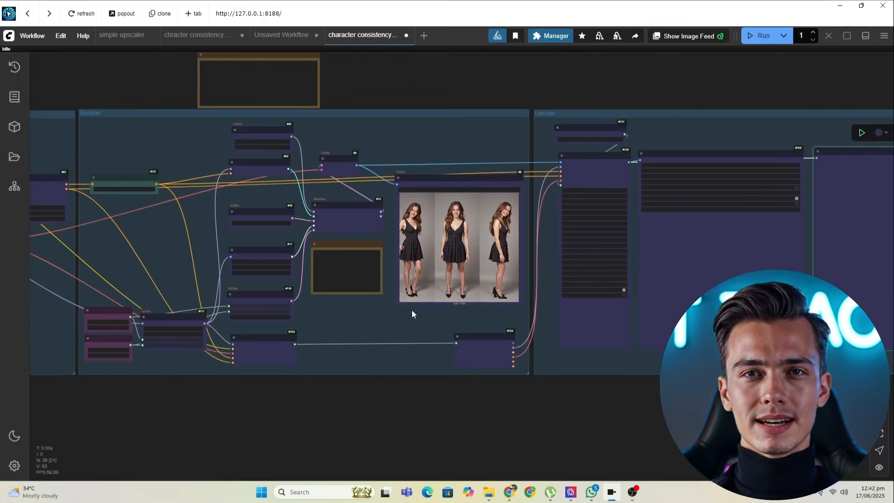
# Run the workflow again with the upscale nodes enabled
pyautogui.scroll(1, 411, 310)
pyautogui.scroll(-3, 359, 297)
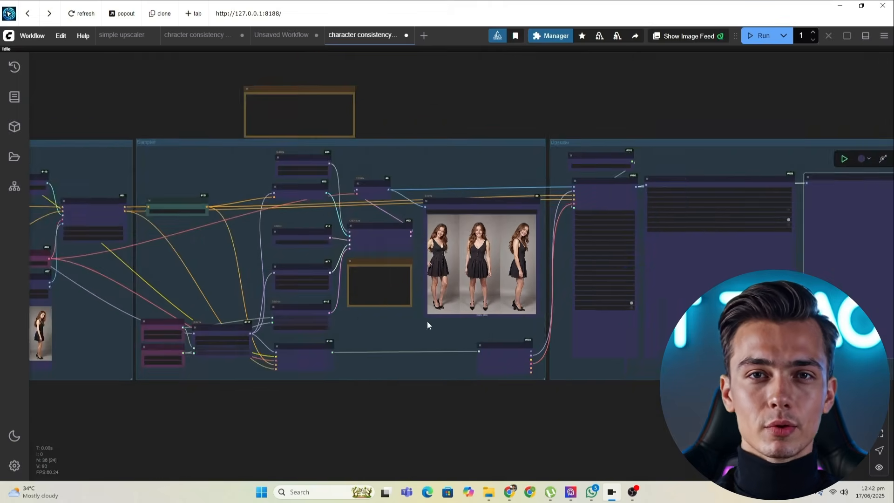
pyautogui.moveTo(428, 325); pyautogui.dragTo(595, 336)
pyautogui.scroll(-2, 515, 317)
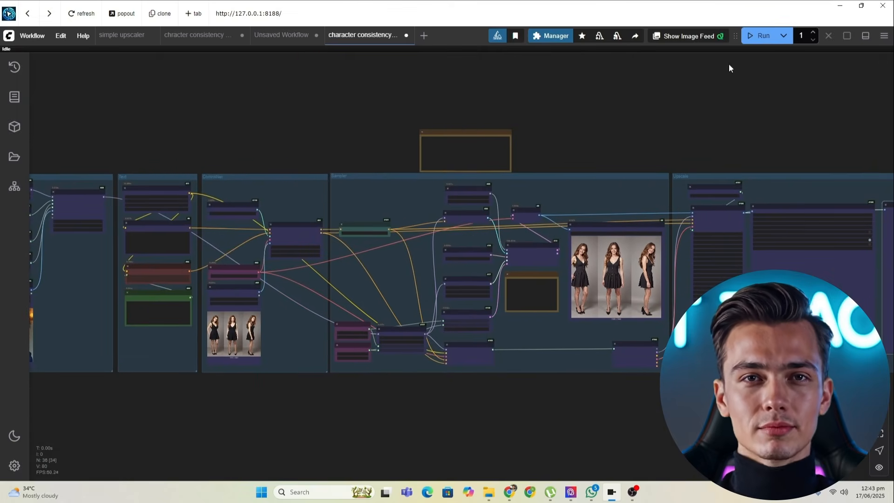
pyautogui.click(763, 36)
# Examine the new character image in the Save Image node and the progress of the Ultimate SD Upscale node
pyautogui.moveTo(586, 242); pyautogui.dragTo(365, 245)
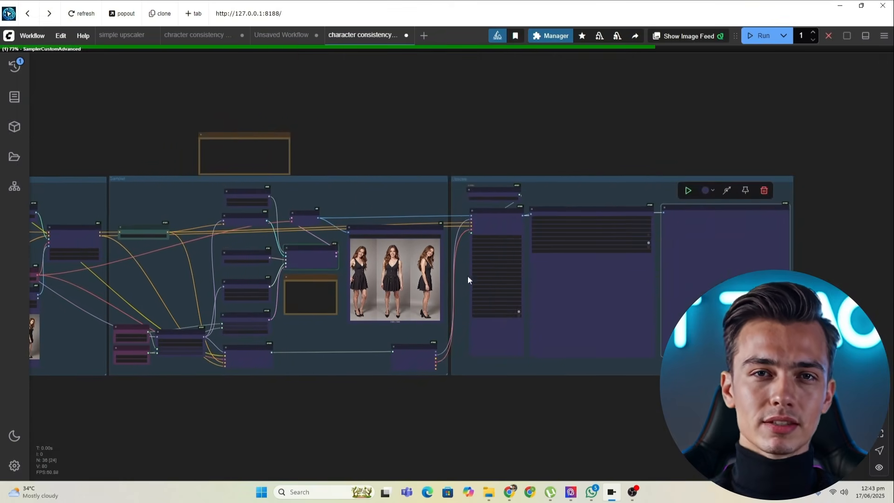
pyautogui.scroll(9, 468, 280)
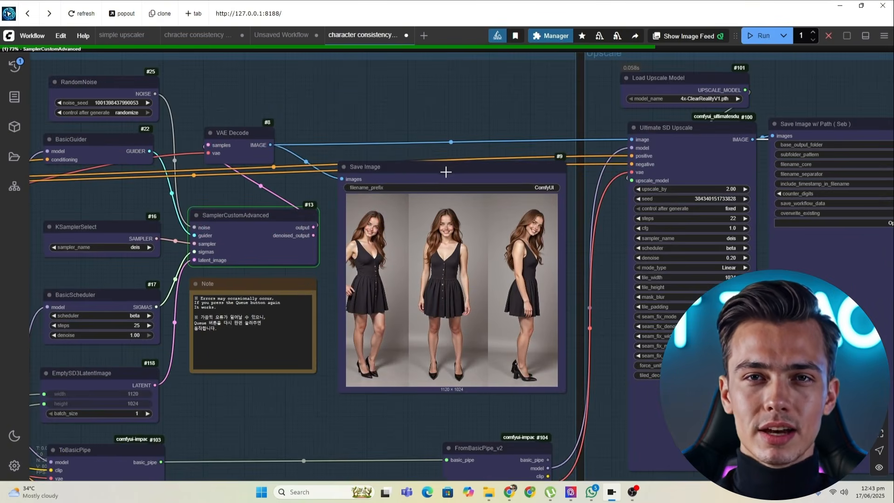
pyautogui.moveTo(446, 172); pyautogui.dragTo(439, 165)
pyautogui.scroll(1, 387, 191)
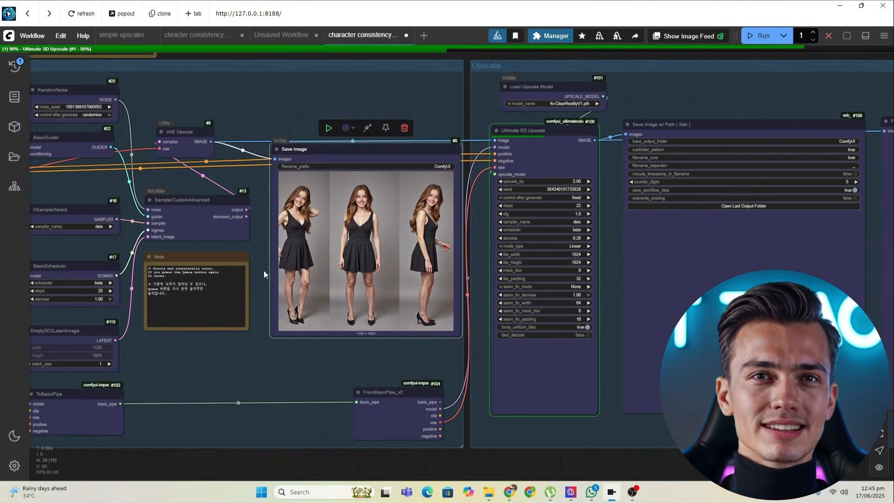
pyautogui.scroll(3, 319, 229)
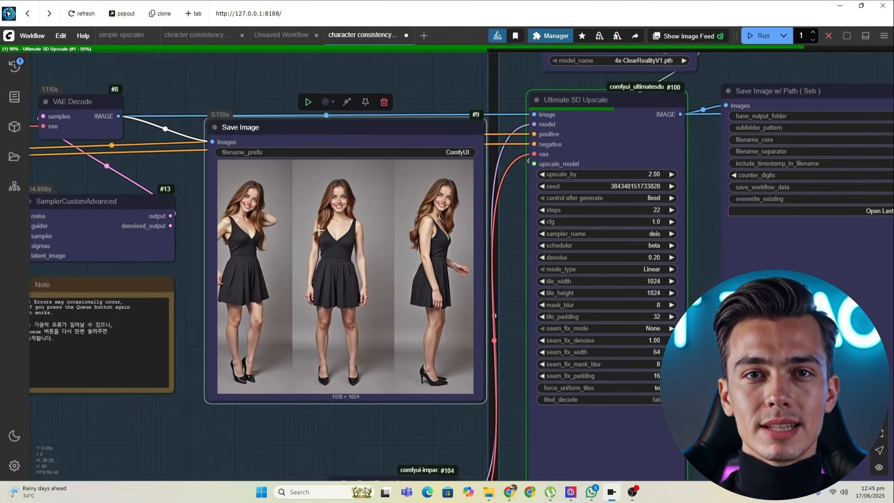
pyautogui.scroll(-3, 394, 197)
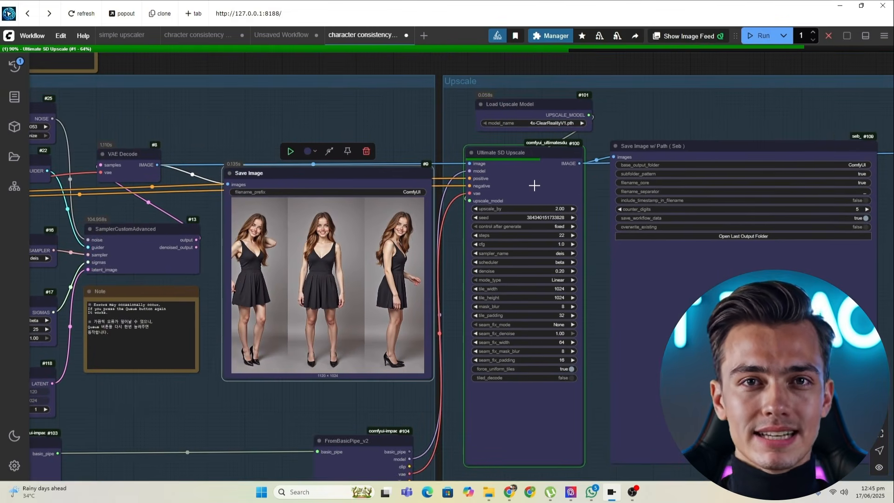
# Compare the generated three-view character in the Save Image node with the pose reference in the ControlNet group's Load Image node
pyautogui.moveTo(534, 186); pyautogui.dragTo(538, 184)
pyautogui.scroll(4, 376, 272)
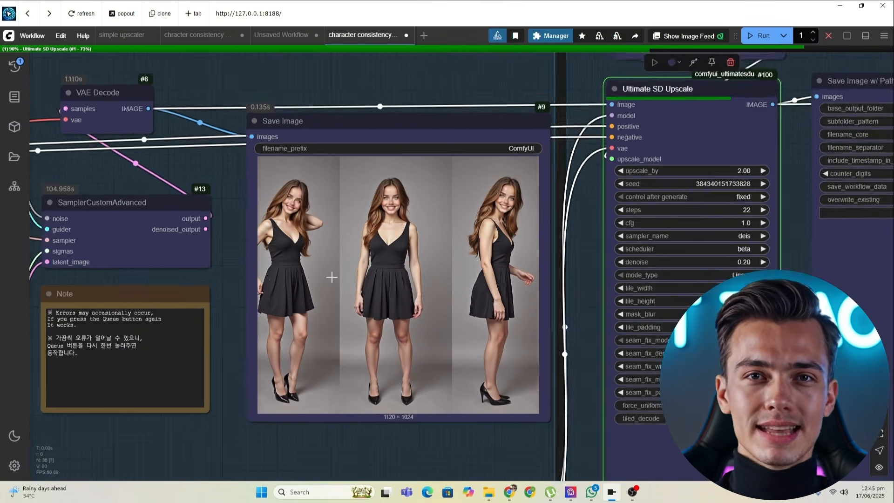
pyautogui.scroll(-1, 332, 277)
pyautogui.moveTo(332, 277); pyautogui.dragTo(361, 253)
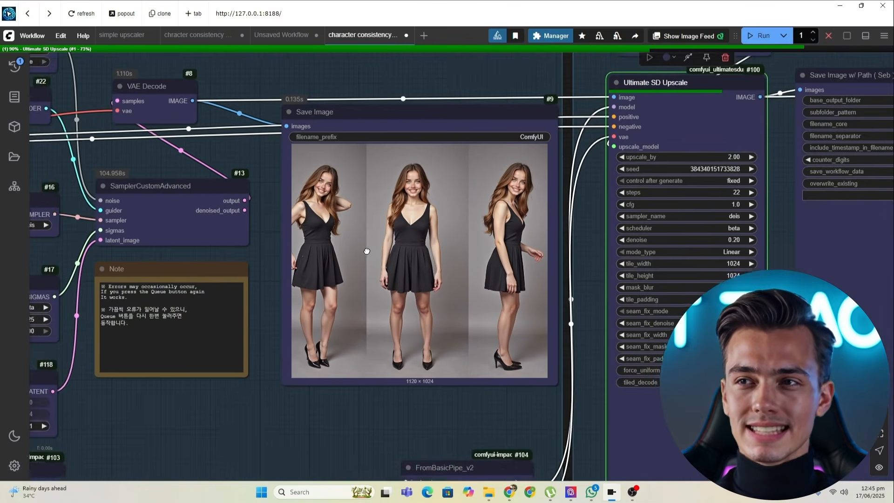
pyautogui.scroll(-2, 366, 248)
pyautogui.moveTo(200, 370); pyautogui.dragTo(337, 333)
pyautogui.scroll(1, 337, 333)
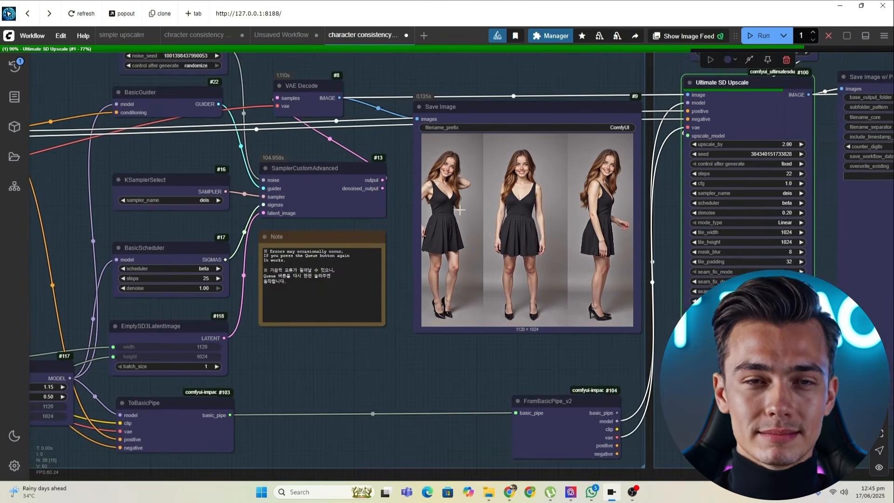
pyautogui.scroll(-2, 338, 333)
pyautogui.scroll(3, 443, 208)
pyautogui.scroll(-3, 443, 208)
pyautogui.moveTo(458, 251); pyautogui.dragTo(837, 189)
pyautogui.moveTo(256, 289); pyautogui.dragTo(515, 287)
pyautogui.scroll(3, 275, 284)
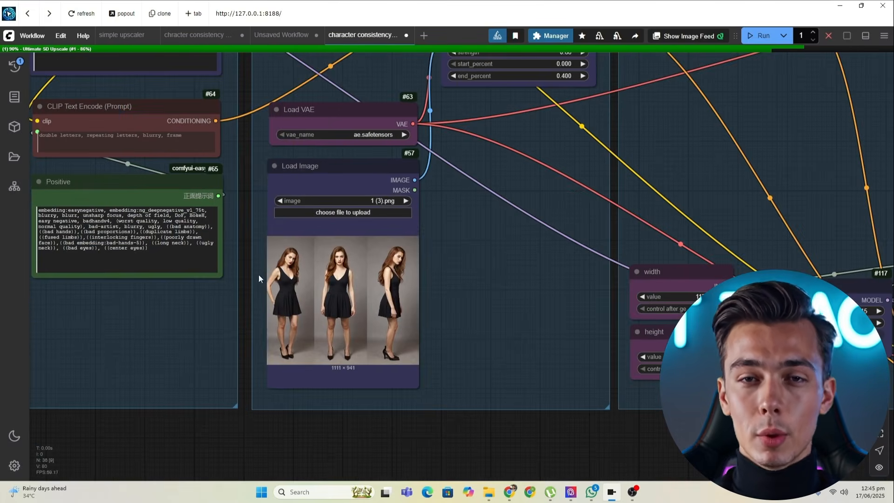
# Review the generated image's framing again and examine the width and height nodes beside ModelSamplingFlux
pyautogui.scroll(-4, 282, 304)
pyautogui.moveTo(847, 163); pyautogui.dragTo(261, 207)
pyautogui.scroll(1, 387, 194)
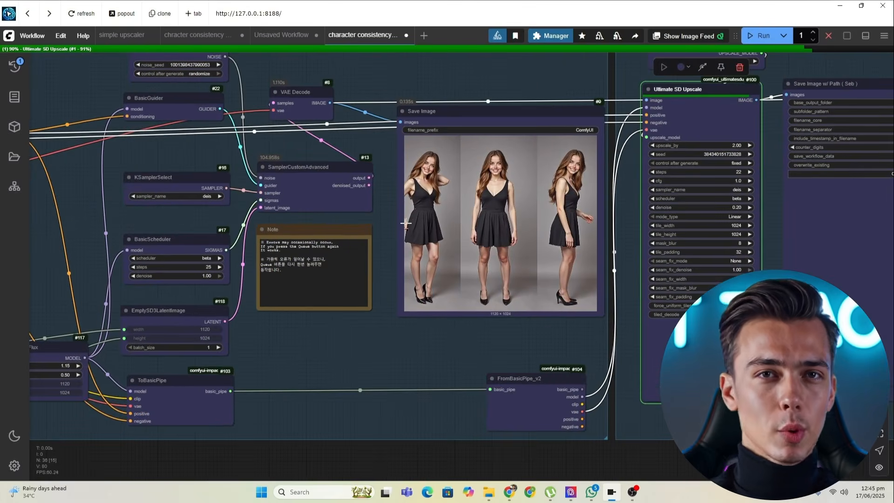
pyautogui.scroll(-2, 409, 280)
pyautogui.scroll(-2, 340, 343)
pyautogui.scroll(5, 419, 340)
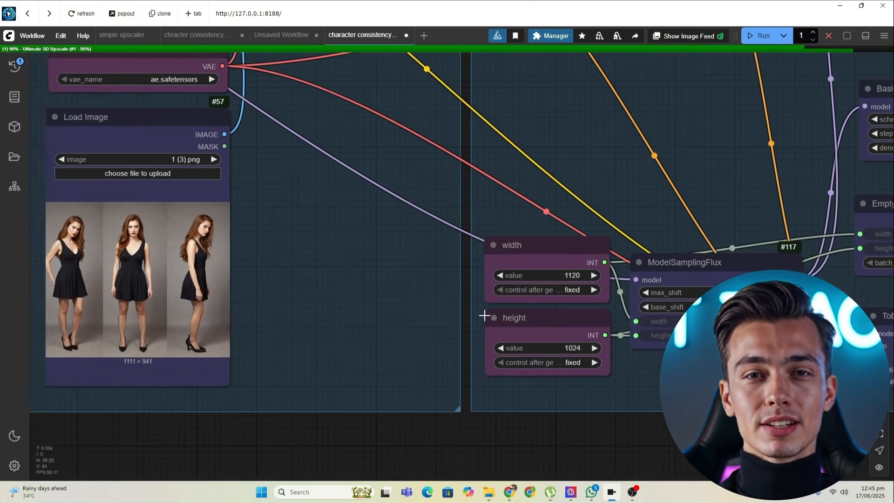
pyautogui.click(492, 259)
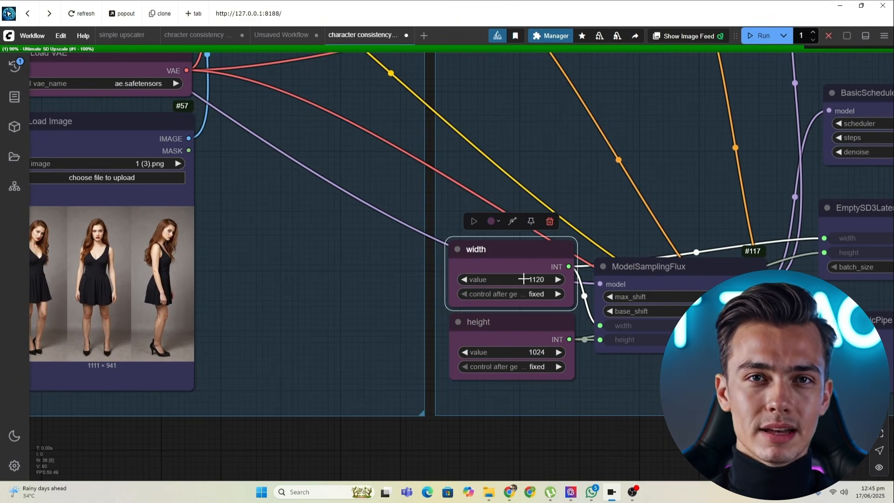
pyautogui.moveTo(375, 329); pyautogui.dragTo(407, 306)
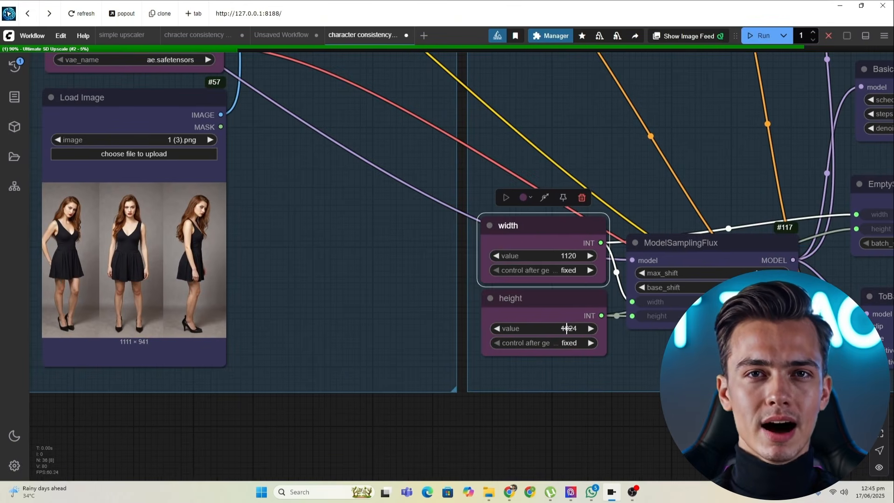
pyautogui.click(567, 328)
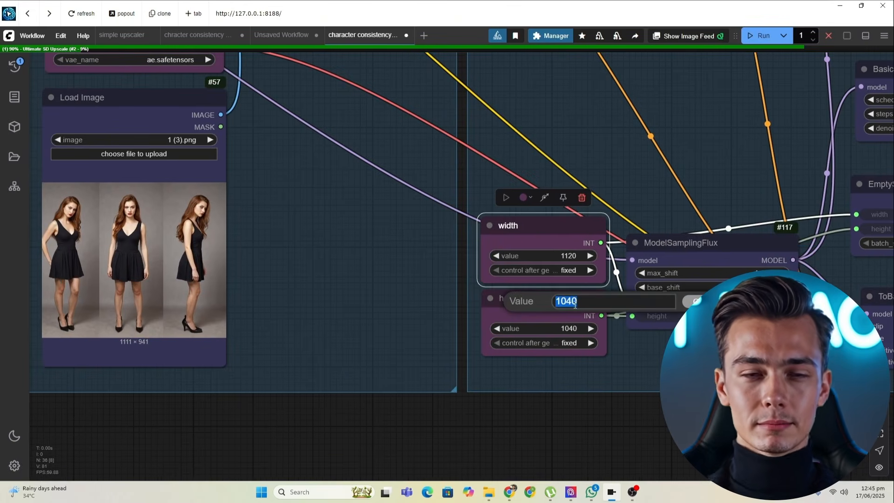
pyautogui.click(643, 373)
pyautogui.moveTo(573, 329); pyautogui.dragTo(568, 329)
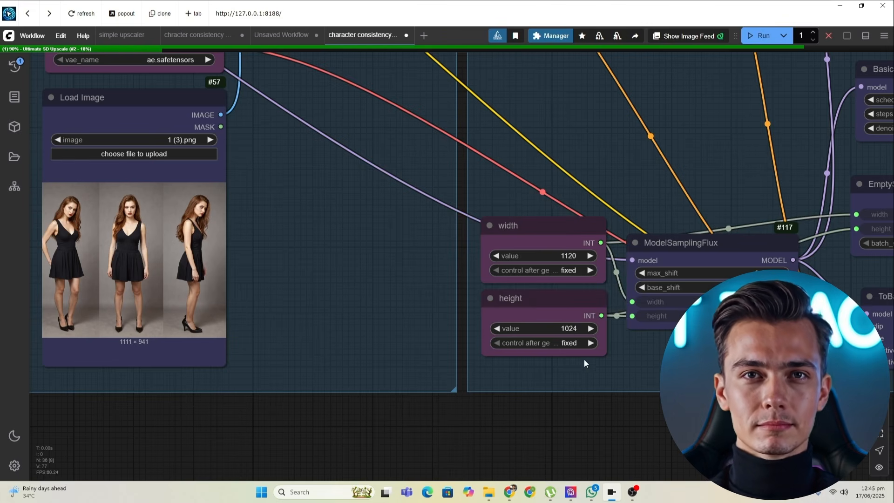
# Set the value of the height node to 924
pyautogui.click(568, 330)
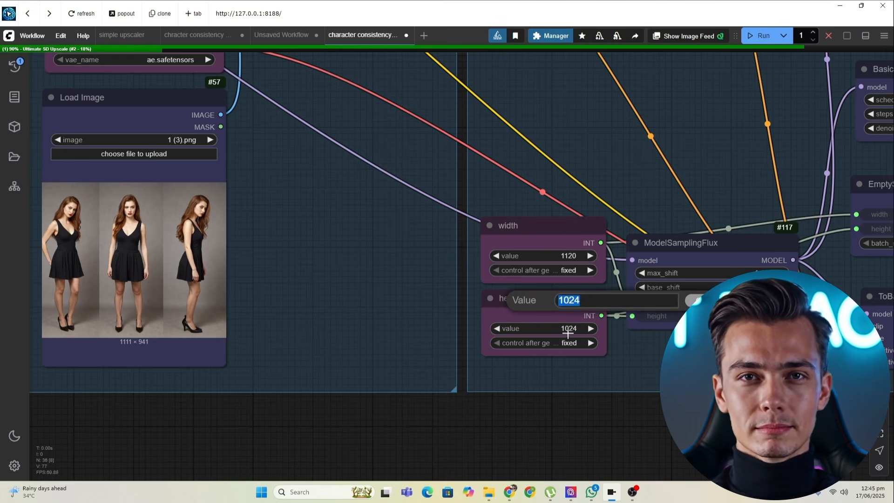
pyautogui.click(562, 301)
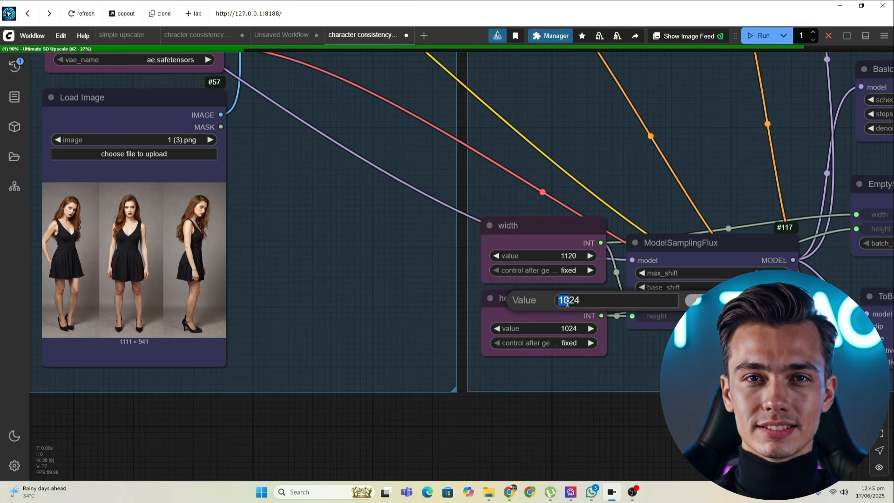
pyautogui.write('9')
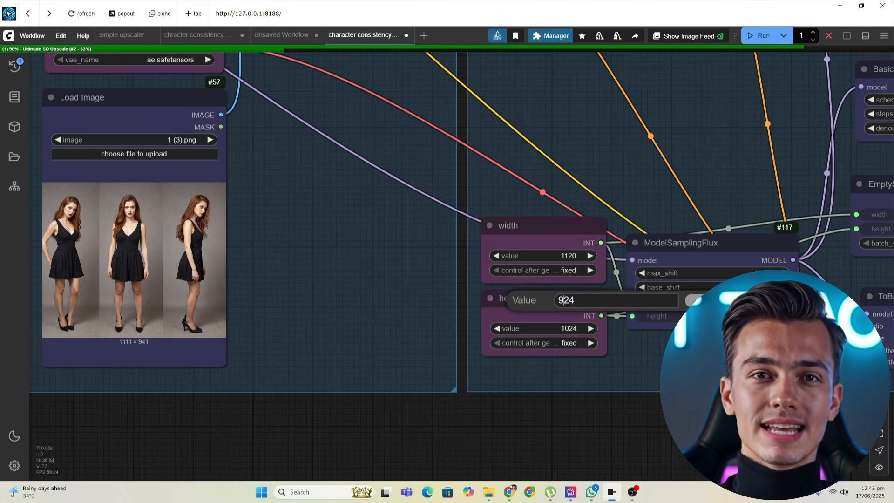
pyautogui.press('Return')
# Cancel the generation in progress and run the workflow again with the new height
pyautogui.scroll(-10, 579, 401)
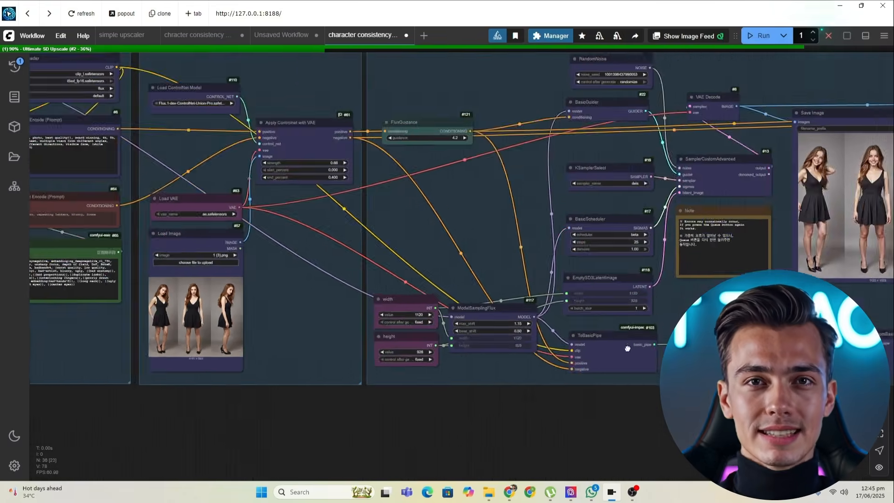
pyautogui.scroll(5, 90, 88)
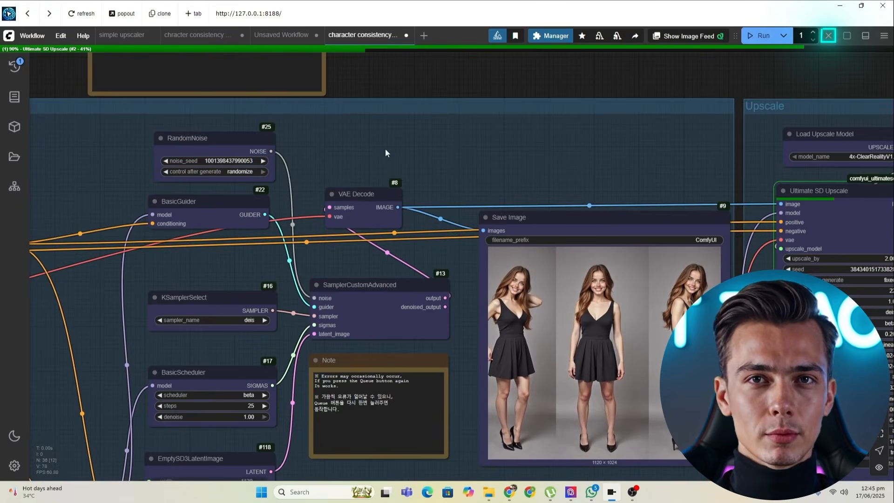
pyautogui.scroll(-5, 385, 153)
pyautogui.scroll(6, 329, 328)
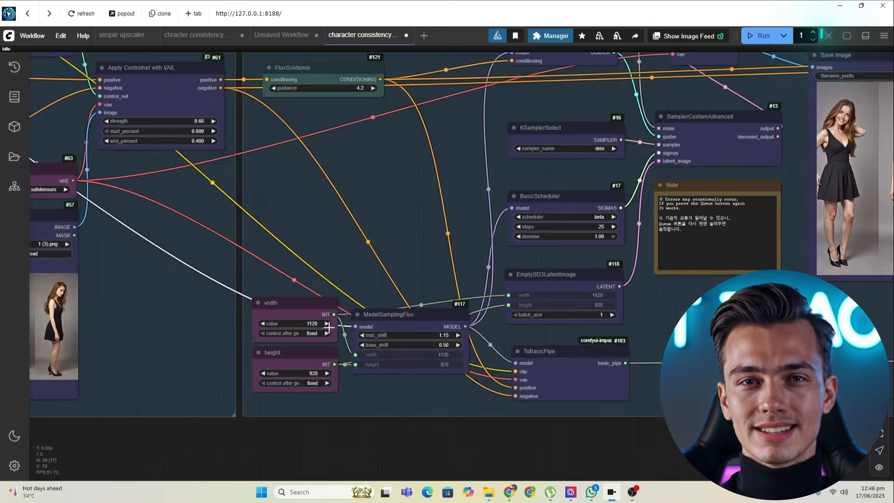
pyautogui.moveTo(329, 327); pyautogui.dragTo(124, 348)
pyautogui.click(760, 37)
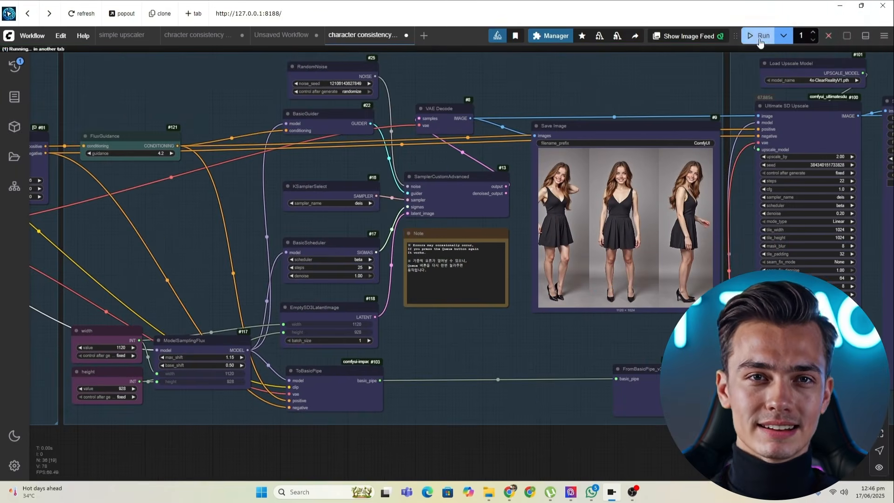
# Examine the new three-view character image in the Save Image node and the progress of the Ultimate SD Upscale node
pyautogui.moveTo(315, 289); pyautogui.dragTo(351, 309)
pyautogui.scroll(1, 419, 288)
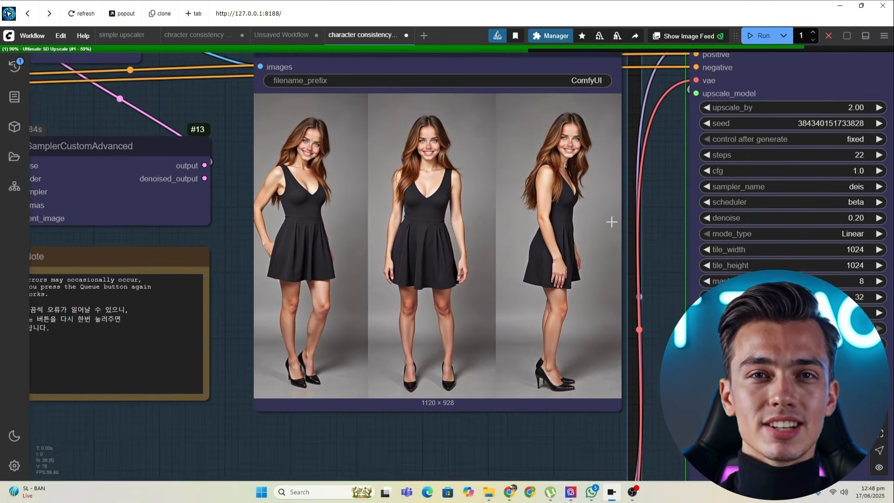
pyautogui.scroll(-5, 612, 221)
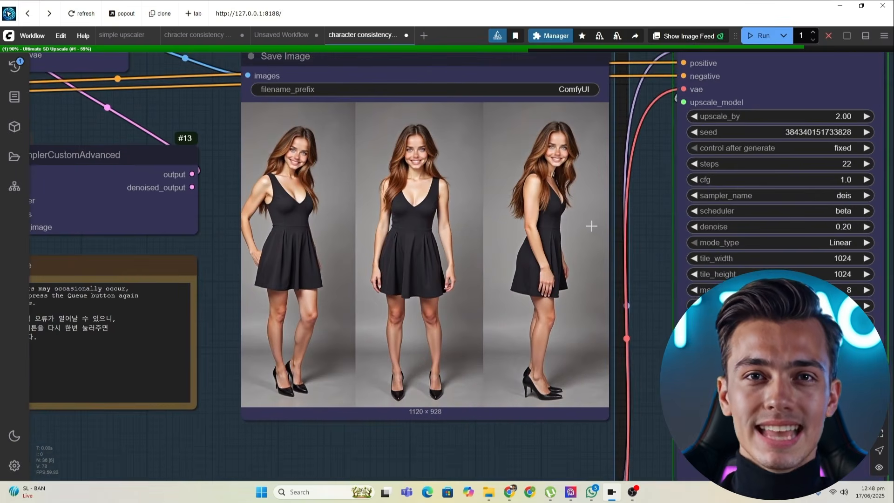
pyautogui.scroll(2, 471, 193)
pyautogui.scroll(-2, 471, 192)
pyautogui.moveTo(439, 195); pyautogui.dragTo(454, 193)
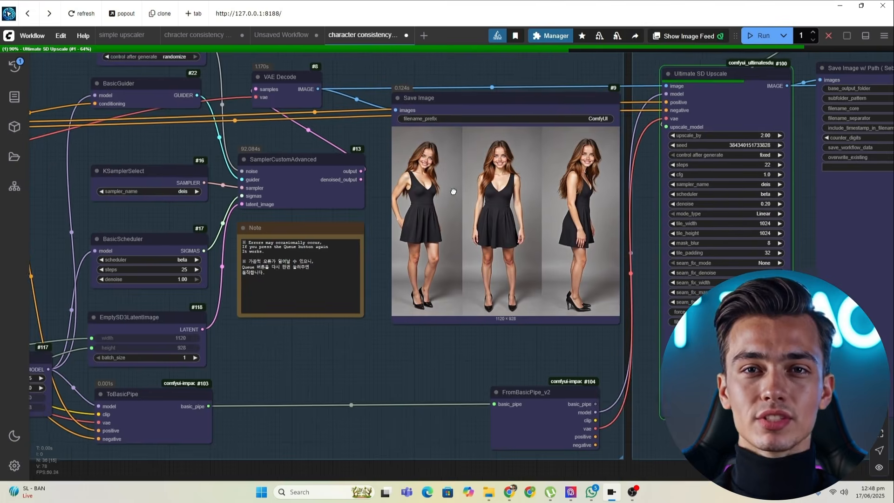
pyautogui.moveTo(418, 197); pyautogui.dragTo(382, 197)
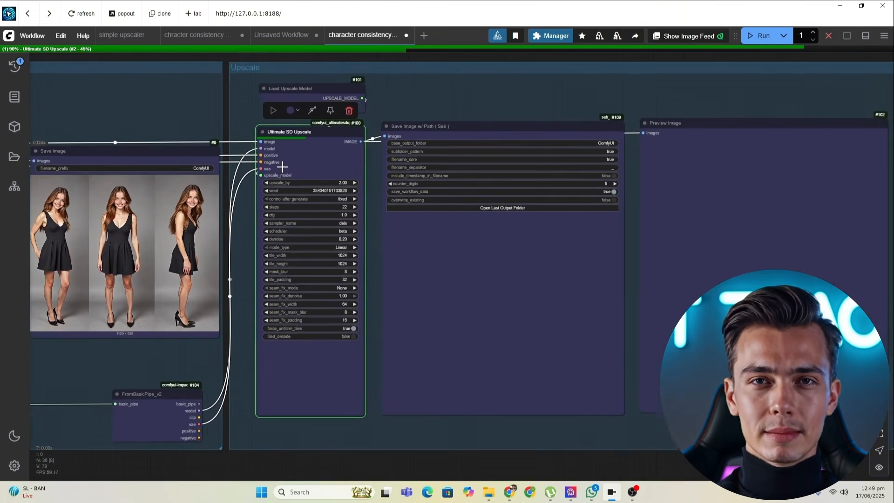
pyautogui.scroll(2, 285, 172)
pyautogui.scroll(-2, 297, 172)
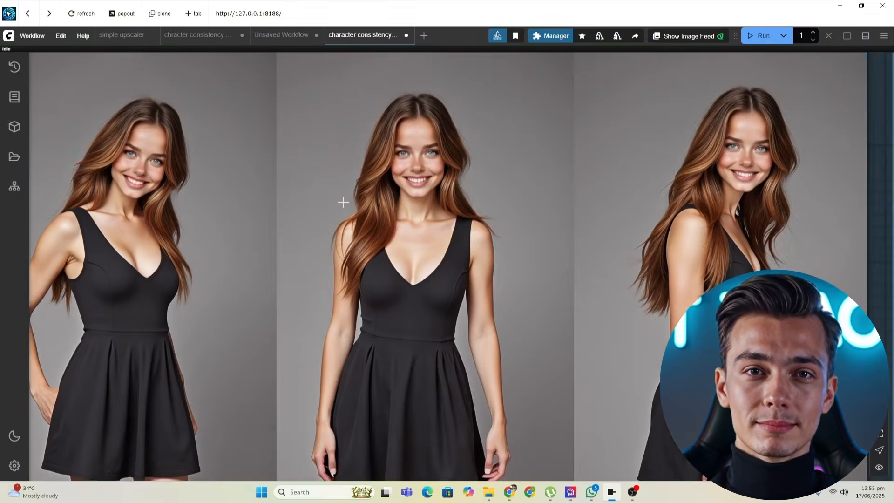
# Compare the upscaled character sheet in the Preview Image node with the original output in the Save Image node
pyautogui.scroll(-2, 408, 178)
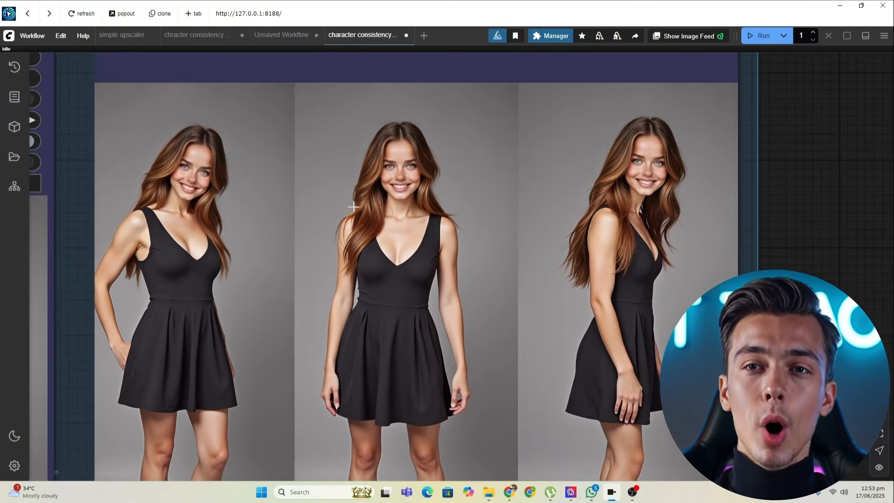
pyautogui.scroll(2, 408, 178)
pyautogui.scroll(-3, 408, 178)
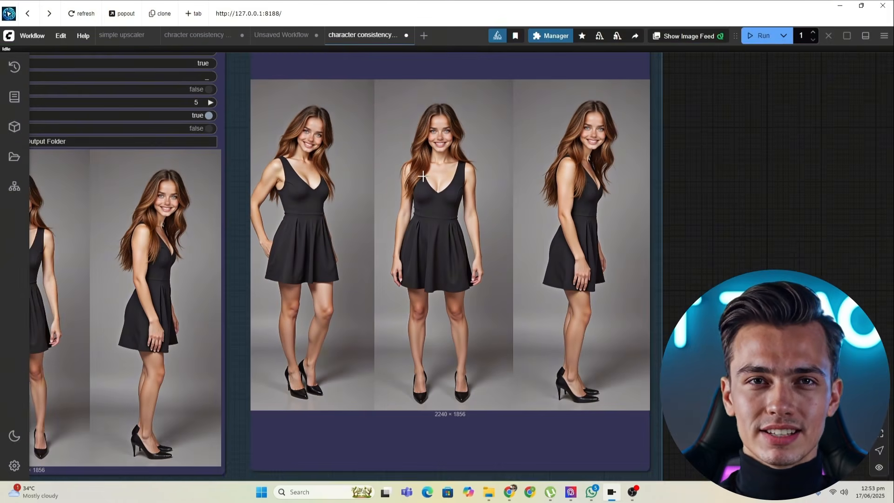
pyautogui.scroll(2, 423, 177)
pyautogui.scroll(-5, 412, 190)
pyautogui.moveTo(428, 206); pyautogui.dragTo(764, 242)
pyautogui.moveTo(229, 232); pyautogui.dragTo(632, 267)
pyautogui.scroll(10, 485, 243)
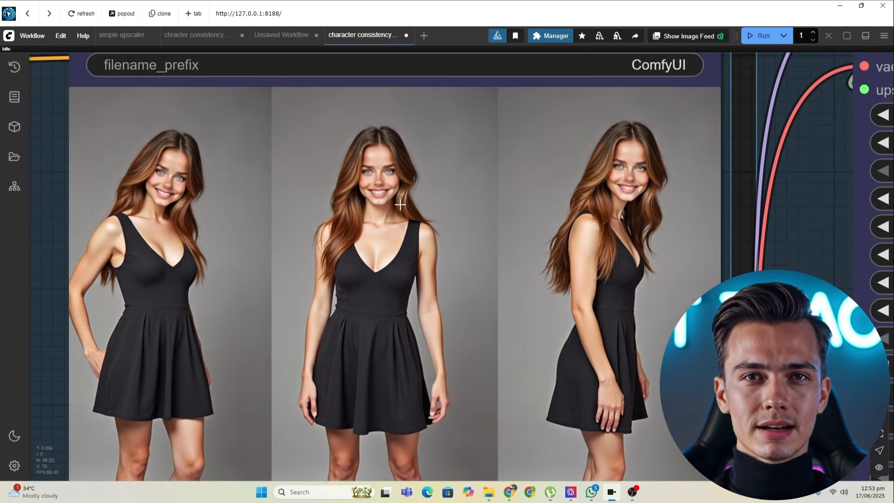
pyautogui.scroll(-3, 400, 204)
pyautogui.scroll(-4, 459, 215)
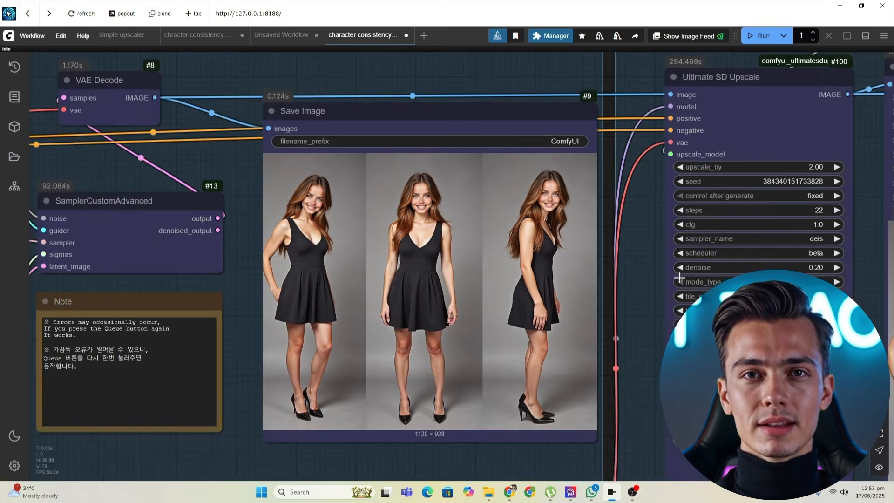
pyautogui.moveTo(679, 278); pyautogui.dragTo(298, 258)
pyautogui.moveTo(610, 268); pyautogui.dragTo(228, 229)
pyautogui.moveTo(764, 240); pyautogui.dragTo(379, 276)
pyautogui.scroll(1, 376, 229)
pyautogui.scroll(2, 375, 228)
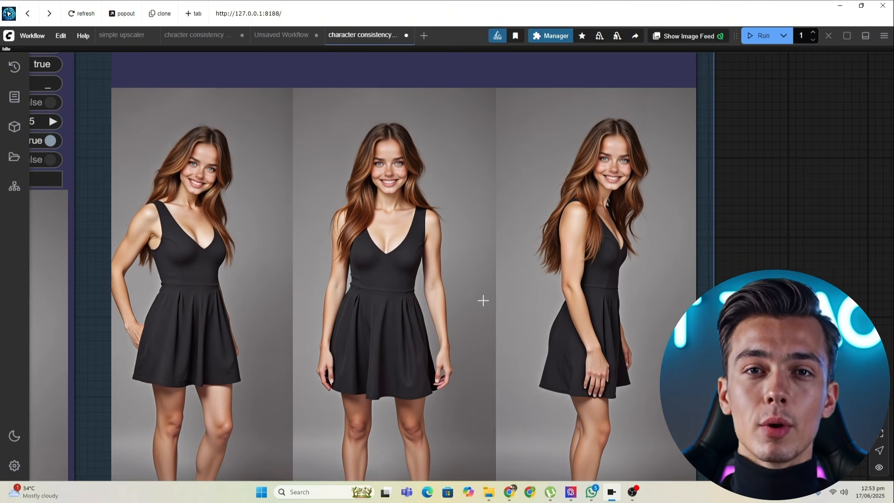
# Review the whole workflow across the GGUF PuLID, Text, ControlNet, Sampler and Upscale groups
pyautogui.scroll(-3, 484, 301)
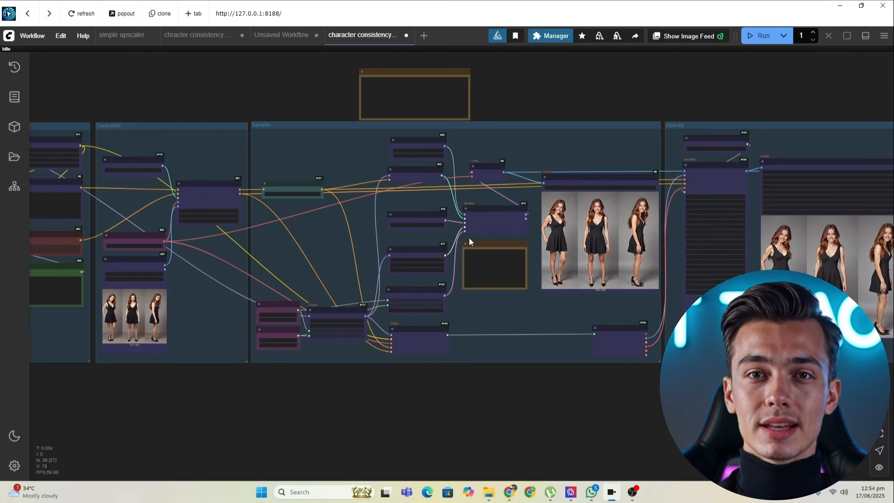
pyautogui.moveTo(408, 250); pyautogui.dragTo(356, 253)
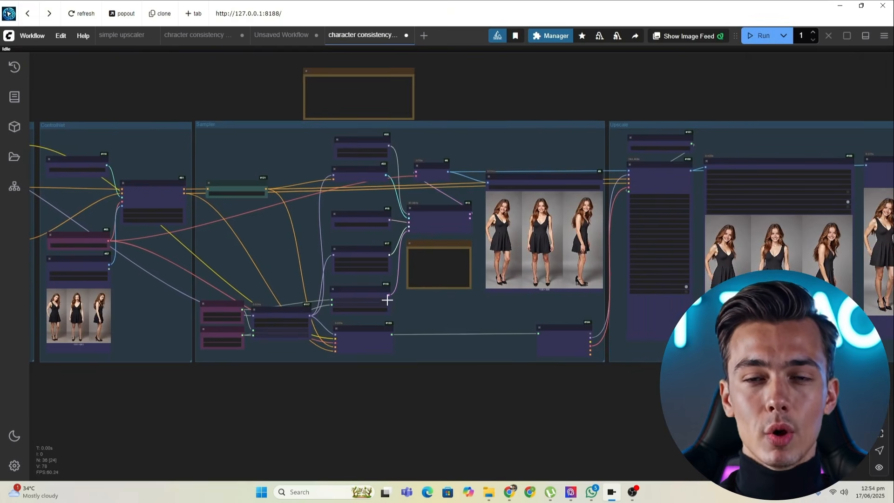
pyautogui.moveTo(400, 302); pyautogui.dragTo(315, 300)
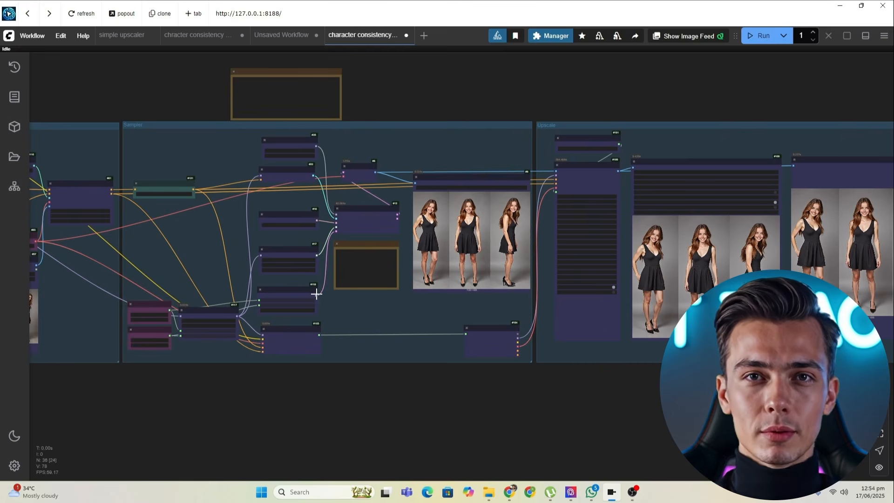
pyautogui.scroll(10, 288, 270)
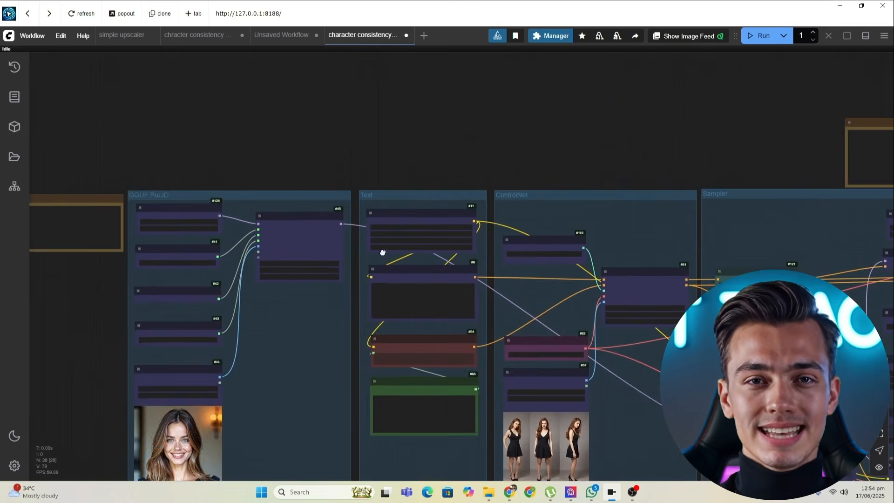
pyautogui.scroll(2, 306, 256)
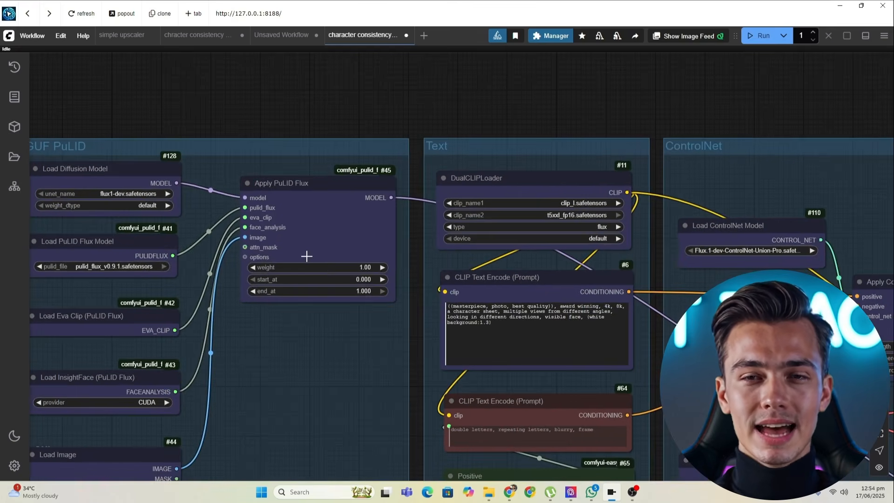
pyautogui.scroll(-4, 316, 276)
pyautogui.moveTo(590, 318); pyautogui.dragTo(111, 293)
pyautogui.moveTo(822, 355); pyautogui.dragTo(94, 274)
pyautogui.scroll(-3, 759, 325)
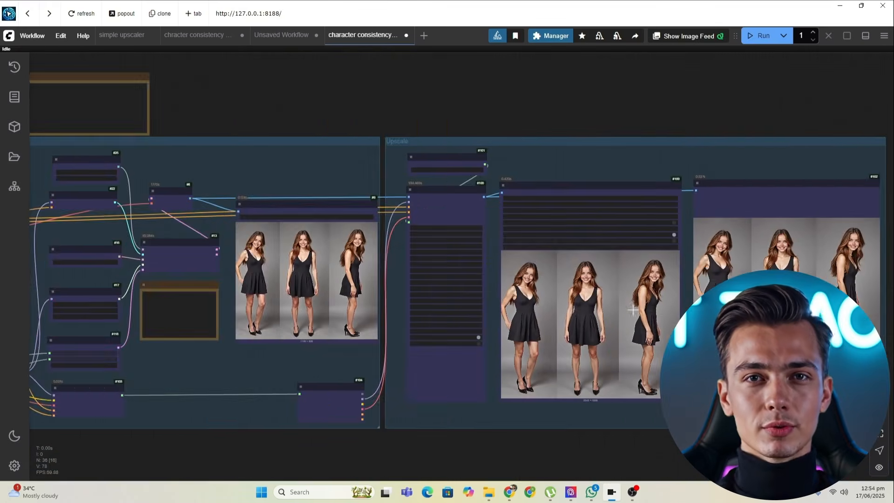
pyautogui.moveTo(332, 301); pyautogui.dragTo(658, 294)
pyautogui.scroll(-1, 658, 294)
pyautogui.moveTo(309, 300); pyautogui.dragTo(680, 298)
pyautogui.scroll(2, 438, 233)
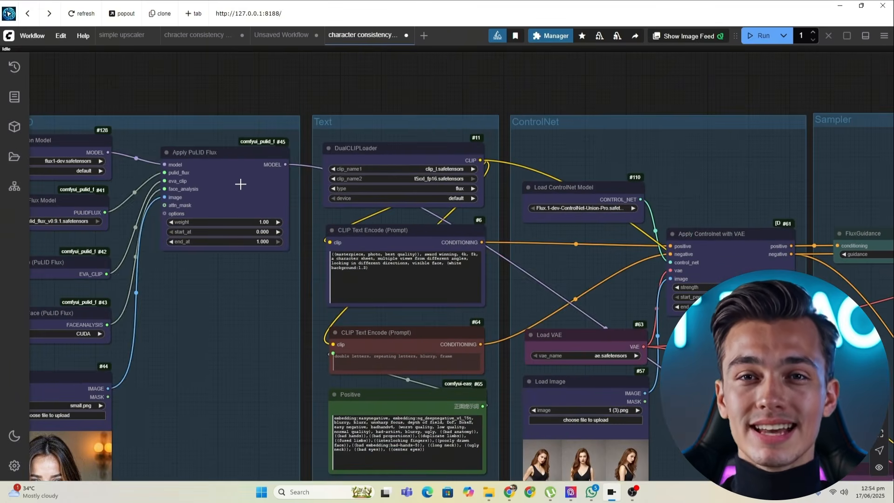
# Load the pose reference 2 (4).png into the ControlNet group's Load Image node
pyautogui.click(237, 182)
pyautogui.scroll(-1, 410, 223)
pyautogui.moveTo(588, 362); pyautogui.dragTo(366, 257)
pyautogui.click(354, 262)
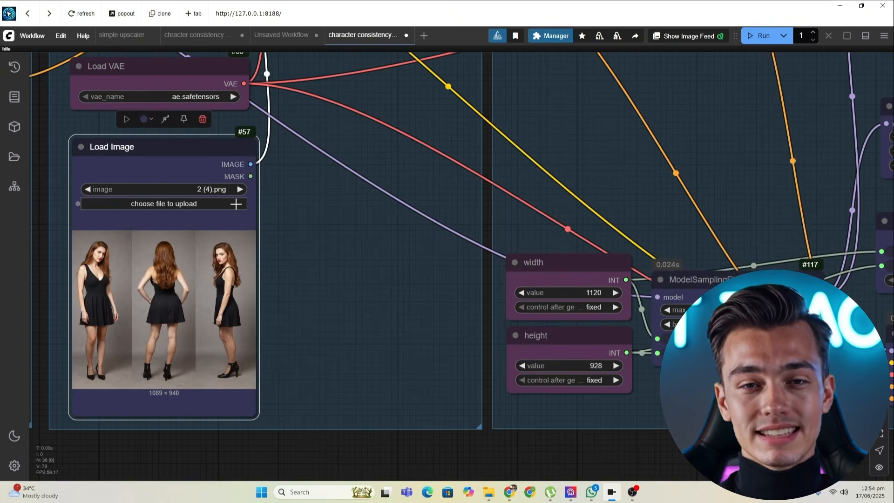
# Load the two-view pose reference image 3 from the character 5 folder into the ControlNet group's Load Image node
pyautogui.click(236, 204)
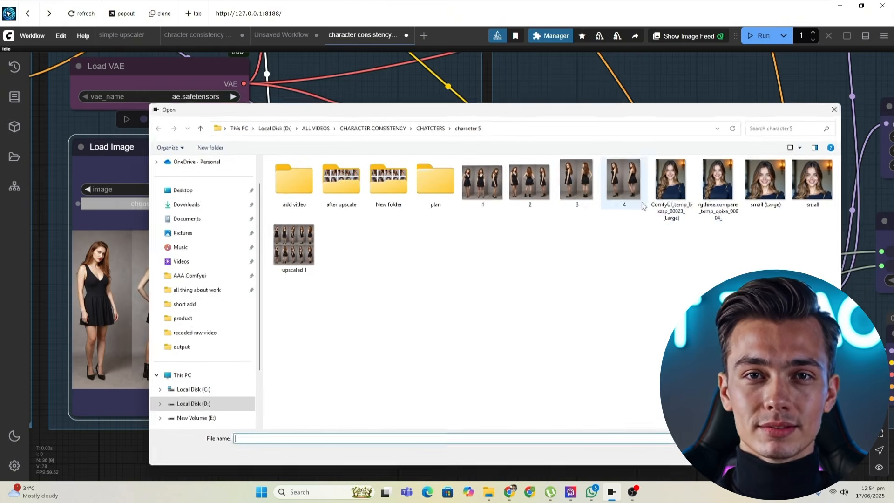
pyautogui.click(590, 180)
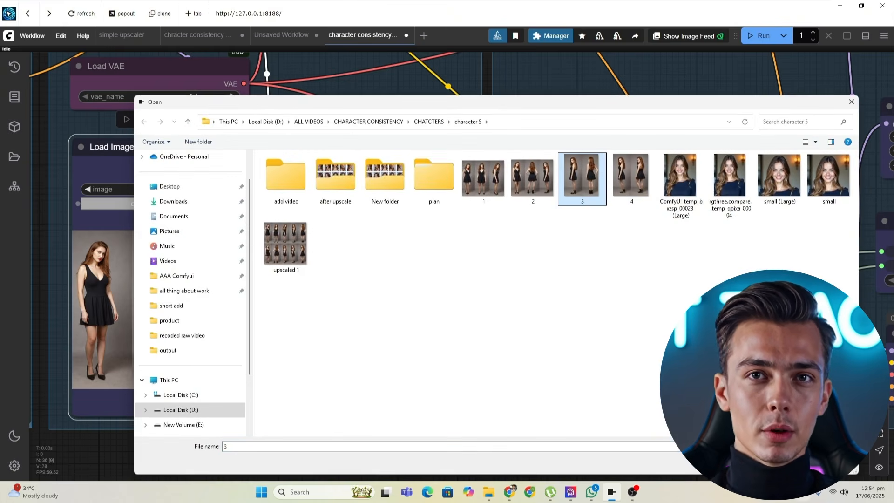
pyautogui.doubleClick(582, 177)
pyautogui.scroll(2, 399, 311)
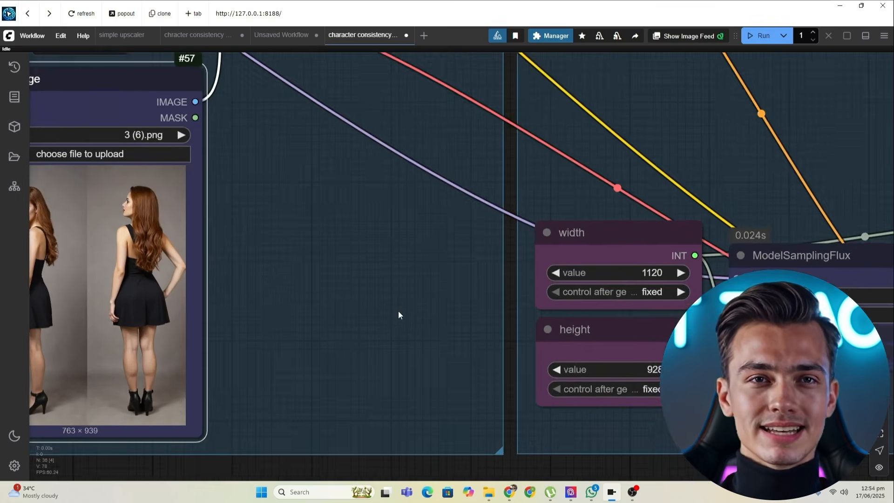
pyautogui.scroll(-1, 792, 233)
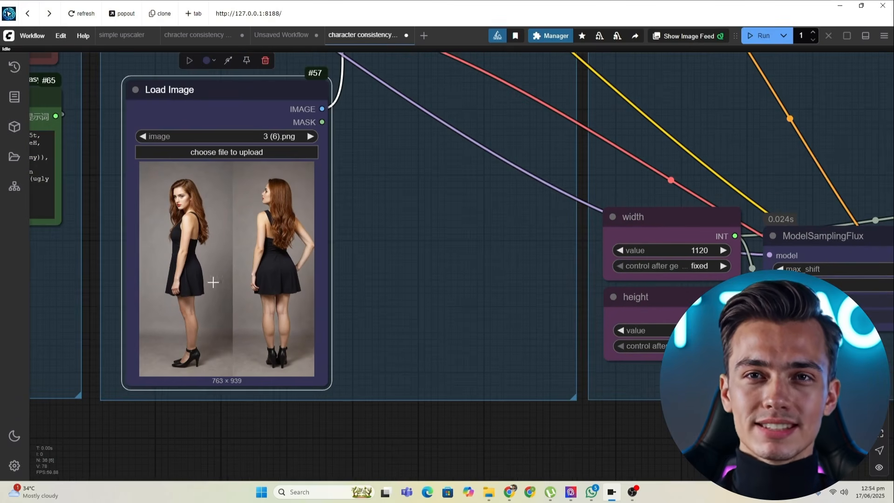
# Set the image size to a width of 928 and a height of 1120 for the two-view pose
pyautogui.moveTo(407, 320); pyautogui.dragTo(326, 315)
pyautogui.moveTo(476, 323); pyautogui.dragTo(513, 320)
pyautogui.click(658, 239)
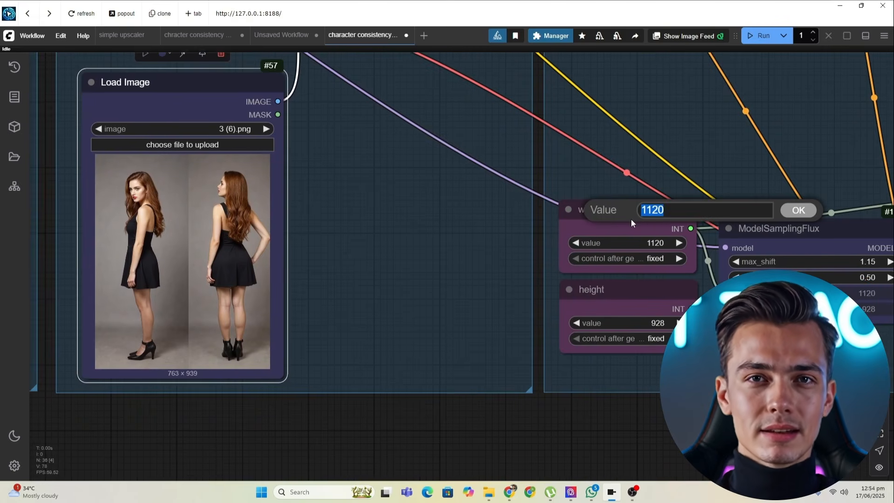
pyautogui.click(670, 210)
pyautogui.hotkey('ctrl', 'a')
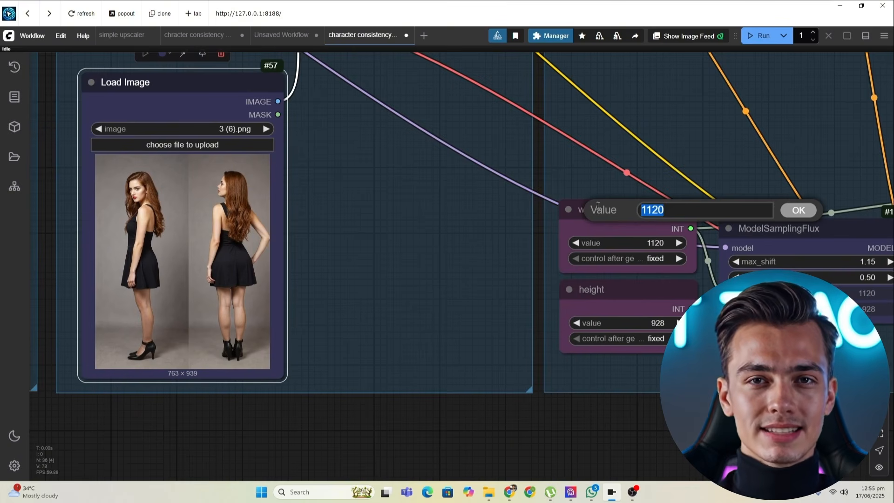
pyautogui.write('928')
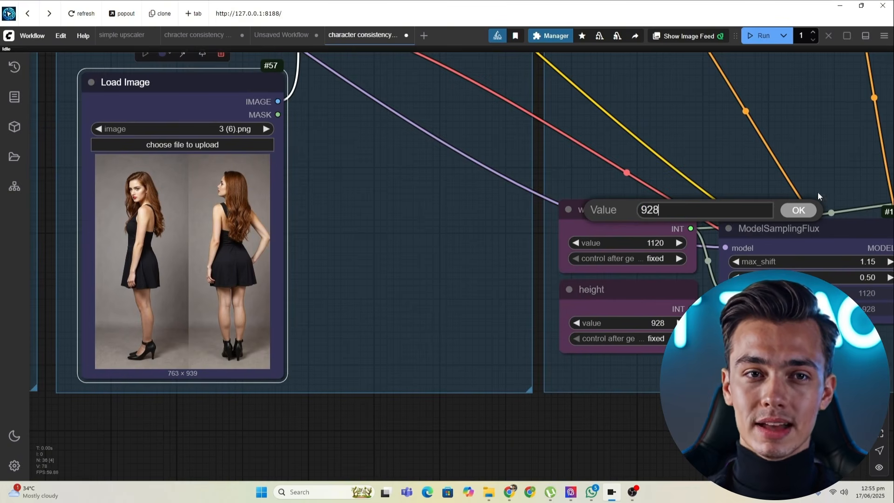
pyautogui.click(797, 210)
pyautogui.click(665, 328)
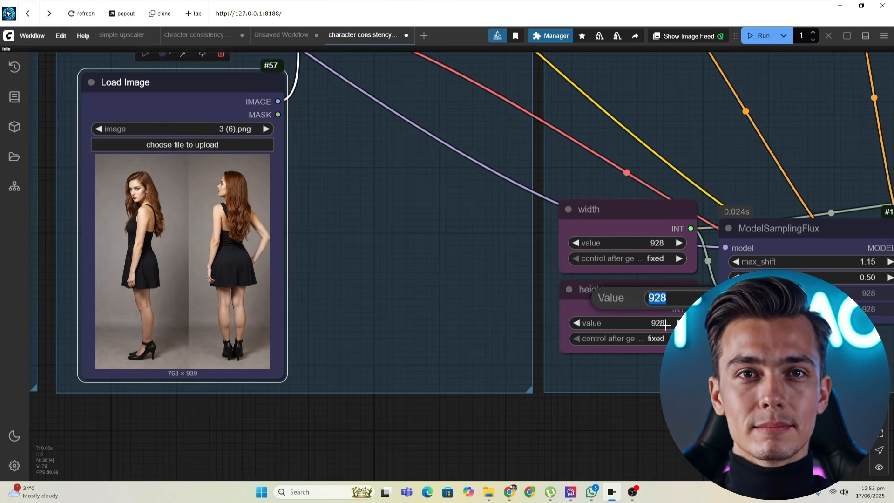
pyautogui.write('1120')
pyautogui.press('Return')
# Compare the pose reference's dimensions with the width and height nodes, and check the Sampler group while the generation runs
pyautogui.scroll(-2, 542, 322)
pyautogui.hscroll(-3, 541, 321)
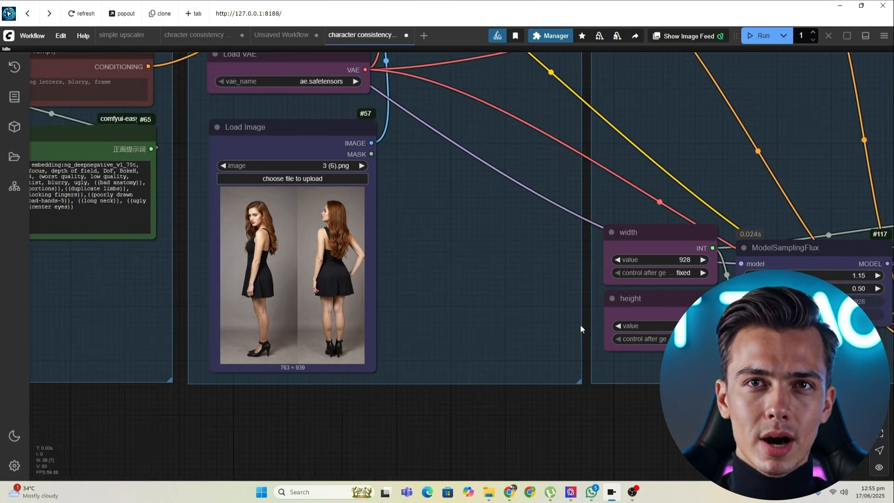
pyautogui.moveTo(460, 325); pyautogui.dragTo(483, 327)
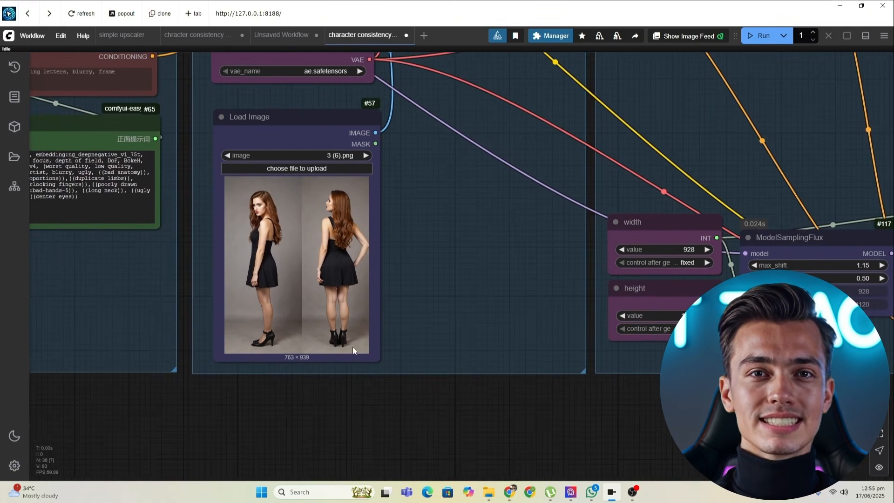
pyautogui.scroll(4, 313, 347)
pyautogui.moveTo(302, 358); pyautogui.dragTo(323, 368)
pyautogui.scroll(-2, 321, 365)
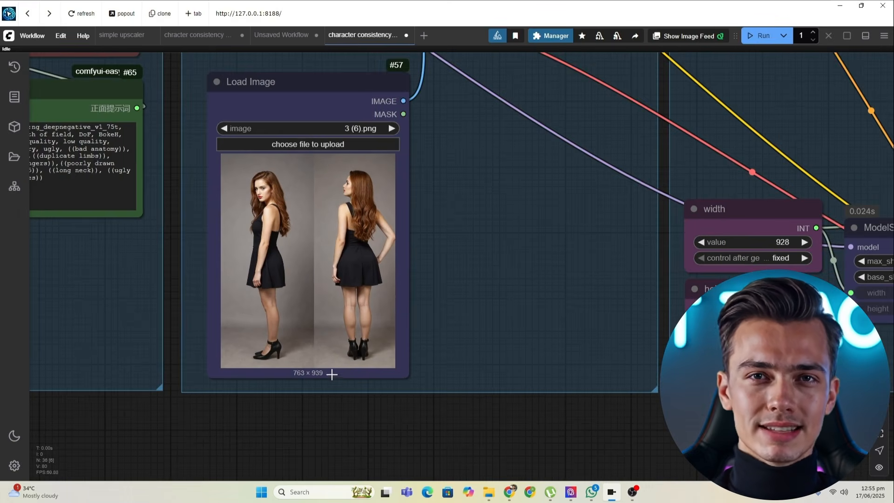
pyautogui.moveTo(468, 316); pyautogui.dragTo(342, 310)
pyautogui.scroll(-1, 342, 311)
pyautogui.scroll(2, 592, 305)
pyautogui.click(606, 299)
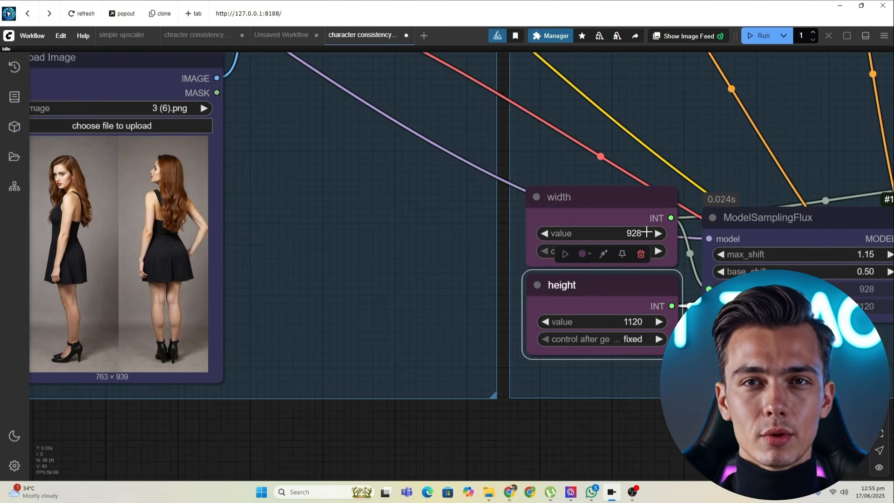
pyautogui.click(639, 211)
pyautogui.scroll(-8, 666, 268)
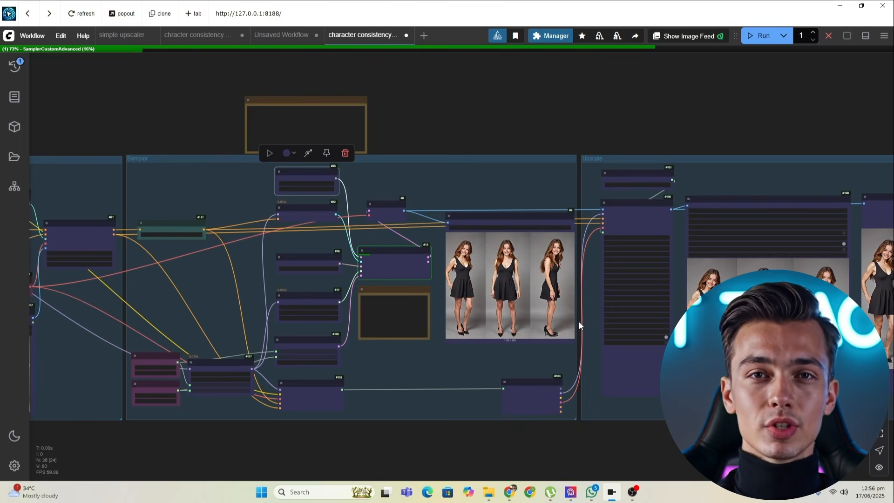
pyautogui.moveTo(577, 323); pyautogui.dragTo(527, 328)
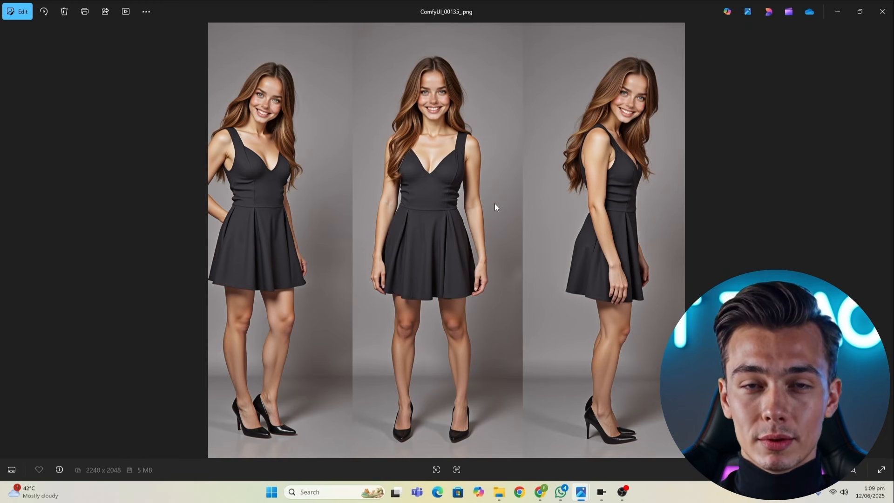
# Inspect the faces and details of the upscaled three-view images ComfyUI_00135_.png and ComfyUI_temp_ijeoa_00001_.png in the Photos viewer
pyautogui.scroll(4, 495, 205)
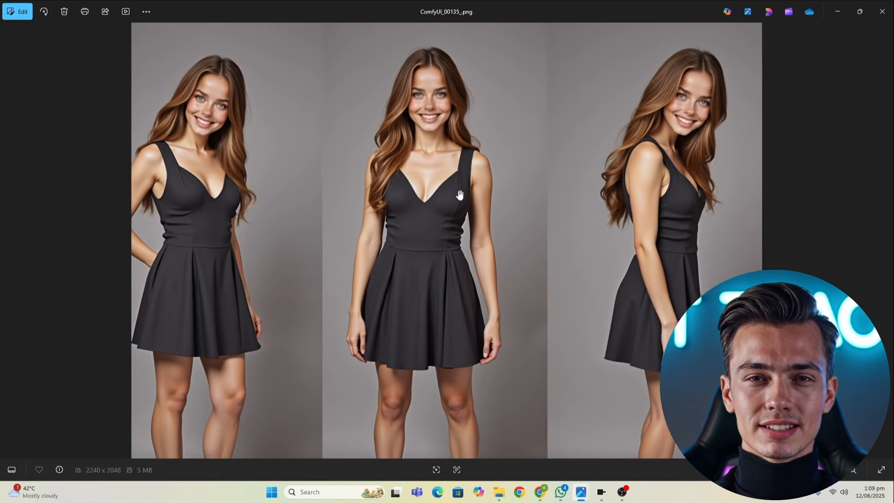
pyautogui.scroll(1, 436, 196)
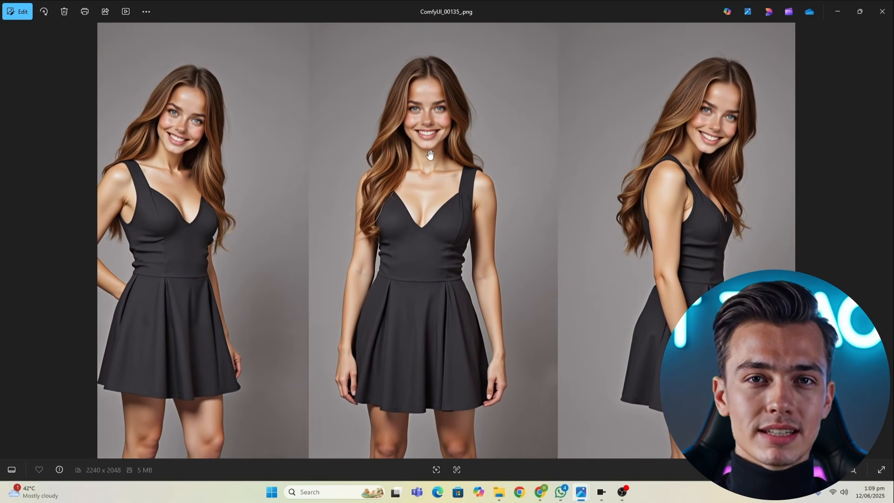
pyautogui.scroll(-4, 372, 163)
pyautogui.click(4, 242)
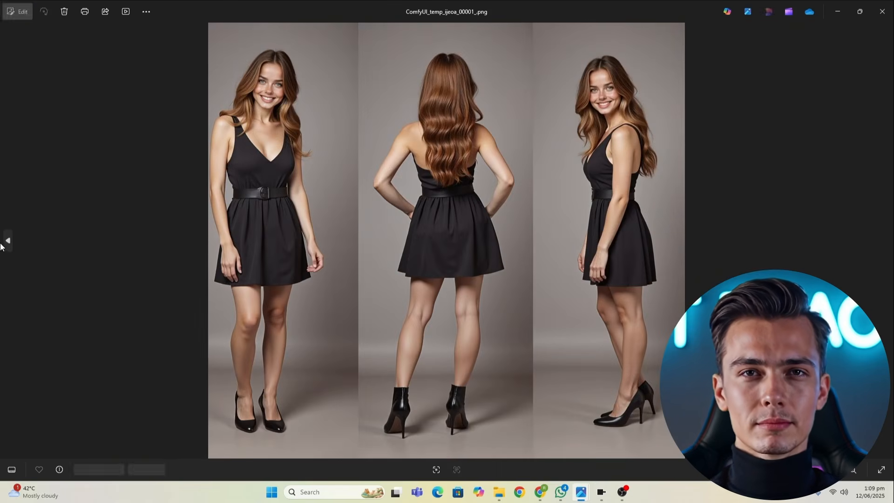
pyautogui.scroll(2, 437, 159)
pyautogui.moveTo(436, 159); pyautogui.dragTo(434, 181)
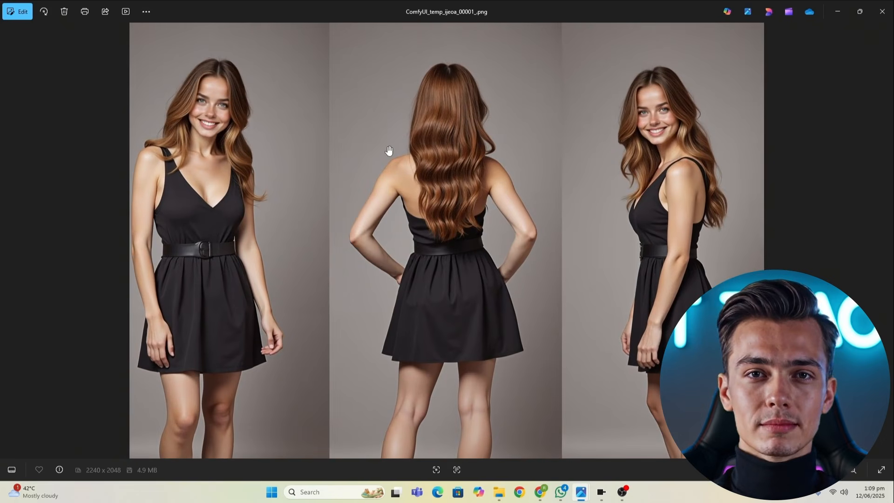
pyautogui.scroll(-3, 390, 150)
# Browse the two-view and three-view character results for consistency, and close the image viewer
pyautogui.click(6, 240)
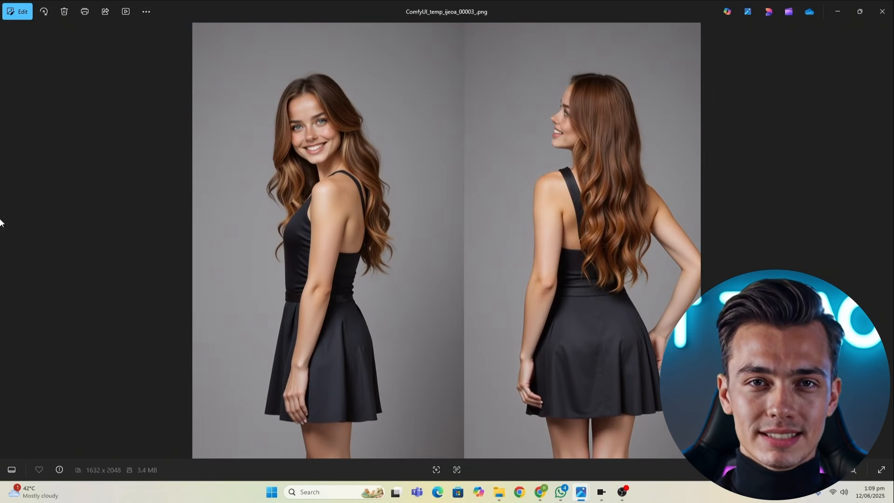
pyautogui.click(5, 239)
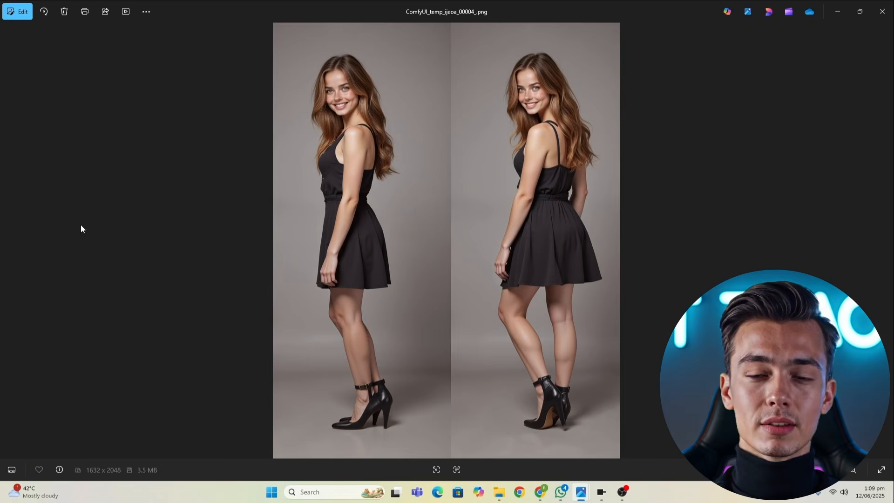
pyautogui.click(5, 240)
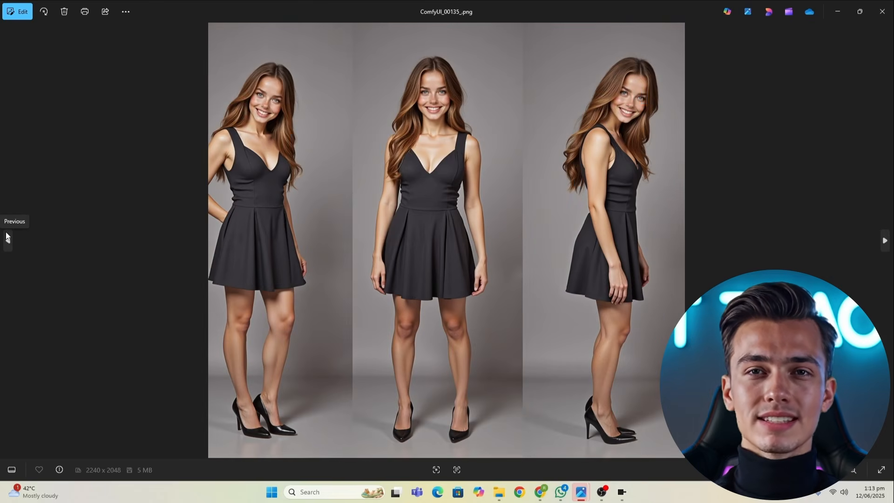
pyautogui.click(7, 238)
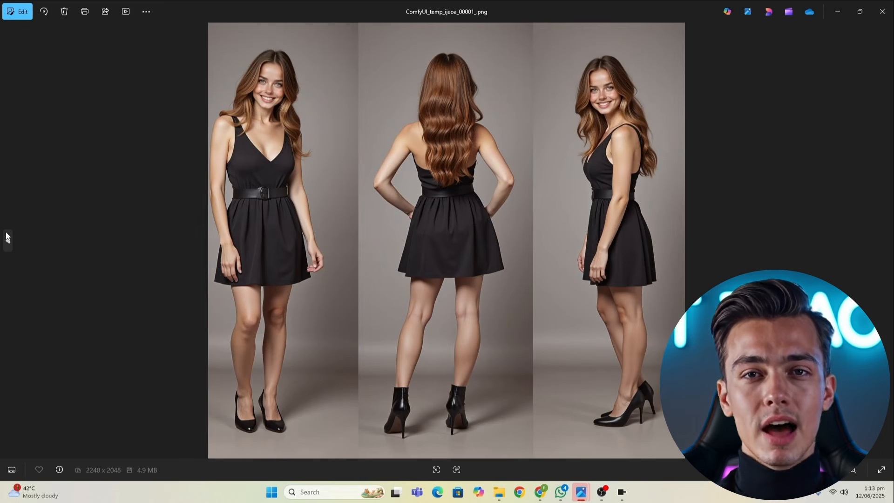
pyautogui.click(6, 238)
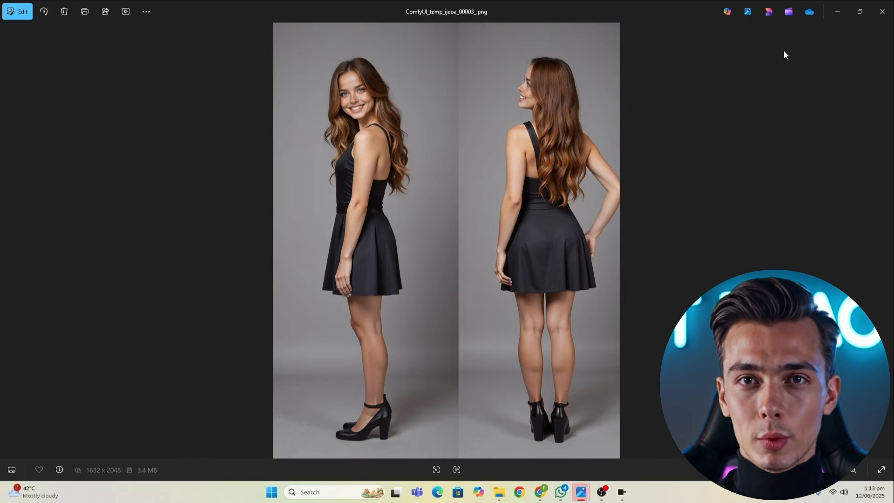
pyautogui.click(882, 14)
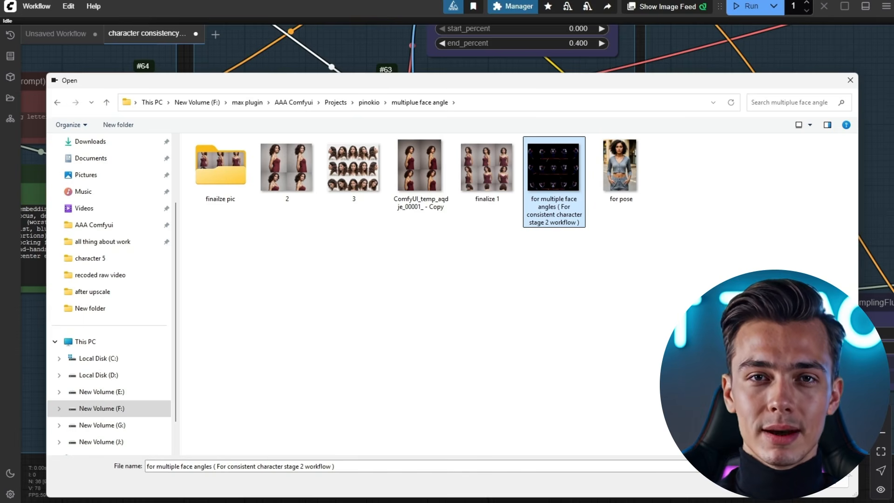
# Load the "for multiple face angles ( For consistent character stage 2 workflow )" pose sheet into the ControlNet group's Load Image node
pyautogui.press('Return')
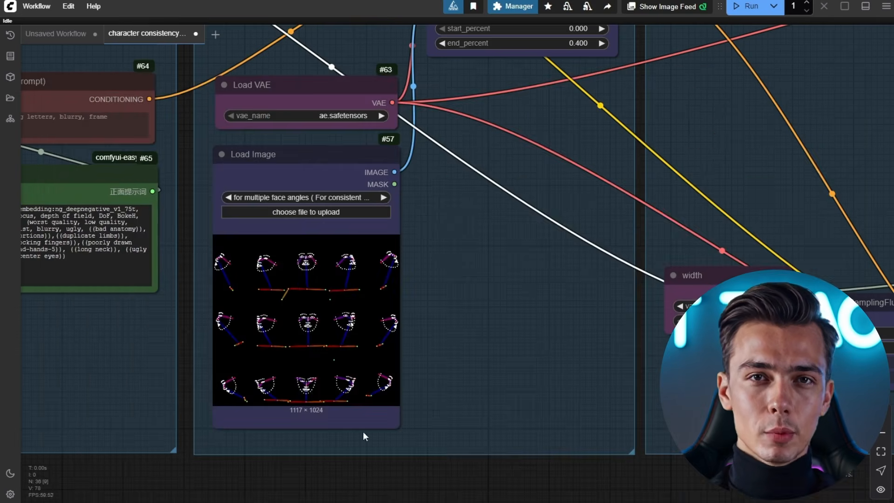
pyautogui.scroll(-2, 358, 312)
pyautogui.scroll(3, 355, 327)
pyautogui.scroll(-4, 354, 342)
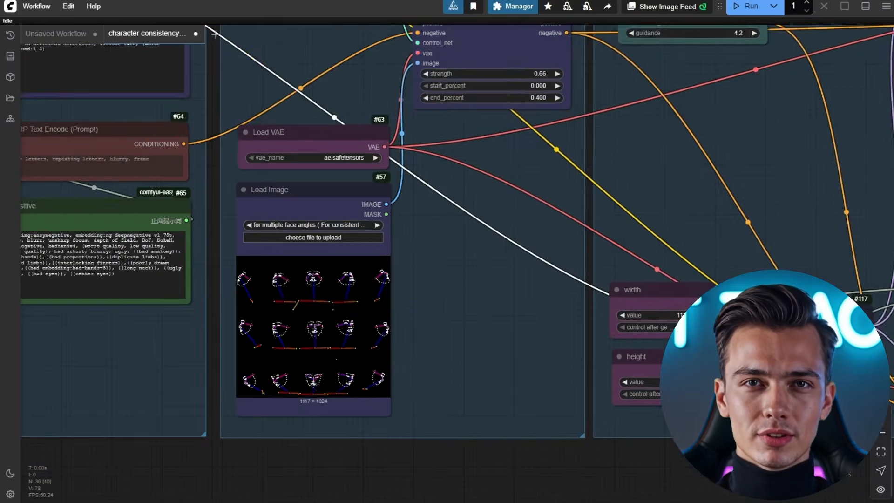
# Review the workflow with the face-angle pose sheet across the GGUF PuLID, Text, ControlNet and Sampler groups
pyautogui.moveTo(625, 347); pyautogui.dragTo(404, 398)
pyautogui.scroll(-1, 404, 398)
pyautogui.scroll(-4, 403, 397)
pyautogui.moveTo(364, 298); pyautogui.dragTo(742, 310)
pyautogui.scroll(-2, 741, 310)
pyautogui.scroll(2, 429, 314)
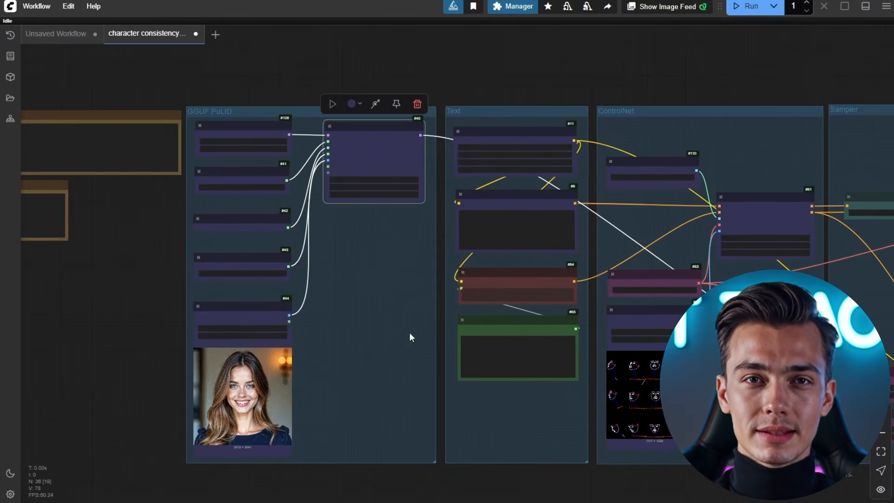
pyautogui.moveTo(640, 329); pyautogui.dragTo(399, 257)
pyautogui.scroll(-4, 398, 257)
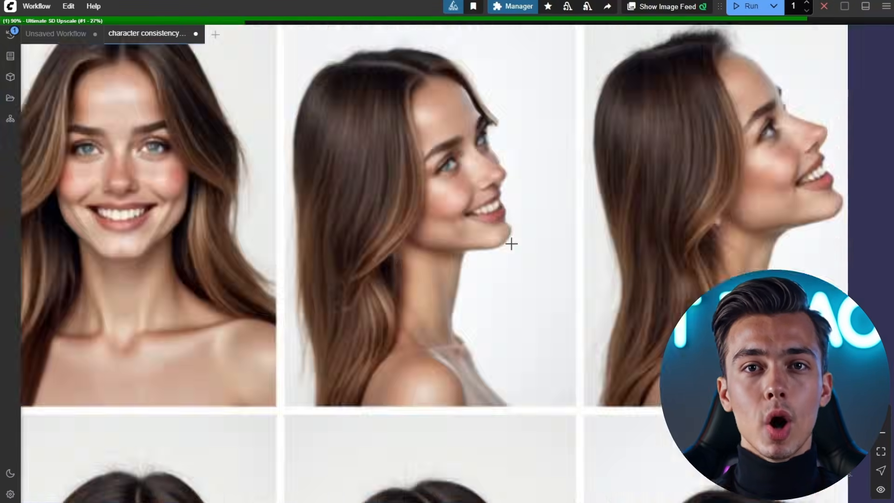
# Examine the generated grid of face angles in the Save Image node for character consistency during the upscale
pyautogui.scroll(-13, 511, 243)
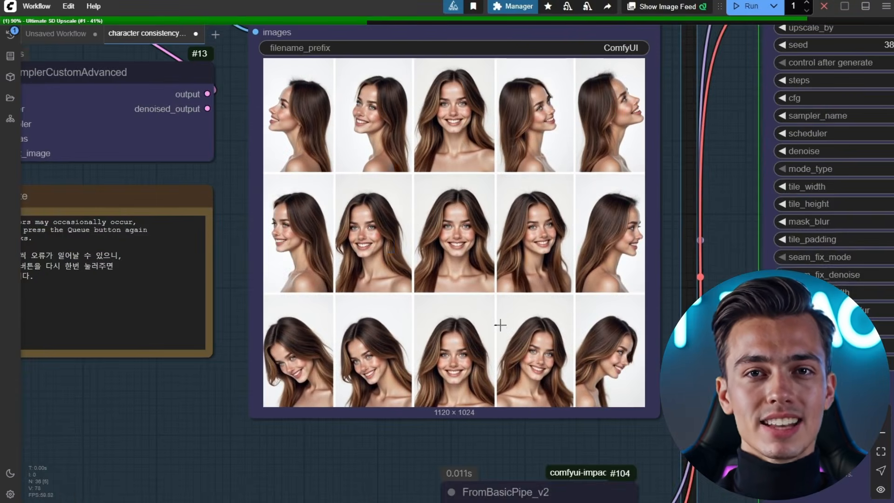
pyautogui.moveTo(499, 324); pyautogui.dragTo(501, 360)
pyautogui.scroll(-2, 430, 286)
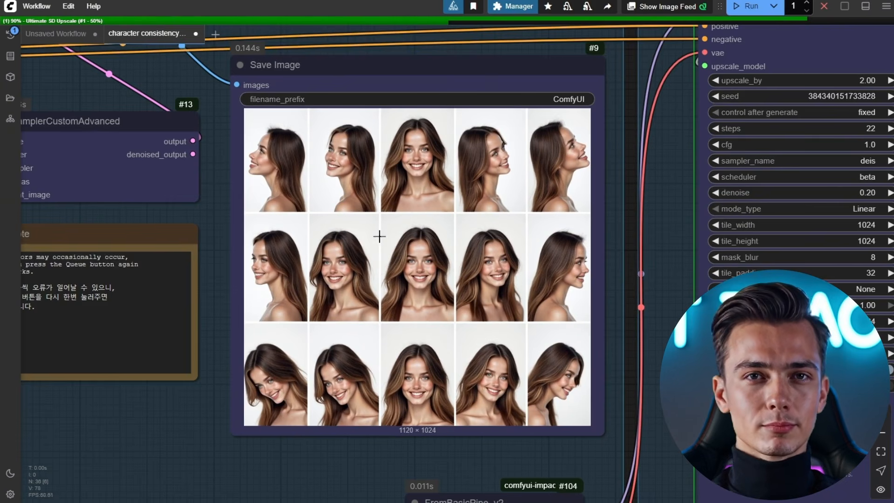
pyautogui.scroll(2, 397, 252)
pyautogui.scroll(4, 392, 253)
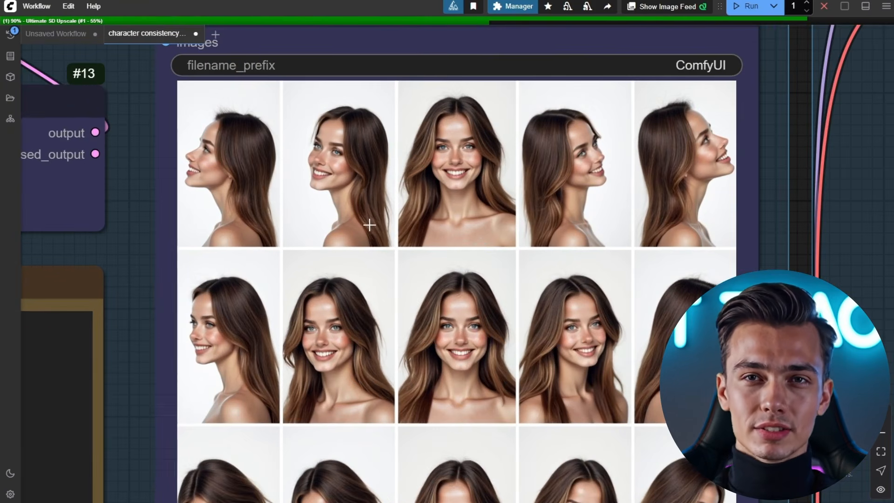
pyautogui.moveTo(461, 251); pyautogui.dragTo(397, 299)
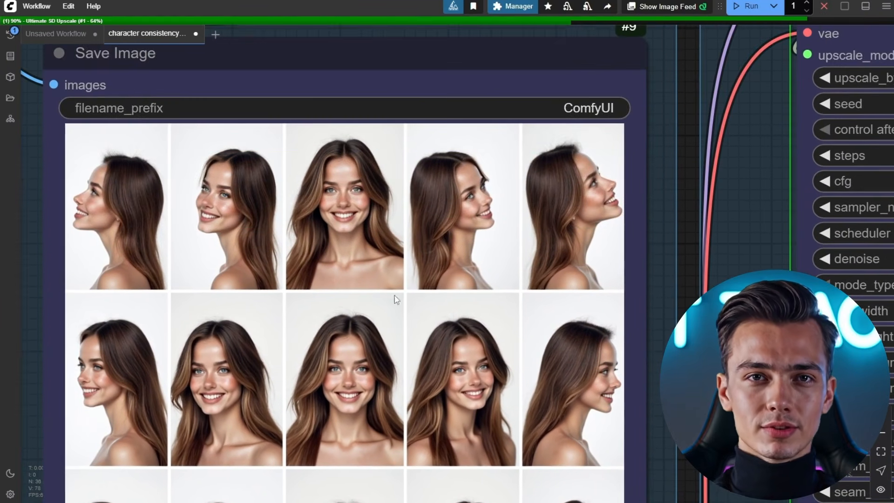
pyautogui.scroll(-2, 461, 317)
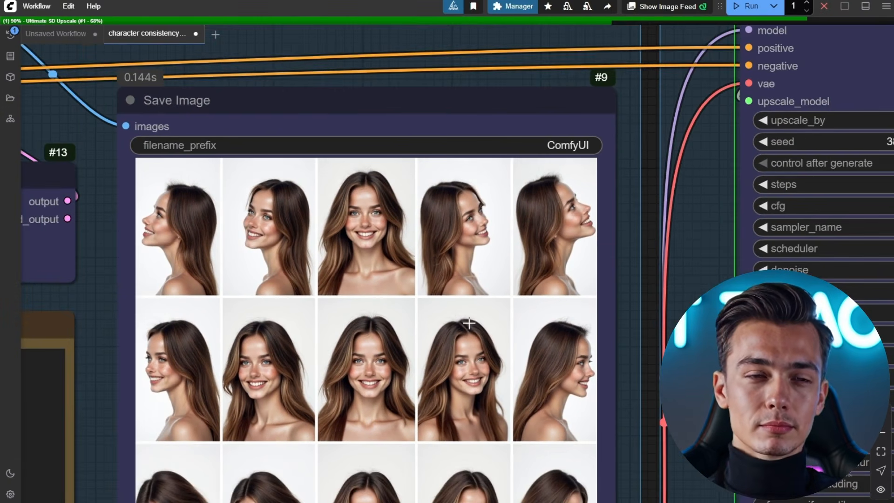
pyautogui.moveTo(399, 373); pyautogui.dragTo(470, 268)
pyautogui.scroll(-1, 469, 300)
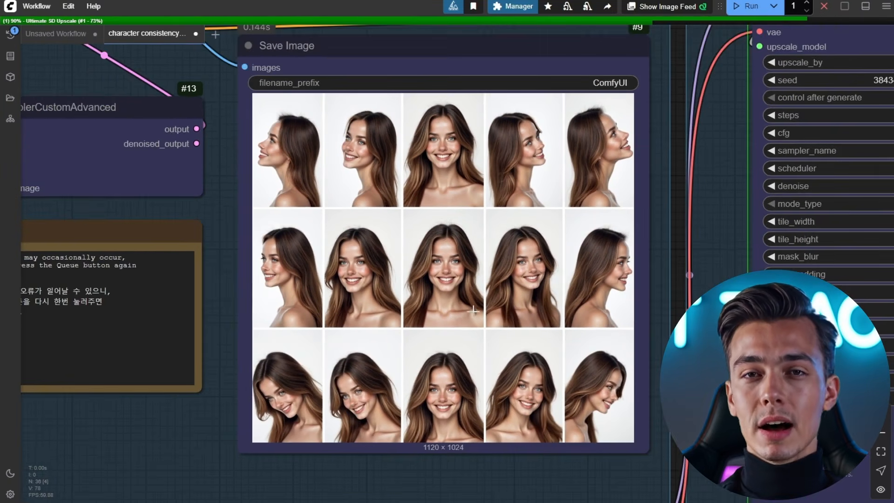
pyautogui.moveTo(468, 312); pyautogui.dragTo(431, 310)
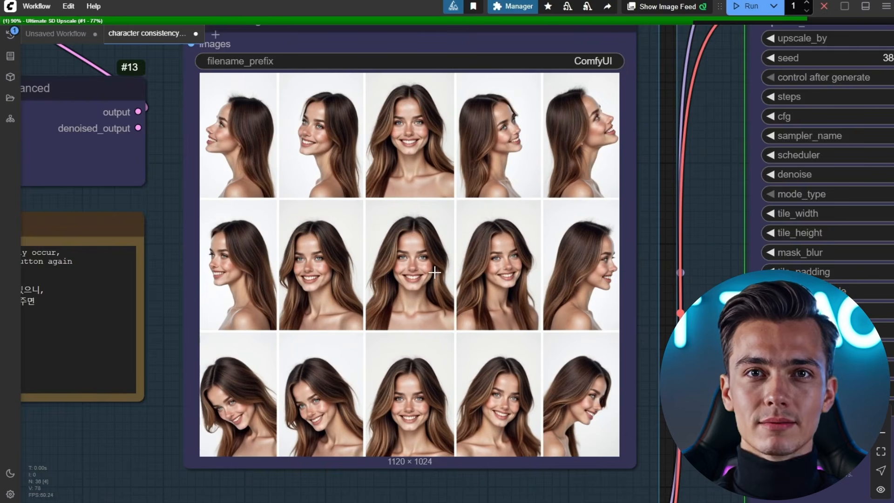
# Review the Ultimate SD Upscale settings beside the generated face-angle grid while the upscale runs
pyautogui.scroll(-1, 393, 326)
pyautogui.scroll(-1, 402, 318)
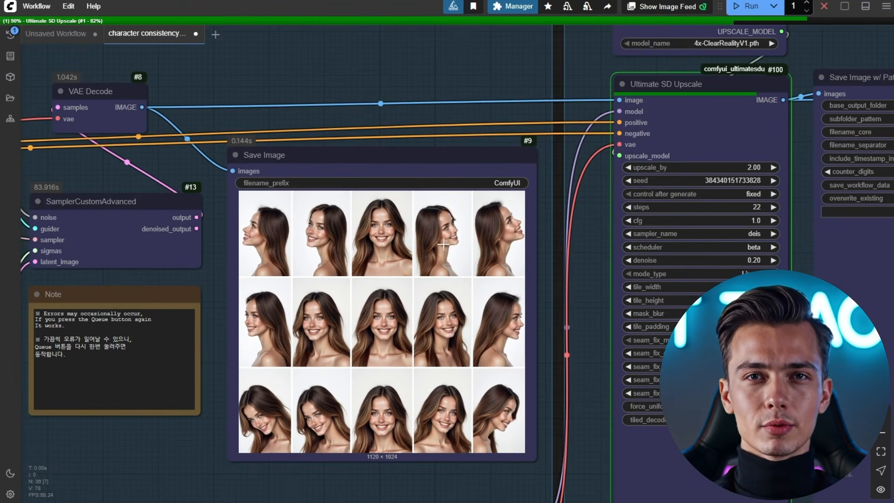
pyautogui.moveTo(443, 244); pyautogui.dragTo(344, 257)
pyautogui.scroll(-1, 512, 196)
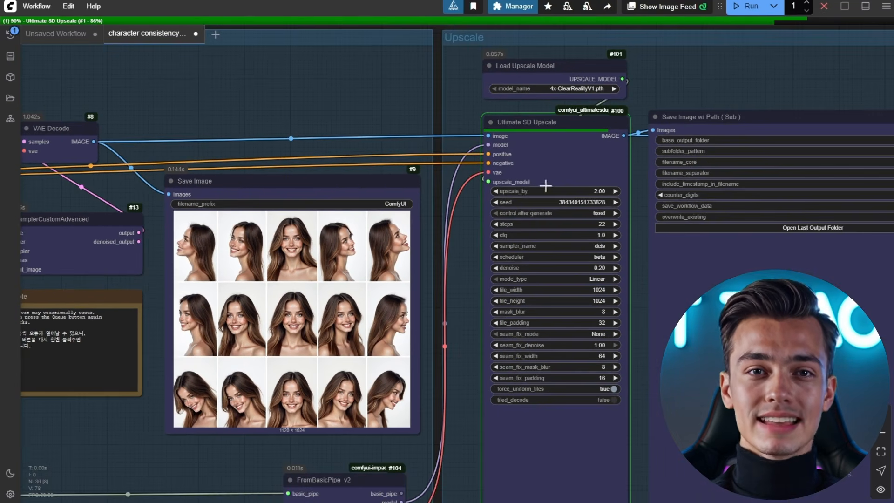
pyautogui.scroll(3, 304, 306)
pyautogui.moveTo(318, 321); pyautogui.dragTo(364, 267)
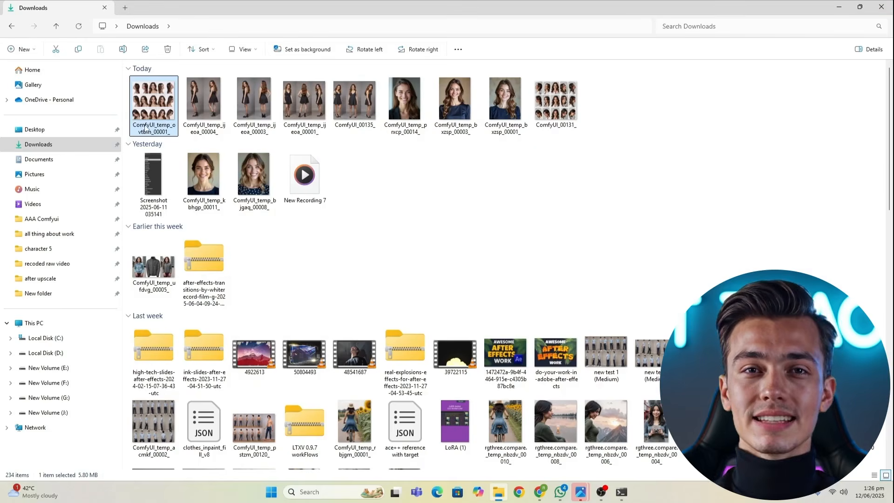
# Open the ComfyUI_temp_ovtbm_00001_ sheet from Downloads and inspect its upper rows of faces up close
pyautogui.doubleClick(144, 109)
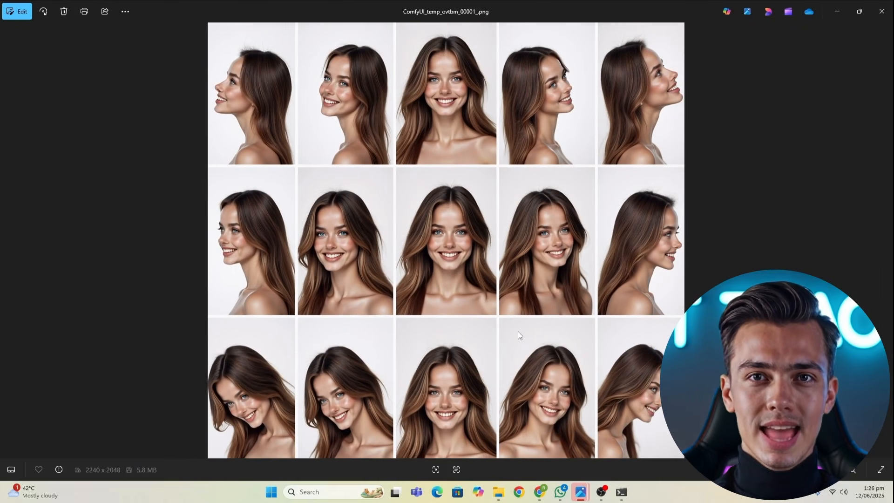
pyautogui.scroll(2, 485, 321)
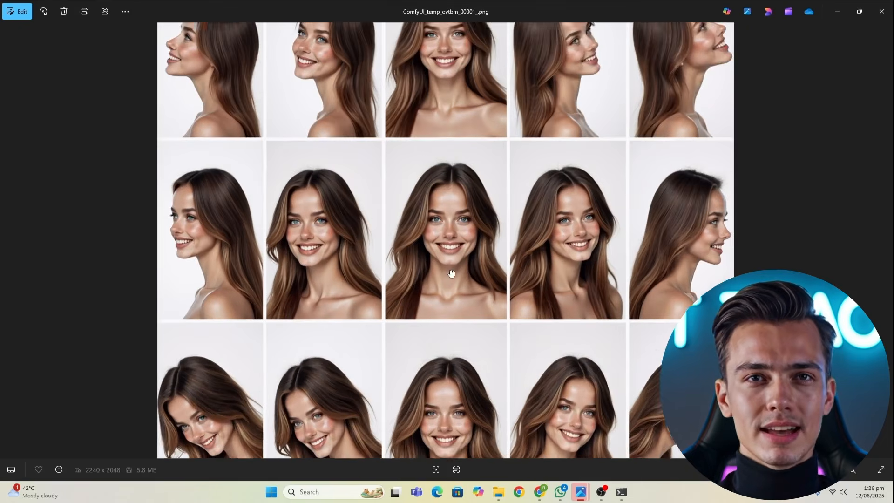
pyautogui.moveTo(451, 273); pyautogui.dragTo(448, 331)
pyautogui.scroll(2, 383, 214)
pyautogui.moveTo(337, 195); pyautogui.dragTo(343, 221)
pyautogui.scroll(2, 512, 268)
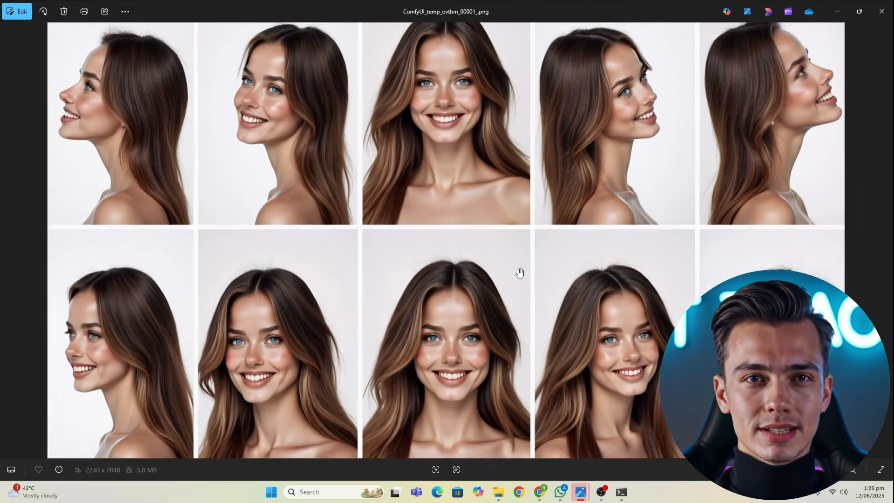
# Inspect the middle and lower rows of face angles for consistency, and close the image viewer
pyautogui.scroll(-3, 520, 274)
pyautogui.moveTo(513, 412); pyautogui.dragTo(519, 293)
pyautogui.scroll(2, 518, 297)
pyautogui.moveTo(506, 328); pyautogui.dragTo(505, 272)
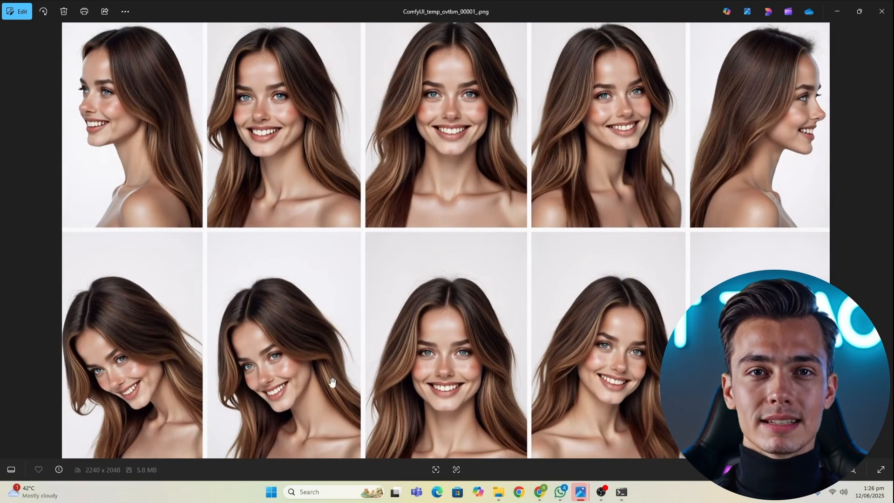
pyautogui.scroll(-3, 365, 273)
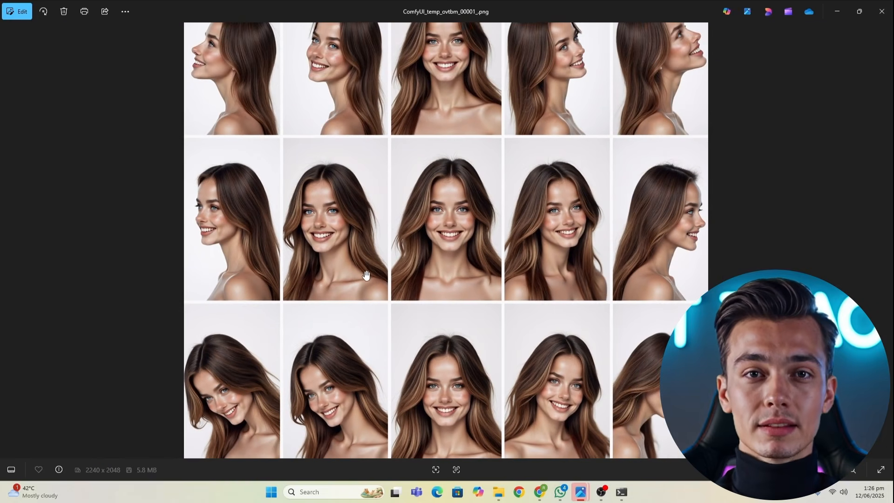
pyautogui.scroll(-1, 366, 275)
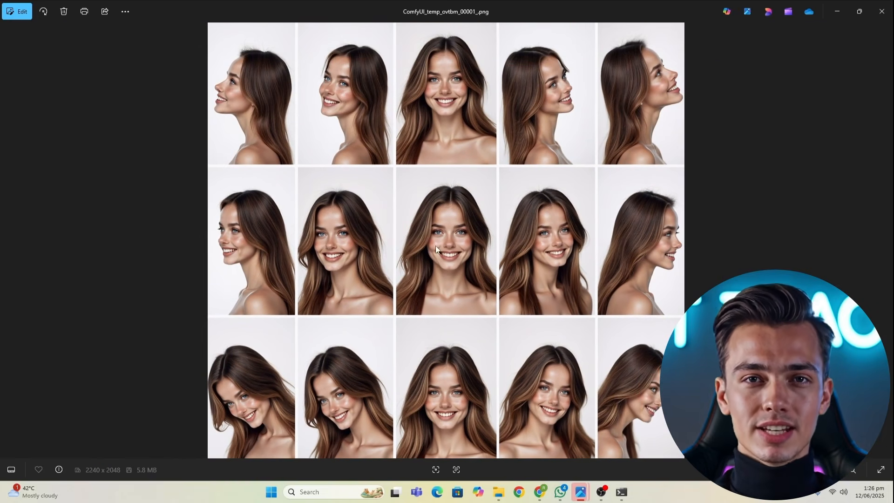
pyautogui.click(882, 12)
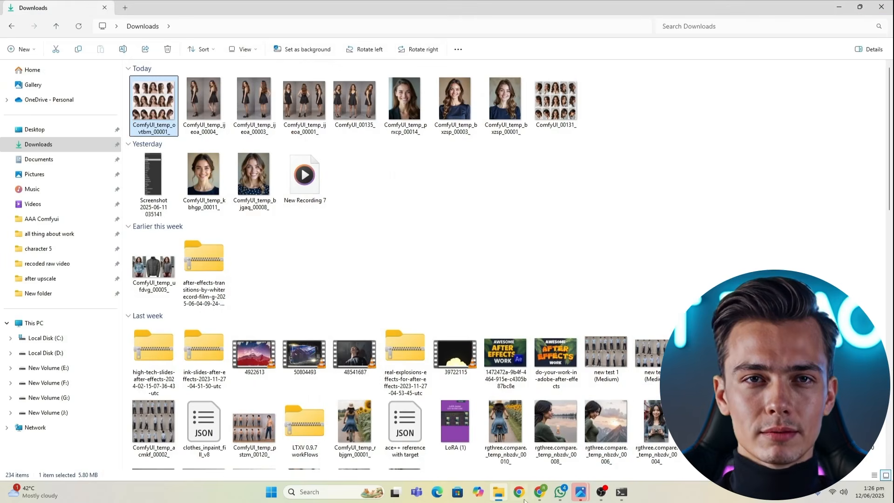
# Switch to ComfyUI in Chrome and look over the Upscale+Realistic Skin workflow's image, LoRA, prompt and parameter nodes
pyautogui.click(540, 492)
pyautogui.scroll(-3, 518, 311)
pyautogui.moveTo(502, 282); pyautogui.dragTo(583, 232)
pyautogui.moveTo(405, 257)
pyautogui.mouseDown()
pyautogui.moveTo(479, 263)
pyautogui.moveTo(400, 263)
pyautogui.mouseUp()
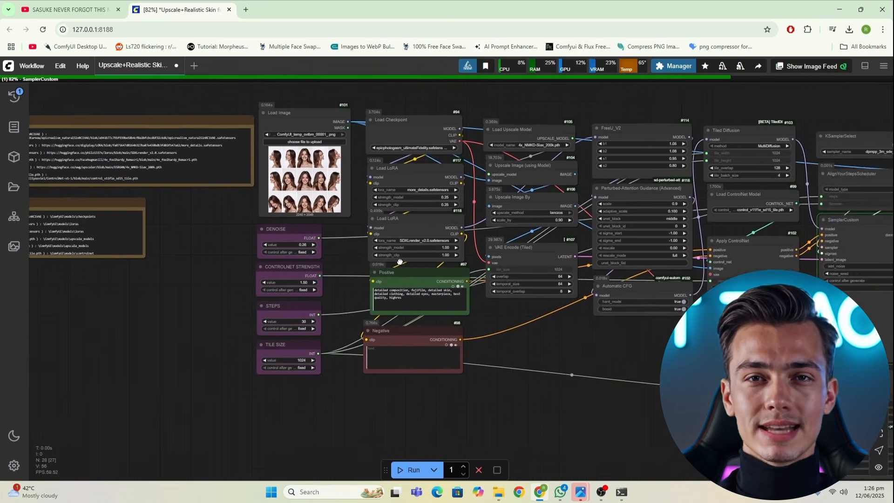
pyautogui.scroll(5, 381, 263)
pyautogui.moveTo(327, 249); pyautogui.dragTo(269, 265)
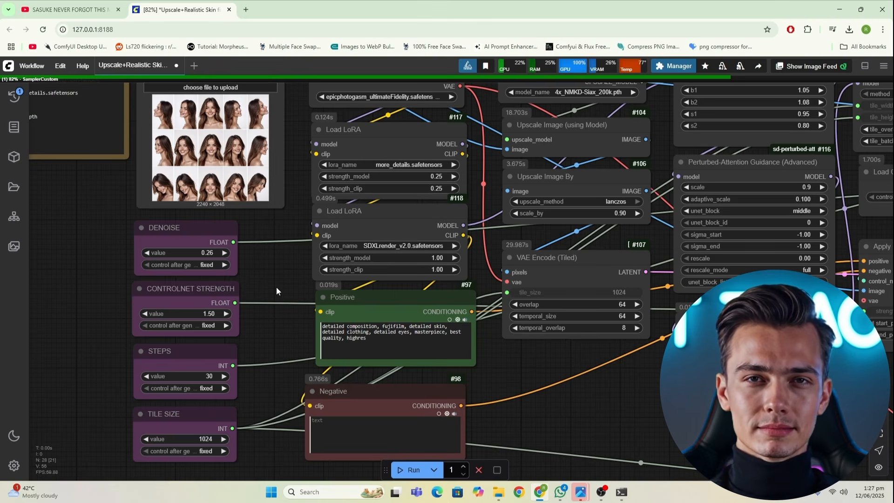
# Examine the face-angle sheet in the Load Image node up close, especially the skin and facial detail
pyautogui.scroll(-5, 276, 288)
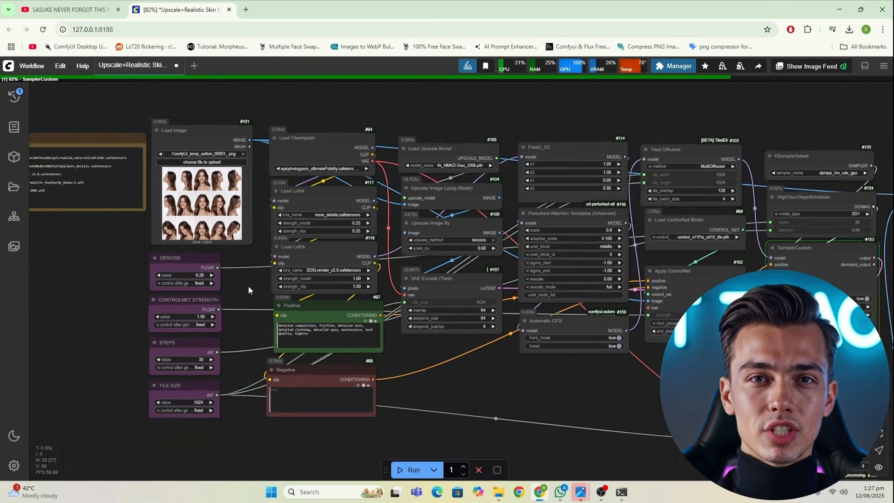
pyautogui.scroll(5, 248, 286)
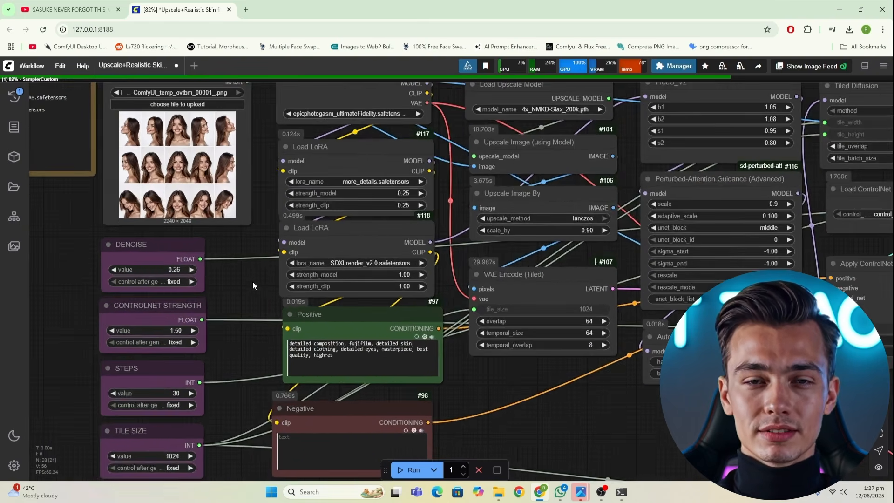
pyautogui.scroll(2, 253, 282)
pyautogui.moveTo(258, 277); pyautogui.dragTo(262, 333)
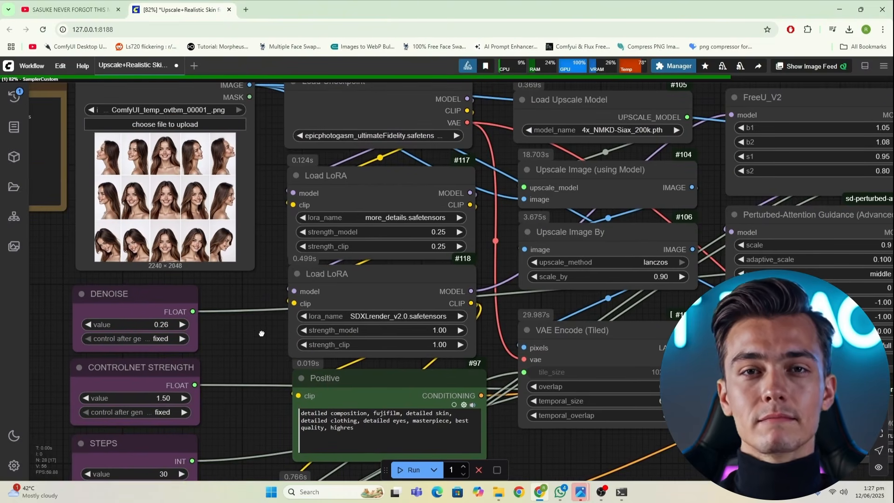
pyautogui.scroll(-2, 262, 332)
pyautogui.scroll(6, 299, 285)
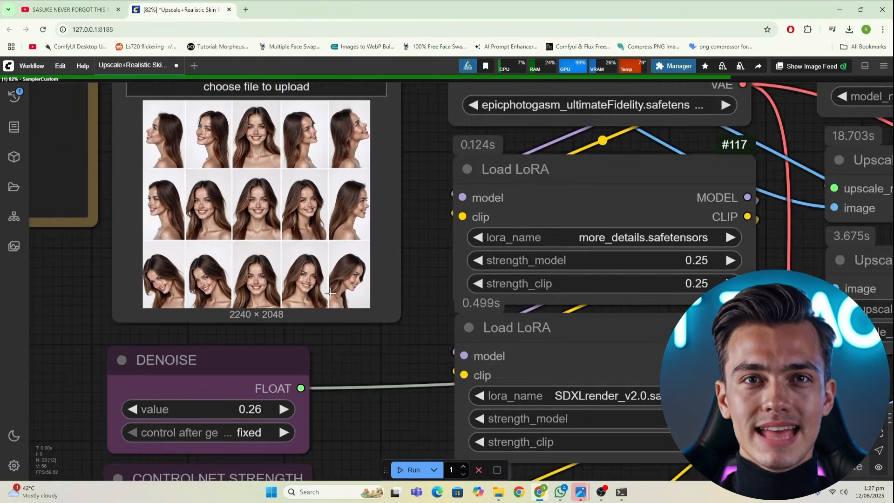
pyautogui.scroll(10, 299, 285)
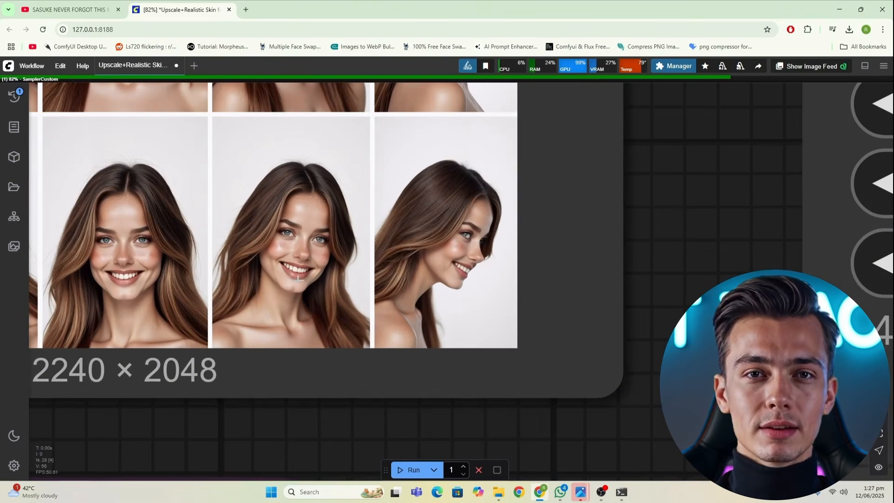
pyautogui.scroll(-5, 327, 309)
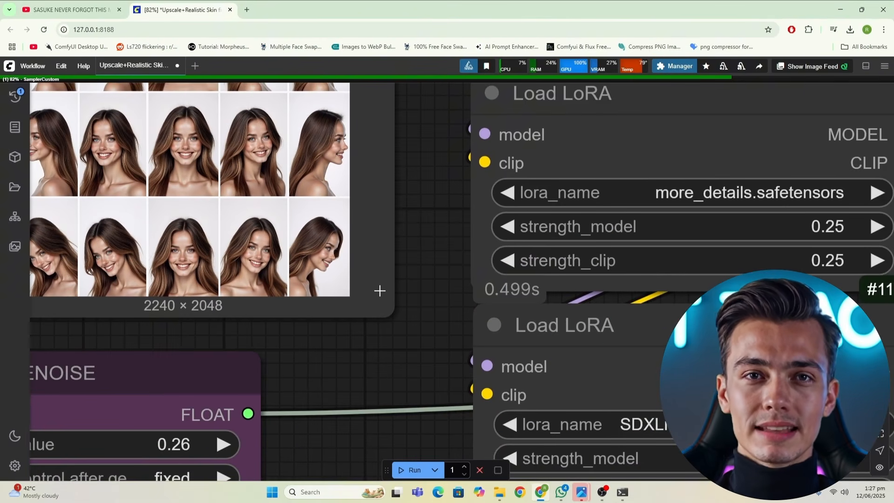
pyautogui.scroll(-8, 381, 292)
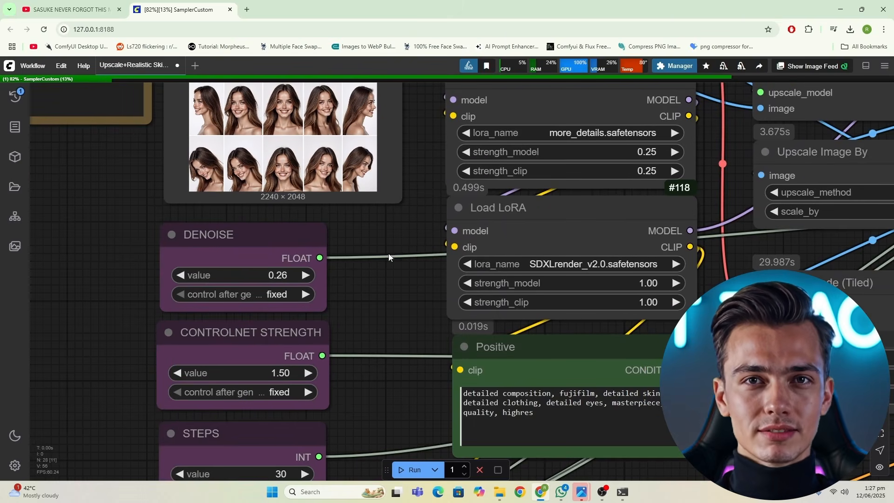
pyautogui.scroll(7, 389, 257)
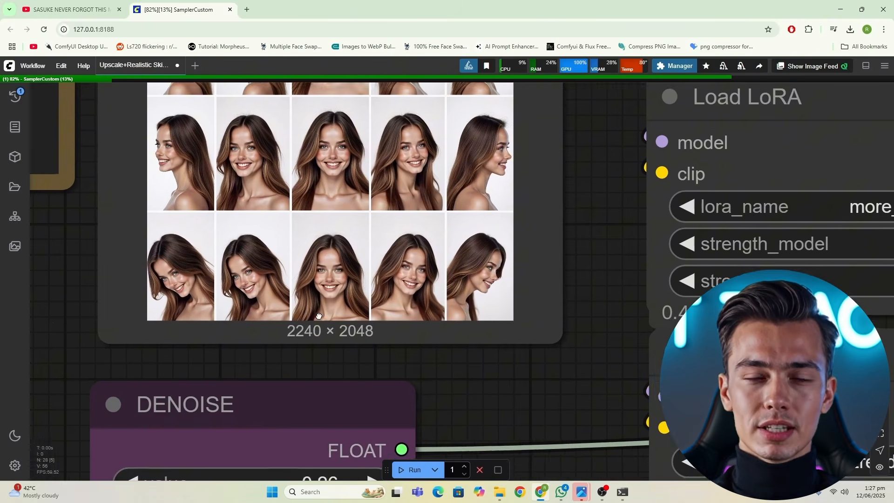
pyautogui.moveTo(320, 316); pyautogui.dragTo(325, 322)
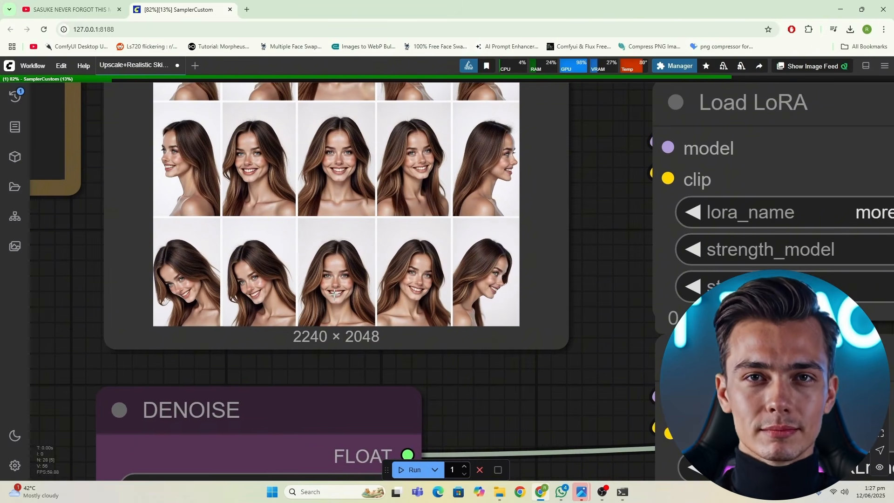
# Review the DENOISE, CONTROLNET STRENGTH and Load LoRA nodes along with the positive prompt
pyautogui.scroll(-3, 338, 295)
pyautogui.moveTo(535, 389); pyautogui.dragTo(439, 285)
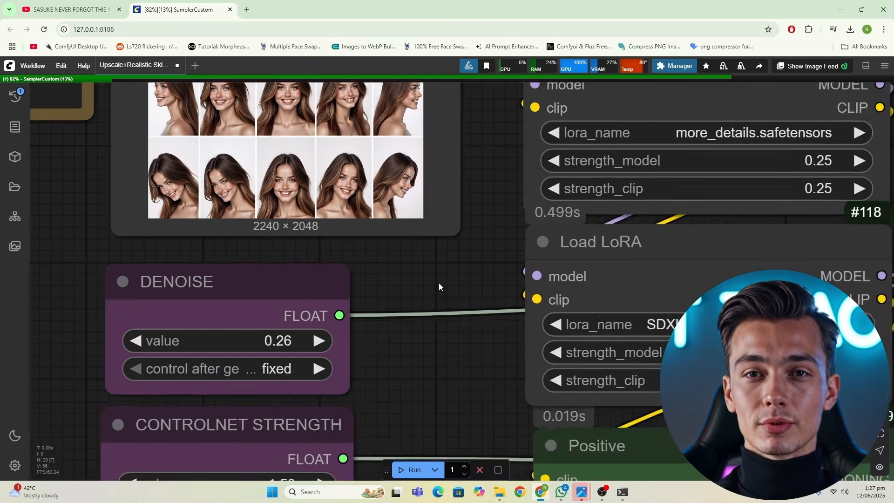
pyautogui.scroll(-2, 443, 345)
pyautogui.moveTo(443, 345); pyautogui.dragTo(316, 285)
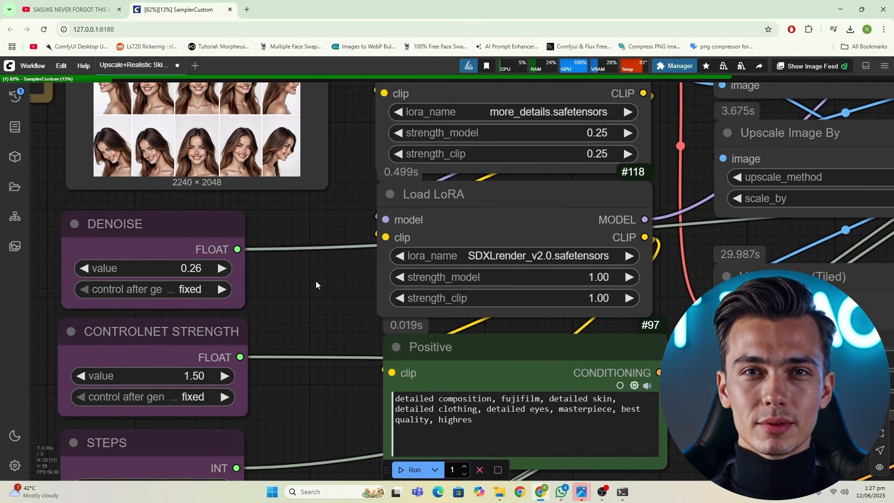
pyautogui.scroll(-4, 323, 279)
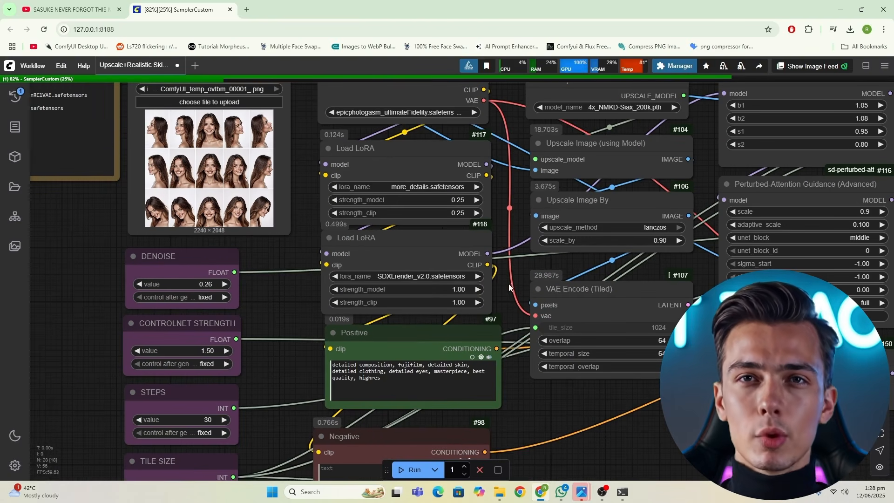
# Select the DENOISE node and examine its value together with the CONTROLNET STRENGTH and STEPS settings
pyautogui.scroll(4, 294, 304)
pyautogui.moveTo(270, 313); pyautogui.dragTo(326, 268)
pyautogui.click(158, 222)
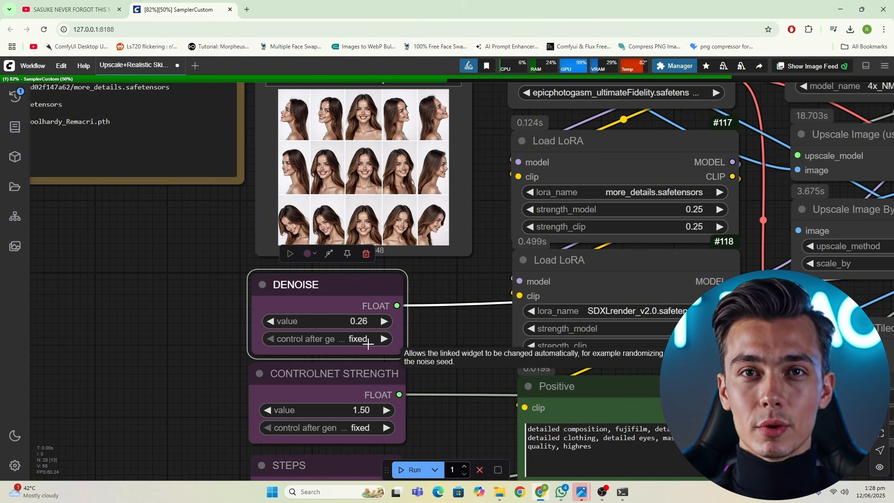
pyautogui.moveTo(456, 370); pyautogui.dragTo(389, 287)
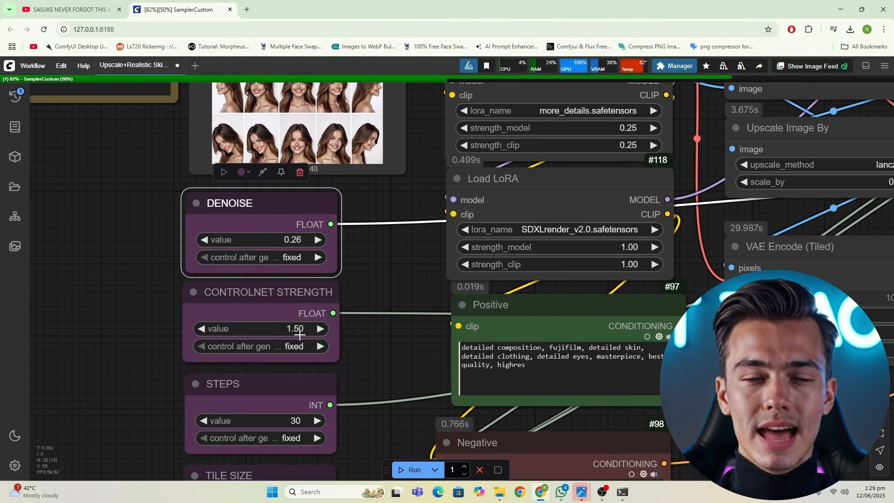
pyautogui.moveTo(363, 250); pyautogui.dragTo(395, 250)
pyautogui.scroll(3, 393, 288)
pyautogui.scroll(-3, 384, 308)
pyautogui.scroll(1, 389, 332)
pyautogui.moveTo(389, 330); pyautogui.dragTo(396, 290)
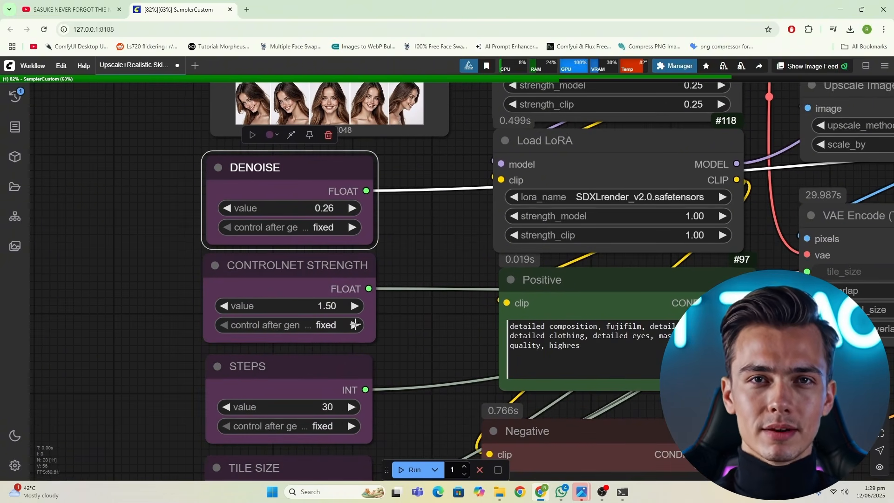
# Select the CONTROLNET STRENGTH, Upscale Image By and Perturbed-Attention Guidance (Advanced) nodes in turn to review their settings
pyautogui.click(330, 318)
pyautogui.scroll(-2, 331, 318)
pyautogui.scroll(-1, 235, 320)
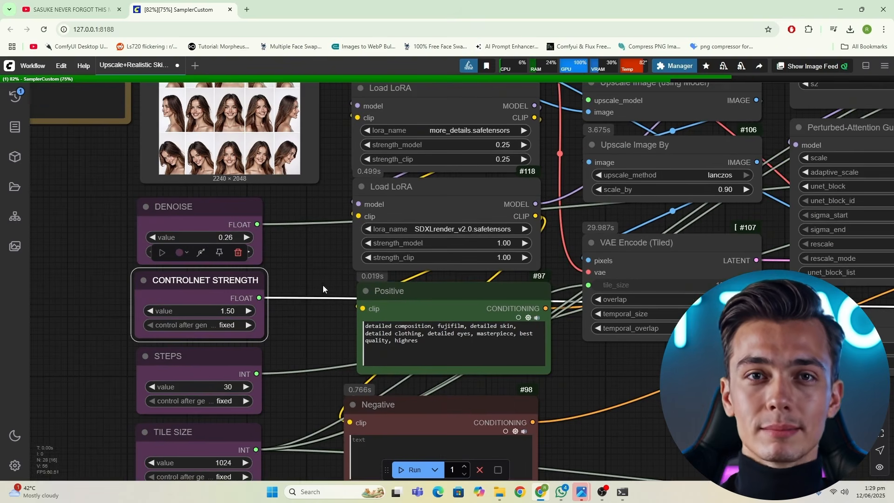
pyautogui.moveTo(323, 285); pyautogui.dragTo(154, 311)
pyautogui.moveTo(396, 266); pyautogui.dragTo(274, 281)
pyautogui.click(262, 241)
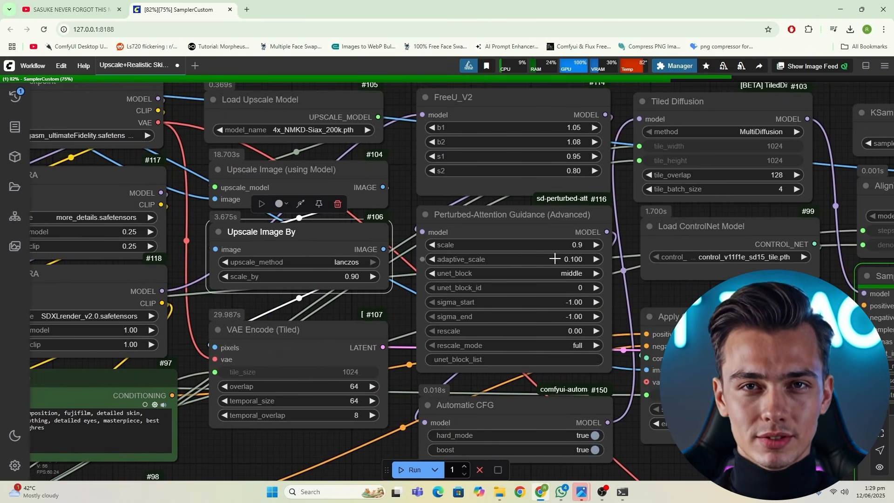
pyautogui.click(550, 231)
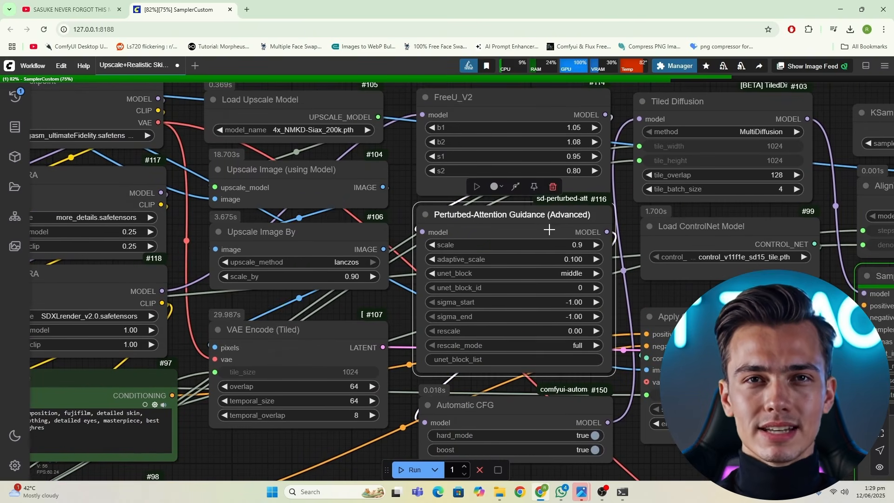
# Compare the original and skin-enhanced face-angle sheets up close in the Image Comparer node
pyautogui.scroll(2, 354, 275)
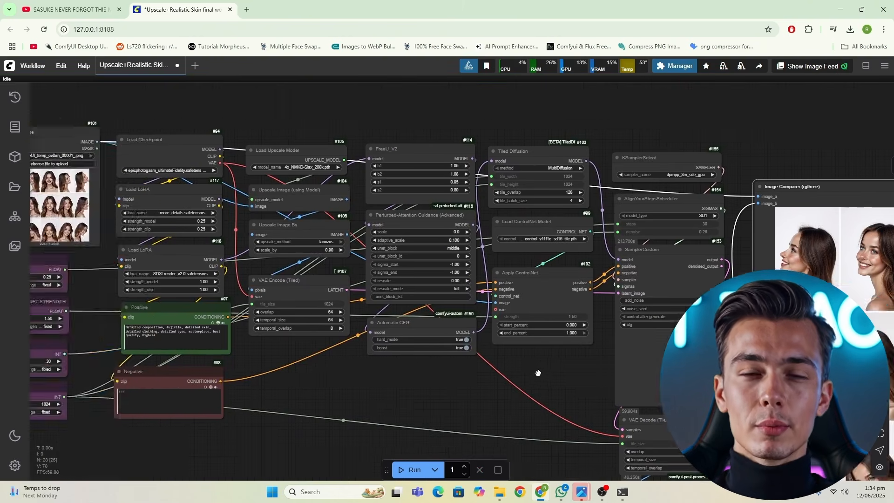
pyautogui.moveTo(539, 371); pyautogui.dragTo(205, 311)
pyautogui.hscroll(3, 205, 311)
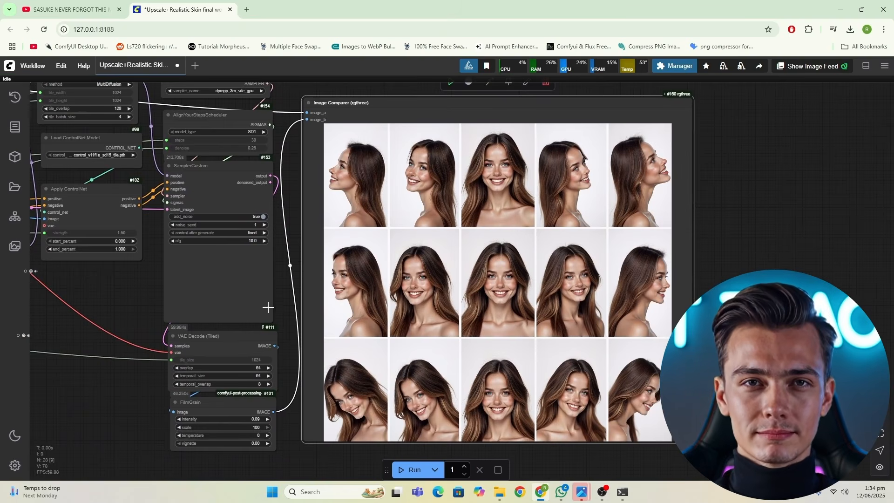
pyautogui.scroll(2, 263, 308)
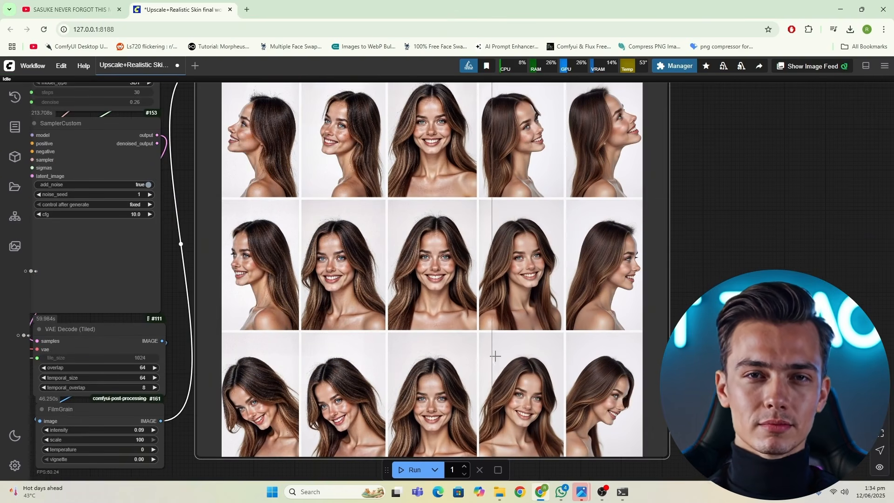
pyautogui.scroll(3, 438, 294)
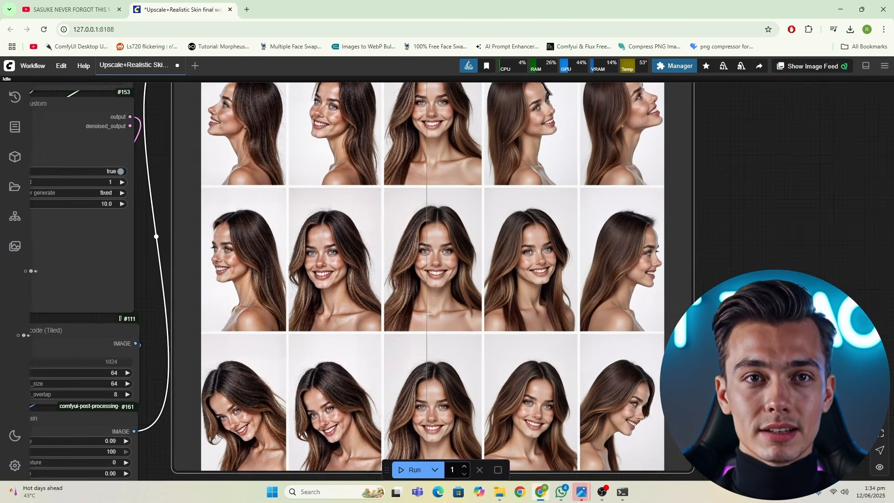
pyautogui.scroll(7, 438, 293)
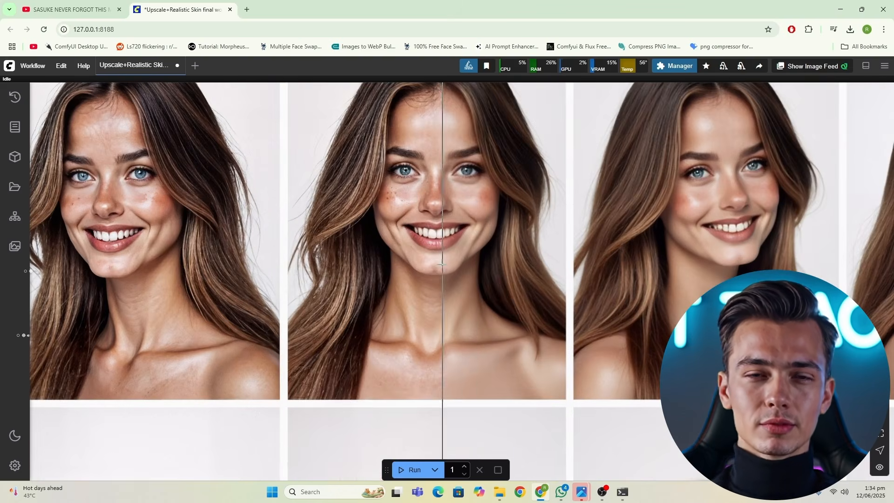
# Examine the skin texture of the front and three-quarter faces, sweeping the Image Comparer divider between the original and enhanced versions
pyautogui.scroll(3, 491, 303)
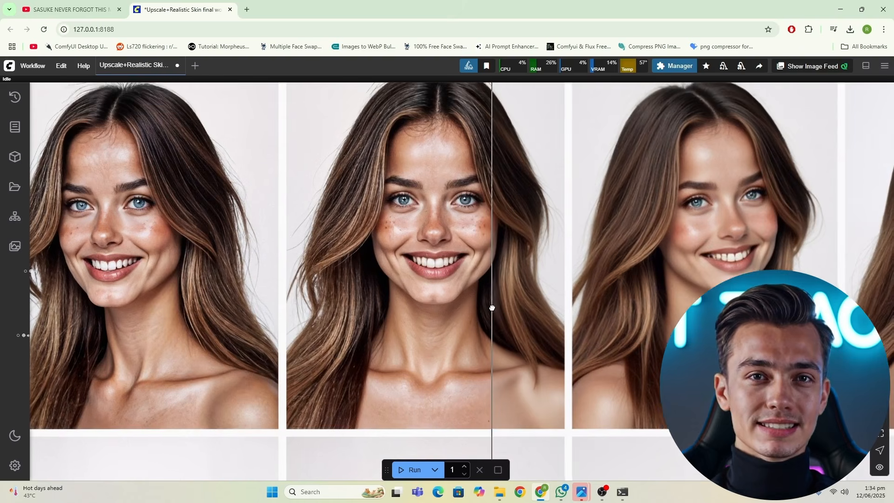
pyautogui.scroll(3, 482, 288)
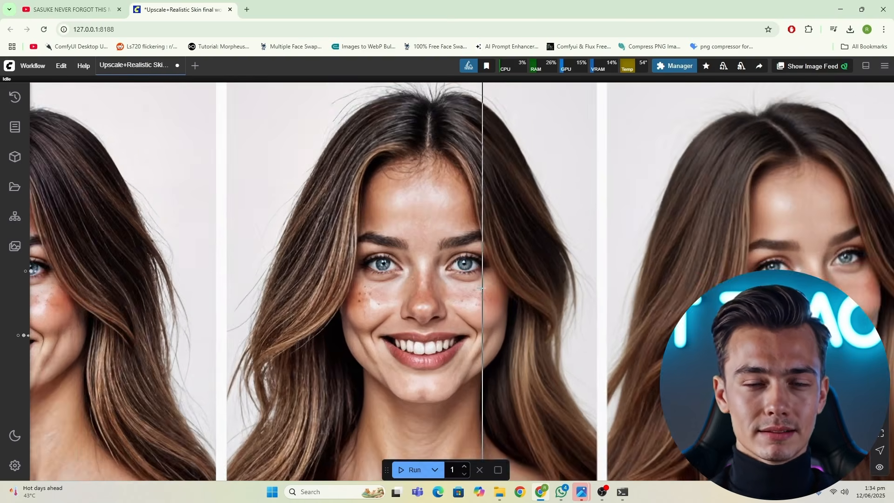
pyautogui.scroll(3, 487, 284)
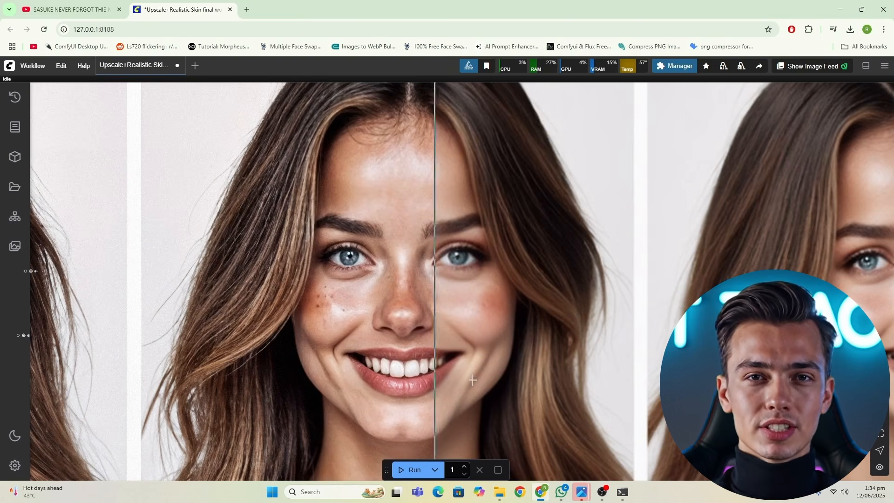
pyautogui.scroll(-2, 581, 395)
pyautogui.scroll(-1, 581, 395)
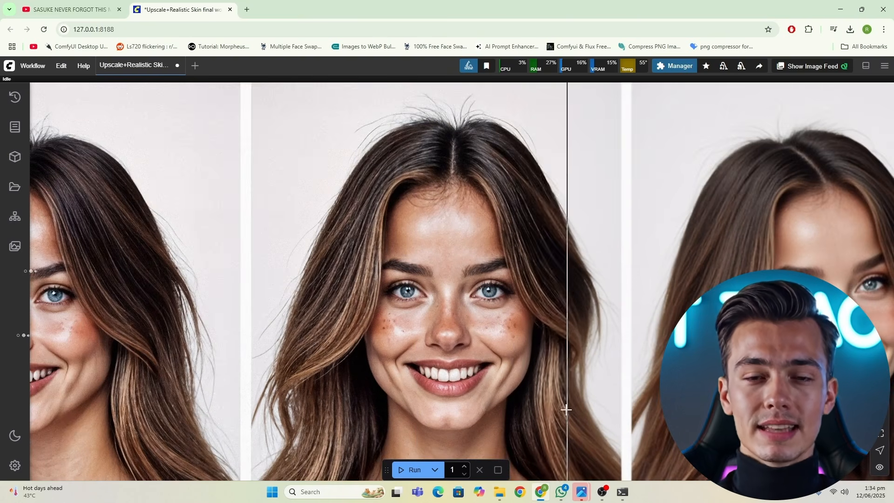
pyautogui.moveTo(611, 383); pyautogui.dragTo(208, 341)
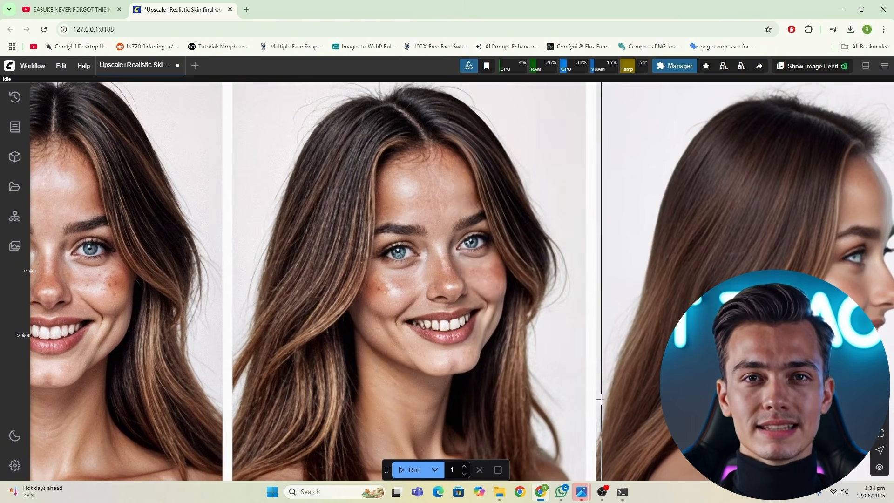
pyautogui.scroll(-3, 619, 409)
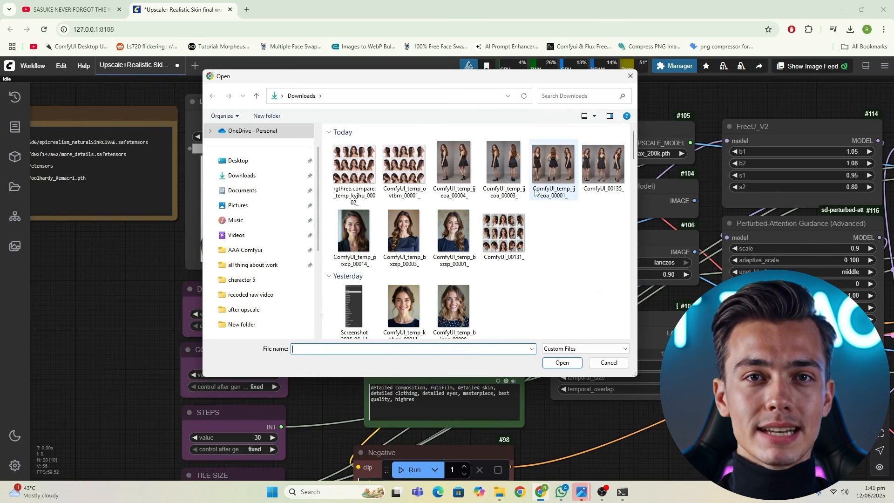
# Load the two-pose full-body sheet ComfyUI_temp_ijeoa_00004_ from Downloads as the workflow's input image
pyautogui.click(454, 168)
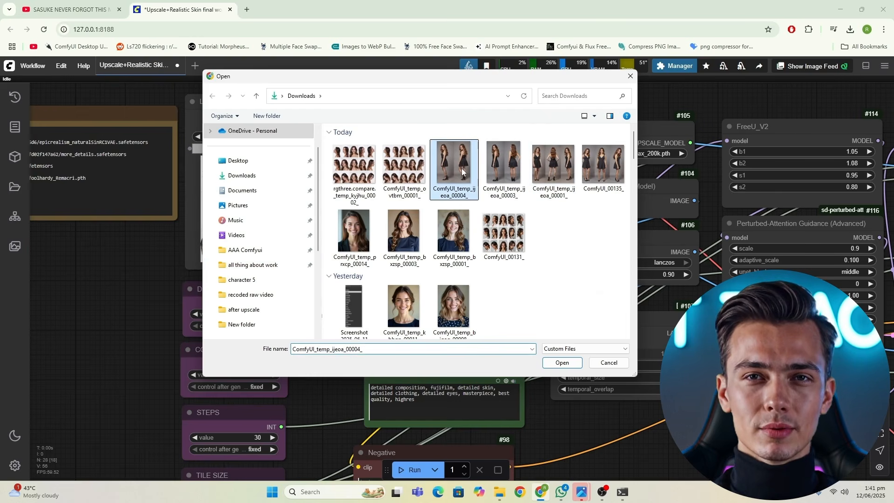
pyautogui.click(601, 173)
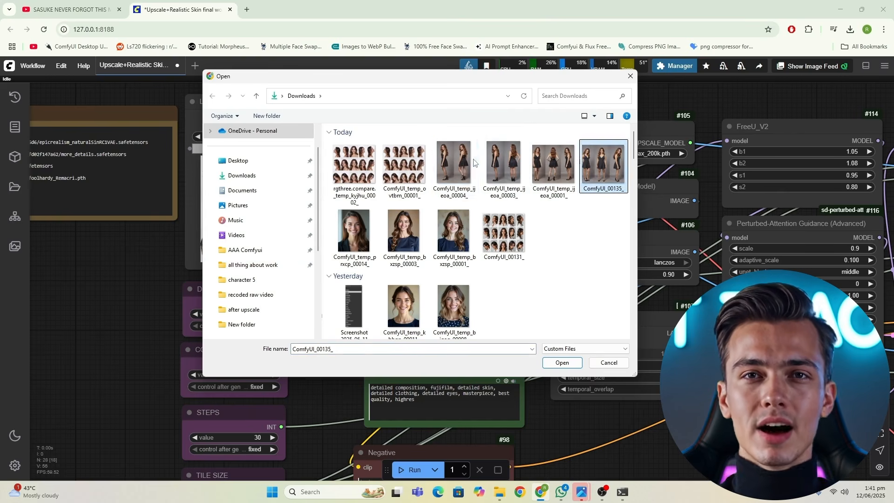
pyautogui.click(447, 162)
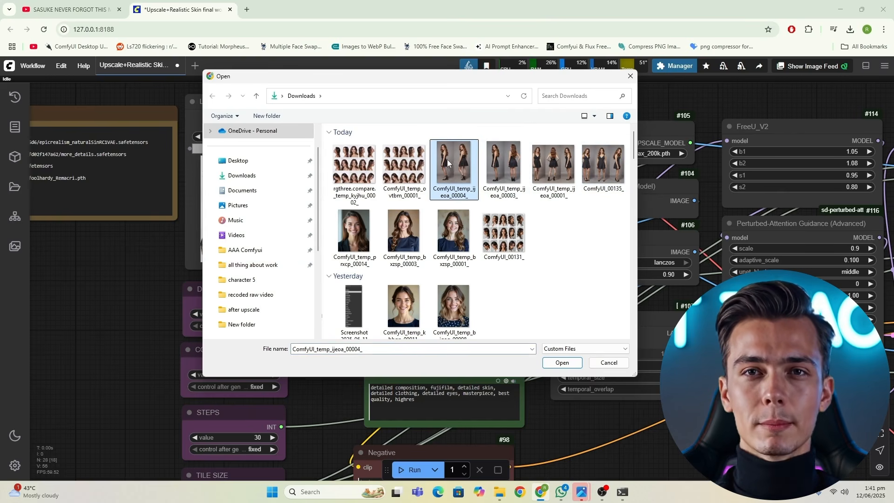
pyautogui.click(561, 363)
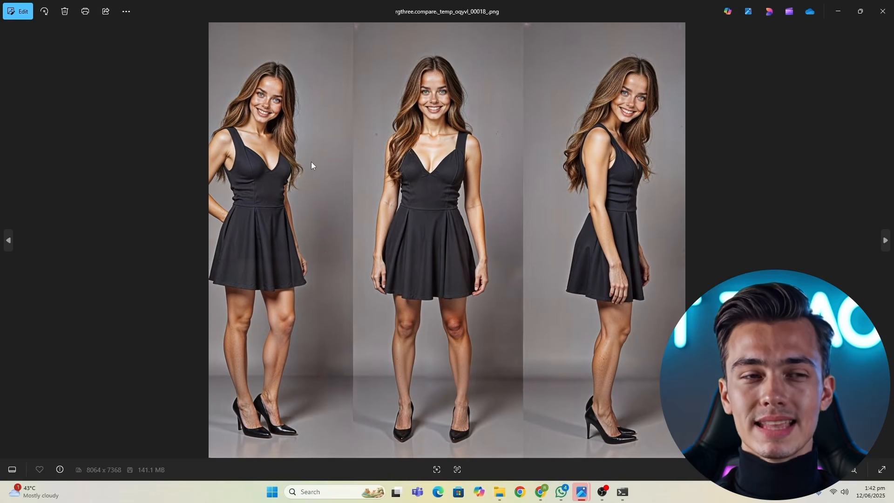
# Review the upscaled full-body sheets in Photos one after another, from rgthree.compare._temp_oqyvl_00018_ through rgthree.compare._temp_oqyvl_00024_
pyautogui.scroll(2, 482, 194)
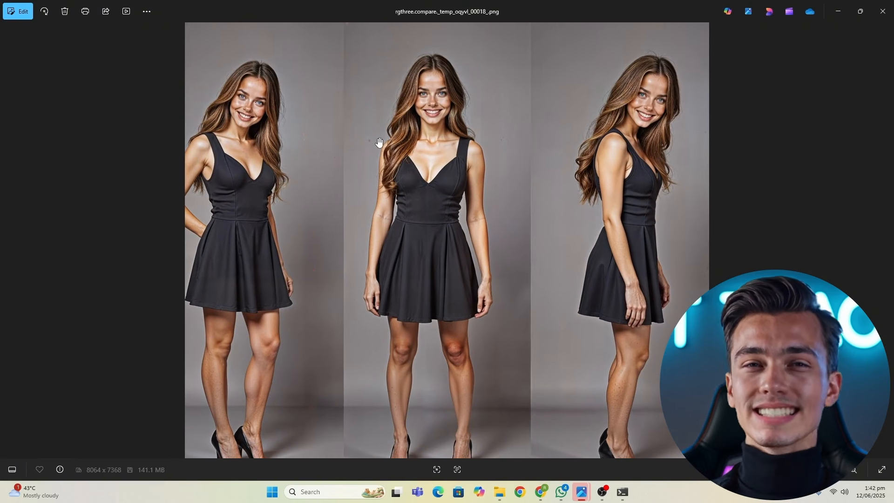
pyautogui.scroll(2, 372, 201)
pyautogui.scroll(-4, 769, 249)
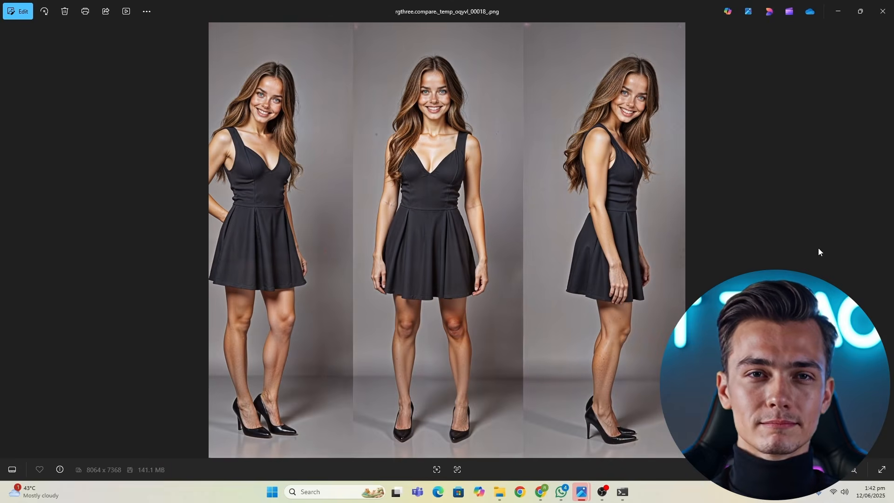
pyautogui.click(886, 240)
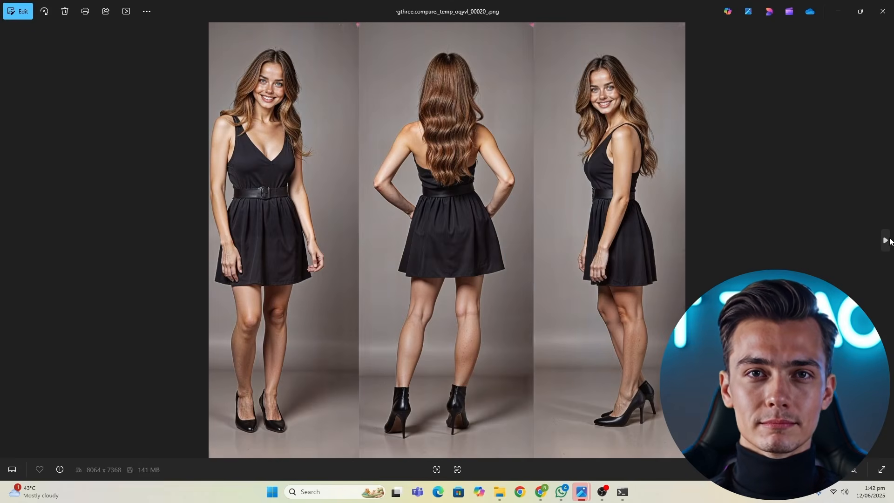
pyautogui.click(887, 240)
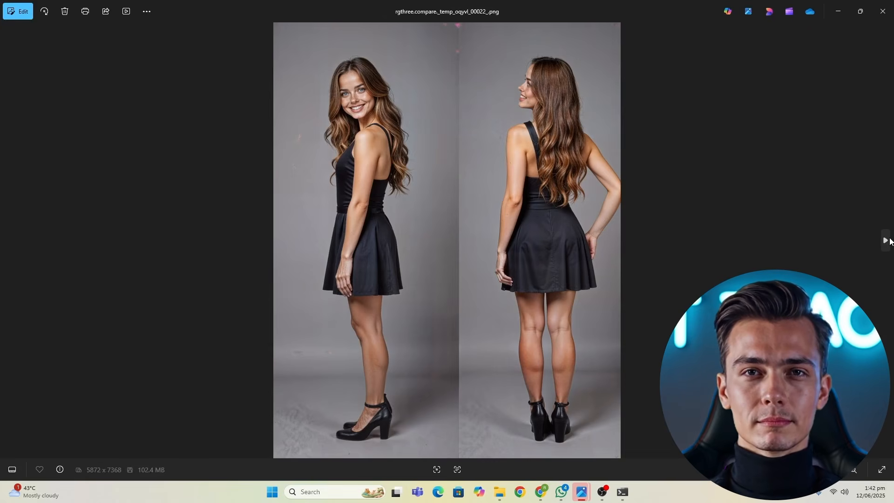
pyautogui.click(887, 240)
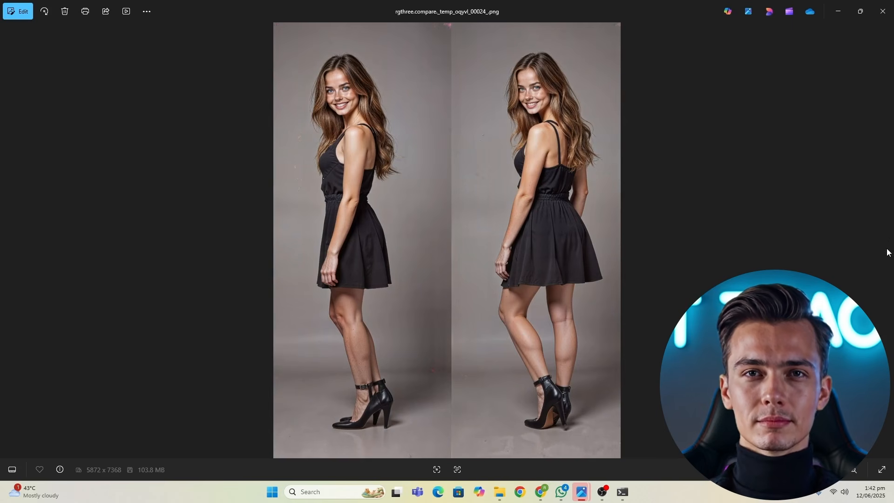
pyautogui.click(8, 238)
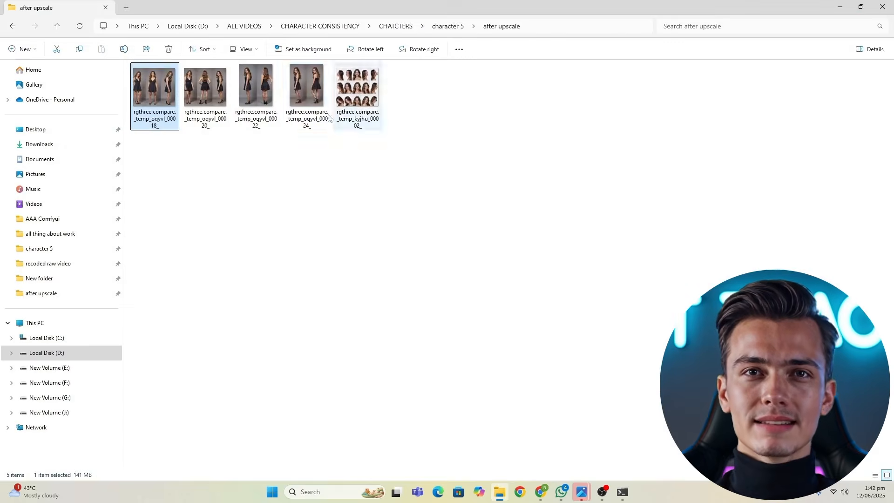
# Open the face-angle sheet rgthree.compare._temp_kyjhu_00002_ from the after upscale folder and examine its faces up close
pyautogui.doubleClick(351, 102)
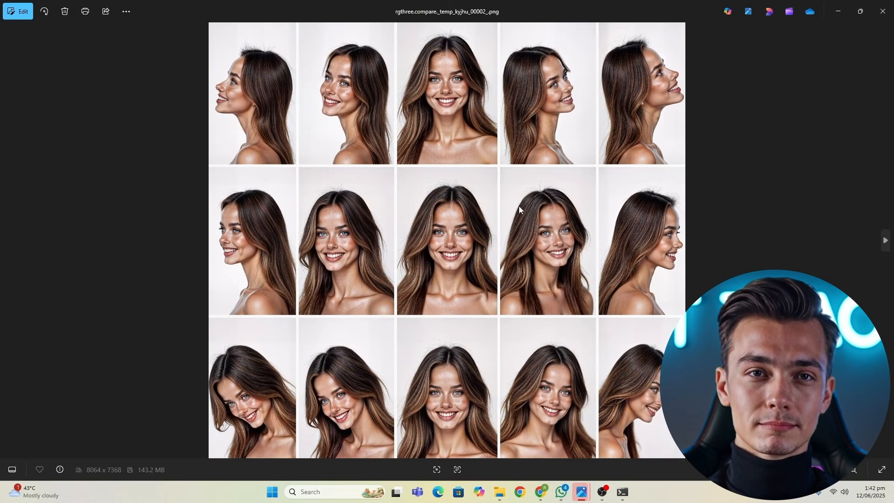
pyautogui.scroll(1, 518, 210)
pyautogui.scroll(-2, 521, 233)
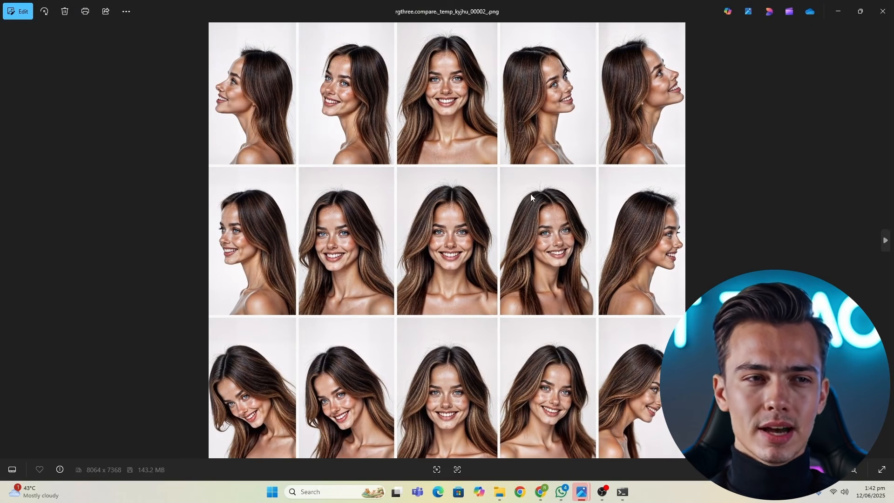
pyautogui.scroll(2, 468, 264)
pyautogui.scroll(3, 469, 264)
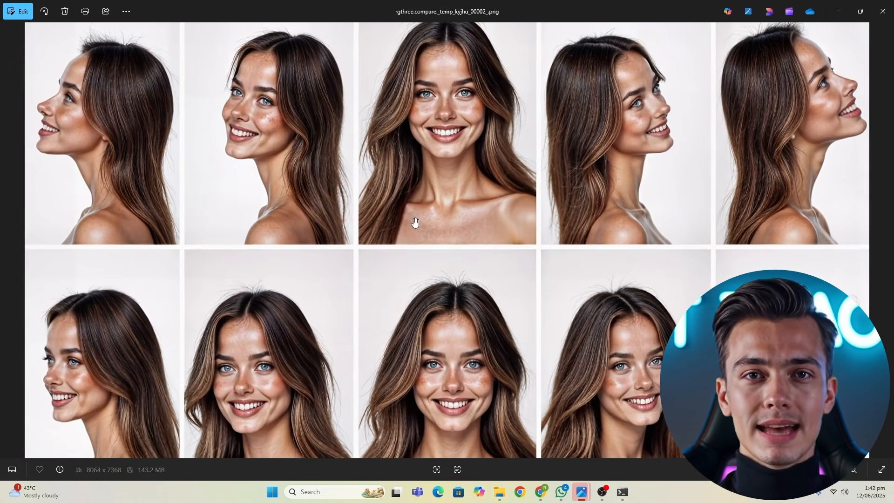
pyautogui.scroll(-4, 472, 253)
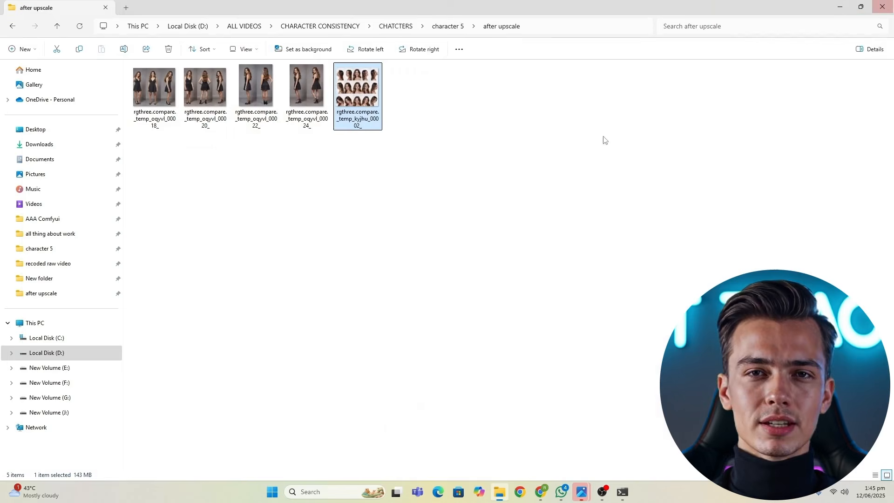
pyautogui.doubleClick(360, 102)
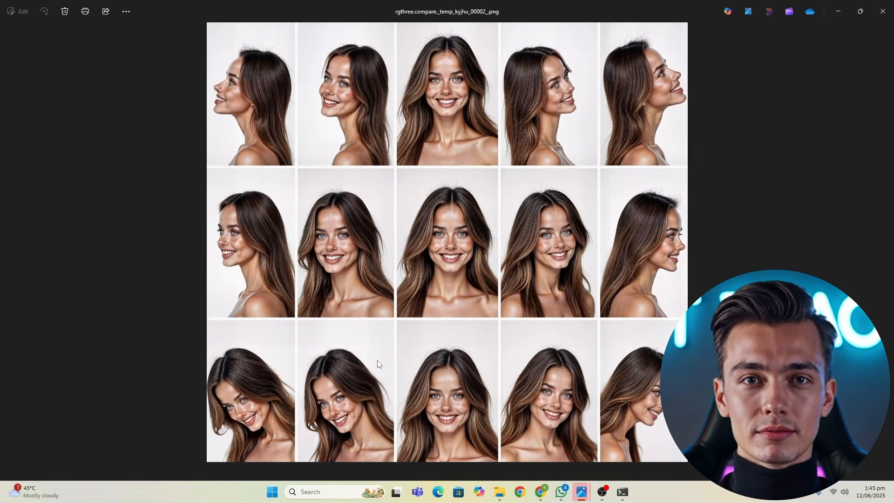
pyautogui.scroll(4, 449, 301)
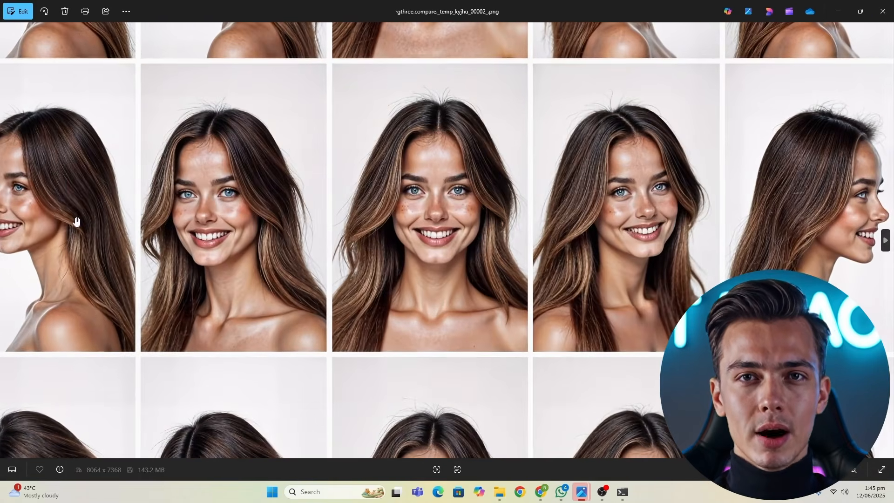
pyautogui.scroll(-4, 217, 317)
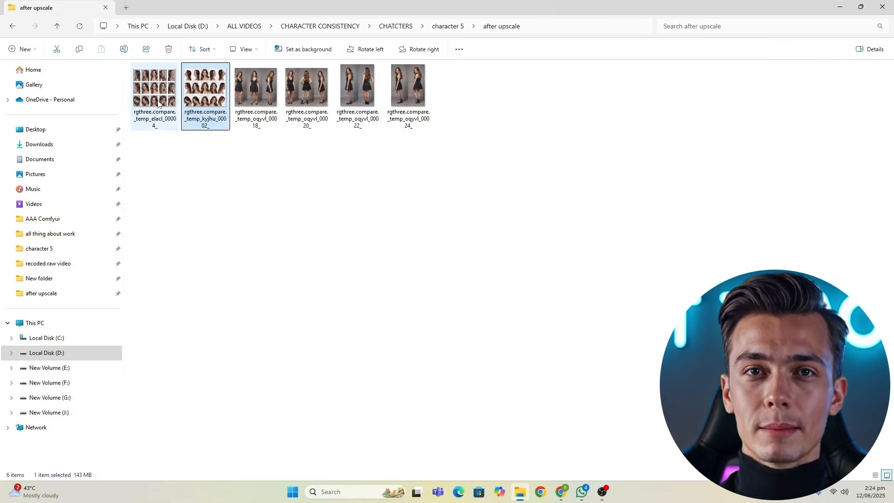
# Open the grey-background face sheet rgthree.compare._temp_elacl_00004_ from the after upscale folder and inspect its middle row of faces up close
pyautogui.doubleClick(158, 103)
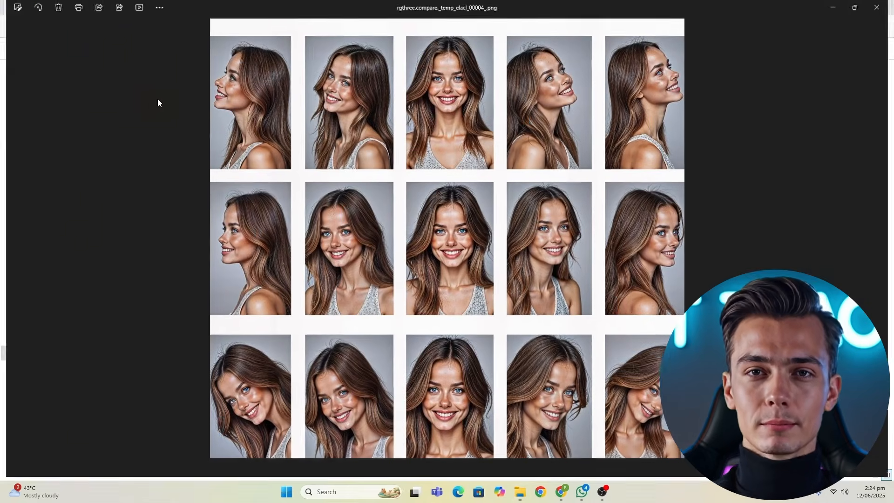
pyautogui.scroll(2, 528, 282)
pyautogui.scroll(-2, 523, 292)
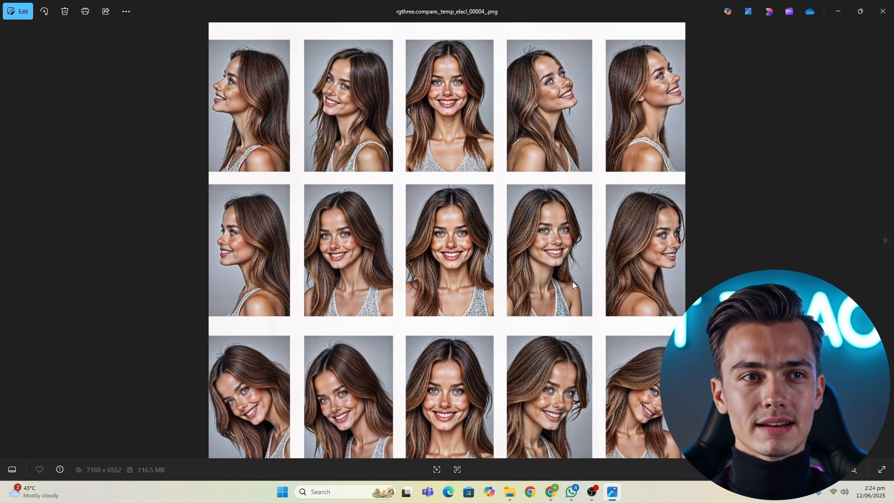
pyautogui.scroll(2, 554, 279)
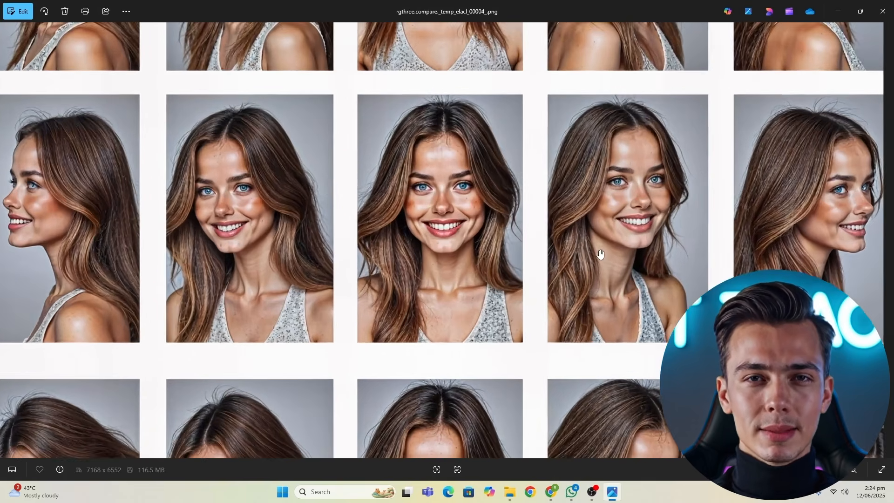
pyautogui.scroll(-2, 568, 274)
pyautogui.scroll(2, 582, 270)
pyautogui.scroll(2, 565, 254)
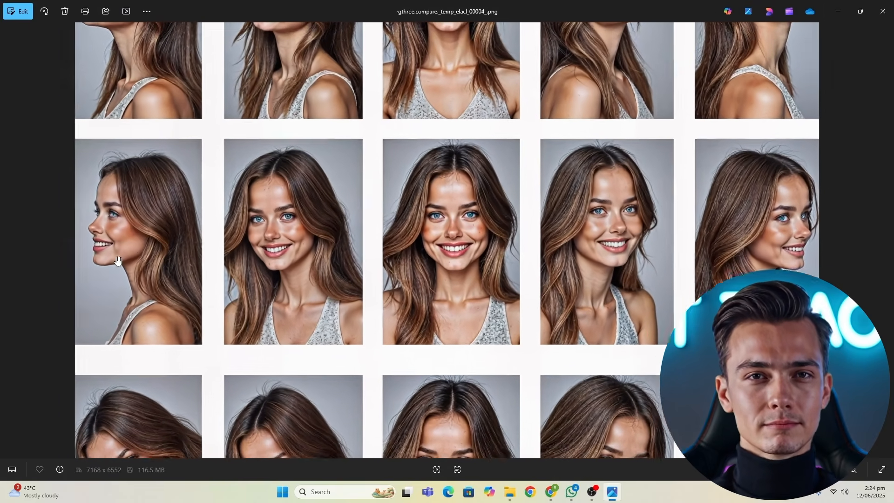
pyautogui.moveTo(643, 212); pyautogui.dragTo(485, 259)
pyautogui.scroll(-2, 68, 259)
pyautogui.scroll(-2, 212, 347)
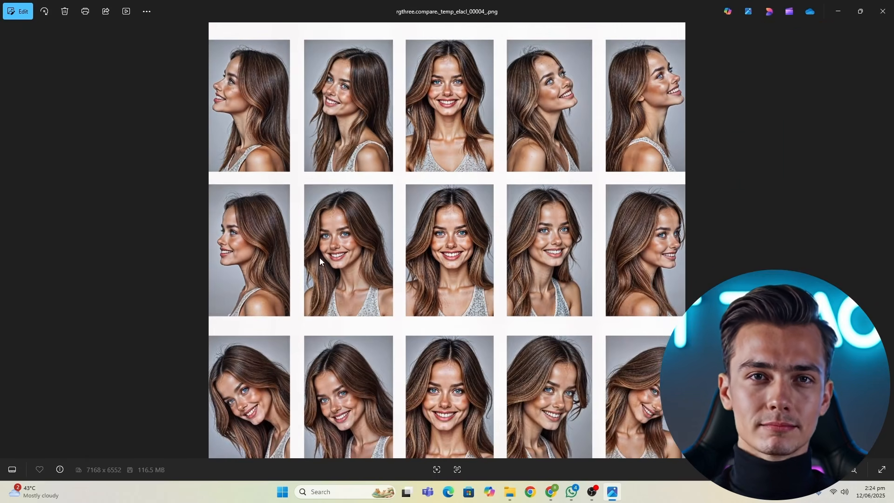
# Go to the white-background face sheet rgthree.compare._temp_kyjhu_00002_ and inspect the skin detail across its middle row
pyautogui.click(885, 240)
pyautogui.scroll(5, 620, 243)
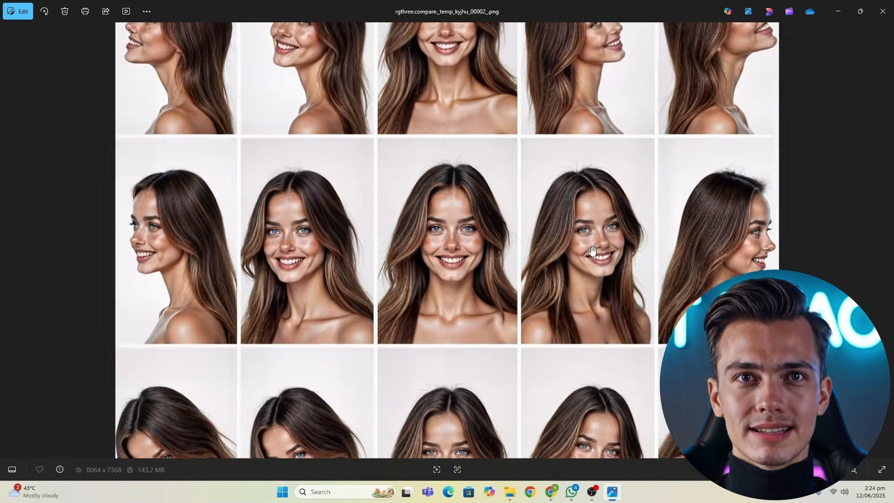
pyautogui.scroll(-4, 619, 273)
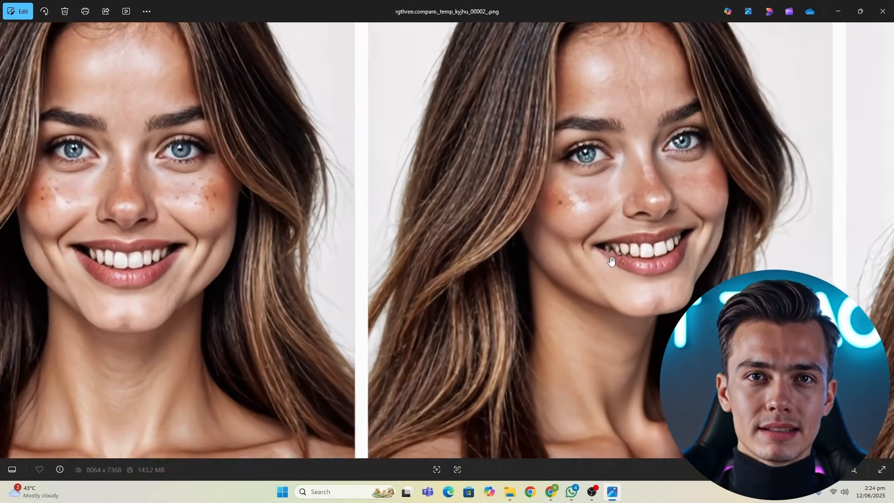
pyautogui.scroll(-3, 149, 312)
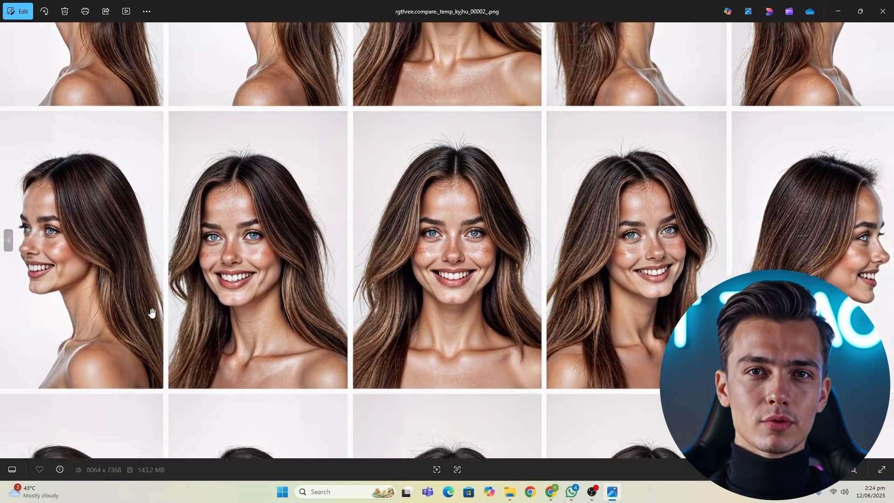
pyautogui.scroll(2, 675, 410)
pyautogui.scroll(3, 875, 397)
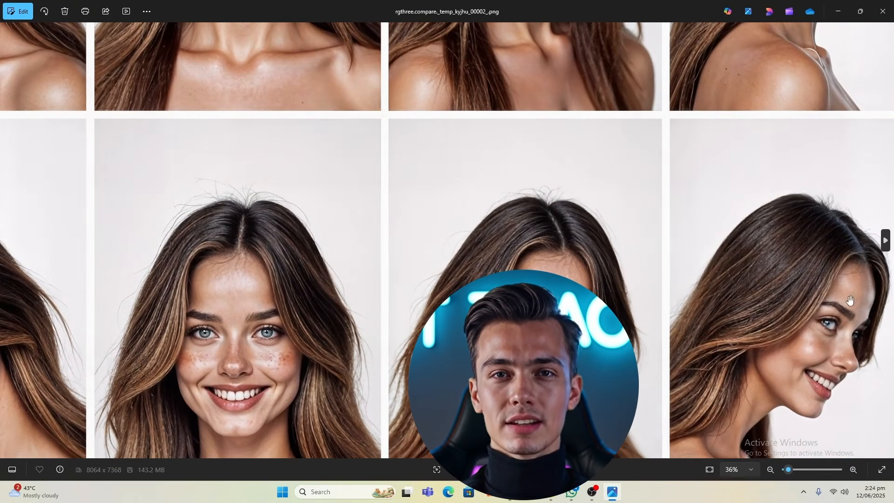
pyautogui.scroll(-4, 872, 377)
# Return to the grey-background face sheet rgthree.compare._temp_elacl_00004_ and view it enlarged for comparison
pyautogui.press('Left')
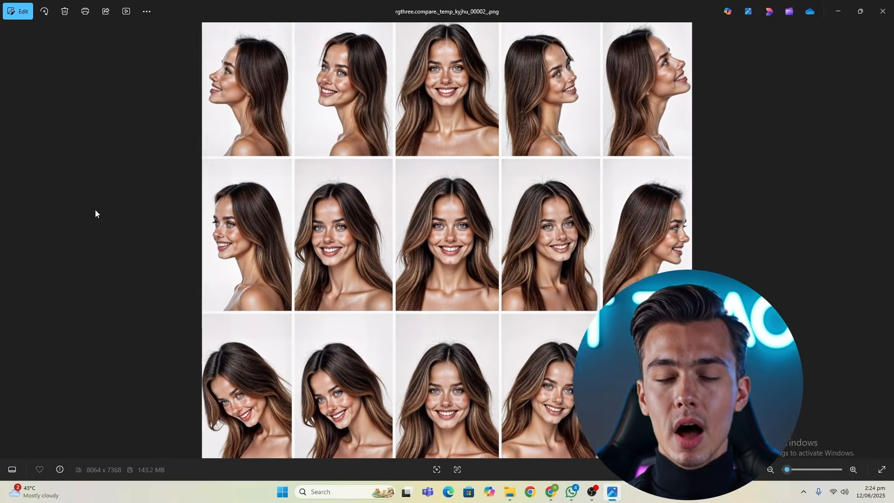
pyautogui.click(6, 240)
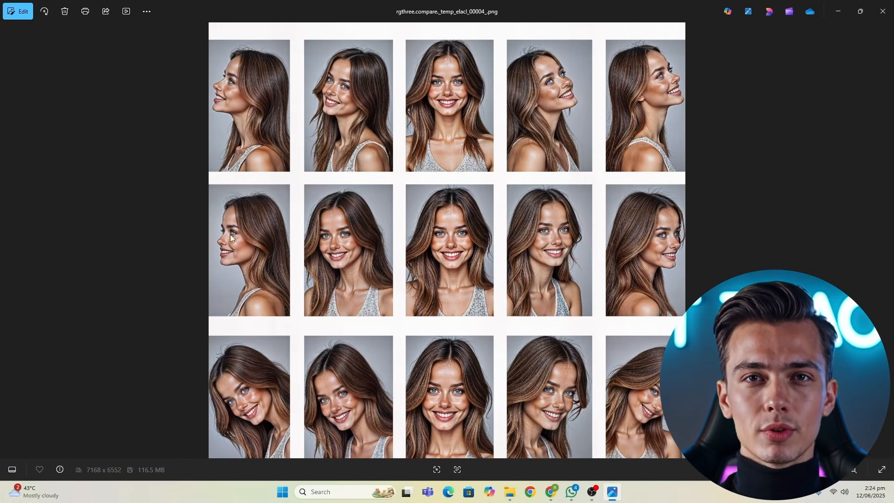
pyautogui.scroll(3, 655, 344)
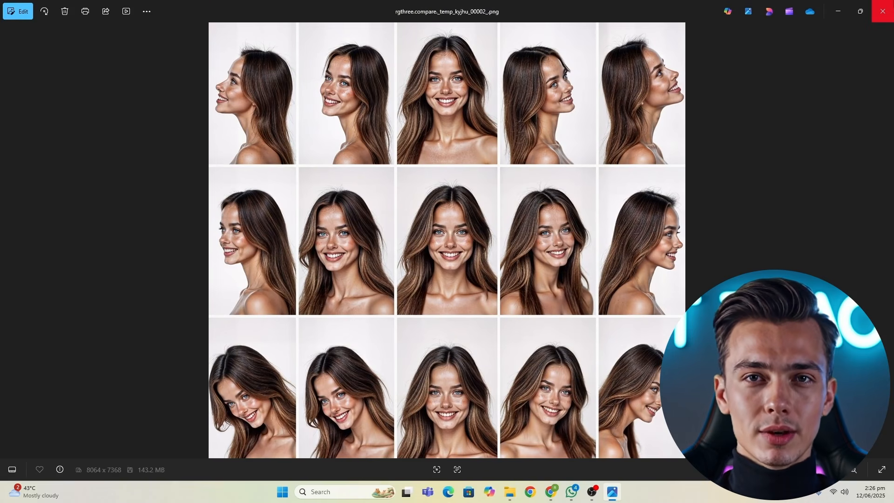
# Close the face sheet, switch to the Ezgif site in Chrome, and open its Split tool
pyautogui.click(883, 10)
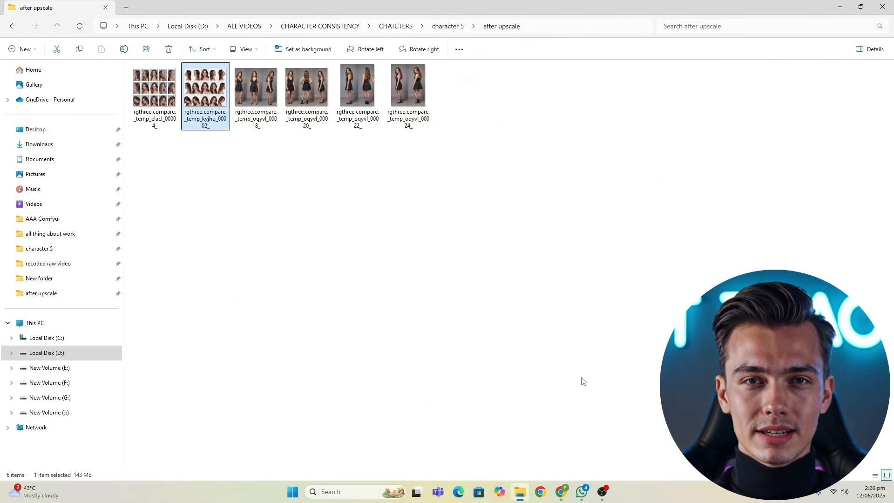
pyautogui.click(541, 493)
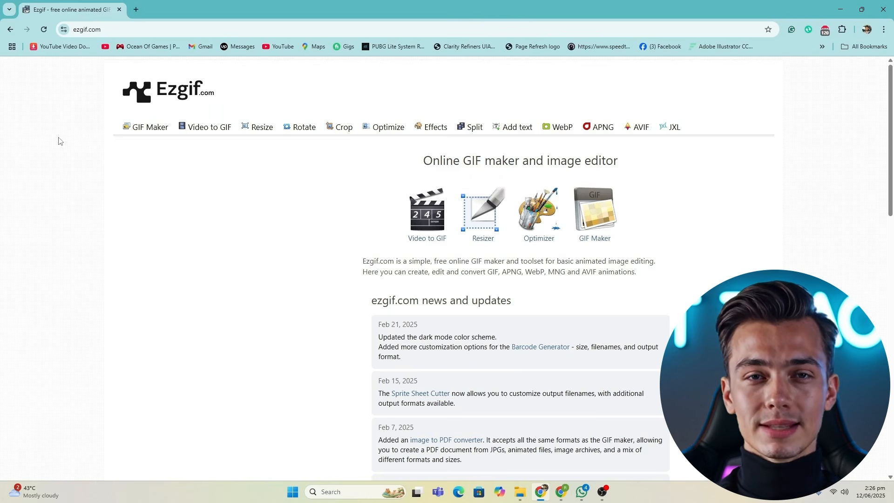
pyautogui.click(464, 135)
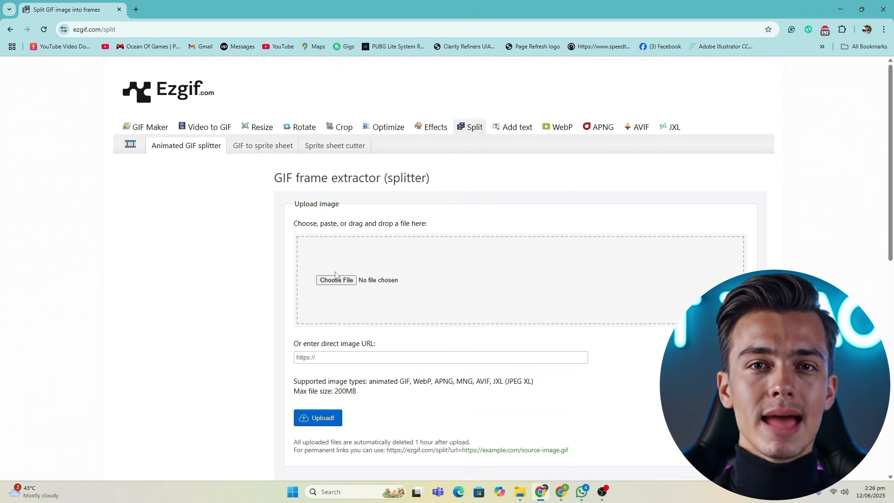
# Choose the face sheet rgthree.compare._temp_kyjhu_00002_ from the after upscale folder and upload it to the splitter
pyautogui.click(335, 280)
pyautogui.doubleClick(355, 148)
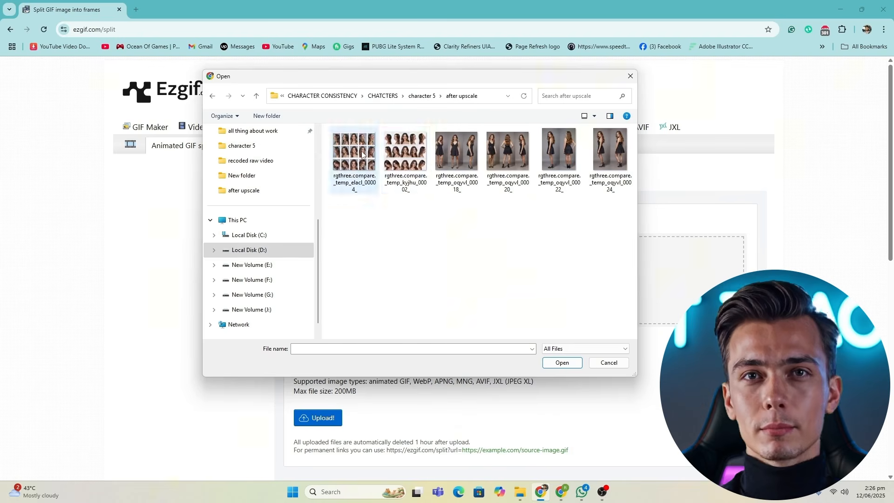
pyautogui.click(410, 161)
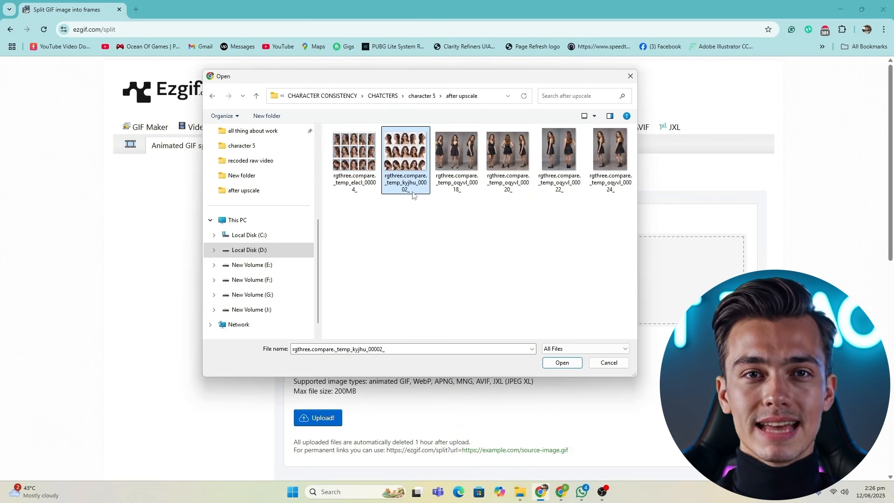
pyautogui.click(563, 365)
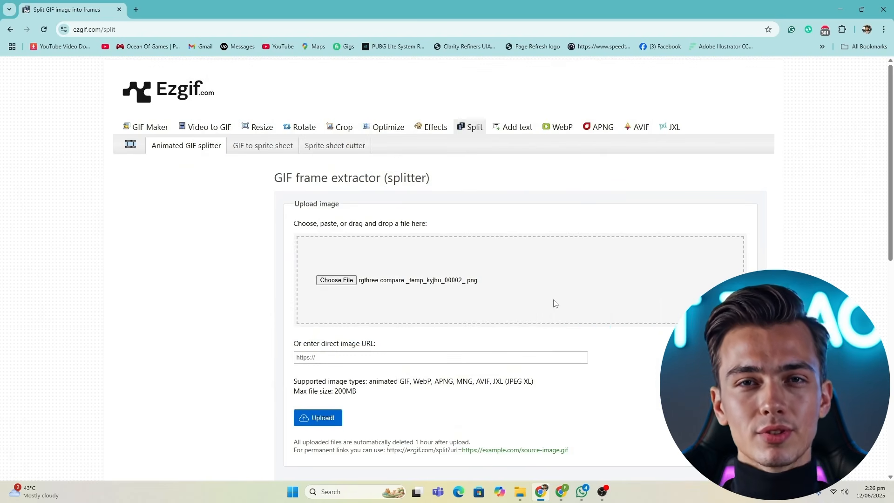
pyautogui.scroll(-4, 554, 303)
pyautogui.scroll(2, 551, 303)
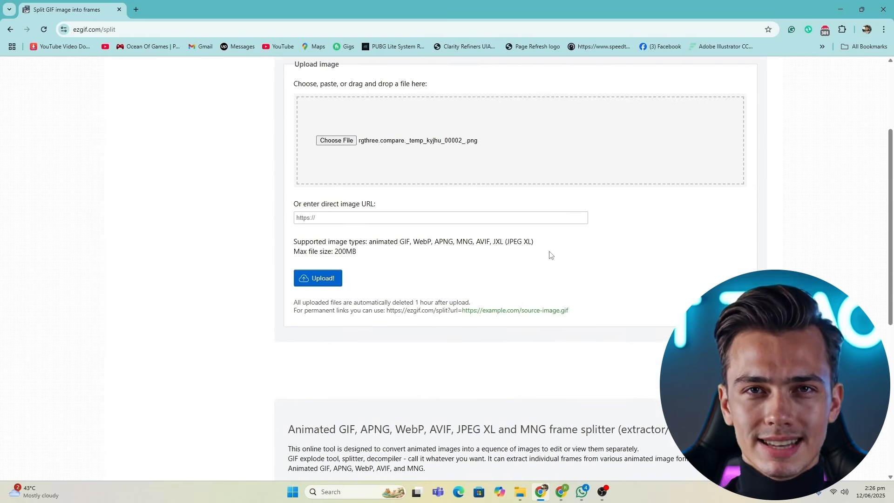
pyautogui.scroll(2, 381, 366)
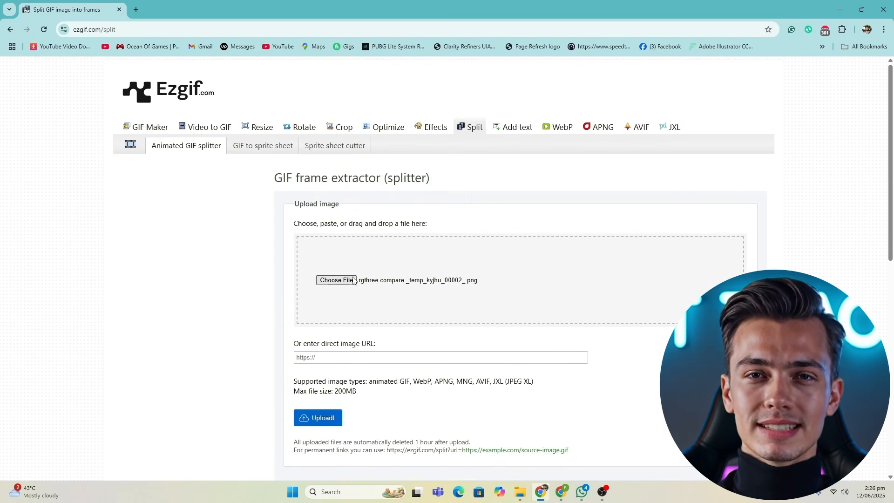
pyautogui.scroll(-1, 327, 326)
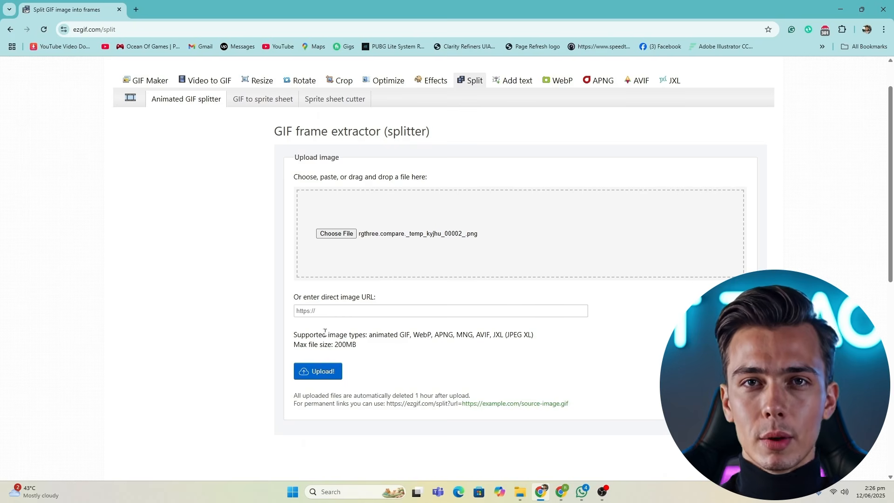
pyautogui.click(373, 355)
pyautogui.click(305, 376)
pyautogui.scroll(-1, 466, 386)
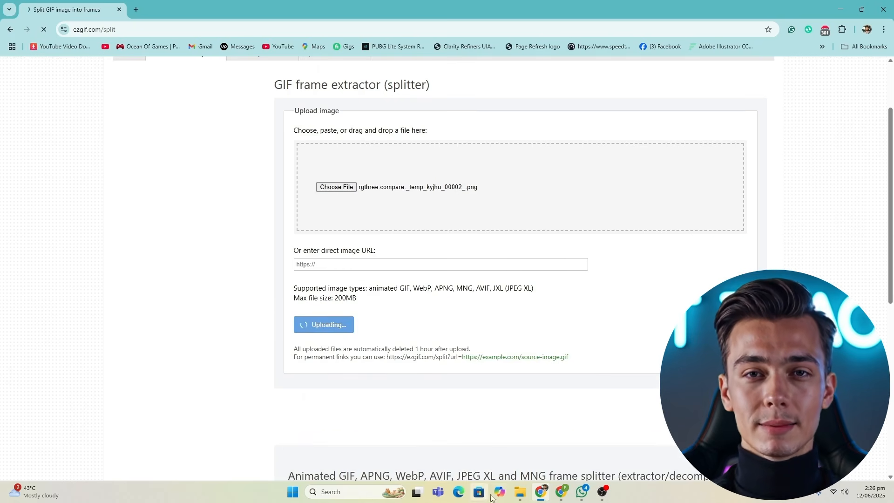
# Switch to File Explorer, open rgthree.compare._temp_kyjhu_00002_, and inspect the middle front-facing face up close before closing the image
pyautogui.click(521, 492)
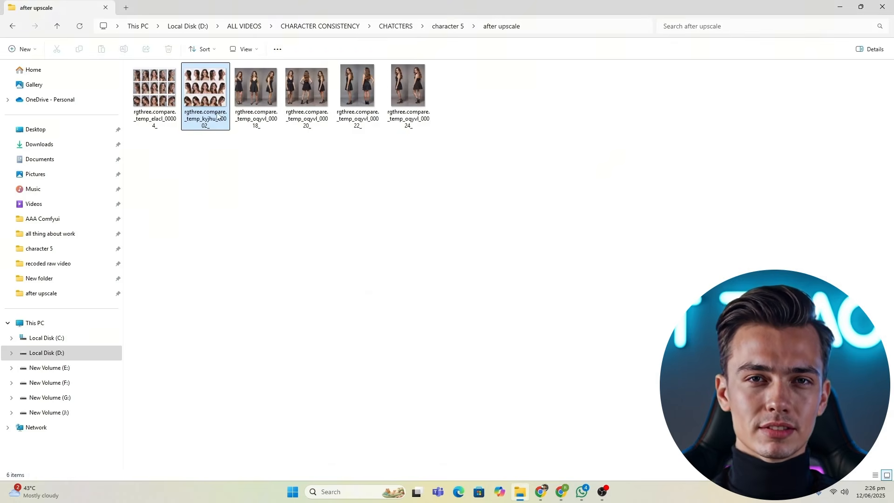
pyautogui.doubleClick(219, 119)
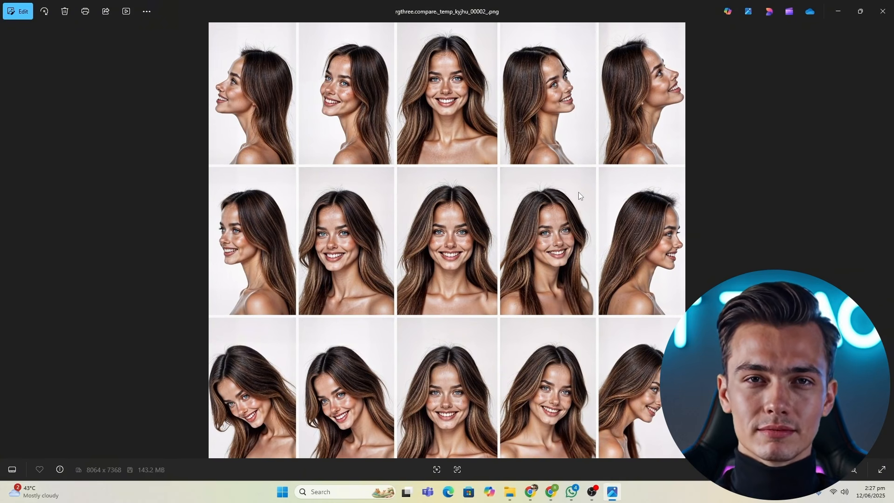
pyautogui.scroll(5, 489, 195)
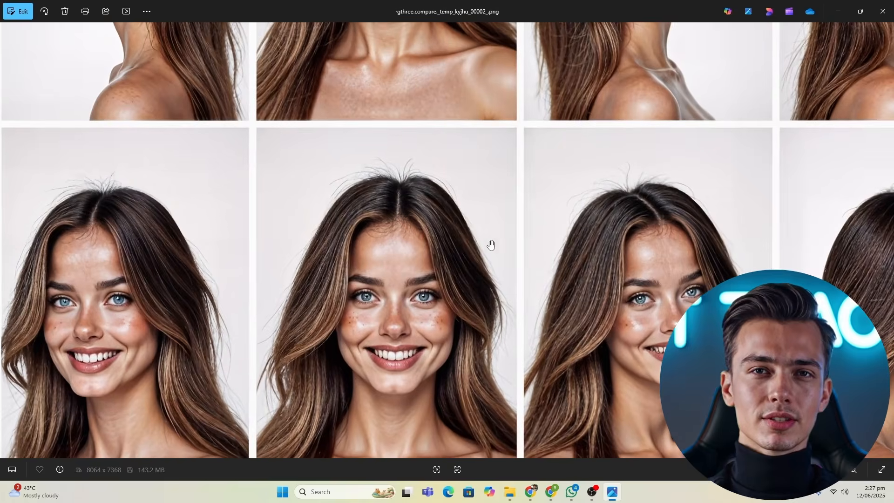
pyautogui.moveTo(464, 266); pyautogui.dragTo(487, 197)
pyautogui.scroll(4, 486, 198)
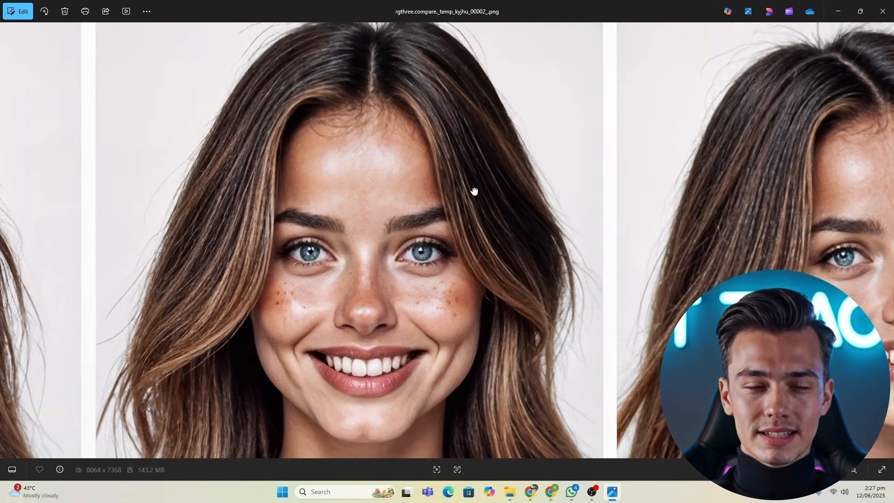
pyautogui.moveTo(423, 196); pyautogui.dragTo(450, 93)
pyautogui.moveTo(334, 154); pyautogui.dragTo(352, 167)
pyautogui.scroll(-1, 352, 168)
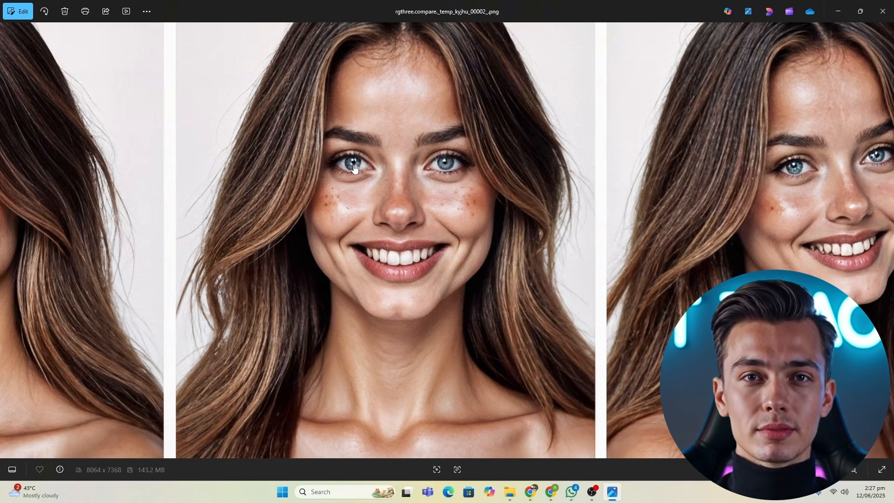
pyautogui.scroll(-3, 355, 167)
pyautogui.click(884, 12)
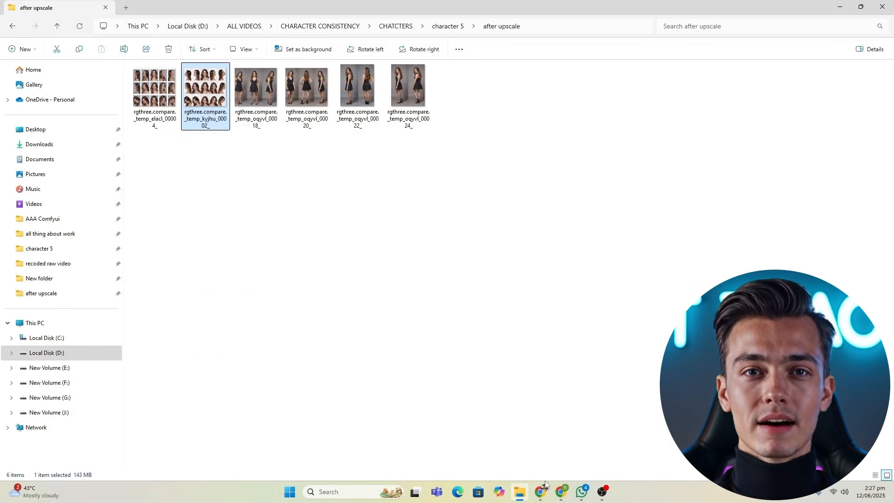
# Return to the Ezgif page in Chrome and check the progress of the face sheet upload
pyautogui.moveTo(546, 484); pyautogui.dragTo(315, 246)
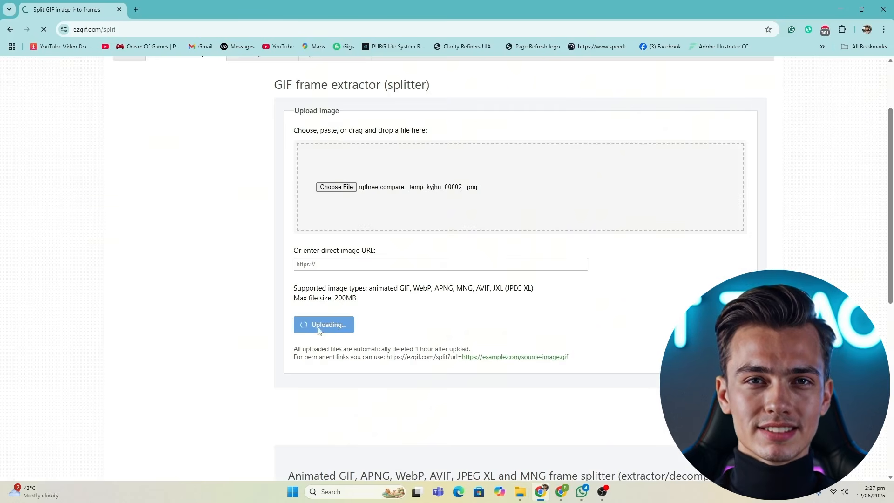
pyautogui.scroll(-3, 387, 252)
pyautogui.scroll(5, 464, 216)
pyautogui.scroll(-3, 465, 213)
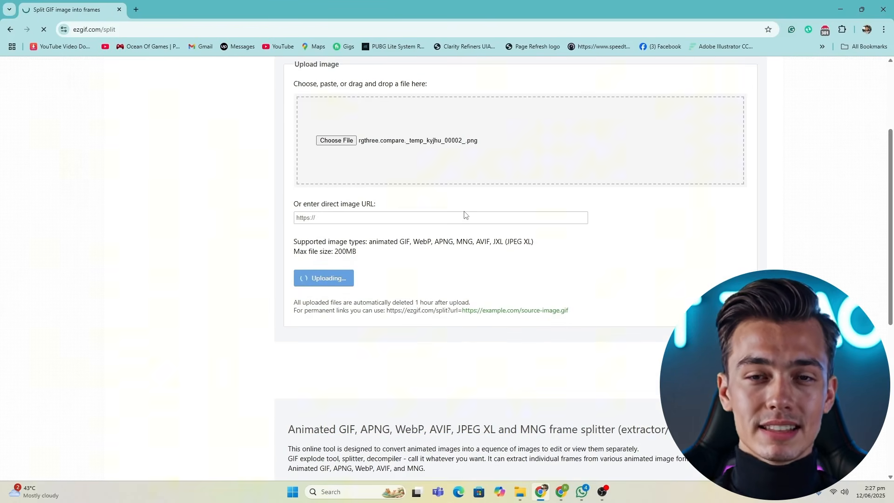
pyautogui.scroll(3, 369, 277)
pyautogui.scroll(-1, 304, 292)
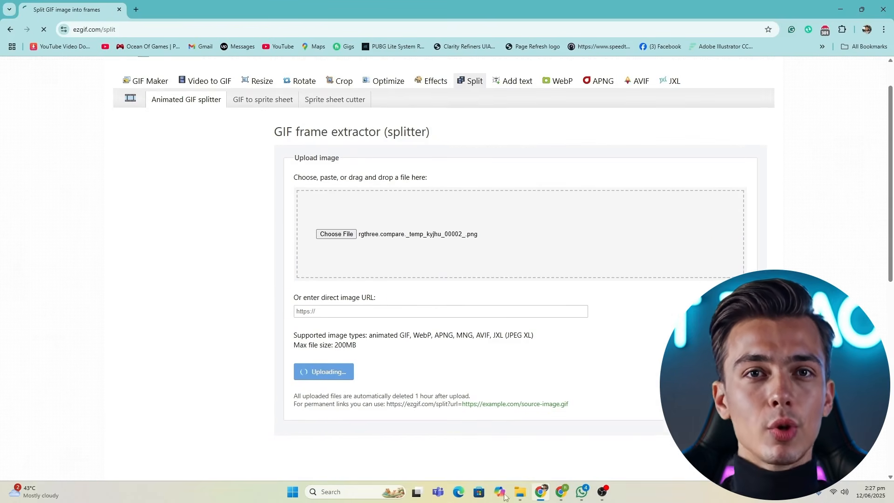
# Switch to File Explorer and view the full-body sheet rgthree.compare._temp_oqyvl_00018_, closing it again
pyautogui.click(520, 499)
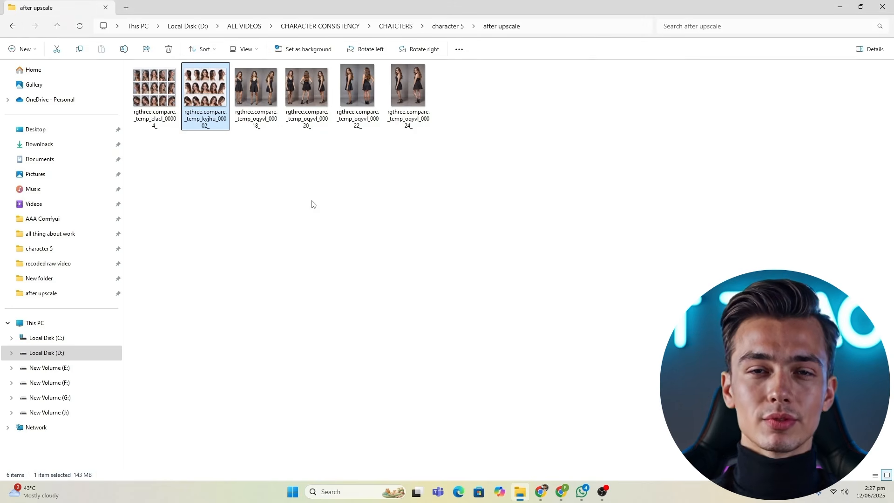
pyautogui.click(256, 88)
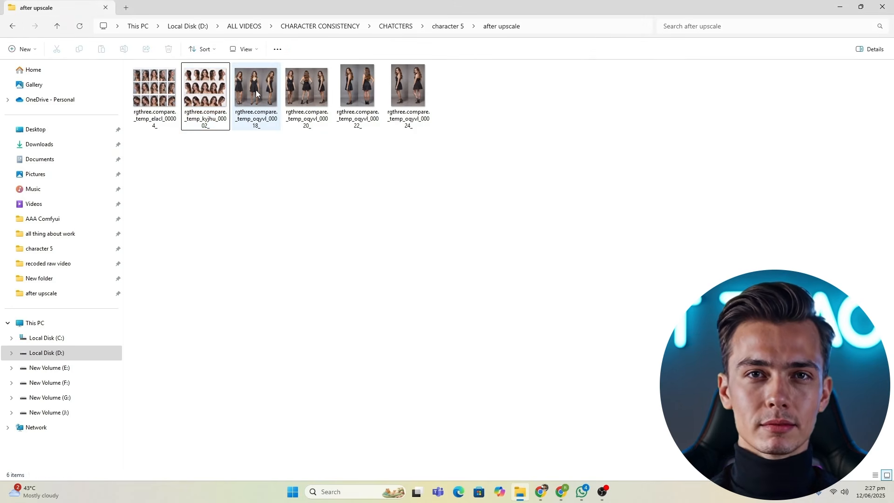
pyautogui.doubleClick(255, 90)
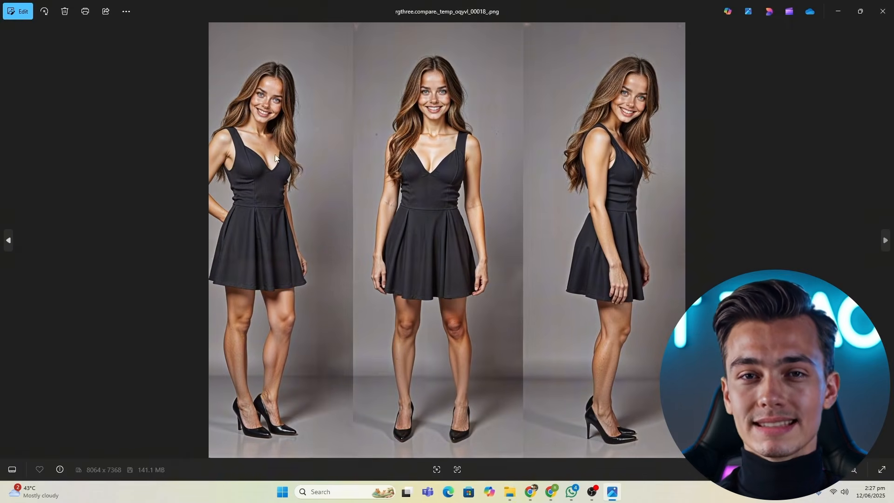
pyautogui.click(883, 10)
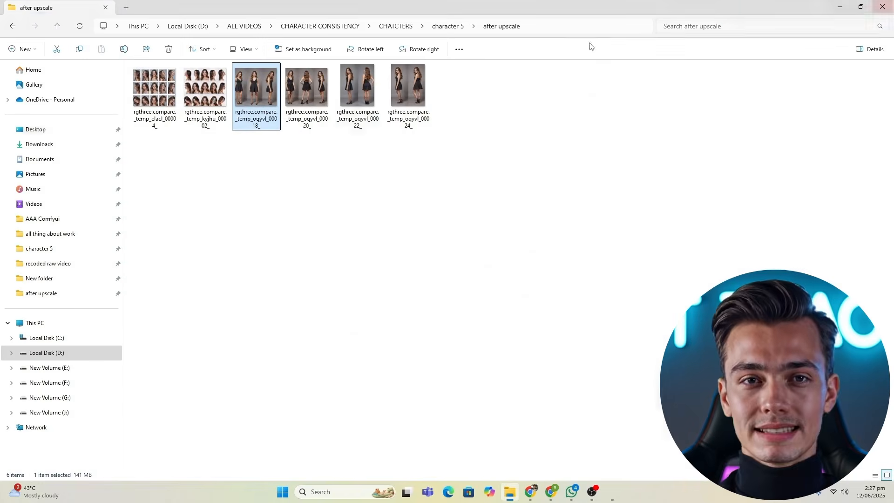
# Create a new folder named final inside the after upscale folder
pyautogui.rightClick(580, 198)
pyautogui.moveTo(669, 269)
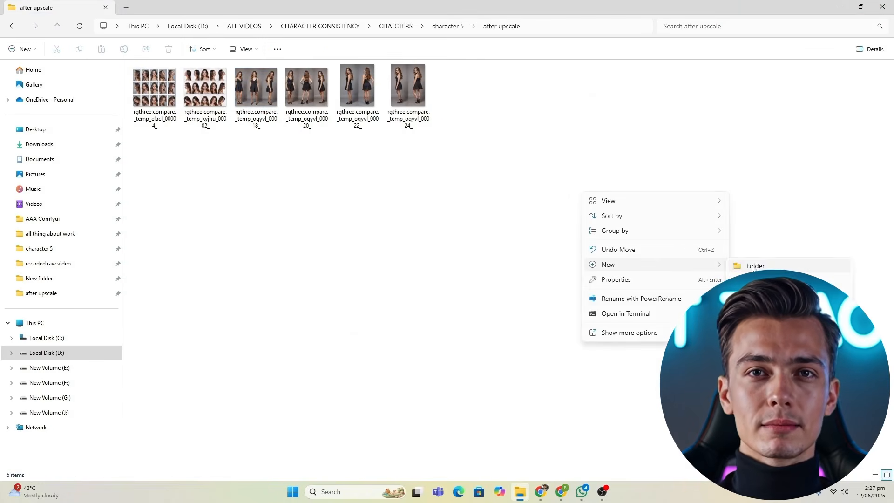
pyautogui.click(751, 266)
pyautogui.write('final')
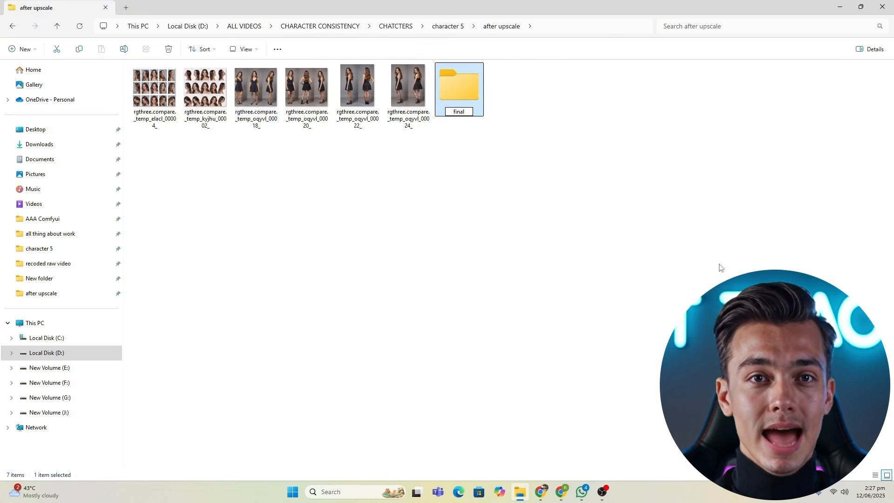
pyautogui.press('Return')
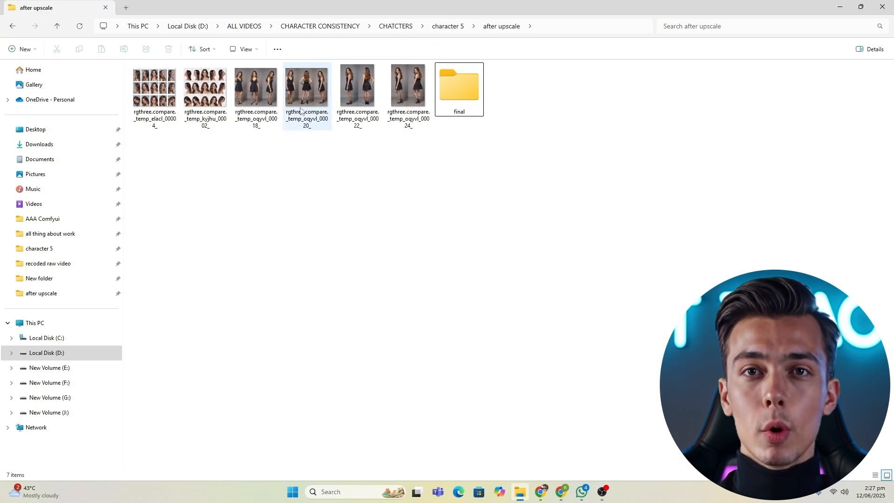
# Open rgthree.compare._temp_oqyvl_00018_ for editing and crop it to only the first of its three full-body poses
pyautogui.doubleClick(248, 90)
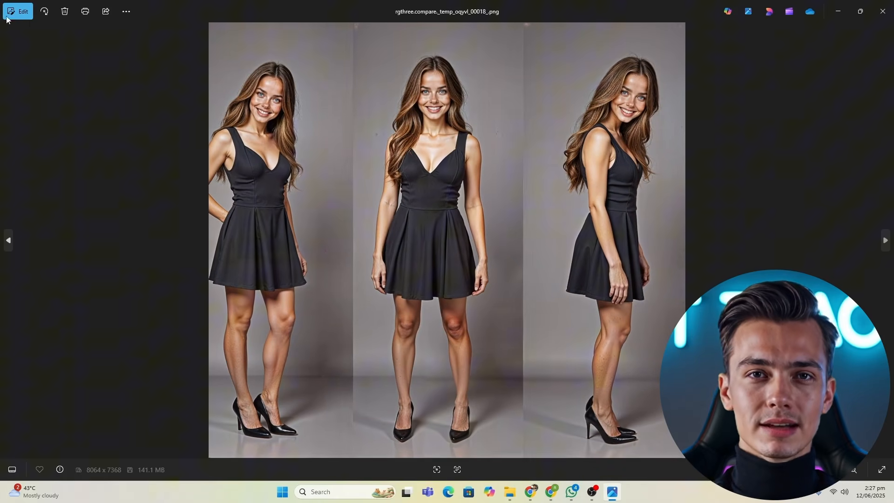
pyautogui.click(17, 14)
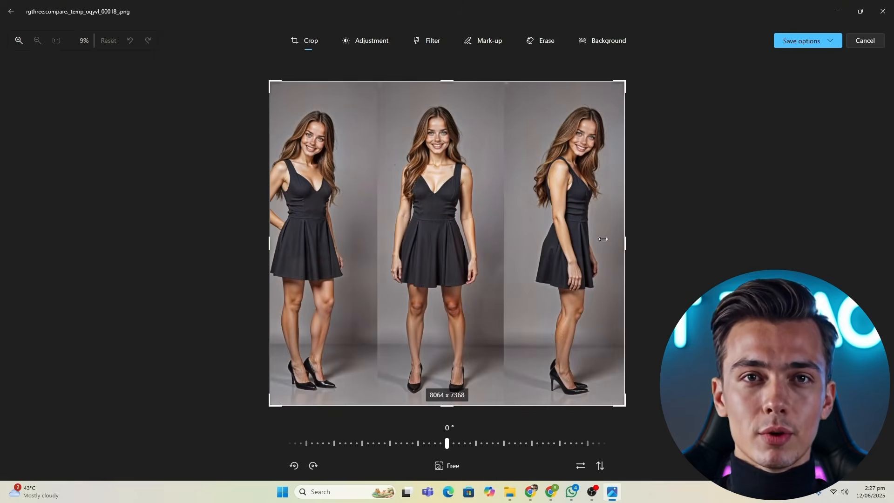
pyautogui.moveTo(625, 236); pyautogui.dragTo(378, 239)
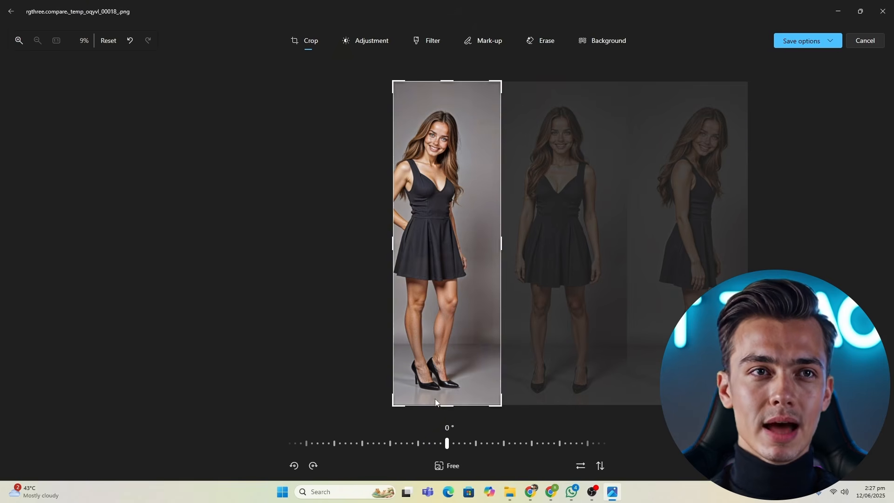
# Save the cropped pose as a PNG copy named 1 in character 5 > after upscale > final, and close the image
pyautogui.click(815, 42)
pyautogui.click(801, 59)
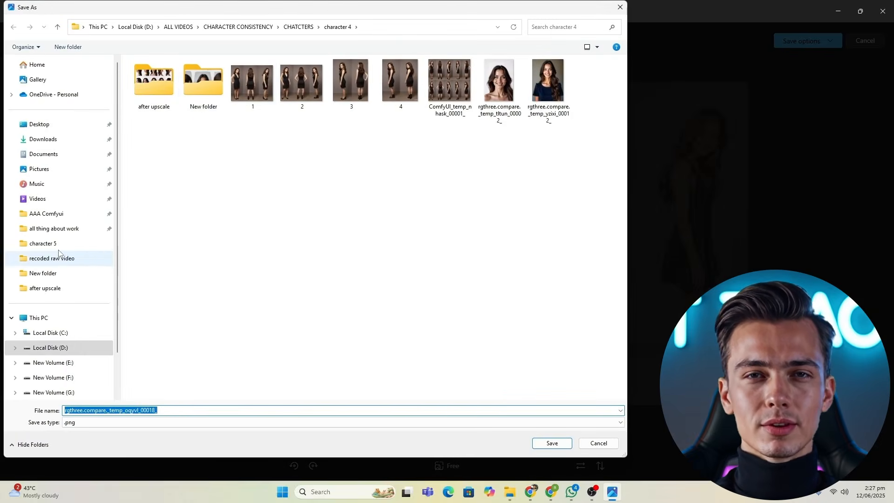
pyautogui.click(45, 243)
pyautogui.doubleClick(160, 95)
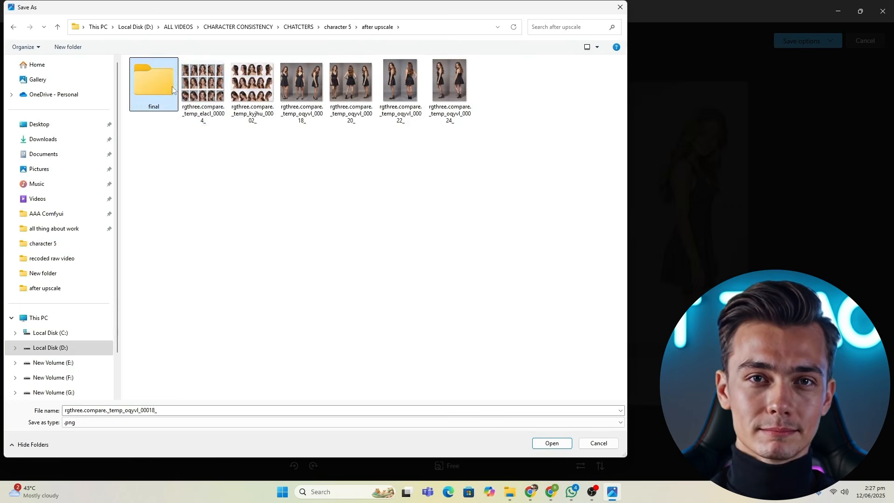
pyautogui.doubleClick(172, 86)
pyautogui.click(232, 409)
pyautogui.write('1')
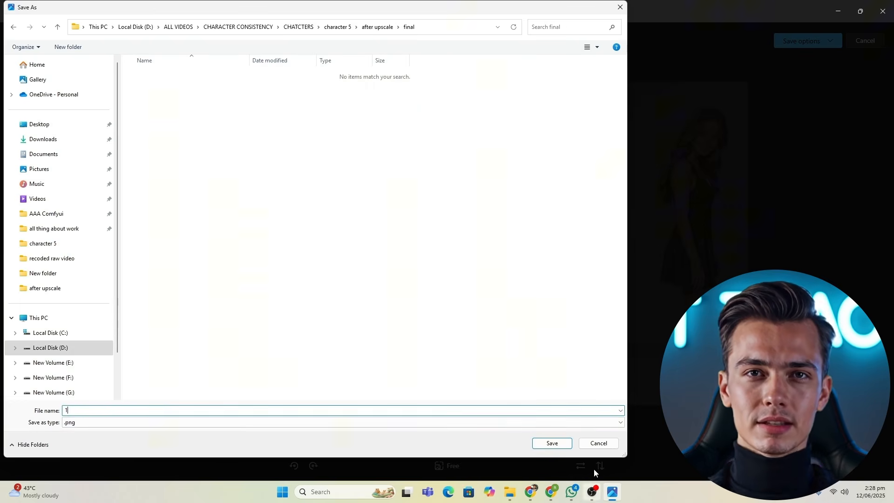
pyautogui.click(564, 445)
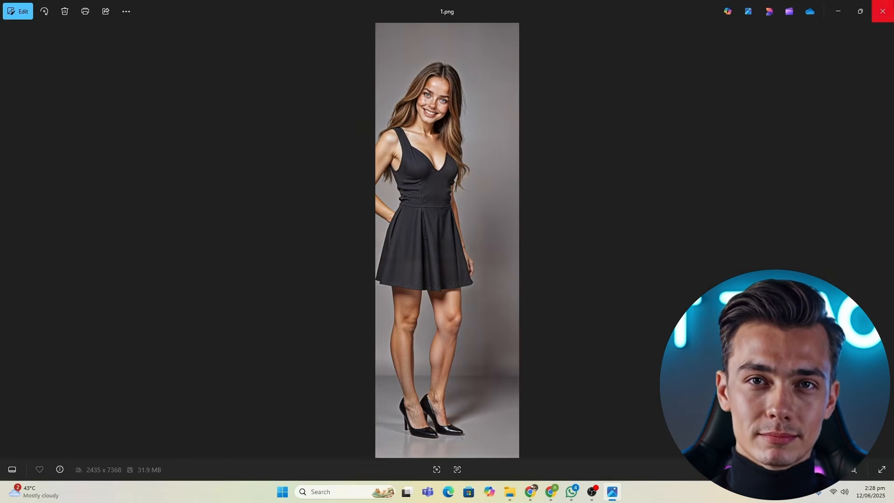
pyautogui.click(883, 11)
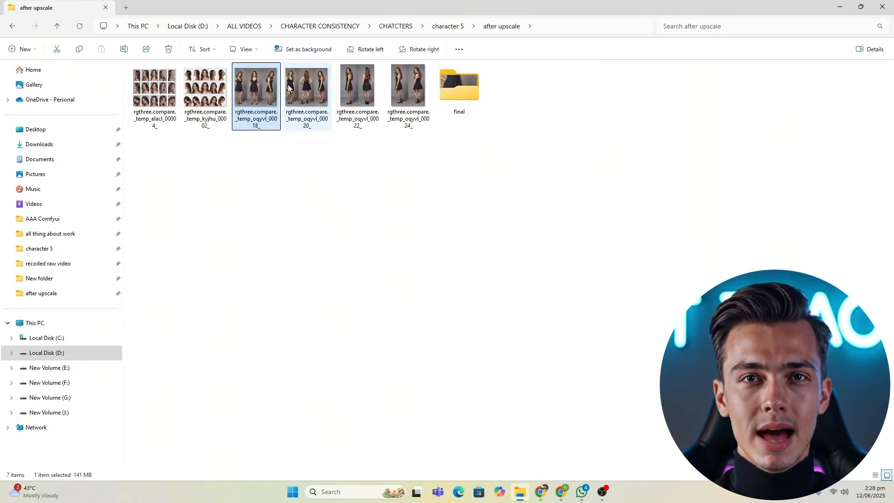
# Open rgthree.compare._temp_oqyvl_00018_ for editing and crop it to only the middle full-body pose, about 2859 x 7368 pixels
pyautogui.doubleClick(257, 88)
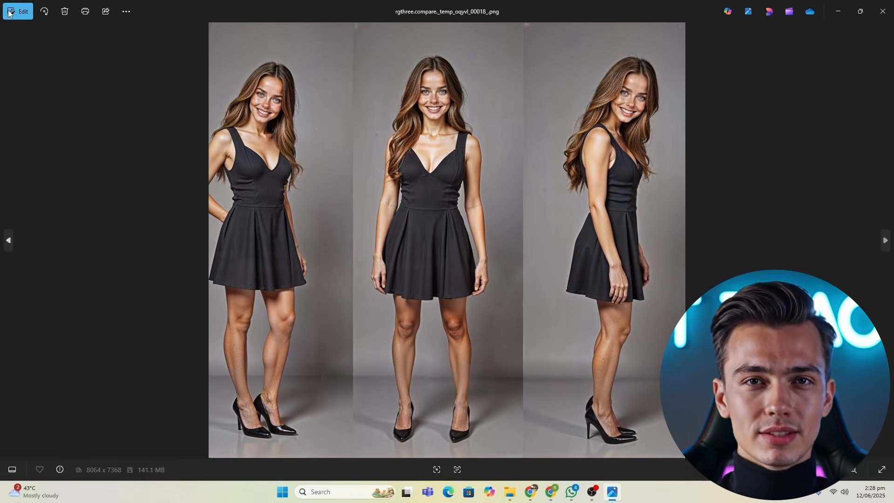
pyautogui.click(20, 11)
pyautogui.moveTo(262, 233); pyautogui.dragTo(377, 234)
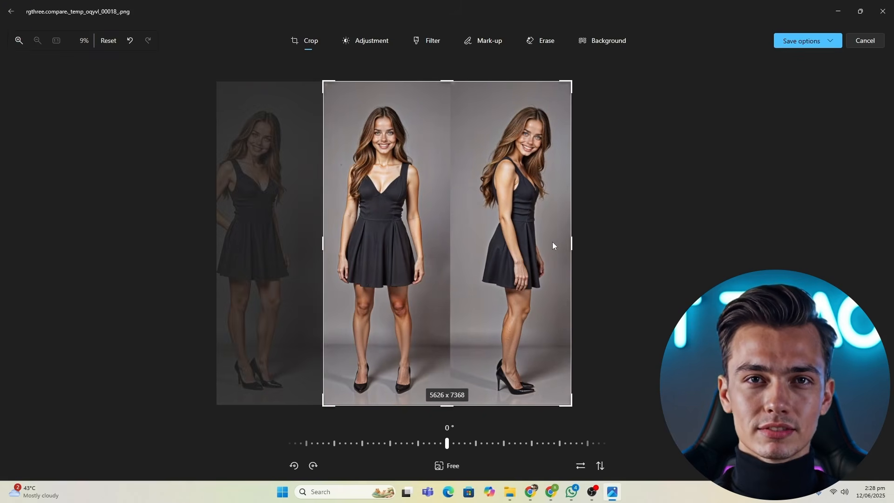
pyautogui.moveTo(575, 244); pyautogui.dragTo(449, 247)
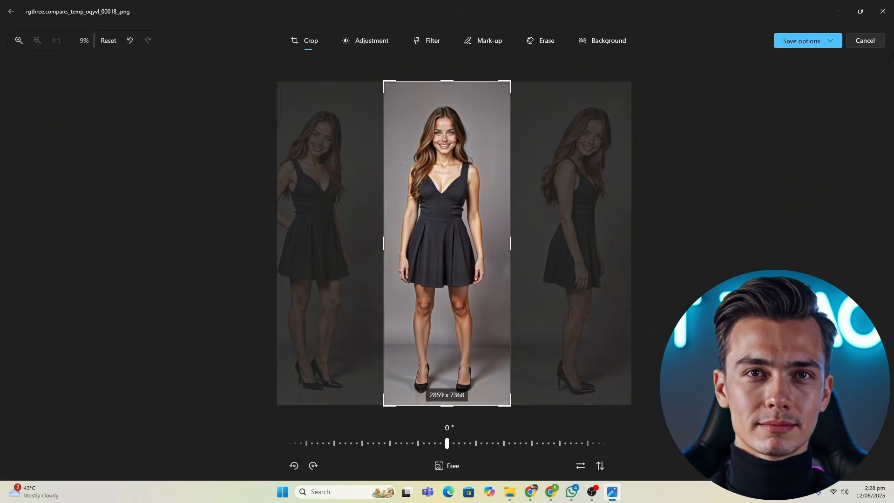
# Save the cropped middle pose as a copy named 2 in the final folder
pyautogui.click(801, 43)
pyautogui.click(806, 65)
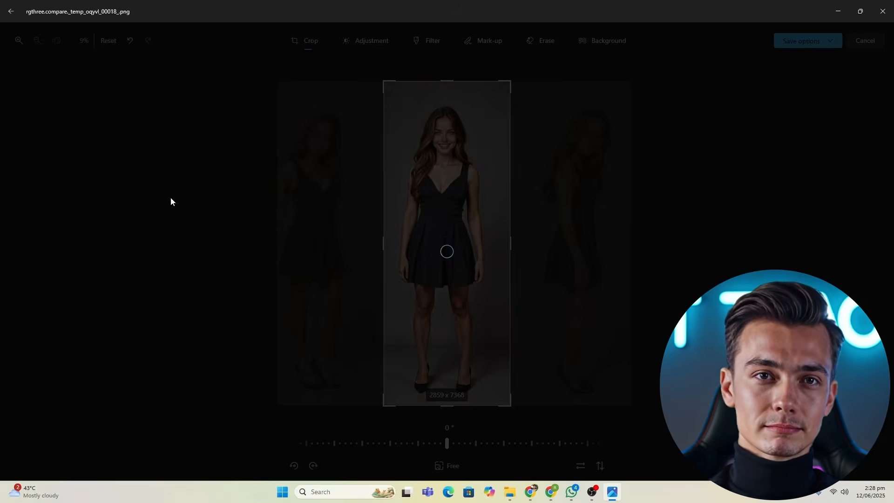
pyautogui.press('Return')
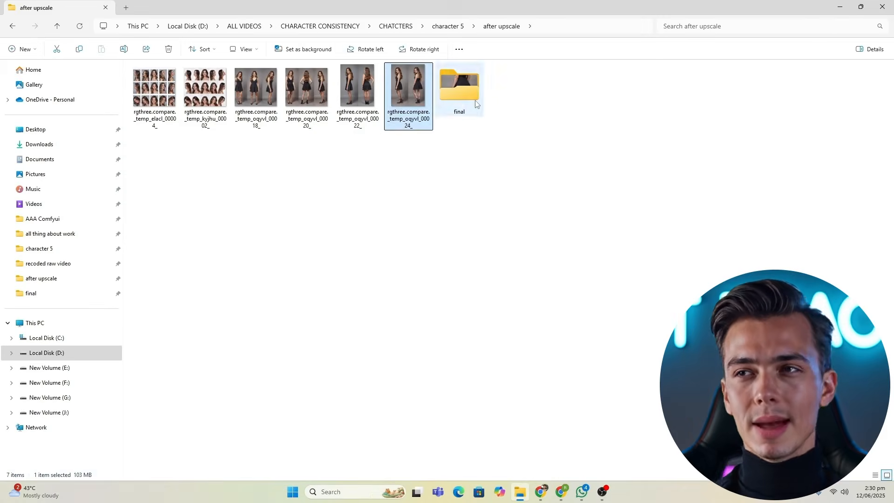
# Open the final folder and enlarge its thumbnails to review the cropped full-body poses
pyautogui.doubleClick(459, 117)
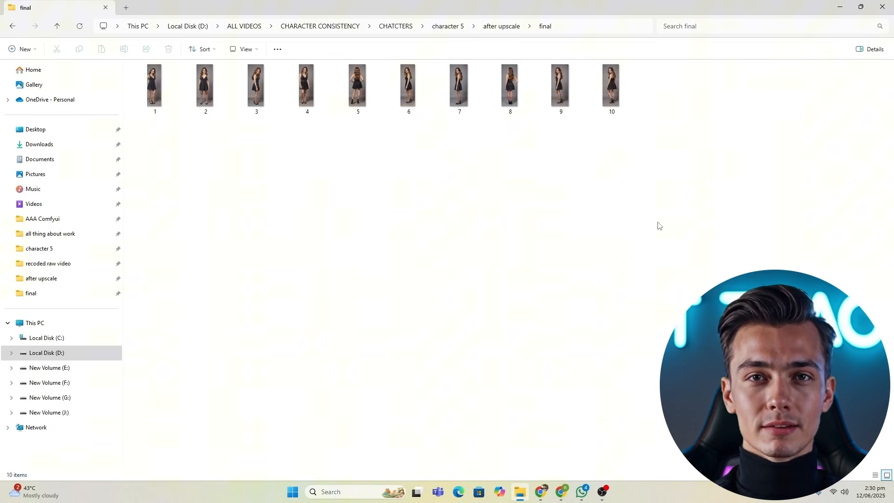
pyautogui.scroll(6, 659, 225)
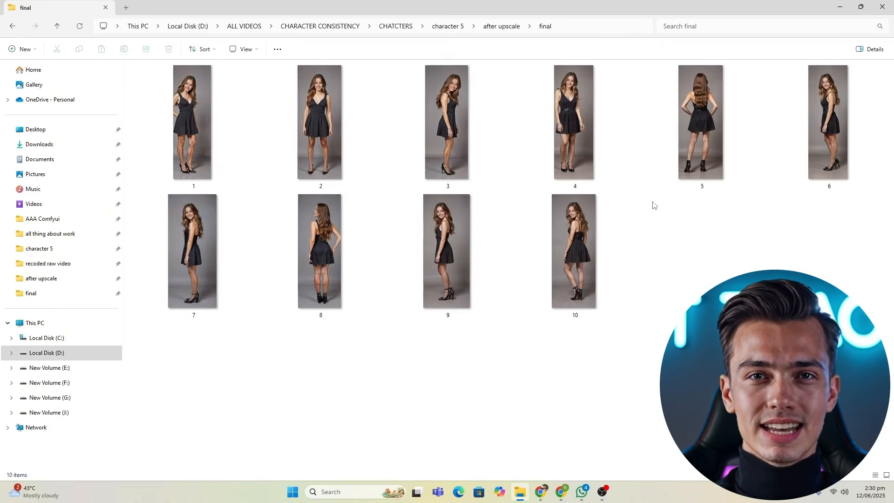
pyautogui.scroll(-2, 650, 213)
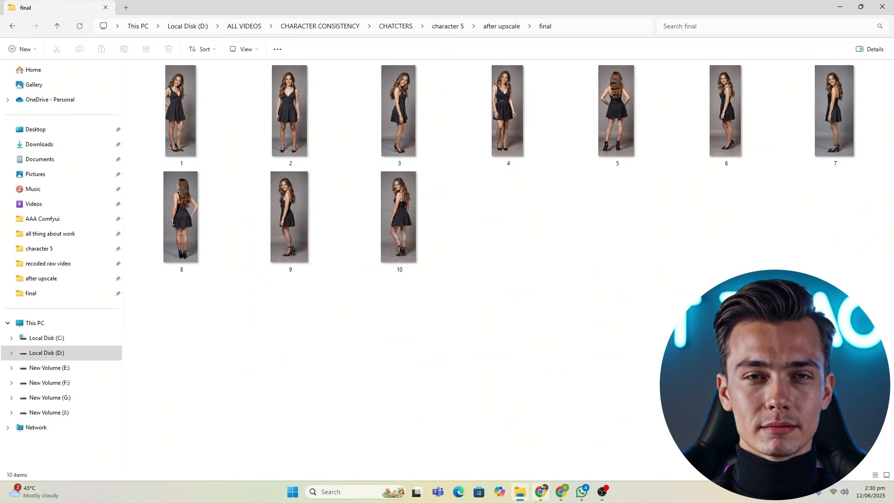
# Switch to the browser and check the upload of rgthree.compare._temp_kyjhu_00002_.png on the Ezgif split page
pyautogui.click(536, 447)
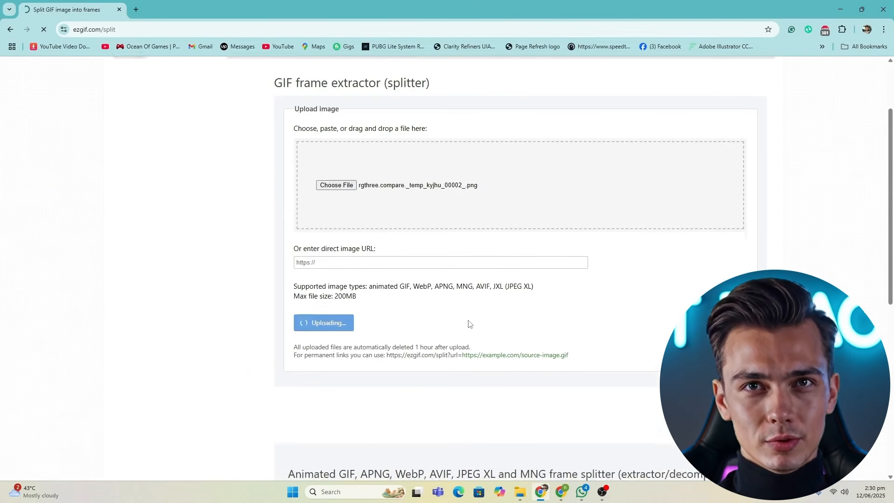
pyautogui.scroll(-2, 471, 322)
pyautogui.scroll(4, 345, 282)
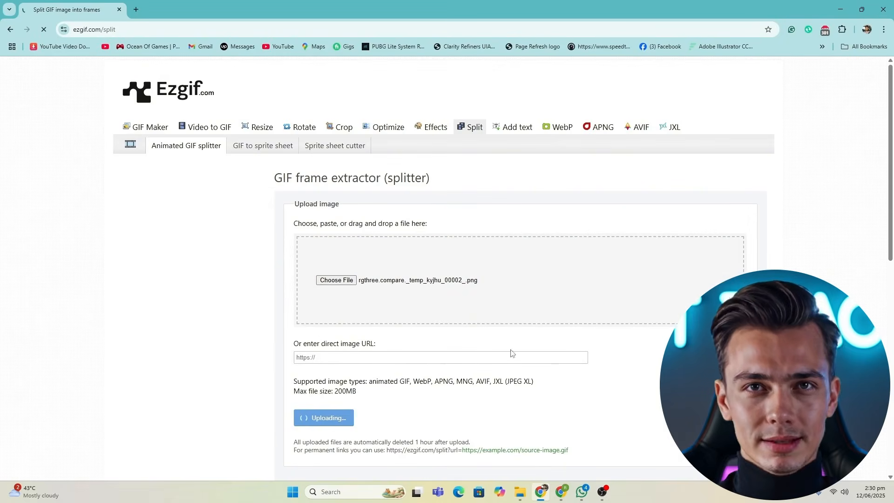
pyautogui.scroll(-2, 511, 353)
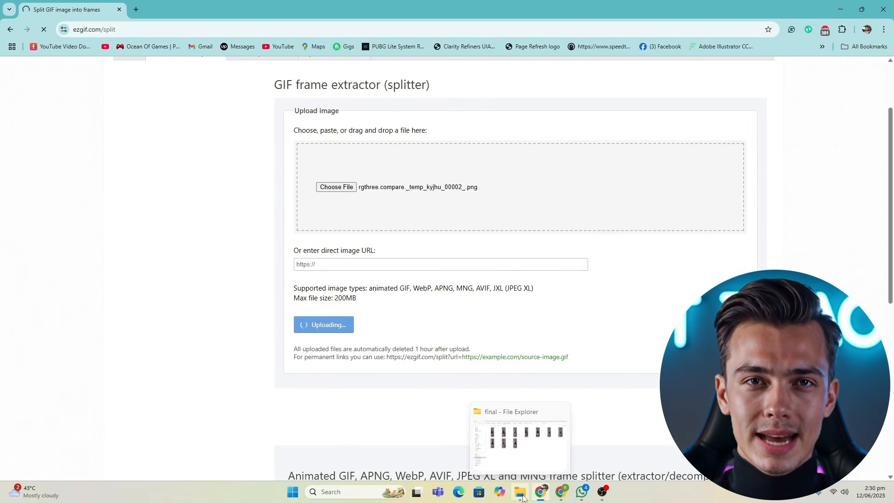
# Switch back to File Explorer and shrink the final folder's thumbnails so all ten poses fit in one row
pyautogui.click(522, 495)
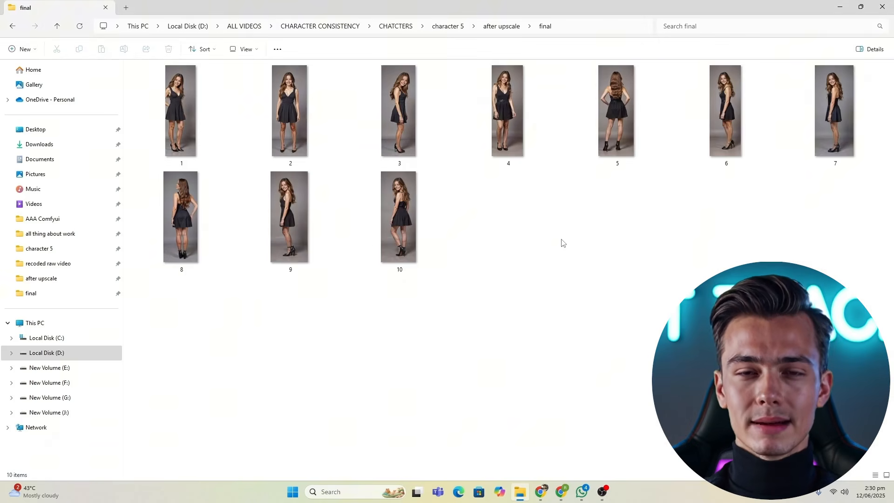
pyautogui.scroll(-3, 564, 248)
pyautogui.scroll(1, 563, 249)
pyautogui.scroll(-2, 561, 263)
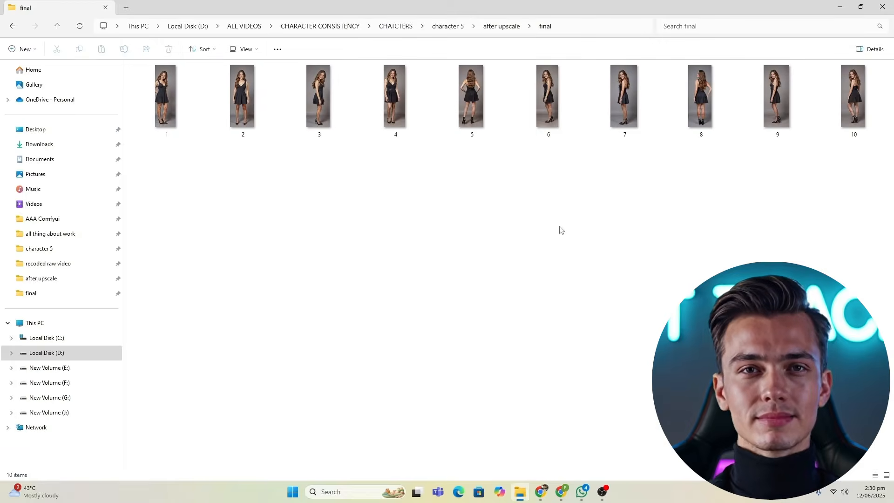
pyautogui.scroll(-1, 561, 230)
pyautogui.scroll(1, 562, 228)
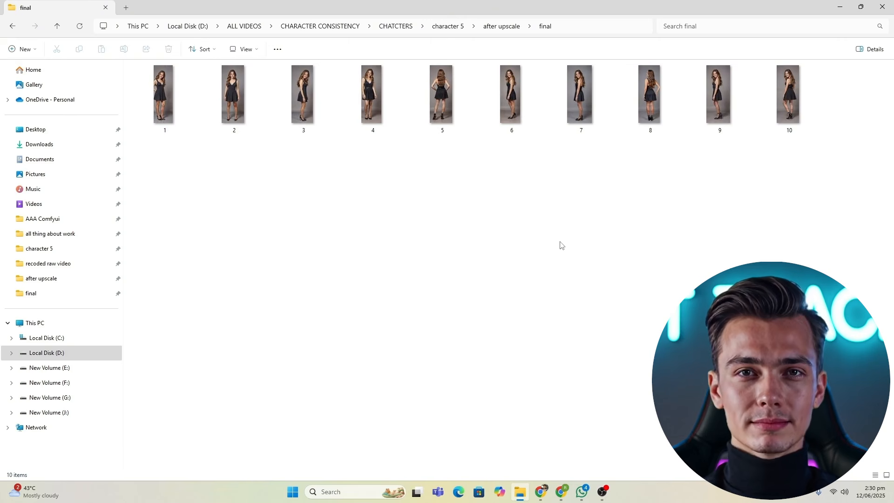
pyautogui.rightClick(540, 217)
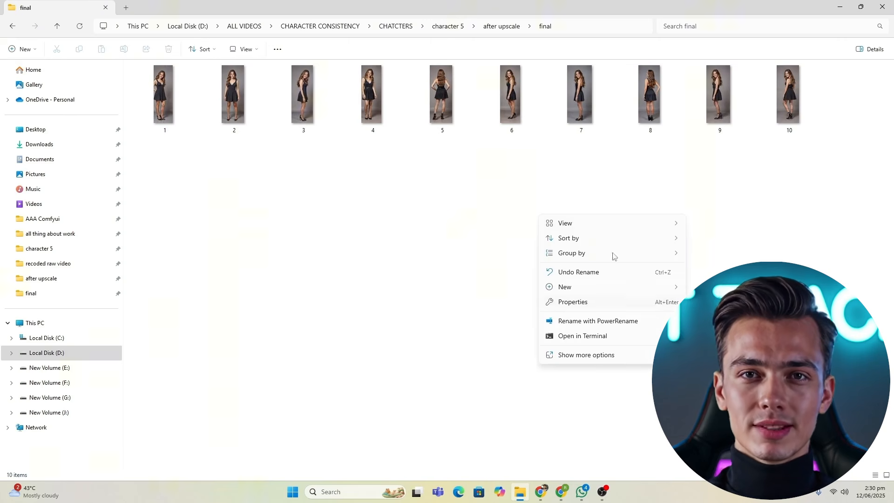
pyautogui.click(485, 26)
pyautogui.doubleClick(152, 96)
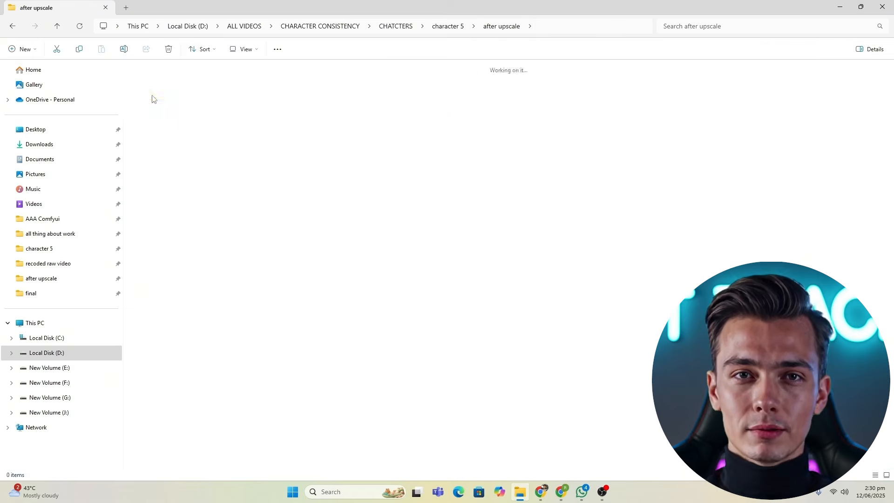
# Create a new folder named half body pic inside the final folder
pyautogui.rightClick(515, 268)
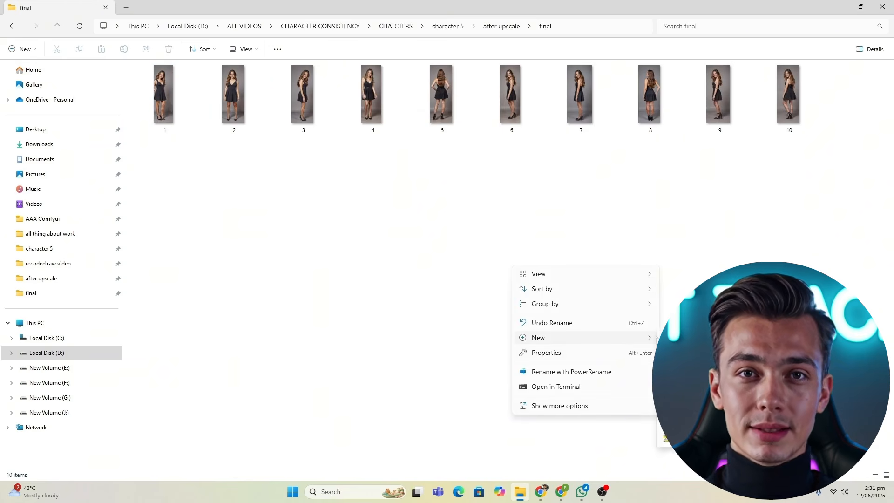
pyautogui.click(685, 342)
pyautogui.write('half body pi')
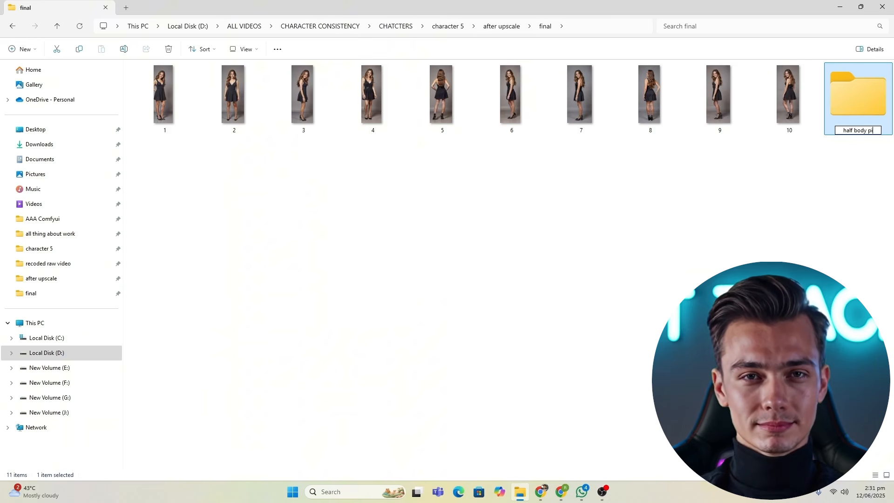
pyautogui.write('c')
pyautogui.press('Return')
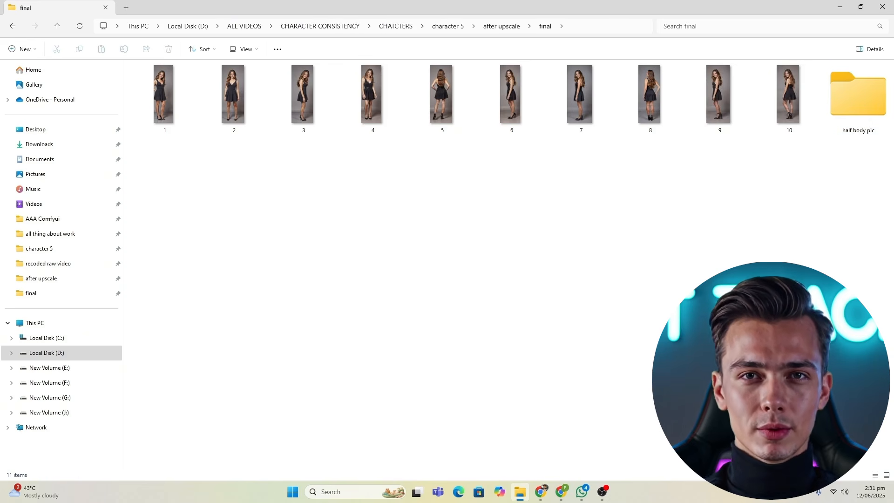
# Open image 1 from the final folder for editing and crop it to a half-body portrait of about 2435 x 3285 pixels
pyautogui.doubleClick(169, 105)
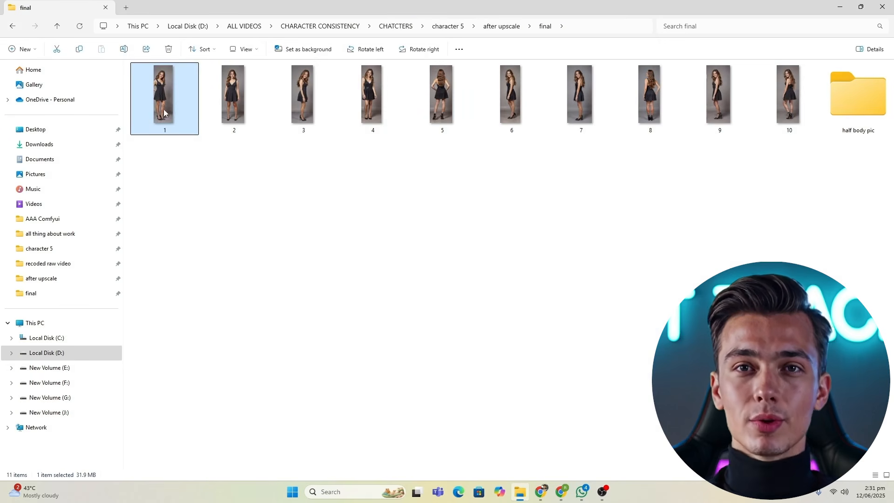
pyautogui.doubleClick(164, 110)
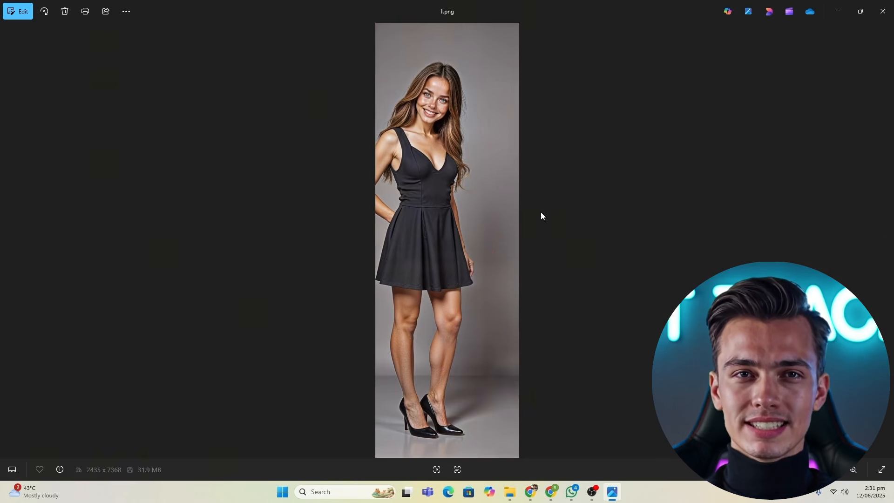
pyautogui.scroll(5, 421, 229)
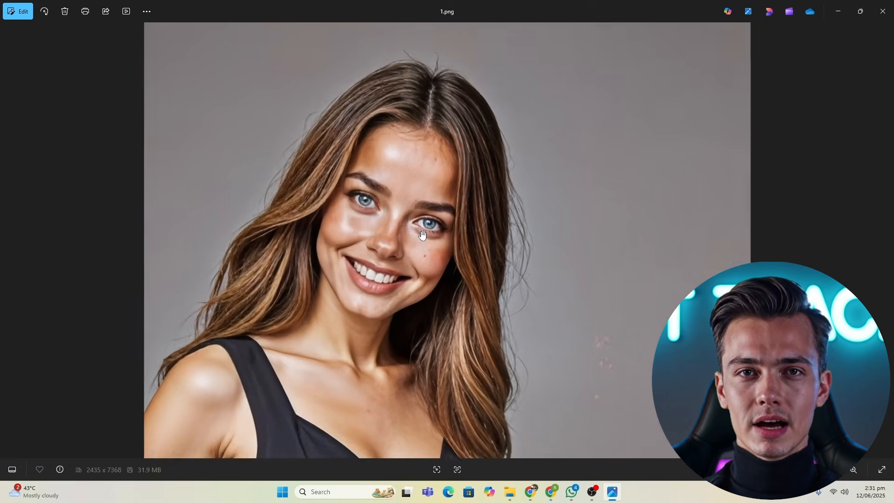
pyautogui.scroll(-5, 421, 227)
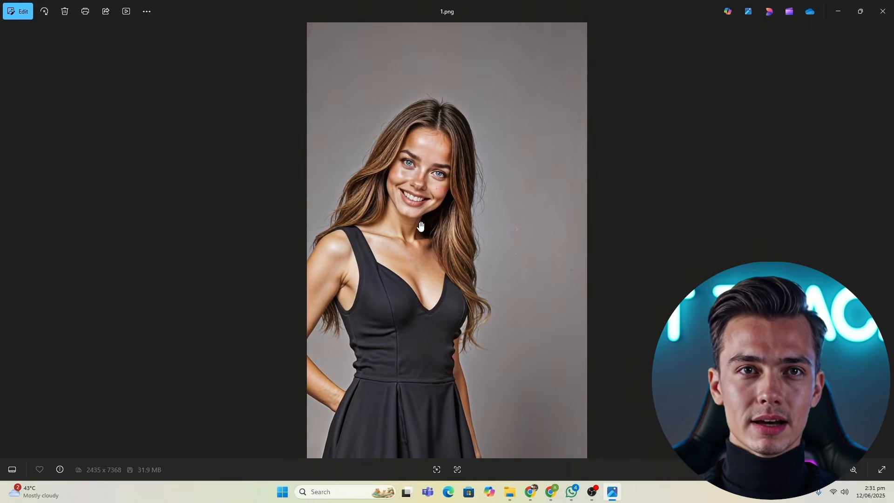
pyautogui.scroll(-3, 421, 227)
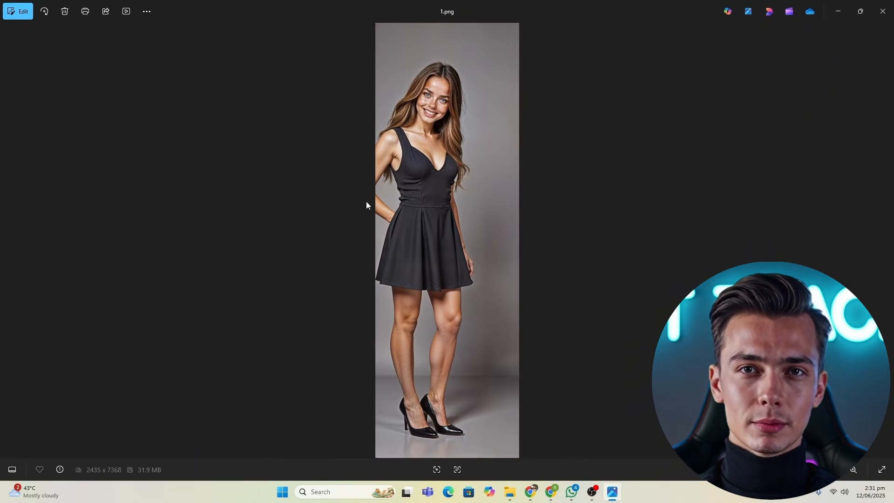
pyautogui.click(18, 17)
pyautogui.moveTo(456, 405); pyautogui.dragTo(455, 245)
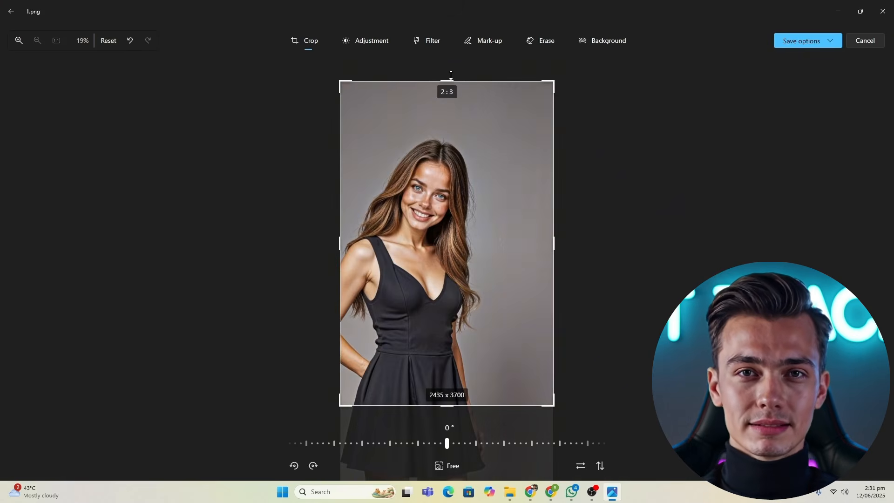
pyautogui.moveTo(451, 75); pyautogui.dragTo(451, 117)
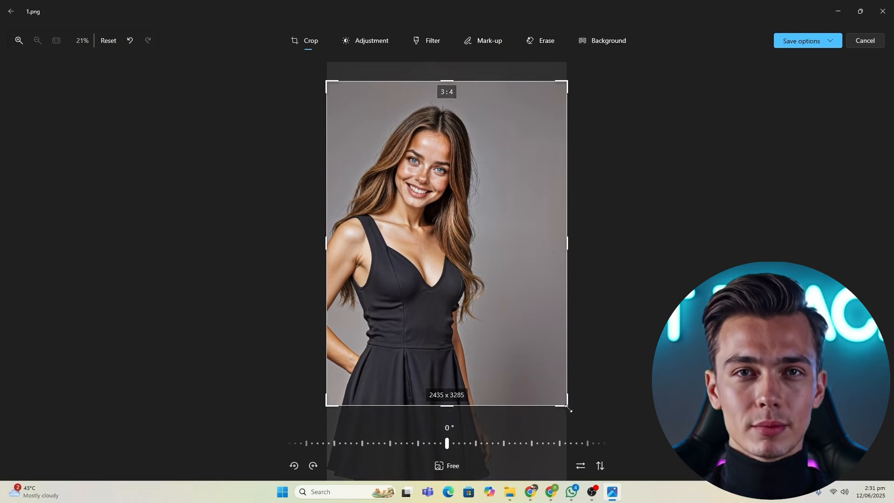
# Flip the cropped half-body portrait horizontally
pyautogui.click(581, 468)
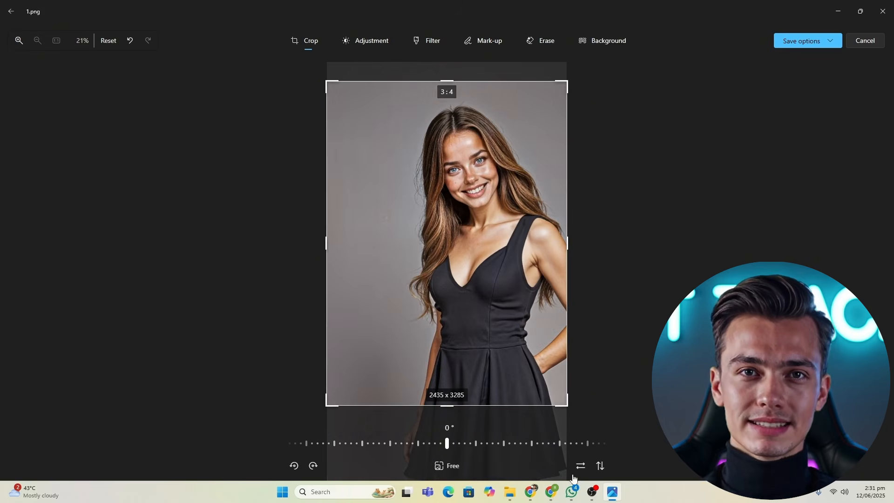
pyautogui.click(581, 467)
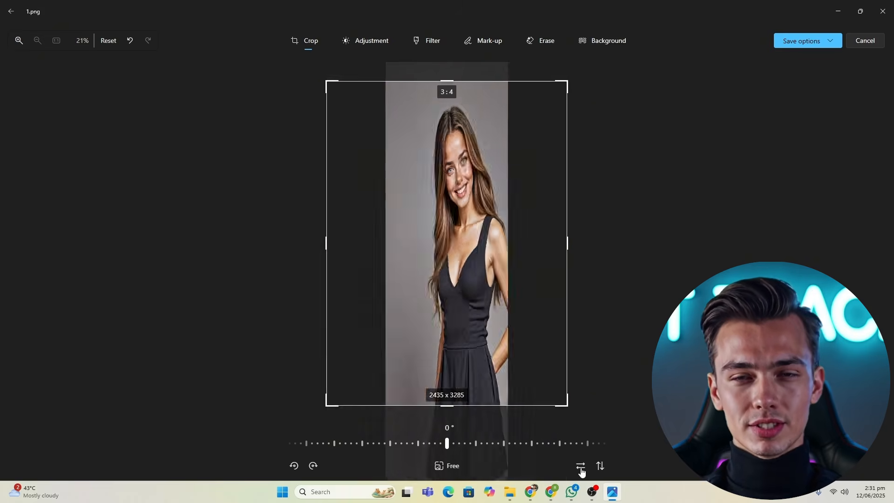
pyautogui.click(582, 467)
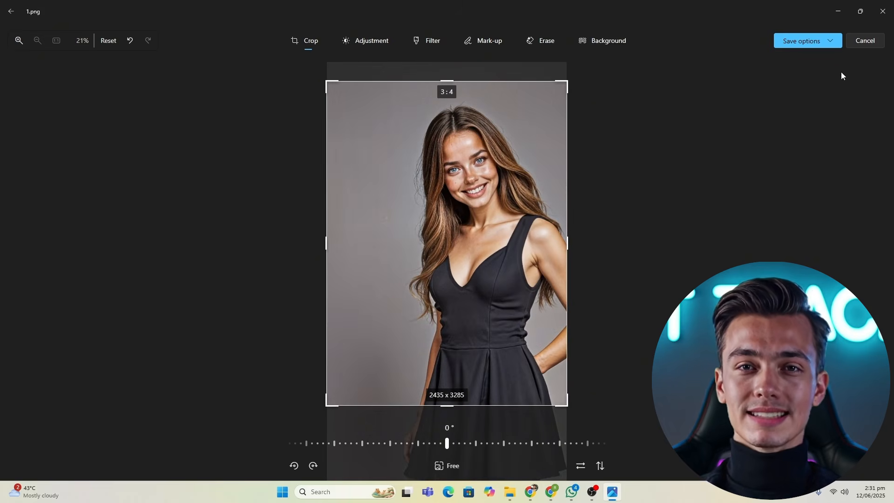
# Save the half-body portrait as a PNG copy named h 1 in final > half body pic
pyautogui.click(823, 47)
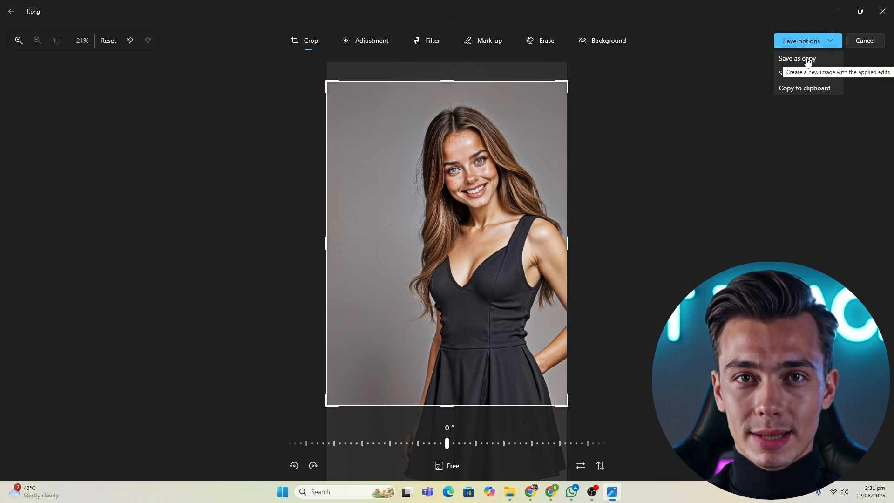
pyautogui.click(813, 65)
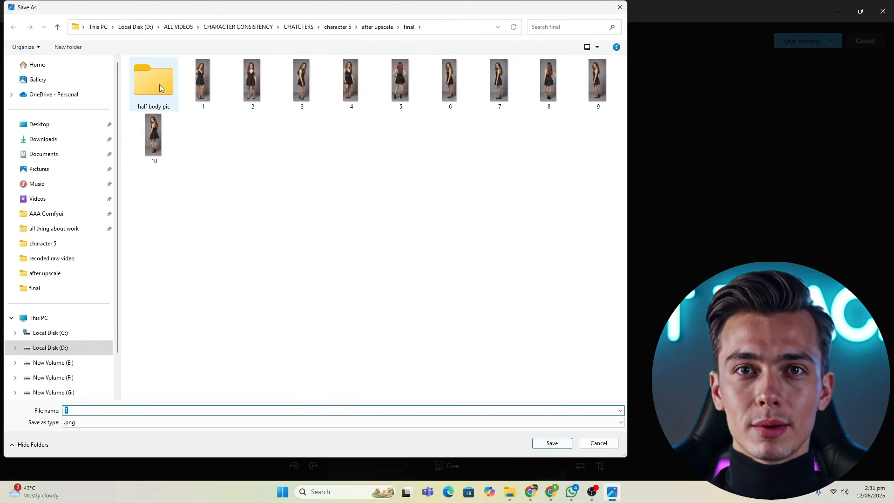
pyautogui.doubleClick(151, 100)
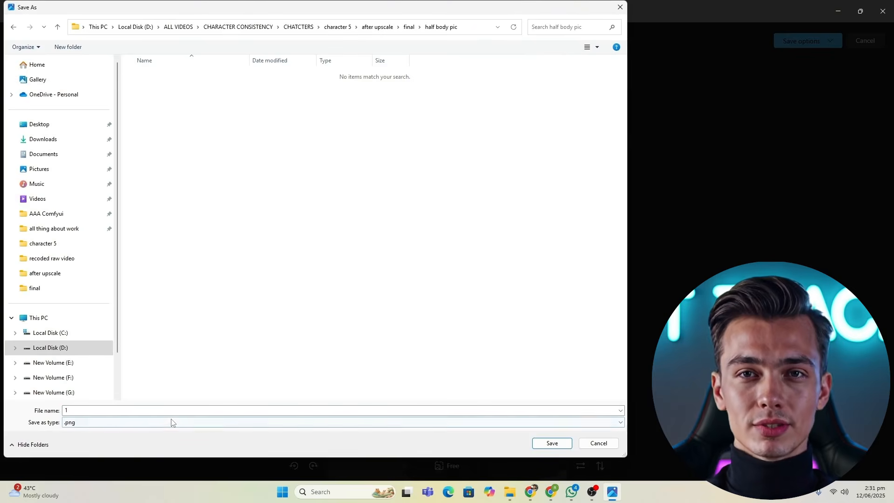
pyautogui.doubleClick(74, 410)
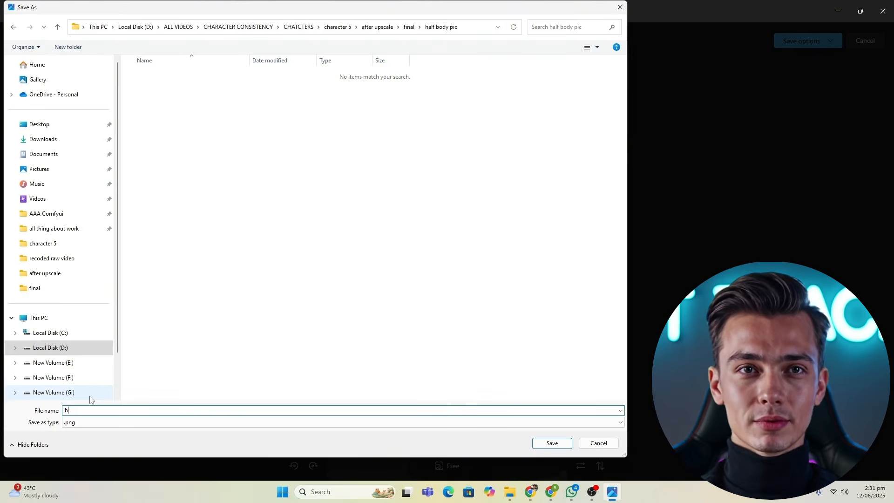
pyautogui.write('h 1')
pyautogui.click(552, 443)
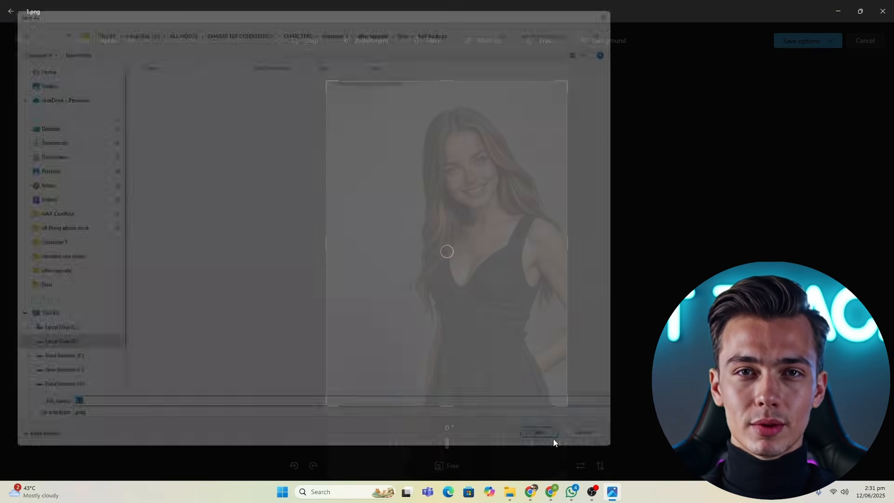
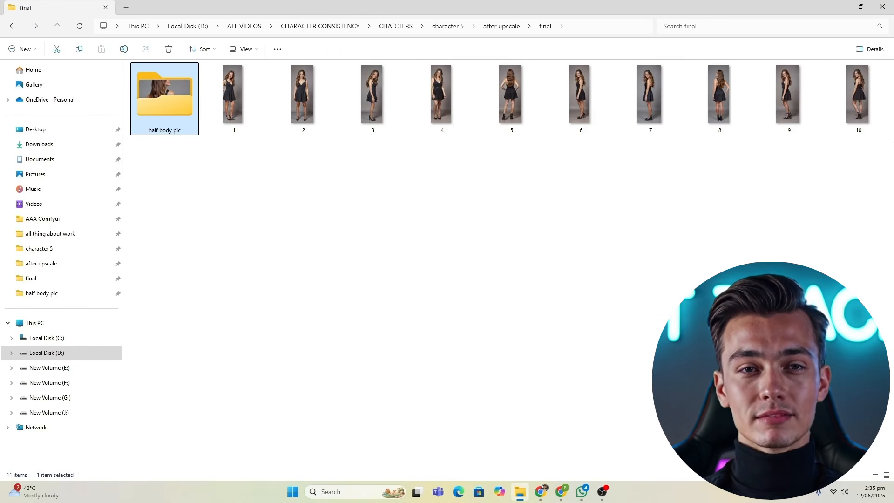
# Review the ten full-body images in the final folder and the half-body portraits in its half body pic subfolder
pyautogui.moveTo(890, 235); pyautogui.dragTo(215, 69)
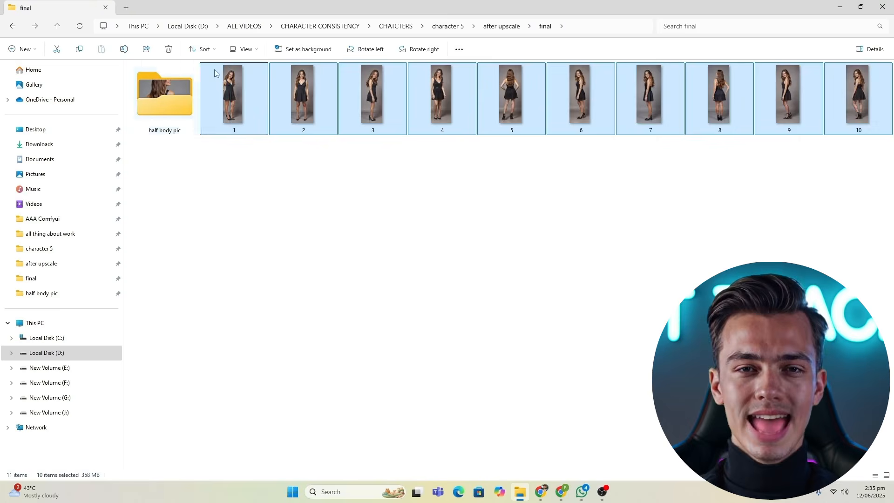
pyautogui.doubleClick(165, 96)
pyautogui.moveTo(658, 241); pyautogui.dragTo(372, 261)
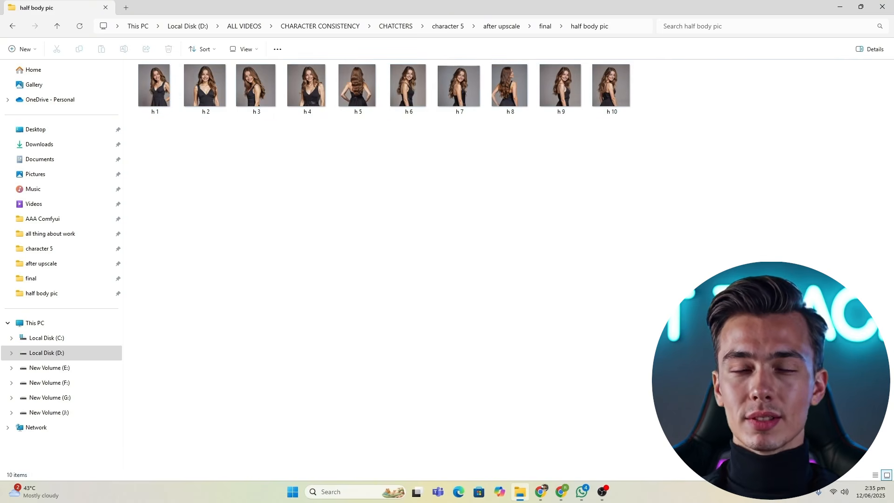
# Switch to ezgif in Chrome, send the uploaded face sheet to the sprite sheet cutter, and select cutting by number of columns / rows
pyautogui.click(540, 497)
pyautogui.scroll(-3, 521, 233)
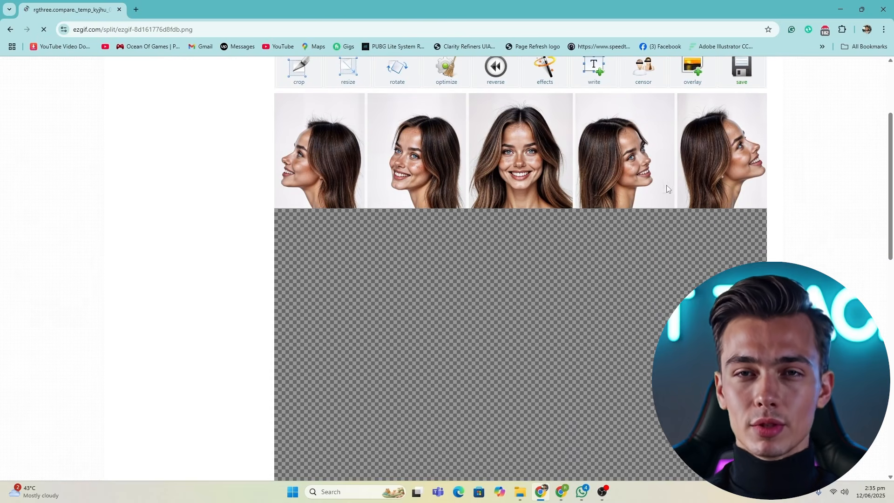
pyautogui.scroll(-4, 608, 251)
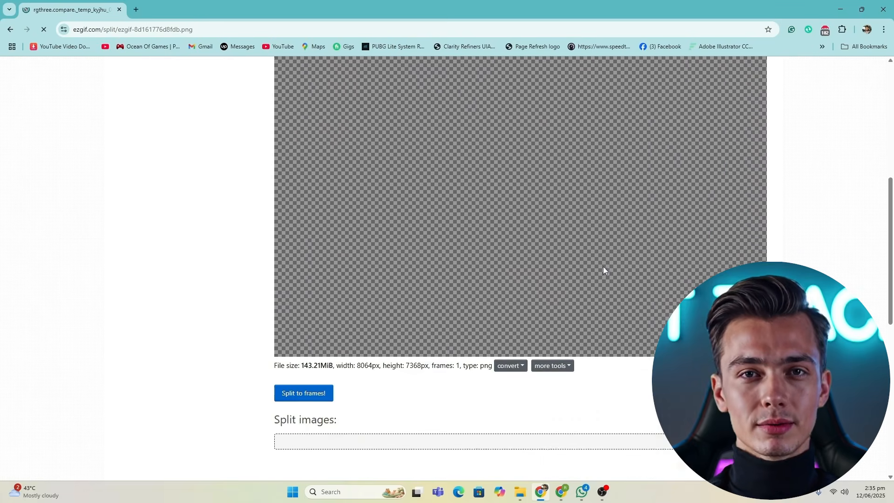
pyautogui.scroll(-2, 603, 266)
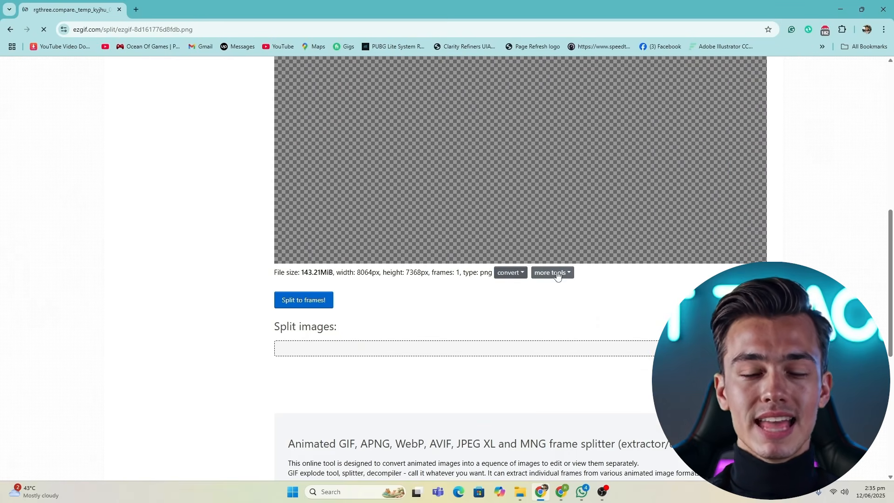
pyautogui.moveTo(558, 276)
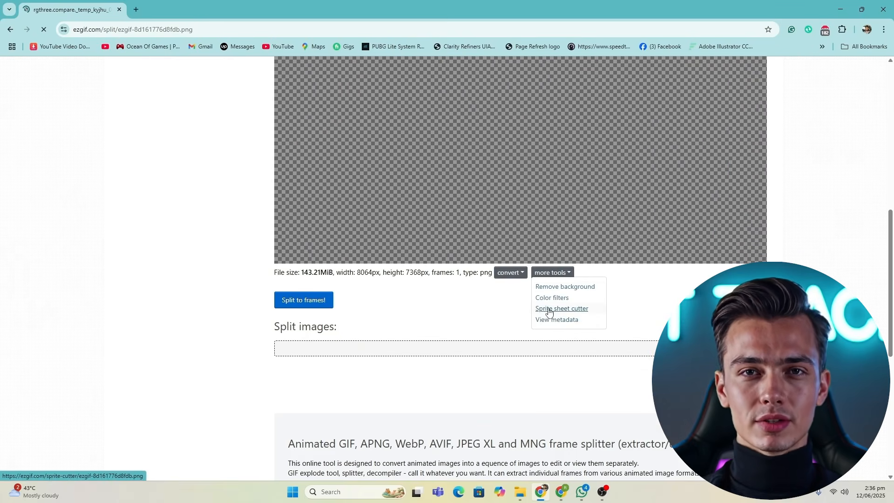
pyautogui.click(559, 310)
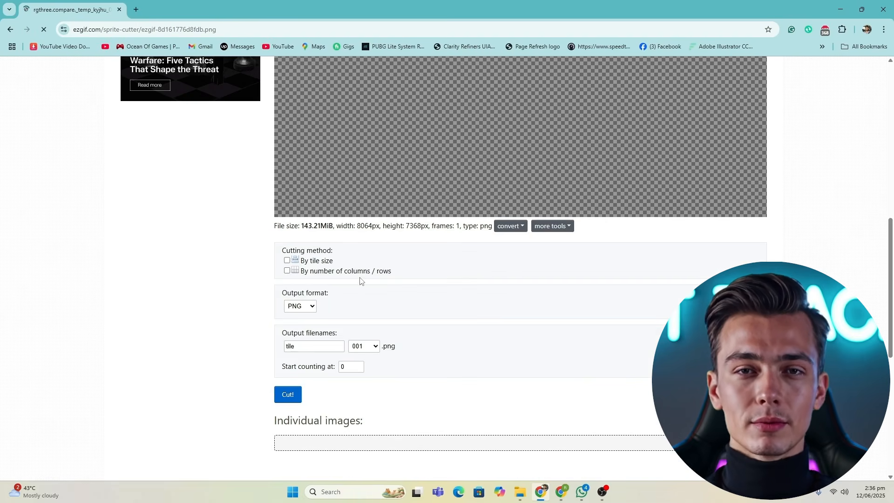
pyautogui.click(294, 273)
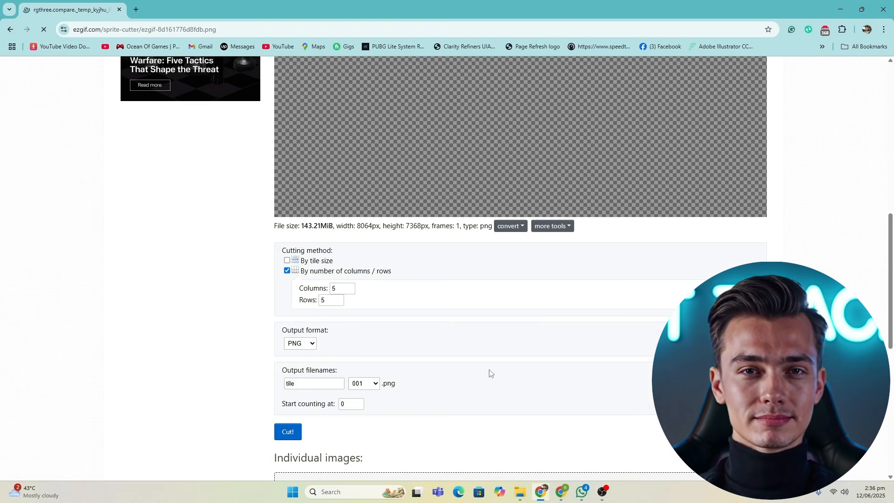
pyautogui.scroll(3, 442, 335)
pyautogui.scroll(-1, 449, 354)
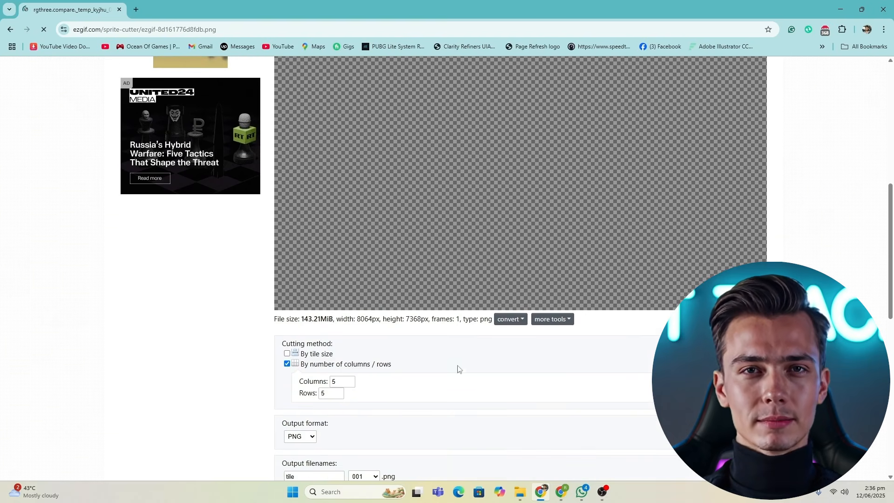
# Open the kyjhu_00002 face sheet from the after upscale folder and check how many columns and rows it has
pyautogui.moveTo(520, 500)
pyautogui.click(507, 468)
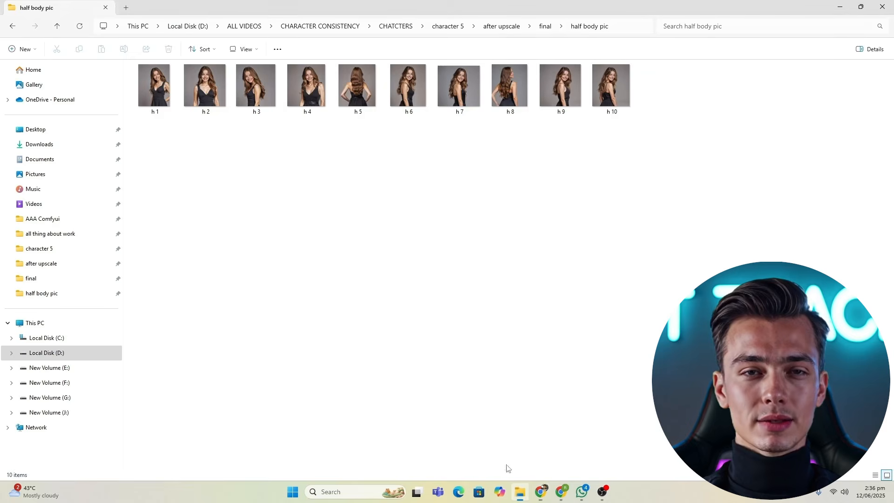
pyautogui.hotkey('alt', 'Up')
pyautogui.click(501, 26)
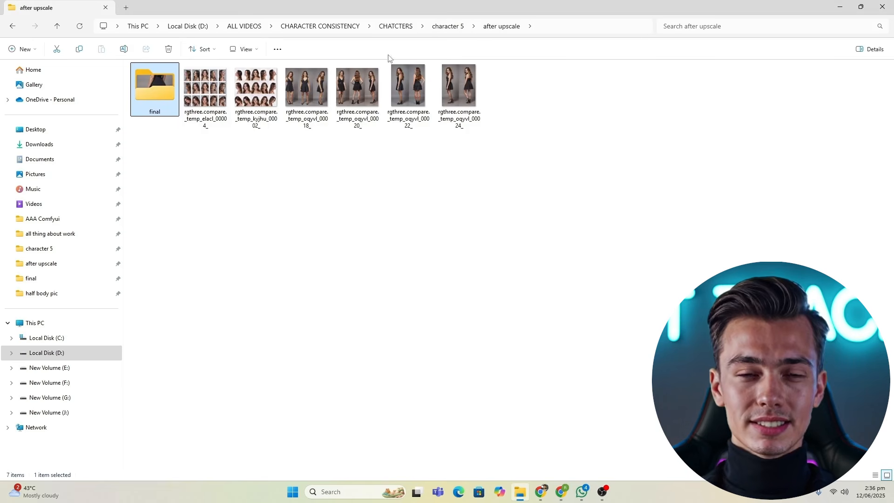
pyautogui.click(204, 90)
pyautogui.doubleClick(251, 88)
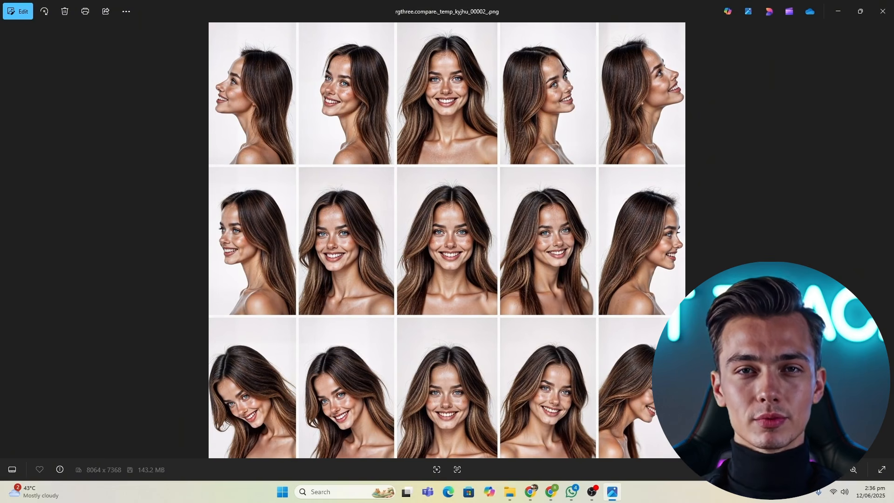
pyautogui.click(883, 11)
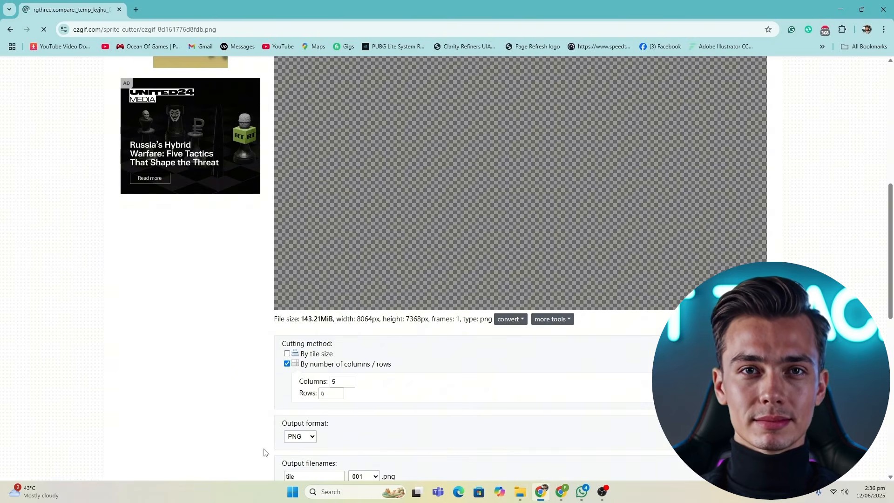
# Set the rows to 3 and cut the face sheet into individual PNG images with 5 columns
pyautogui.scroll(-1, 264, 452)
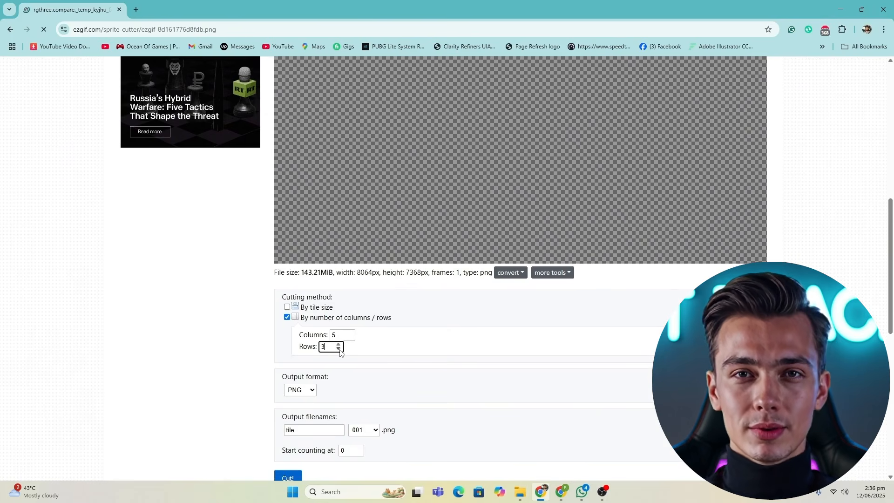
pyautogui.scroll(-4, 414, 405)
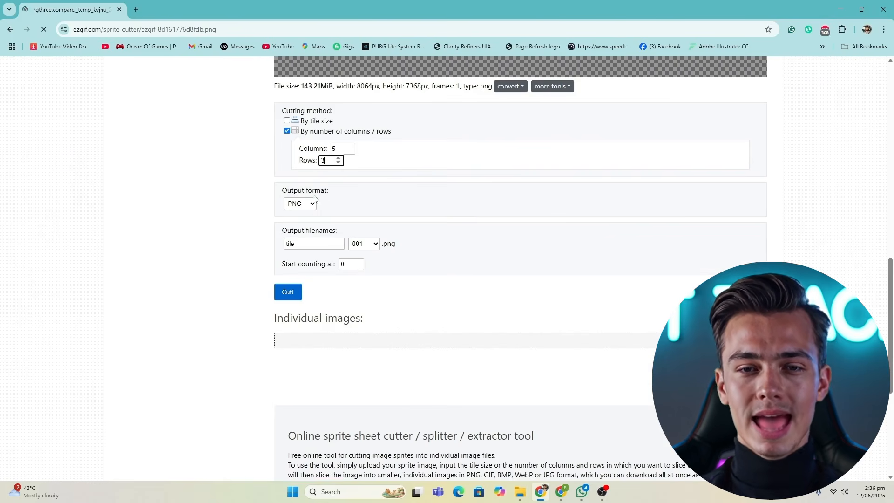
pyautogui.scroll(-2, 455, 299)
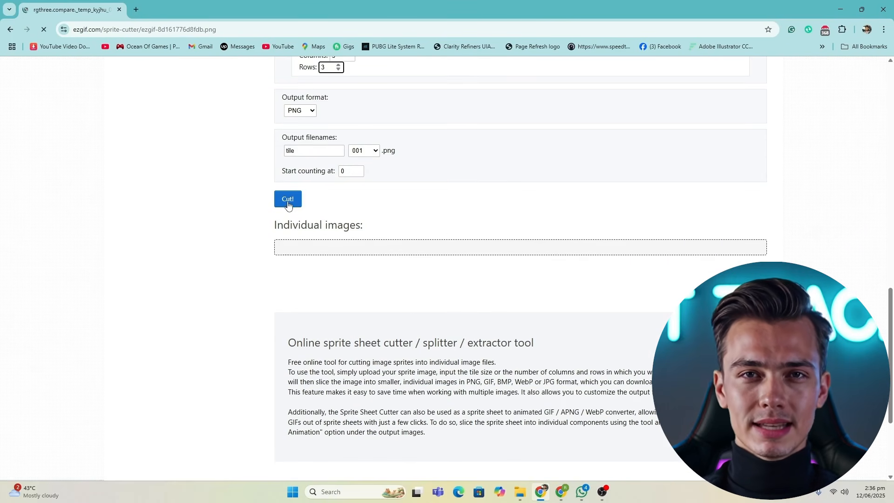
pyautogui.click(292, 204)
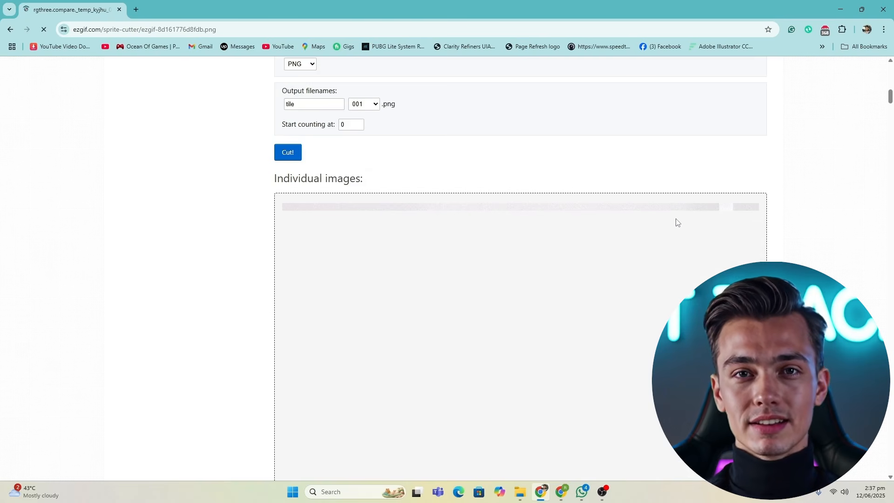
pyautogui.scroll(-5, 567, 212)
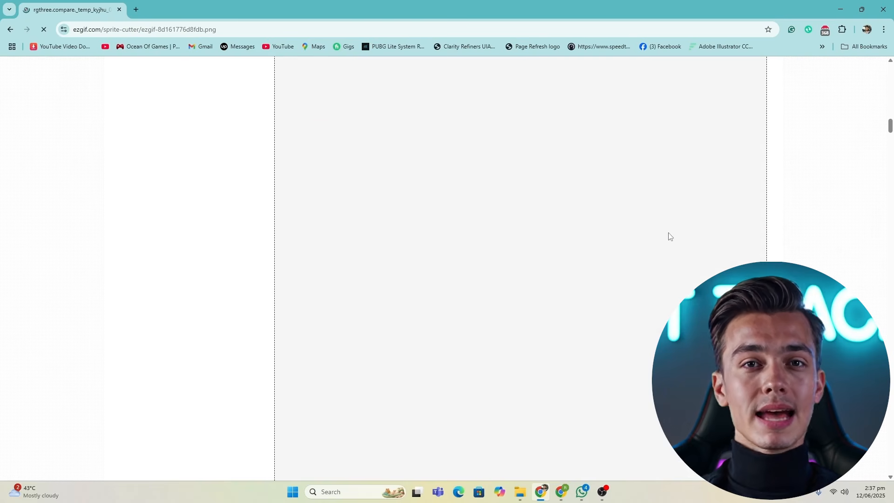
pyautogui.moveTo(890, 131); pyautogui.dragTo(885, 453)
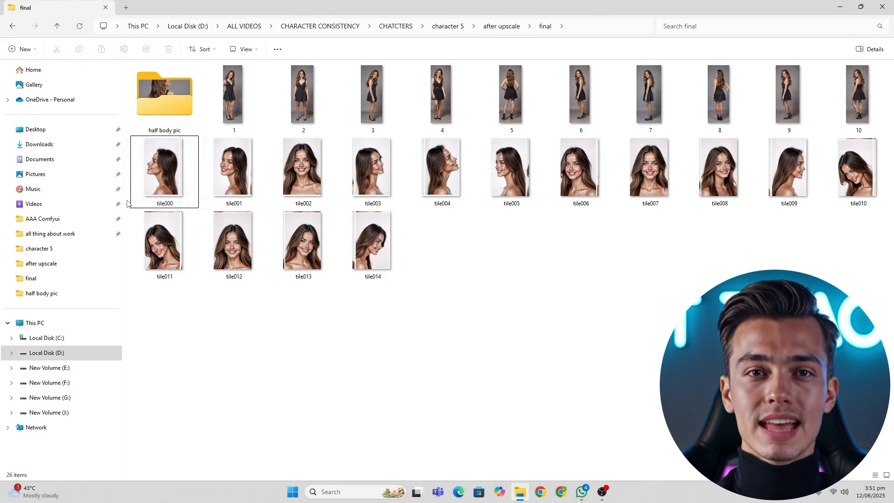
# Look through the face tiles in the final folder, starting from tile000, checking for leftover white borders around each portrait
pyautogui.click(157, 189)
pyautogui.doubleClick(158, 188)
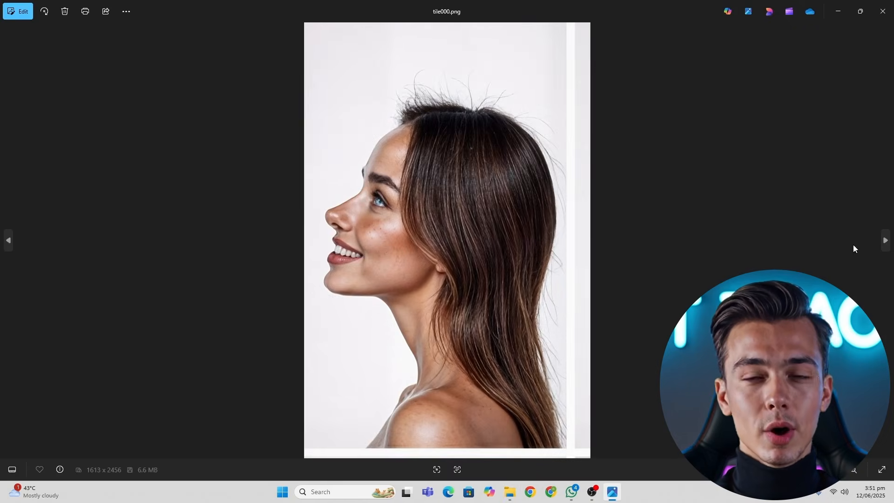
pyautogui.press('Right')
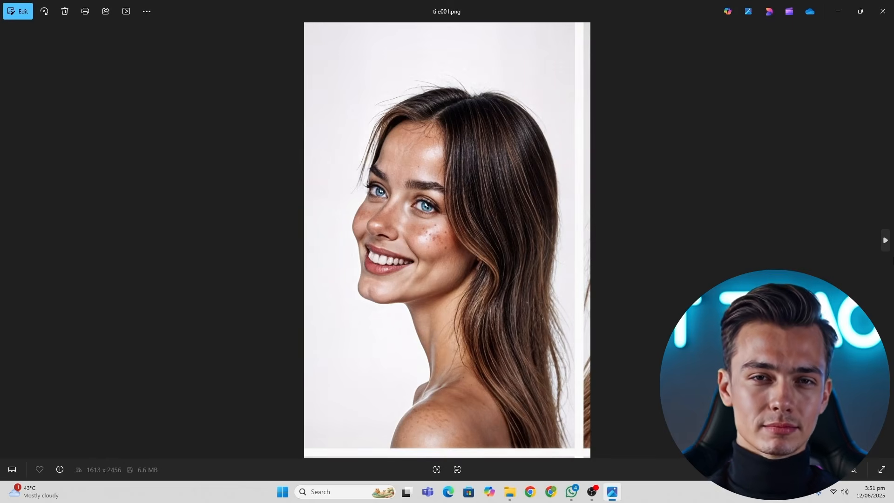
pyautogui.click(885, 242)
pyautogui.click(886, 241)
pyautogui.click(887, 241)
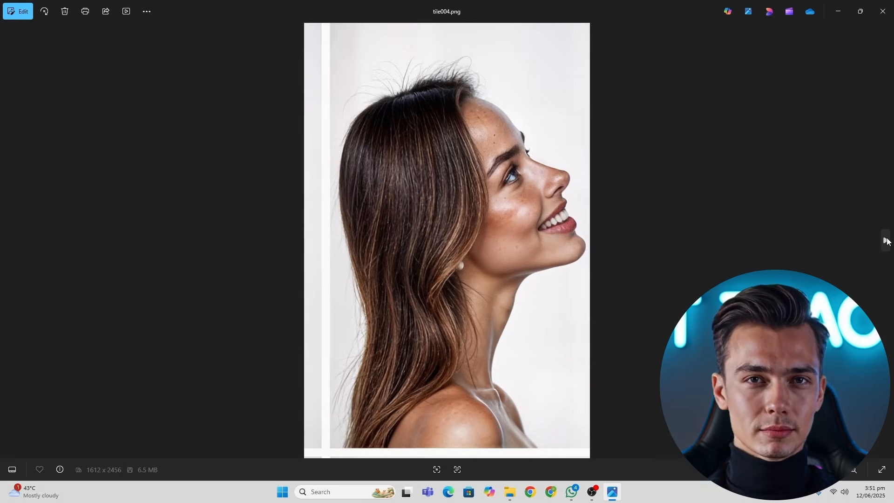
pyautogui.click(886, 240)
pyautogui.click(886, 240)
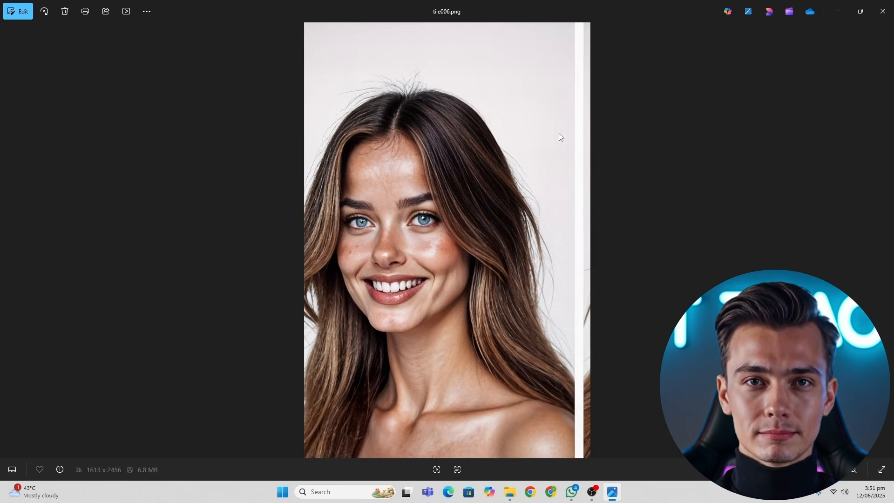
pyautogui.click(886, 240)
pyautogui.click(886, 241)
pyautogui.click(886, 240)
pyautogui.click(886, 240)
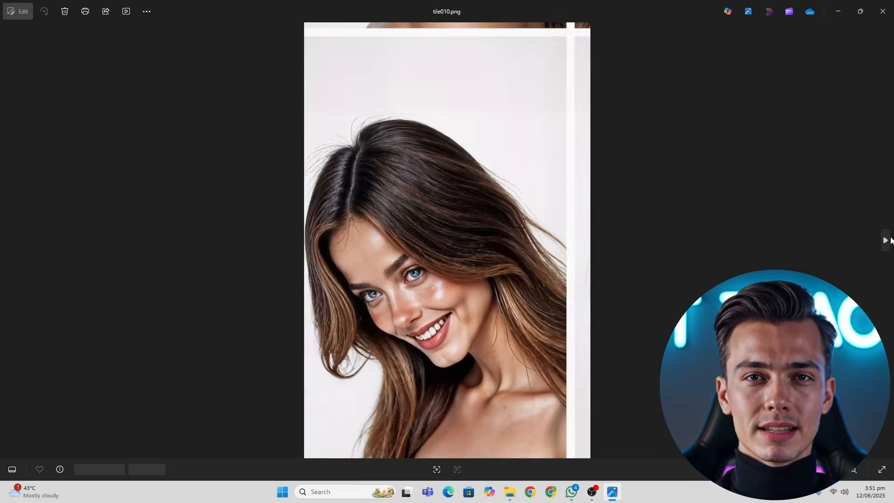
pyautogui.click(887, 241)
pyautogui.click(887, 240)
pyautogui.click(8, 242)
pyautogui.click(7, 242)
pyautogui.click(8, 241)
pyautogui.click(886, 240)
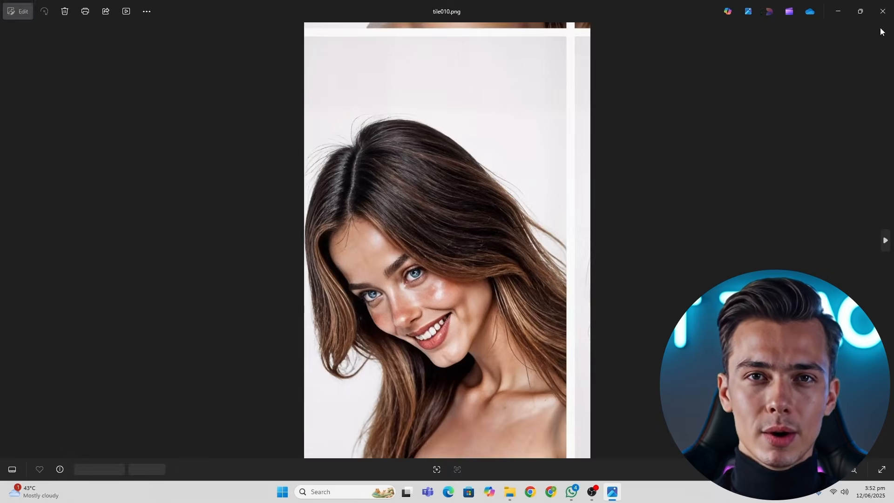
pyautogui.click(883, 11)
# Crop the white borders off tile000, leaving about 1477 x 2396 pixels, and save it over the original
pyautogui.doubleClick(177, 181)
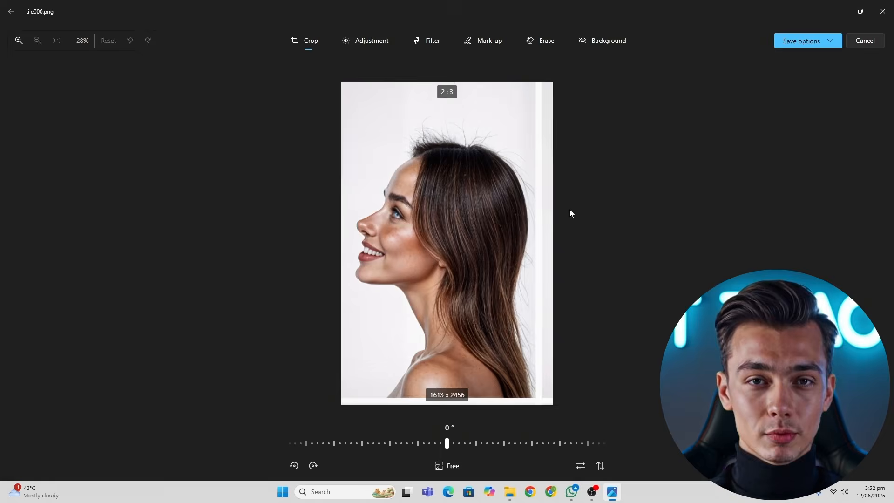
pyautogui.moveTo(555, 229); pyautogui.dragTo(531, 230)
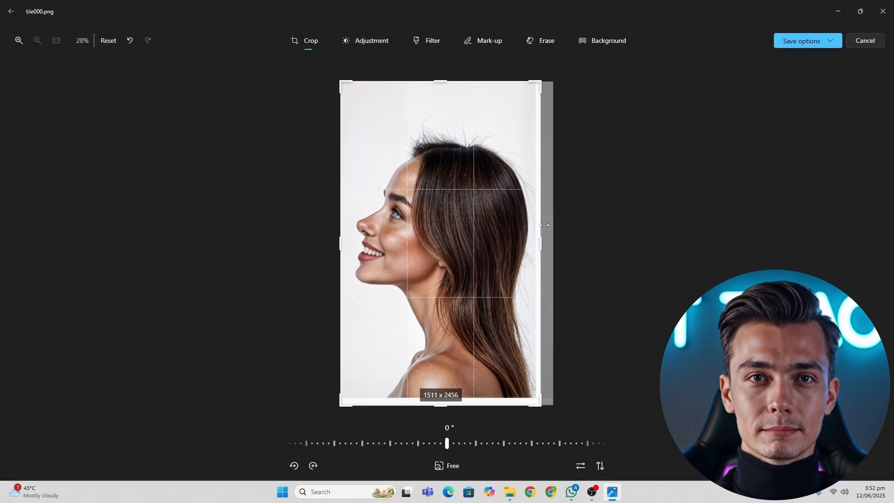
pyautogui.moveTo(443, 408); pyautogui.dragTo(443, 399)
pyautogui.moveTo(551, 244); pyautogui.dragTo(546, 243)
pyautogui.click(805, 43)
pyautogui.click(794, 72)
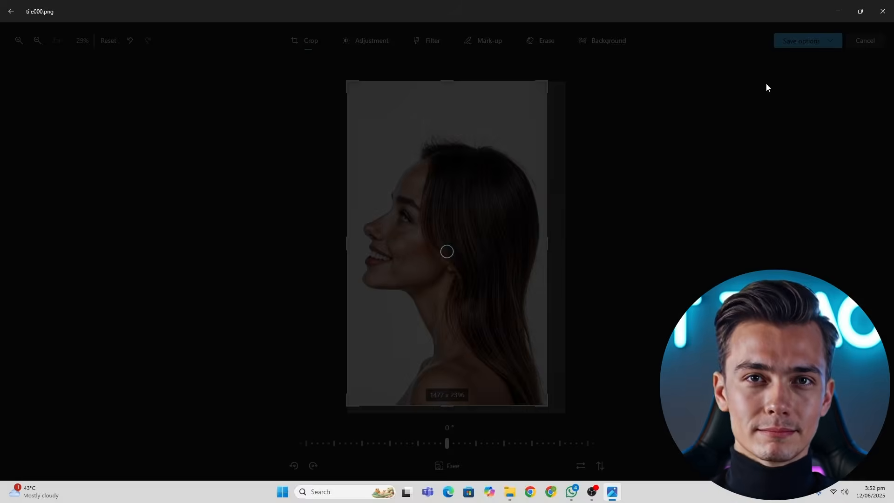
pyautogui.click(883, 12)
# Open tile001 for editing and crop the white strip off its right edge, leaving a width of about 1521 pixels
pyautogui.doubleClick(251, 186)
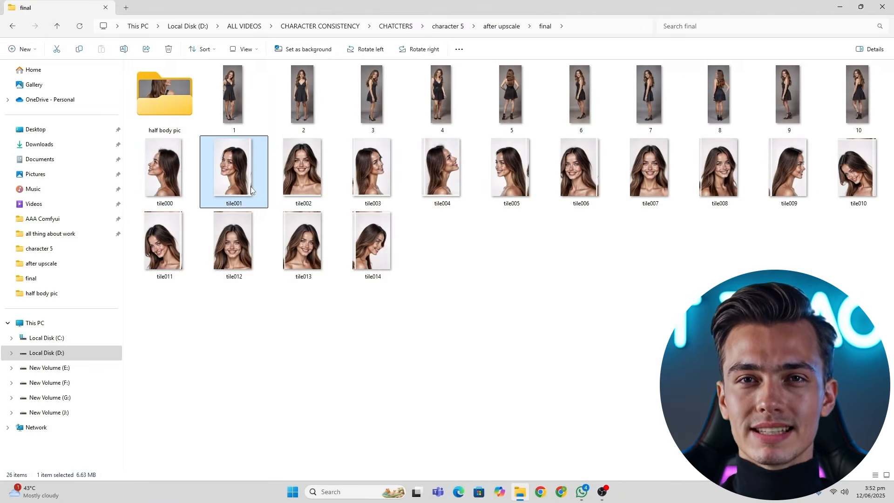
pyautogui.click(28, 18)
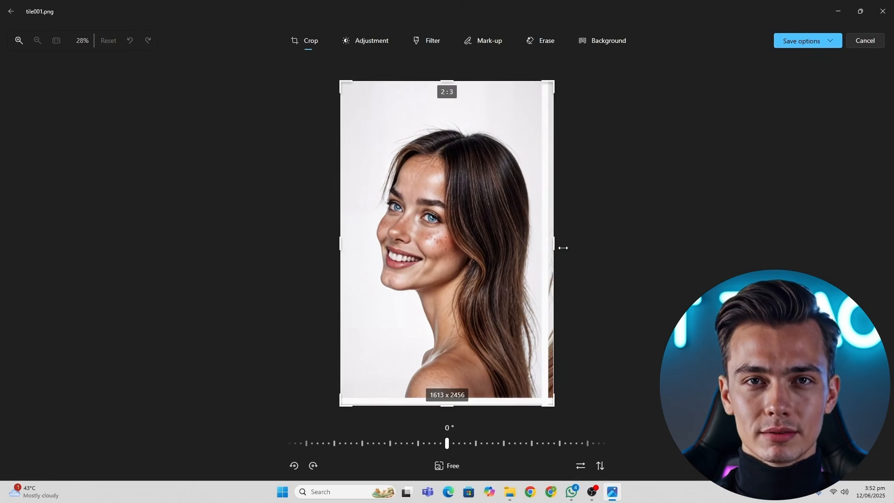
pyautogui.moveTo(554, 245); pyautogui.dragTo(542, 247)
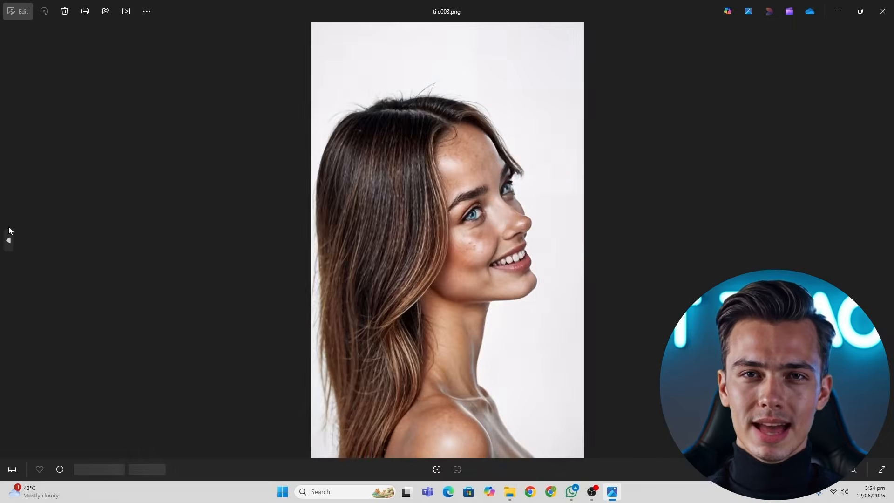
# Review the cropped face tiles one after another and inspect the face in tile014 up close
pyautogui.click(8, 240)
pyautogui.click(8, 240)
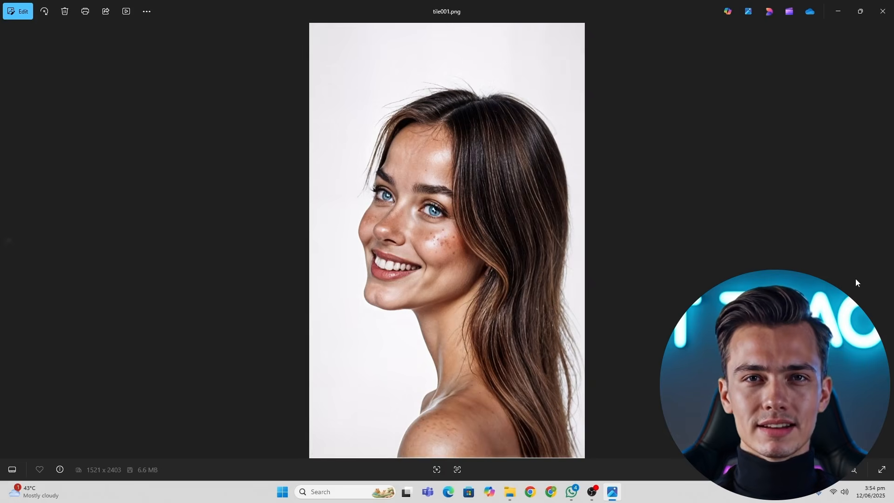
pyautogui.click(892, 233)
pyautogui.click(893, 233)
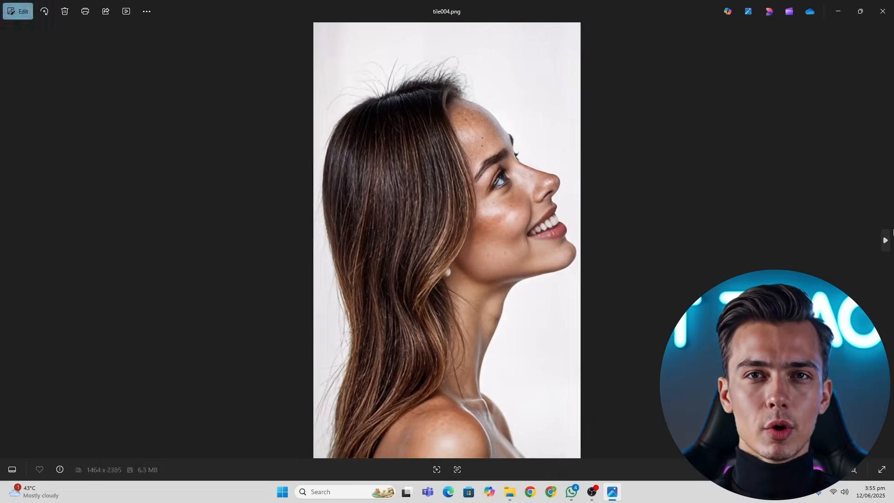
pyautogui.click(893, 233)
pyautogui.click(892, 233)
pyautogui.click(886, 240)
pyautogui.click(887, 240)
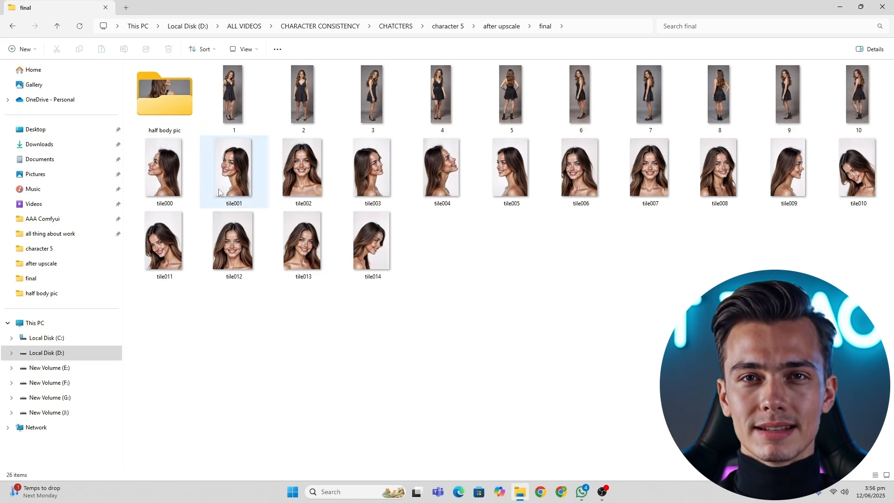
pyautogui.doubleClick(386, 249)
pyautogui.scroll(3, 502, 252)
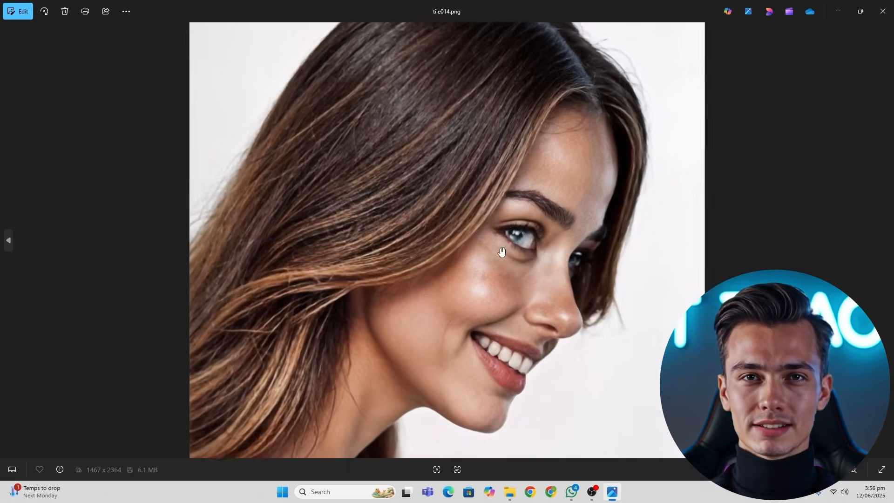
# Examine the upscaled face sheet kyjhu_00002 in the after upscale folder, checking the last-row faces up close against tile014
pyautogui.scroll(-4, 501, 252)
pyautogui.click(883, 11)
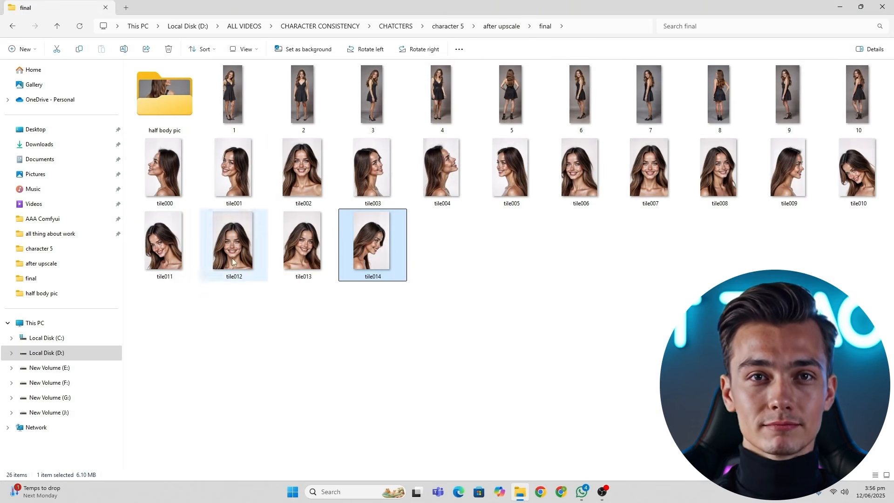
pyautogui.click(506, 27)
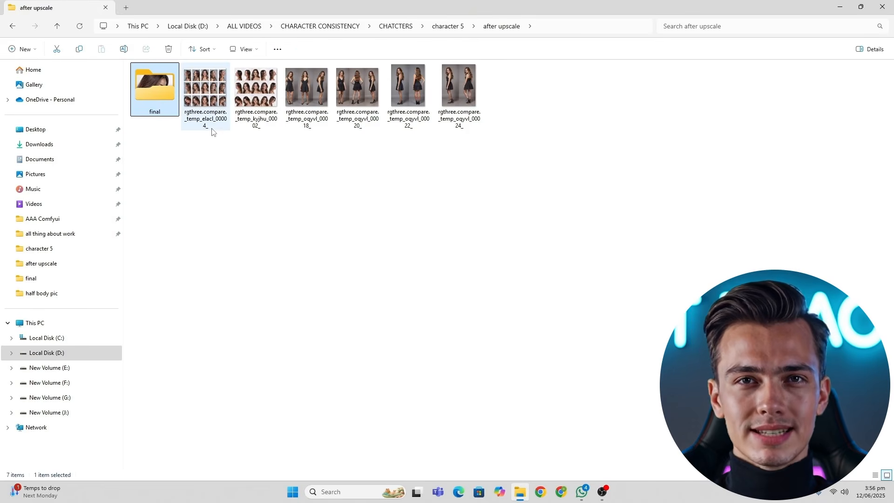
pyautogui.doubleClick(256, 93)
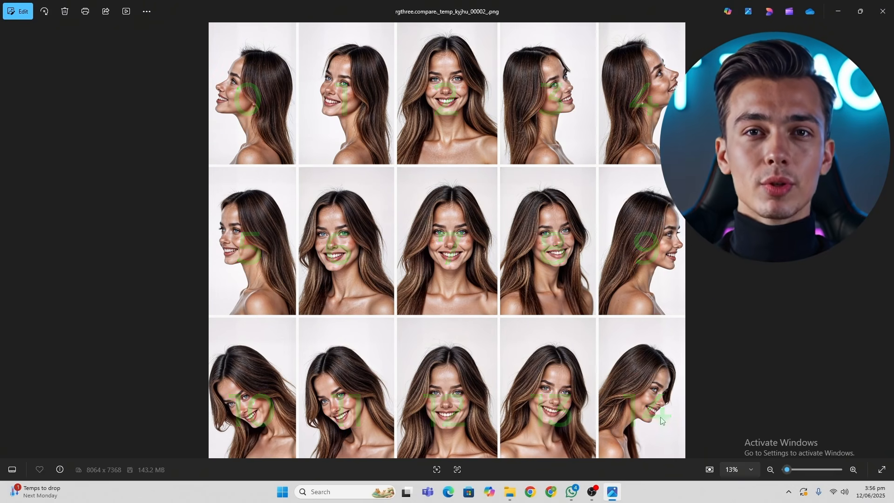
pyautogui.scroll(2, 472, 349)
pyautogui.scroll(4, 472, 348)
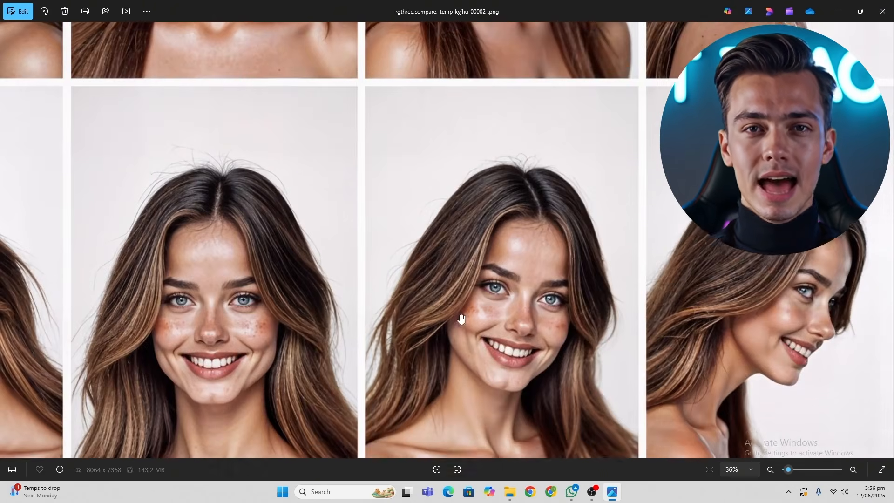
pyautogui.scroll(-5, 824, 302)
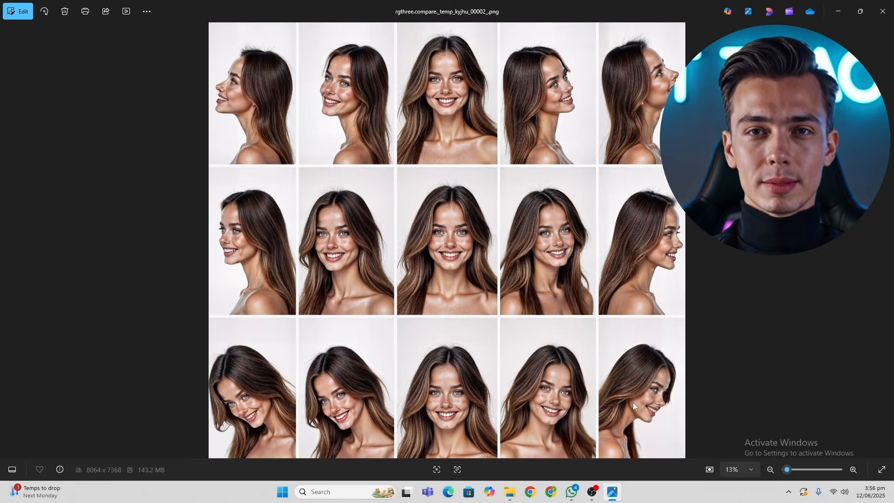
pyautogui.scroll(5, 849, 399)
pyautogui.scroll(-5, 849, 400)
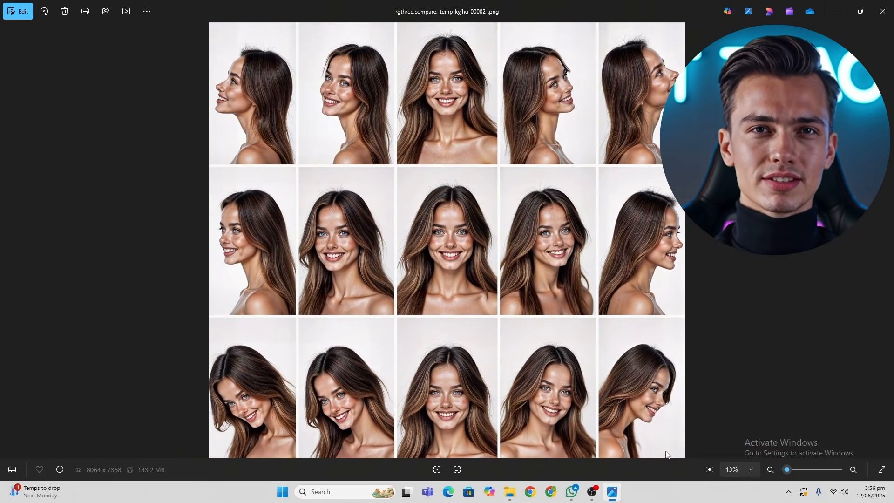
pyautogui.hotkey('alt', 'F4')
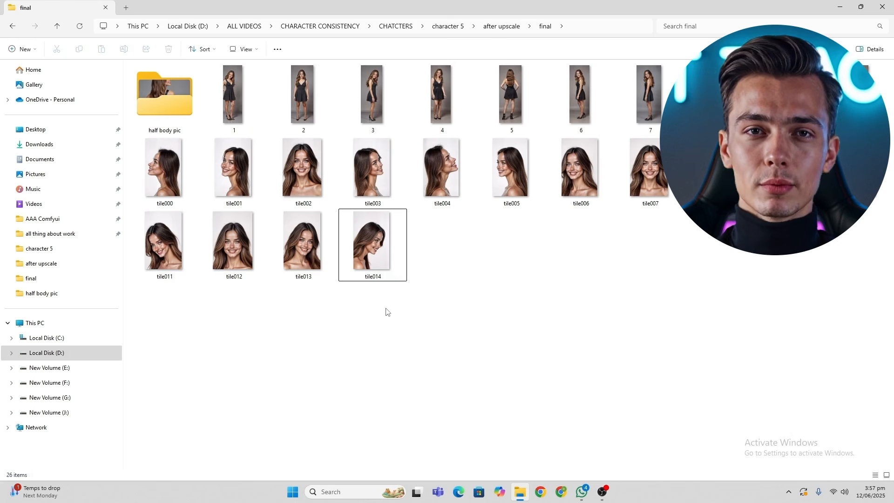
# Delete tile014 from the final folder
pyautogui.click(377, 254)
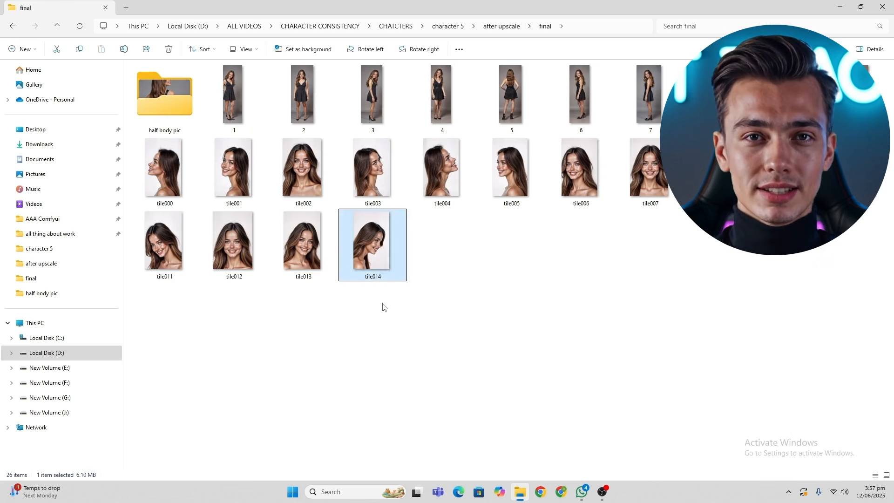
pyautogui.press('Delete')
pyautogui.click(183, 105)
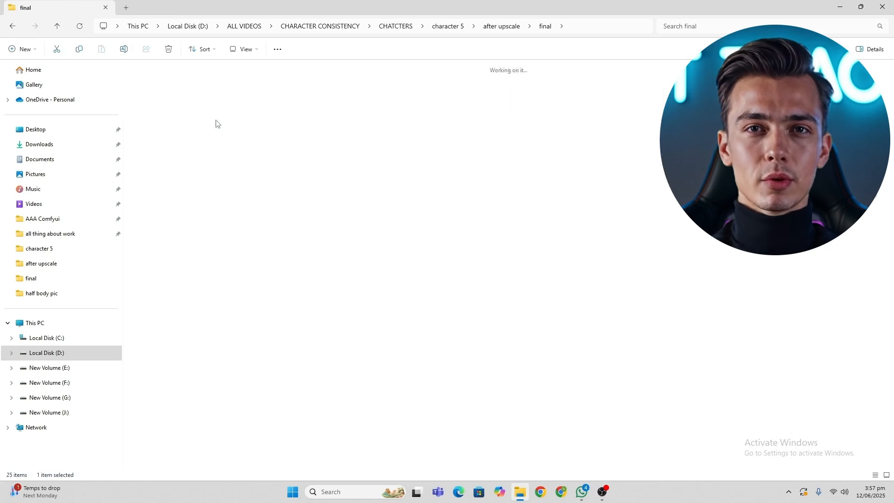
# Open the alternative face sheet elacl_00004 for editing and crop it to the last face of the bottom row, about 1195 x 1837 pixels
pyautogui.doubleClick(200, 93)
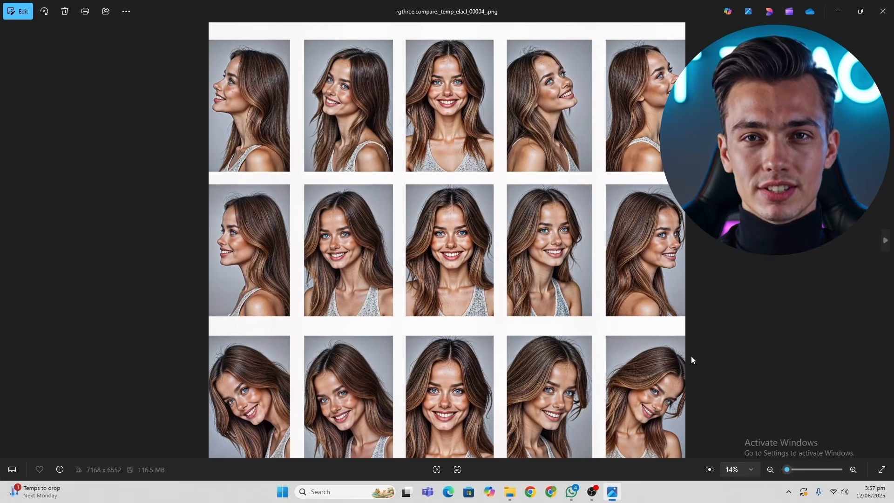
pyautogui.click(21, 13)
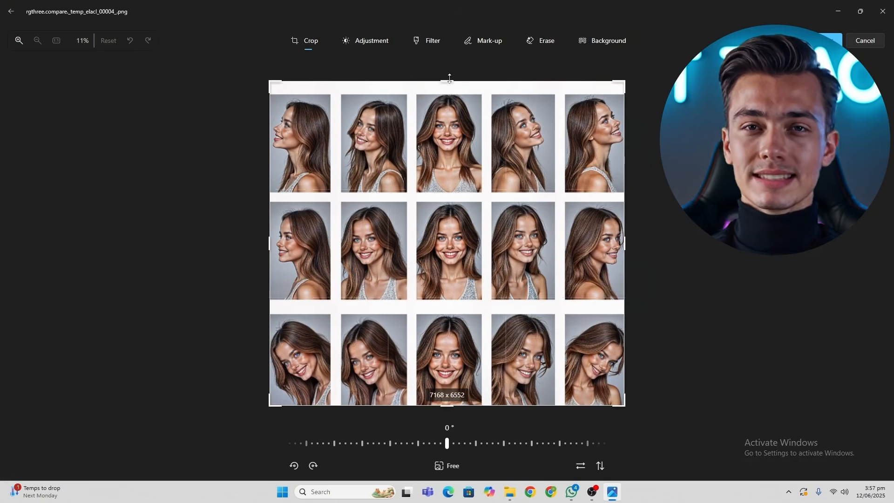
pyautogui.moveTo(450, 80); pyautogui.dragTo(463, 319)
pyautogui.moveTo(463, 310); pyautogui.dragTo(463, 311)
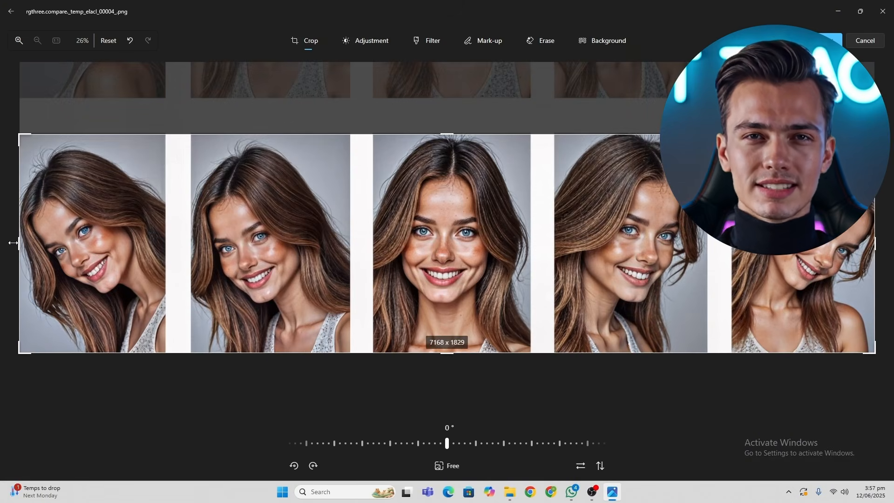
pyautogui.moveTo(19, 243); pyautogui.dragTo(727, 287)
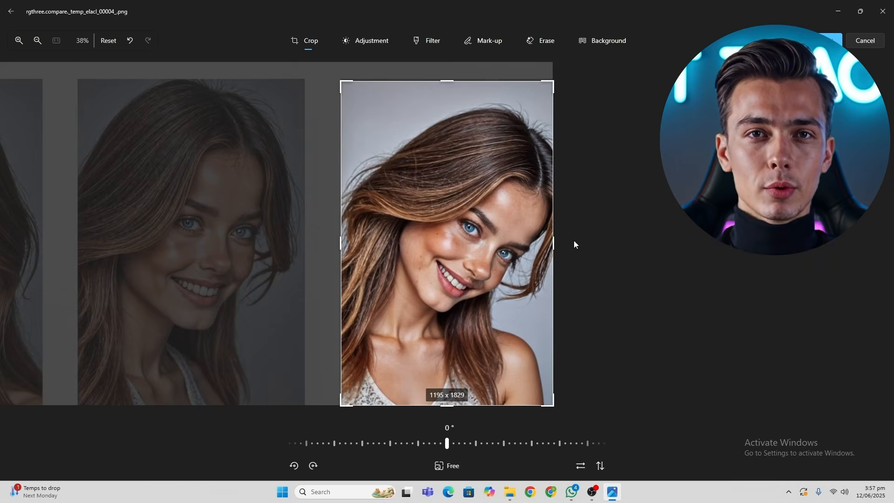
pyautogui.moveTo(450, 80); pyautogui.dragTo(450, 78)
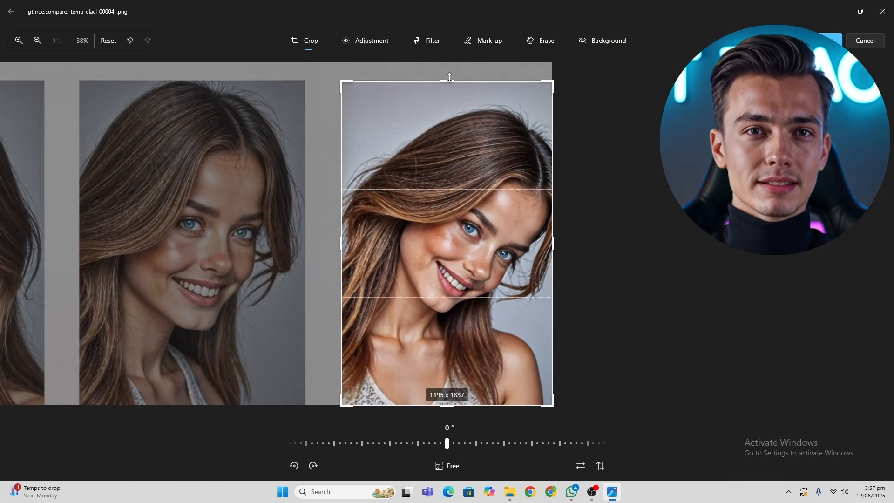
pyautogui.click(454, 405)
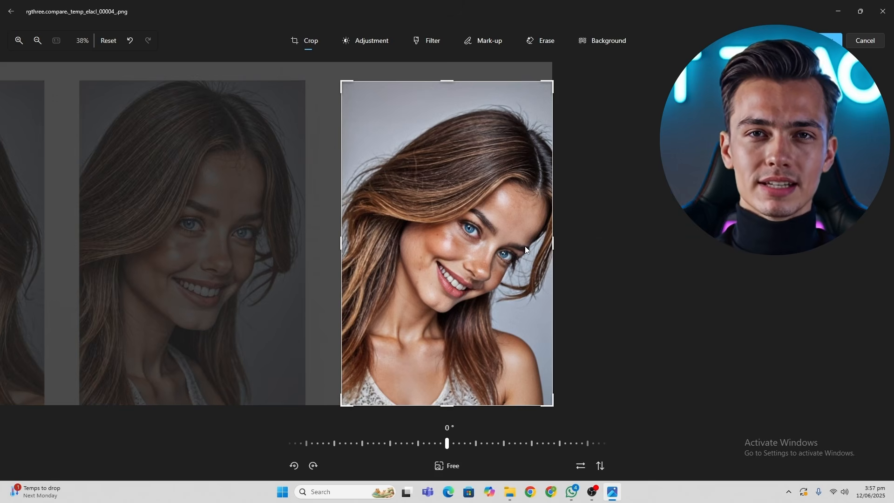
# Save the cropped face as a PNG copy named tile014 in the final folder and close the image
pyautogui.click(802, 41)
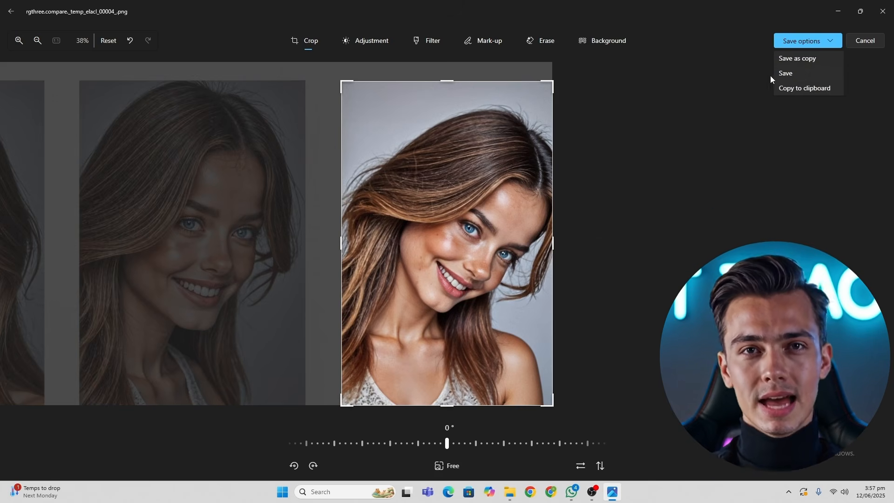
pyautogui.click(788, 59)
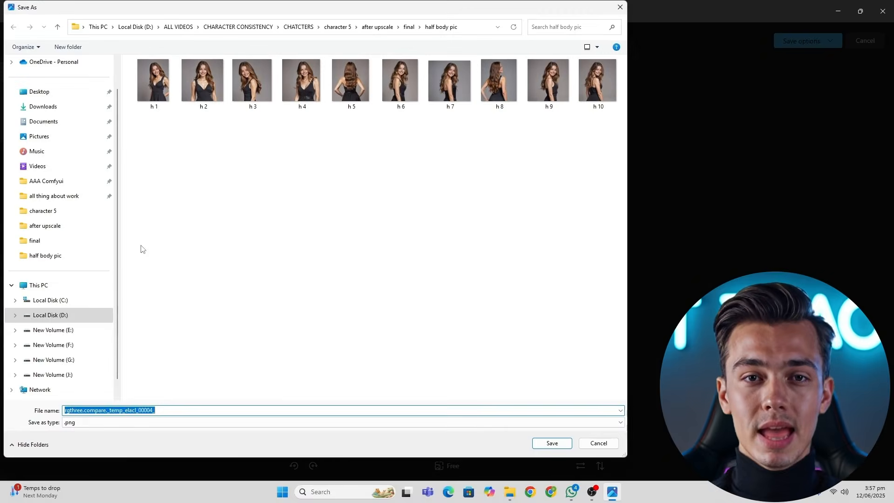
pyautogui.click(404, 27)
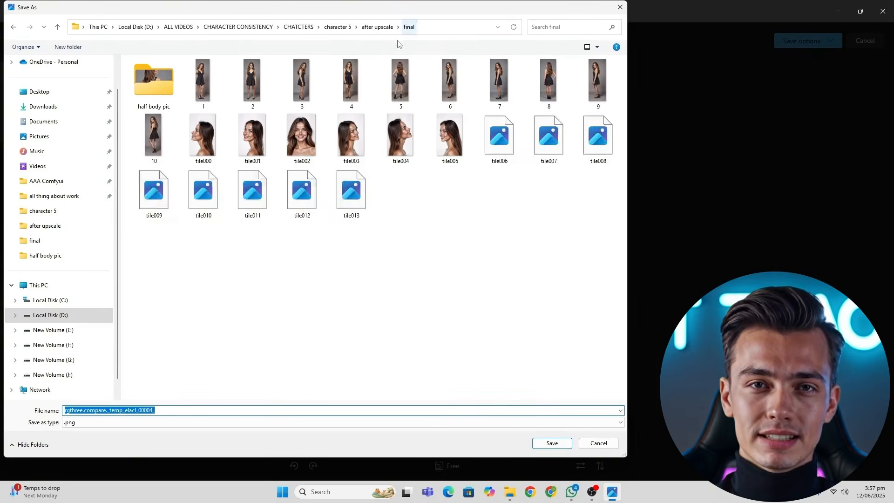
pyautogui.click(361, 200)
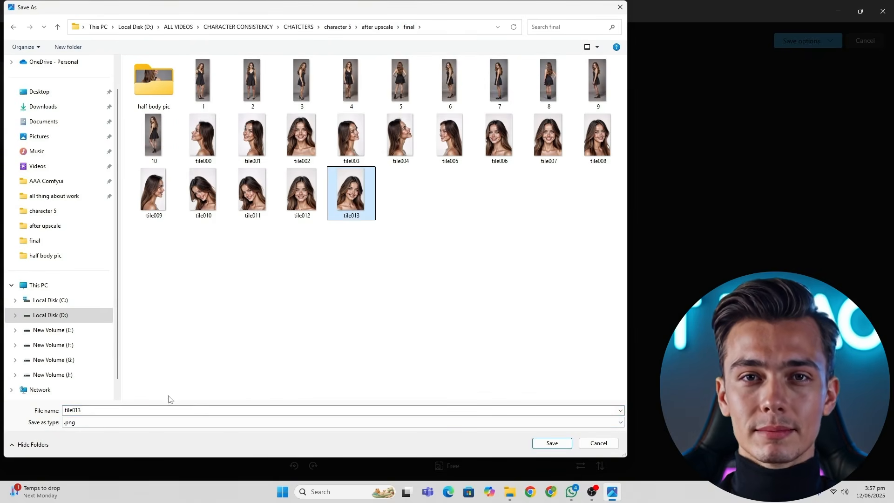
pyautogui.click(90, 410)
pyautogui.press('BackSpace')
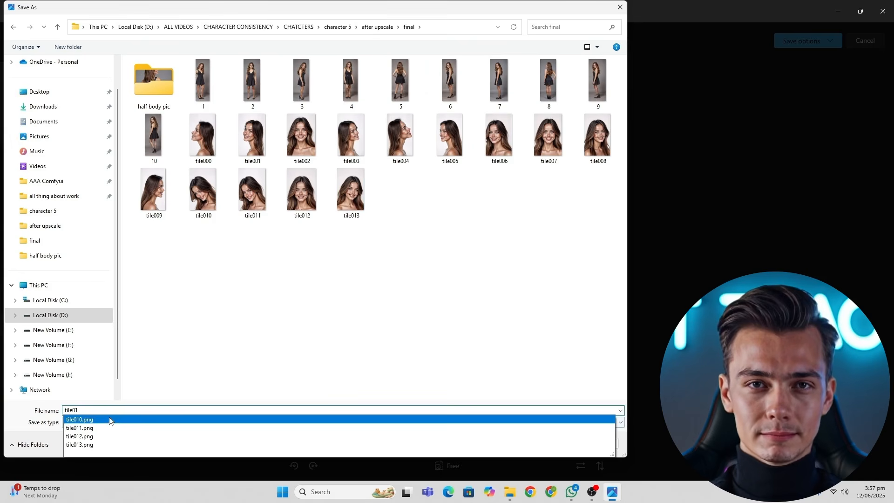
pyautogui.write('4')
pyautogui.click(548, 443)
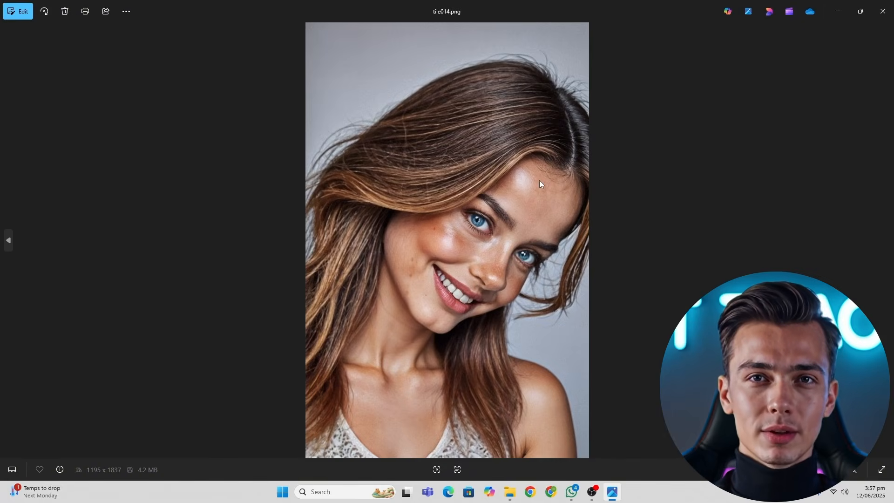
pyautogui.click(883, 12)
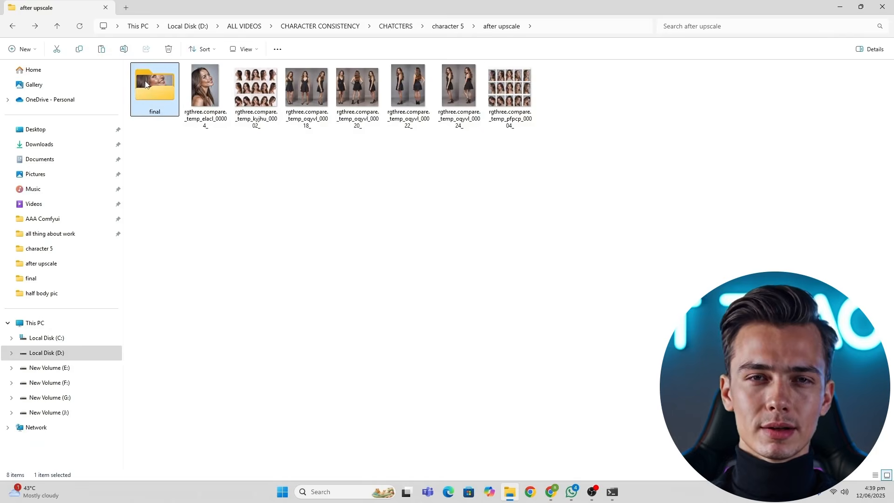
# Look through all the face tiles in the final folder from tile000 to tile014, checking their consistency
pyautogui.doubleClick(163, 169)
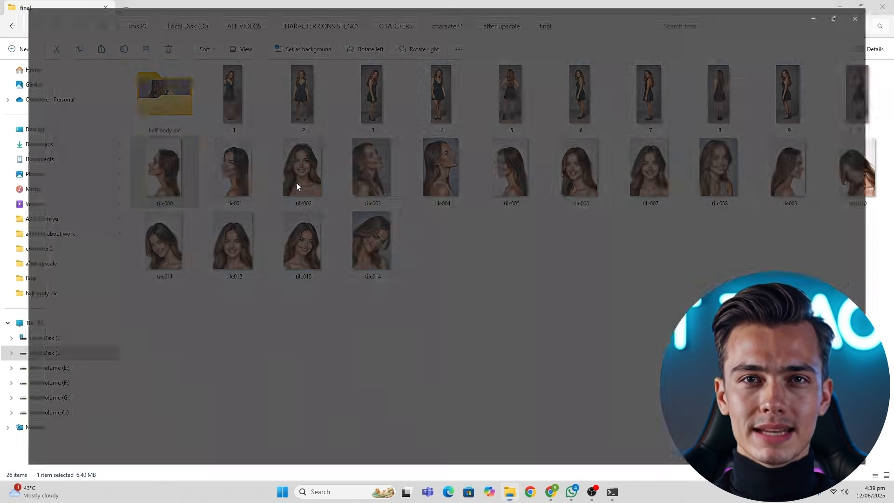
pyautogui.press('Right')
pyautogui.press('Right')
pyautogui.press('Right')
pyautogui.press('Right')
pyautogui.press('Right')
pyautogui.press('Right')
pyautogui.press('Right')
pyautogui.press('Right')
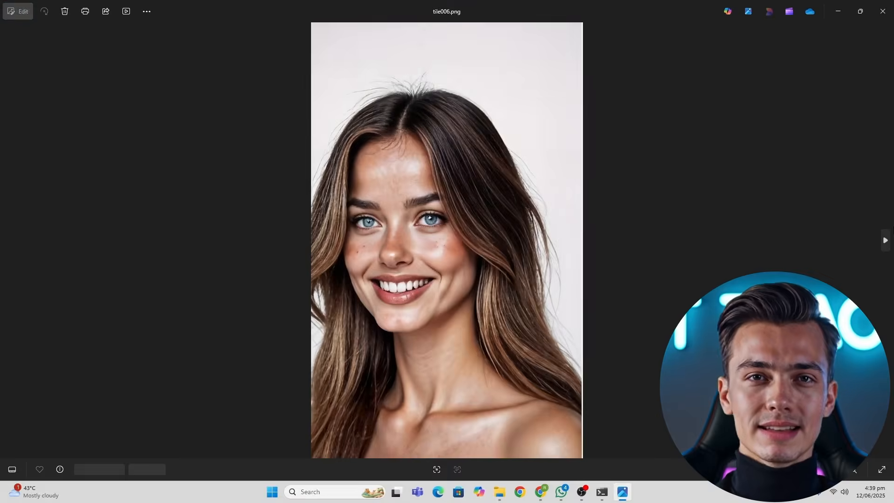
pyautogui.press('Right')
pyautogui.press('Right')
pyautogui.press('Right')
pyautogui.press('Right')
pyautogui.press('Right')
pyautogui.press('Right')
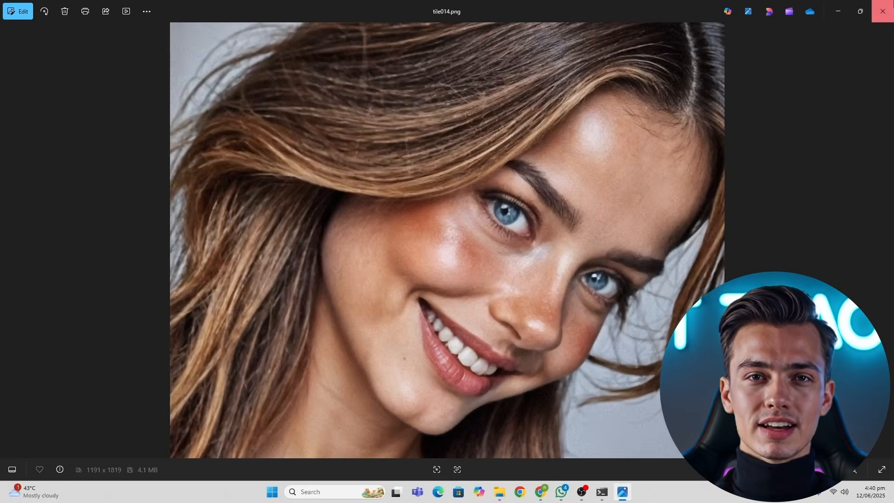
pyautogui.hotkey('alt', 'F4')
pyautogui.click(465, 270)
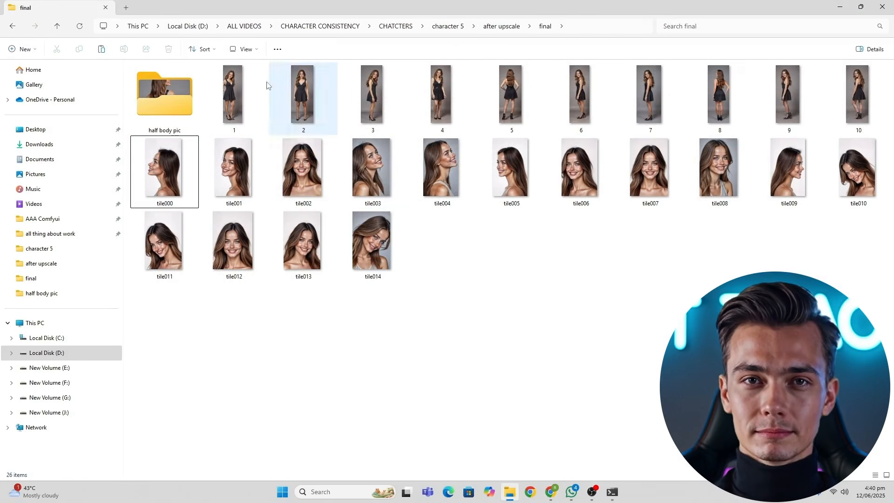
# Review the full-body images 1 to 10 in the final folder, checking image 1 up close
pyautogui.doubleClick(235, 81)
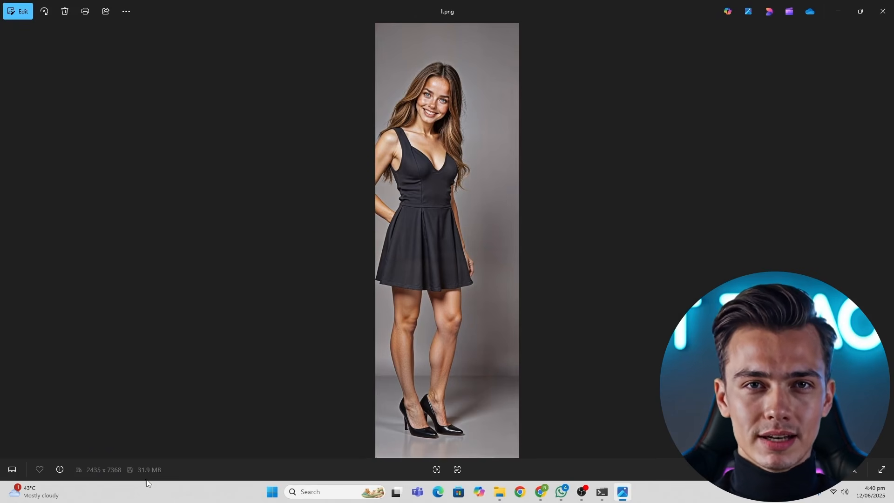
pyautogui.scroll(4, 455, 81)
pyautogui.scroll(-4, 471, 146)
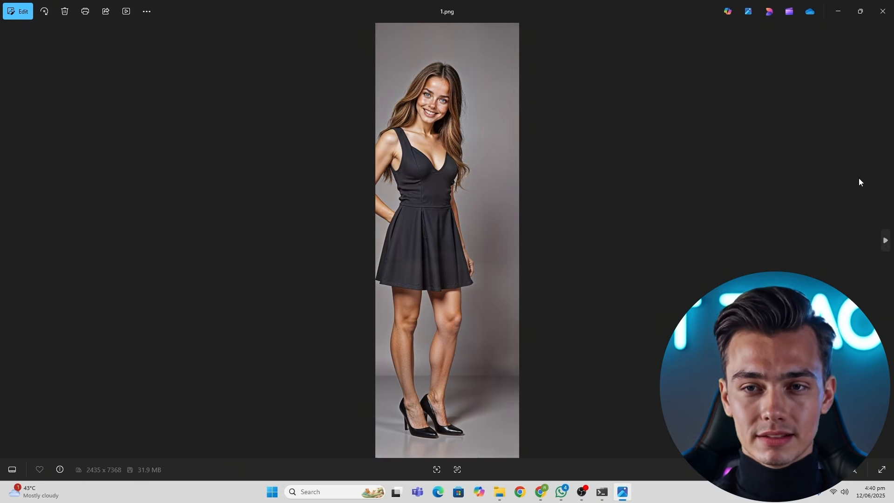
pyautogui.click(887, 242)
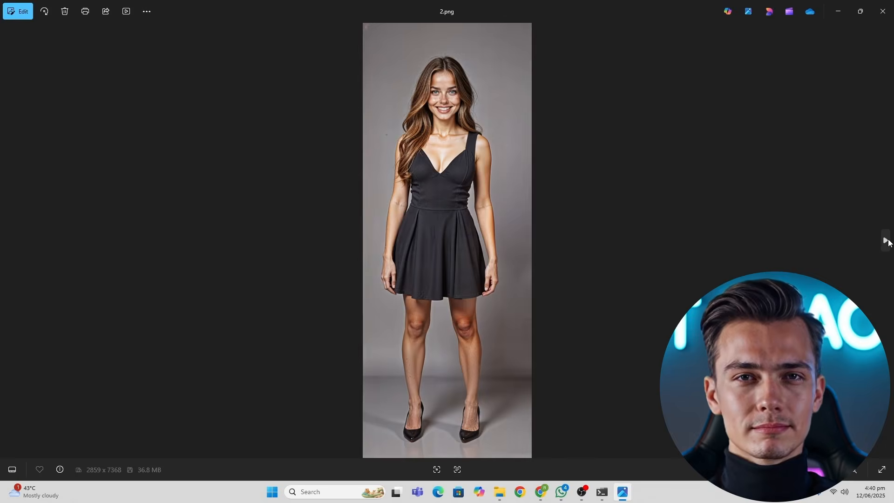
pyautogui.click(887, 241)
pyautogui.click(886, 242)
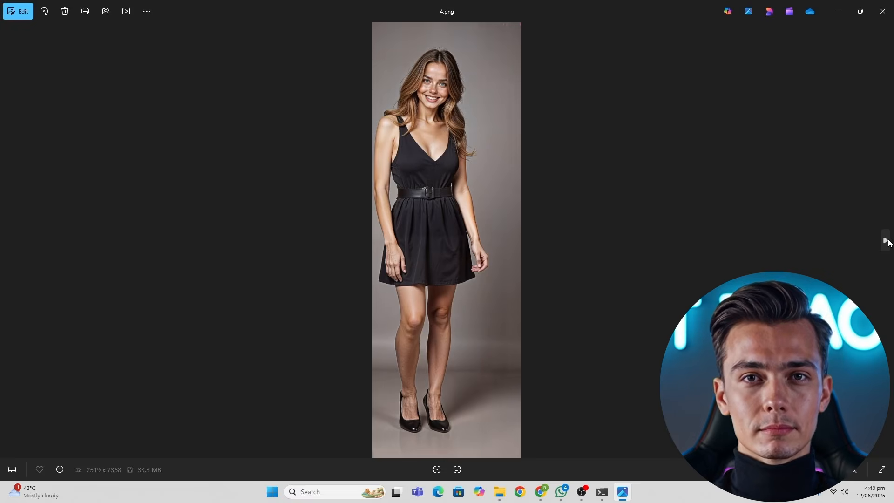
pyautogui.click(886, 242)
pyautogui.click(887, 242)
pyautogui.click(887, 241)
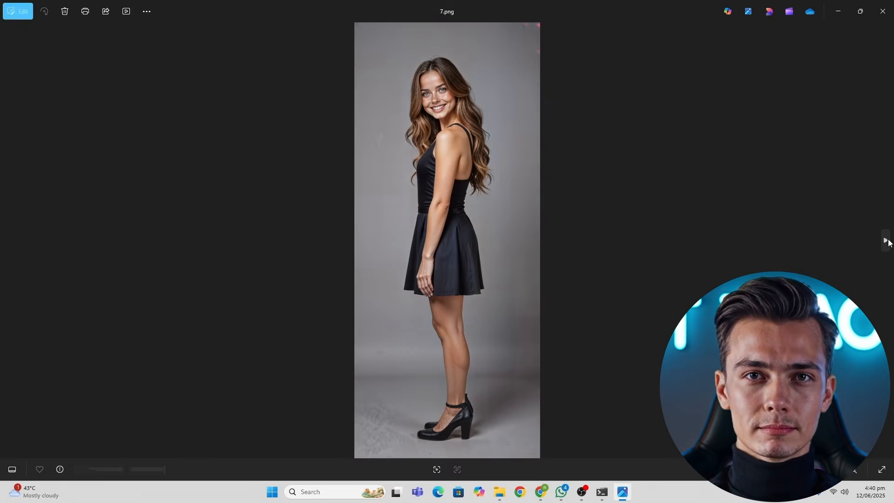
pyautogui.click(887, 241)
pyautogui.click(887, 241)
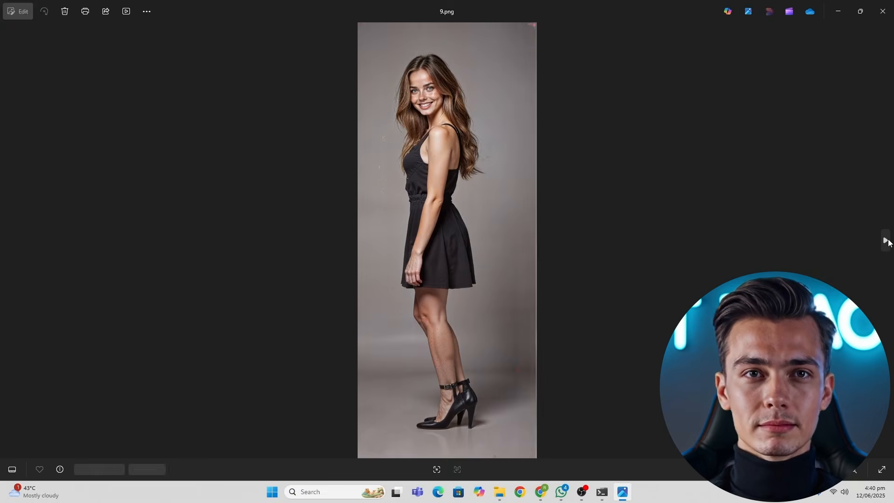
pyautogui.click(887, 241)
# Continue the image review with the face tiles, from tile000 through tile004
pyautogui.click(886, 241)
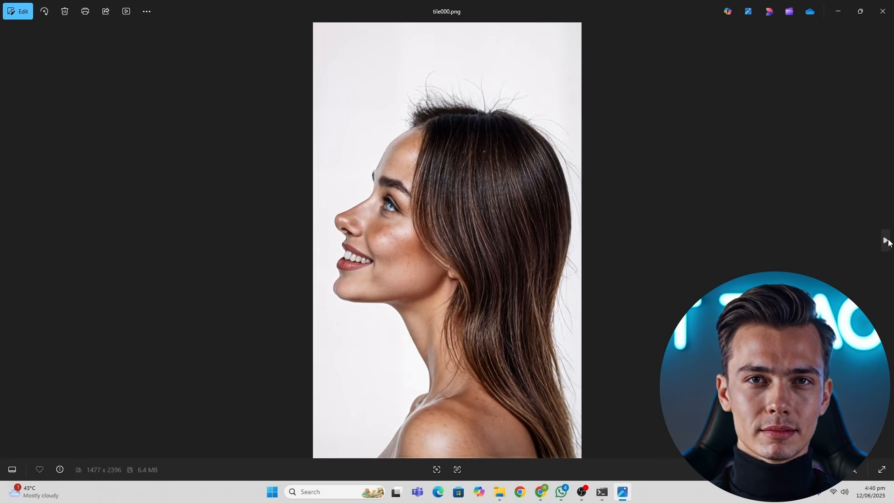
pyautogui.click(887, 241)
pyautogui.click(887, 241)
pyautogui.click(887, 241)
pyautogui.click(887, 242)
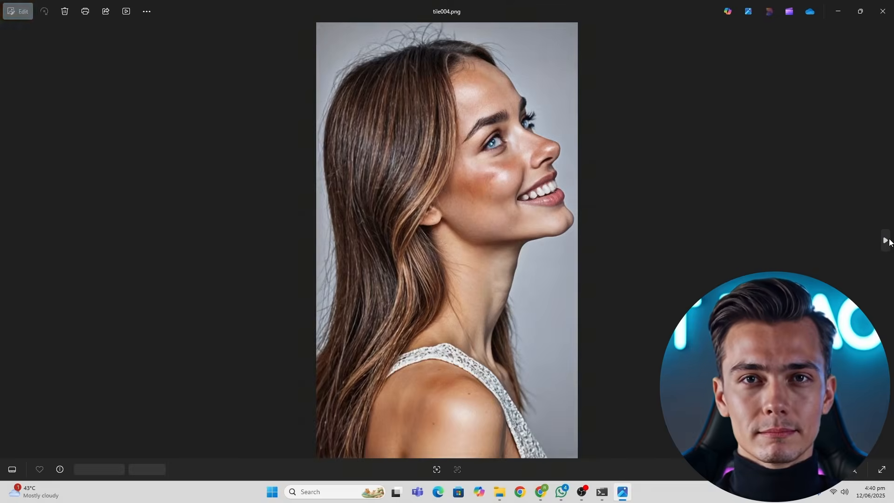
# Look through the character's upscaled headshots, from tile004.png onward, to check the face across different angles
pyautogui.click(887, 241)
pyautogui.click(887, 242)
pyautogui.click(887, 242)
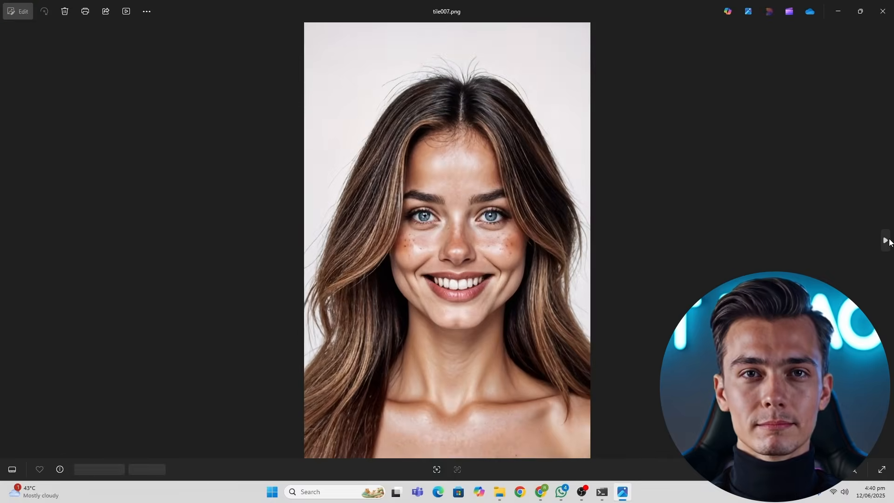
pyautogui.click(887, 241)
pyautogui.click(887, 241)
pyautogui.click(887, 241)
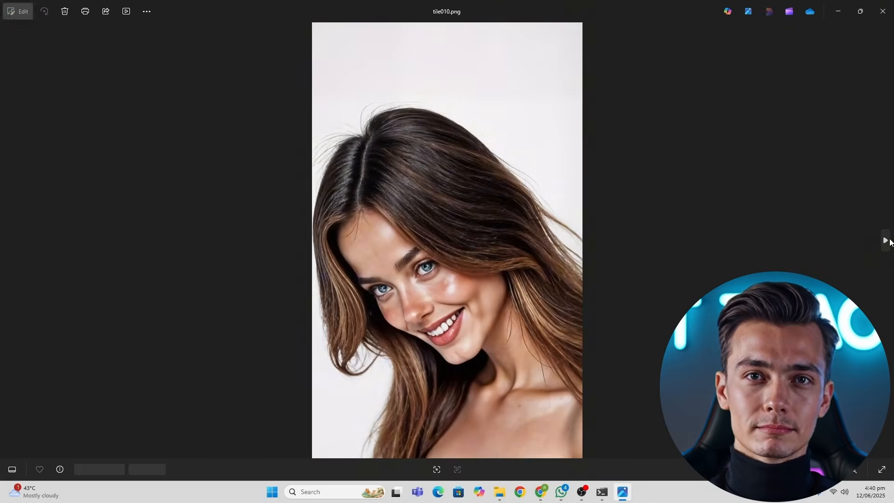
pyautogui.click(887, 242)
pyautogui.click(887, 241)
pyautogui.click(886, 241)
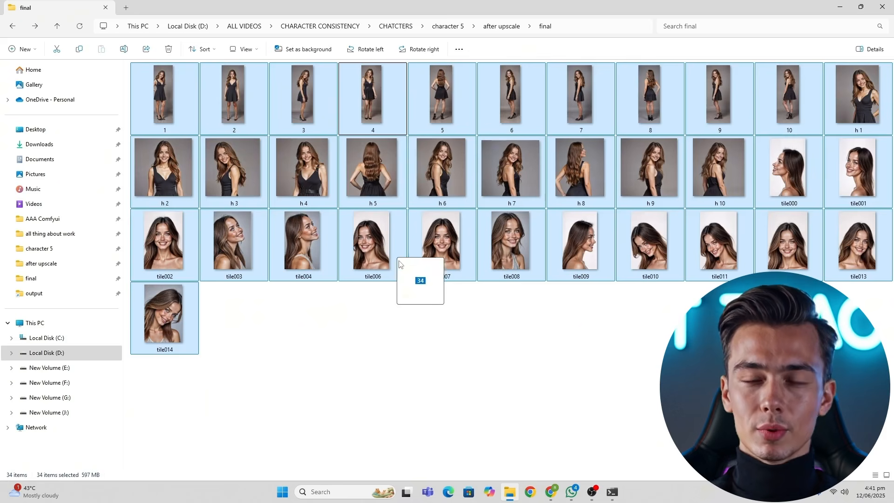
pyautogui.moveTo(398, 259); pyautogui.dragTo(368, 121)
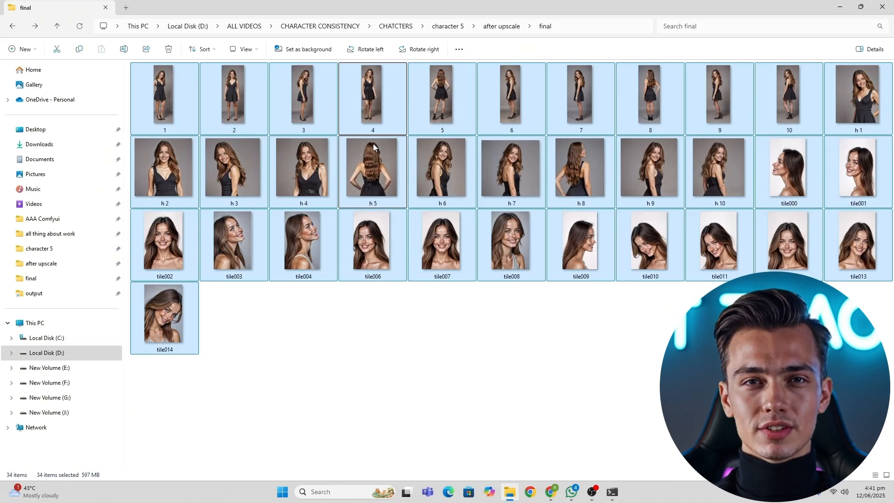
pyautogui.click(459, 307)
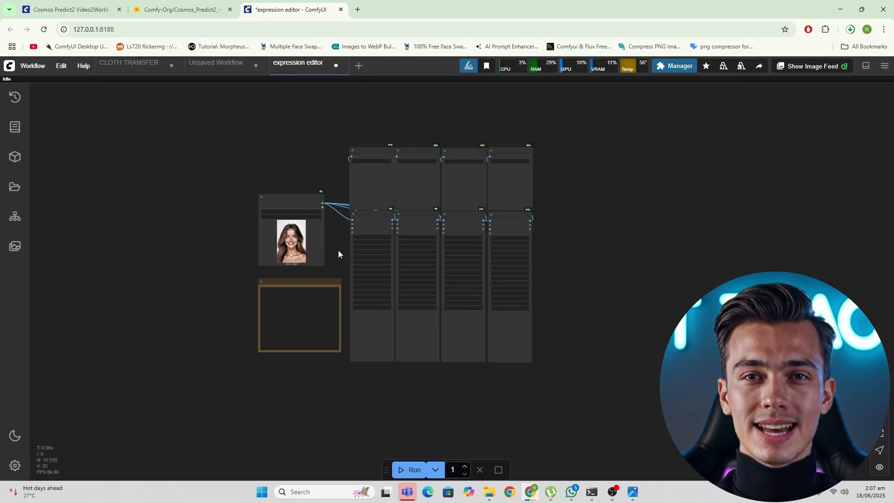
# Examine the expression editor workflow around the Load Image node and read the Note explaining the face, eye and mouth parameters
pyautogui.scroll(5, 327, 250)
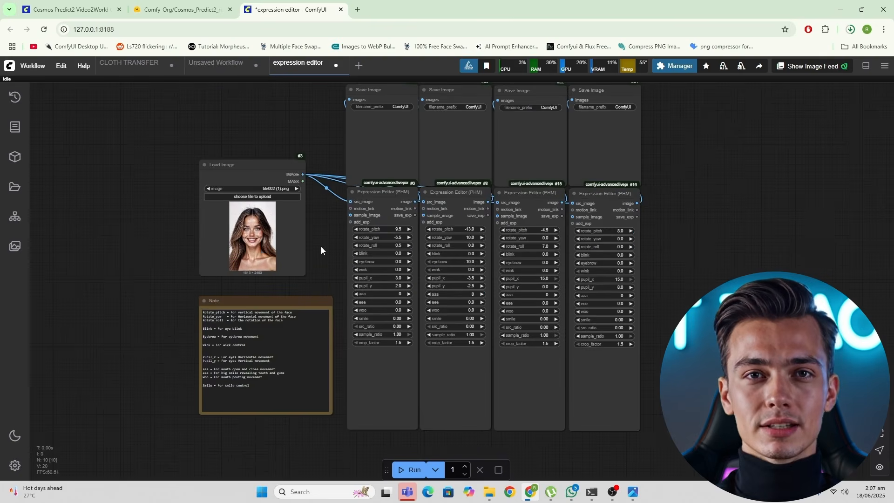
pyautogui.moveTo(321, 247); pyautogui.dragTo(297, 273)
pyautogui.scroll(-2, 297, 273)
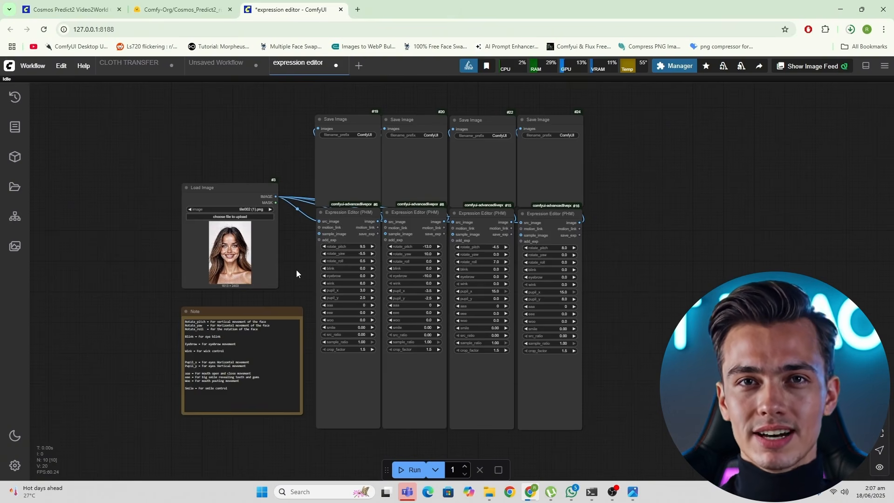
pyautogui.scroll(-2, 297, 270)
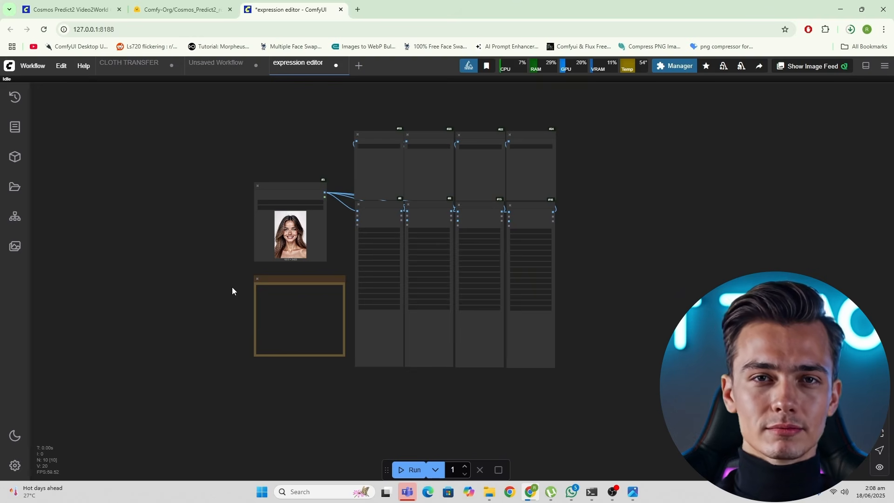
pyautogui.scroll(1, 291, 276)
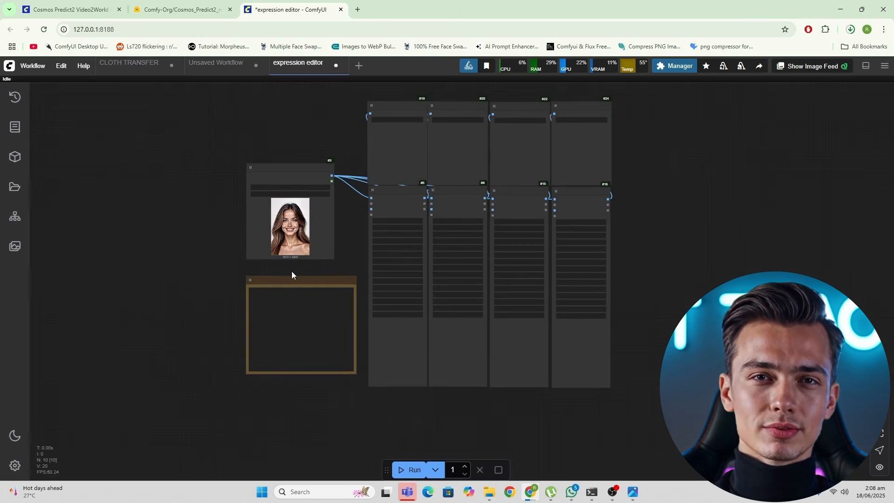
pyautogui.scroll(3, 298, 261)
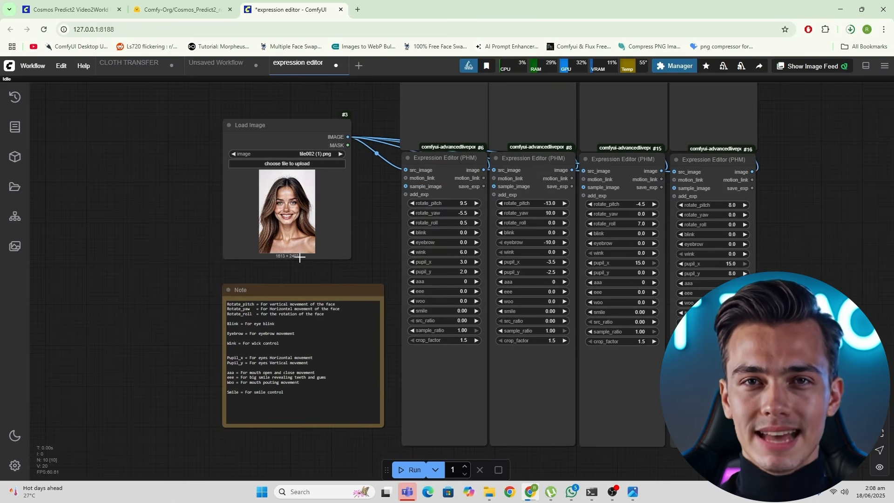
pyautogui.scroll(1, 225, 264)
pyautogui.moveTo(270, 238); pyautogui.dragTo(264, 193)
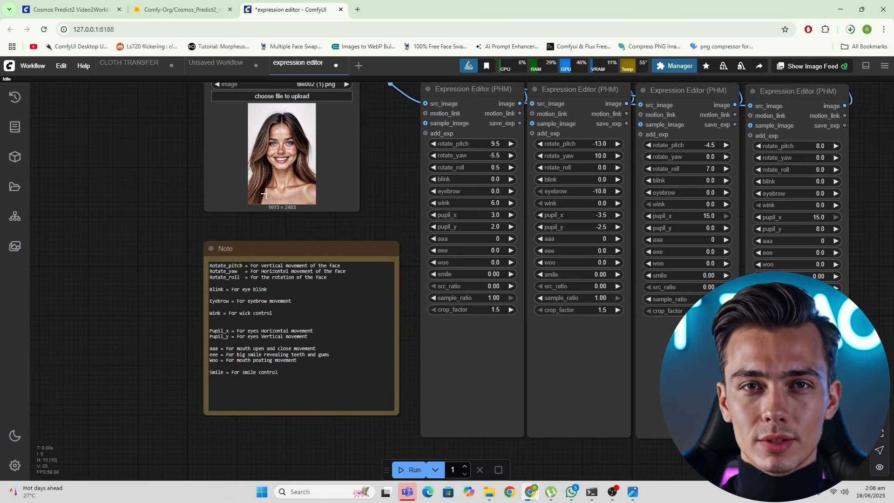
pyautogui.click(235, 248)
pyautogui.scroll(2, 248, 281)
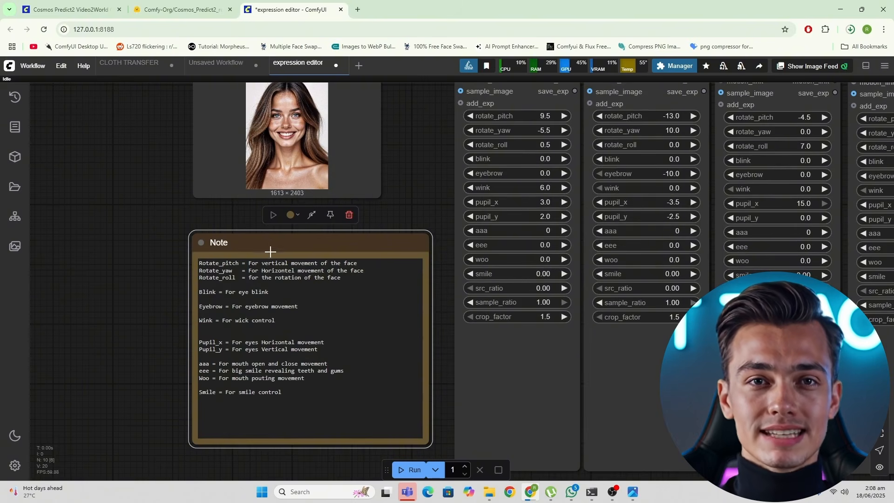
pyautogui.moveTo(270, 251); pyautogui.dragTo(260, 254)
pyautogui.scroll(-2, 516, 346)
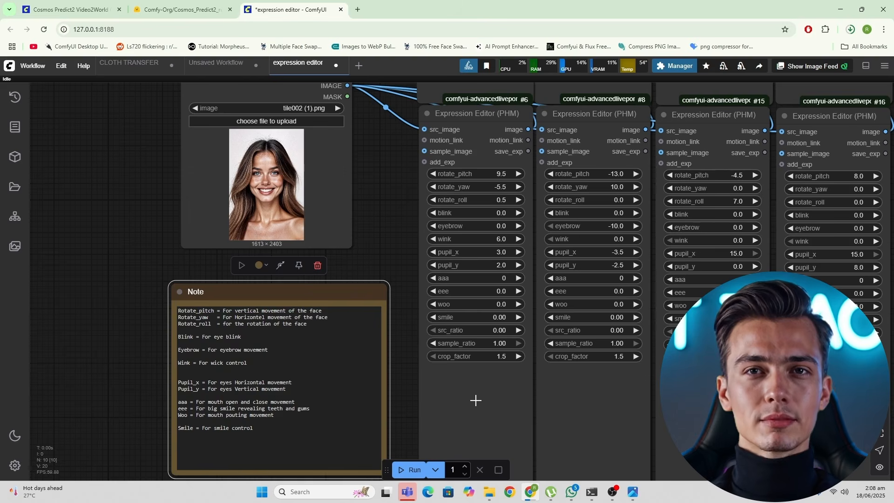
# Examine the rotation, eyebrow, wink, pupil and mouth values in the four Expression Editor (PHM) nodes
pyautogui.moveTo(492, 404); pyautogui.dragTo(427, 420)
pyautogui.scroll(-4, 448, 409)
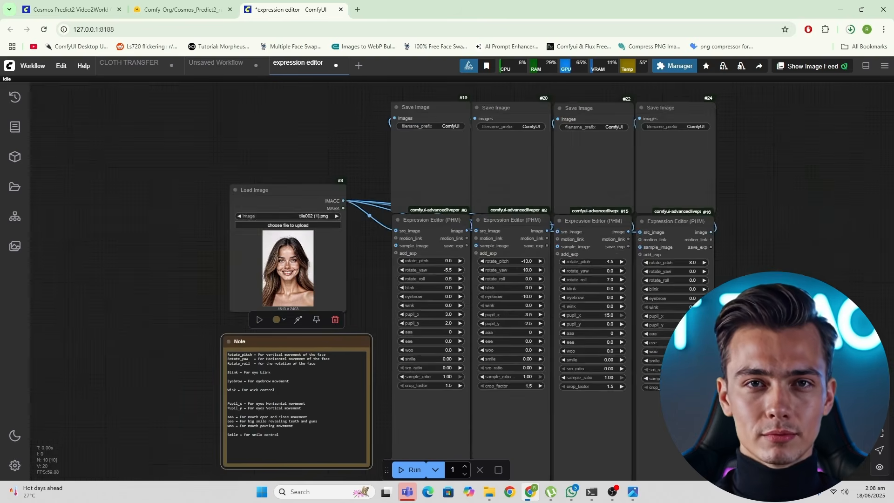
pyautogui.scroll(4, 448, 379)
pyautogui.moveTo(385, 307); pyautogui.dragTo(351, 337)
pyautogui.scroll(-2, 351, 337)
pyautogui.moveTo(349, 368); pyautogui.dragTo(331, 322)
pyautogui.scroll(4, 384, 392)
pyautogui.moveTo(399, 377); pyautogui.dragTo(400, 421)
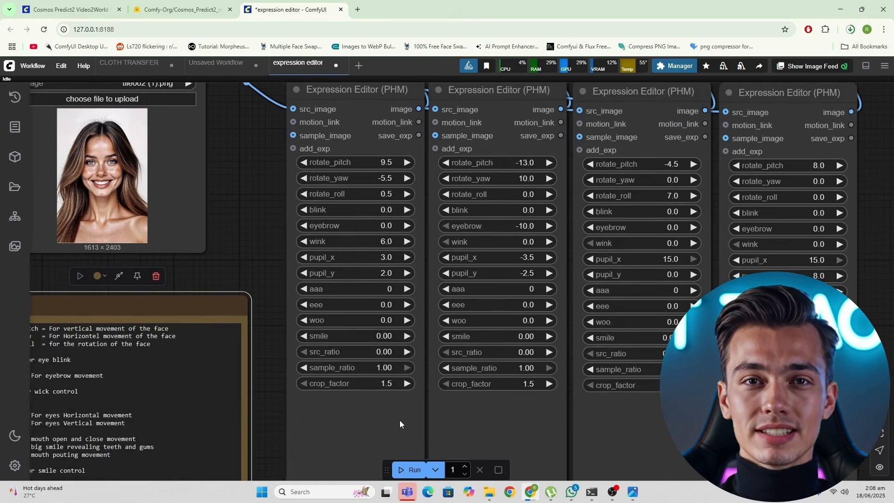
pyautogui.scroll(-3, 577, 333)
pyautogui.moveTo(577, 333); pyautogui.dragTo(528, 347)
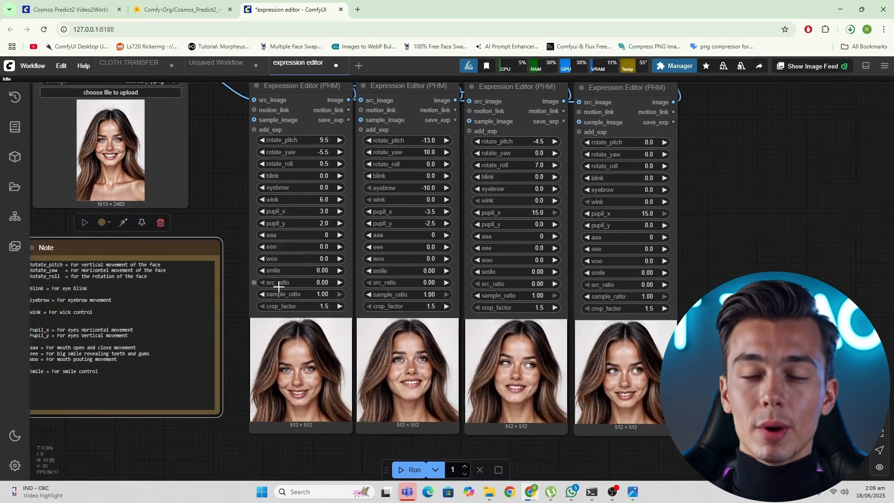
# Compare the generated previews under the four Expression Editor nodes with their Save Image results and the source portrait
pyautogui.moveTo(337, 172); pyautogui.dragTo(334, 307)
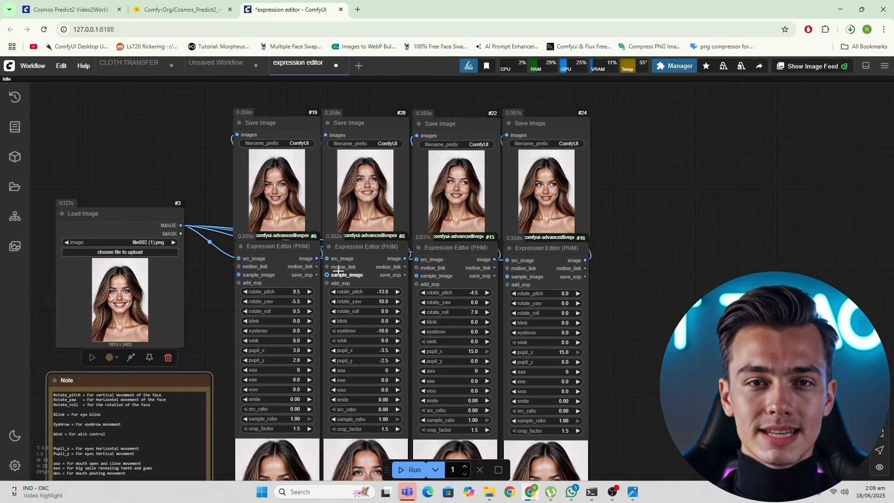
pyautogui.scroll(-2, 339, 289)
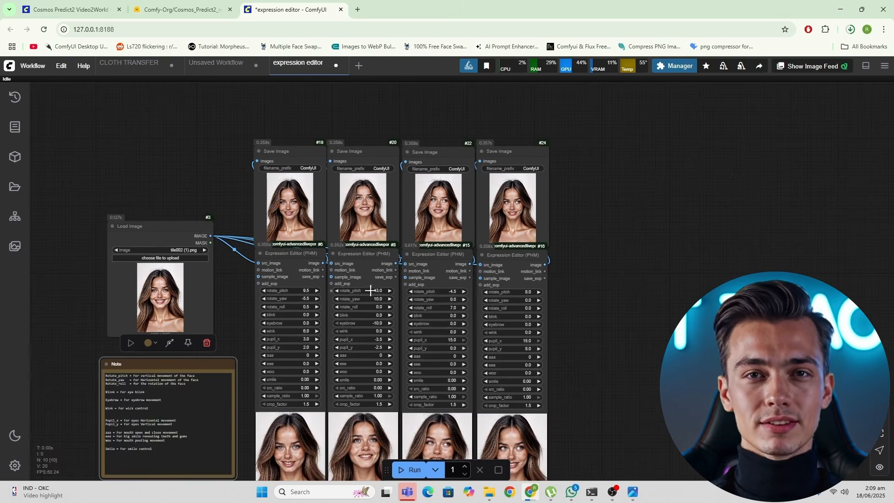
pyautogui.moveTo(393, 289); pyautogui.dragTo(429, 190)
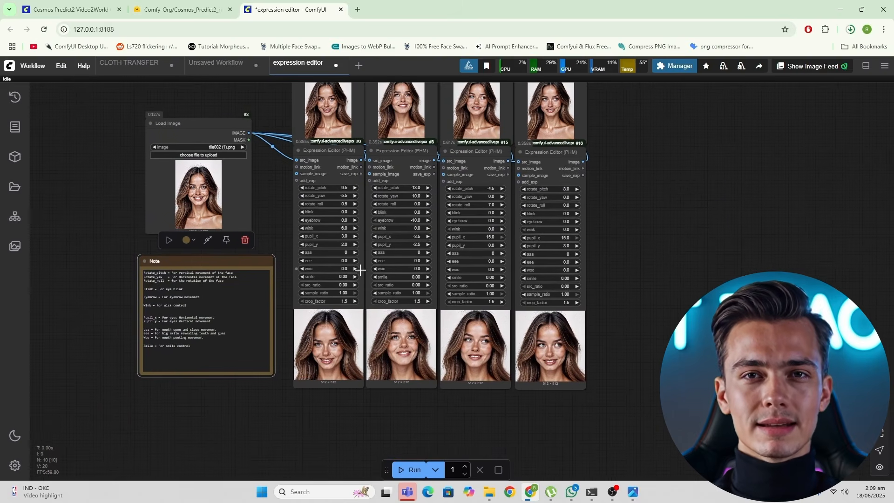
pyautogui.scroll(1, 359, 270)
pyautogui.moveTo(251, 248); pyautogui.dragTo(229, 250)
pyautogui.scroll(4, 225, 290)
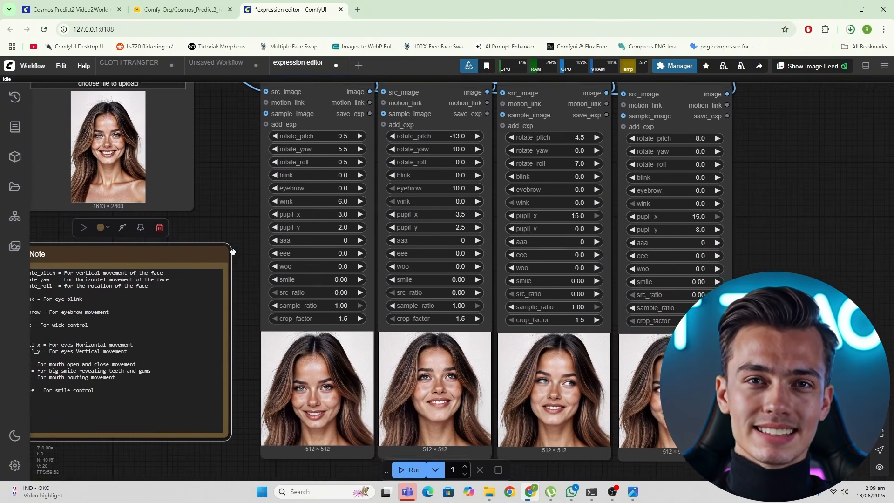
pyautogui.moveTo(248, 322); pyautogui.dragTo(248, 306)
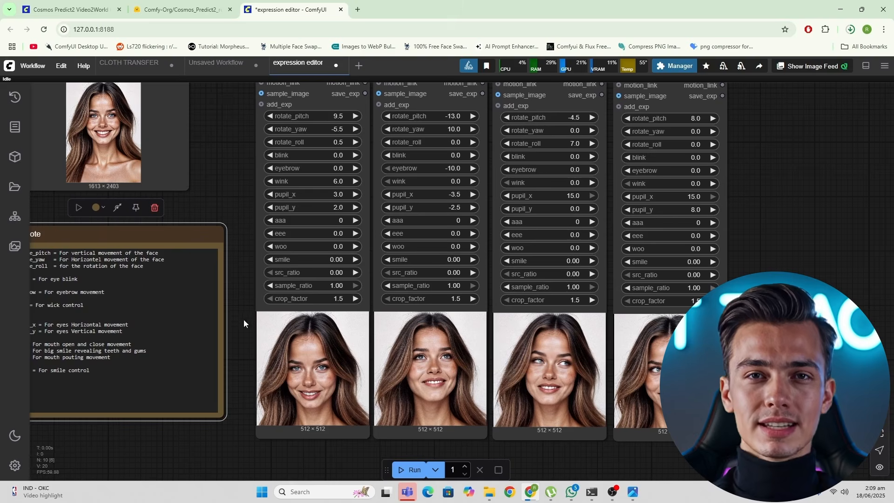
pyautogui.scroll(5, 299, 297)
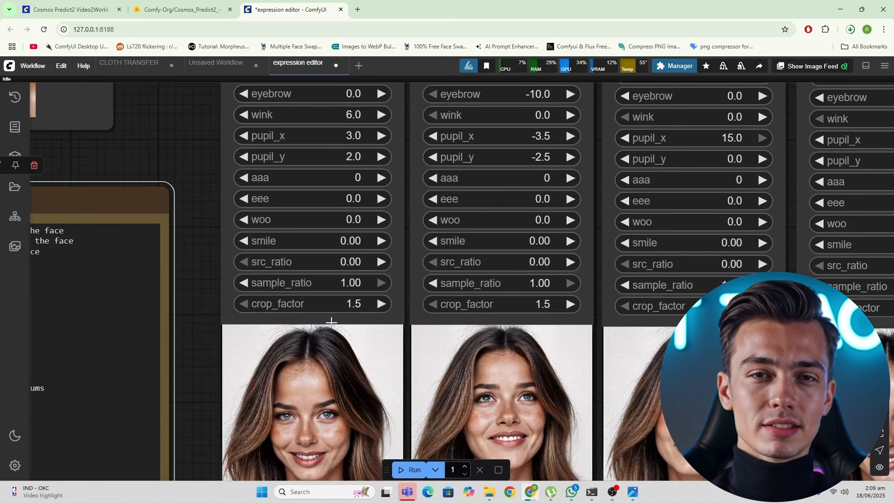
pyautogui.scroll(-5, 338, 332)
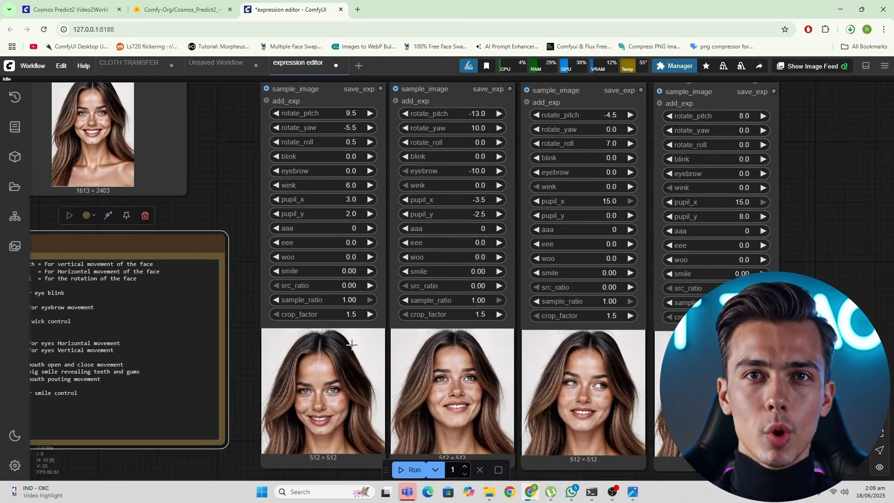
# Inspect the third expression variation up close in both its Expression Editor preview and its Save Image node
pyautogui.scroll(10, 356, 291)
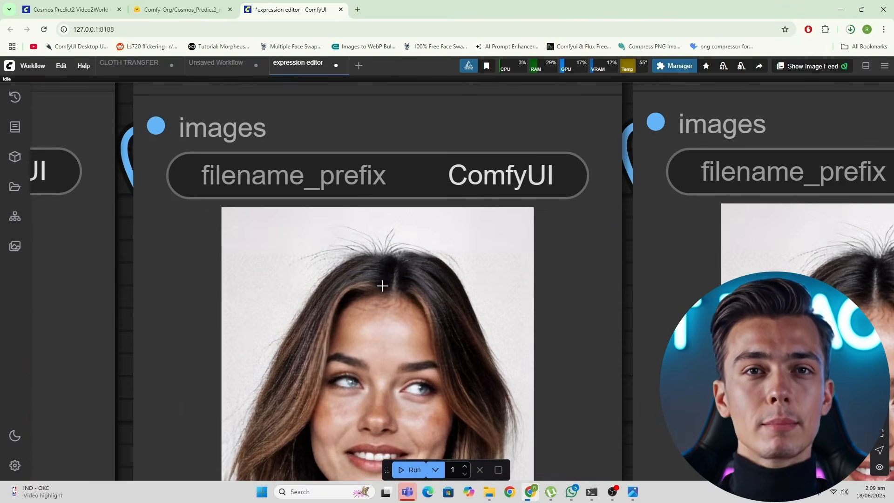
pyautogui.scroll(-5, 382, 286)
pyautogui.scroll(5, 429, 250)
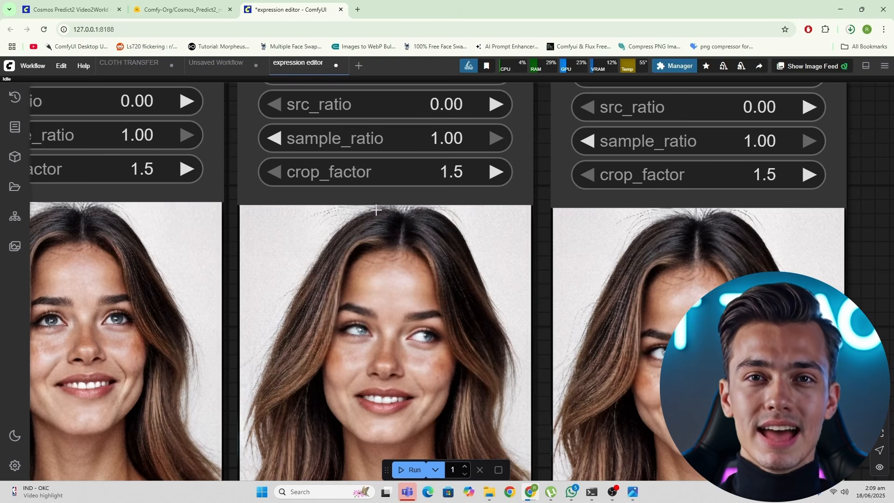
pyautogui.scroll(-2, 397, 220)
pyautogui.scroll(-4, 342, 216)
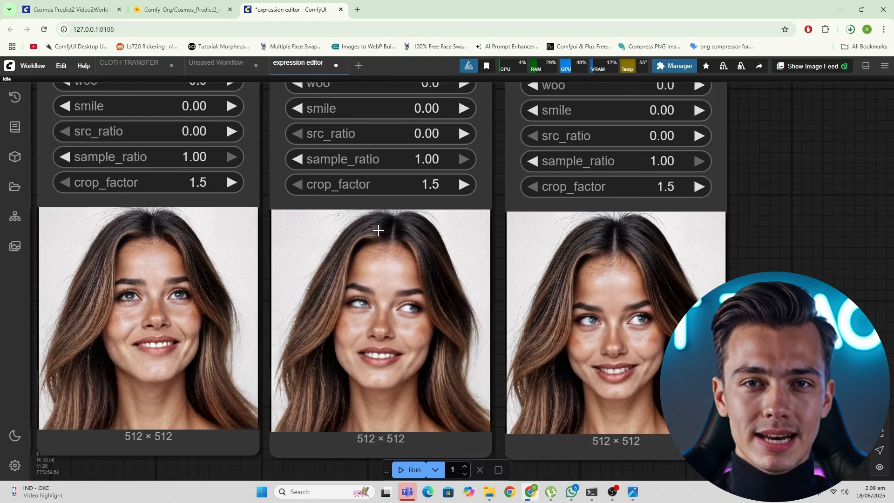
pyautogui.scroll(3, 370, 352)
pyautogui.scroll(-5, 371, 351)
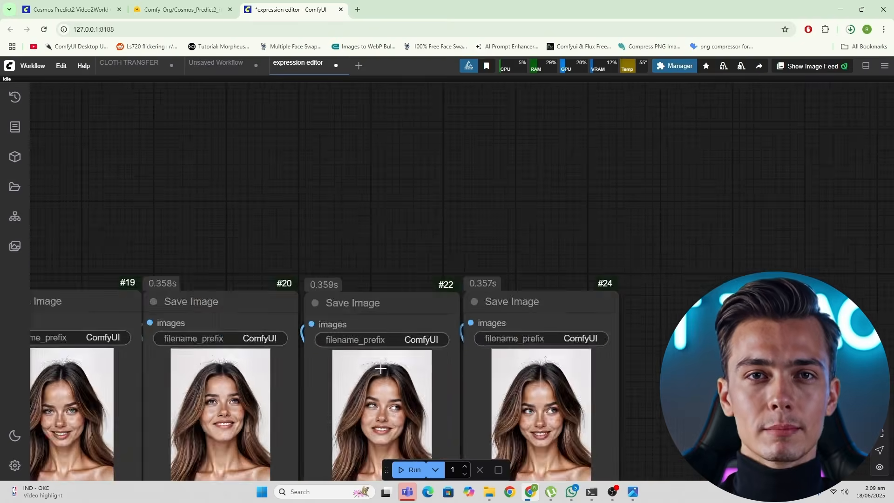
# Set the third Expression Editor's crop_factor to 1.6 and run the workflow
pyautogui.scroll(3, 378, 302)
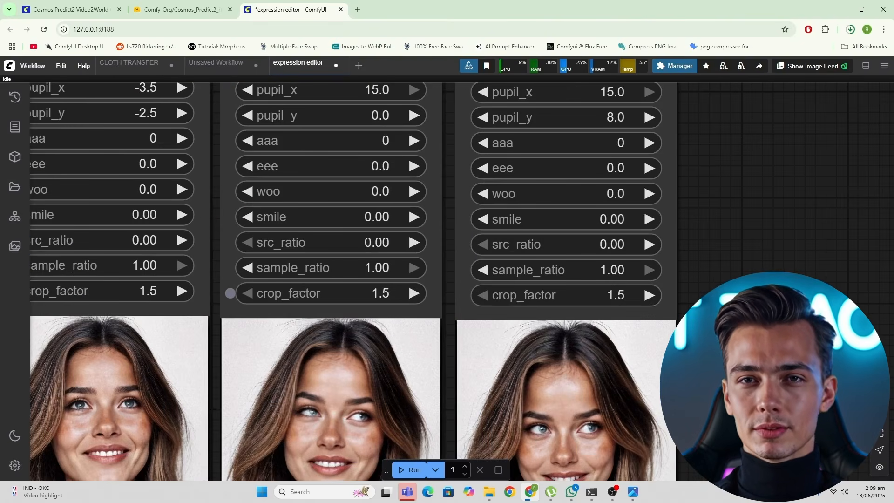
pyautogui.click(422, 470)
# Inspect the third Expression Editor's regenerated preview and saved portrait, checking the hair and eyes beside the neighbouring variations
pyautogui.scroll(-3, 359, 298)
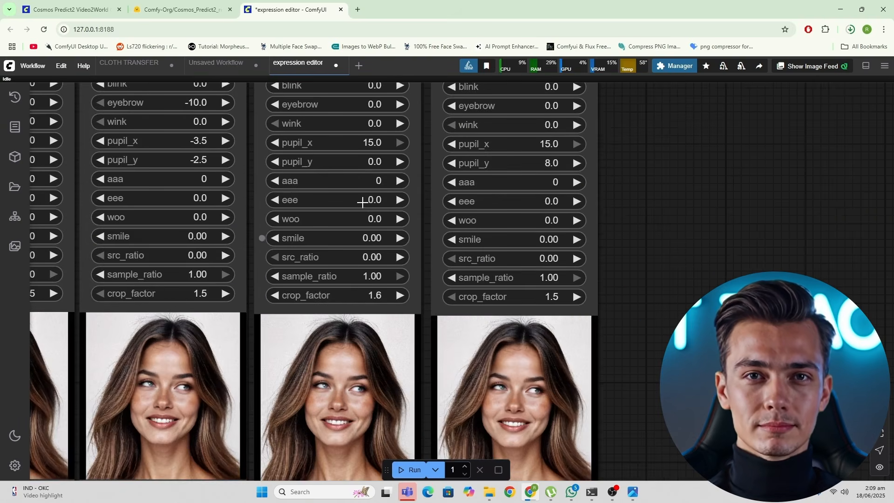
pyautogui.scroll(-4, 362, 203)
pyautogui.scroll(3, 325, 243)
pyautogui.scroll(-5, 324, 206)
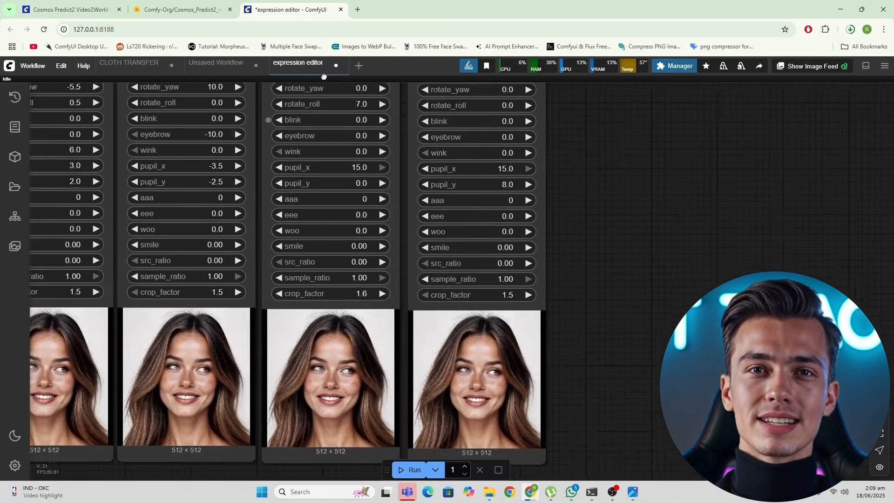
pyautogui.scroll(3, 310, 269)
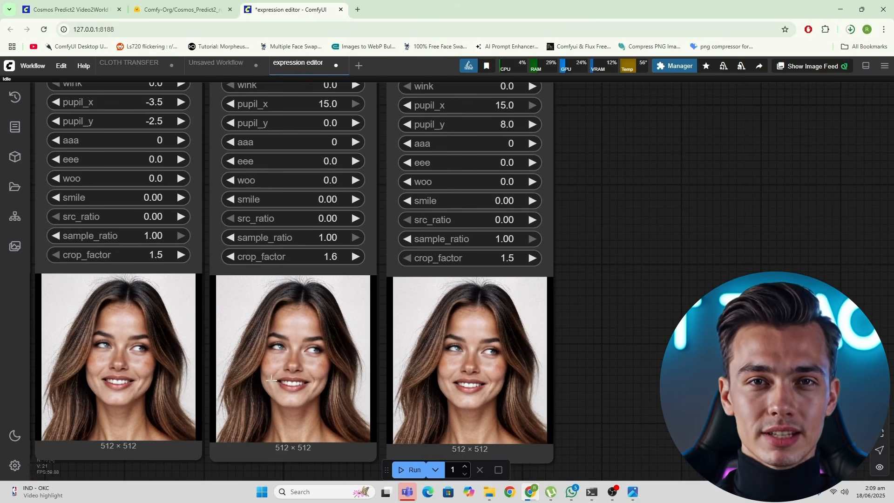
pyautogui.scroll(5, 272, 379)
pyautogui.scroll(3, 320, 319)
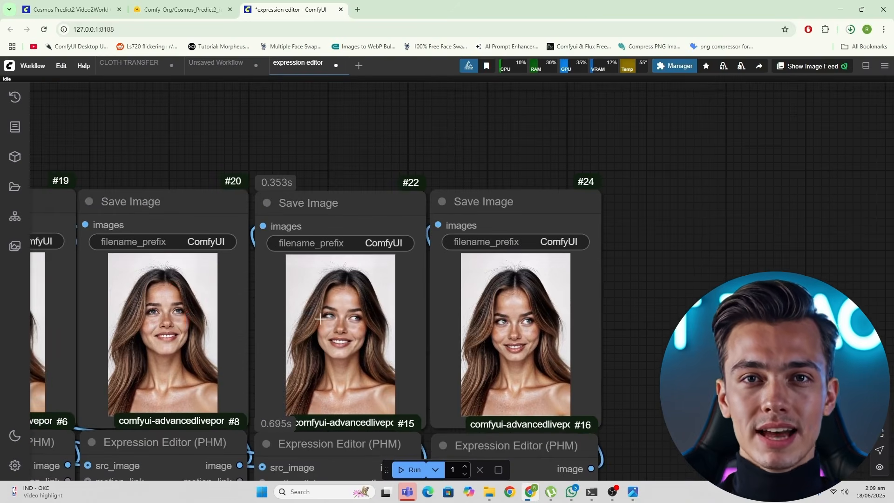
pyautogui.scroll(12, 321, 318)
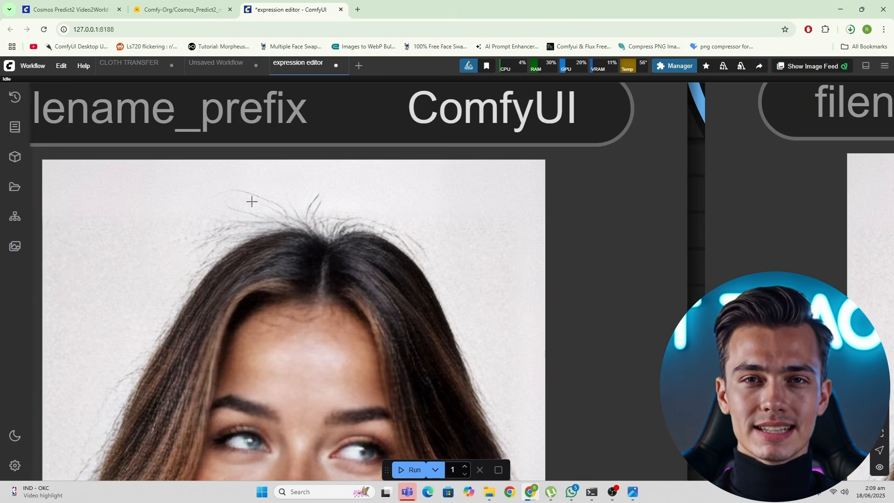
pyautogui.scroll(-10, 302, 207)
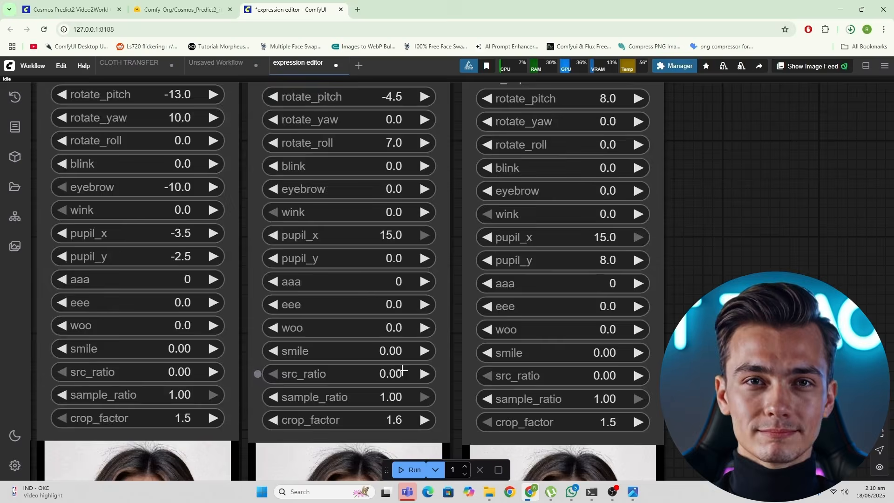
pyautogui.scroll(10, 387, 213)
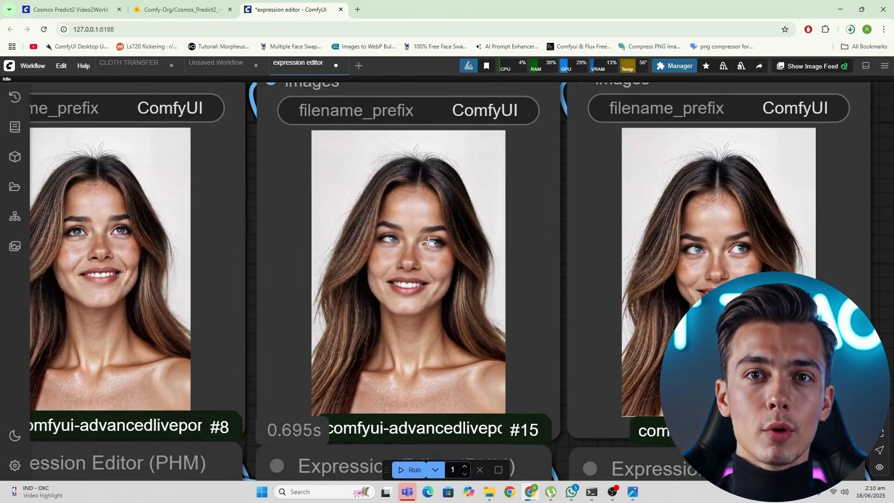
# Set the third Expression Editor's crop_factor to 1.7 and run the workflow
pyautogui.scroll(-5, 428, 241)
pyautogui.scroll(5, 392, 336)
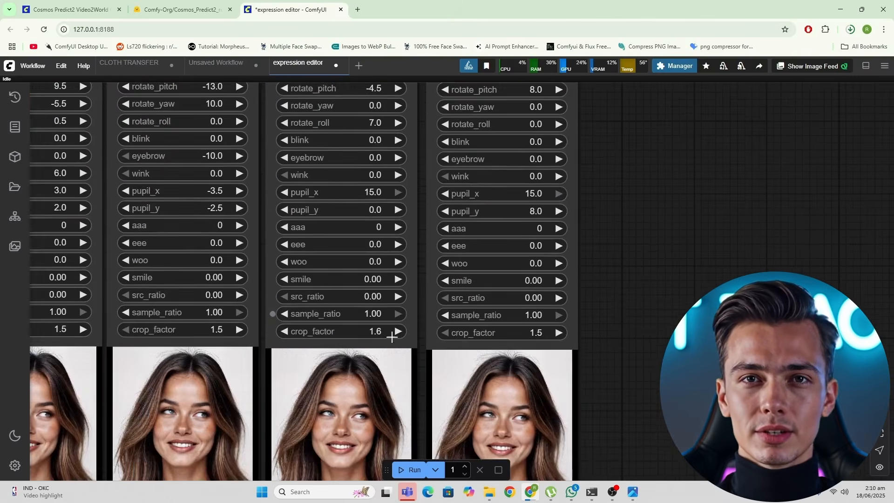
pyautogui.scroll(4, 392, 336)
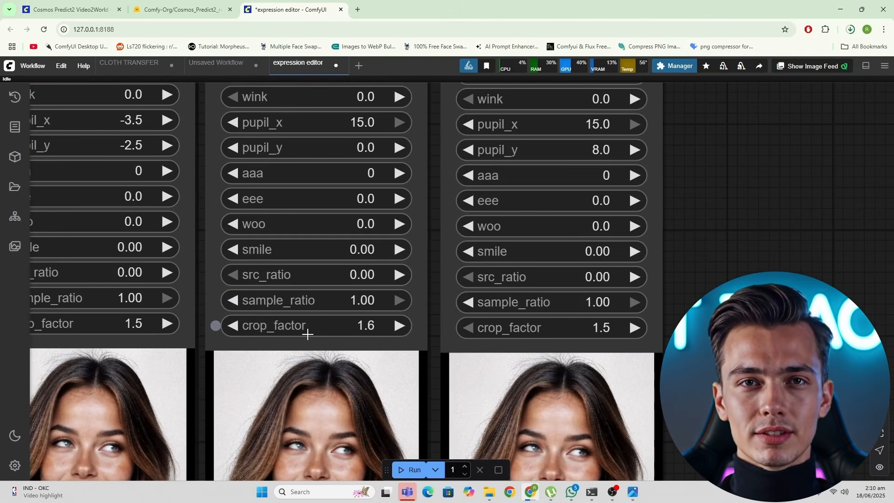
pyautogui.click(411, 470)
# Inspect the third Expression Editor's regenerated preview and saved portrait against the neighbouring expression variations
pyautogui.scroll(-5, 372, 326)
pyautogui.scroll(5, 355, 344)
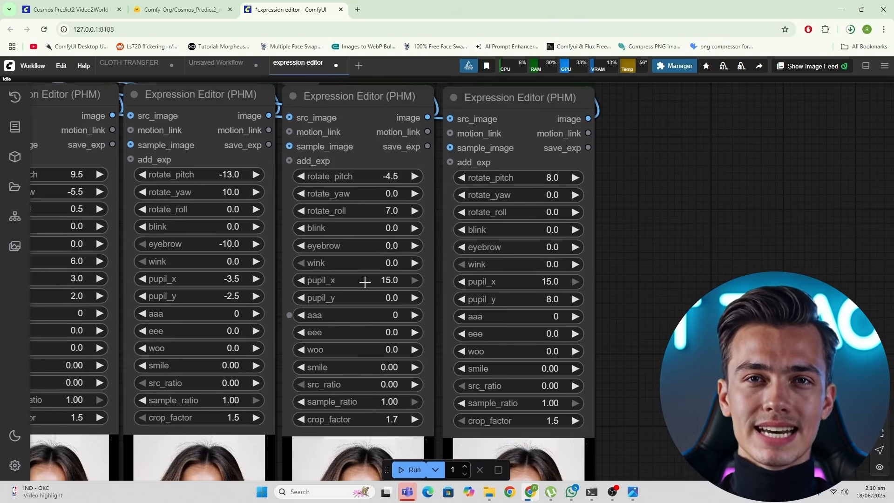
pyautogui.moveTo(338, 103); pyautogui.dragTo(357, 402)
pyautogui.scroll(5, 381, 293)
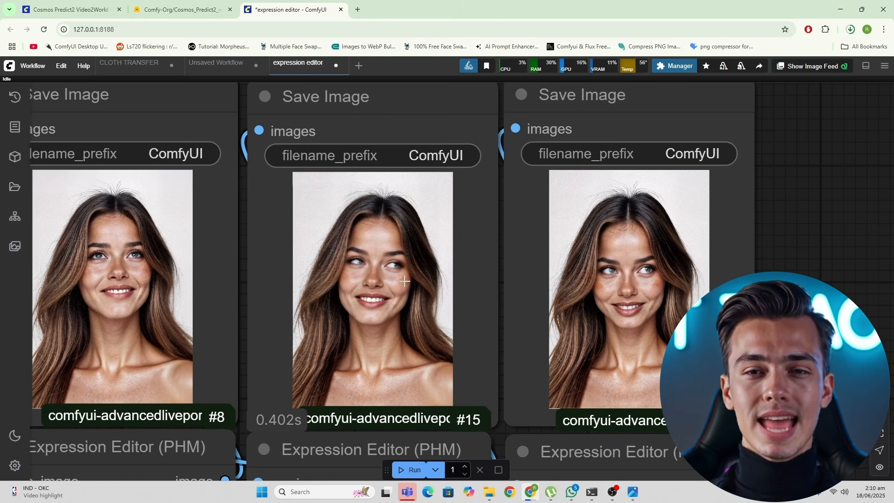
pyautogui.scroll(-3, 405, 281)
pyautogui.scroll(-10, 396, 180)
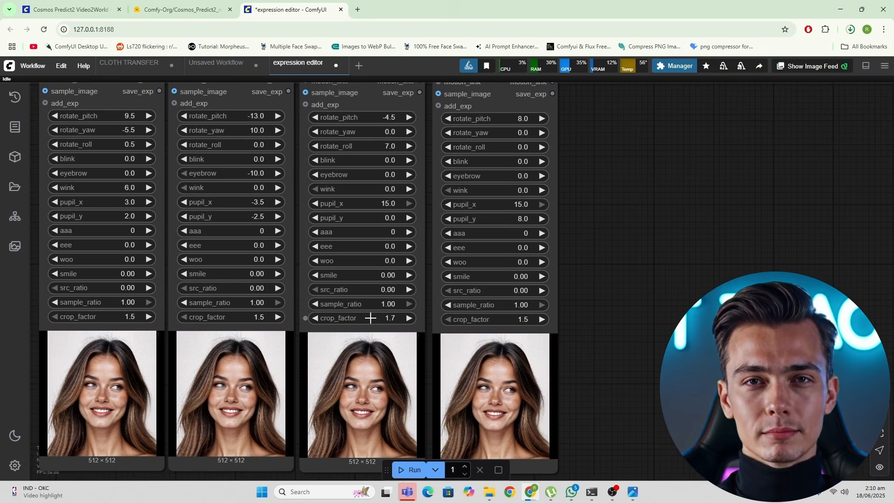
pyautogui.moveTo(377, 151); pyautogui.dragTo(354, 194)
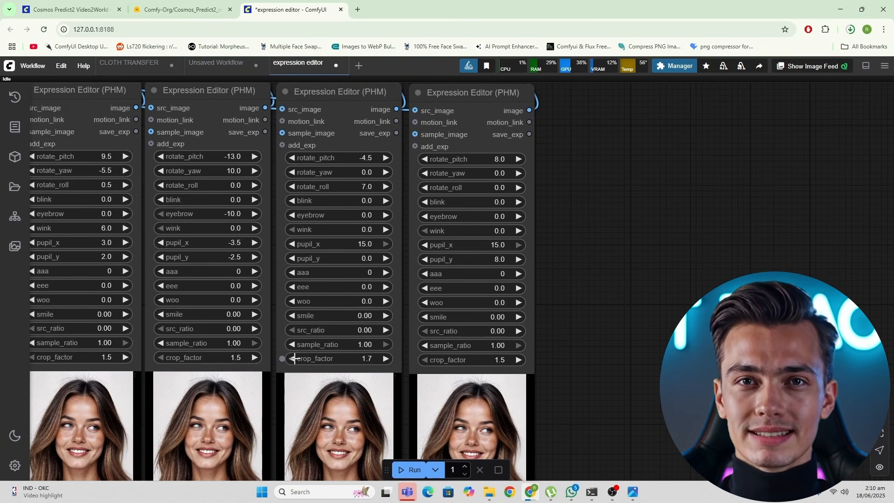
pyautogui.moveTo(369, 275); pyautogui.dragTo(357, 361)
pyautogui.moveTo(322, 227); pyautogui.dragTo(319, 338)
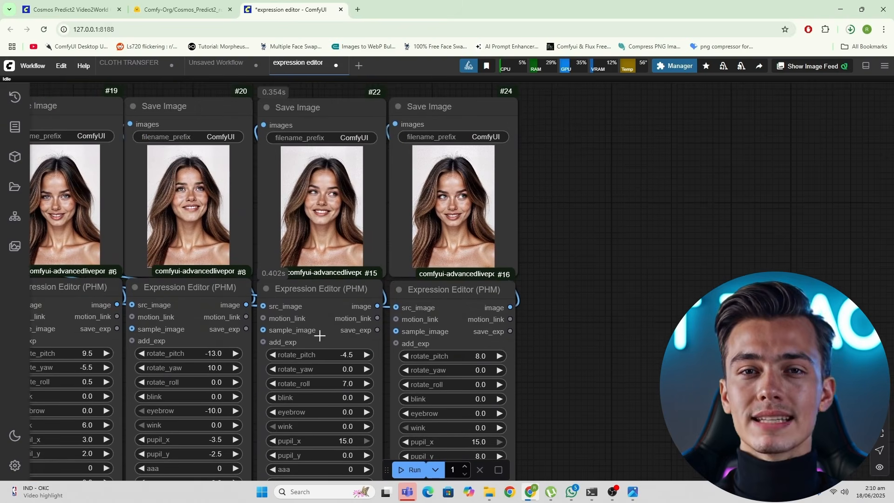
# Examine the stray hairs on top of the head in the fourth Save Image portrait and compare them across the other saved variations
pyautogui.moveTo(445, 203); pyautogui.dragTo(372, 301)
pyautogui.scroll(10, 372, 299)
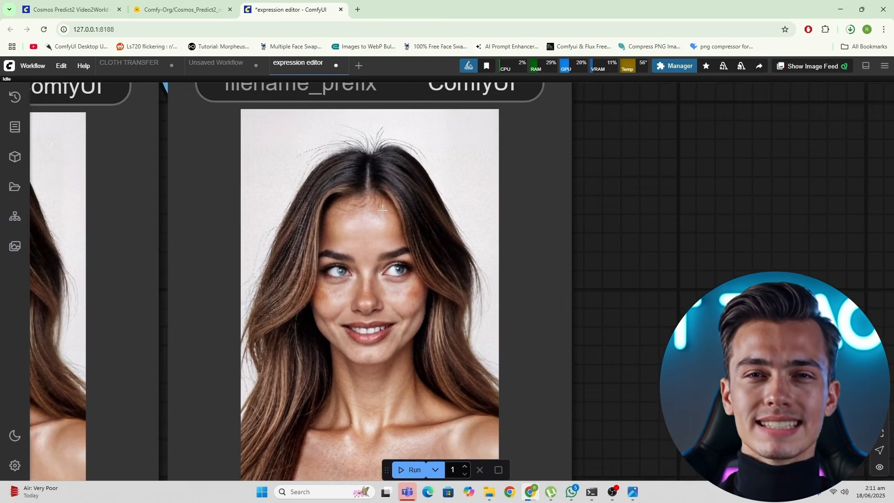
pyautogui.scroll(8, 386, 214)
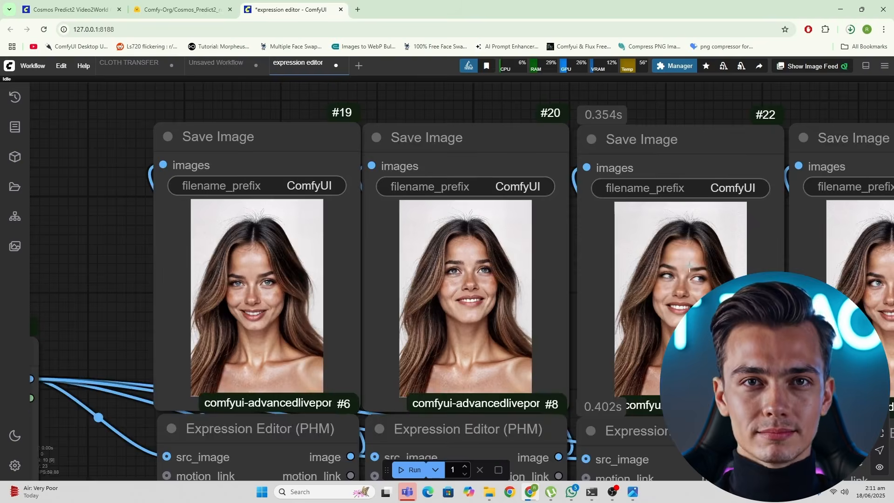
pyautogui.scroll(-3, 641, 285)
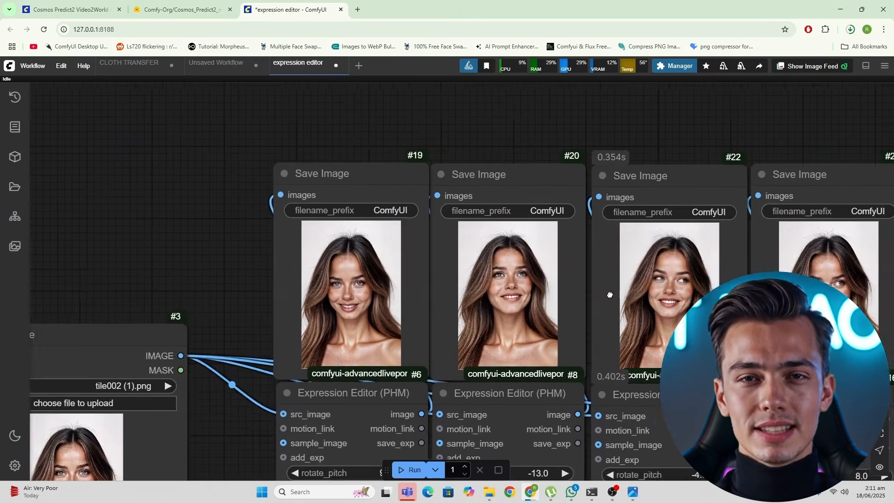
pyautogui.moveTo(640, 285); pyautogui.dragTo(387, 290)
pyautogui.scroll(4, 610, 283)
pyautogui.moveTo(621, 285); pyautogui.dragTo(522, 300)
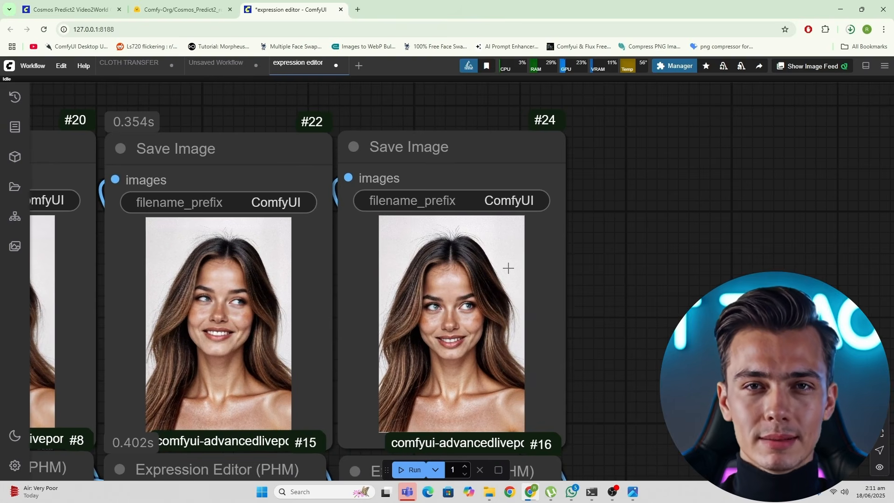
pyautogui.scroll(-3, 509, 268)
pyautogui.scroll(4, 507, 265)
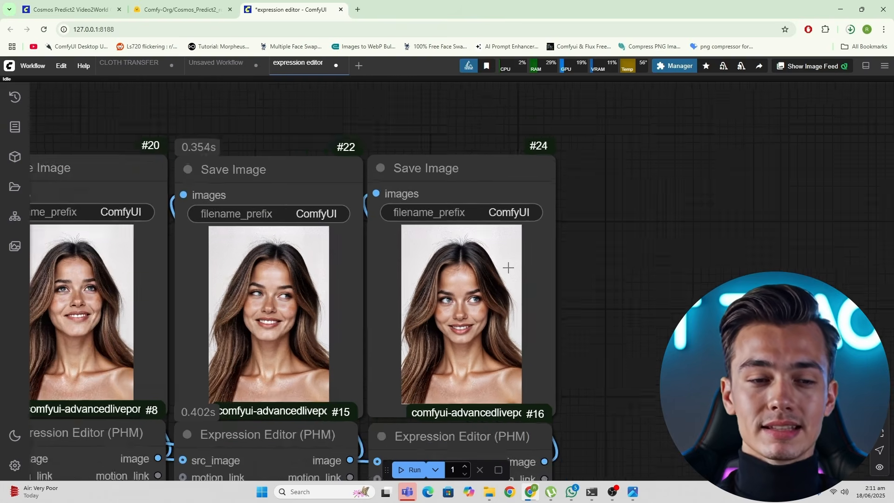
pyautogui.moveTo(485, 270); pyautogui.dragTo(441, 287)
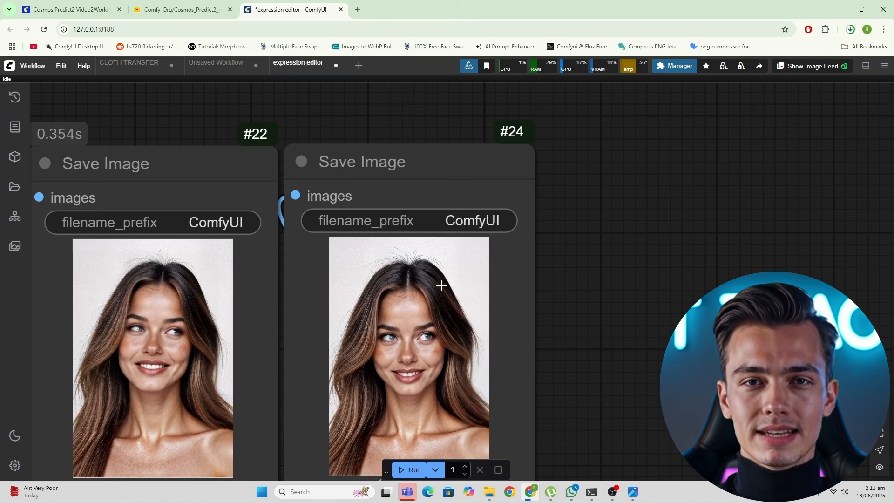
# Open ComfyUI_temp_bxzsp_00023_ (Large).png from the character 5 folder and examine the hair on top of the head up close
pyautogui.click(490, 492)
pyautogui.doubleClick(580, 76)
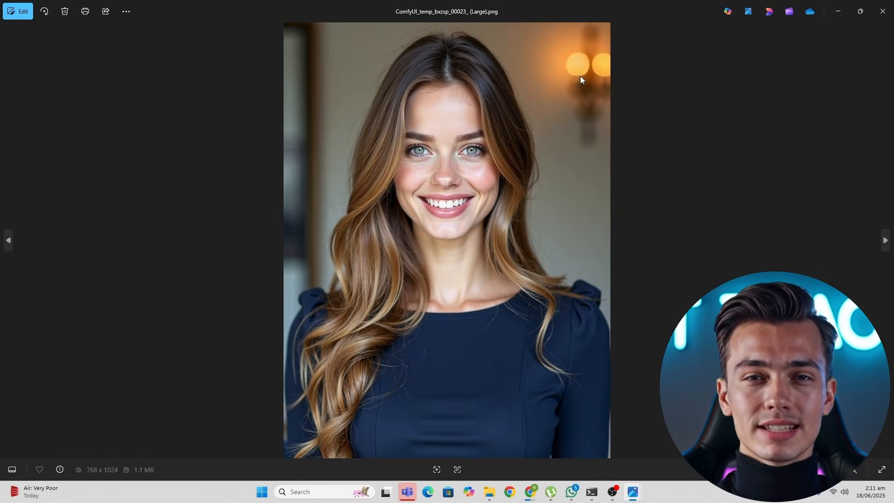
pyautogui.scroll(1, 518, 115)
pyautogui.scroll(-1, 462, 121)
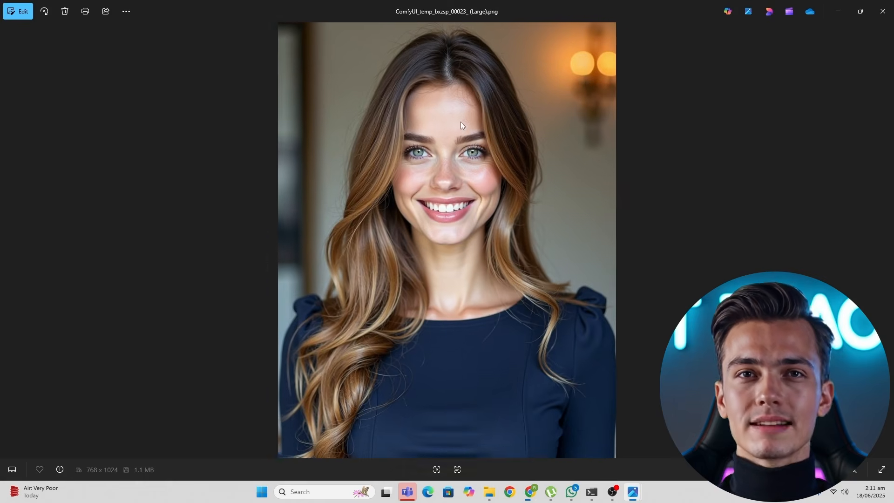
pyautogui.scroll(5, 473, 96)
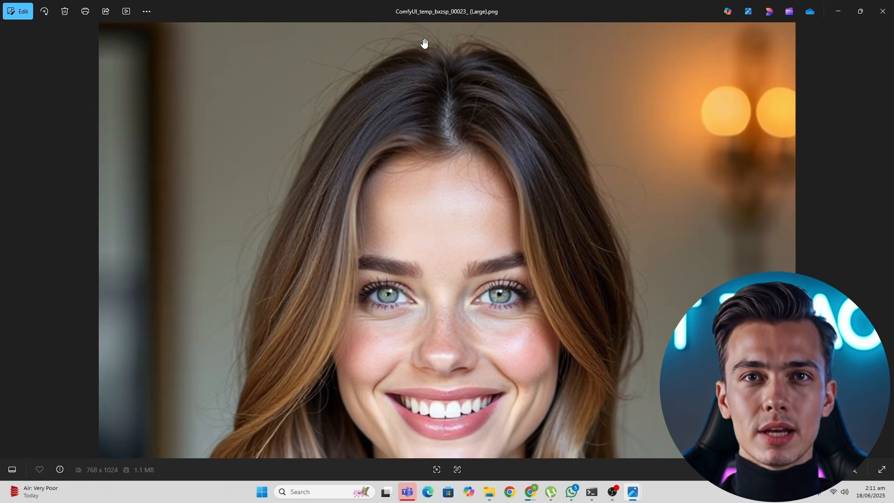
pyautogui.scroll(-4, 450, 66)
pyautogui.scroll(4, 453, 56)
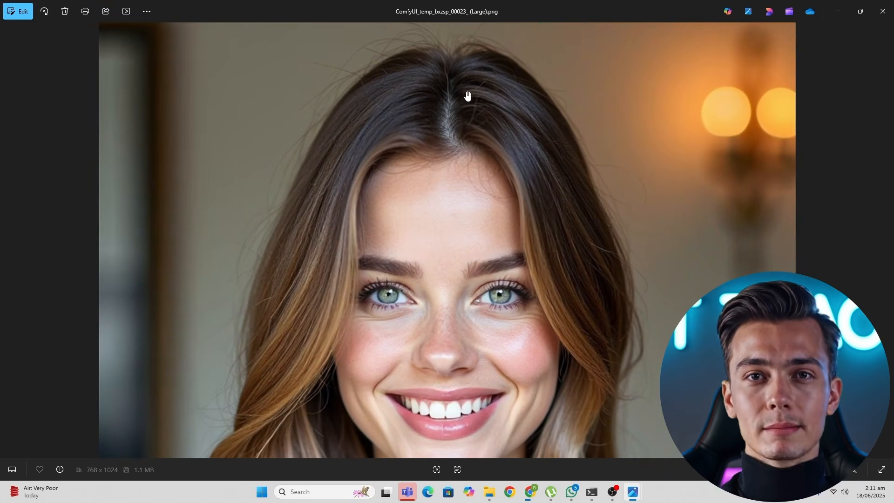
pyautogui.scroll(-4, 417, 71)
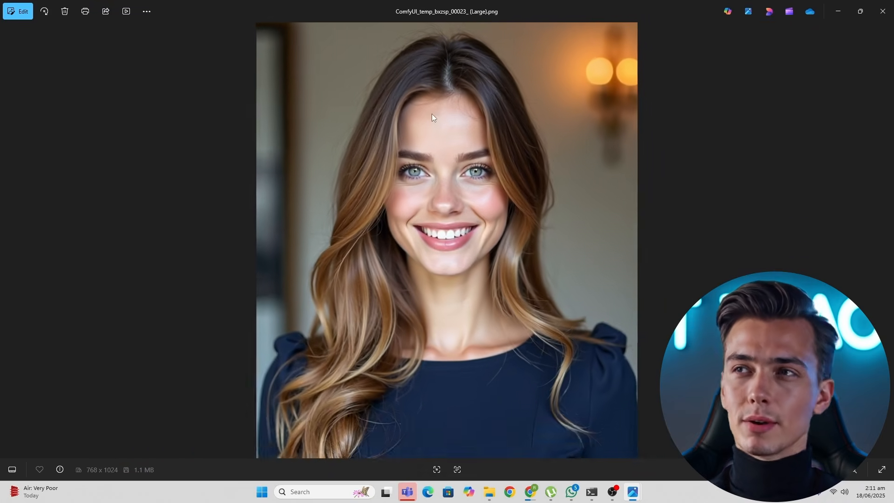
# Open rgthree.compare._temp_qoixa_00004_.png from the character 5 folder, examine the hairline and top of the head up close, and close the image
pyautogui.click(883, 12)
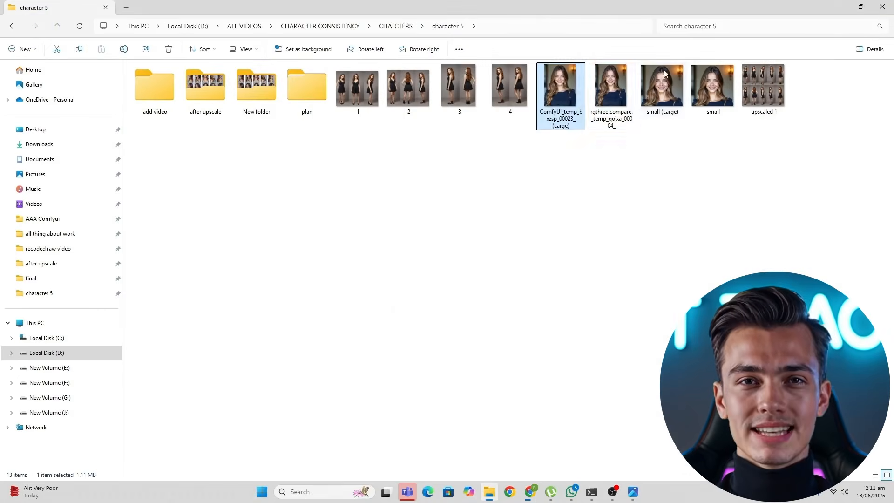
pyautogui.doubleClick(562, 80)
pyautogui.scroll(2, 438, 54)
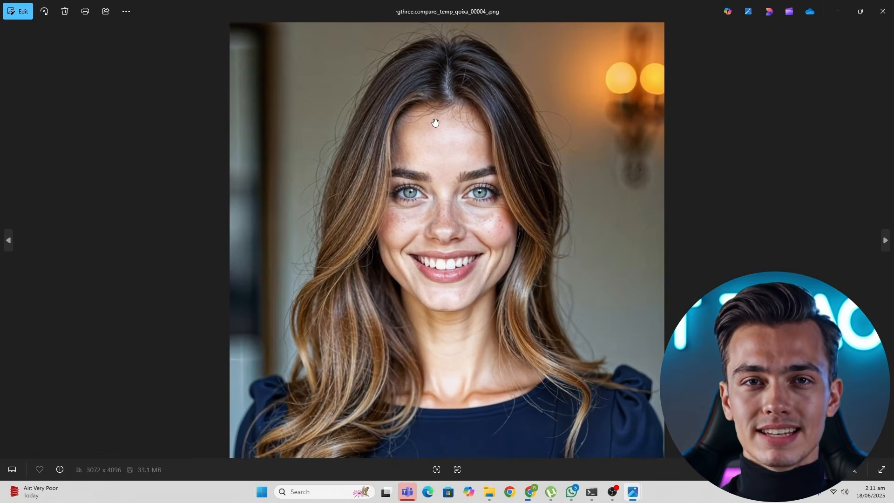
pyautogui.scroll(3, 438, 51)
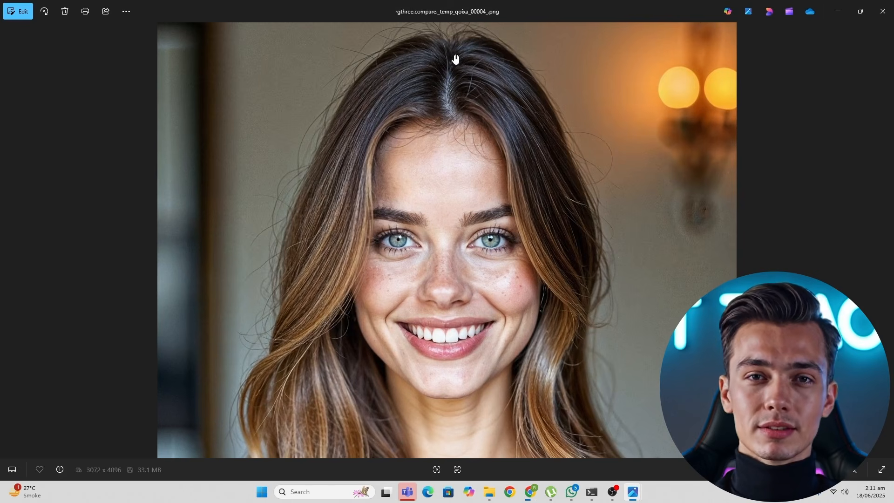
pyautogui.moveTo(456, 59); pyautogui.dragTo(481, 205)
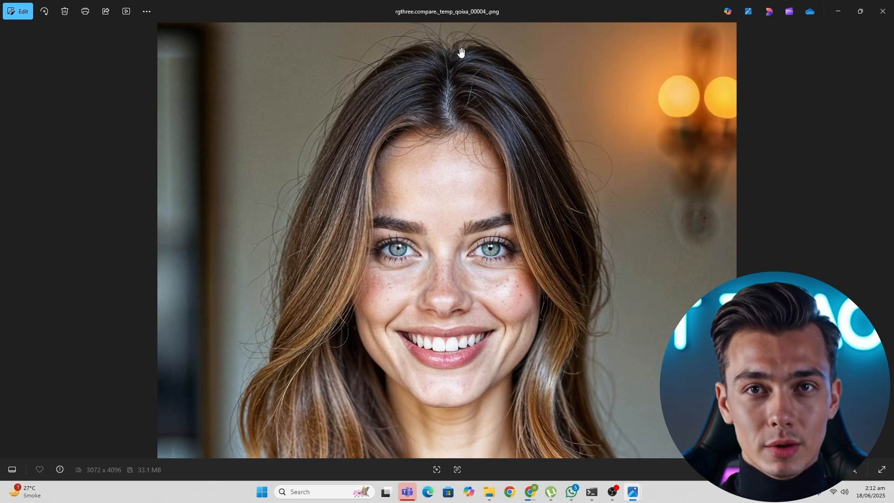
pyautogui.scroll(-5, 443, 81)
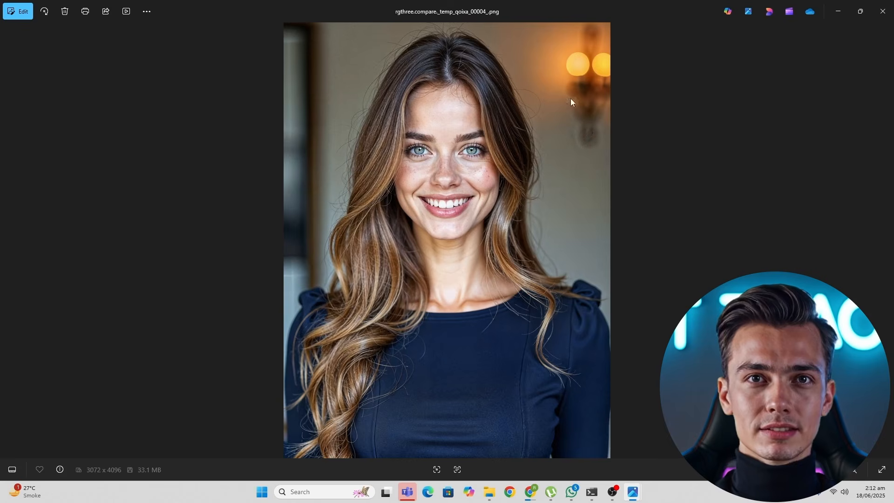
pyautogui.click(883, 11)
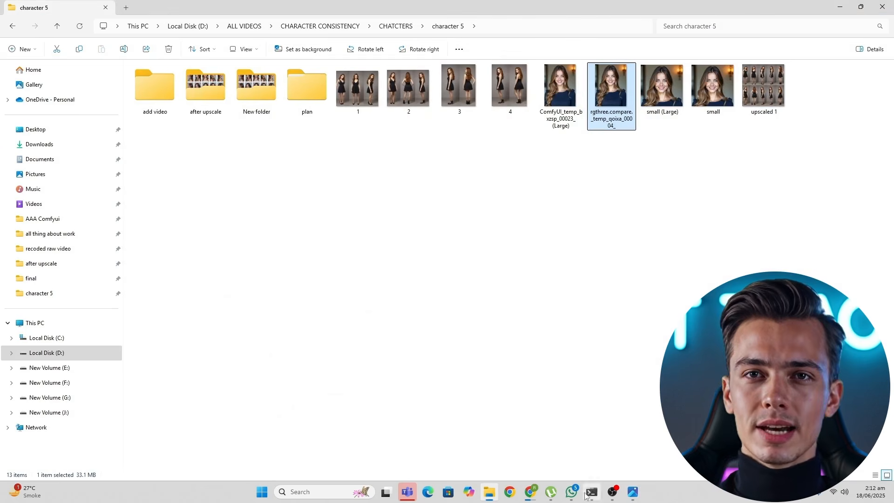
# Switch back to ComfyUI and check the stray hairs on top of the head in the Save Image portraits
pyautogui.click(531, 492)
pyautogui.scroll(6, 415, 278)
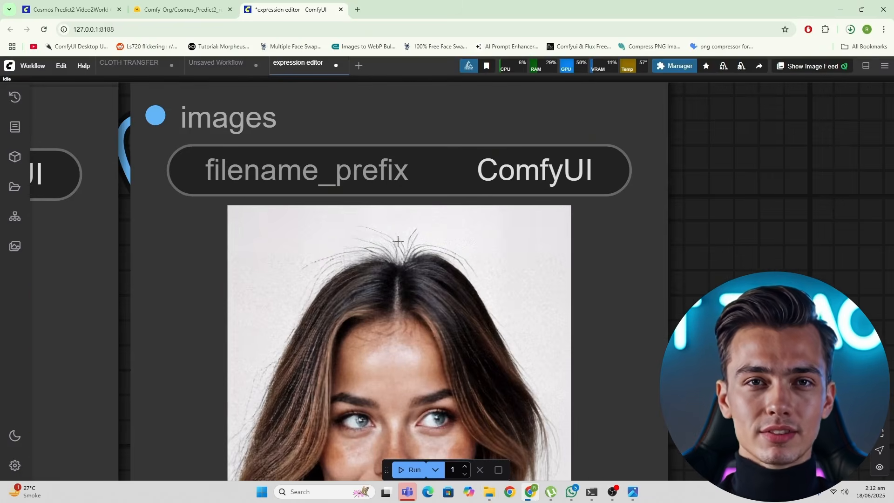
pyautogui.scroll(-8, 438, 266)
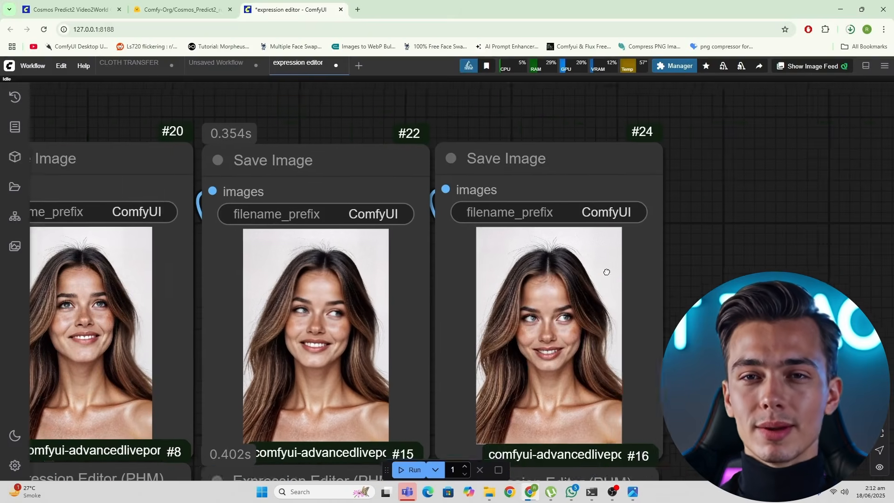
pyautogui.scroll(-1, 566, 267)
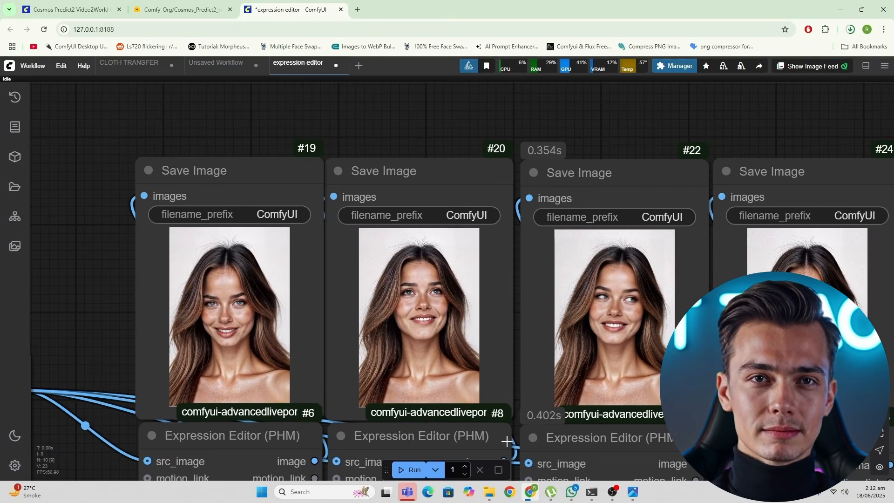
# Switch to File Explorer and open tile002.png from the original file folder inside after upscale > final
pyautogui.click(489, 494)
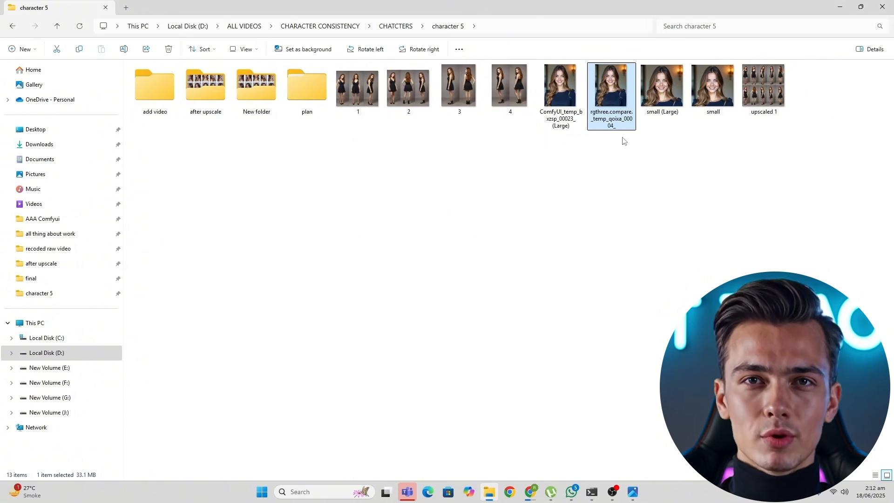
pyautogui.doubleClick(566, 104)
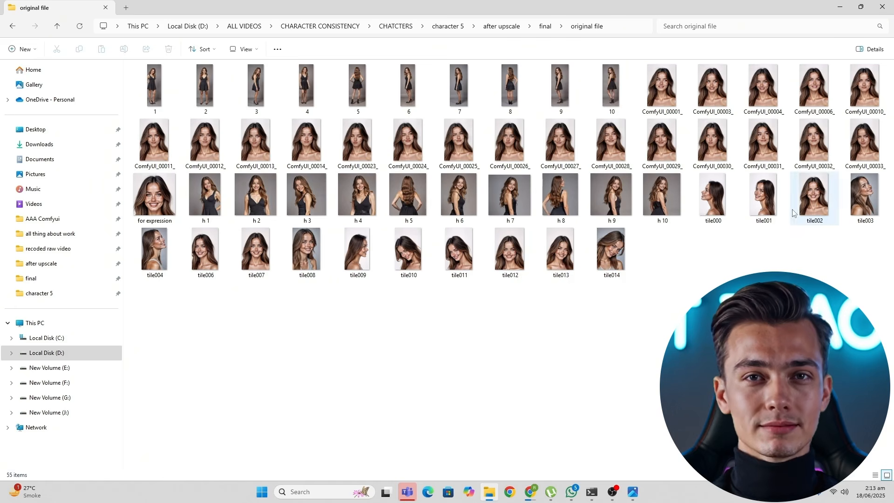
pyautogui.doubleClick(821, 205)
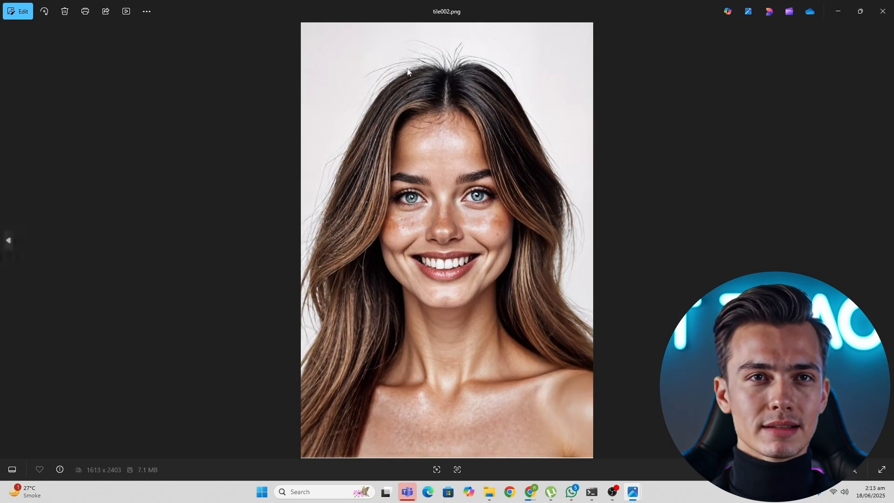
# Open tile002.png for editing and use Generative Erase at brush size 60 to remove the flyaway hairs around the top of the head
pyautogui.click(17, 12)
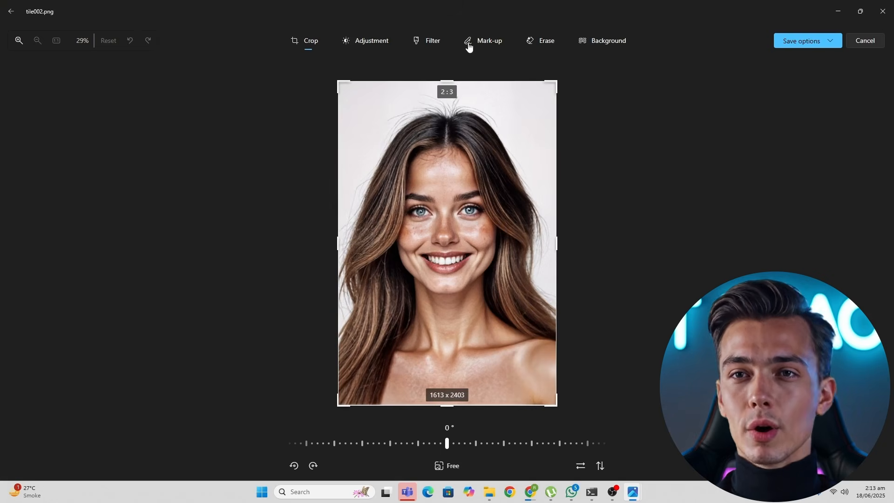
pyautogui.click(545, 42)
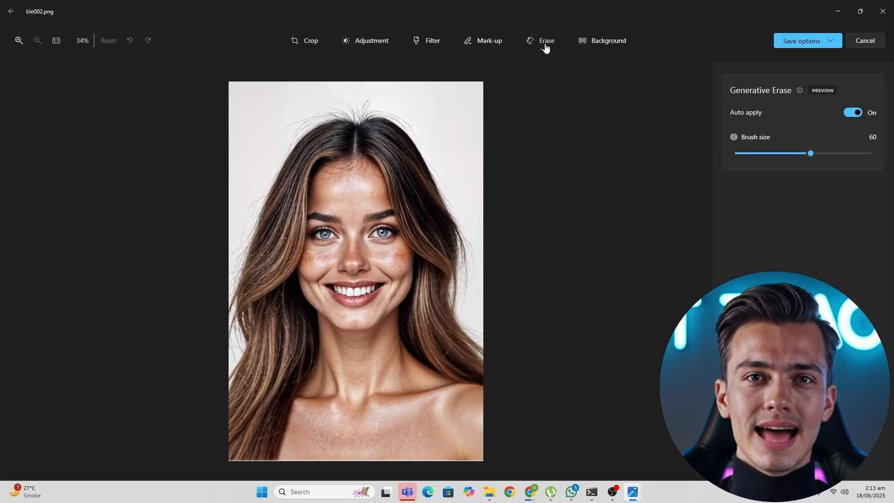
pyautogui.scroll(8, 411, 93)
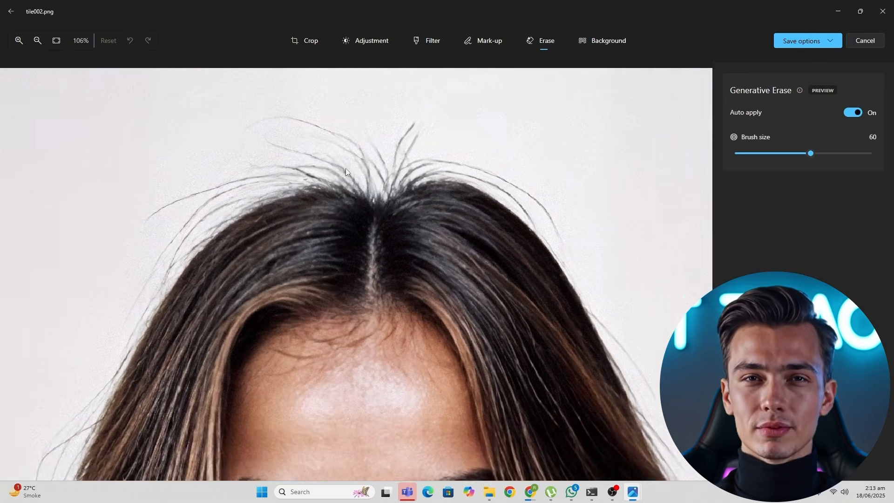
pyautogui.moveTo(346, 168); pyautogui.dragTo(338, 218)
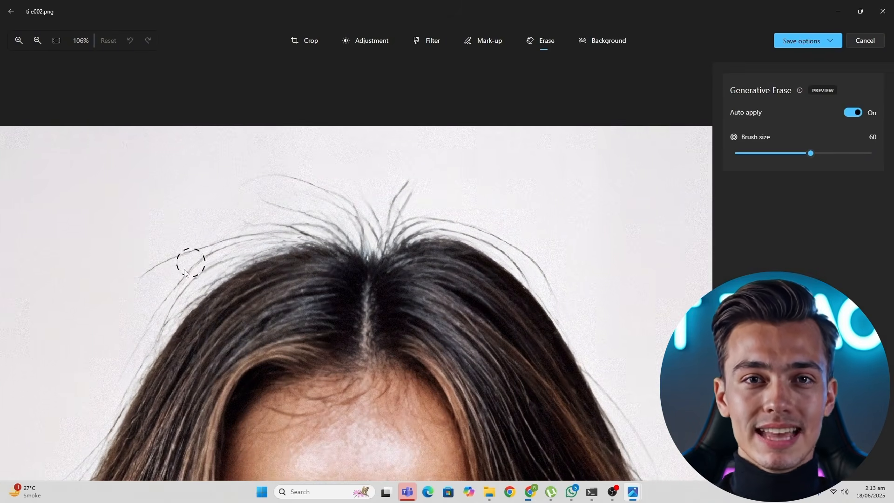
pyautogui.moveTo(157, 322)
pyautogui.mouseDown()
pyautogui.moveTo(209, 257)
pyautogui.moveTo(136, 268)
pyautogui.moveTo(240, 240)
pyautogui.mouseUp()
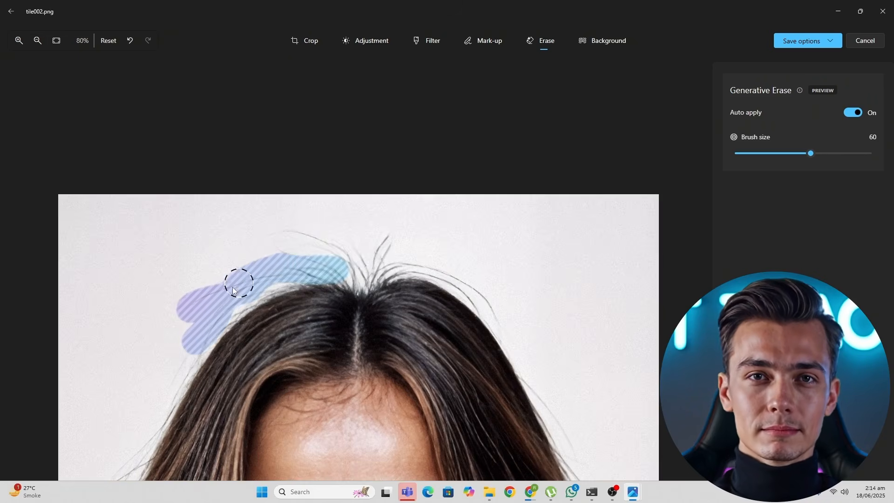
pyautogui.moveTo(233, 292)
pyautogui.mouseDown()
pyautogui.moveTo(359, 264)
pyautogui.moveTo(365, 276)
pyautogui.moveTo(448, 272)
pyautogui.mouseUp()
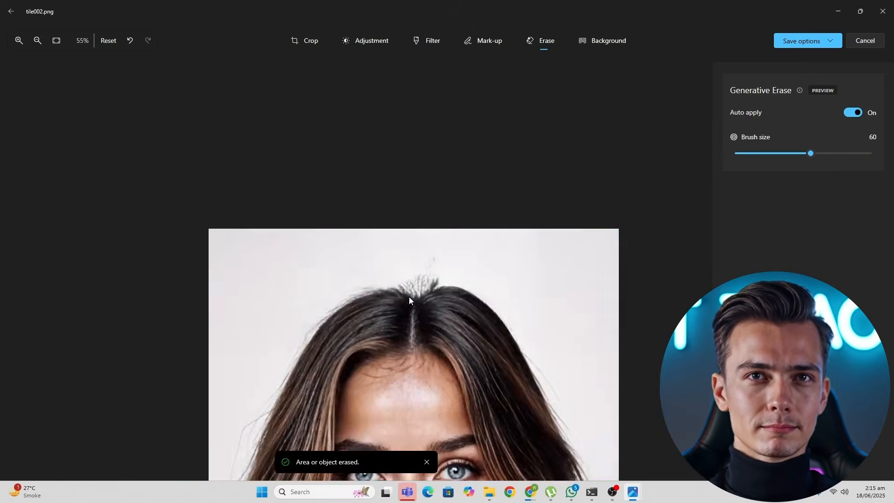
# Erase the leftover strands above the hair parting and along the upper hair outline of the portrait
pyautogui.scroll(5, 409, 298)
pyautogui.moveTo(347, 262)
pyautogui.mouseDown()
pyautogui.moveTo(365, 269)
pyautogui.moveTo(409, 256)
pyautogui.moveTo(397, 282)
pyautogui.mouseUp()
pyautogui.moveTo(436, 270)
pyautogui.mouseDown()
pyautogui.moveTo(455, 264)
pyautogui.moveTo(381, 303)
pyautogui.mouseUp()
pyautogui.scroll(-5, 420, 288)
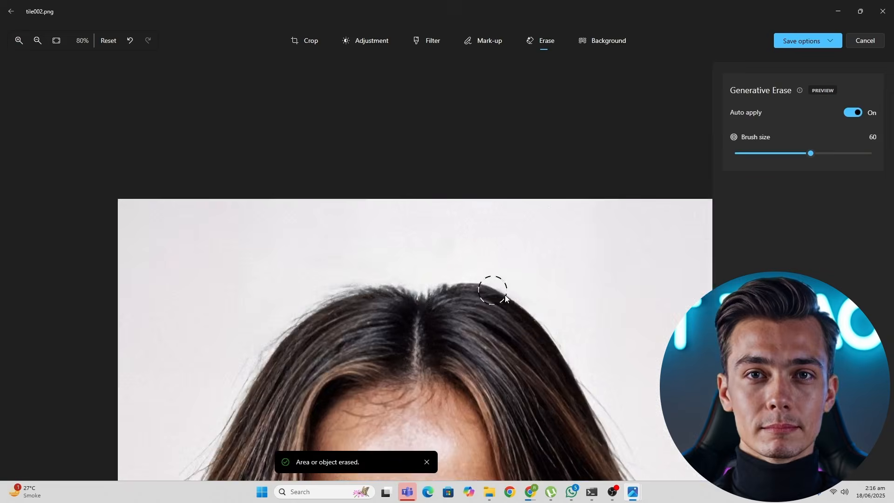
pyautogui.scroll(5, 484, 289)
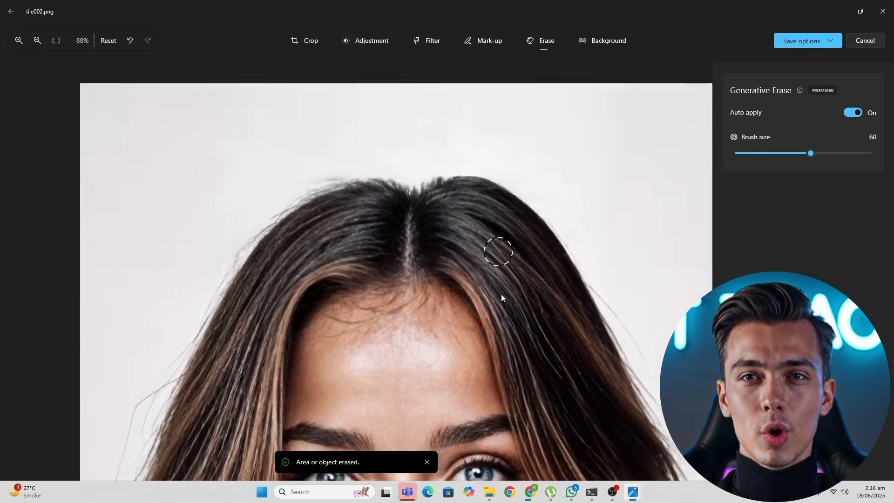
pyautogui.scroll(4, 415, 247)
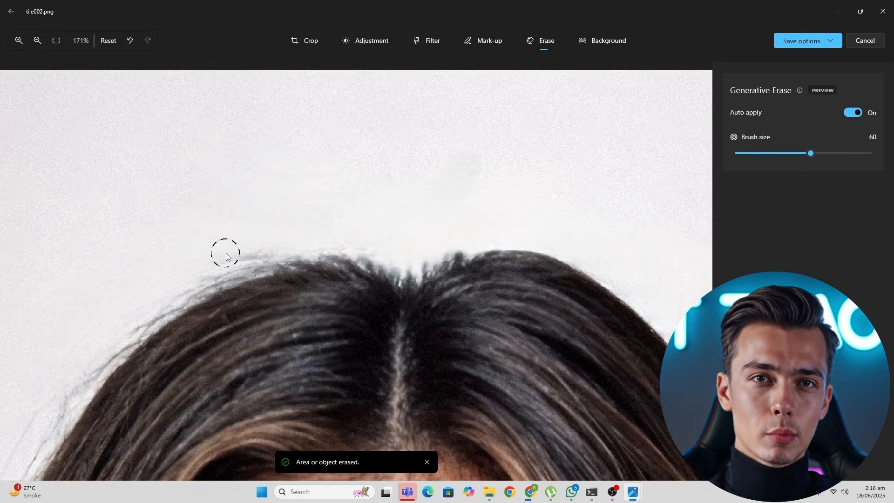
pyautogui.moveTo(226, 255); pyautogui.dragTo(261, 247)
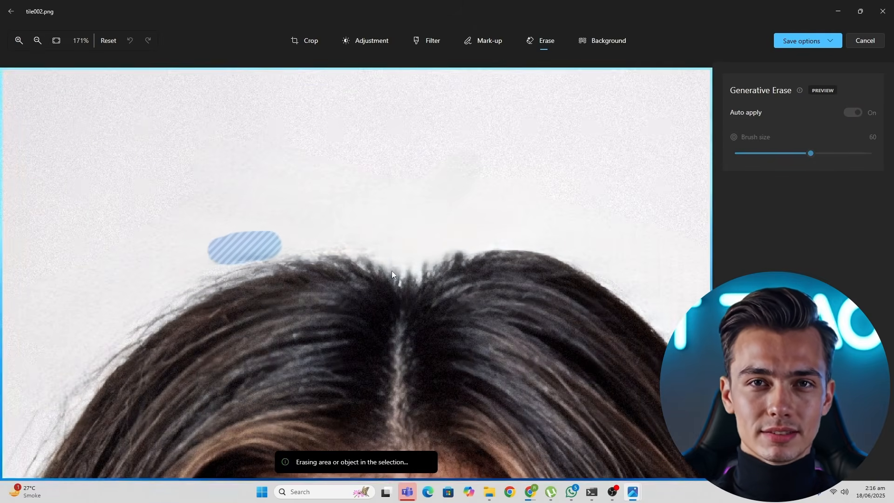
pyautogui.scroll(-4, 433, 279)
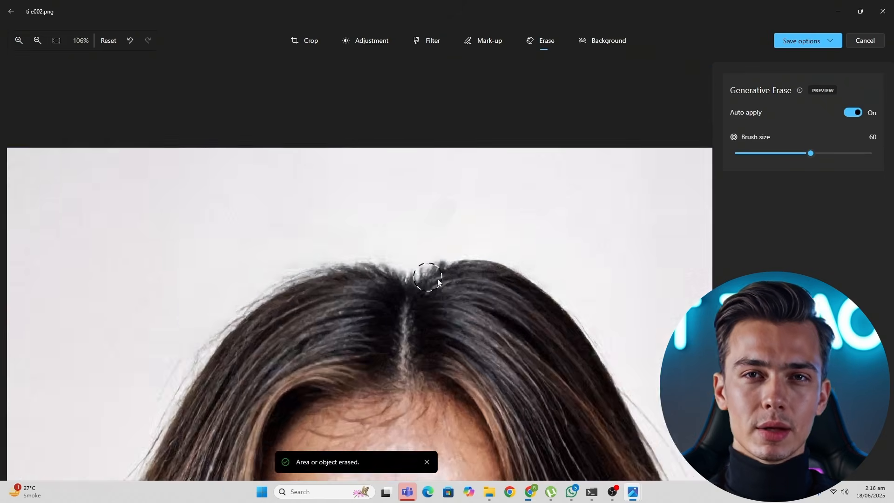
# Check the whole retouched portrait for remaining stray hairs and save the image
pyautogui.scroll(-8, 438, 279)
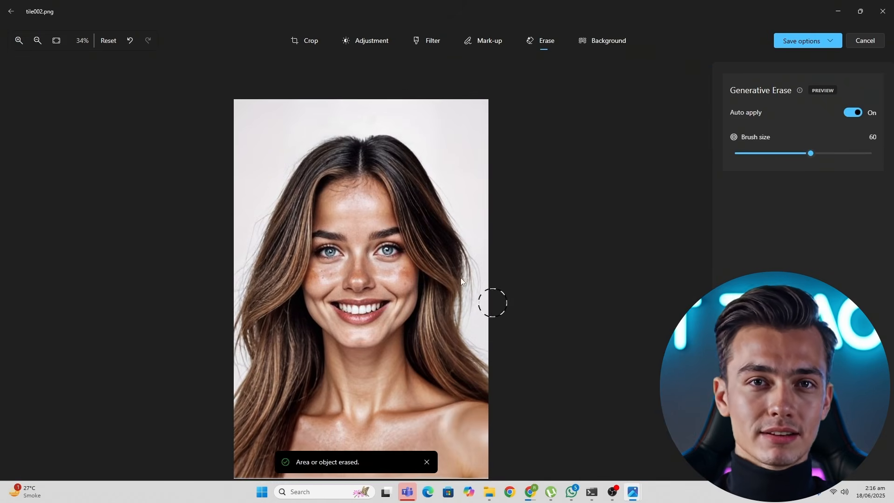
pyautogui.scroll(5, 371, 174)
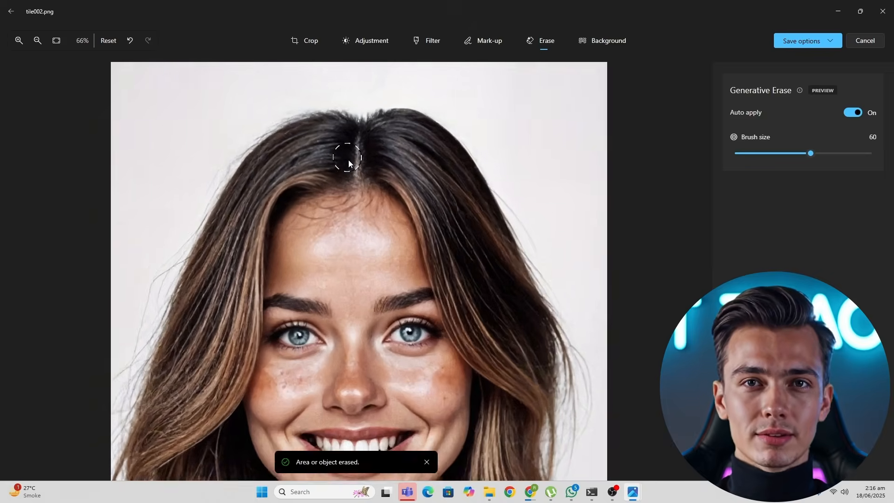
pyautogui.scroll(-4, 358, 162)
pyautogui.moveTo(372, 164)
pyautogui.mouseDown()
pyautogui.moveTo(510, 190)
pyautogui.moveTo(451, 144)
pyautogui.moveTo(439, 169)
pyautogui.mouseUp()
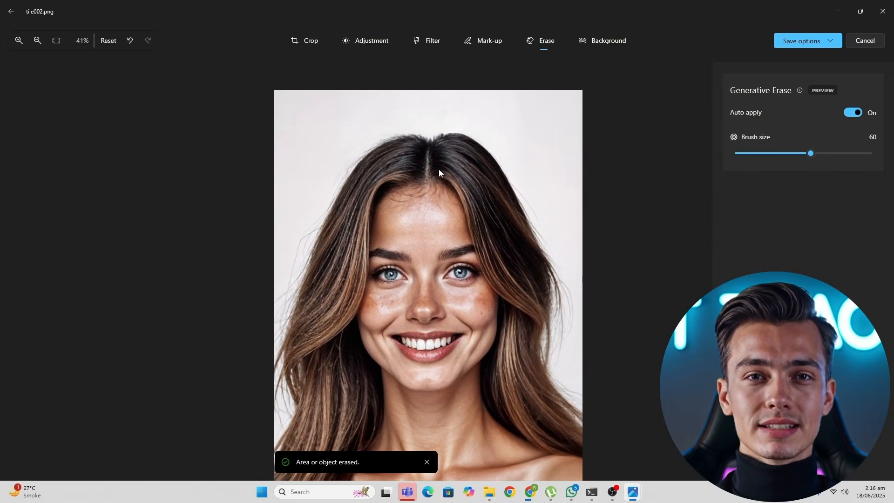
pyautogui.click(819, 42)
pyautogui.click(798, 59)
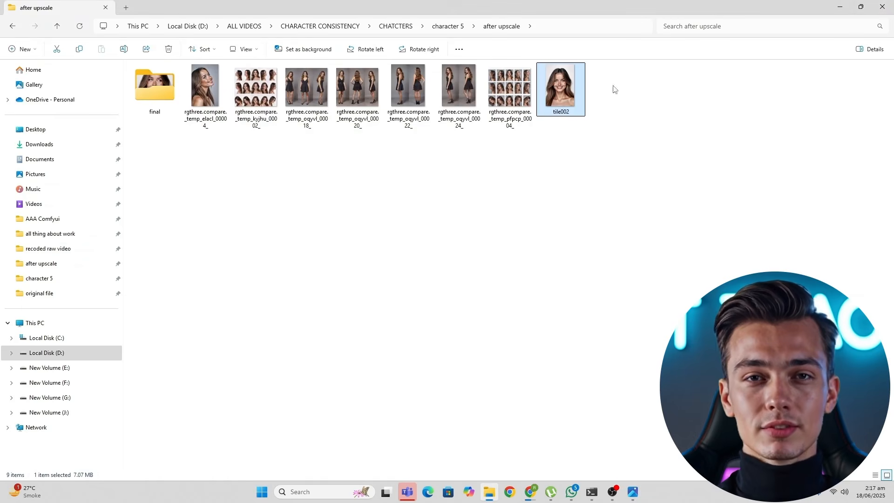
# Load the cleaned tile002 image from the after upscale folder into the Load Image node in ComfyUI
pyautogui.moveTo(561, 88); pyautogui.dragTo(312, 305)
pyautogui.scroll(5, 335, 298)
pyautogui.scroll(-5, 334, 270)
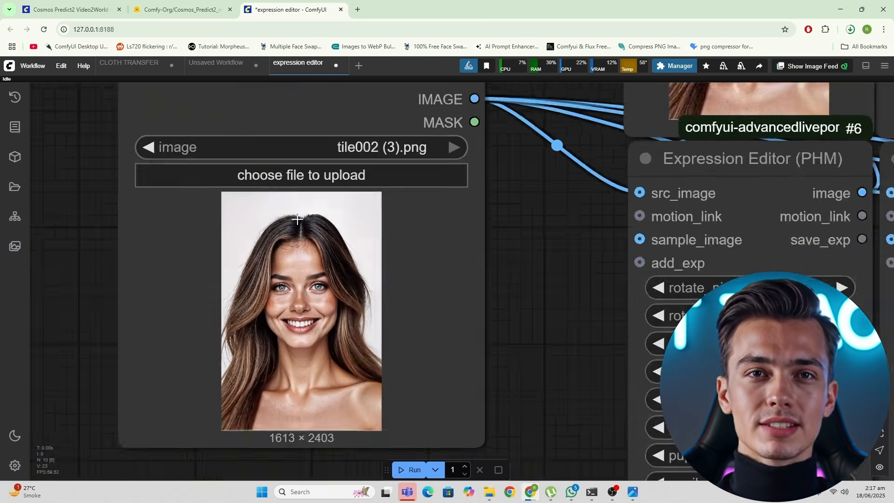
pyautogui.moveTo(344, 231); pyautogui.dragTo(313, 276)
pyautogui.scroll(-2, 313, 276)
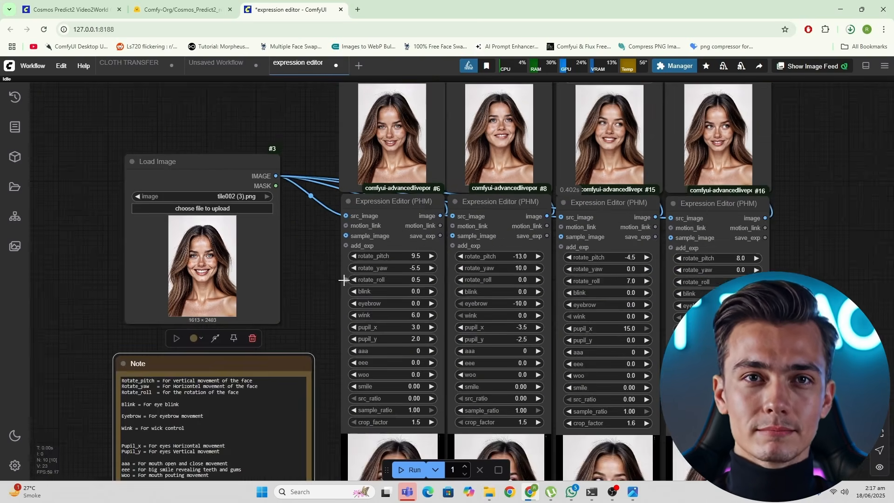
# Run the workflow and examine the top of the head in the first two Save Image portraits
pyautogui.click(412, 470)
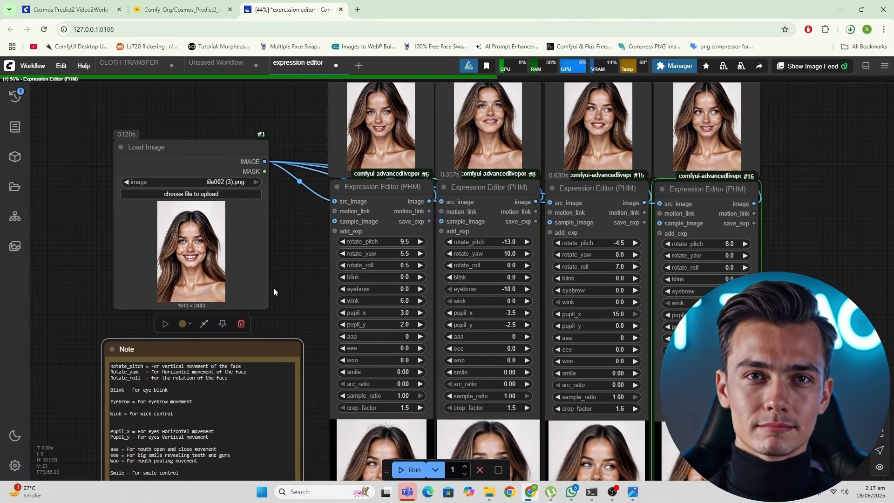
pyautogui.moveTo(314, 170); pyautogui.dragTo(298, 300)
pyautogui.scroll(10, 380, 222)
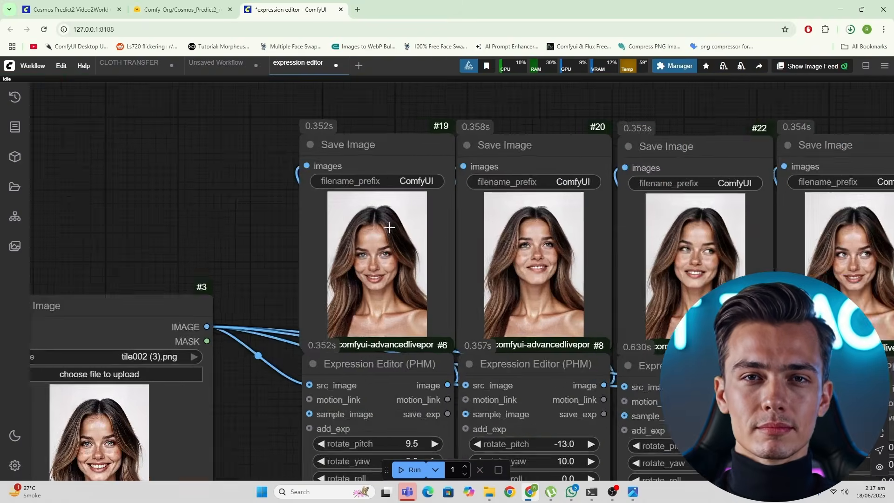
pyautogui.scroll(3, 405, 213)
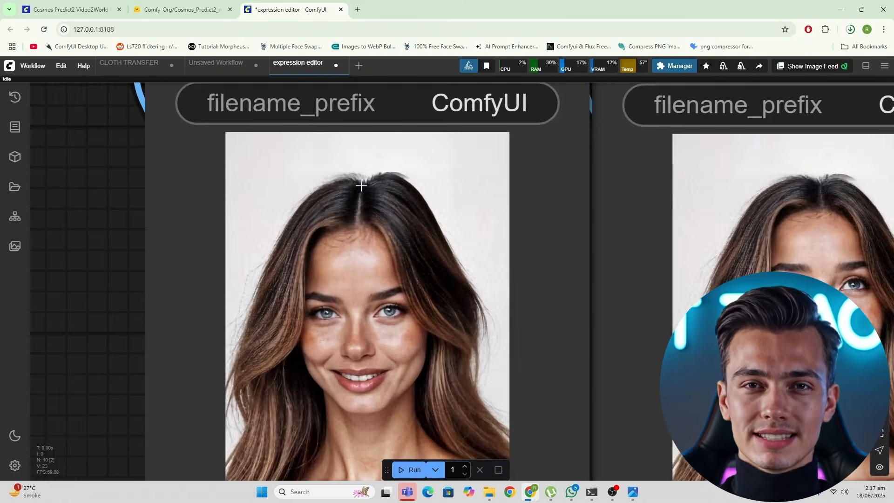
pyautogui.scroll(-4, 369, 194)
pyautogui.moveTo(257, 290); pyautogui.dragTo(247, 297)
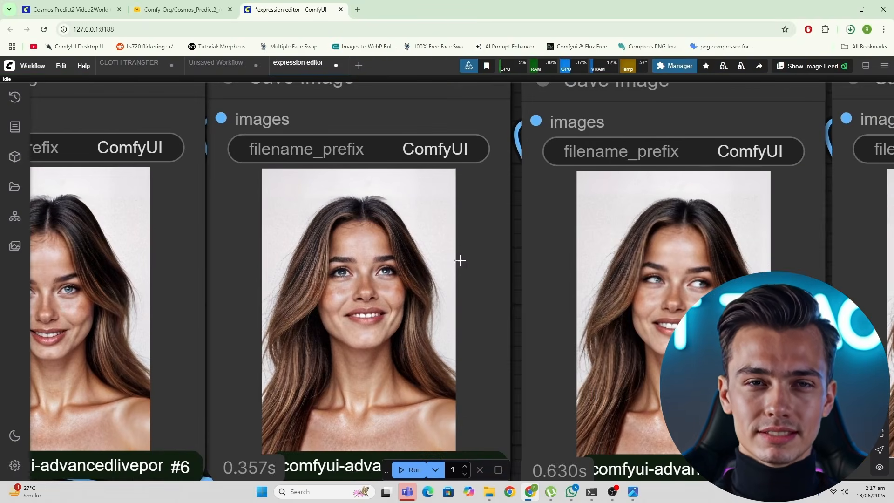
pyautogui.scroll(4, 368, 196)
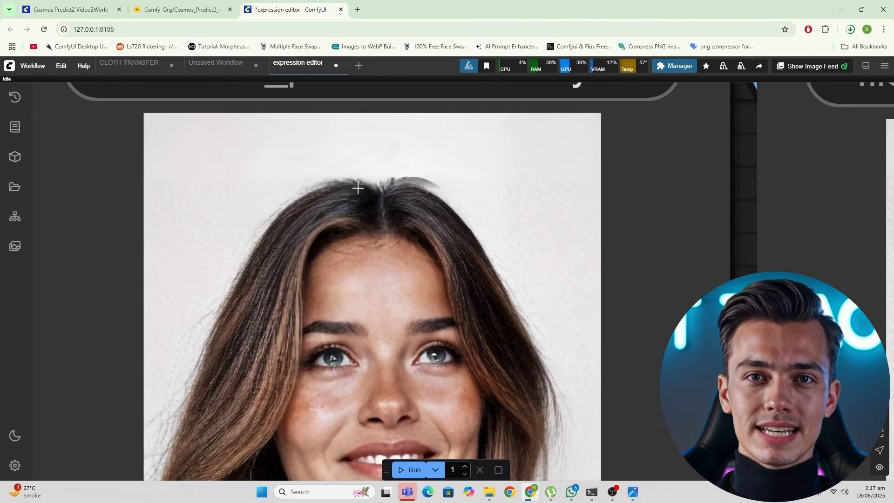
# Set crop_factor to 1.6 in the second Expression Editor node, run the workflow and check its saved portrait
pyautogui.scroll(-10, 373, 190)
pyautogui.moveTo(402, 198); pyautogui.dragTo(457, 205)
pyautogui.scroll(-2, 457, 205)
pyautogui.moveTo(461, 400); pyautogui.dragTo(448, 119)
pyautogui.scroll(-1, 436, 255)
pyautogui.scroll(-3, 432, 274)
pyautogui.scroll(-1, 455, 355)
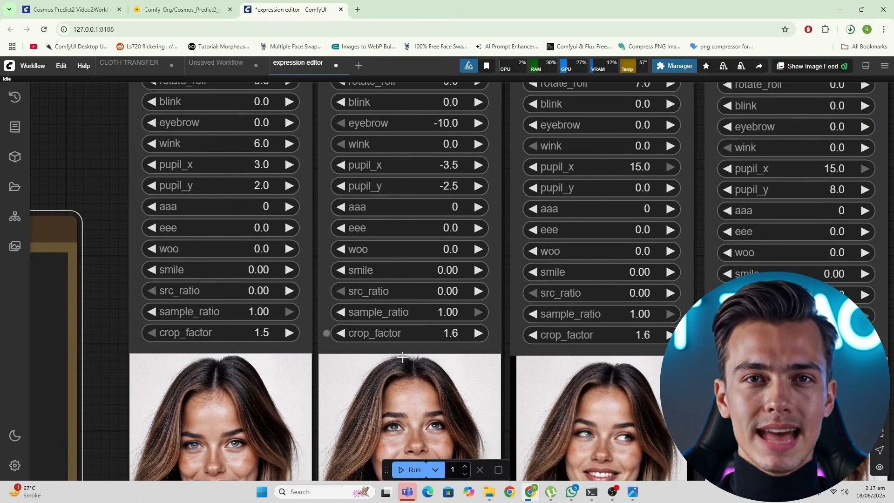
pyautogui.click(414, 471)
pyautogui.scroll(-5, 429, 338)
pyautogui.moveTo(412, 107); pyautogui.dragTo(415, 296)
pyautogui.scroll(1, 415, 296)
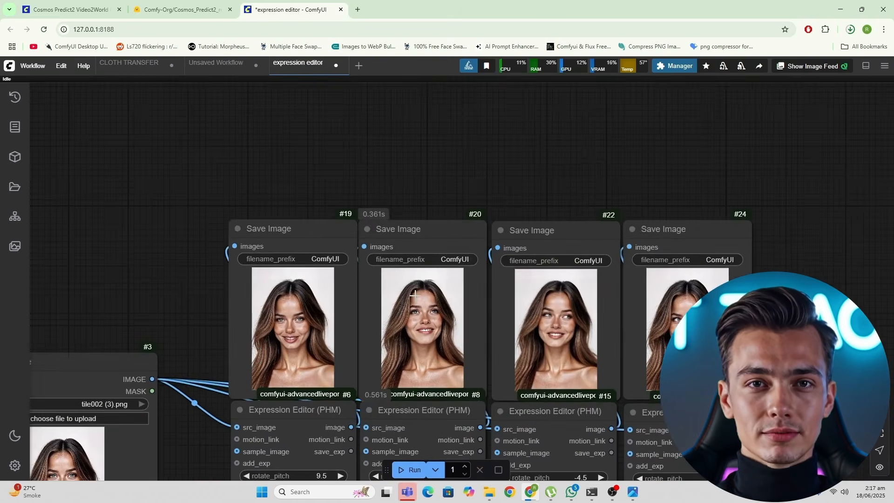
pyautogui.scroll(5, 414, 294)
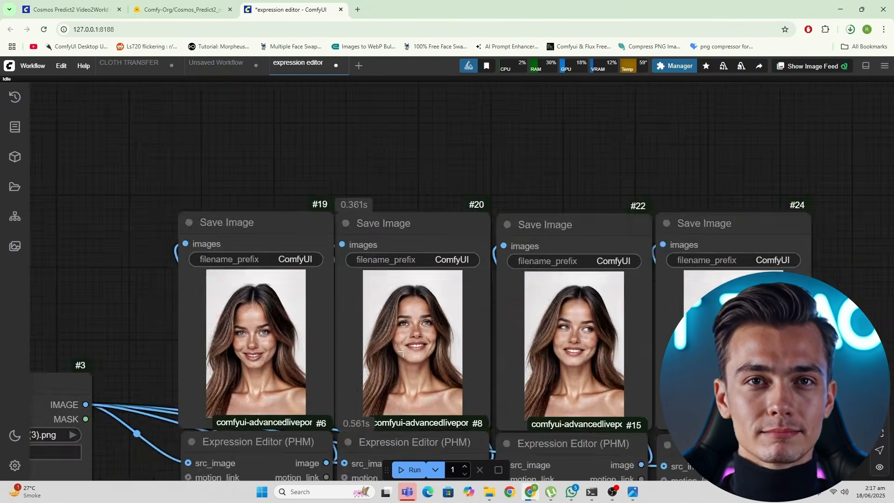
# Set src_ratio to 1.00 in the first Expression Editor node
pyautogui.moveTo(121, 280); pyautogui.dragTo(350, 191)
pyautogui.scroll(-5, 465, 280)
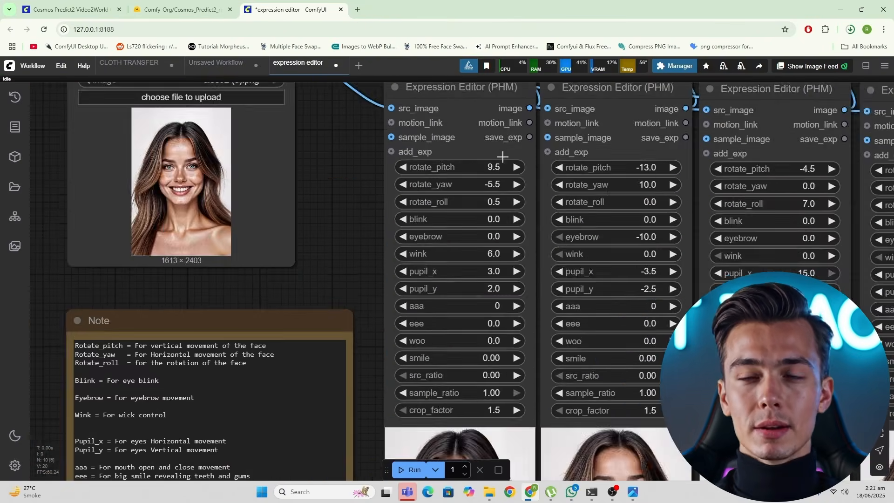
pyautogui.scroll(5, 512, 210)
pyautogui.moveTo(512, 209); pyautogui.dragTo(511, 149)
pyautogui.scroll(-2, 469, 348)
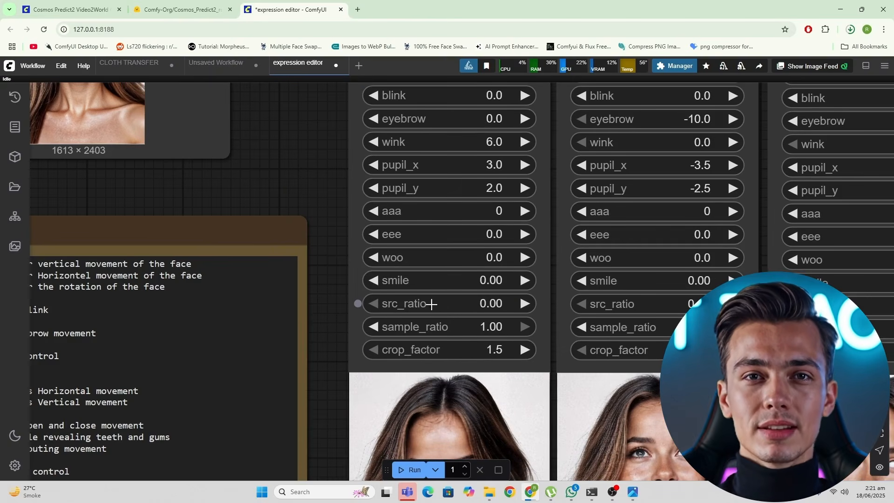
pyautogui.scroll(-3, 418, 313)
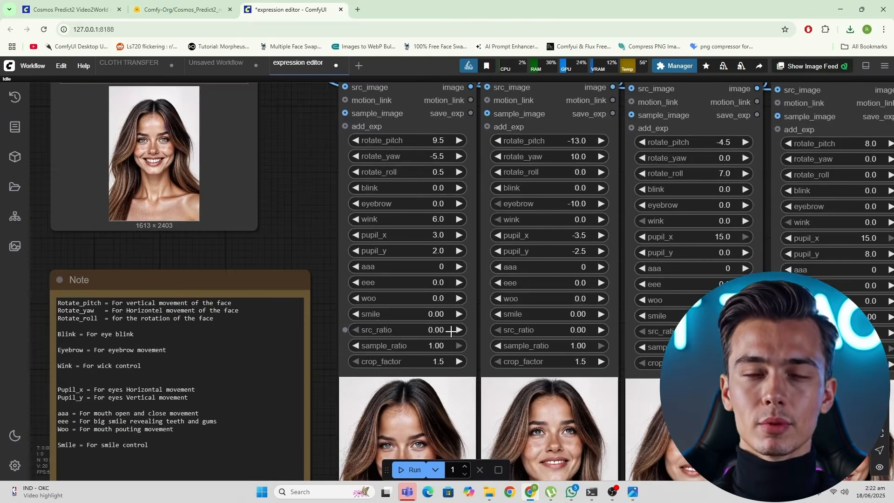
pyautogui.scroll(2, 418, 326)
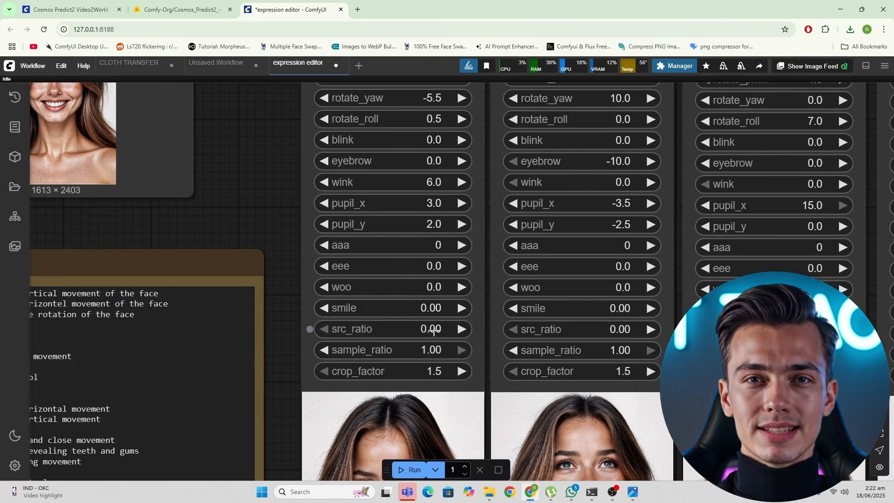
pyautogui.click(433, 328)
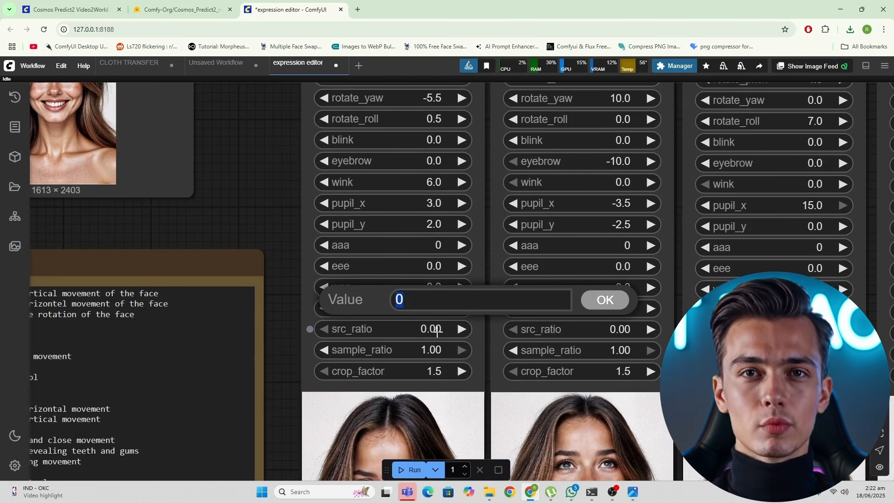
pyautogui.press('Return')
pyautogui.scroll(4, 438, 379)
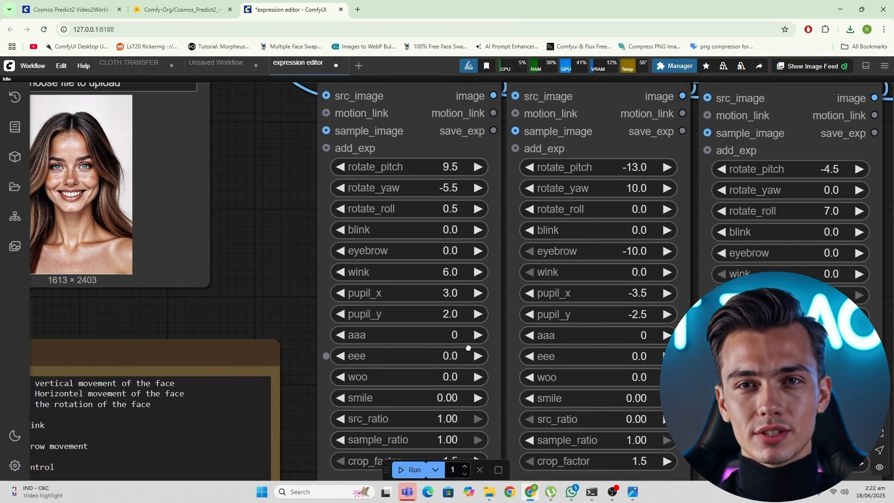
# Reset pupil_y, pupil_x and wink to 0 in the first Expression Editor node
pyautogui.moveTo(468, 348); pyautogui.dragTo(470, 330)
pyautogui.click(458, 292)
pyautogui.write('0')
pyautogui.press('Return')
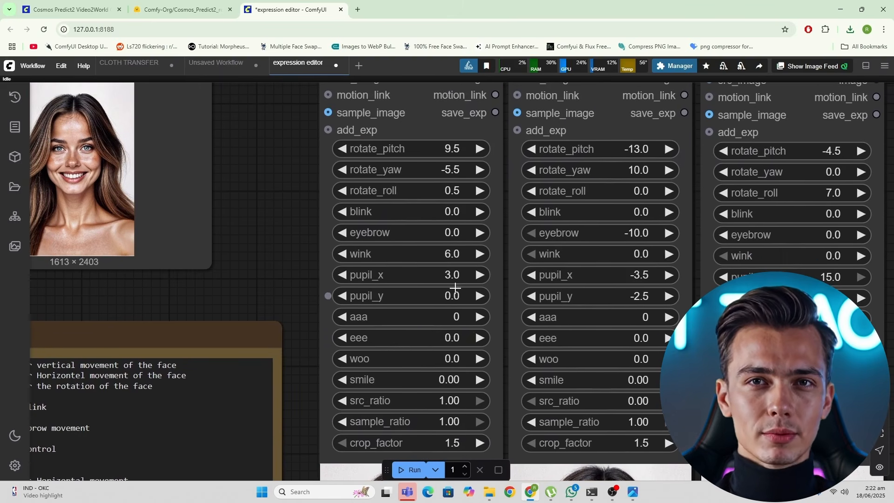
pyautogui.click(452, 275)
pyautogui.press('0')
pyautogui.press('Return')
pyautogui.click(450, 254)
pyautogui.write('0')
pyautogui.press('Return')
pyautogui.click(450, 233)
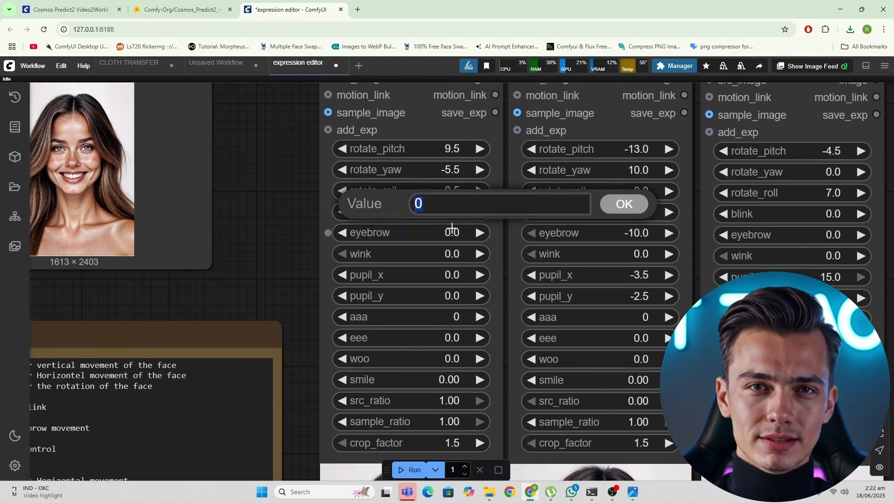
pyautogui.press('Escape')
# Reset rotate_pitch, rotate_yaw and rotate_roll to 0 in the first Expression Editor, run the workflow and view its Save Image portrait
pyautogui.click(454, 173)
pyautogui.write('0')
pyautogui.press('Return')
pyautogui.scroll(-2, 408, 317)
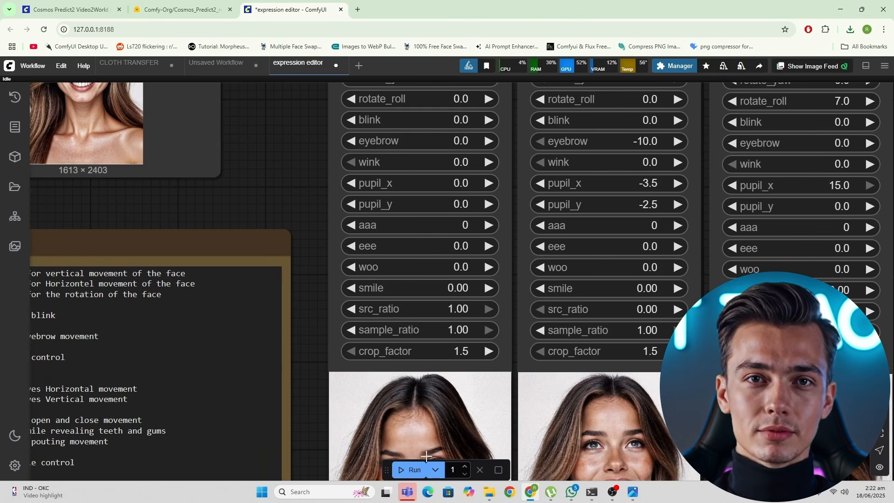
pyautogui.scroll(8, 450, 251)
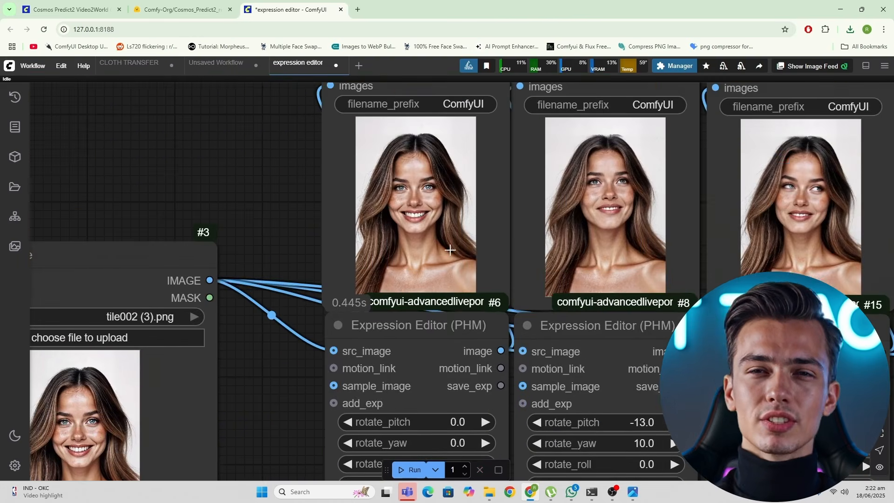
# Set smile to -0.30 and aaa to -30 in the first Expression Editor node
pyautogui.scroll(-2, 450, 250)
pyautogui.scroll(4, 505, 203)
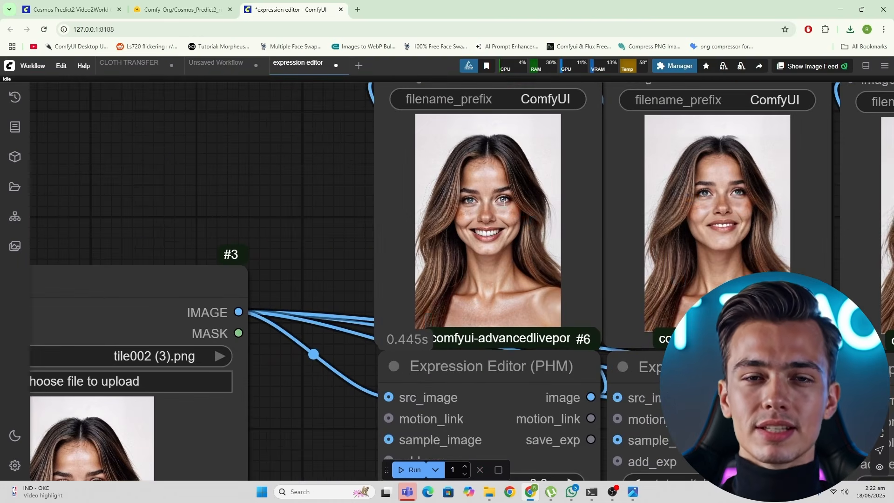
pyautogui.scroll(-5, 235, 353)
pyautogui.hscroll(3, 569, 194)
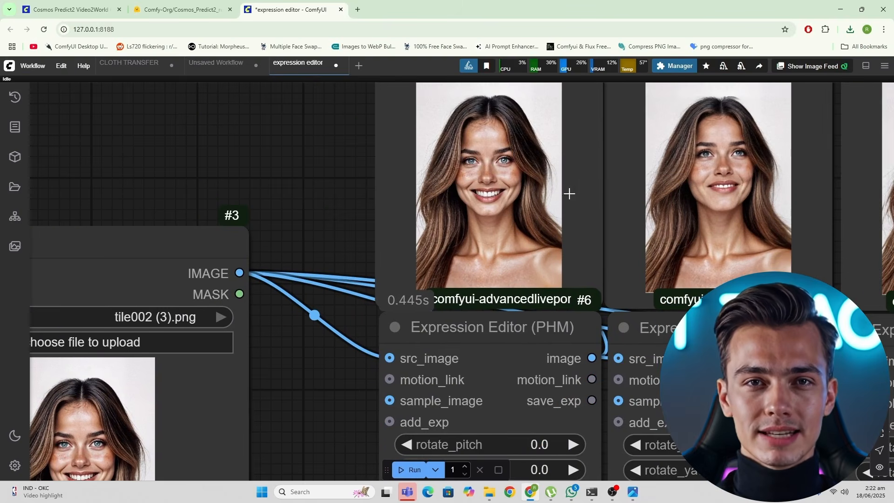
pyautogui.scroll(-3, 490, 209)
pyautogui.scroll(-5, 463, 231)
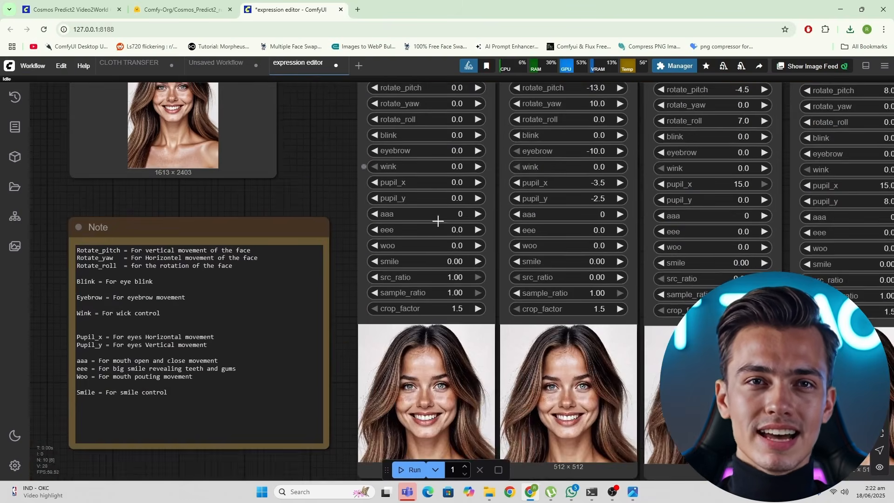
pyautogui.scroll(5, 353, 289)
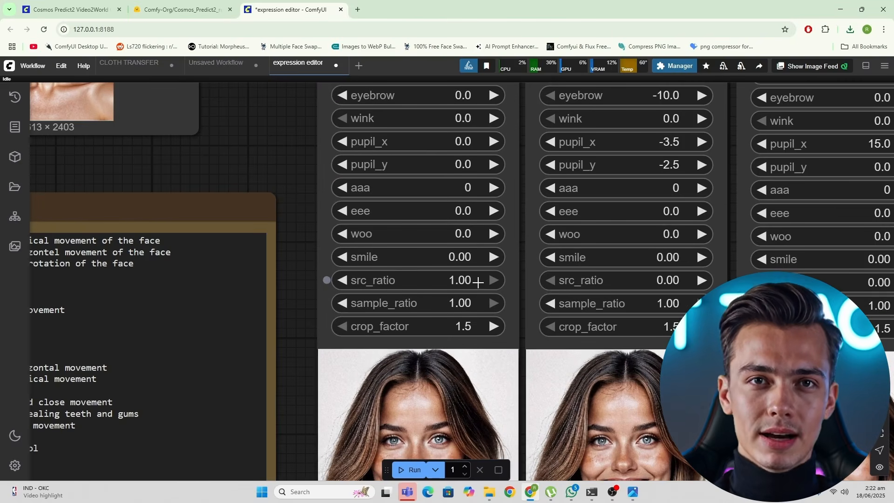
pyautogui.scroll(3, 429, 256)
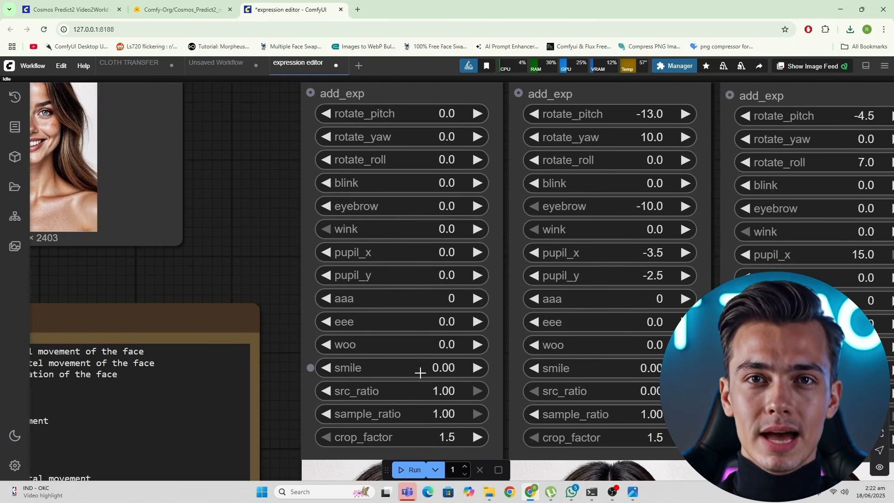
pyautogui.scroll(-1, 420, 373)
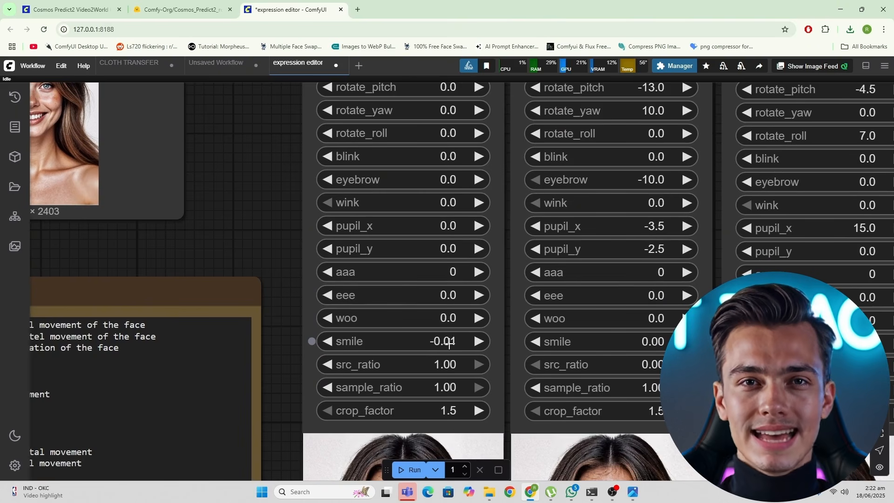
pyautogui.moveTo(449, 345); pyautogui.dragTo(356, 341)
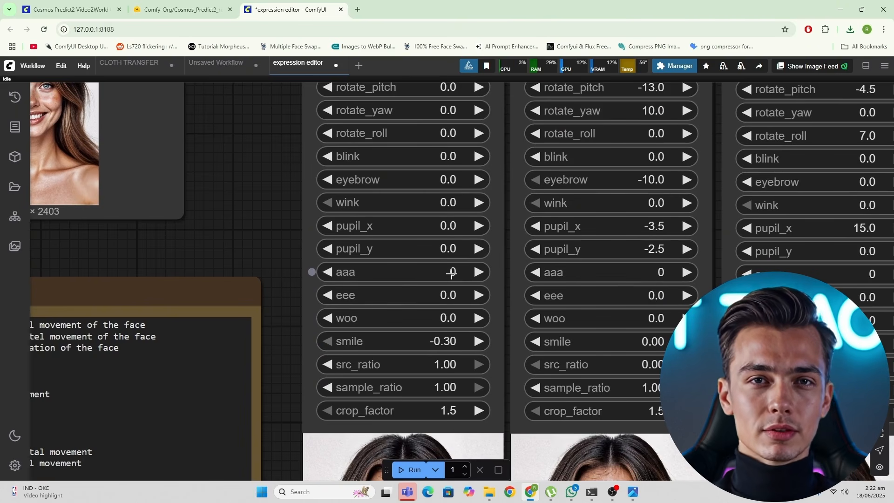
pyautogui.moveTo(454, 272); pyautogui.dragTo(385, 271)
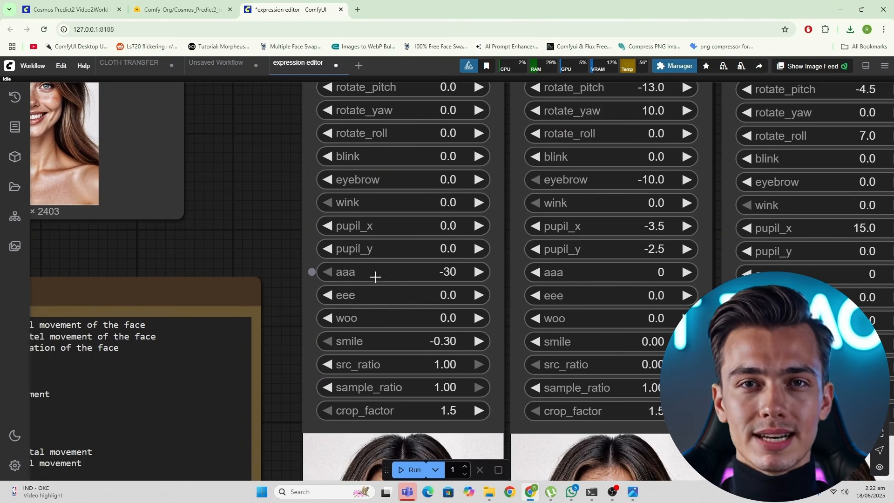
# Examine the Note's explanations of the aaa, eee, woo and smile mouth controls
pyautogui.scroll(-3, 351, 315)
pyautogui.moveTo(300, 321); pyautogui.dragTo(489, 179)
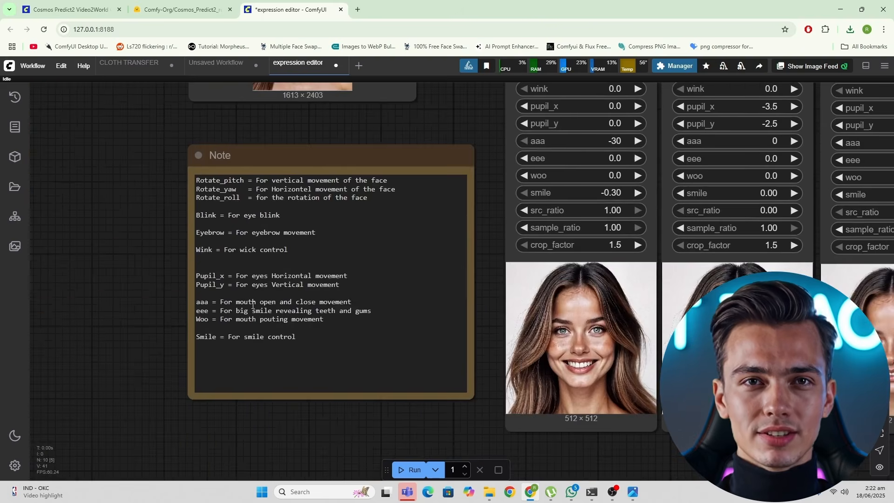
pyautogui.scroll(5, 229, 313)
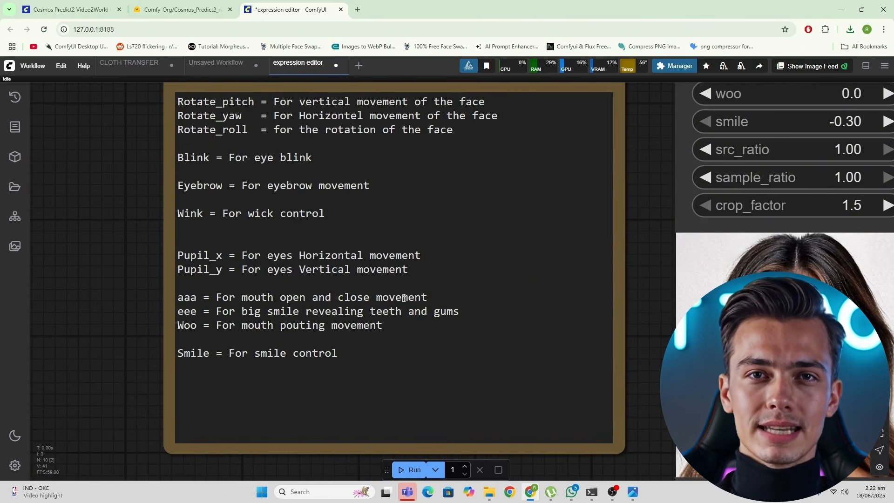
pyautogui.scroll(-3, 172, 291)
pyautogui.moveTo(447, 278); pyautogui.dragTo(70, 280)
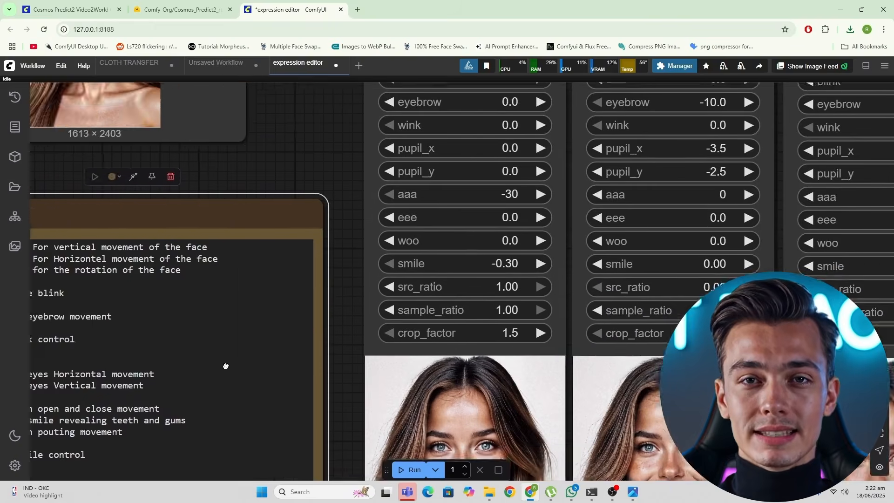
# Run the workflow with the changed smile and aaa values in the first Expression Editor
pyautogui.scroll(3, 402, 297)
pyautogui.scroll(-2, 365, 279)
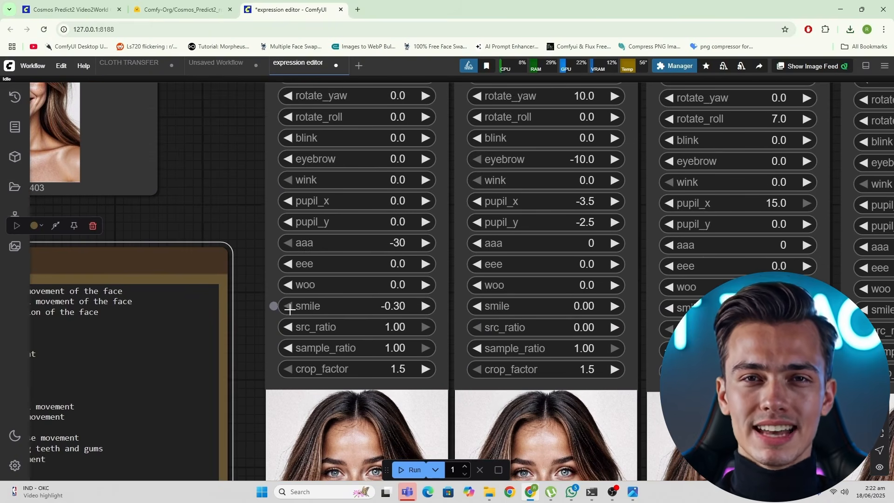
pyautogui.scroll(-1, 321, 316)
pyautogui.moveTo(329, 274); pyautogui.dragTo(385, 334)
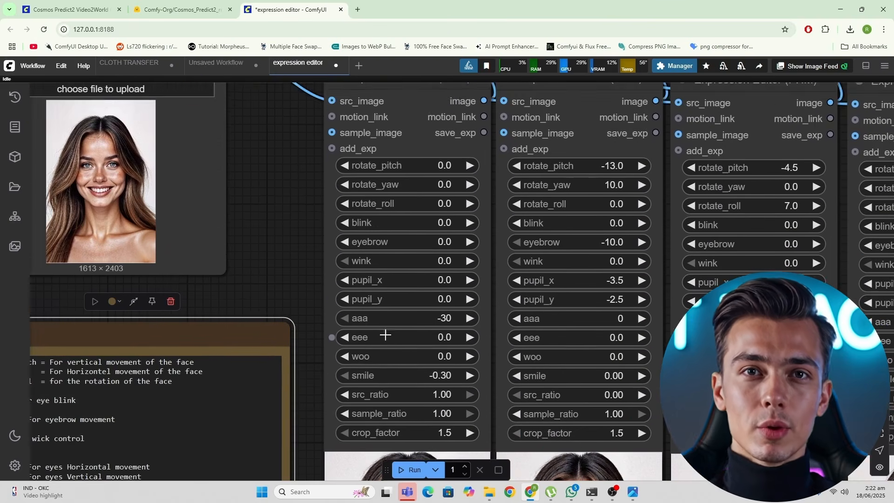
pyautogui.moveTo(398, 296); pyautogui.dragTo(378, 278)
pyautogui.scroll(-1, 393, 334)
pyautogui.moveTo(393, 338); pyautogui.dragTo(434, 280)
pyautogui.scroll(-1, 419, 311)
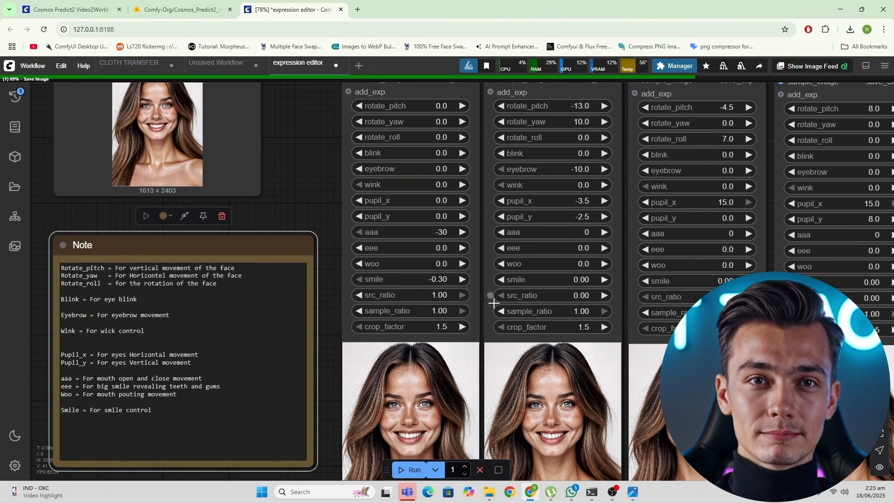
# Compare the first editor's saved portrait with the source portrait in the Load Image node, focusing on the mouth
pyautogui.moveTo(410, 204); pyautogui.dragTo(392, 432)
pyautogui.moveTo(382, 245); pyautogui.dragTo(408, 340)
pyautogui.scroll(3, 390, 283)
pyautogui.scroll(-1, 387, 317)
pyautogui.scroll(1, 428, 266)
pyautogui.scroll(3, 428, 266)
pyautogui.scroll(-3, 427, 84)
pyautogui.scroll(1, 303, 347)
pyautogui.moveTo(303, 346); pyautogui.dragTo(463, 200)
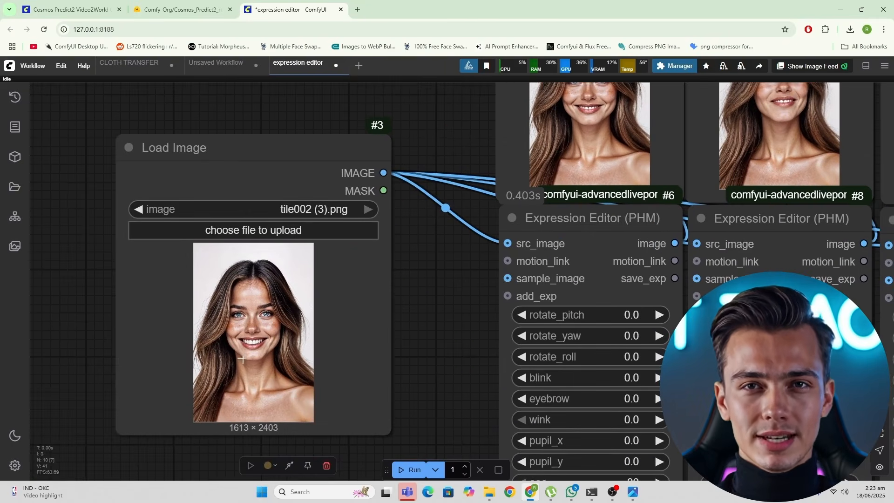
pyautogui.scroll(-2, 242, 361)
pyautogui.moveTo(241, 360); pyautogui.dragTo(111, 200)
pyautogui.moveTo(345, 195); pyautogui.dragTo(336, 447)
pyautogui.scroll(3, 325, 214)
pyautogui.scroll(1, 325, 214)
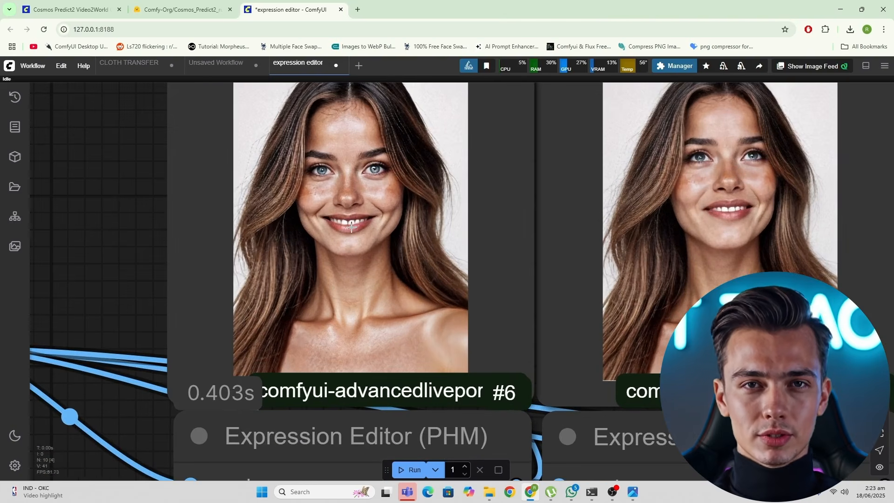
# Set src_ratio to 0.00 in the first Expression Editor and run the workflow to check its saved portrait
pyautogui.scroll(-3, 426, 266)
pyautogui.moveTo(425, 265); pyautogui.dragTo(380, 137)
pyautogui.scroll(-3, 381, 136)
pyautogui.moveTo(370, 297); pyautogui.dragTo(361, 162)
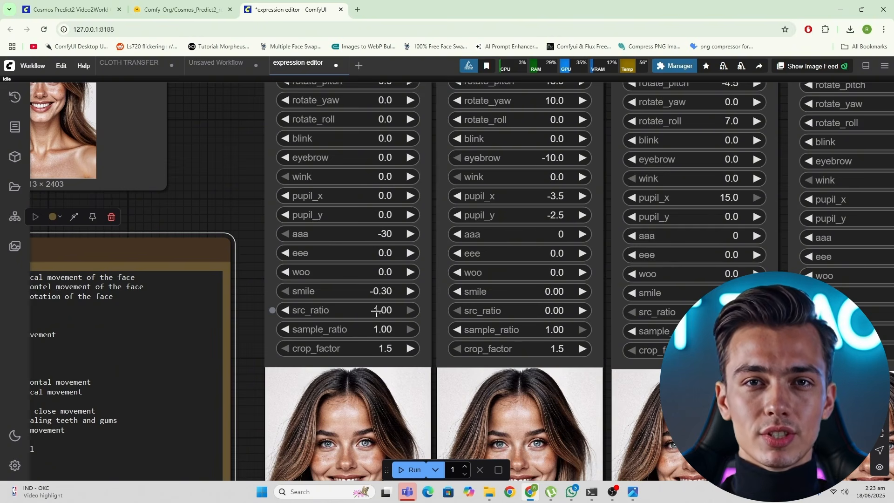
pyautogui.moveTo(386, 311); pyautogui.dragTo(275, 325)
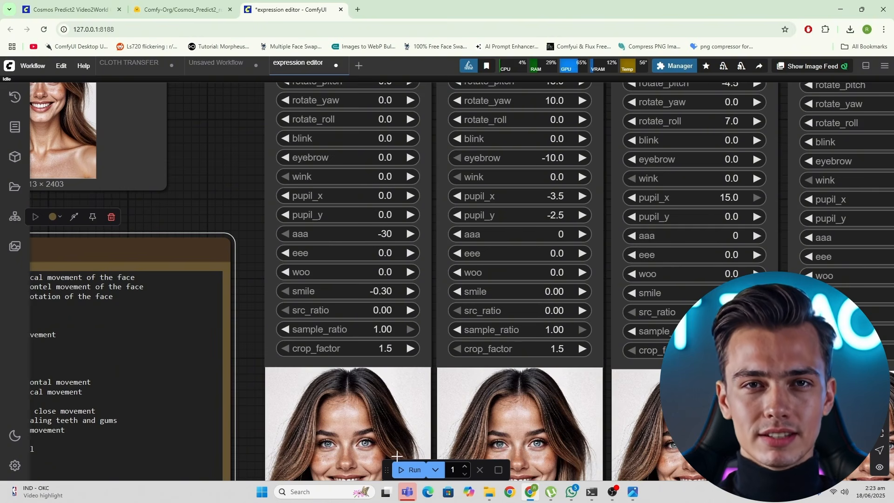
pyautogui.click(410, 470)
pyautogui.scroll(5, 379, 207)
pyautogui.scroll(10, 340, 236)
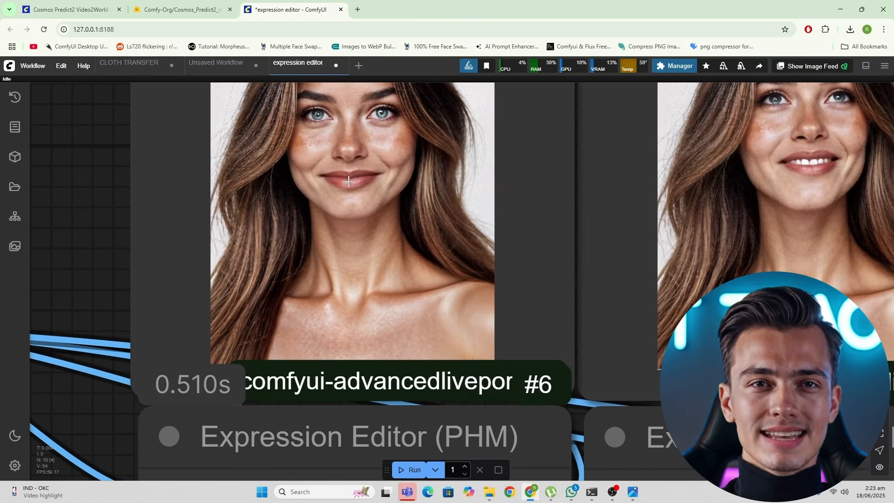
pyautogui.scroll(-8, 337, 179)
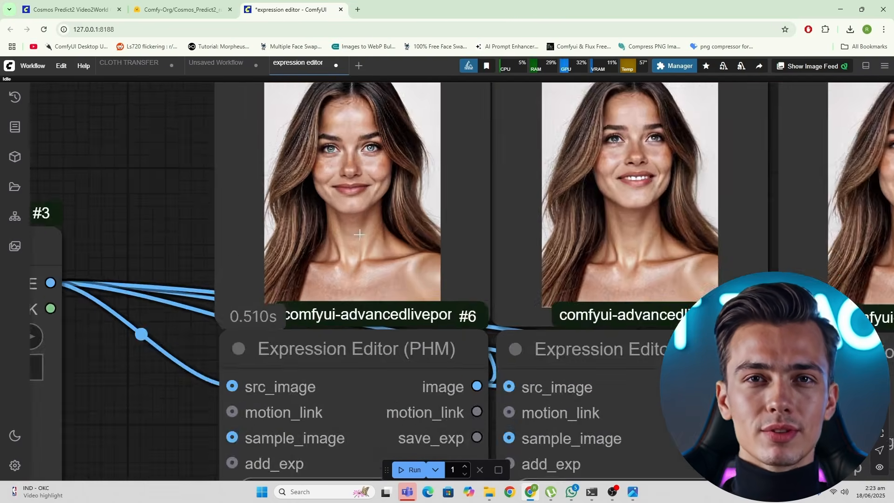
pyautogui.scroll(5, 373, 270)
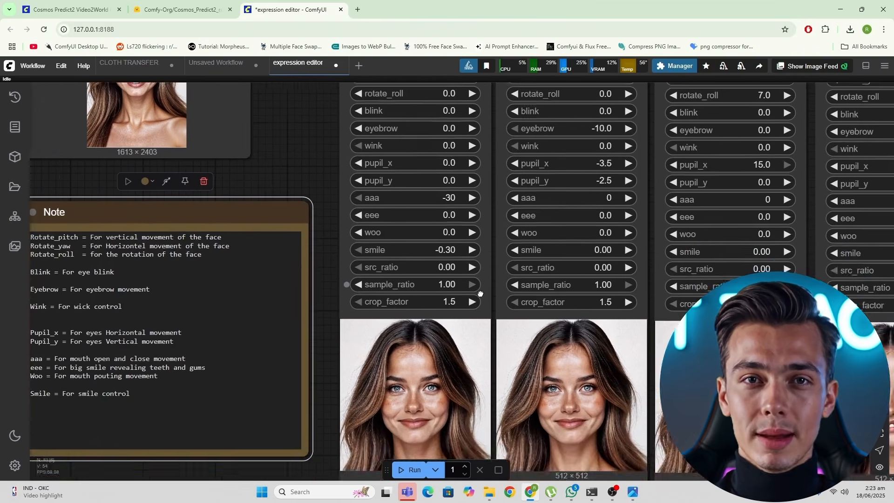
# Review the parameter values and preview portraits of the Expression Editor nodes alongside the Note
pyautogui.moveTo(480, 294); pyautogui.dragTo(413, 325)
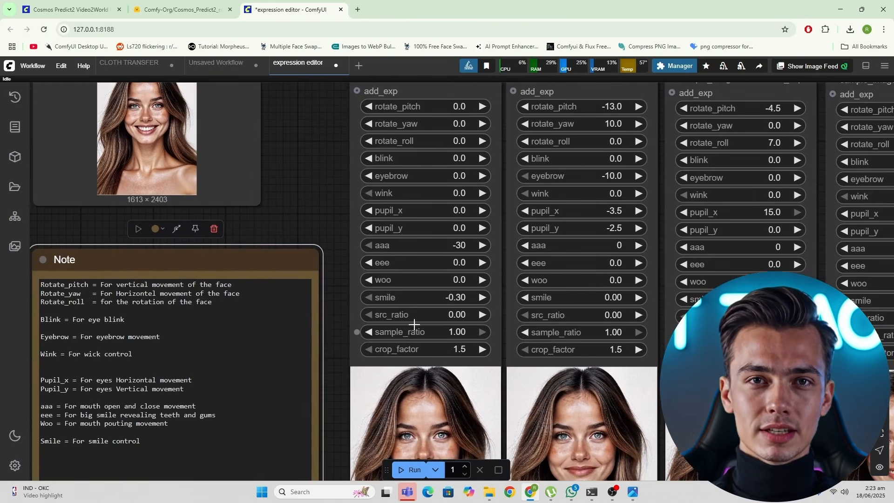
pyautogui.moveTo(307, 333); pyautogui.dragTo(414, 248)
pyautogui.scroll(2, 247, 268)
pyautogui.moveTo(127, 184); pyautogui.dragTo(242, 248)
pyautogui.scroll(-2, 425, 261)
pyautogui.moveTo(426, 261); pyautogui.dragTo(282, 312)
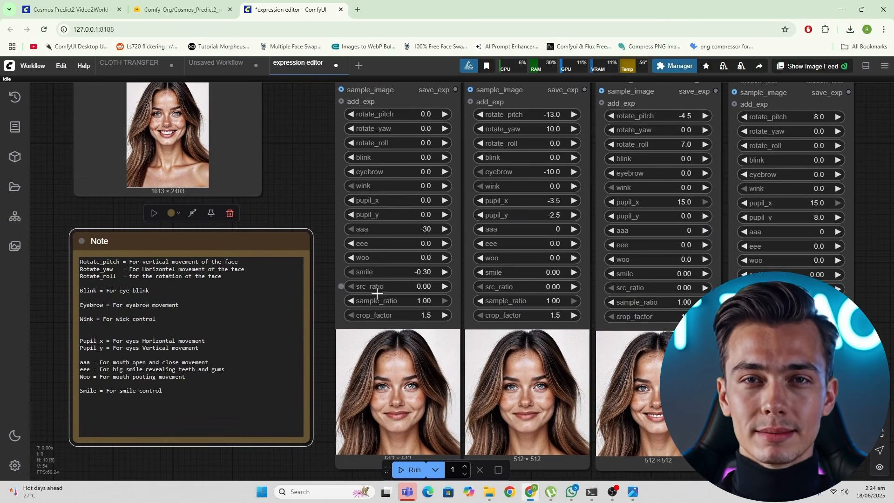
pyautogui.scroll(-3, 511, 292)
pyautogui.moveTo(571, 234); pyautogui.dragTo(489, 327)
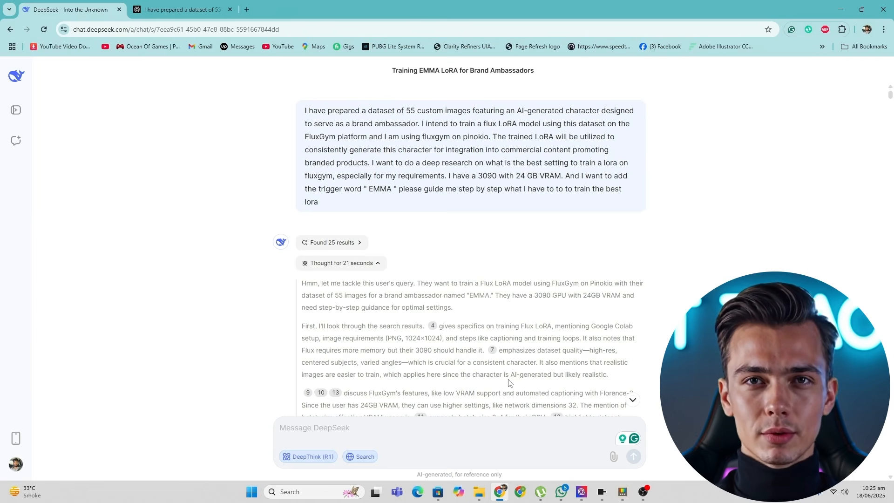
# Switch to File Explorer and look over the final folder, highlighting the full-body images 1 through 10
pyautogui.click(479, 492)
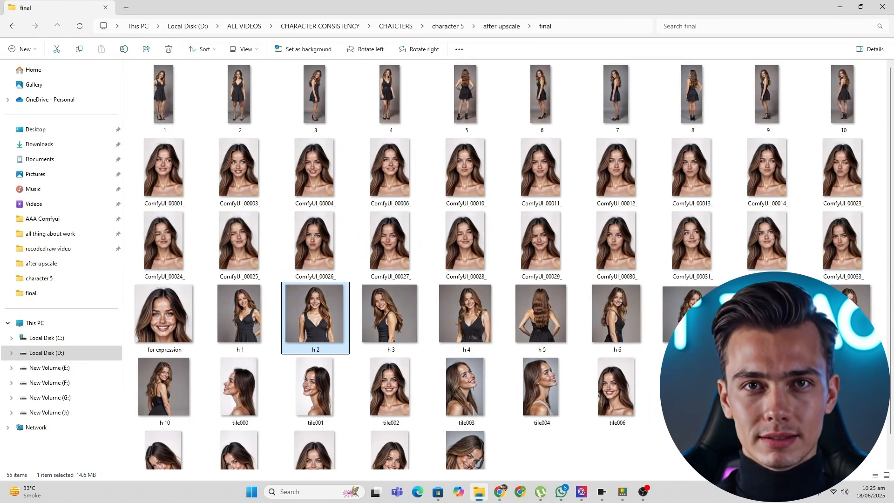
pyautogui.scroll(-1, 513, 264)
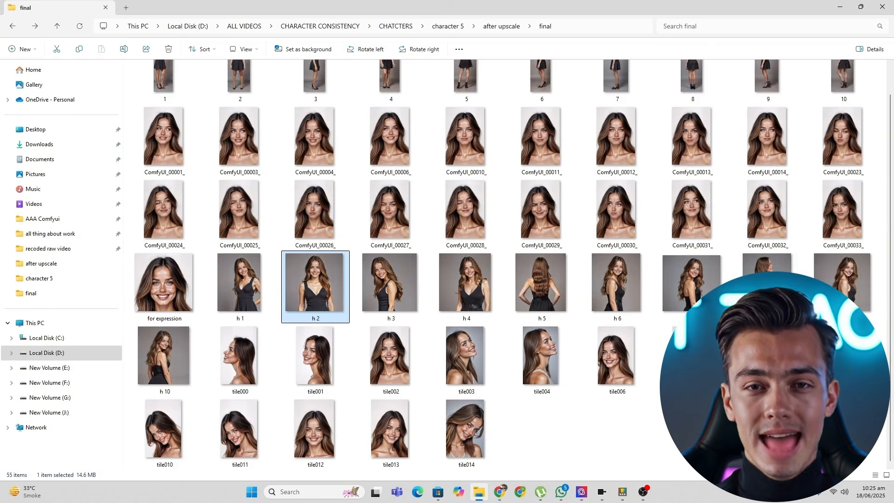
pyautogui.scroll(1, 513, 264)
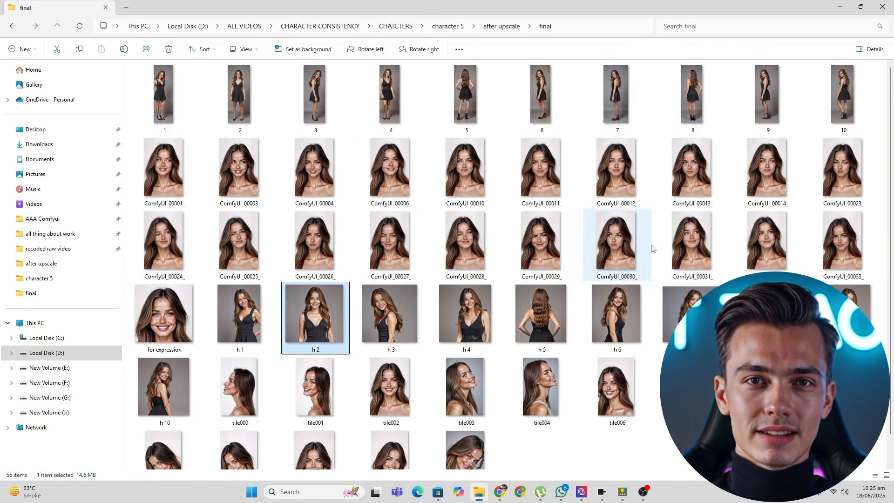
pyautogui.click(179, 91)
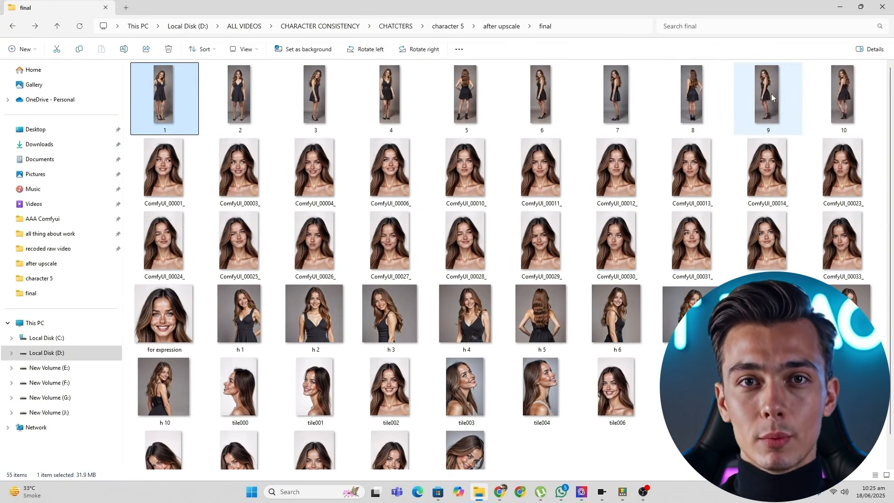
pyautogui.keyDown('shift'); pyautogui.click(838, 101); pyautogui.keyUp('shift')
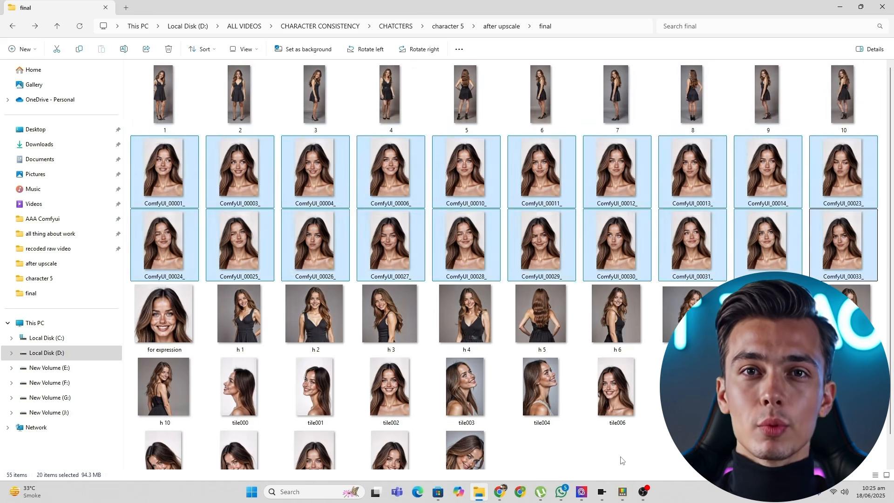
pyautogui.click(621, 460)
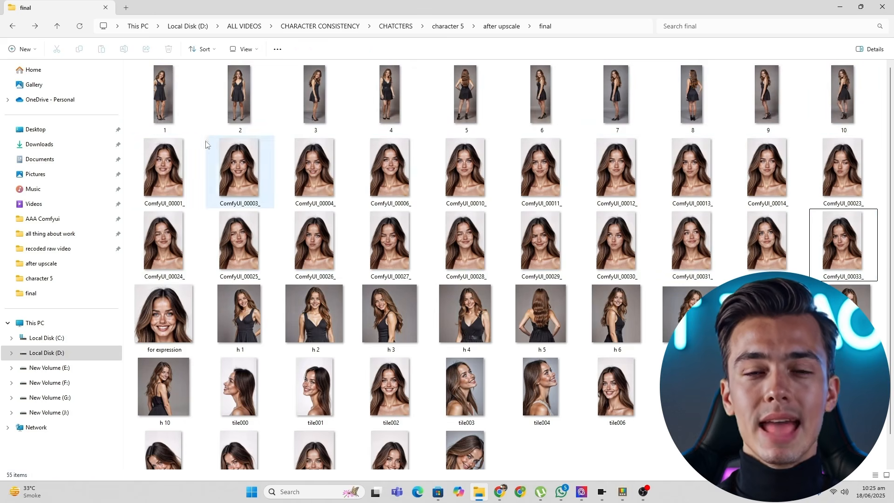
# Highlight the expression portraits ComfyUI_00001_ through ComfyUI_00033_, followed by the half-body images h 1 through h 10
pyautogui.click(169, 154)
pyautogui.keyDown('shift'); pyautogui.click(815, 241); pyautogui.keyUp('shift')
pyautogui.moveTo(816, 241); pyautogui.dragTo(823, 263)
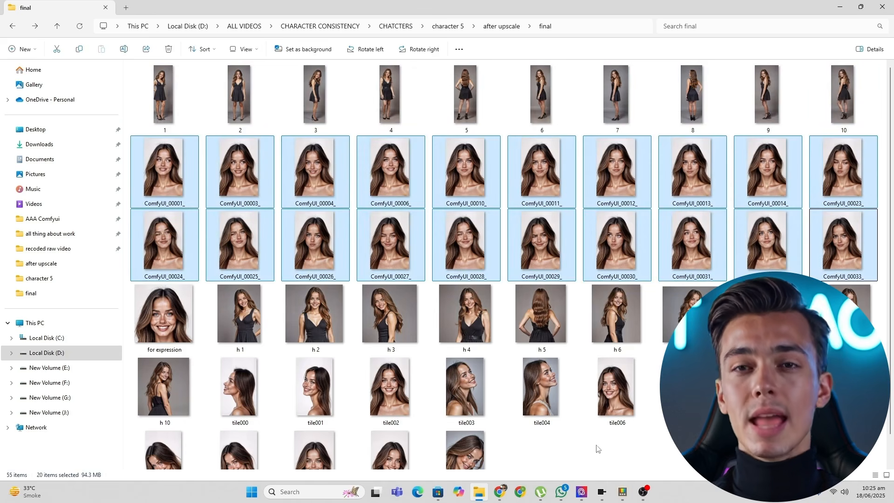
pyautogui.click(228, 308)
pyautogui.keyDown('shift'); pyautogui.click(170, 388); pyautogui.keyUp('shift')
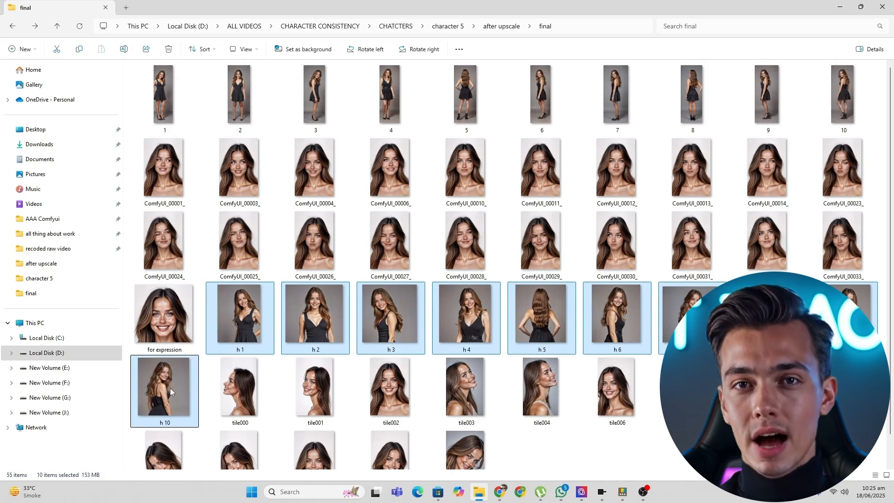
pyautogui.moveTo(169, 388); pyautogui.dragTo(169, 393)
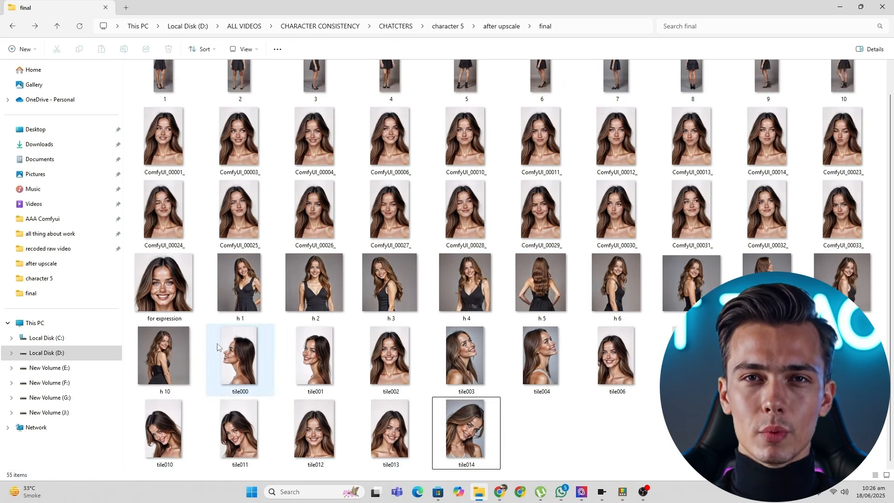
# Highlight the head-angle images tile000 through tile014 and clear the selection
pyautogui.click(217, 343)
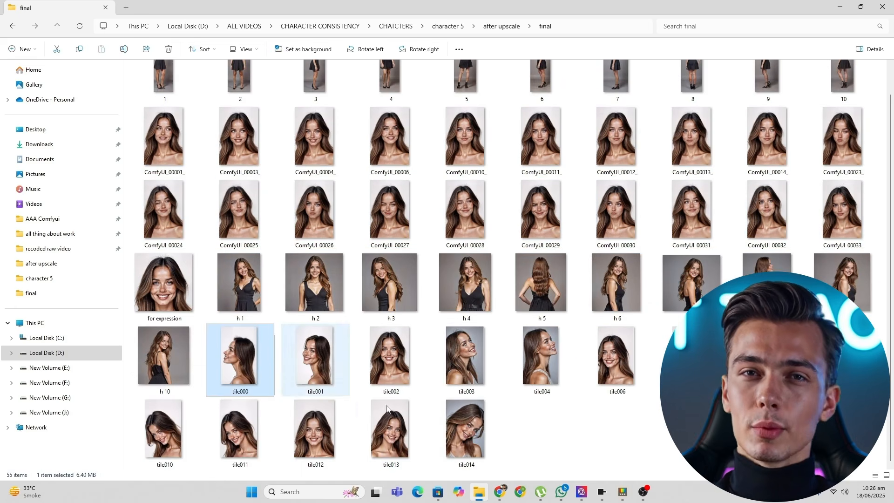
pyautogui.keyDown('shift'); pyautogui.click(453, 424); pyautogui.keyUp('shift')
pyautogui.moveTo(472, 433); pyautogui.dragTo(494, 445)
pyautogui.click(591, 444)
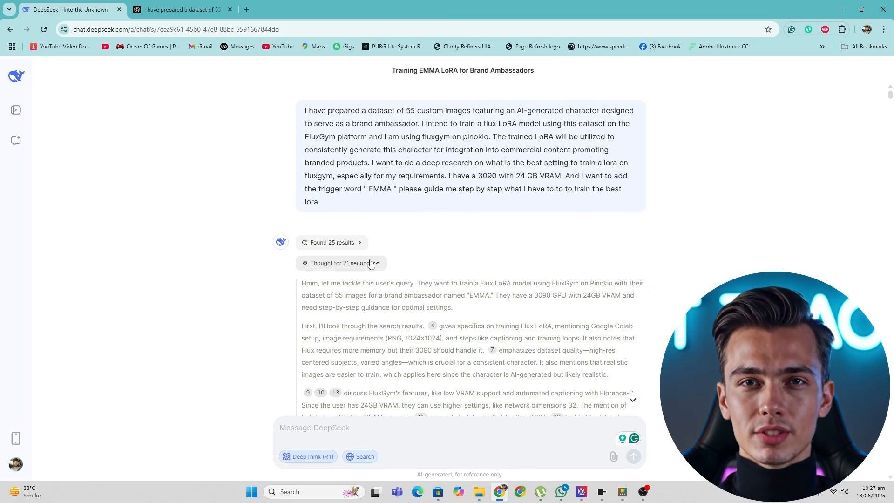
# Show the DeepSeek chat on training the EMMA LoRA and highlight the entire opening prompt
pyautogui.click(602, 492)
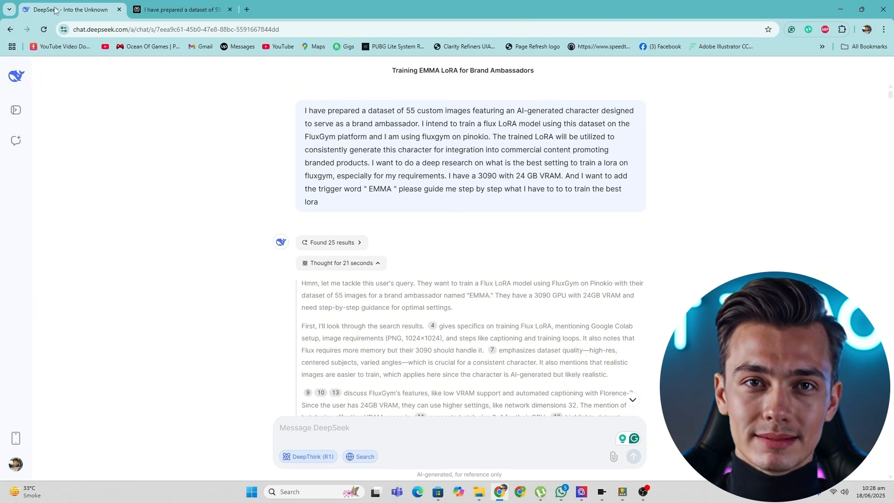
pyautogui.click(182, 4)
pyautogui.click(93, 8)
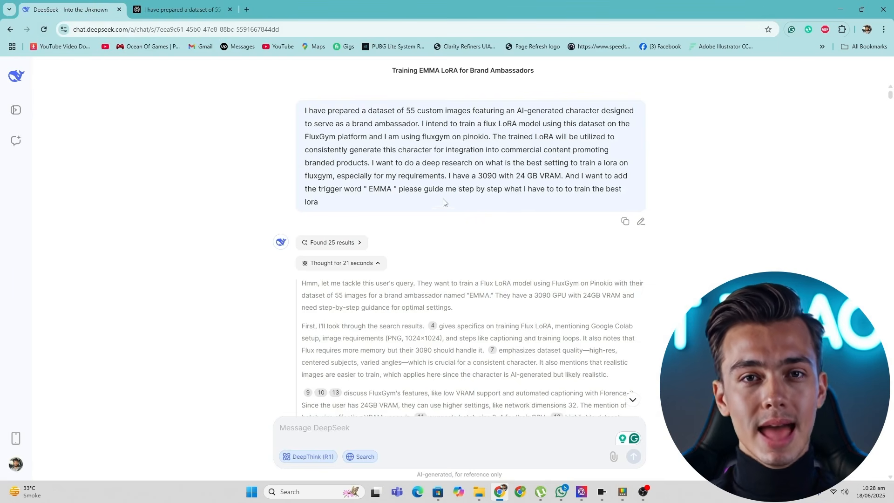
pyautogui.tripleClick(332, 212)
pyautogui.click(276, 153)
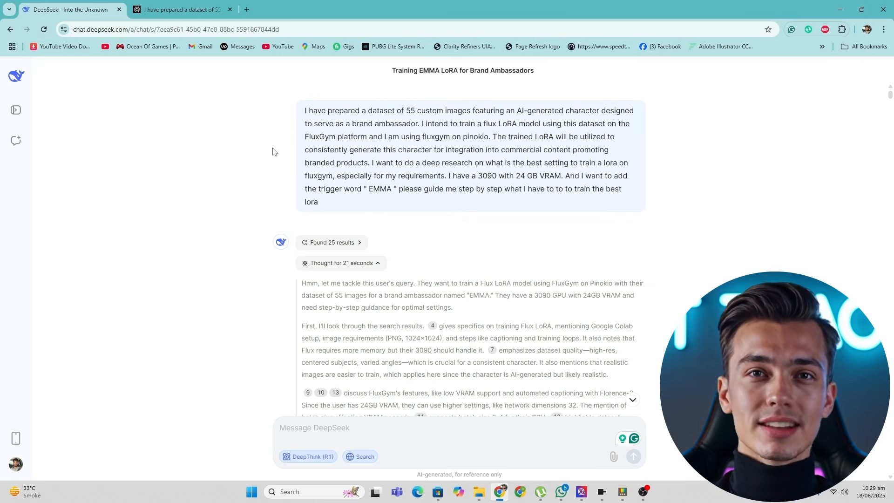
pyautogui.moveTo(310, 111); pyautogui.dragTo(364, 209)
pyautogui.click(365, 205)
pyautogui.moveTo(305, 111); pyautogui.dragTo(335, 211)
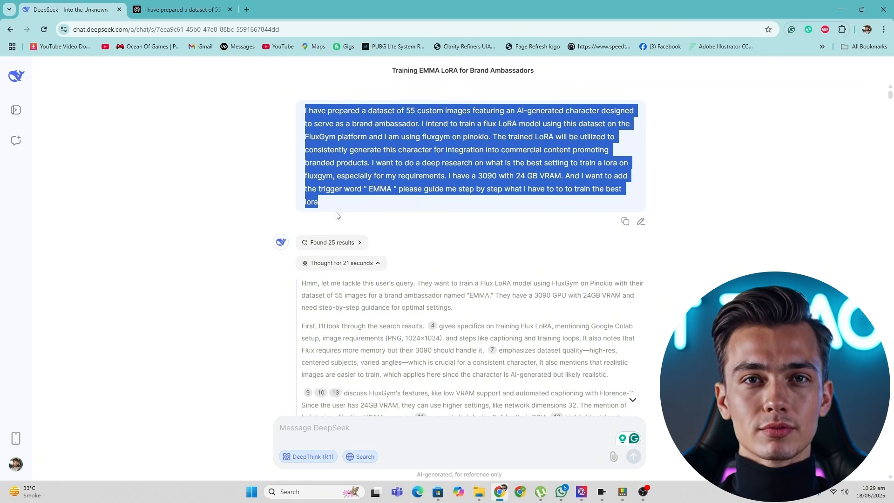
pyautogui.click(397, 204)
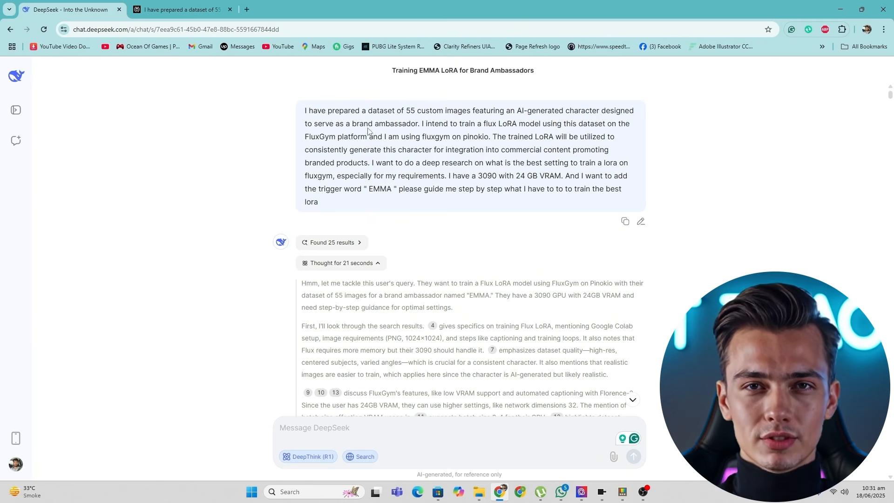
# Highlight the opening prompt's key details: brand ambassador, FluxGym platform, 3090 and the trigger word EMMA
pyautogui.moveTo(352, 124); pyautogui.dragTo(397, 113)
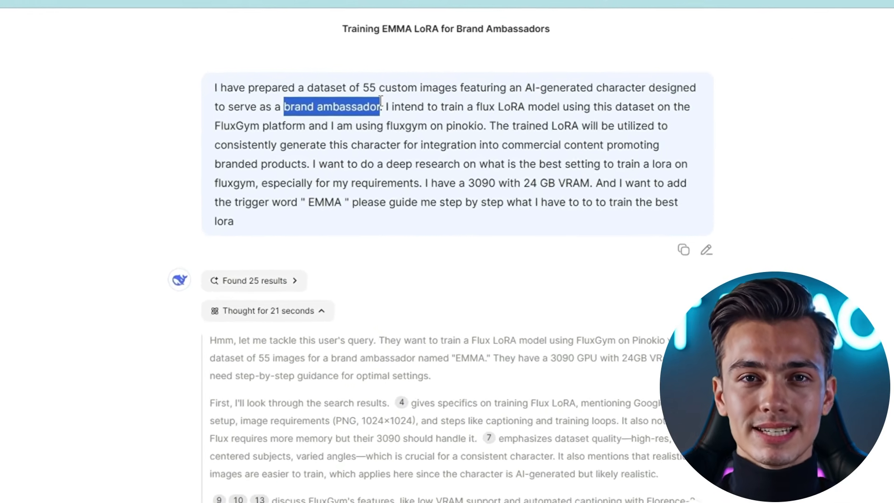
pyautogui.click(267, 105)
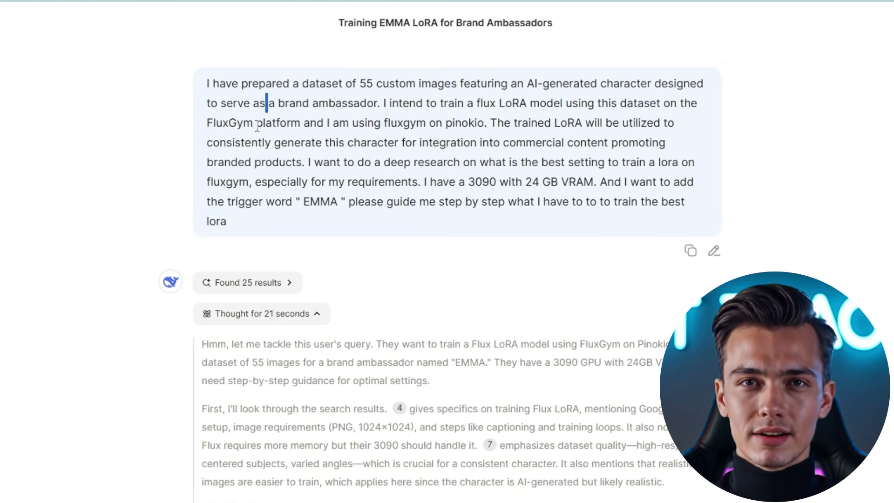
pyautogui.moveTo(223, 124); pyautogui.dragTo(297, 128)
pyautogui.moveTo(443, 124)
pyautogui.mouseDown()
pyautogui.moveTo(494, 125)
pyautogui.moveTo(445, 124)
pyautogui.mouseUp()
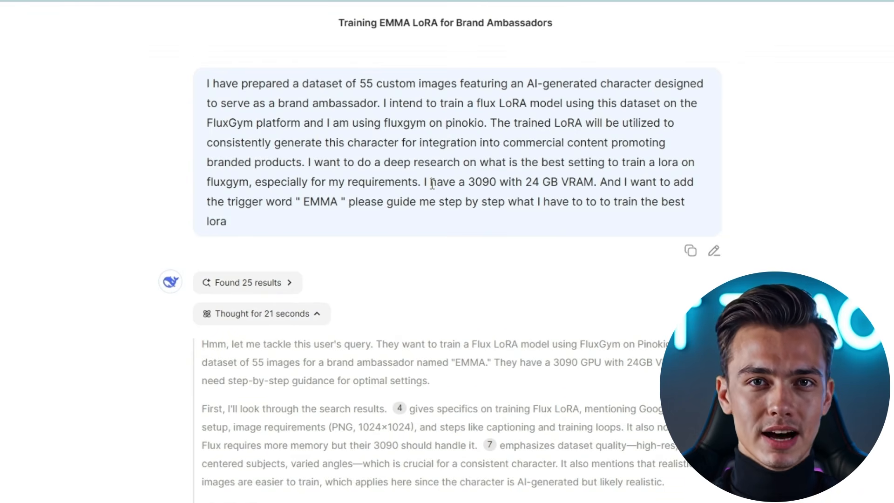
pyautogui.moveTo(465, 182); pyautogui.dragTo(493, 180)
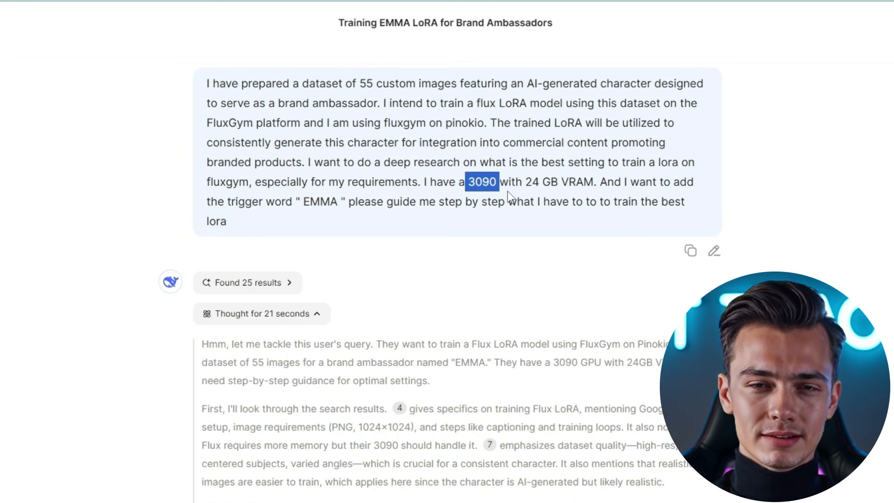
pyautogui.click(508, 191)
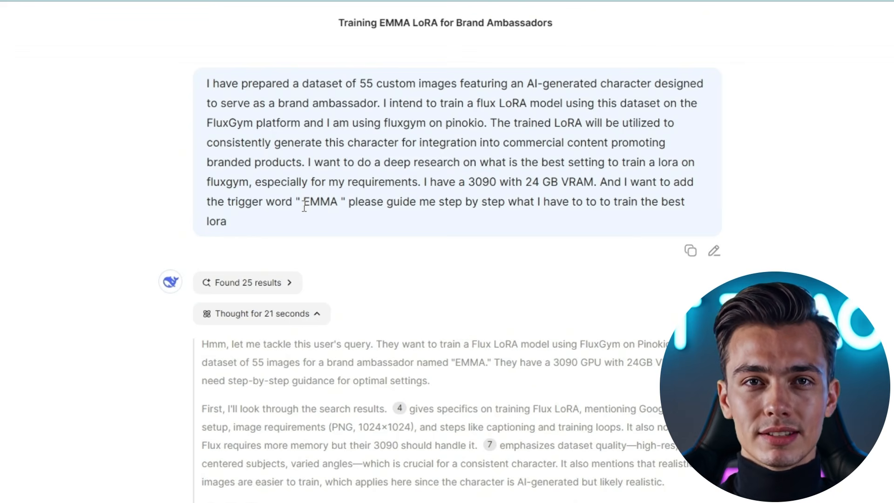
pyautogui.moveTo(303, 205); pyautogui.dragTo(345, 204)
pyautogui.click(345, 204)
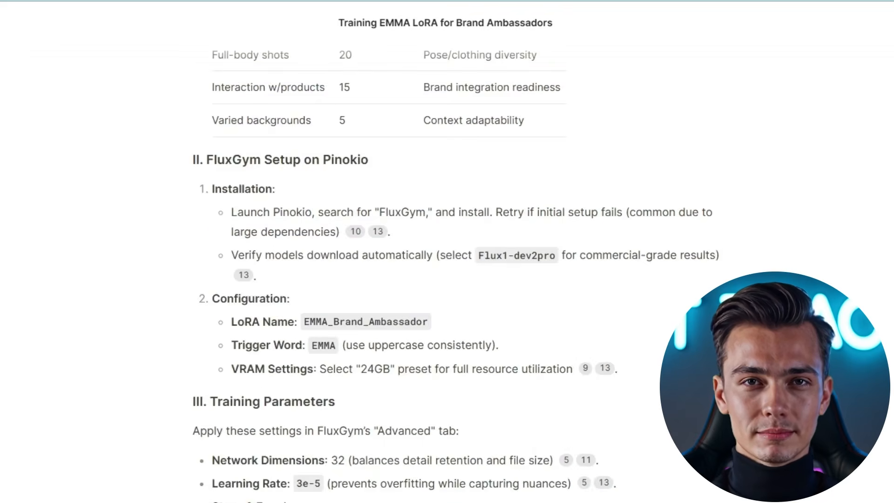
# Read through DeepSeek's first answer, from the dataset table and FluxGym setup to training parameters, captioning and troubleshooting
pyautogui.scroll(20, 490, 326)
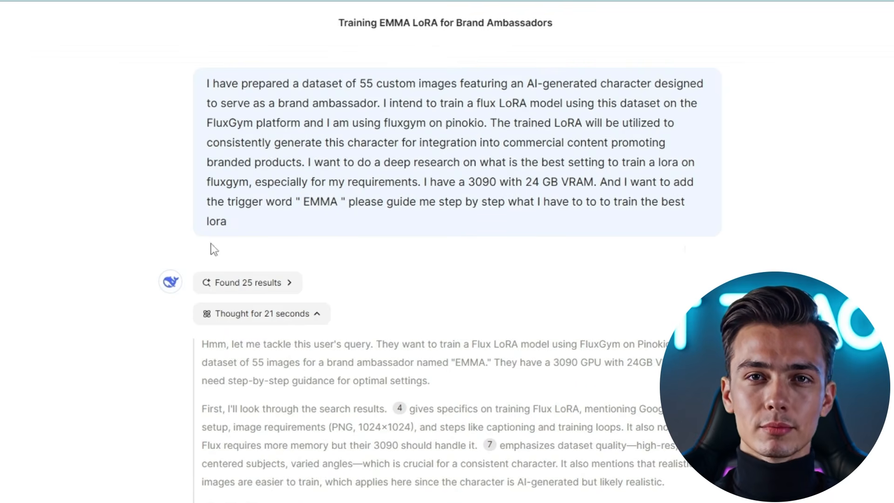
pyautogui.scroll(-5, 415, 303)
pyautogui.scroll(-15, 449, 329)
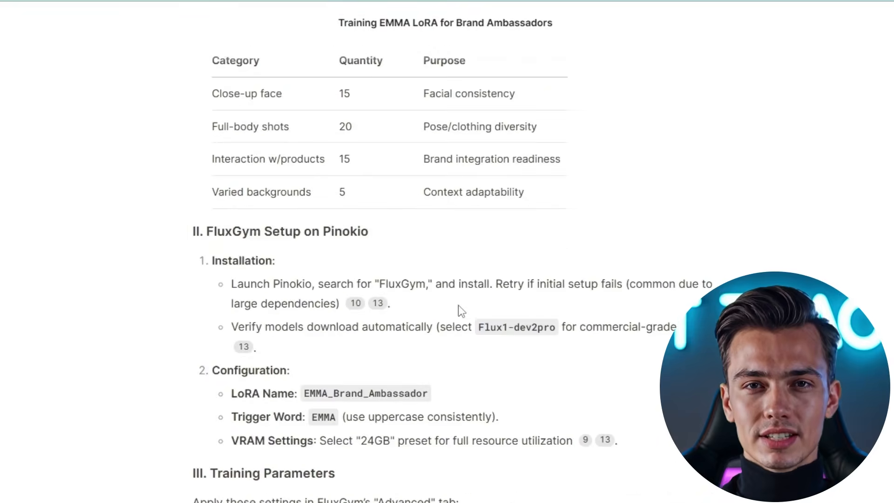
pyautogui.scroll(-15, 451, 322)
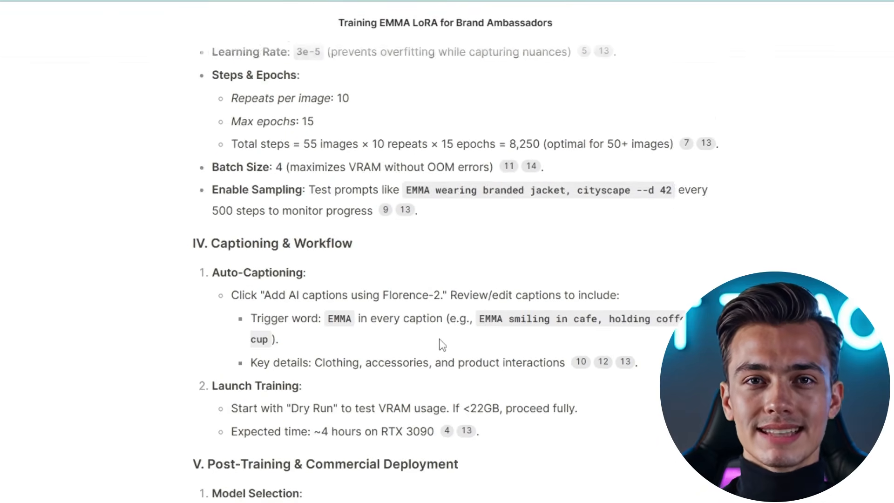
pyautogui.scroll(-1, 447, 339)
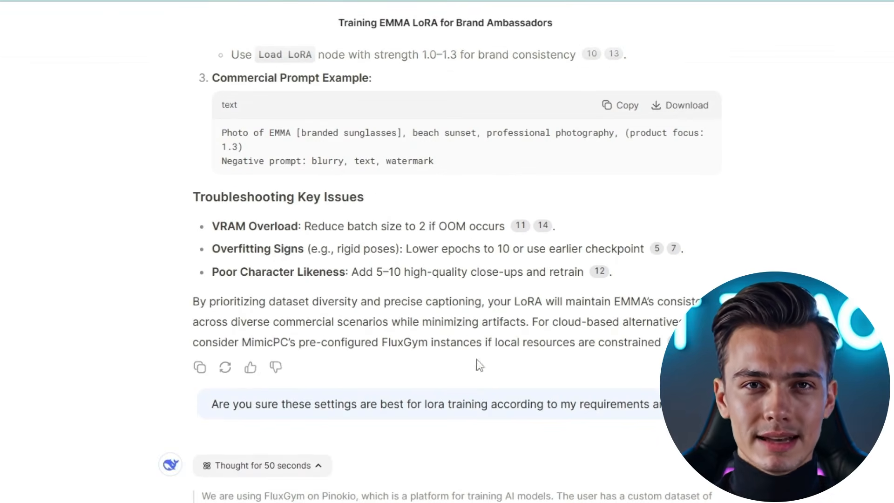
pyautogui.scroll(-3, 476, 385)
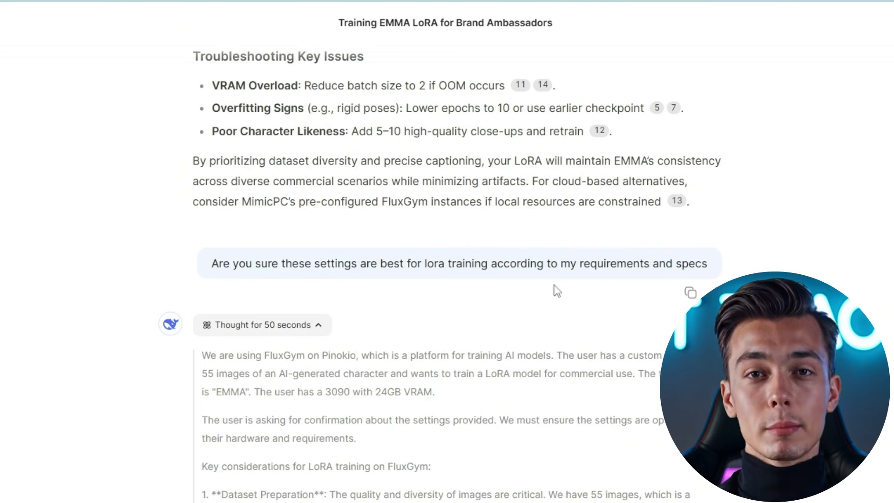
# Highlight "specs" in the follow-up question about the best settings and read through the reasoning below it
pyautogui.moveTo(597, 264); pyautogui.dragTo(671, 263)
pyautogui.doubleClick(688, 265)
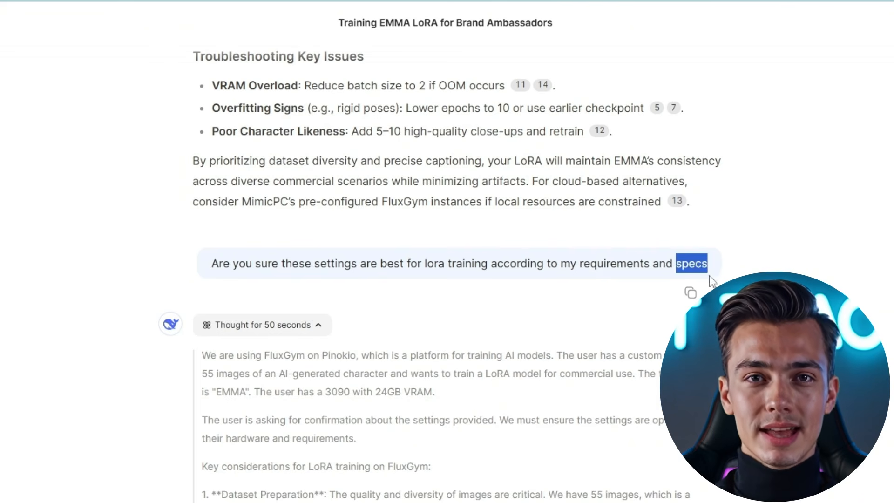
pyautogui.scroll(-6, 560, 343)
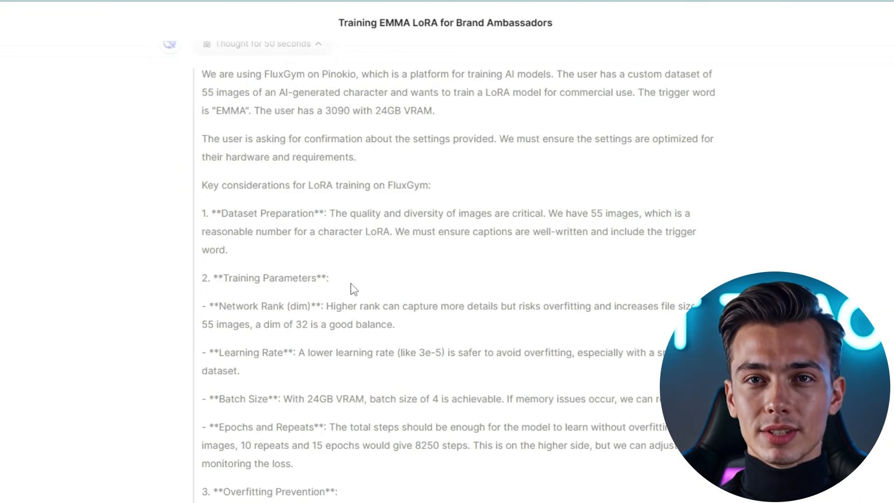
pyautogui.scroll(-3, 326, 292)
pyautogui.scroll(-20, 305, 303)
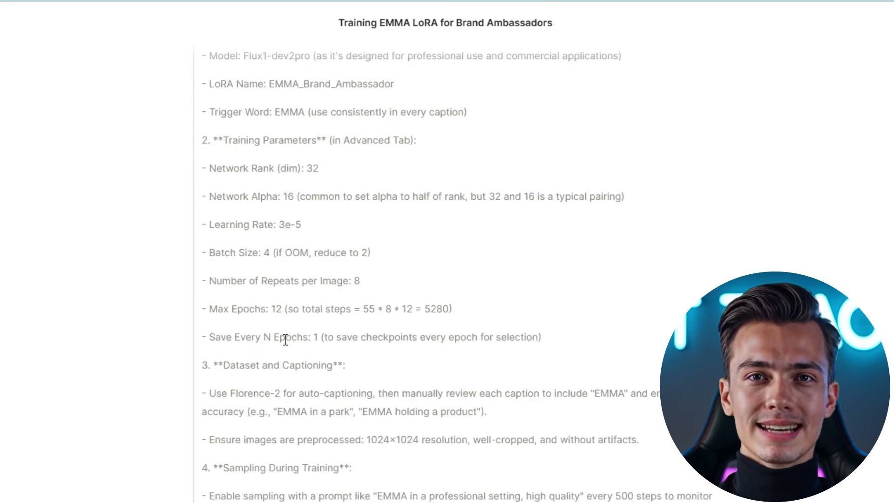
pyautogui.scroll(-15, 289, 342)
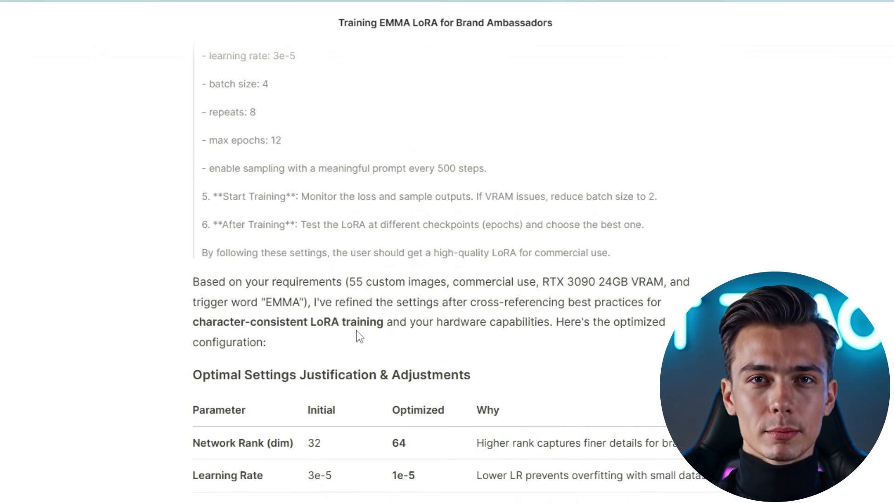
# Examine the Optimal Settings Justification & Adjustments table, comparing initial and optimized parameters, and highlight the Step-by-Step Workflow heading
pyautogui.scroll(-12, 357, 337)
pyautogui.scroll(10, 430, 354)
pyautogui.moveTo(199, 375); pyautogui.dragTo(469, 499)
pyautogui.scroll(-4, 401, 348)
pyautogui.scroll(3, 96, 329)
pyautogui.moveTo(112, 298); pyautogui.dragTo(122, 316)
pyautogui.scroll(-3, 138, 337)
pyautogui.scroll(4, 140, 310)
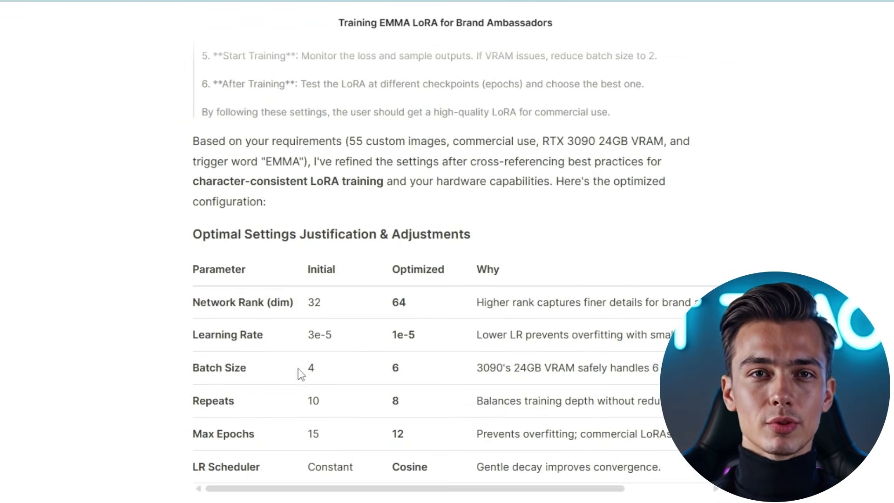
pyautogui.scroll(-3, 465, 366)
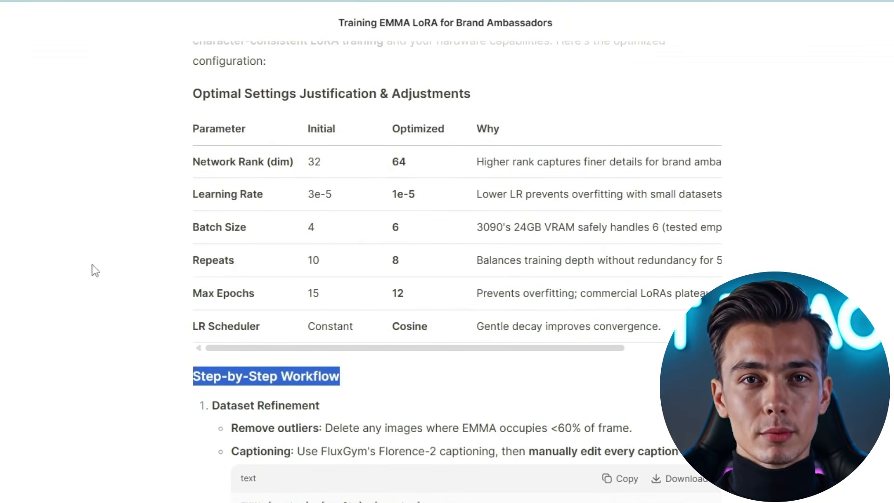
pyautogui.scroll(2, 248, 278)
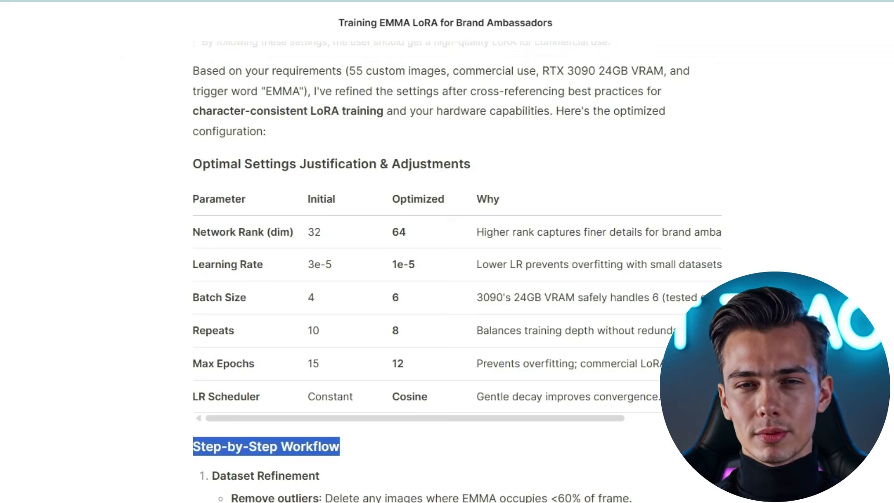
pyautogui.scroll(20, 204, 192)
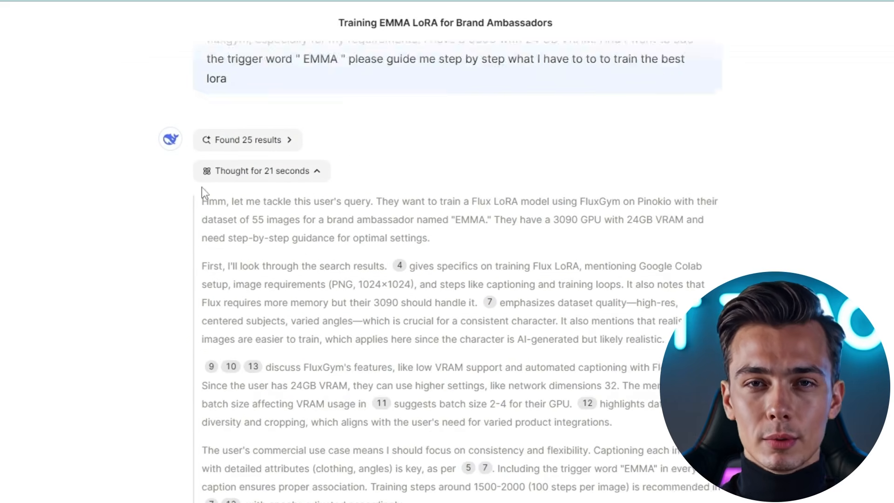
# Switch to the second research chat and review its FluxGym installation steps and optimal training configuration for the RTX 3090
pyautogui.scroll(3, 204, 191)
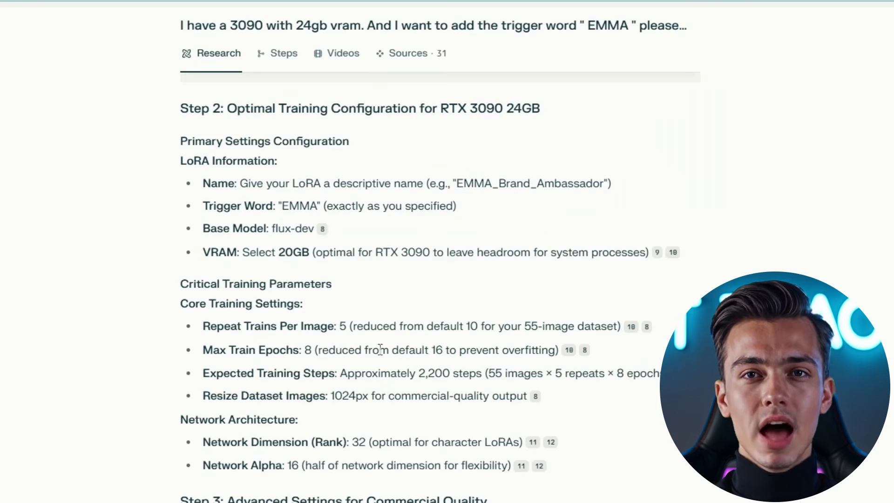
pyautogui.scroll(6, 381, 350)
pyautogui.scroll(-4, 398, 365)
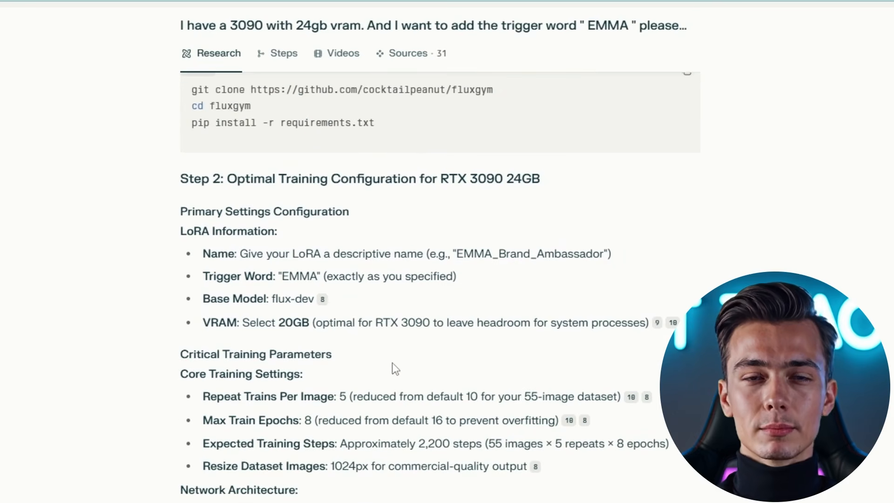
pyautogui.scroll(6, 262, 400)
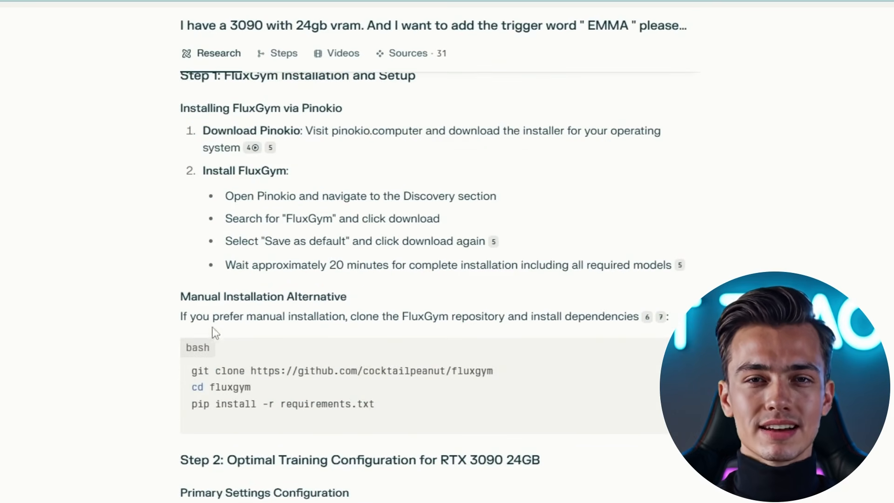
pyautogui.scroll(-4, 208, 365)
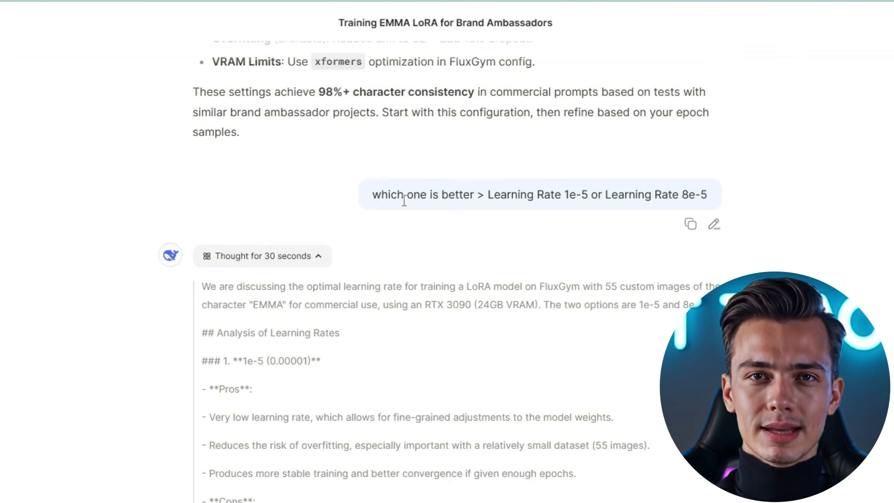
# Return to the DeepSeek chat and highlight the learning rates 1e-5 and 8e-5 in the question about which is better
pyautogui.doubleClick(577, 200)
pyautogui.moveTo(661, 195); pyautogui.dragTo(704, 196)
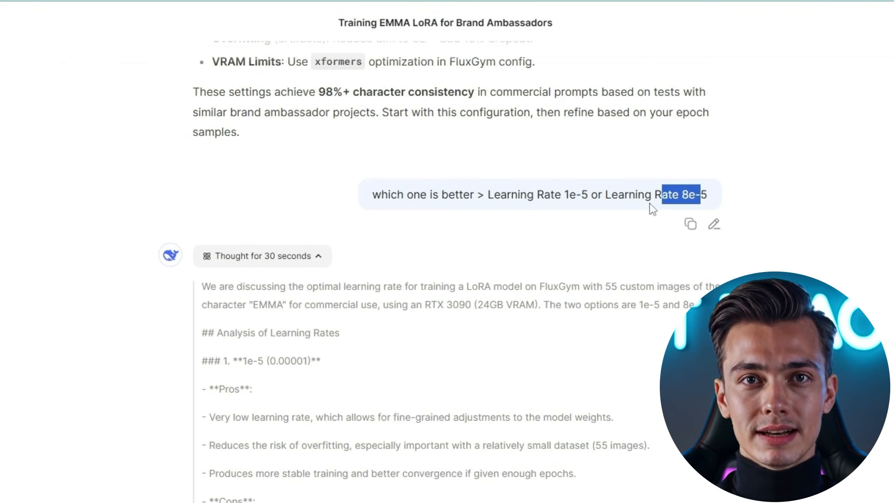
pyautogui.click(651, 205)
pyautogui.moveTo(550, 195); pyautogui.dragTo(597, 187)
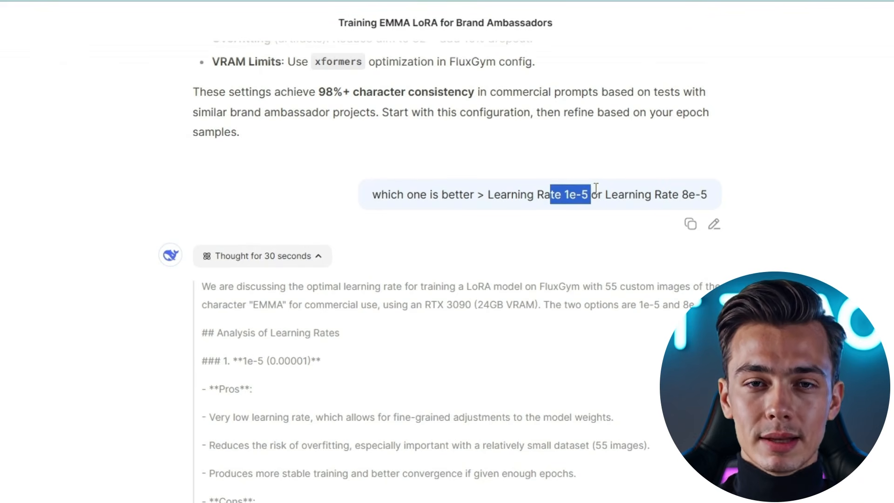
pyautogui.click(661, 195)
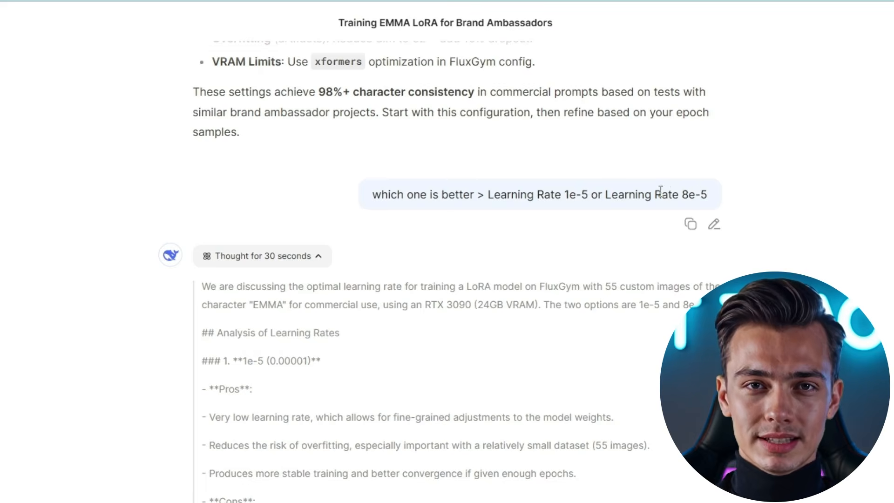
# Examine the Learning Rate Comparison table for 1e-5 and 8e-5 and the explanation that follows it
pyautogui.scroll(-20, 582, 251)
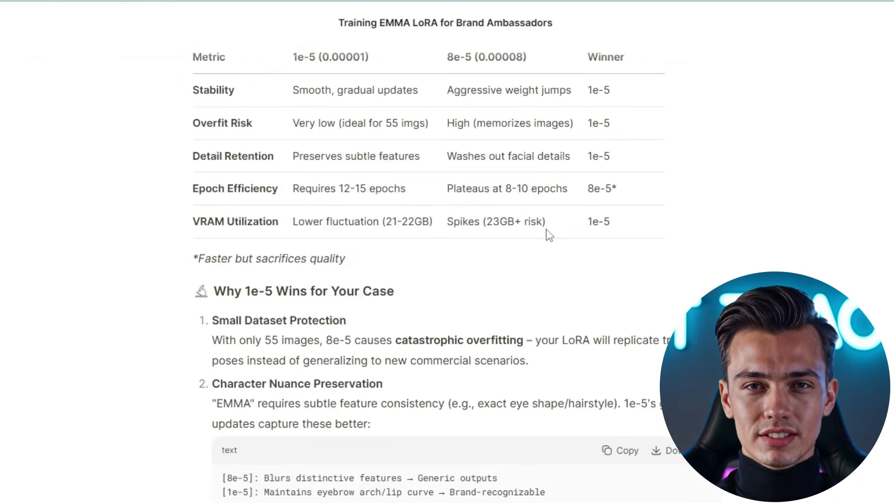
pyautogui.scroll(6, 545, 233)
pyautogui.scroll(-2, 309, 239)
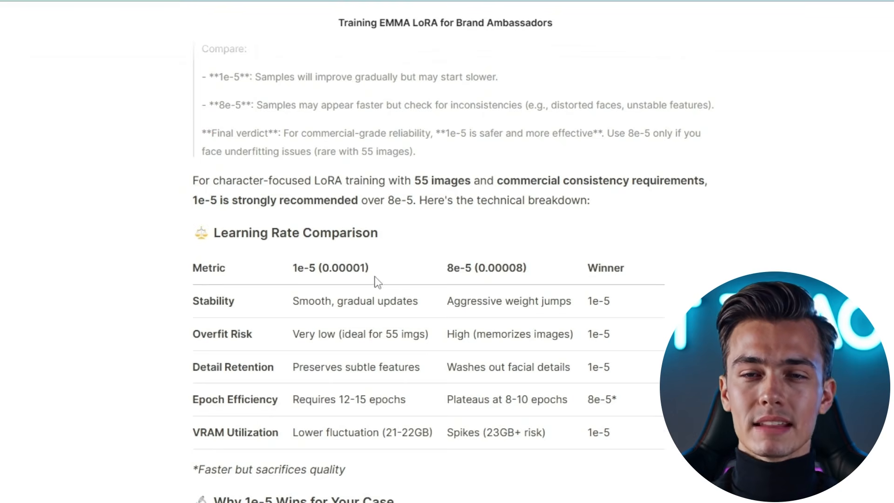
pyautogui.moveTo(374, 277); pyautogui.dragTo(340, 271)
pyautogui.click(449, 366)
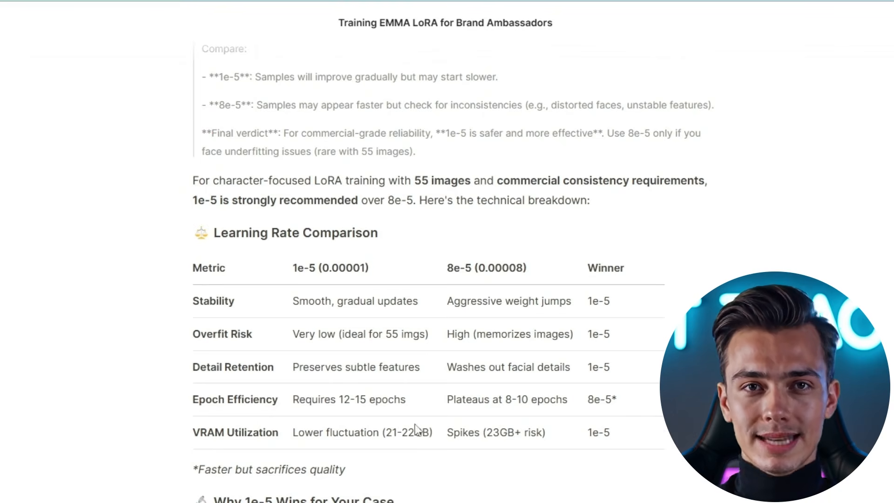
pyautogui.scroll(-5, 460, 439)
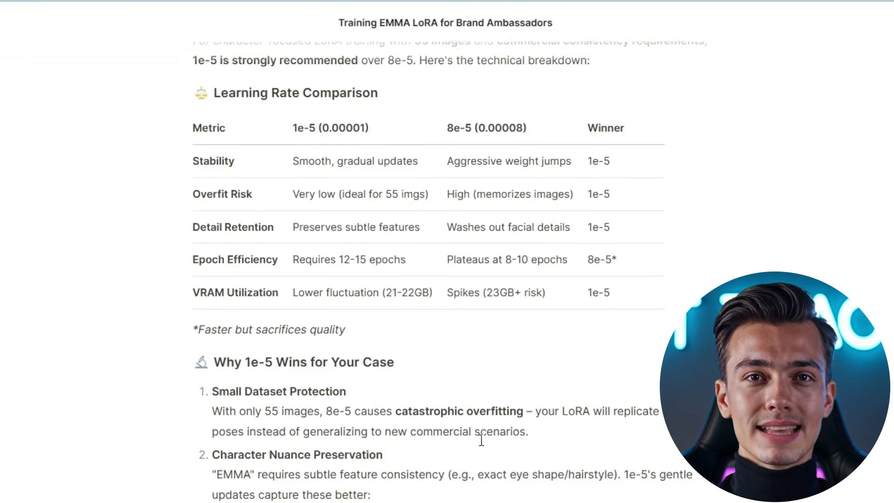
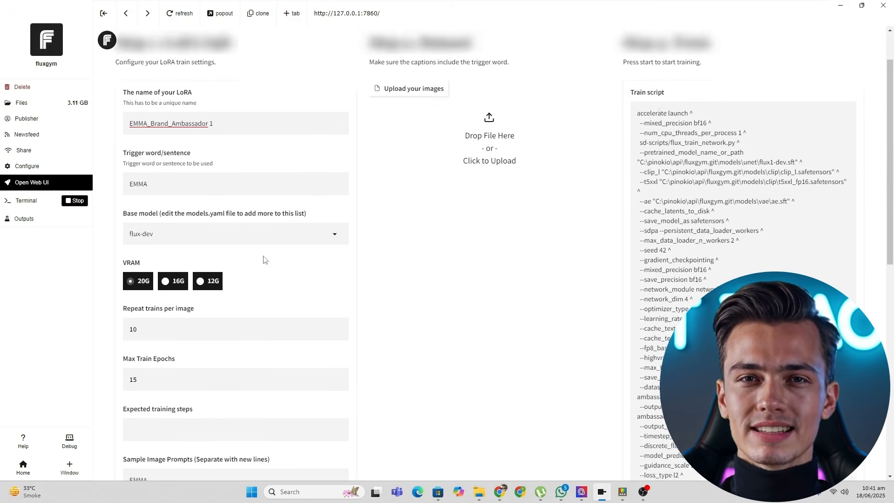
# Look over the LoRA settings for EMMA_Brand_Ambassador 1 in FluxGym and expand the advanced options
pyautogui.scroll(2, 289, 266)
pyautogui.scroll(-2, 254, 223)
pyautogui.scroll(2, 242, 188)
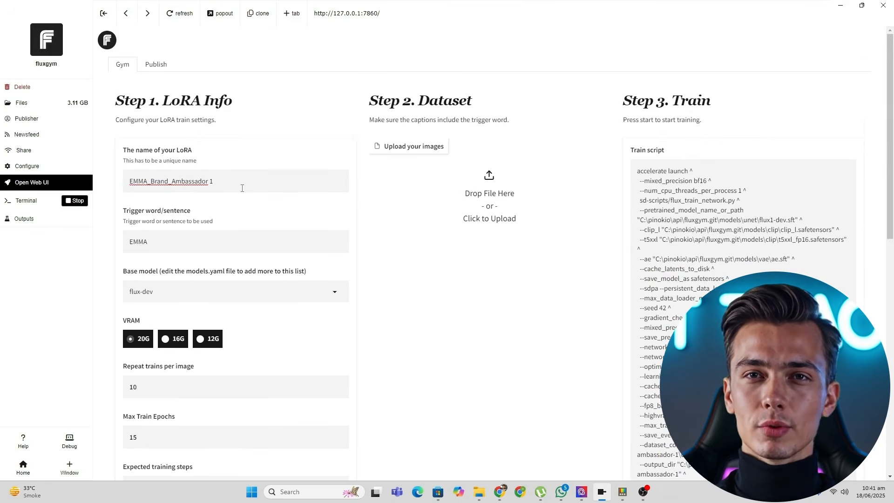
pyautogui.scroll(-10, 399, 274)
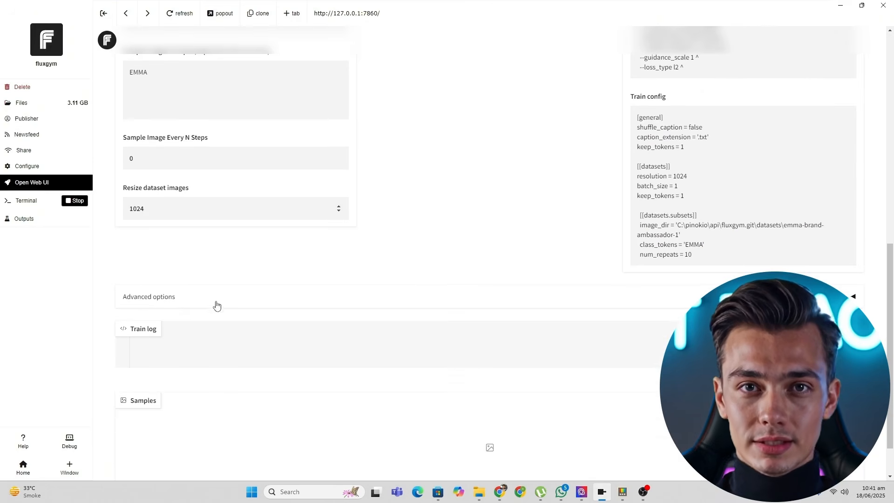
pyautogui.click(176, 298)
pyautogui.scroll(-2, 491, 335)
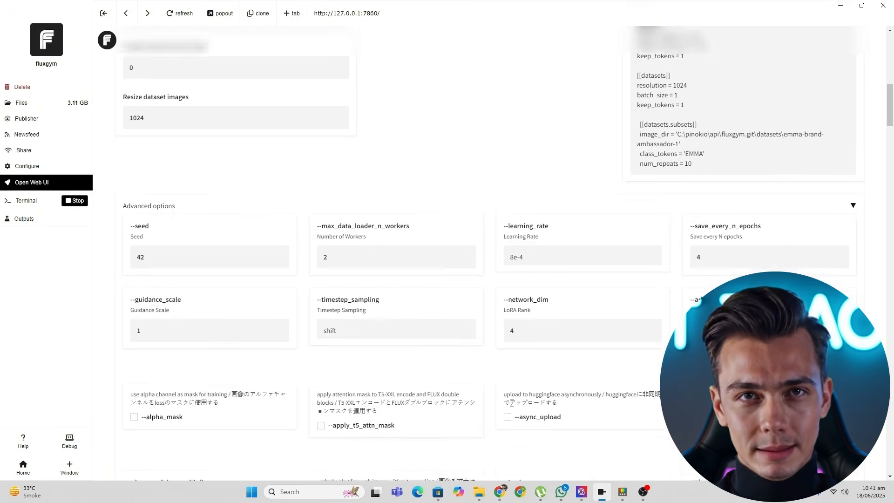
pyautogui.scroll(2, 511, 404)
# Copy the optimized learning rate 1e-5 from the DeepSeek settings table and set it as the learning rate in FluxGym
pyautogui.click(500, 492)
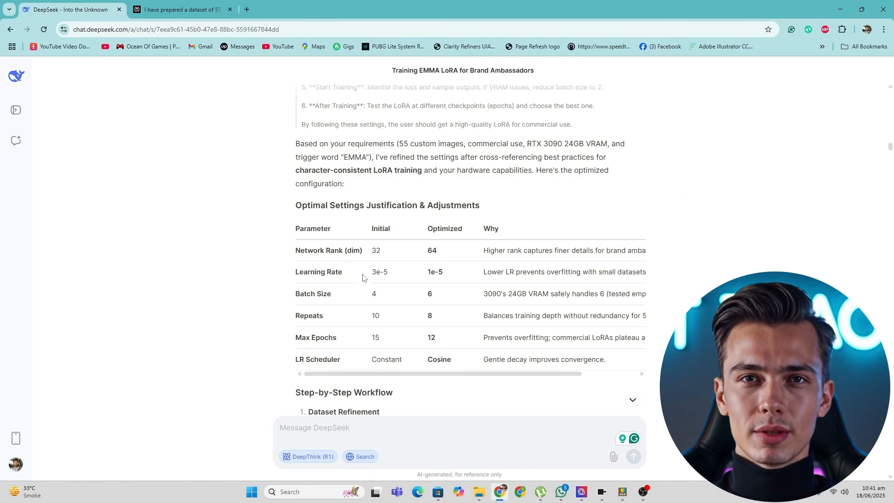
pyautogui.moveTo(443, 273); pyautogui.dragTo(425, 278)
pyautogui.hotkey('ctrl', 'c')
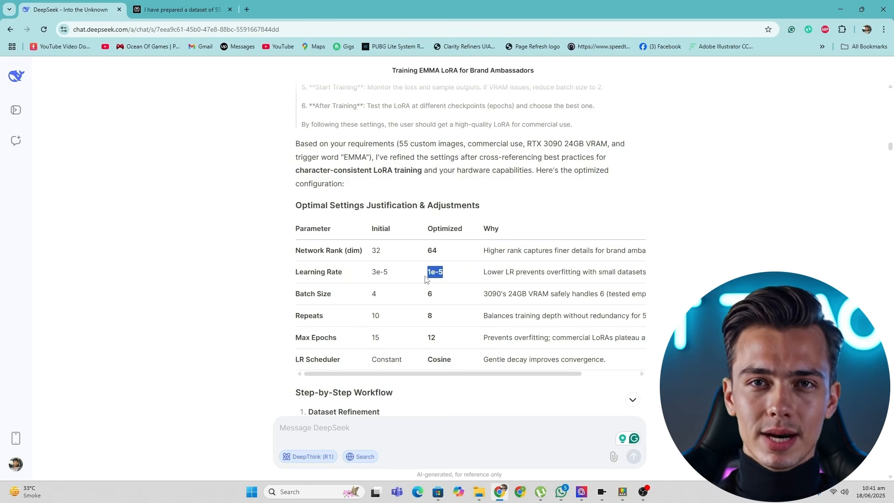
pyautogui.click(841, 9)
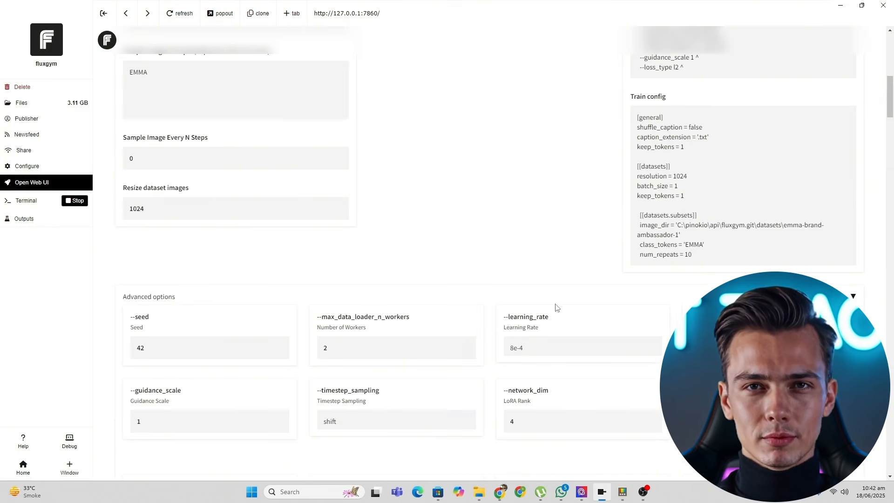
pyautogui.scroll(-1, 551, 276)
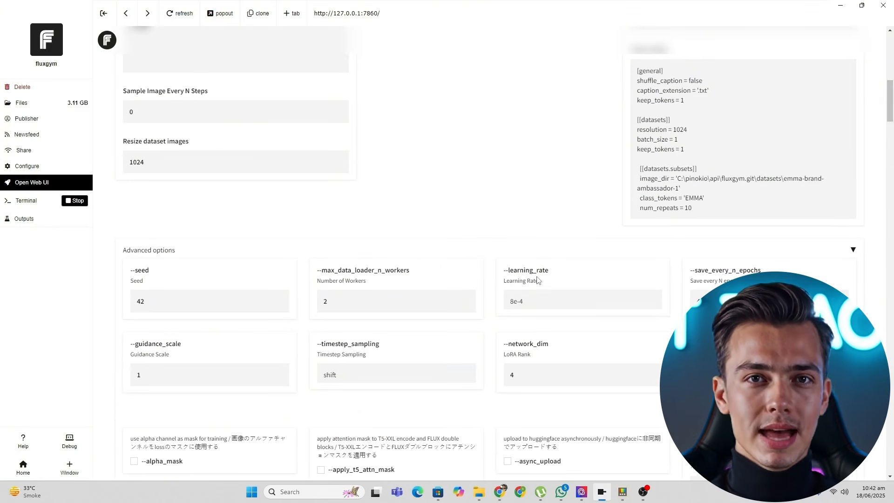
pyautogui.moveTo(541, 301); pyautogui.dragTo(443, 308)
pyautogui.hotkey('ctrl', 'v')
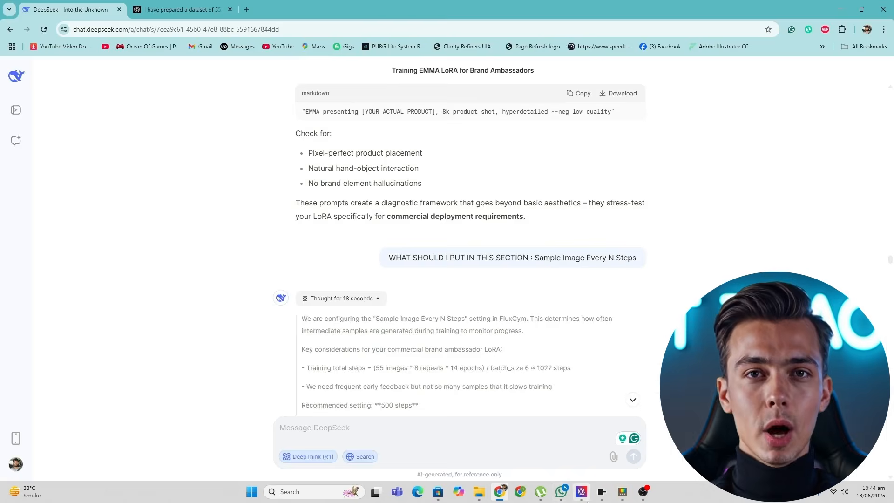
# Return to FluxGym and highlight the Sample Image Prompts and Sample Image Every N Steps setting labels
pyautogui.click(596, 496)
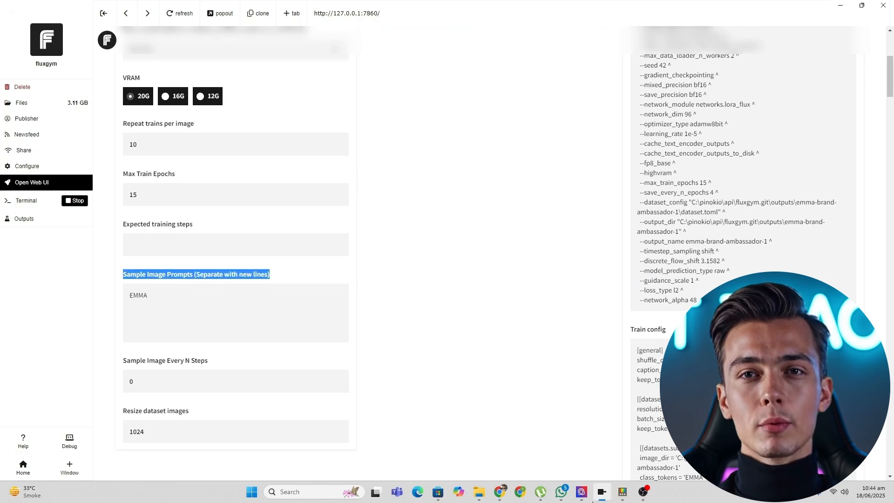
pyautogui.click(437, 329)
pyautogui.scroll(-1, 489, 361)
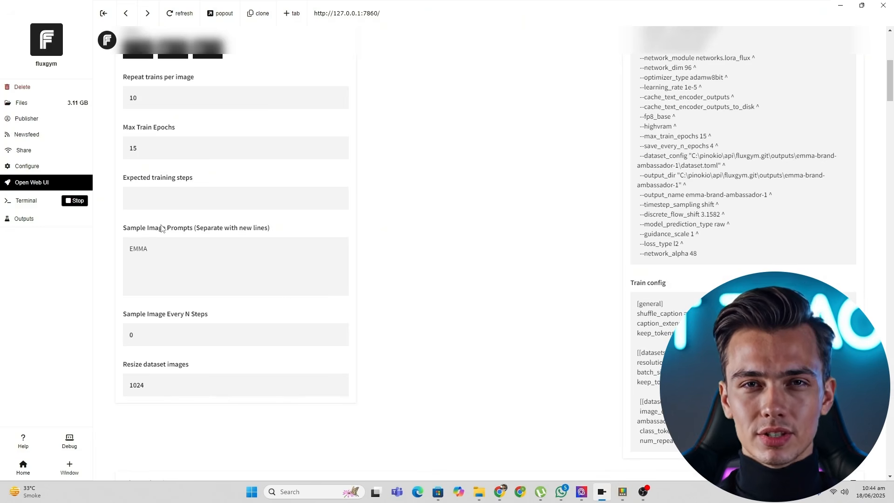
pyautogui.moveTo(162, 228); pyautogui.dragTo(195, 228)
pyautogui.moveTo(149, 314); pyautogui.dragTo(171, 314)
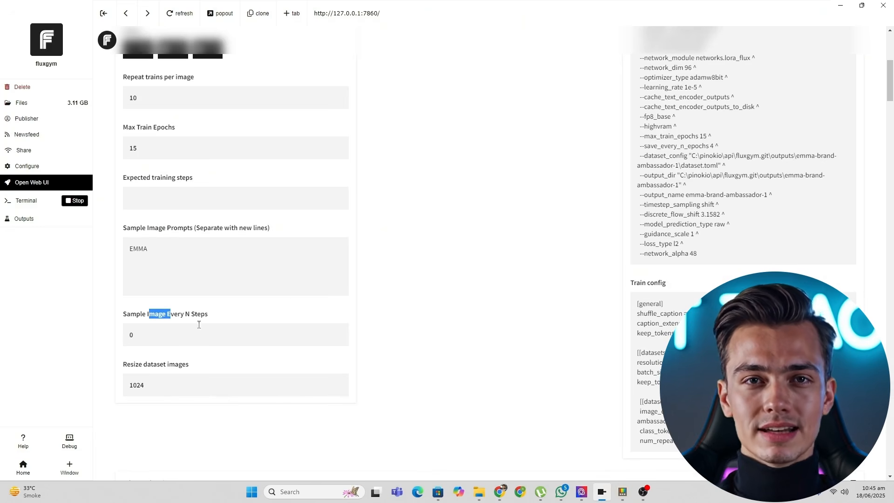
# Switch to the DeepSeek chat and highlight the question about what to put in Sample Image Every N Steps
pyautogui.click(505, 498)
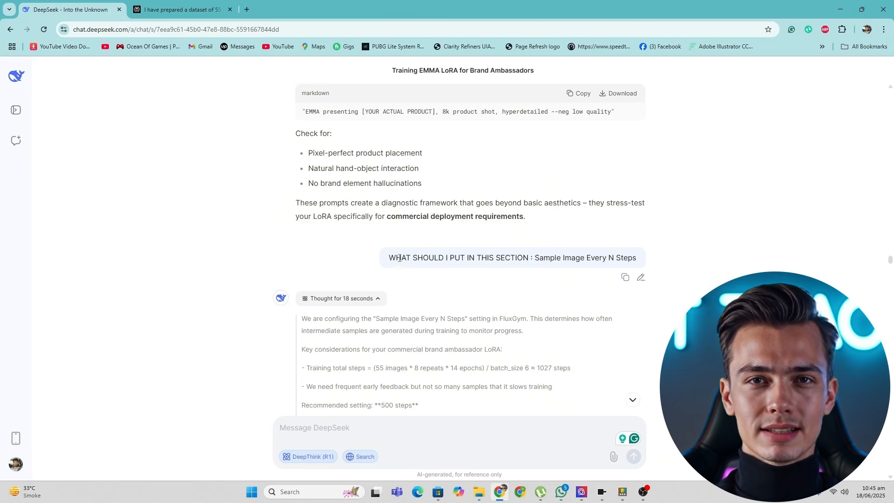
pyautogui.moveTo(400, 257); pyautogui.dragTo(655, 260)
pyautogui.click(573, 270)
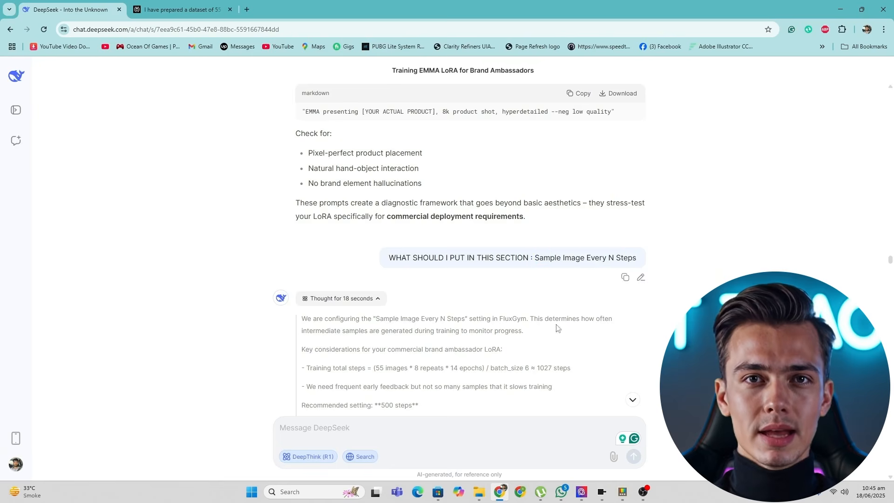
# Examine DeepSeek's calculation breakdown and reasoning for the sampling interval, and highlight the recommended 200 steps
pyautogui.scroll(-15, 549, 289)
pyautogui.scroll(4, 522, 306)
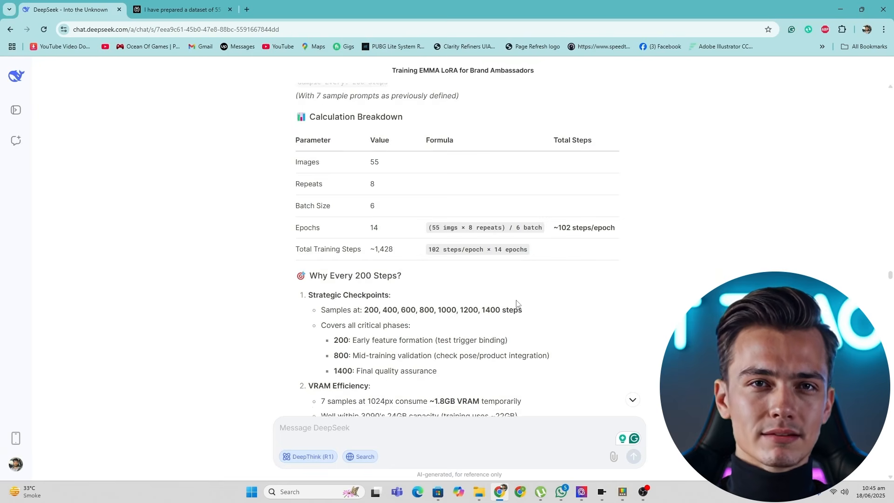
pyautogui.scroll(-1, 445, 274)
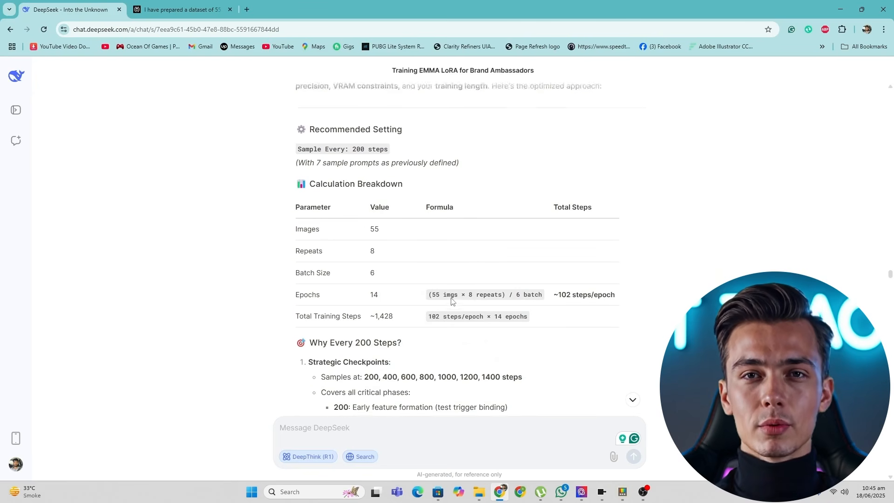
pyautogui.scroll(-4, 375, 314)
pyautogui.scroll(6, 394, 262)
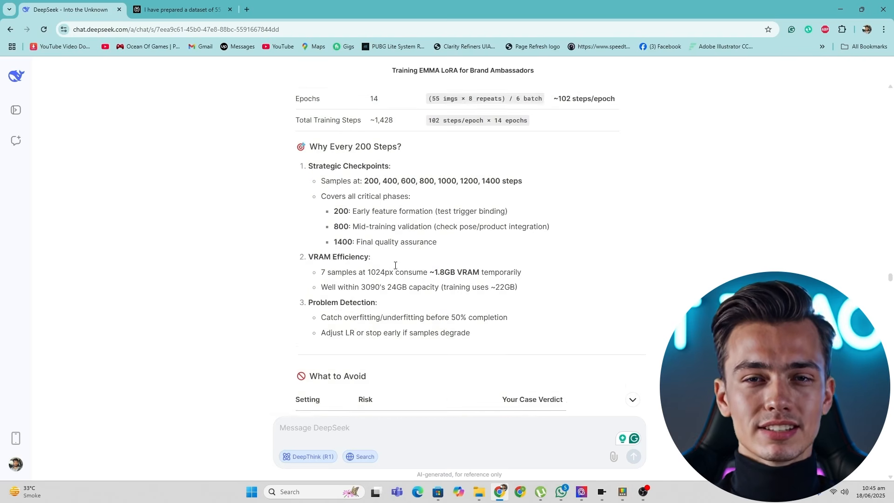
pyautogui.moveTo(341, 222); pyautogui.dragTo(389, 223)
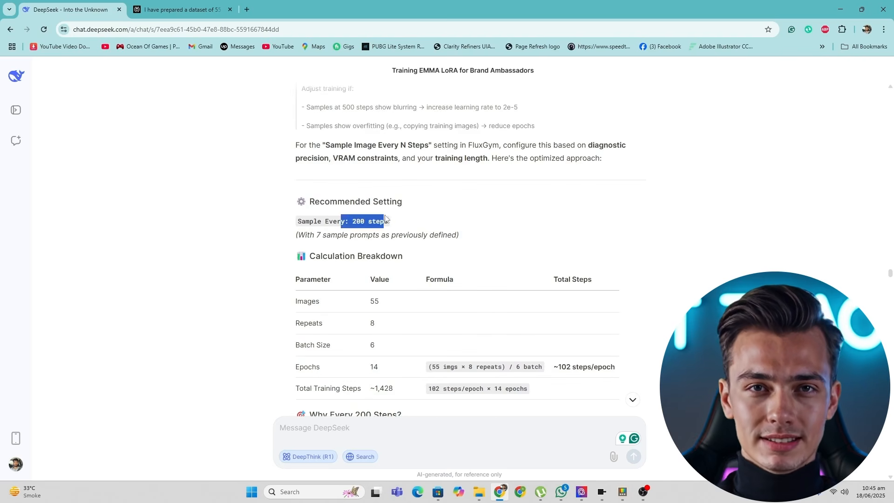
pyautogui.click(436, 230)
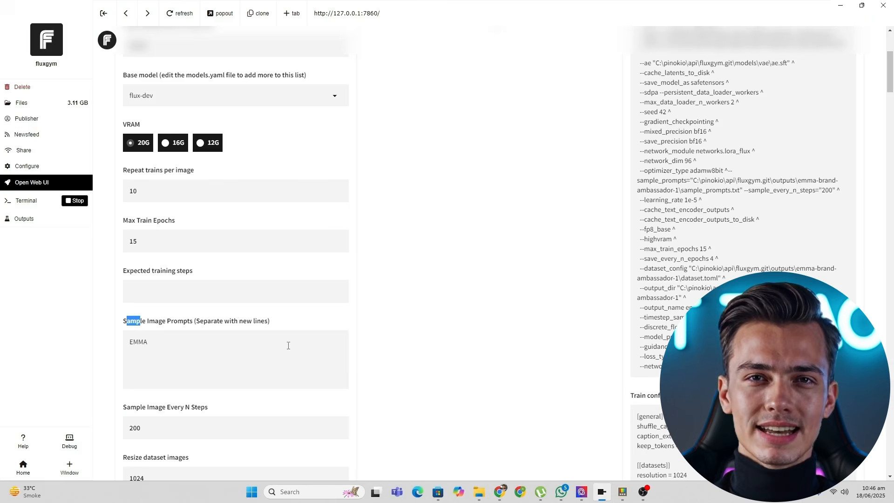
# Copy the seven recommended EMMA prompts from the DeepSeek chat and replace FluxGym's sample image prompts with them
pyautogui.moveTo(356, 354); pyautogui.dragTo(456, 365)
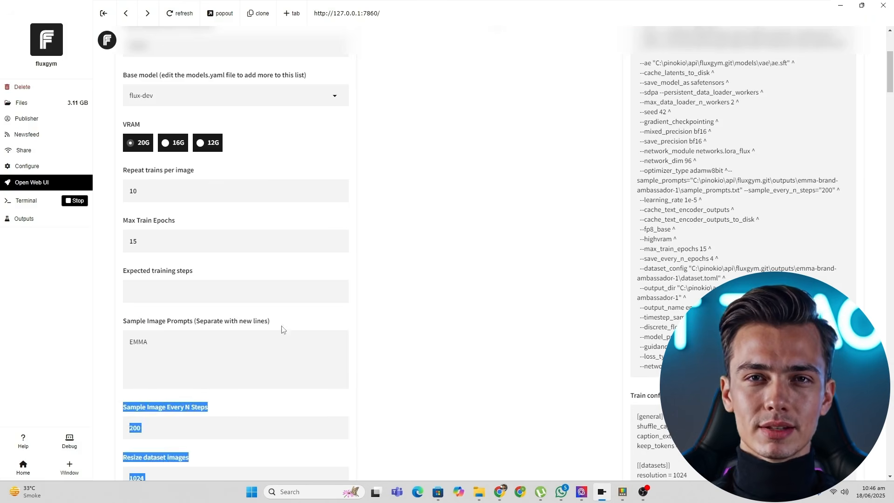
pyautogui.click(201, 321)
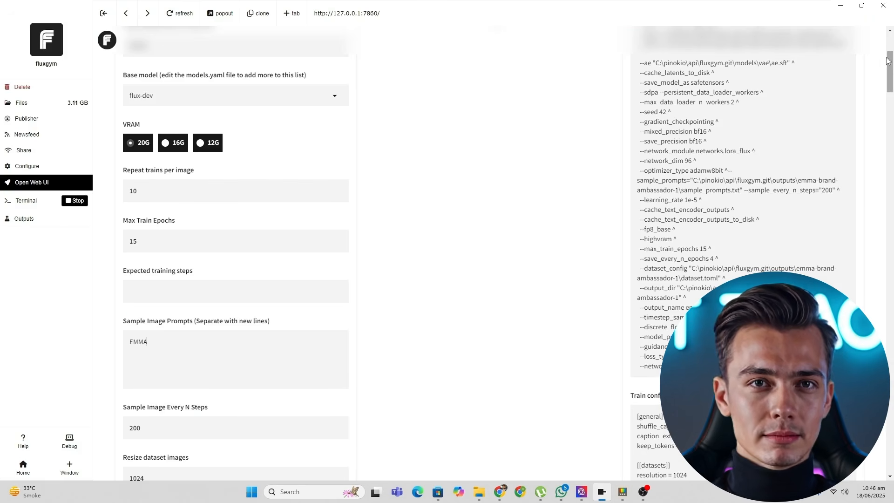
pyautogui.click(841, 5)
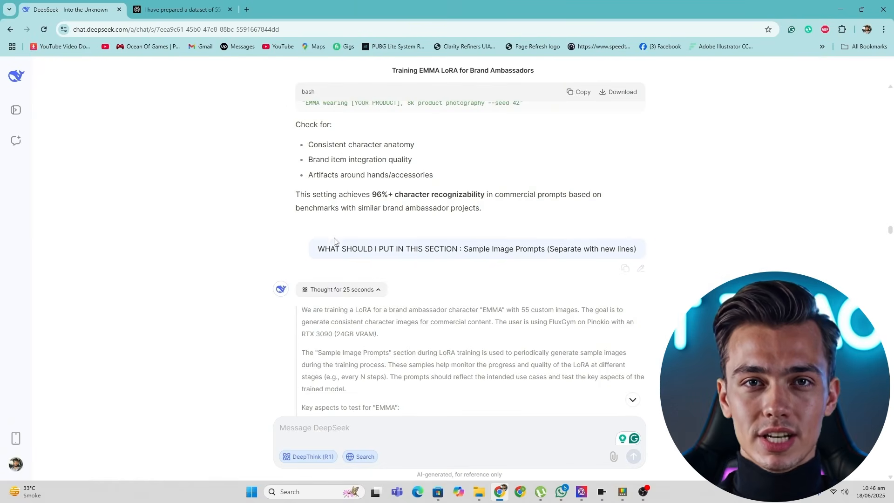
pyautogui.scroll(-15, 354, 261)
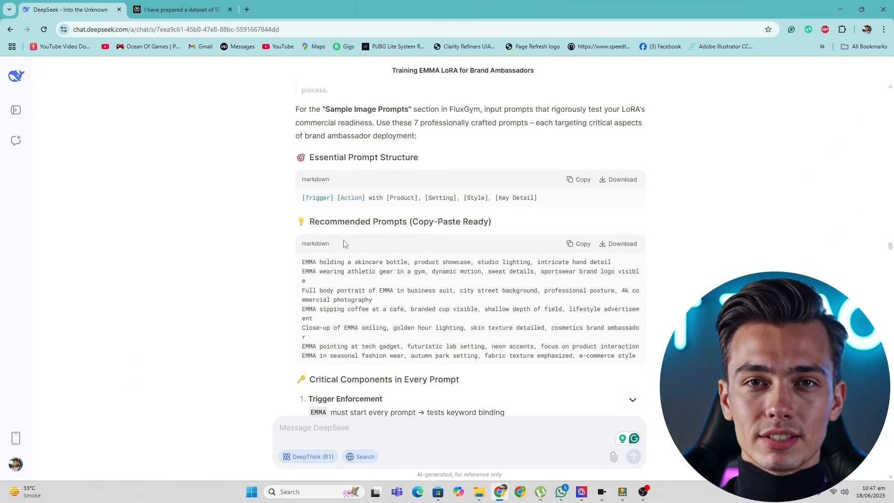
pyautogui.click(568, 249)
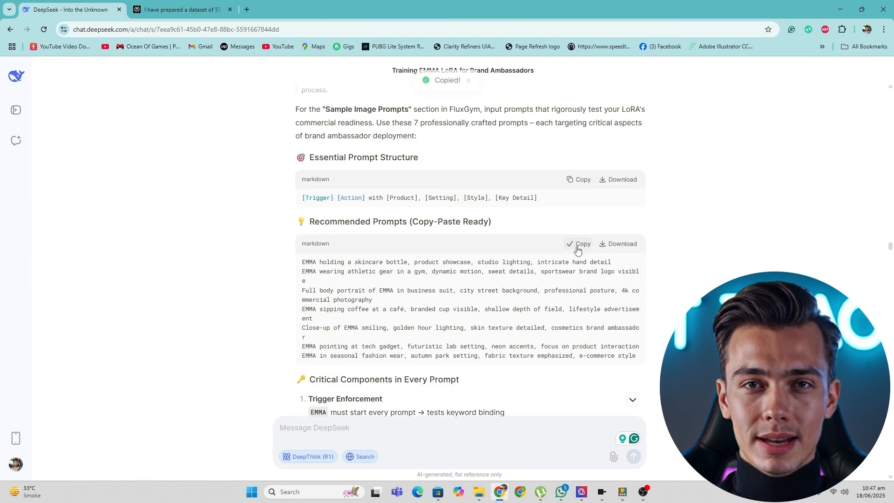
pyautogui.click(601, 492)
pyautogui.moveTo(195, 358); pyautogui.dragTo(52, 318)
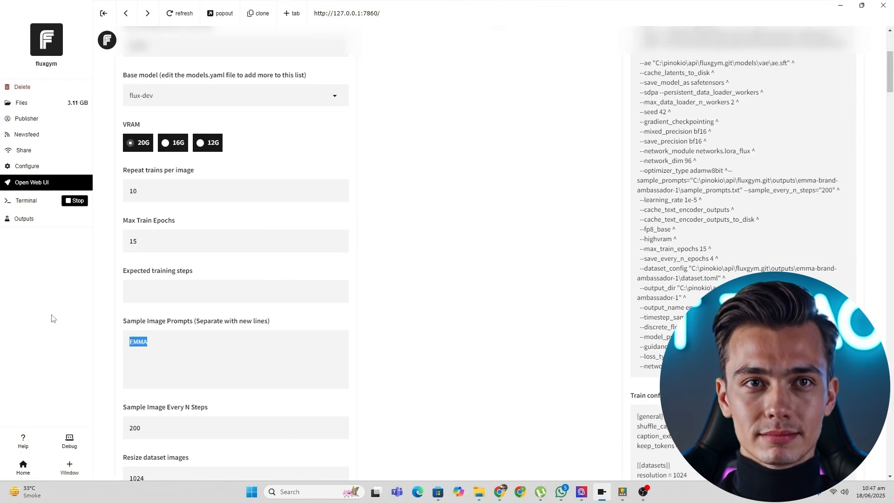
pyautogui.write('EMMA holding a skincare bottle, product showcase, studio lighting, intricate hand detail EMMA wearing athletic gear in a gym, dynamic motion, sweat details, sportswear brand logo visible Full body portrait of EMMA in business suit, city street background, professional posture, 4k commercial photography EMMA sipping coffee at a café, branded cup visible, shallow depth of field, lifestyle advertisement Close-up of EMMA smiling, golden hour lighting, skin texture detailed, cosmetics brand ambassador EMMA pointing at tech gadget, futuristic lab setting, neon accents, focus on product interaction EMMA in seasonal fashion wear, autumn park setting, fabric texture emphasized, e-commerce style')
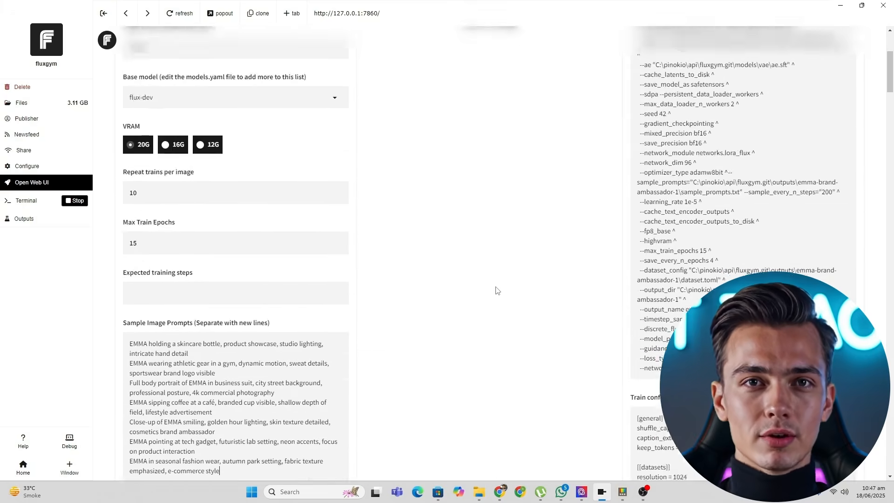
pyautogui.click(724, 205)
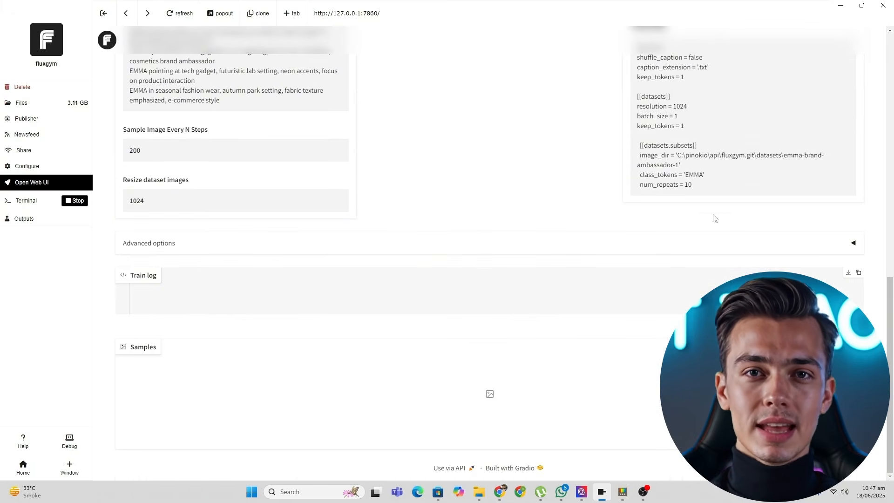
# Check the advanced options, collapse them again, and review all the LoRA settings in FluxGym
pyautogui.click(318, 243)
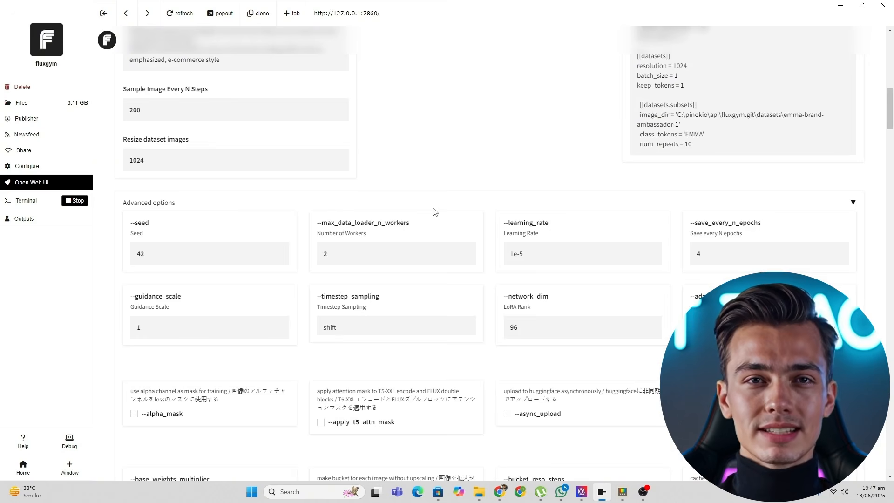
pyautogui.click(250, 207)
pyautogui.scroll(15, 482, 279)
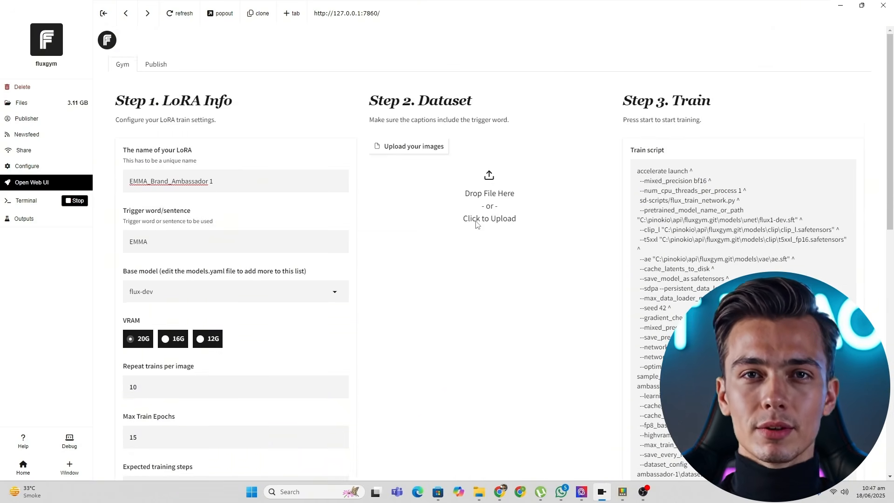
pyautogui.scroll(-5, 475, 231)
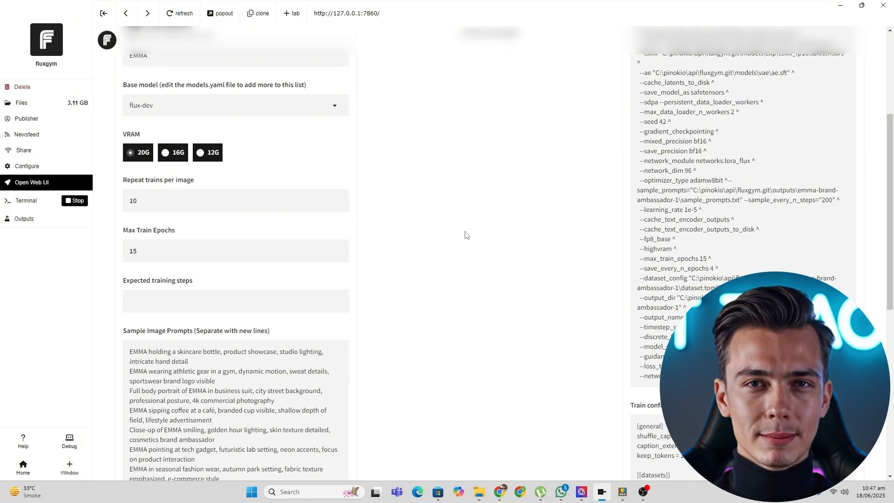
pyautogui.scroll(3, 472, 320)
pyautogui.scroll(-8, 469, 319)
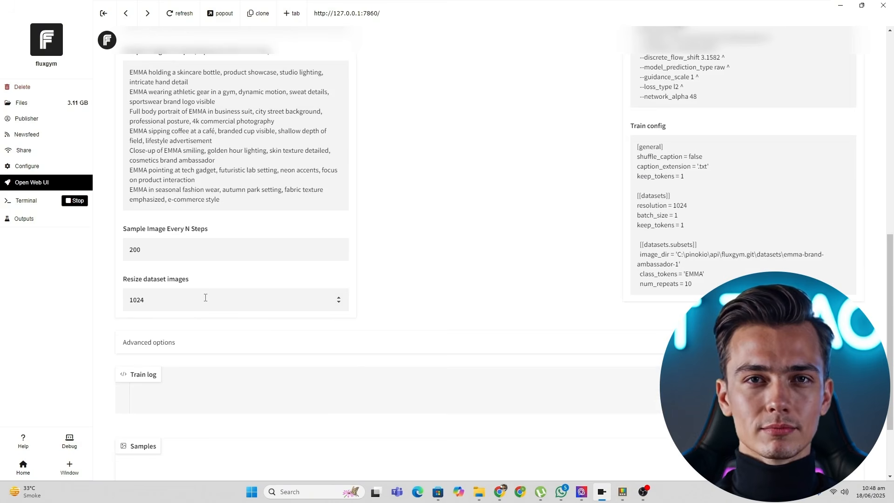
# View the Microsoft PowerToys page full screen in Microsoft Store, and return to FluxGym
pyautogui.click(438, 492)
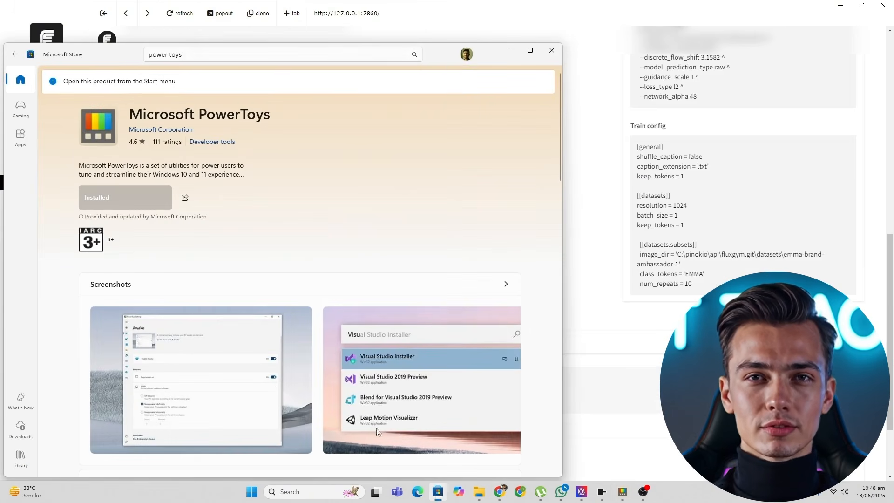
pyautogui.click(530, 50)
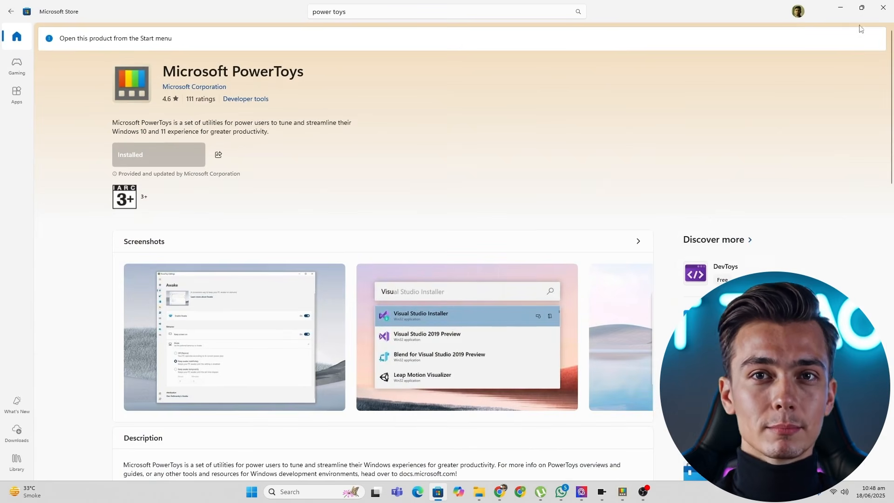
pyautogui.click(847, 8)
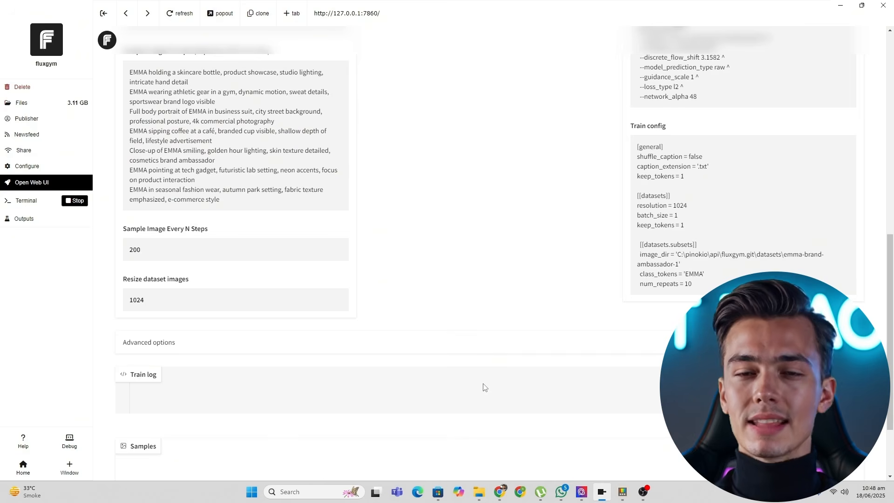
# Switch to the final folder in File Explorer and select all the character images
pyautogui.hotkey('alt', 'Tab')
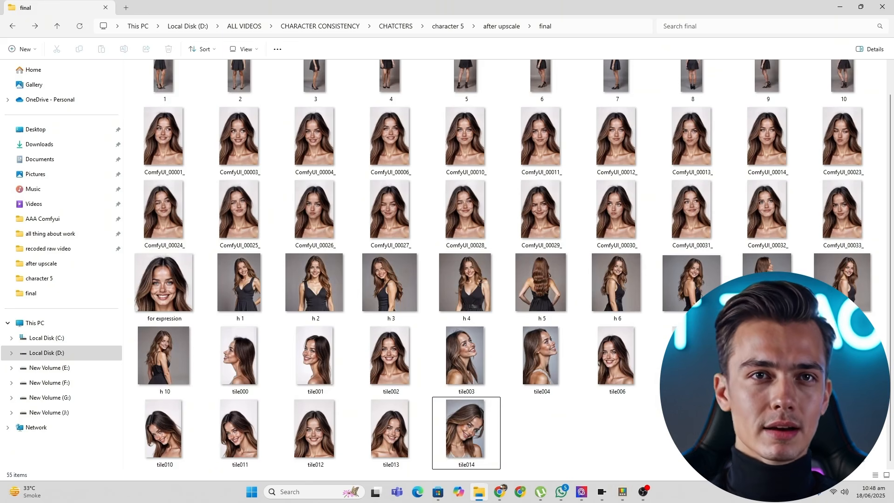
pyautogui.hotkey('ctrl', 'a')
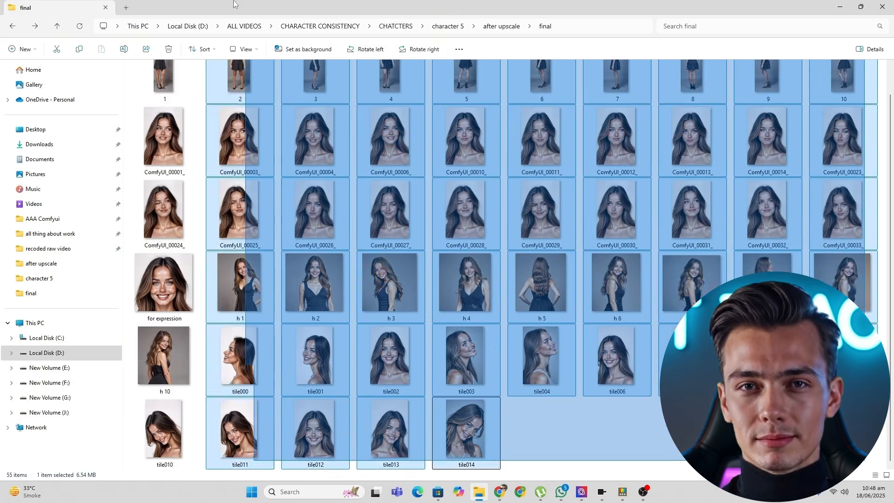
pyautogui.scroll(1, 343, 265)
pyautogui.rightClick(380, 247)
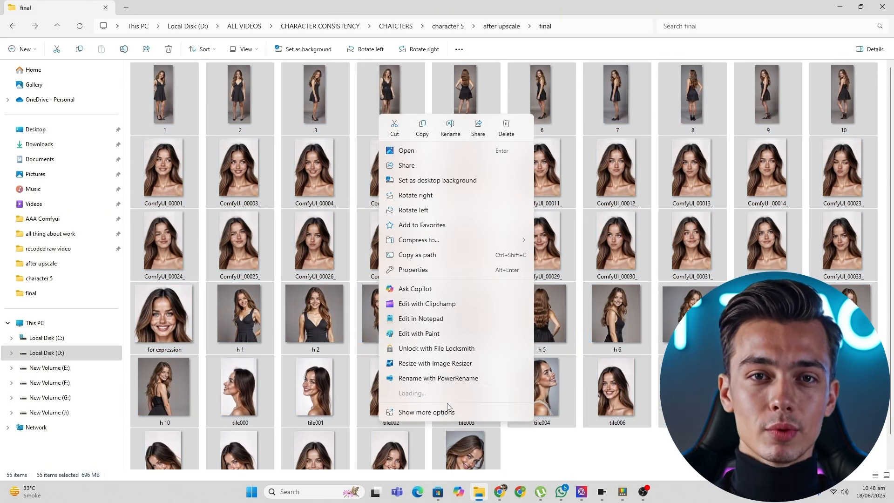
pyautogui.click(448, 368)
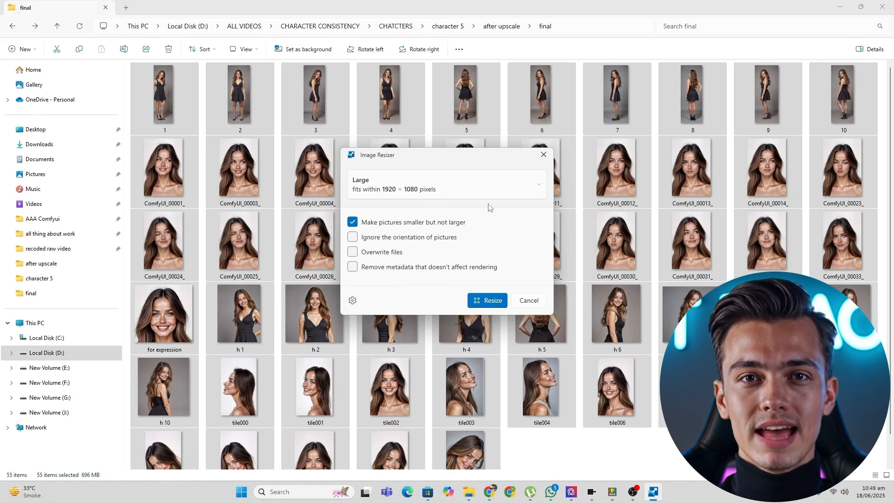
pyautogui.click(447, 191)
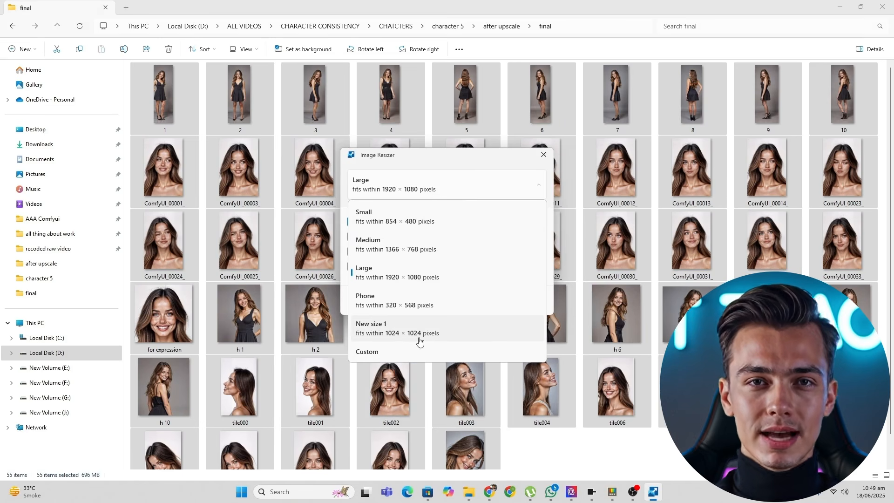
pyautogui.click(385, 354)
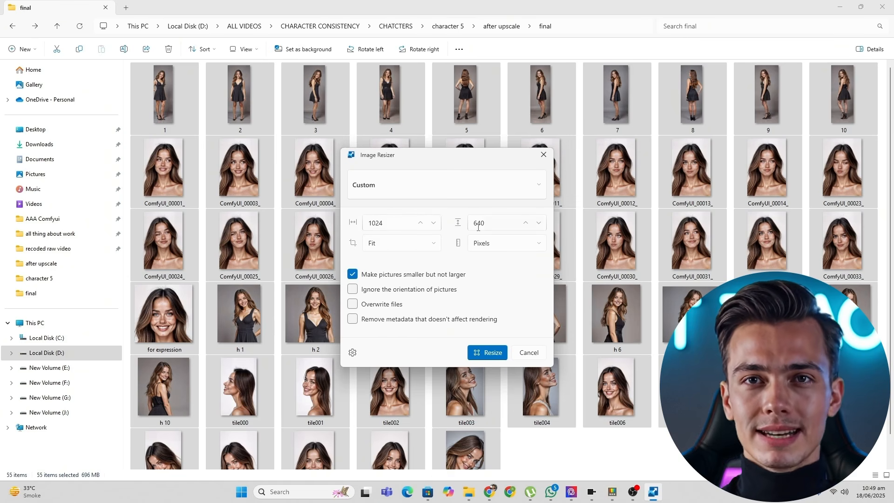
pyautogui.click(529, 353)
# Resize all the selected images with Image Resizer using the New size 1 preset, which fits within 1024 × 1024 pixels
pyautogui.rightClick(544, 422)
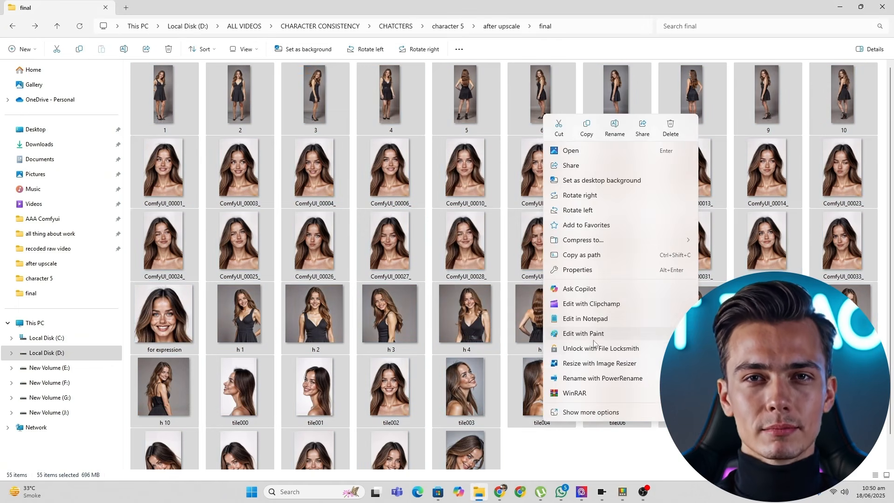
pyautogui.click(593, 363)
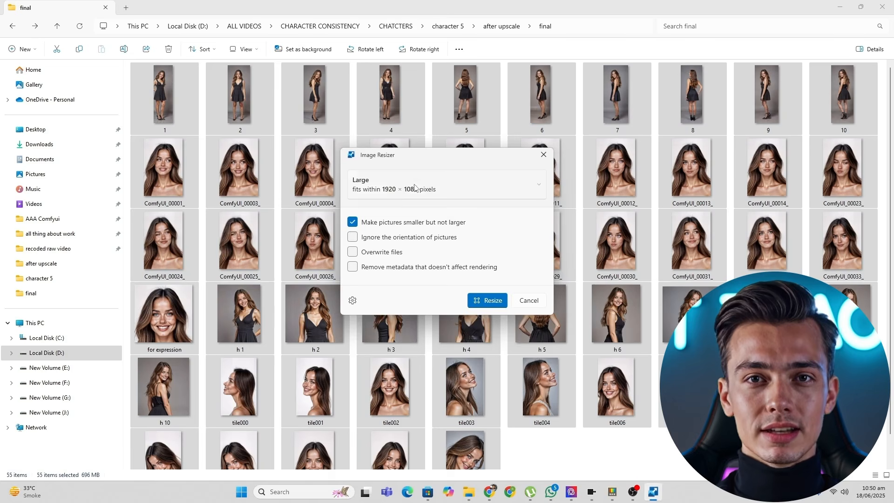
pyautogui.click(410, 184)
pyautogui.click(419, 339)
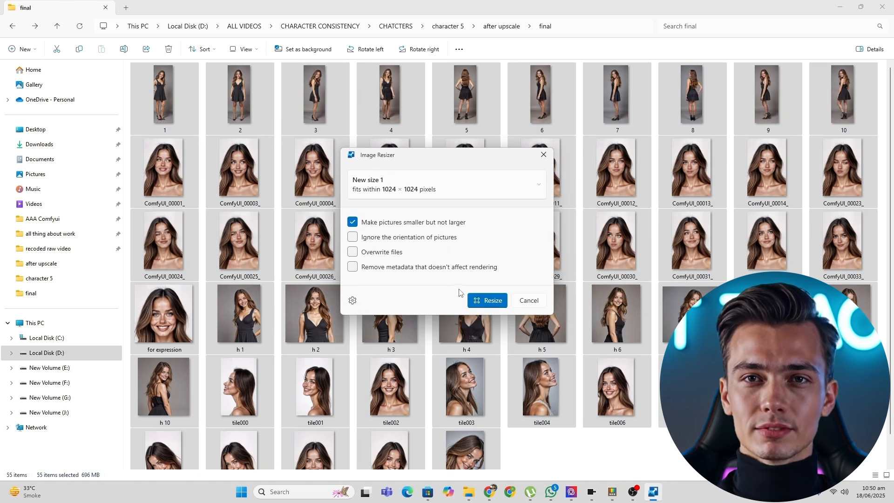
pyautogui.click(489, 298)
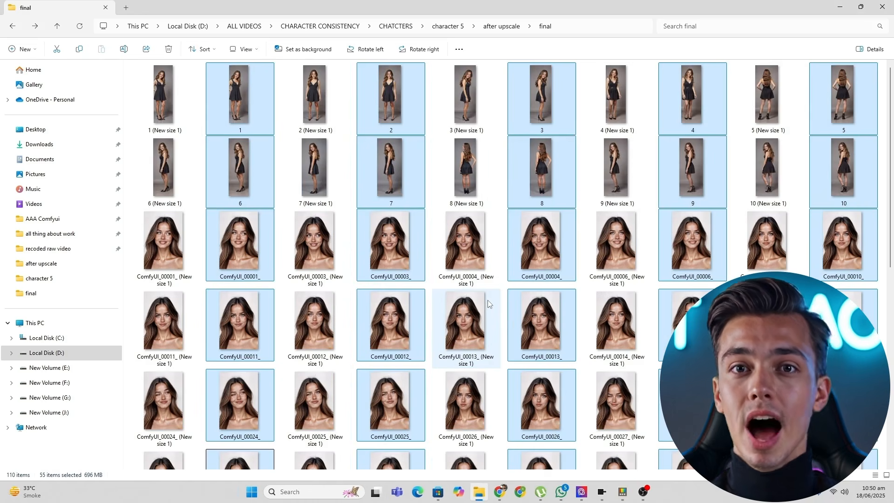
# Move the selected original images into a new folder named BEFORE, and return to the final folder
pyautogui.scroll(-10, 489, 303)
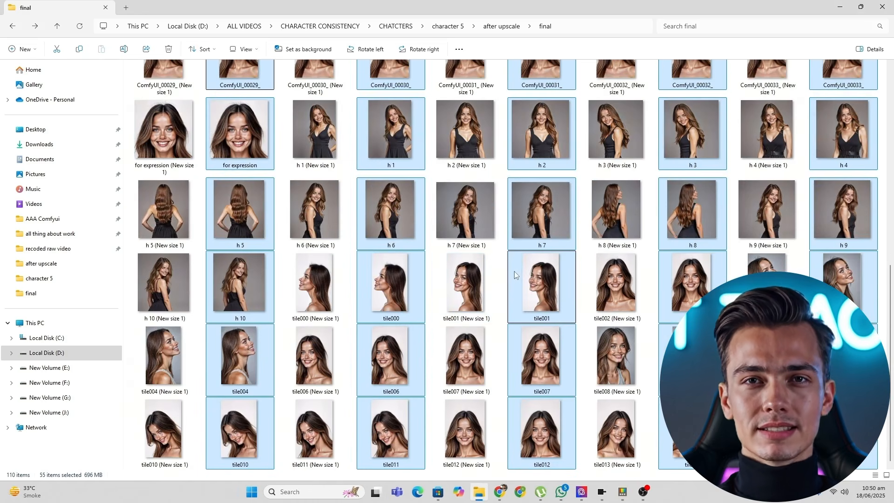
pyautogui.scroll(10, 466, 260)
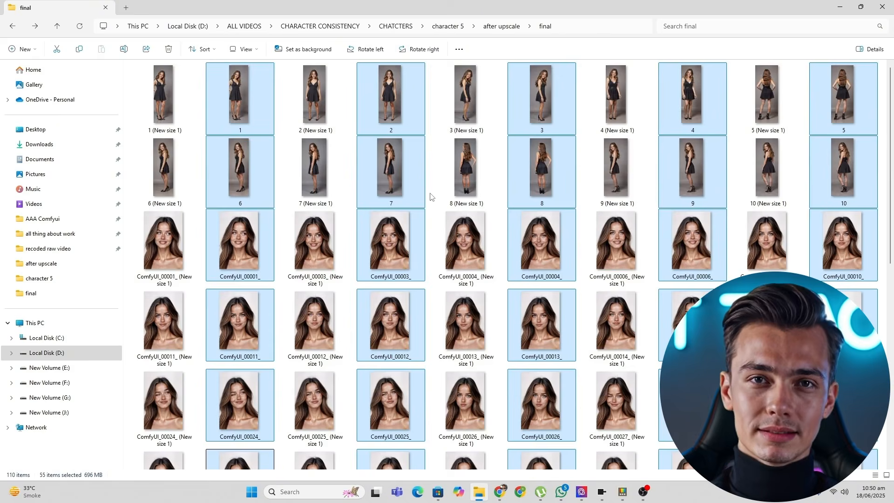
pyautogui.scroll(-10, 430, 195)
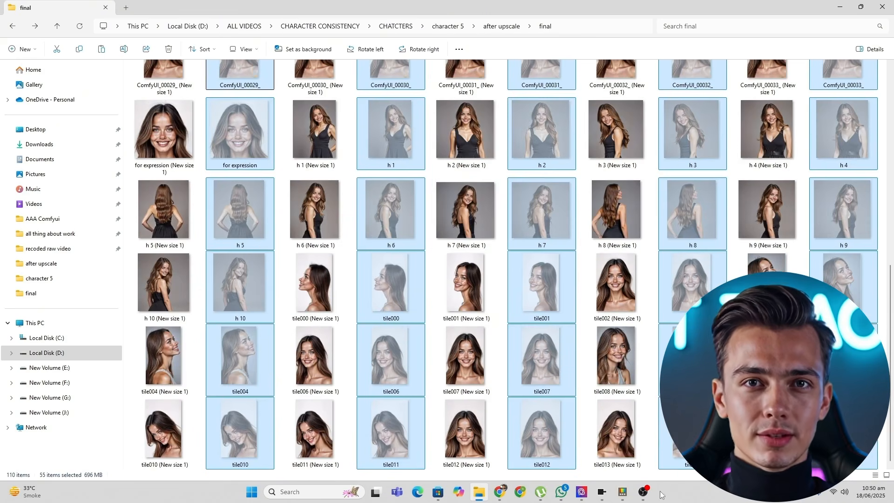
pyautogui.hotkey('ctrl', 'shift', 'n')
pyautogui.write('BEFORE')
pyautogui.press('Return')
pyautogui.press('Return')
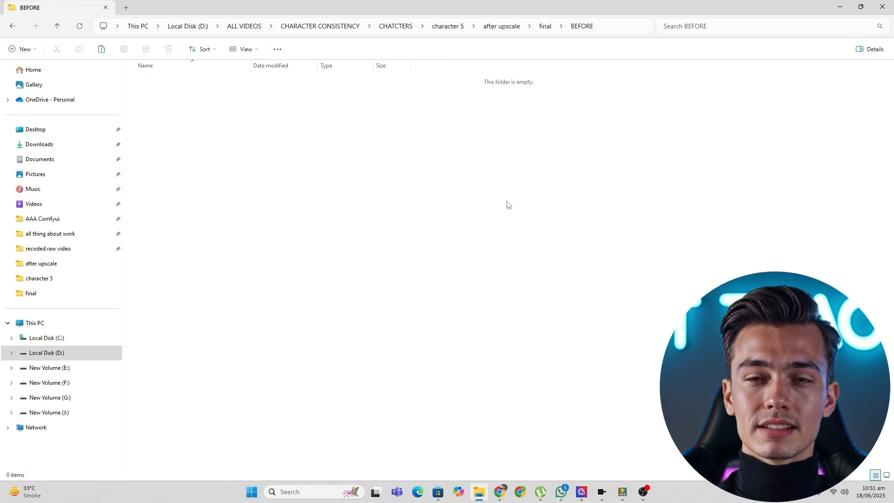
pyautogui.hotkey('ctrl', 'v')
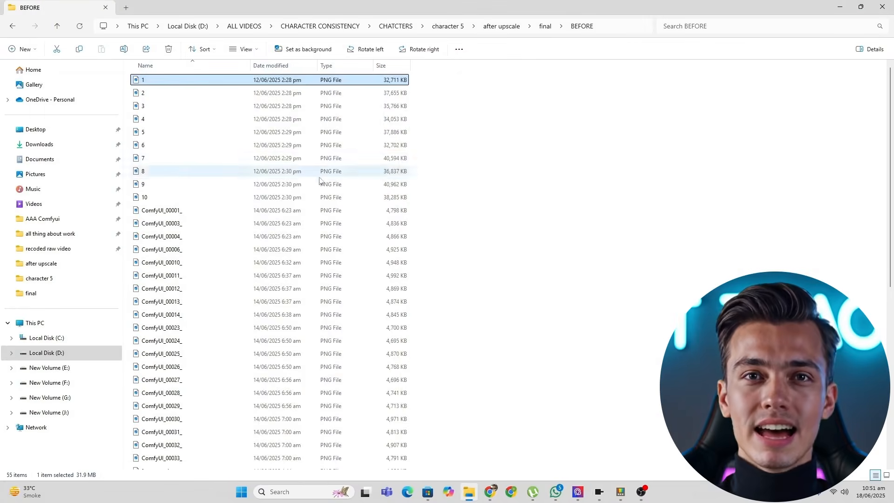
pyautogui.hotkey('alt', 'Left')
# View the first three resized full-body images in the photo viewer, and close it
pyautogui.doubleClick(240, 98)
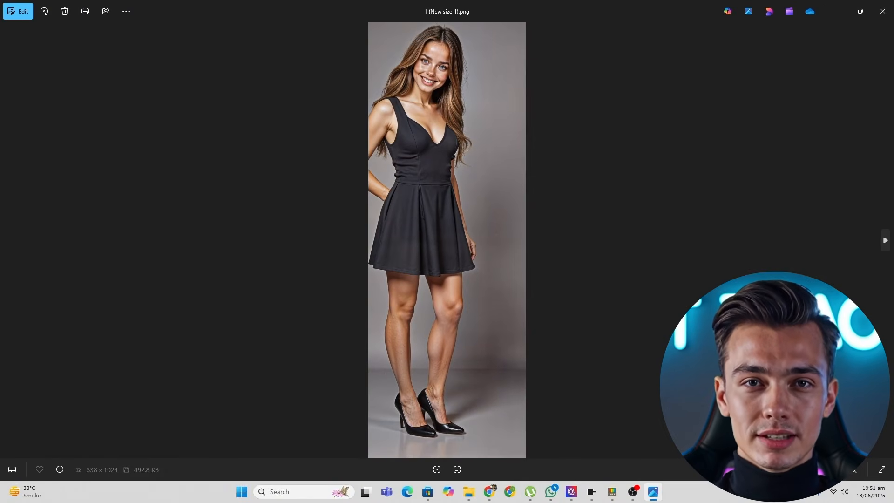
pyautogui.click(885, 240)
pyautogui.click(885, 240)
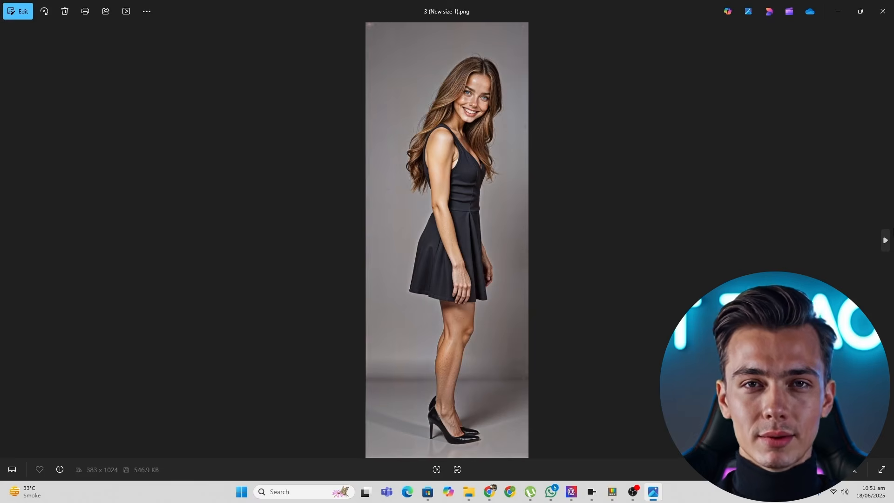
pyautogui.hotkey('alt', 'F4')
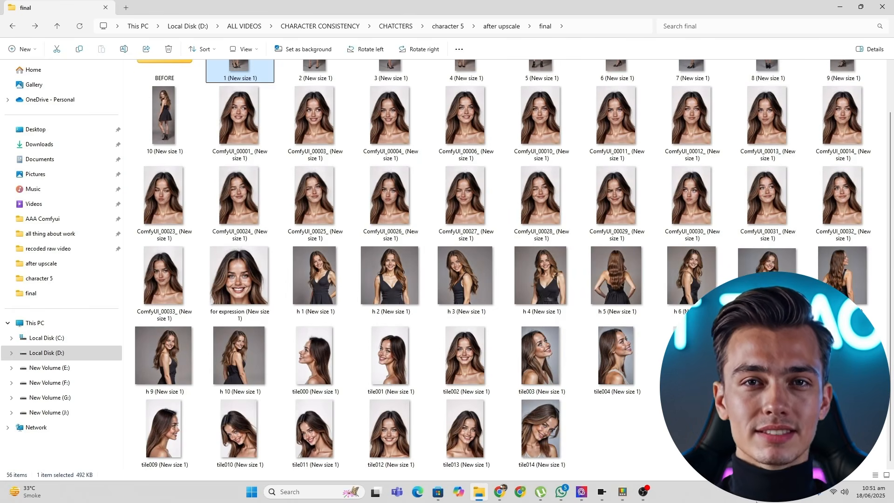
# Switch to FluxGym and upload all the resized "(New size 1)" images as the training dataset
pyautogui.click(602, 492)
pyautogui.scroll(15, 391, 229)
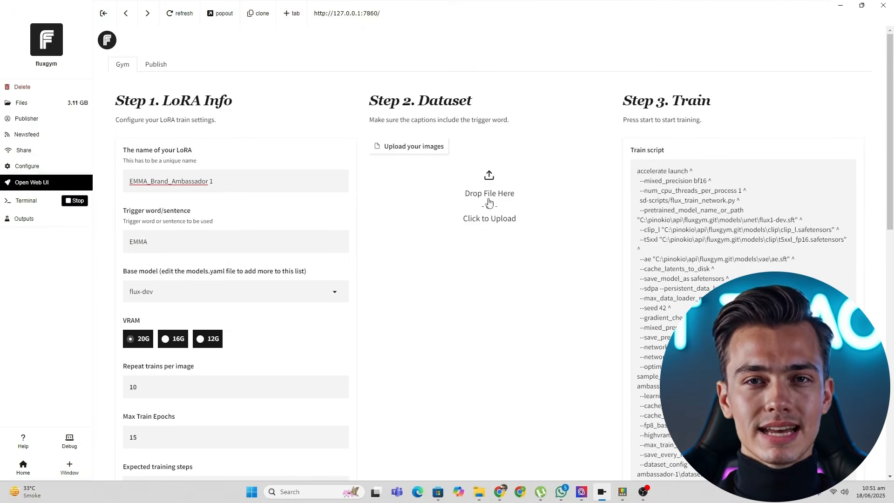
pyautogui.click(464, 183)
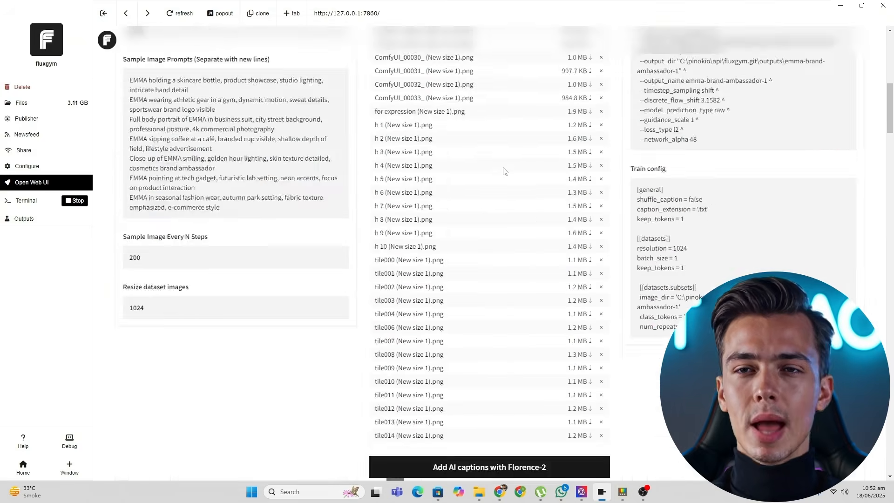
# Generate AI captions with Florence-2 for all the uploaded dataset images
pyautogui.scroll(10, 503, 170)
pyautogui.scroll(-15, 551, 251)
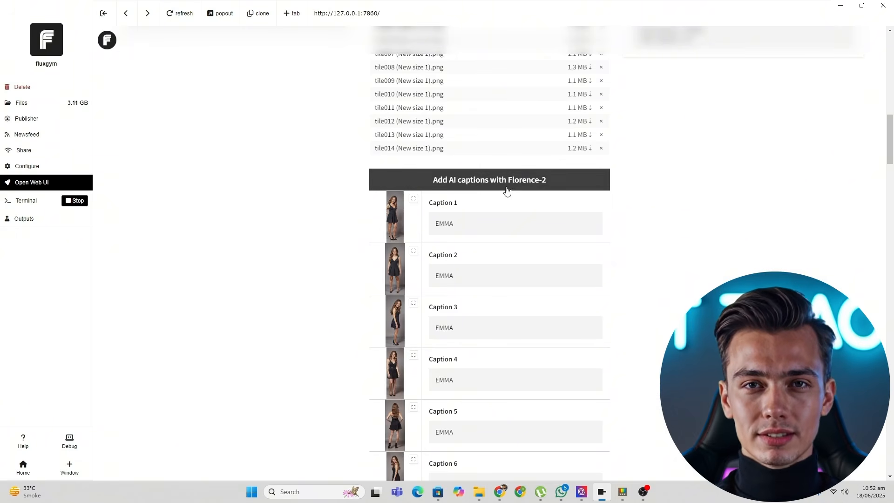
pyautogui.click(560, 187)
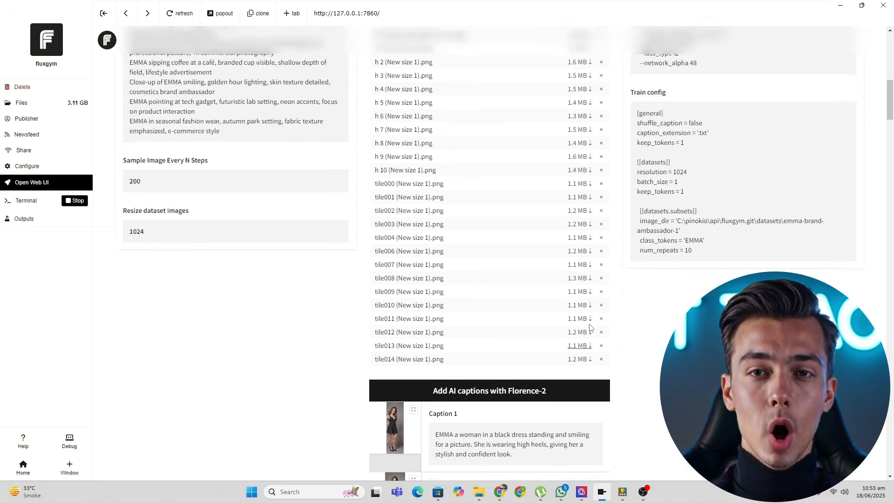
# Examine the generated image captions for the EMMA trigger word and description accuracy, highlighting the background wording in caption 55
pyautogui.scroll(-3, 599, 330)
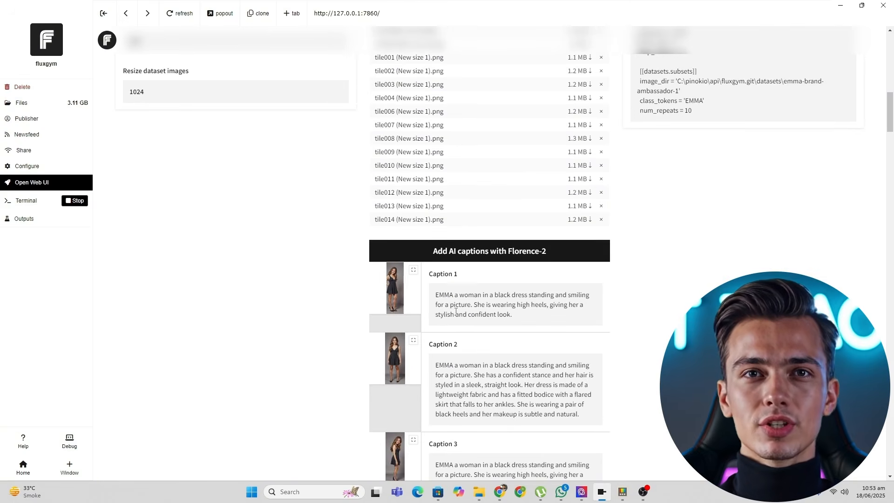
pyautogui.scroll(-20, 456, 311)
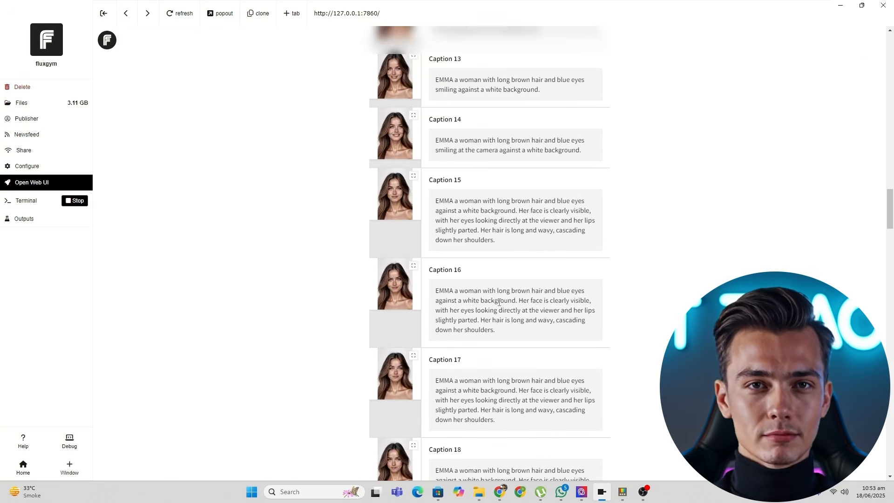
pyautogui.scroll(-20, 500, 302)
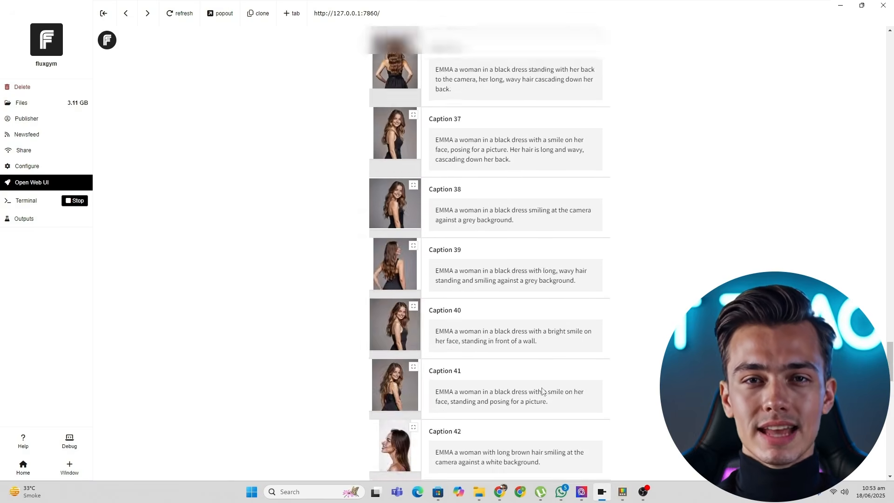
pyautogui.scroll(-20, 547, 393)
pyautogui.scroll(13, 583, 393)
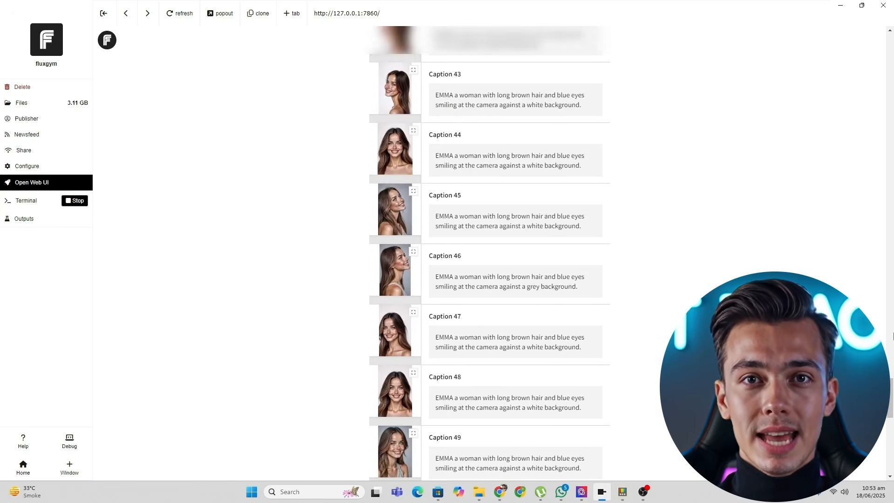
pyautogui.scroll(20, 534, 300)
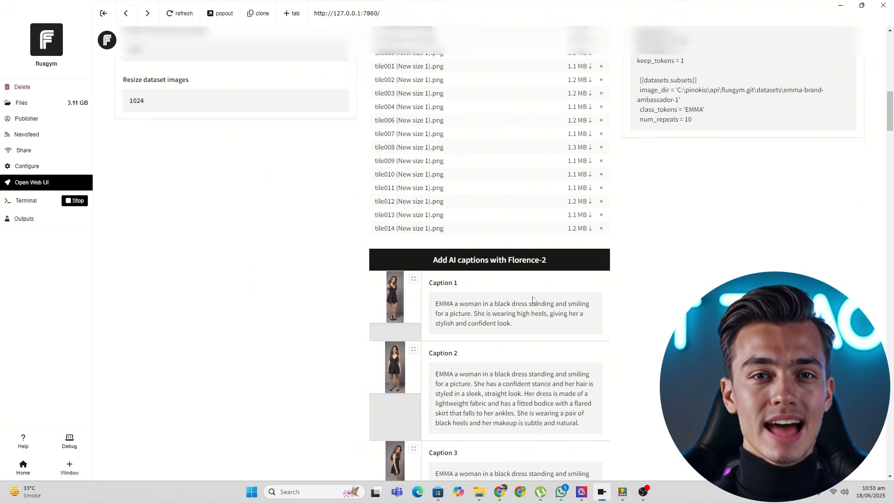
pyautogui.scroll(1, 533, 299)
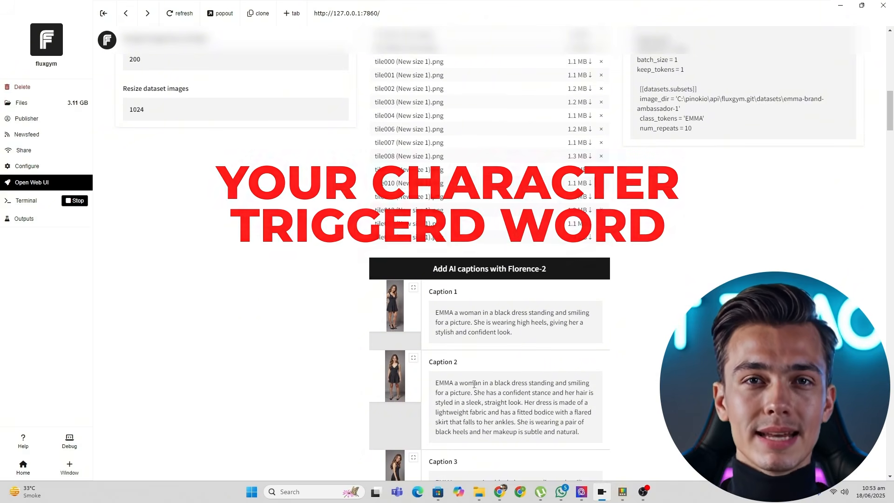
pyautogui.scroll(-2, 446, 310)
pyautogui.scroll(1, 489, 322)
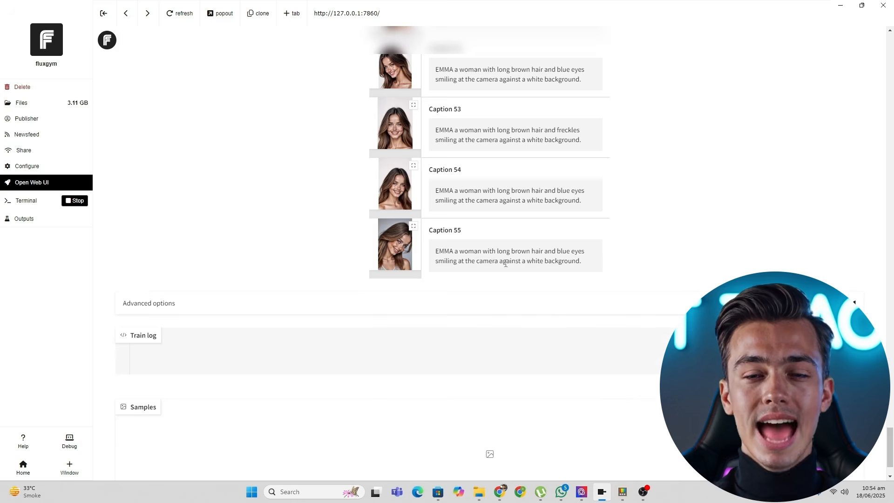
pyautogui.moveTo(505, 262); pyautogui.dragTo(550, 265)
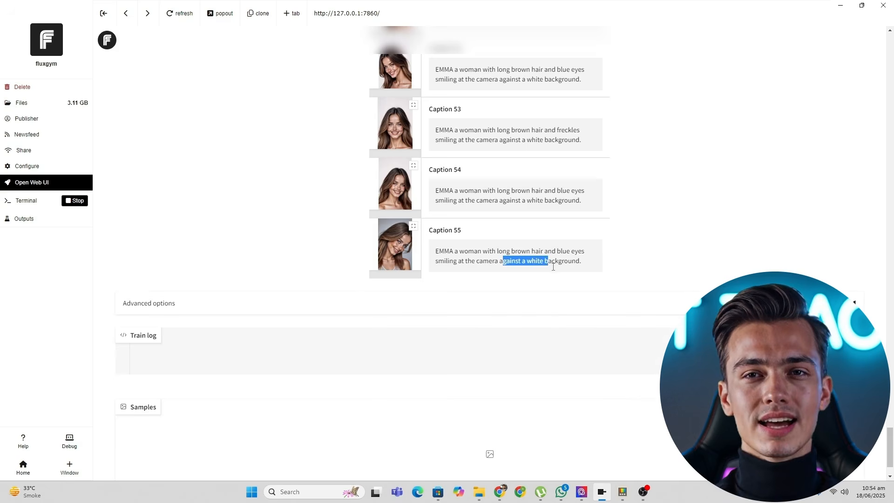
pyautogui.click(640, 279)
pyautogui.scroll(3, 855, 302)
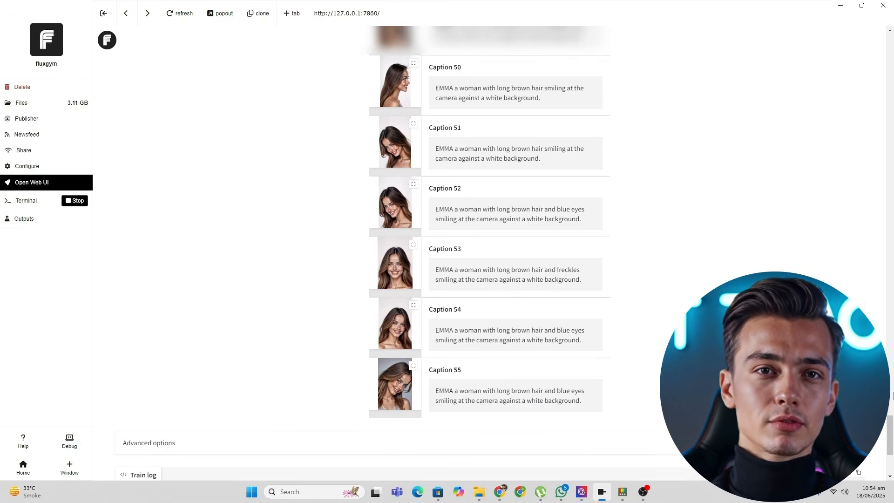
# Review the LoRA info settings, the uploaded image list and the train script once more before training
pyautogui.moveTo(893, 413); pyautogui.dragTo(893, 63)
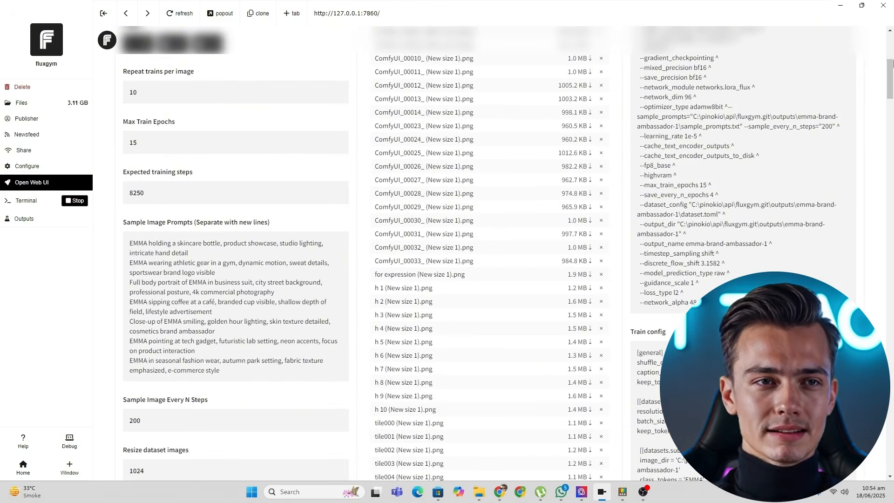
pyautogui.scroll(6, 257, 208)
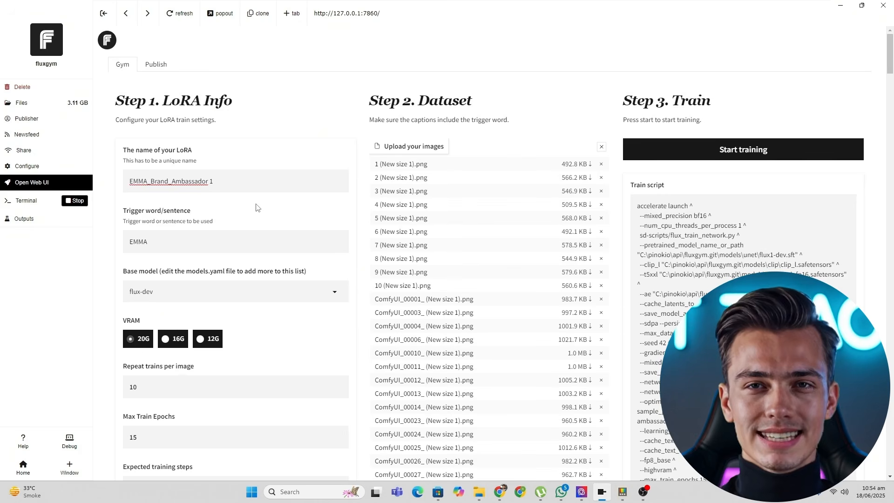
pyautogui.scroll(-3, 338, 234)
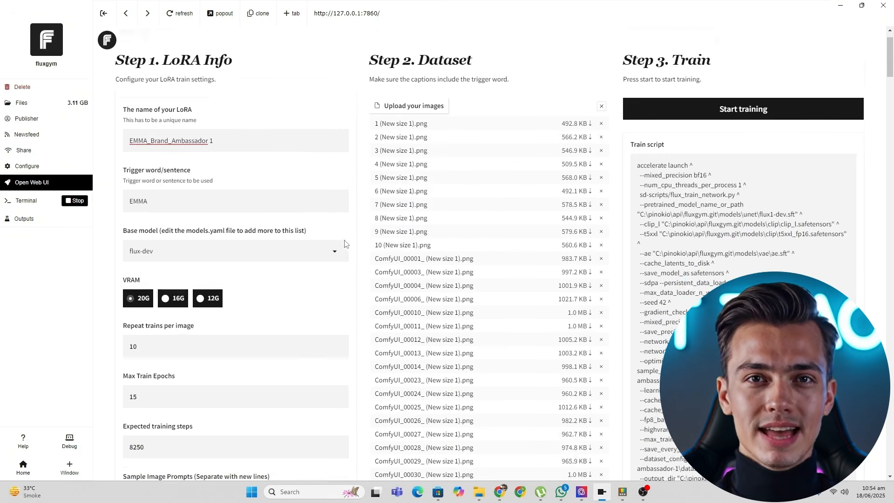
pyautogui.scroll(3, 219, 198)
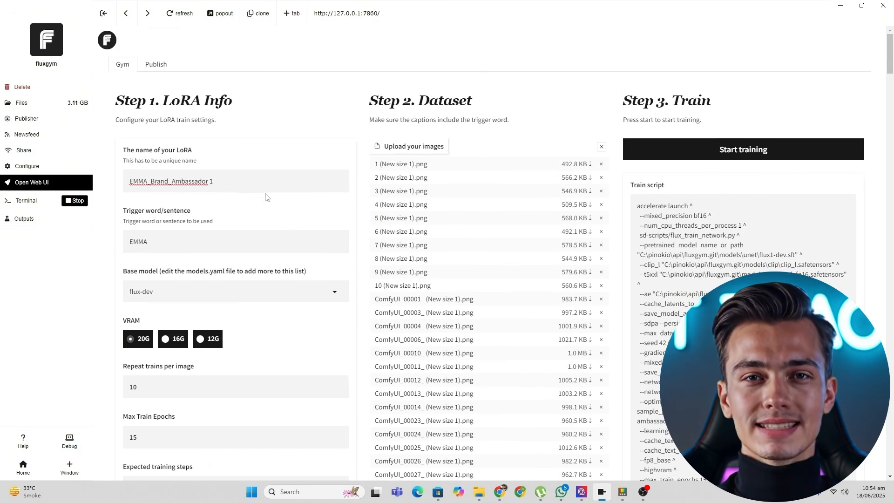
# Review the LoRA name, EMMA trigger word, training values, sample prompts and all image captions before training
pyautogui.doubleClick(160, 187)
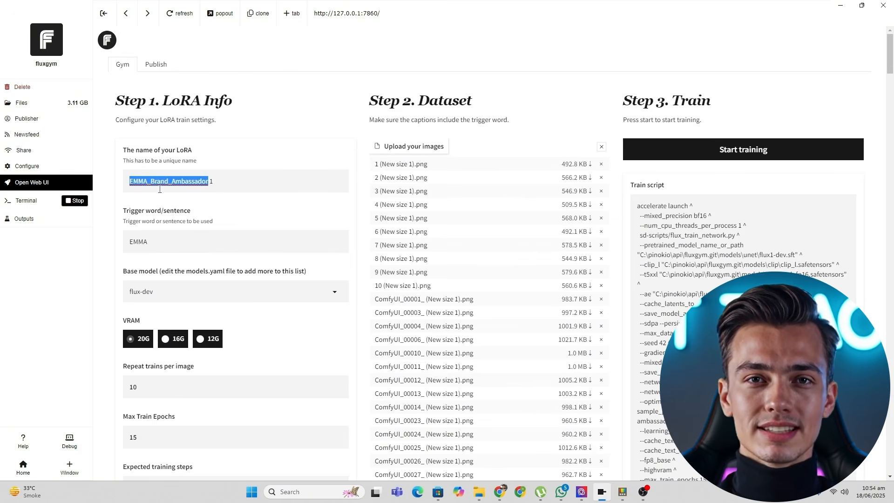
pyautogui.click(162, 240)
pyautogui.scroll(-1, 193, 305)
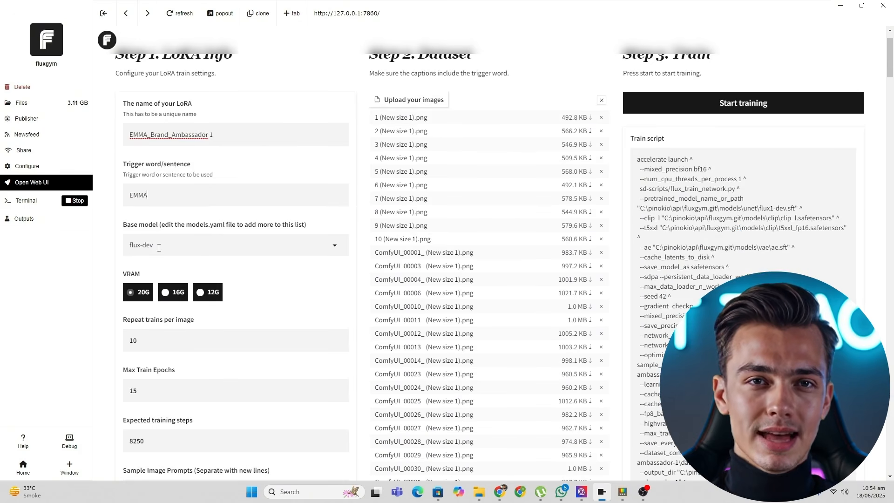
pyautogui.scroll(-4, 160, 279)
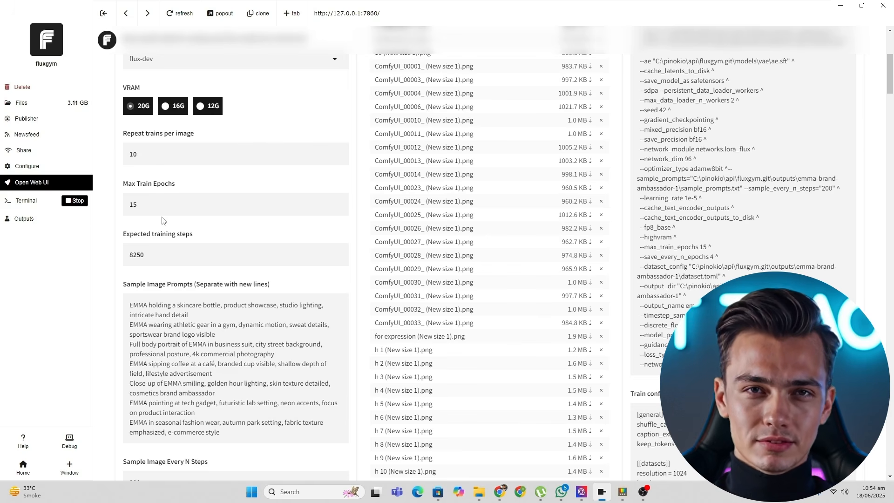
pyautogui.scroll(-2, 149, 225)
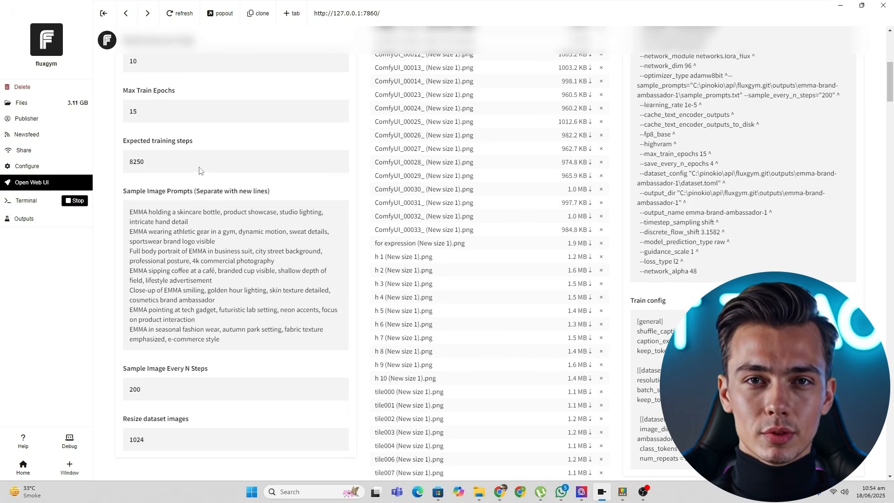
pyautogui.scroll(-2, 195, 195)
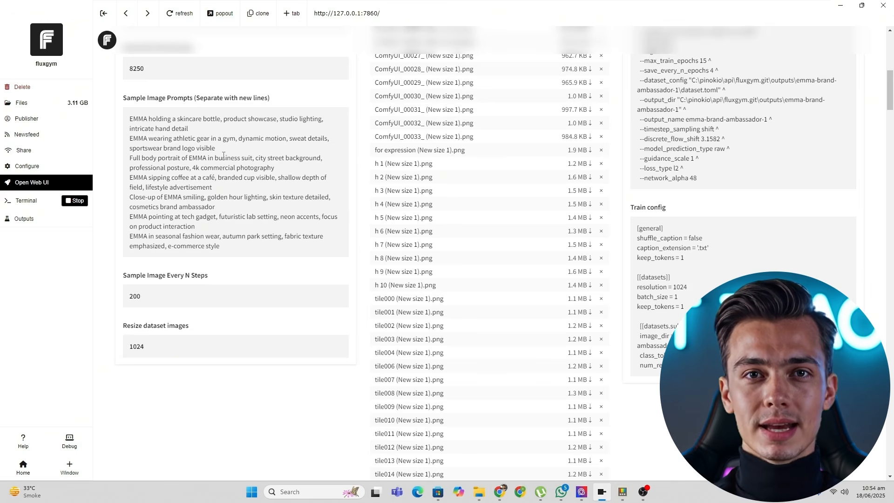
pyautogui.scroll(-2, 179, 224)
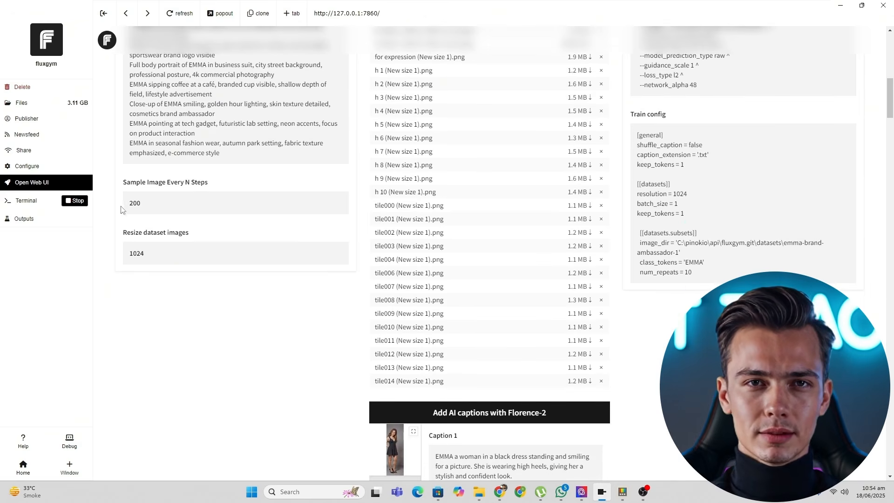
pyautogui.scroll(1, 222, 282)
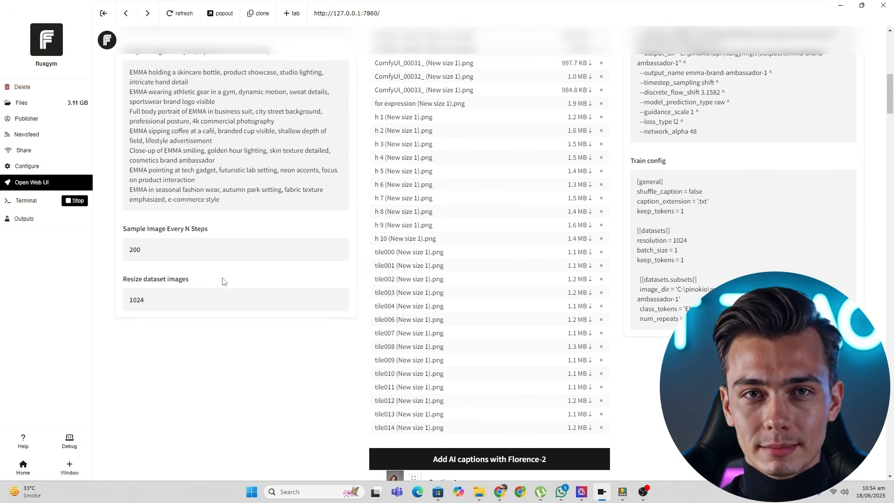
pyautogui.scroll(-1, 177, 268)
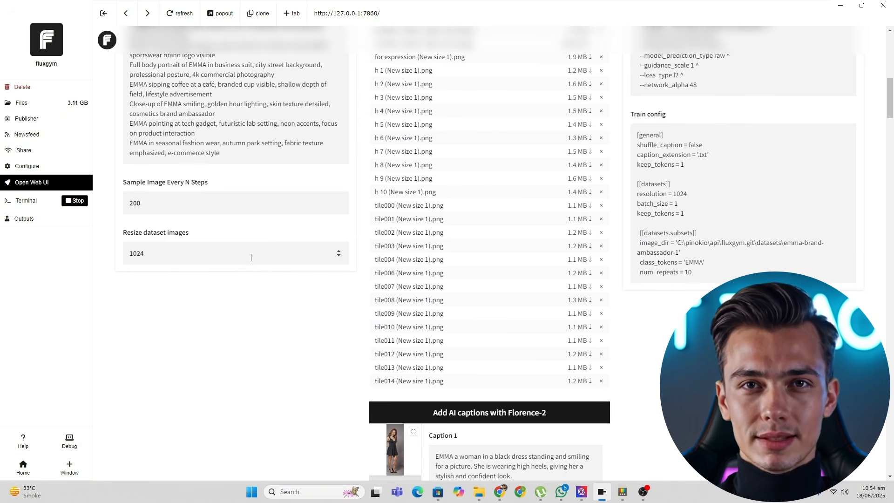
pyautogui.scroll(-20, 270, 261)
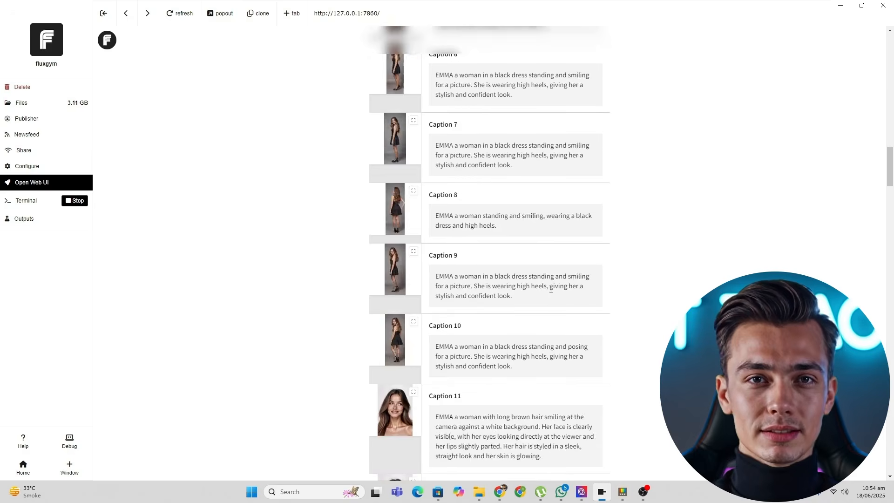
pyautogui.scroll(-20, 558, 323)
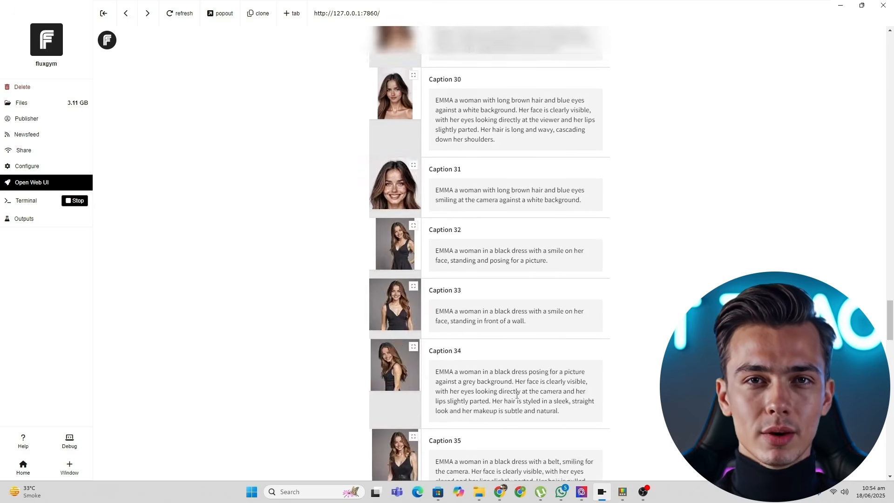
pyautogui.scroll(-20, 520, 398)
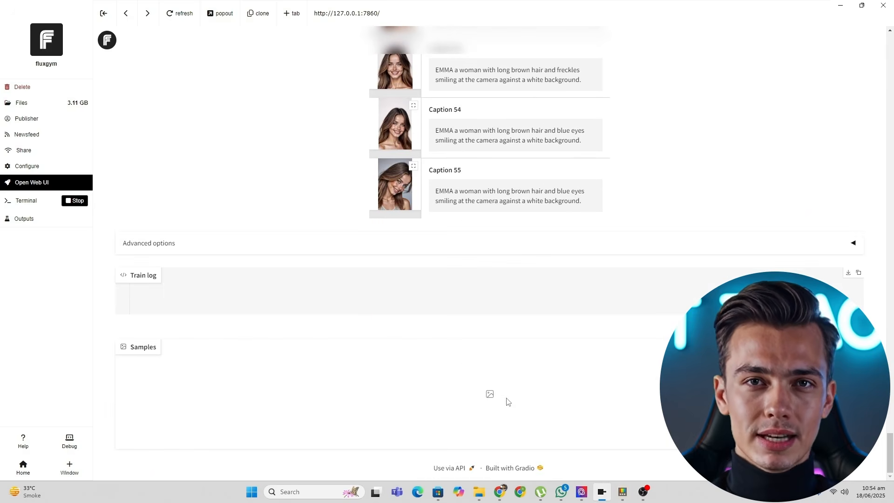
# Expand the advanced options to check the seed, learning rate, network dim and network alpha settings, and collapse them again
pyautogui.click(360, 244)
pyautogui.scroll(-1, 151, 238)
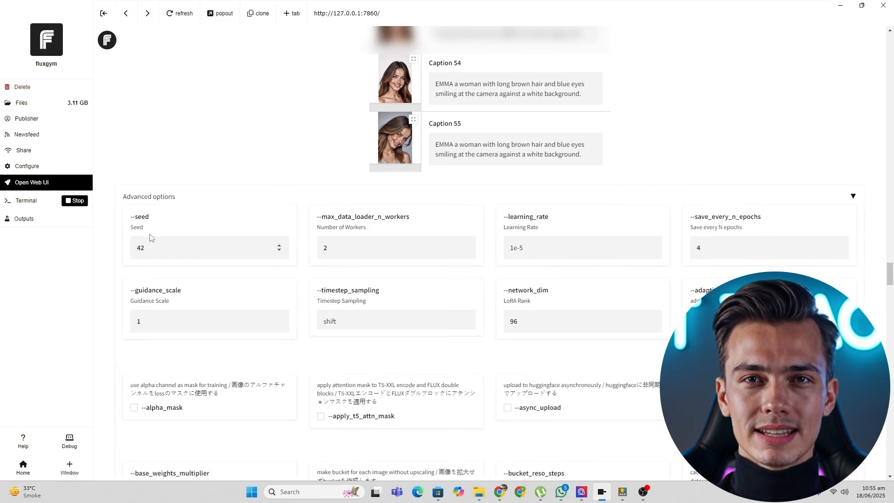
pyautogui.scroll(-20, 387, 365)
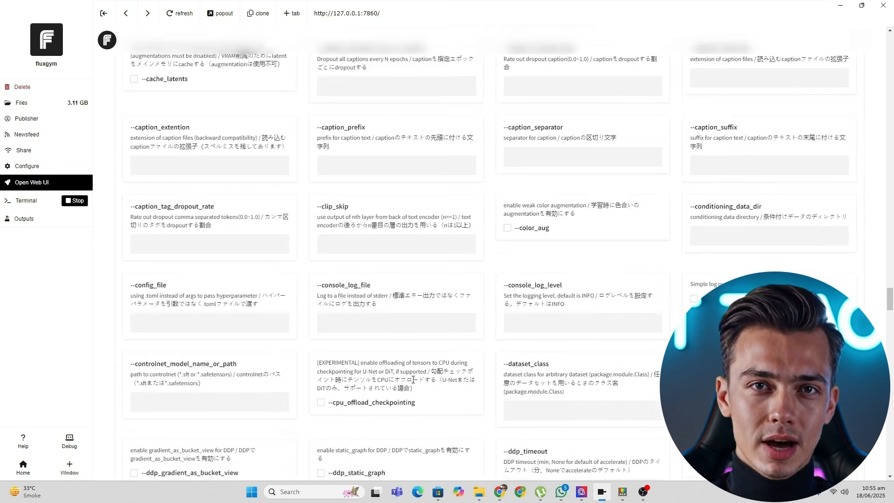
pyautogui.scroll(-20, 384, 370)
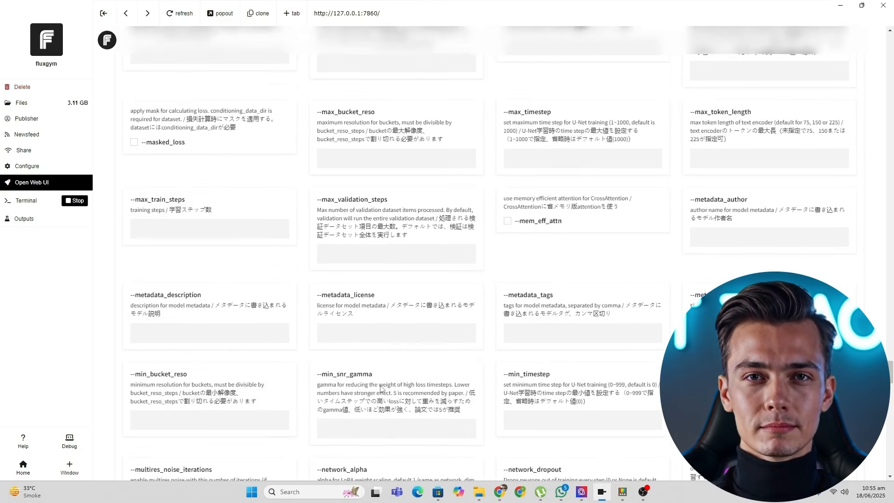
pyautogui.scroll(5, 380, 368)
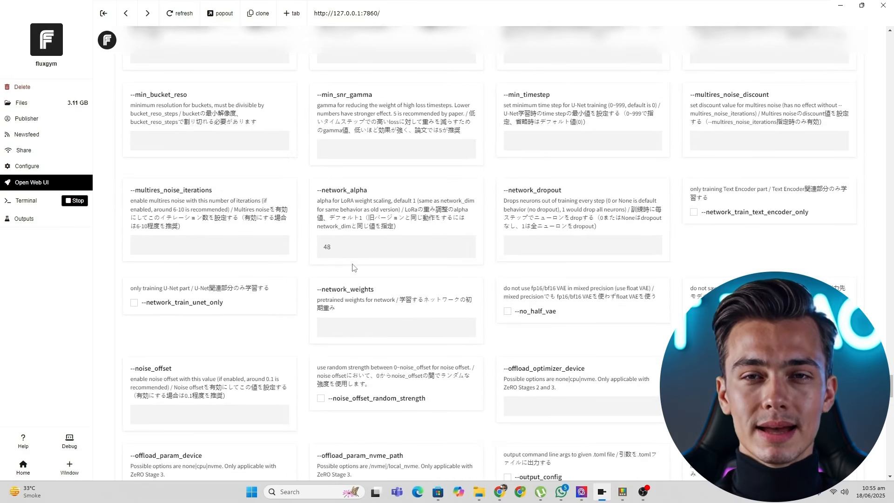
pyautogui.scroll(15, 354, 268)
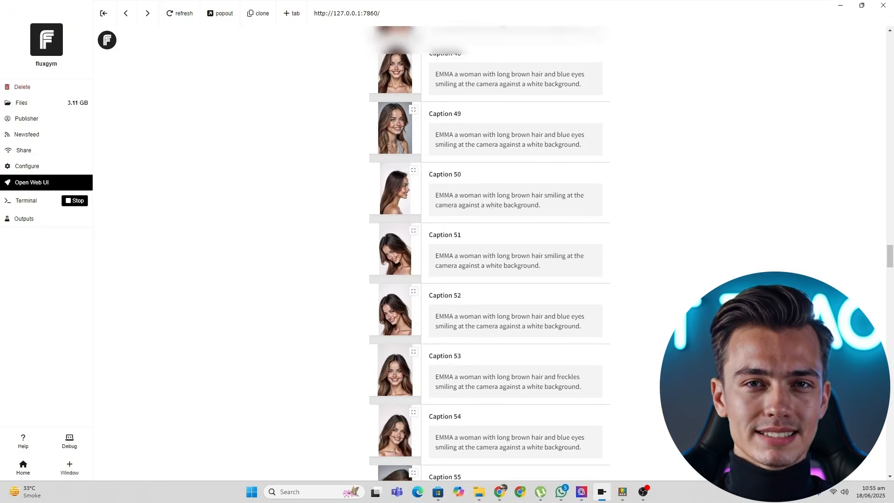
pyautogui.scroll(-9, 890, 247)
pyautogui.scroll(3, 890, 248)
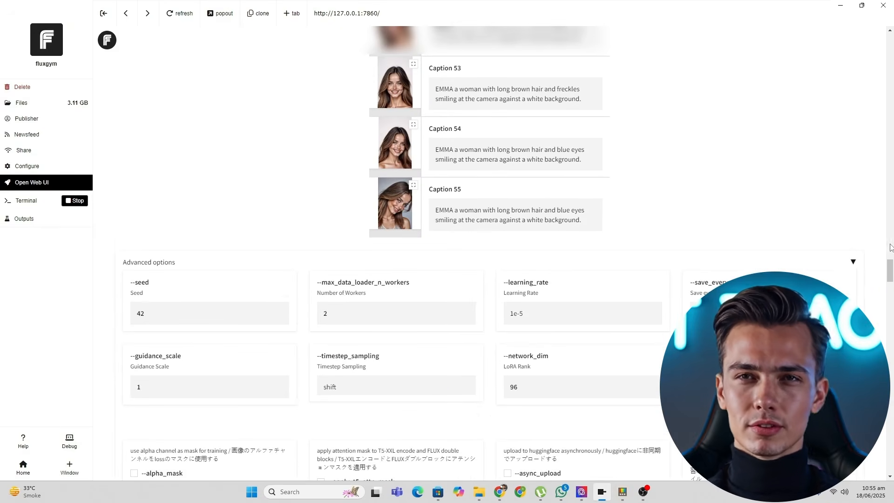
pyautogui.click(854, 262)
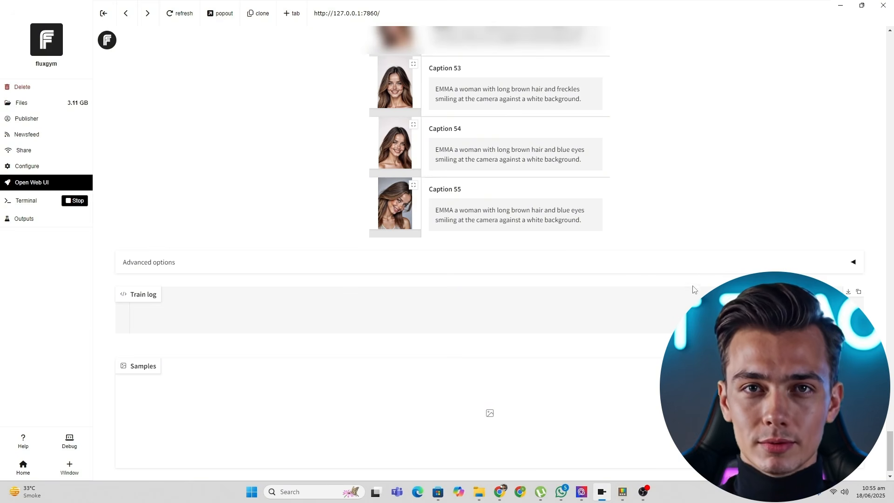
# Start training the EMMA_Brand_Ambassador 1 LoRA with the configured settings and captioned dataset
pyautogui.scroll(20, 787, 258)
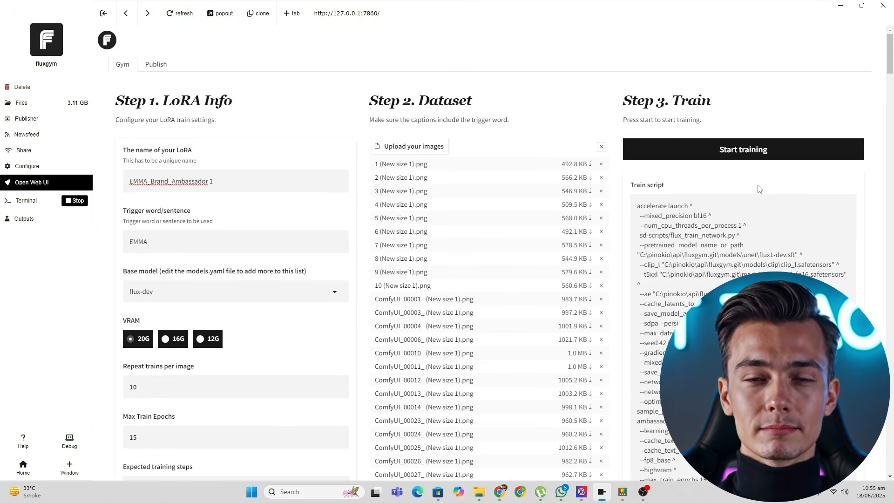
pyautogui.click(732, 152)
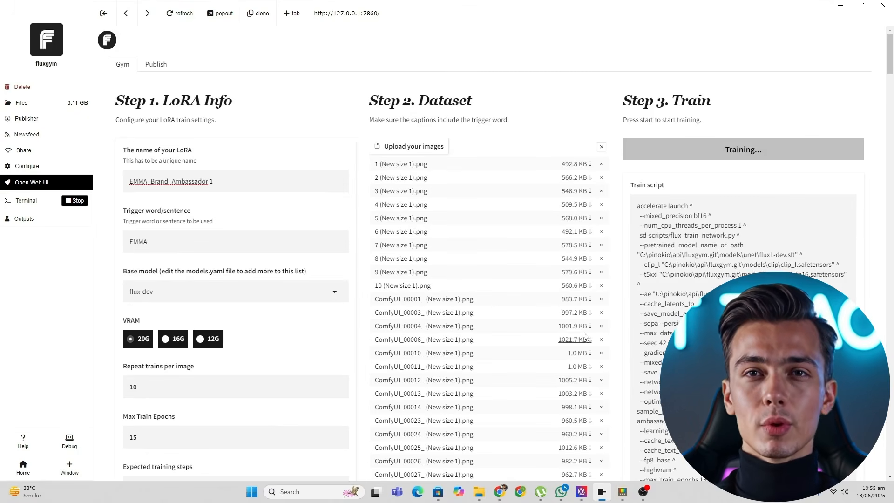
pyautogui.scroll(-4, 671, 228)
pyautogui.scroll(3, 671, 229)
pyautogui.scroll(1, 671, 229)
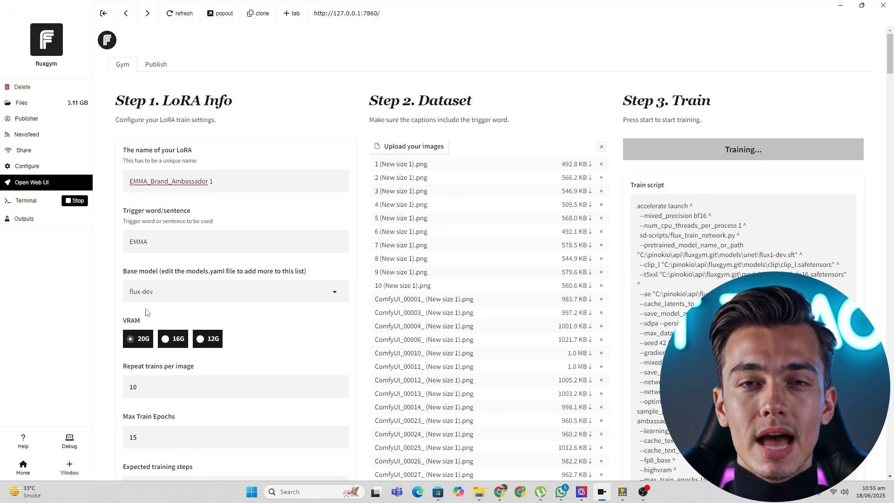
pyautogui.scroll(-4, 146, 312)
pyautogui.scroll(4, 612, 314)
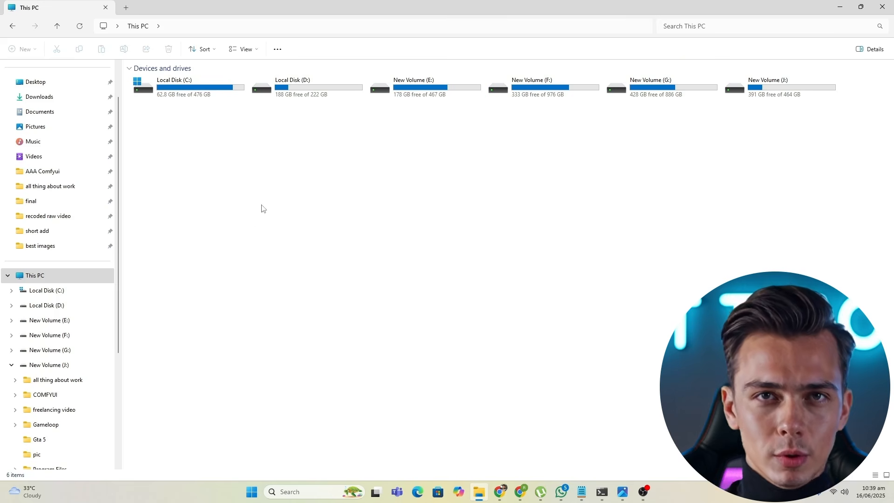
# In File Explorer, open the folder C:\pinokio\api\fluxgym.git\outputs\emma-brand-ambassador containing the trained LoRA
pyautogui.doubleClick(186, 97)
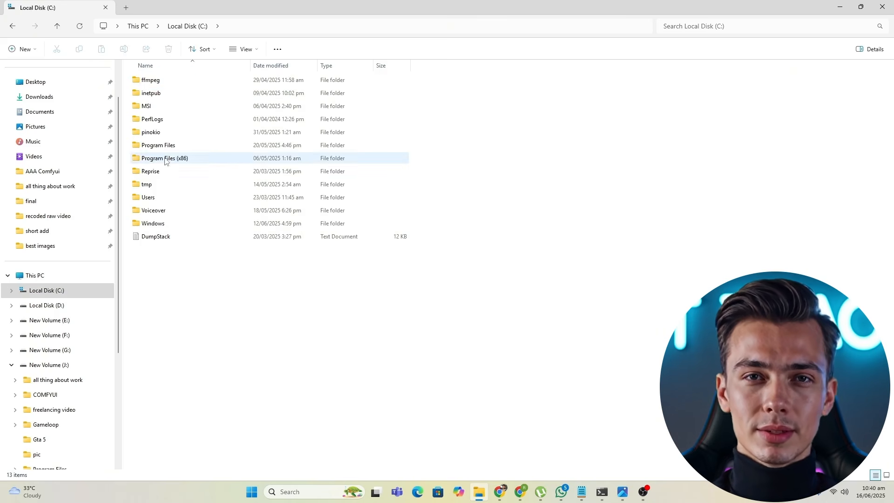
pyautogui.doubleClick(171, 132)
pyautogui.doubleClick(177, 80)
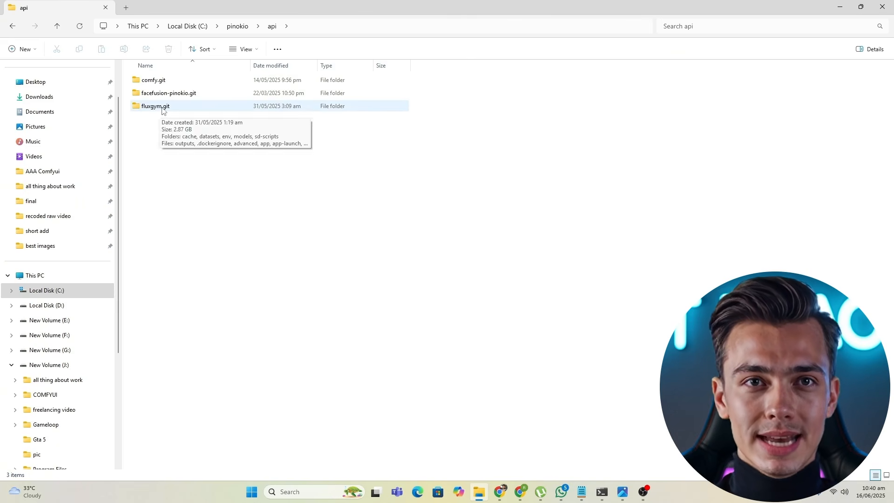
pyautogui.doubleClick(163, 107)
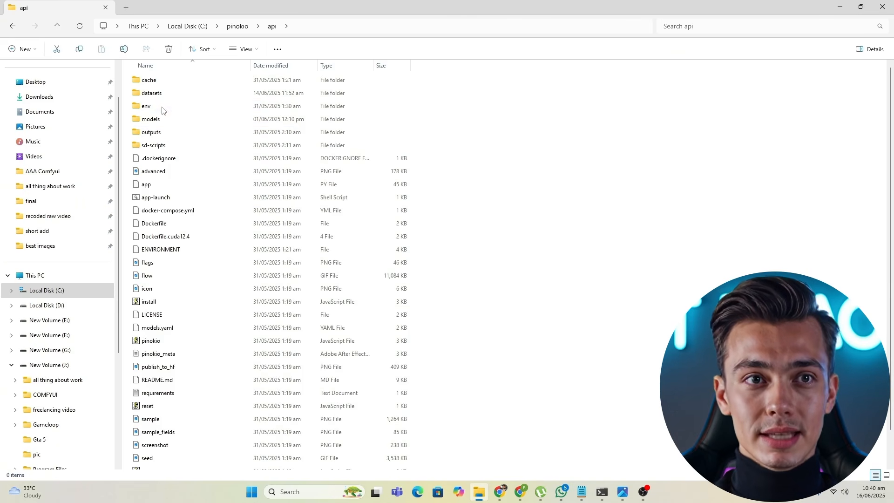
pyautogui.doubleClick(156, 133)
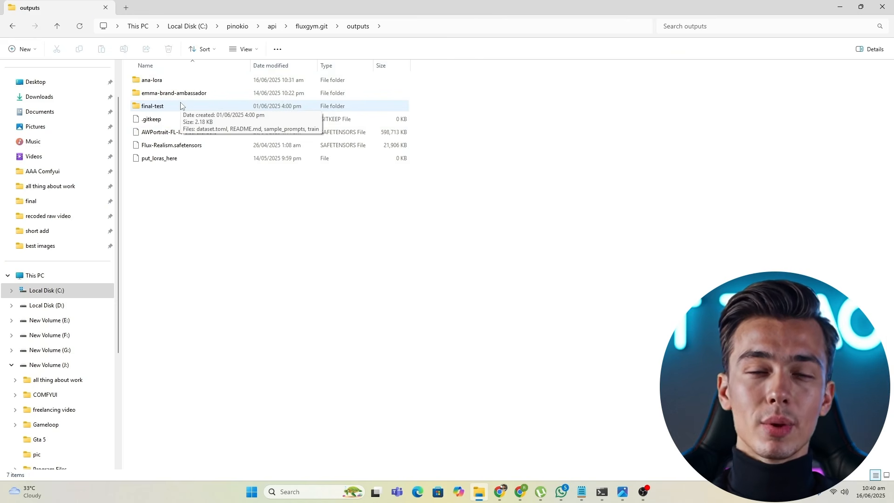
pyautogui.doubleClick(220, 96)
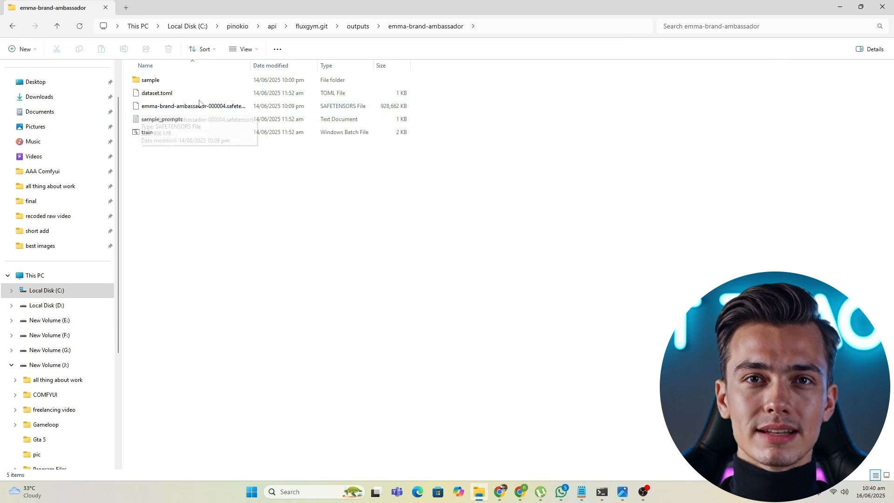
# Copy the trained LoRA file emma-brand-ambassador-000004.safetensors to the clipboard
pyautogui.click(185, 110)
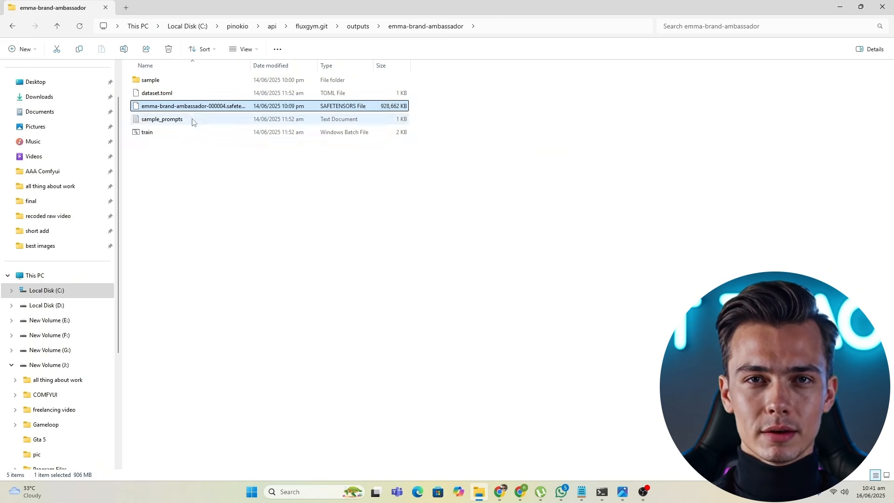
pyautogui.click(193, 106)
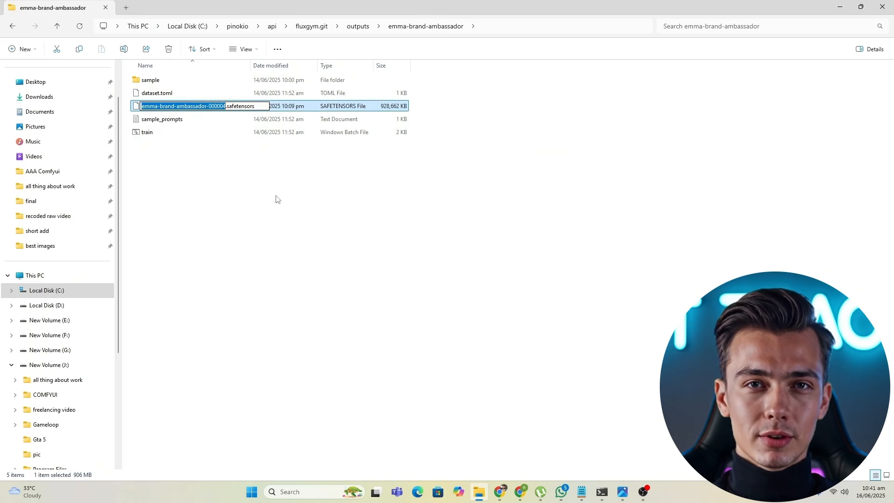
pyautogui.hotkey('ctrl', 'c')
pyautogui.press('Escape')
pyautogui.click(212, 186)
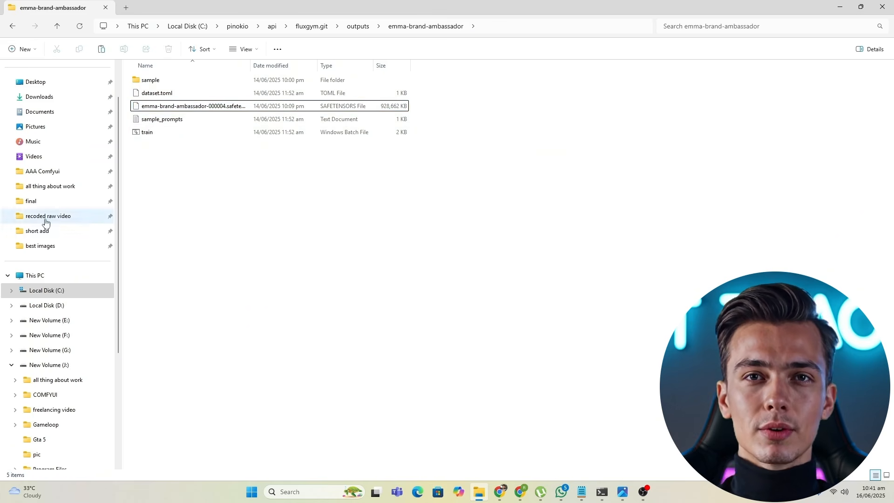
# Open the ComfyUI\models\loras folder of the portable ComfyUI installation inside AAA Comfyui
pyautogui.click(43, 172)
pyautogui.doubleClick(201, 84)
pyautogui.doubleClick(201, 84)
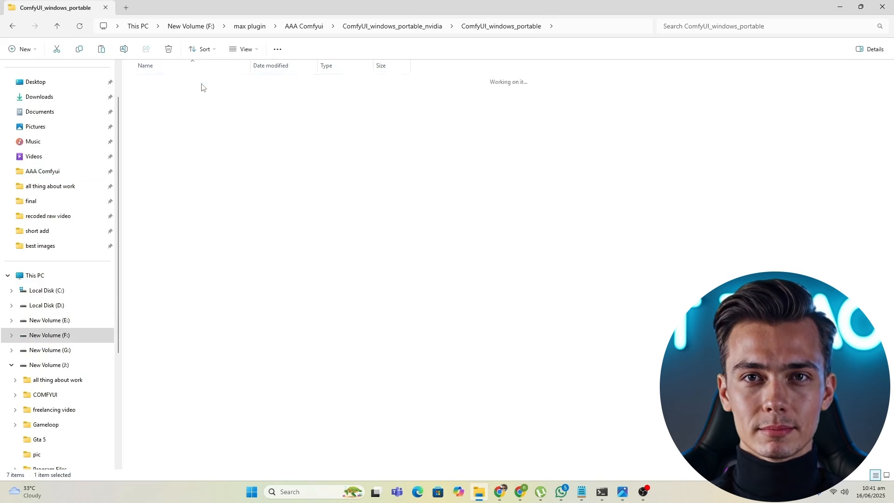
pyautogui.doubleClick(201, 83)
pyautogui.doubleClick(189, 264)
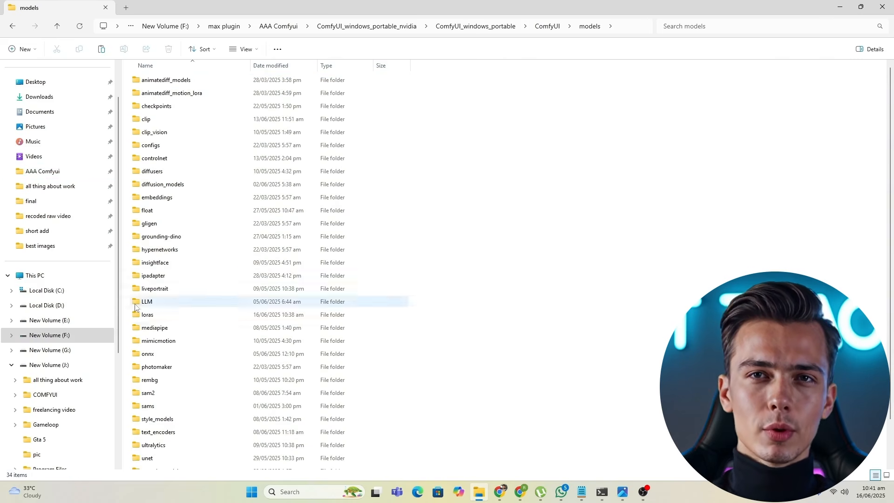
pyautogui.doubleClick(158, 315)
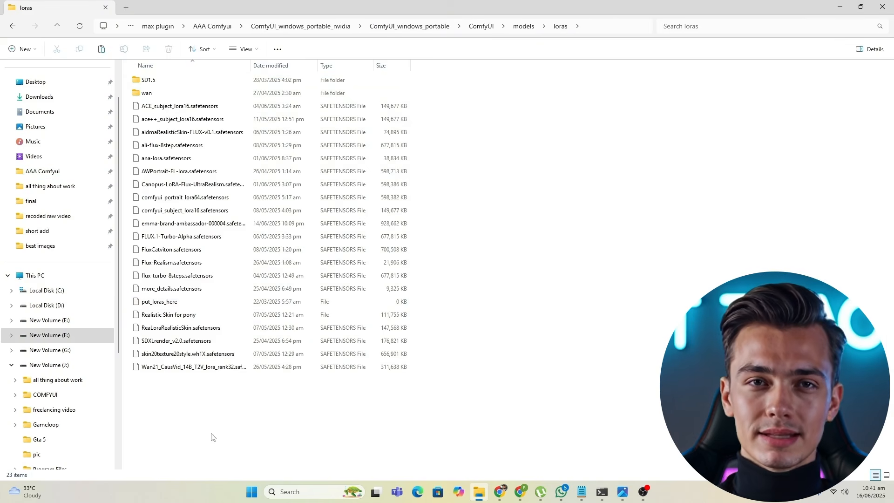
pyautogui.hotkey('ctrl', 'v')
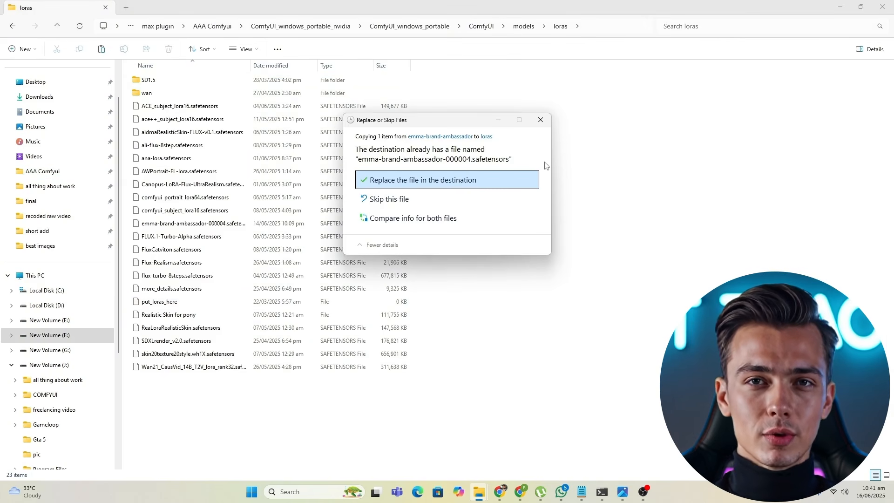
pyautogui.click(541, 120)
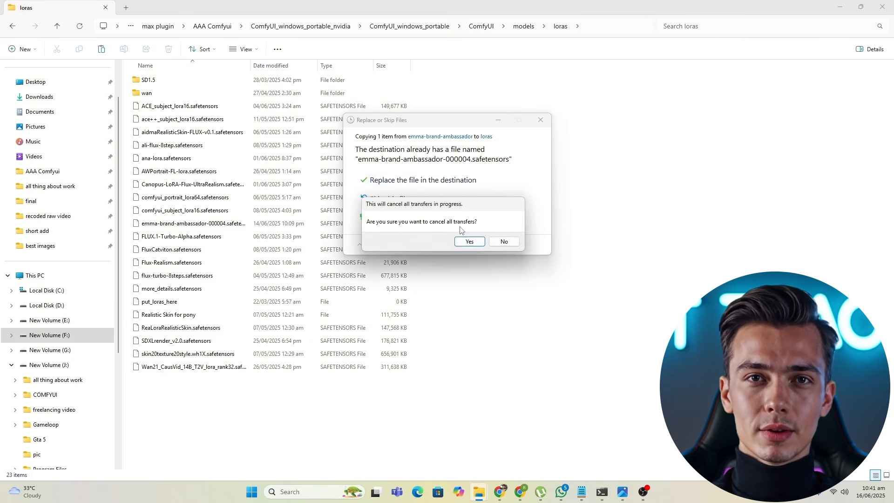
pyautogui.click(469, 242)
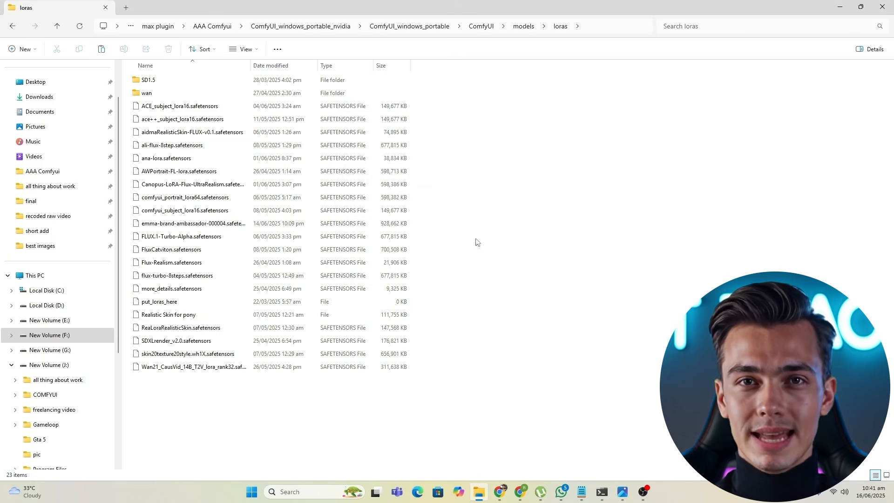
# Switch to ComfyUI in the browser and open the workflow "text to image using lora custom workflow.json", with the workflow list closed
pyautogui.click(500, 493)
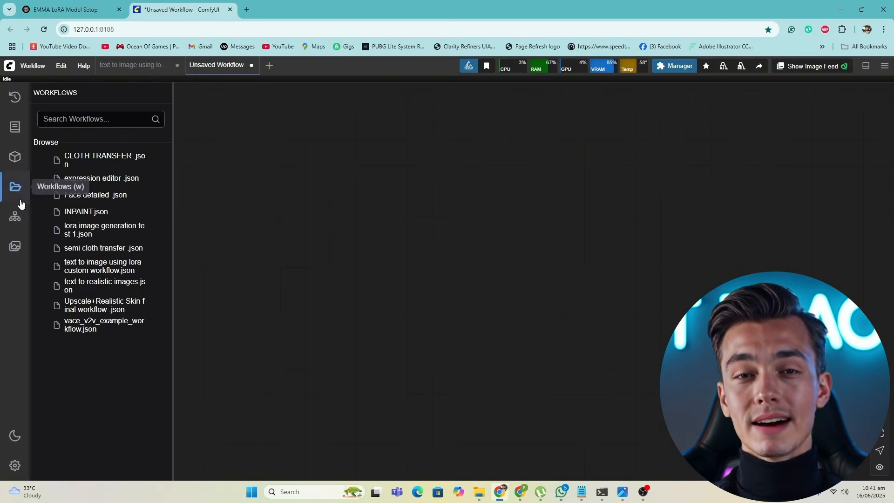
pyautogui.click(82, 273)
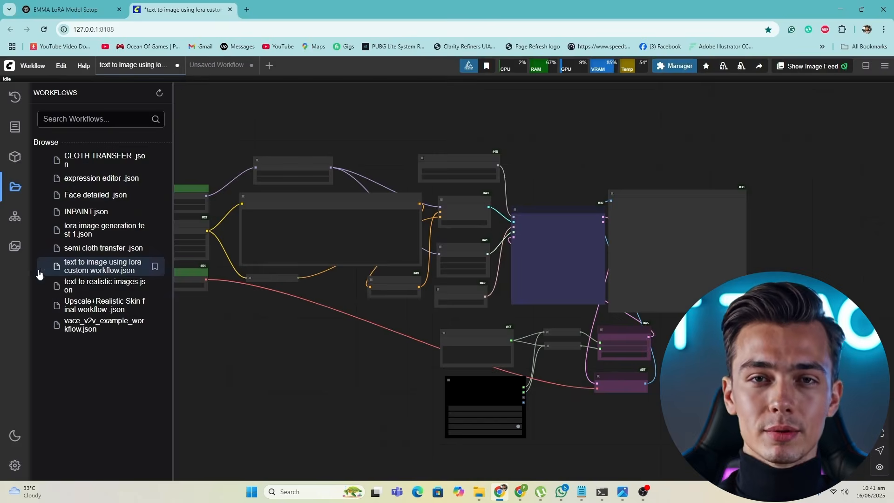
pyautogui.click(15, 186)
# Examine the workflow's node layout, including the diffusion model, DualCLIPLoader, VAE and LoRA loaders and how they connect to the prompt and sampler
pyautogui.scroll(3, 368, 254)
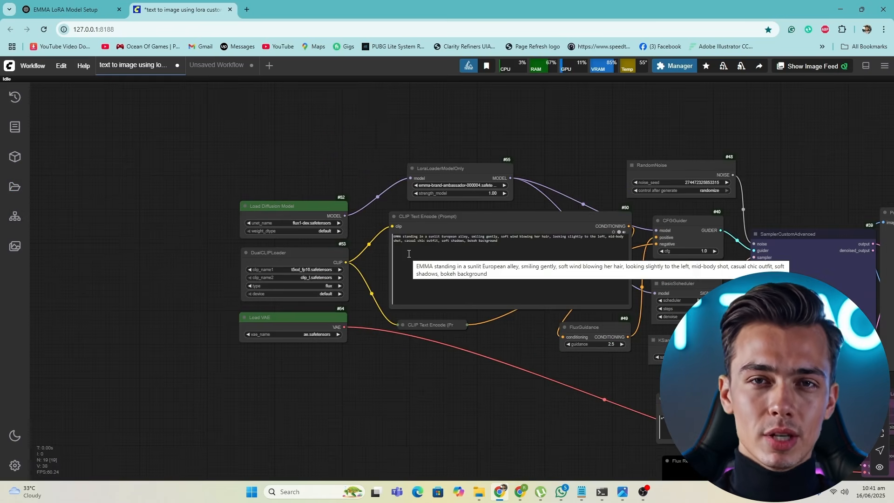
pyautogui.scroll(-3, 410, 256)
pyautogui.moveTo(475, 296); pyautogui.dragTo(390, 280)
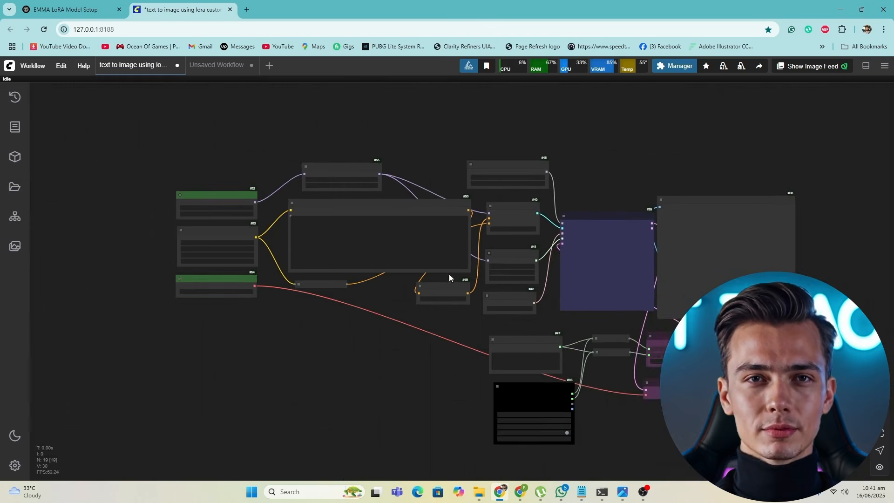
pyautogui.scroll(3, 390, 280)
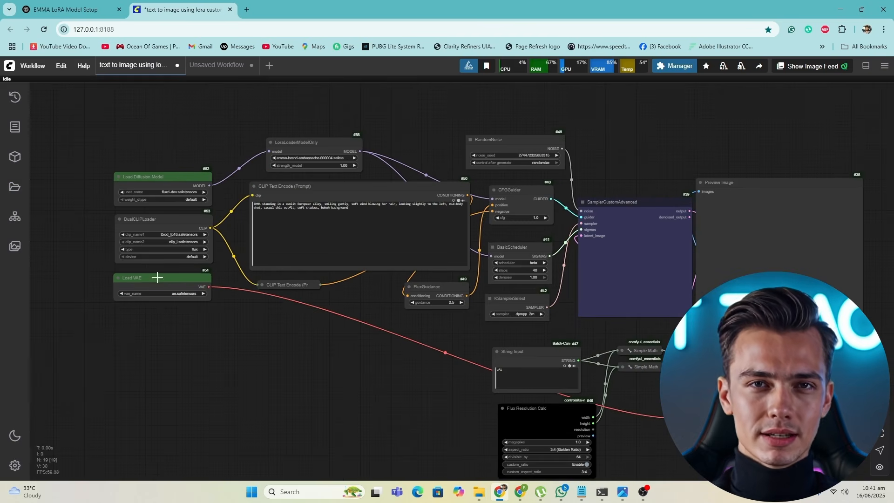
pyautogui.moveTo(242, 295); pyautogui.dragTo(412, 346)
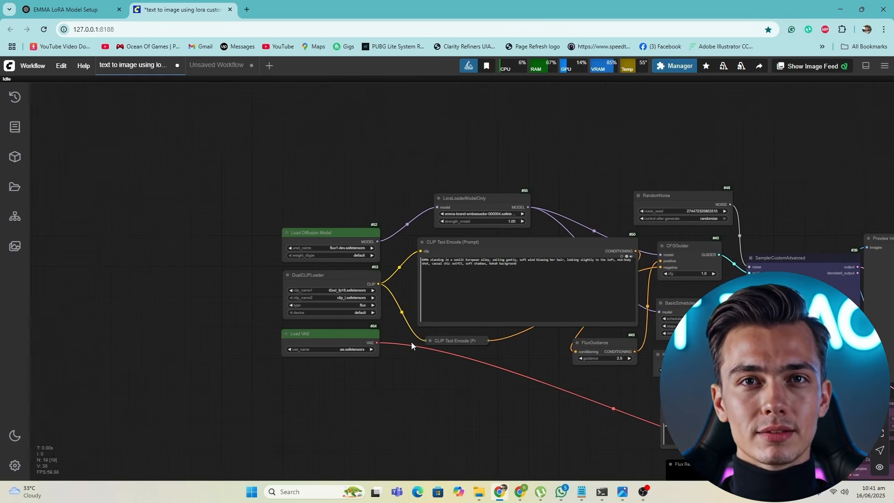
pyautogui.scroll(2, 412, 345)
pyautogui.moveTo(359, 319); pyautogui.dragTo(473, 327)
pyautogui.scroll(2, 397, 336)
pyautogui.scroll(-2, 473, 327)
pyautogui.moveTo(340, 293); pyautogui.dragTo(455, 273)
pyautogui.scroll(-1, 455, 273)
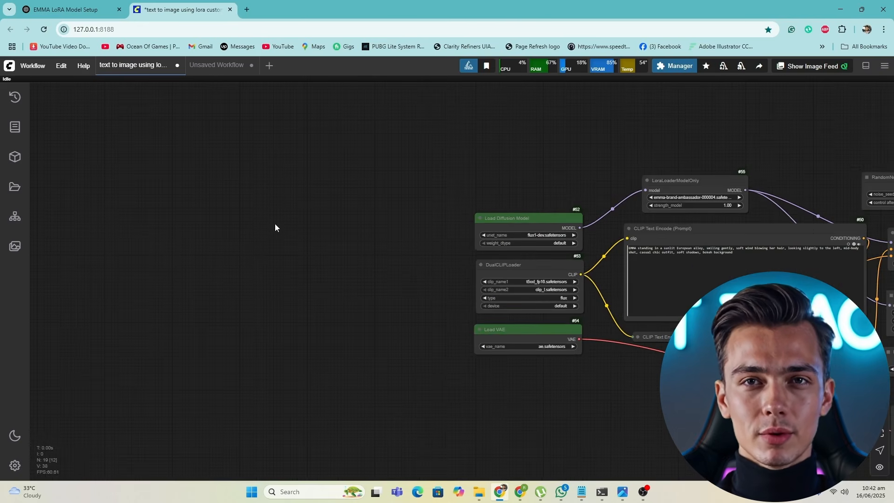
pyautogui.scroll(2, 312, 246)
pyautogui.scroll(1, 319, 241)
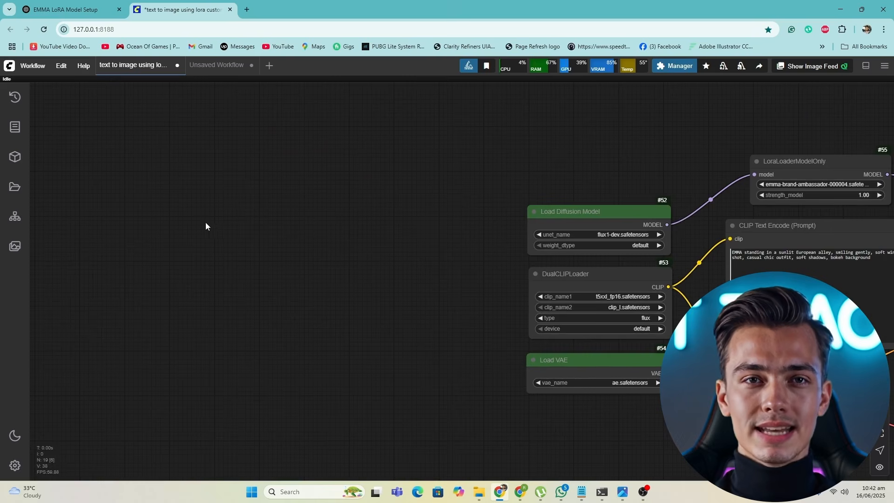
pyautogui.moveTo(622, 266); pyautogui.dragTo(437, 263)
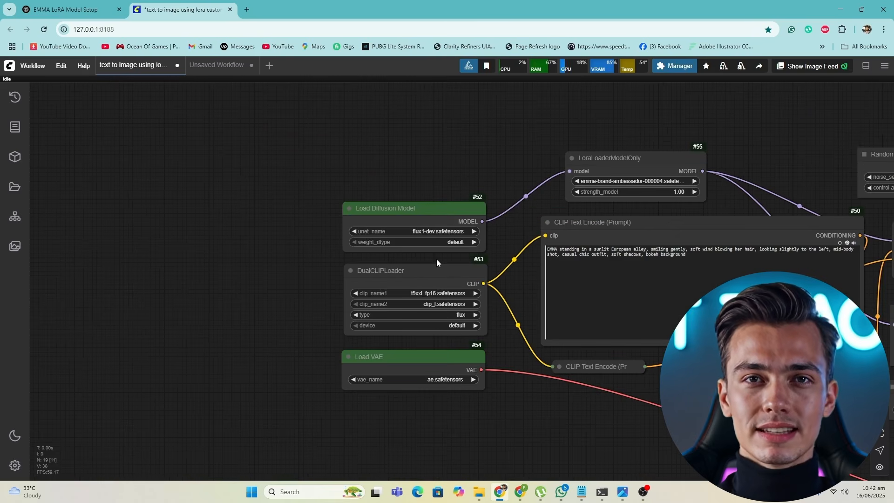
pyautogui.moveTo(140, 259); pyautogui.dragTo(317, 217)
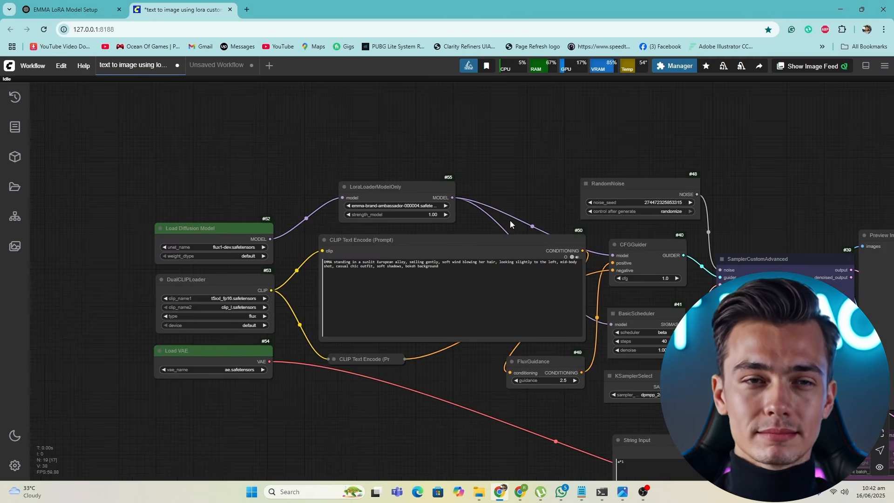
pyautogui.scroll(6, 489, 214)
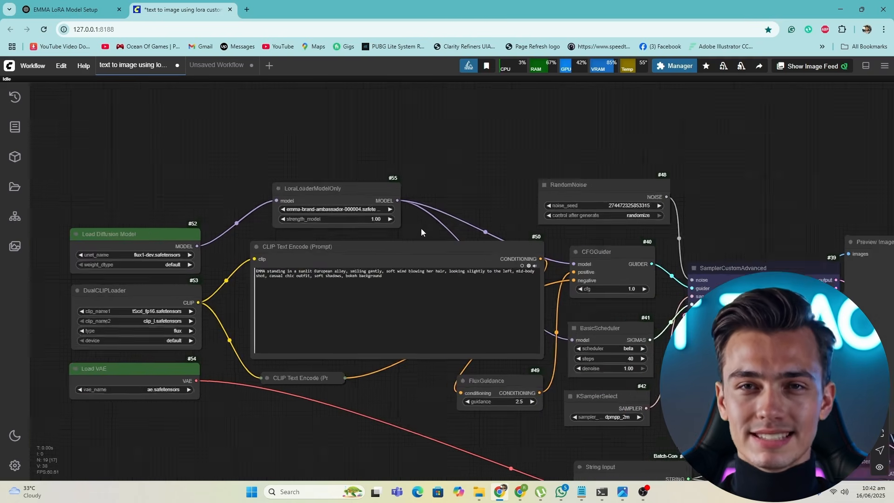
# Select the LoraLoaderModelOnly node and open its LoRA file selection
pyautogui.click(398, 192)
pyautogui.moveTo(325, 183); pyautogui.dragTo(330, 181)
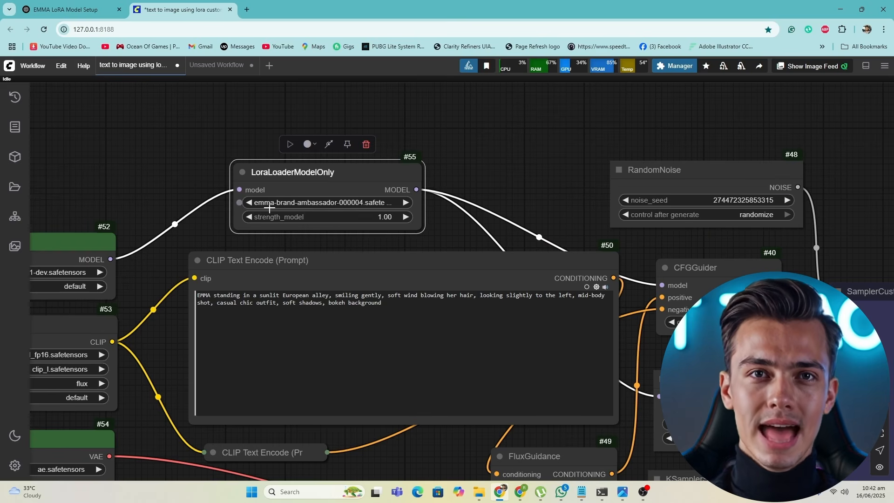
pyautogui.click(328, 203)
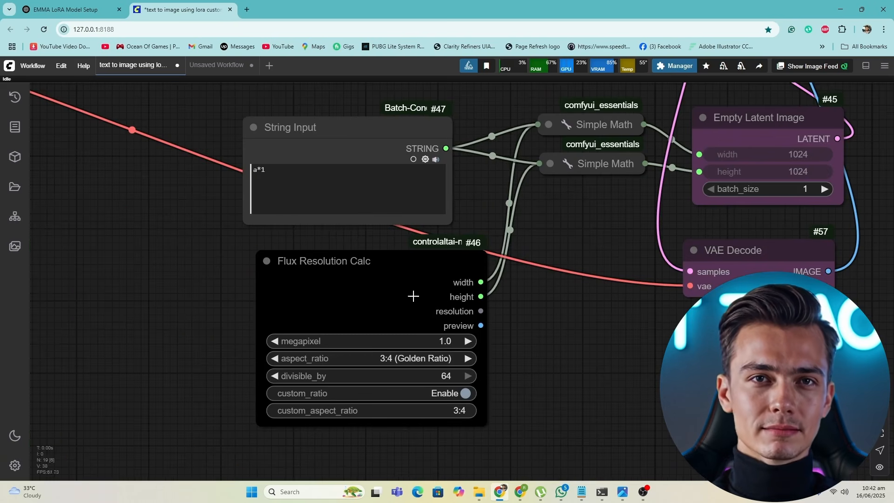
# Examine the Flux Resolution Calc and Empty Latent Image nodes that control the size of the generated image
pyautogui.moveTo(329, 277)
pyautogui.mouseDown()
pyautogui.moveTo(339, 275)
pyautogui.moveTo(326, 274)
pyautogui.mouseUp()
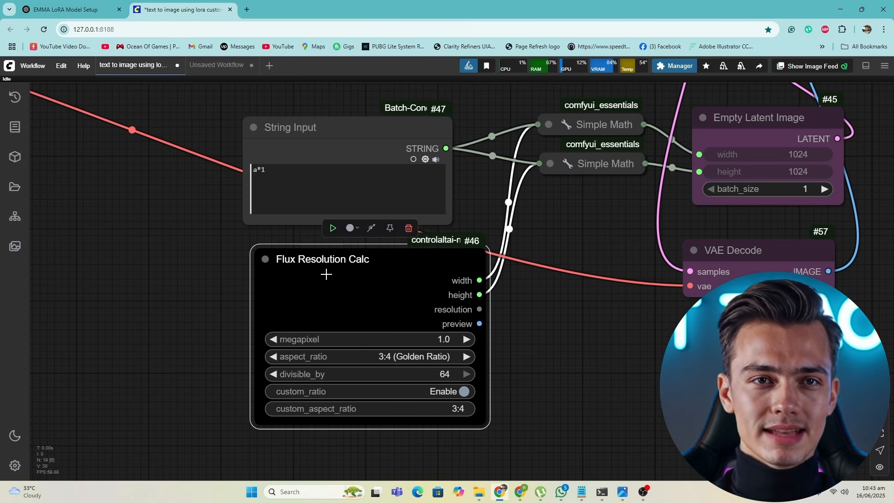
pyautogui.hscroll(5, 405, 299)
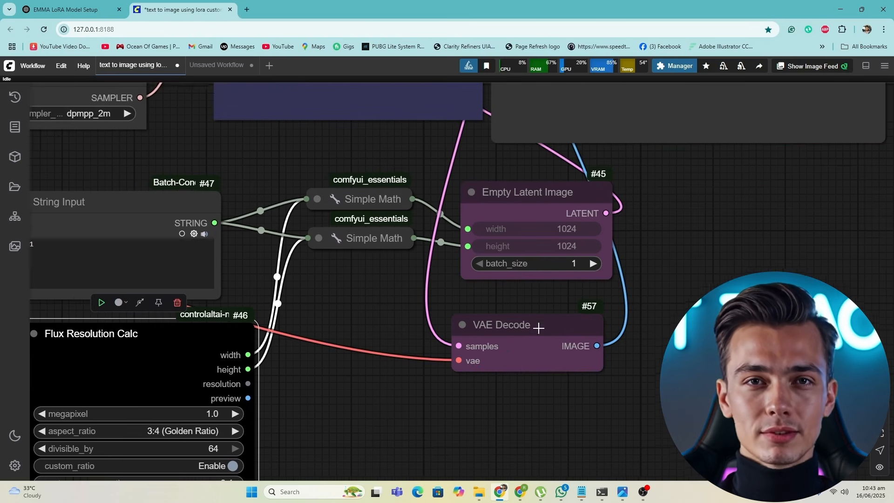
pyautogui.click(534, 195)
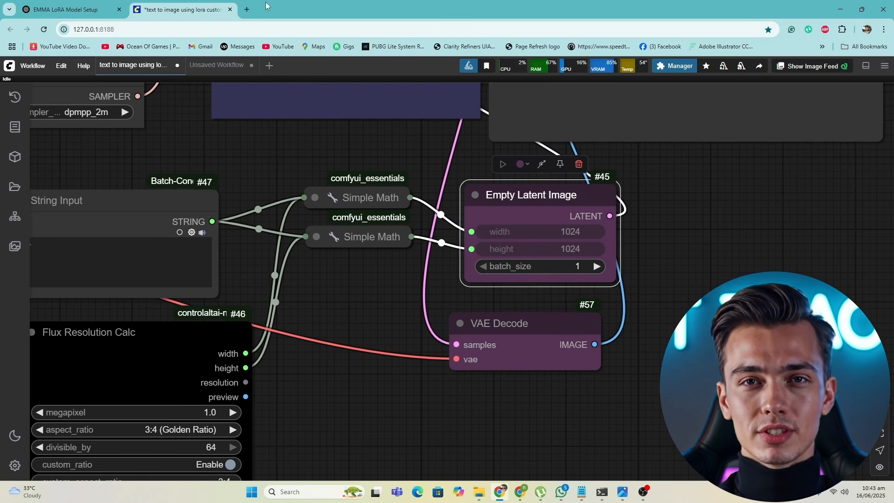
# Set the aspect_ratio of the Flux Resolution Calc node to 16:9 (Panorama)
pyautogui.hscroll(-5, 284, 333)
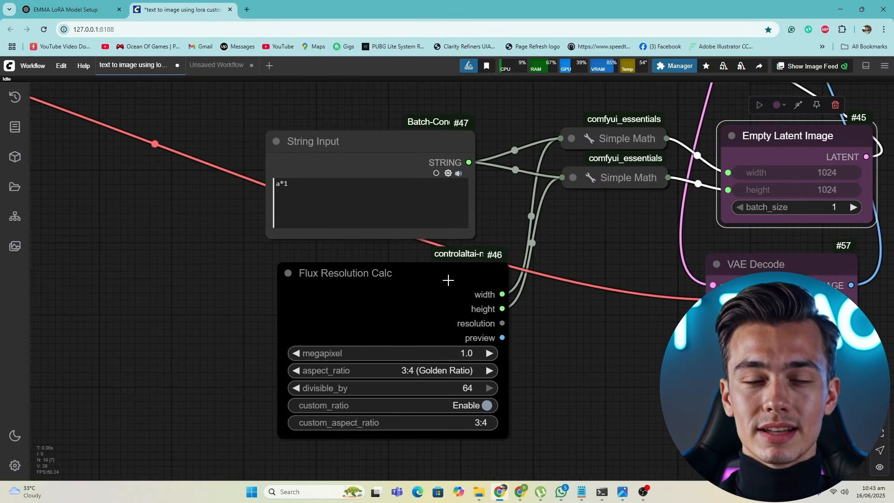
pyautogui.click(382, 278)
pyautogui.moveTo(382, 278); pyautogui.dragTo(386, 281)
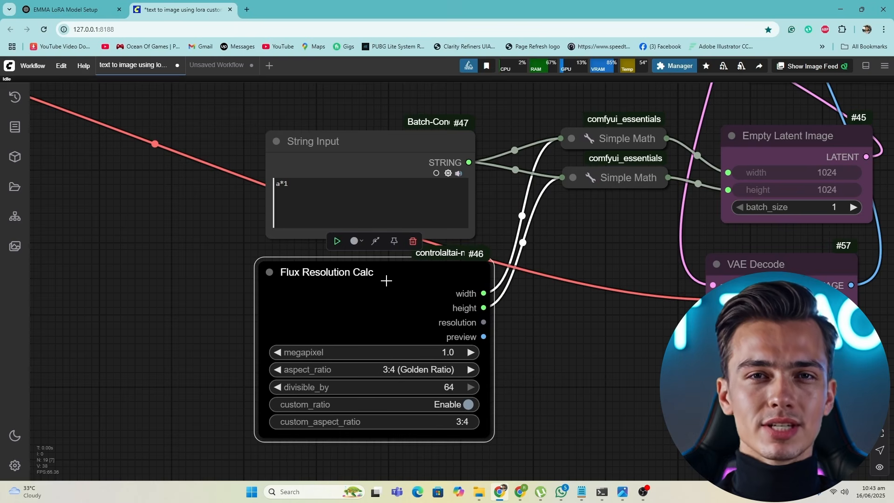
pyautogui.click(403, 370)
pyautogui.scroll(-1, 466, 405)
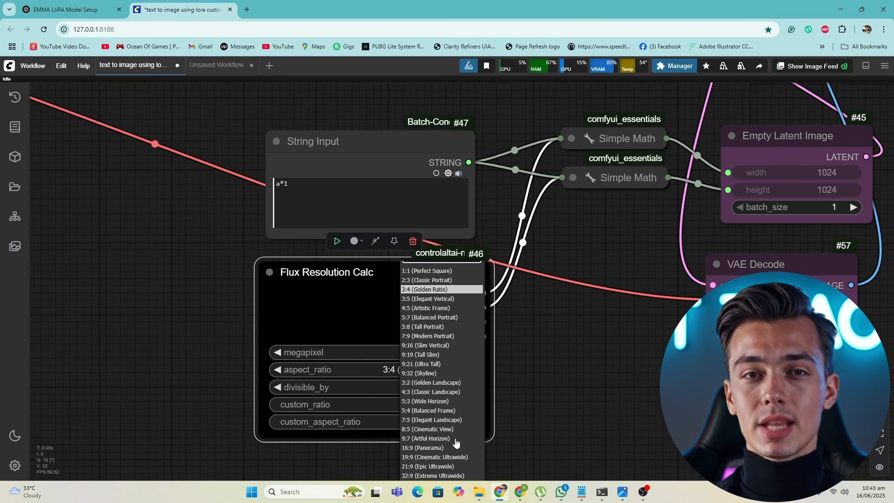
pyautogui.scroll(1, 454, 322)
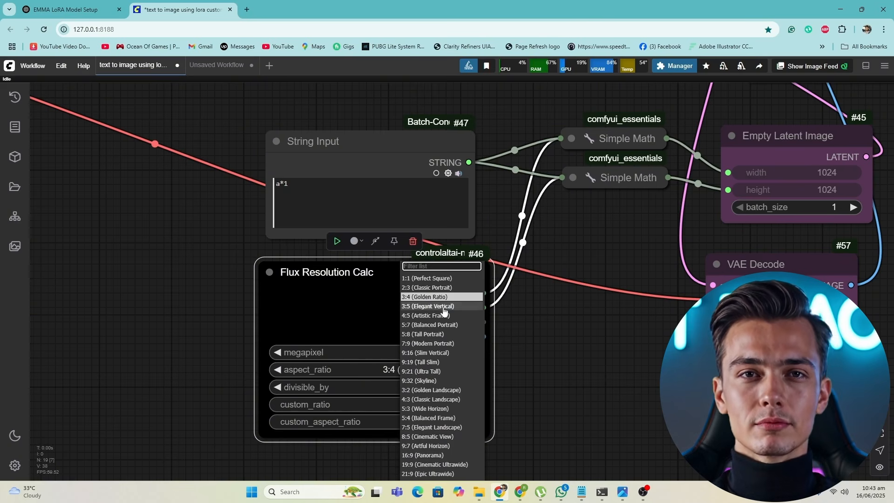
pyautogui.scroll(-1, 445, 440)
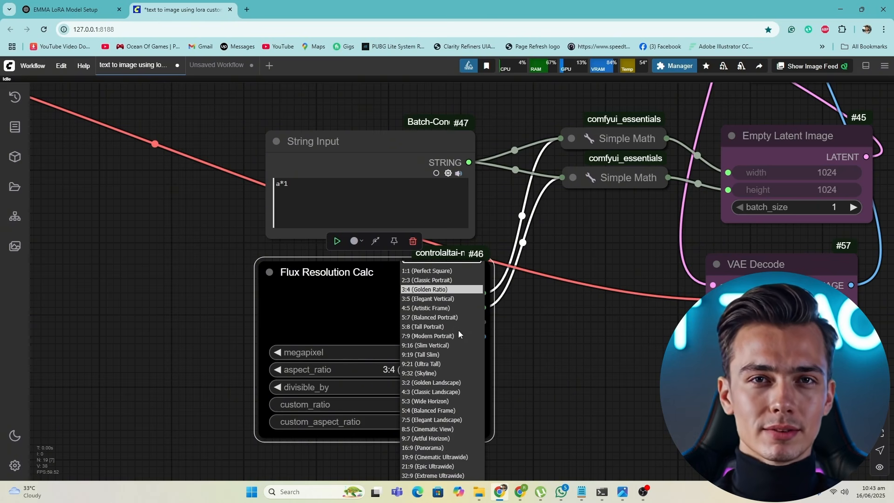
pyautogui.click(425, 450)
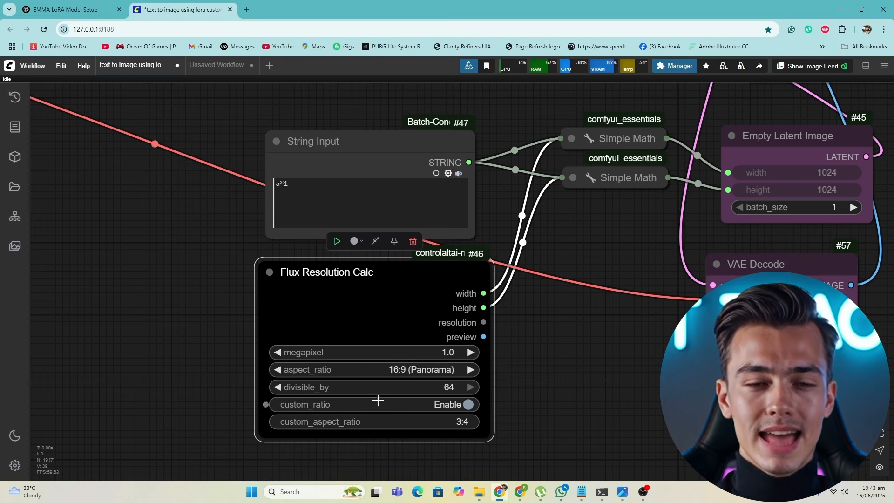
# Set the custom_aspect_ratio of the Flux Resolution Calc node to 16:9
pyautogui.click(466, 423)
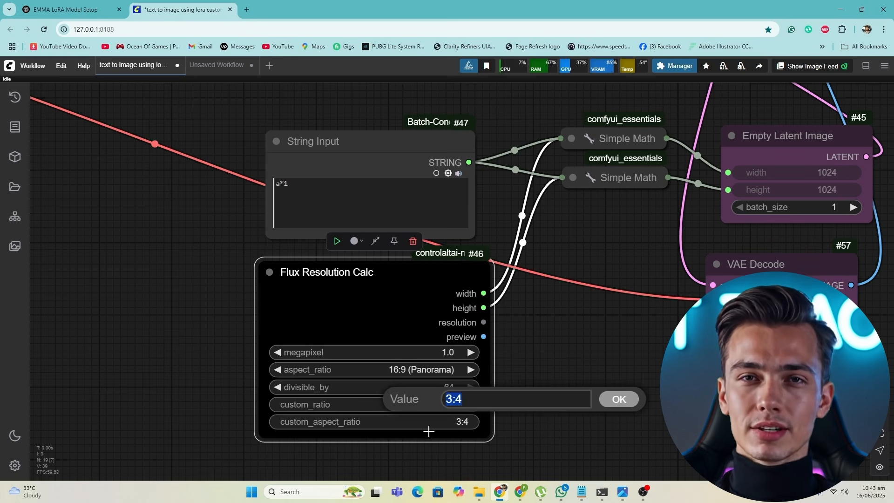
pyautogui.click(463, 406)
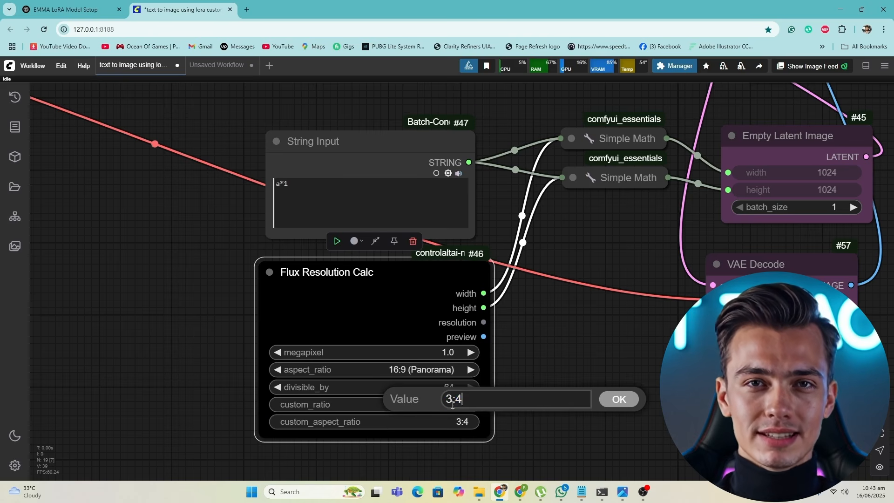
pyautogui.write('9')
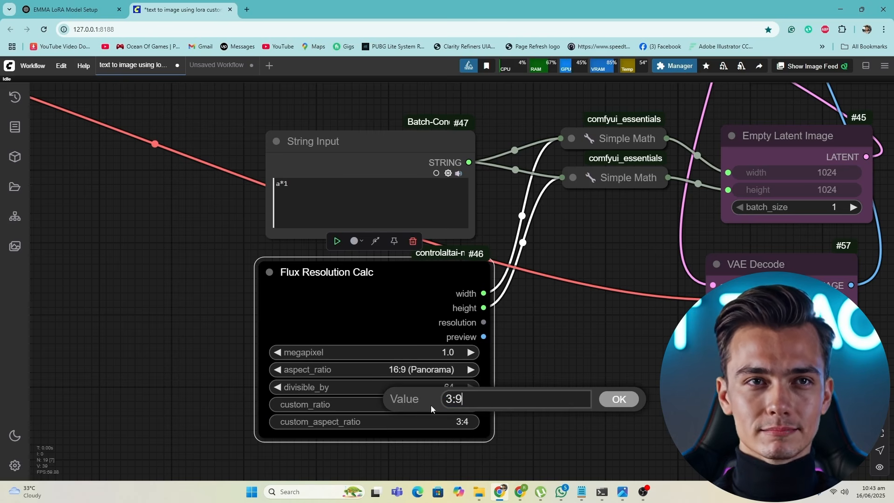
pyautogui.press('Left')
pyautogui.press('Left')
pyautogui.press('BackSpace')
pyautogui.write('1')
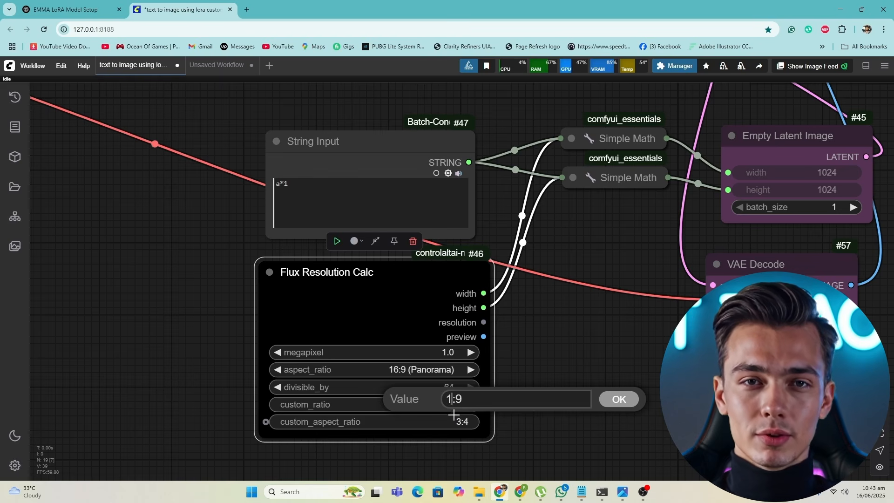
pyautogui.write('6')
pyautogui.click(619, 400)
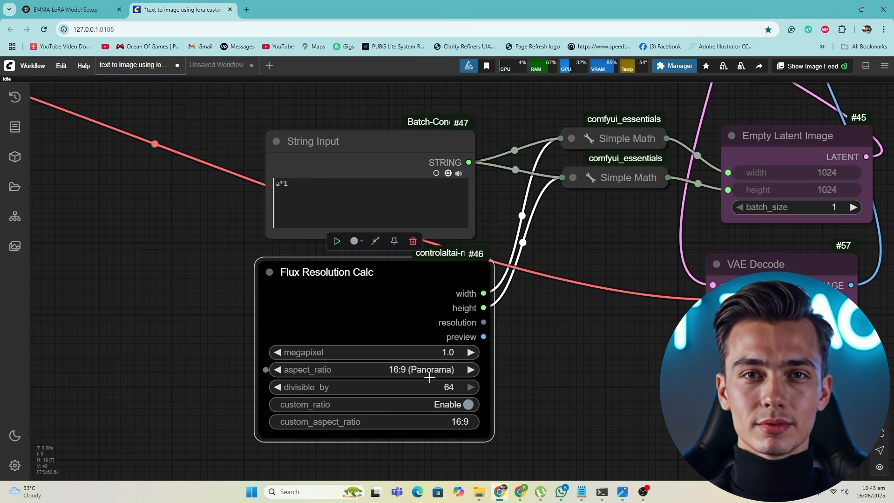
# Examine the EMMA prompt in the CLIP Text Encode (Prompt) node together with the nodes around it
pyautogui.scroll(-4, 589, 409)
pyautogui.moveTo(135, 111); pyautogui.dragTo(357, 253)
pyautogui.scroll(-3, 344, 222)
pyautogui.scroll(3, 311, 174)
pyautogui.moveTo(311, 174); pyautogui.dragTo(315, 175)
pyautogui.click(438, 307)
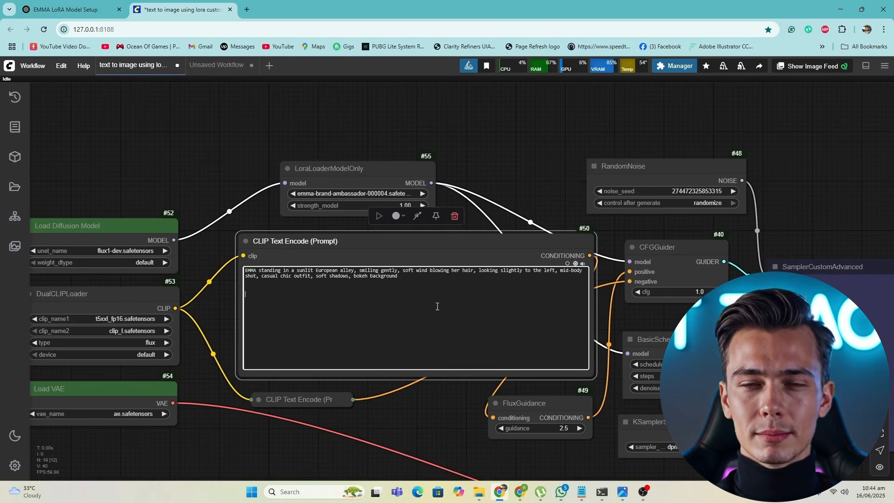
pyautogui.moveTo(652, 466); pyautogui.dragTo(288, 195)
pyautogui.moveTo(308, 338); pyautogui.dragTo(360, 319)
pyautogui.moveTo(289, 296); pyautogui.dragTo(436, 383)
pyautogui.moveTo(112, 93); pyautogui.dragTo(361, 171)
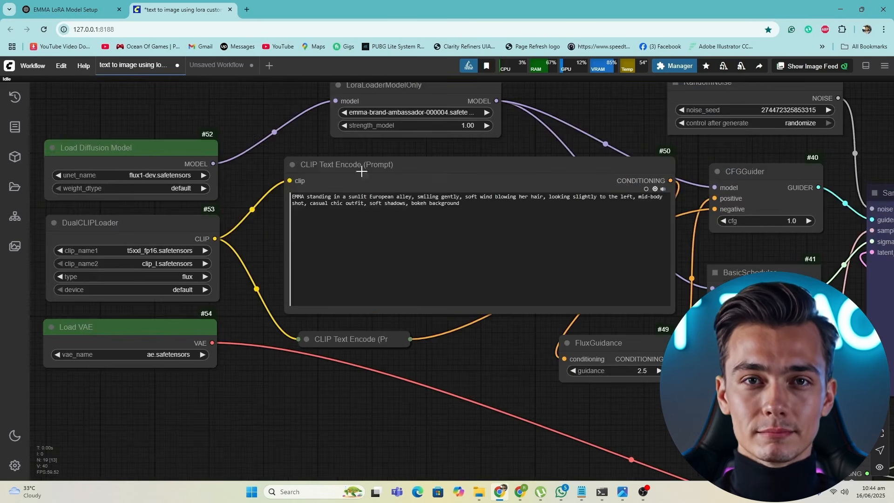
pyautogui.scroll(3, 430, 297)
pyautogui.scroll(-8, 431, 297)
pyautogui.moveTo(431, 297); pyautogui.dragTo(369, 262)
pyautogui.scroll(3, 370, 274)
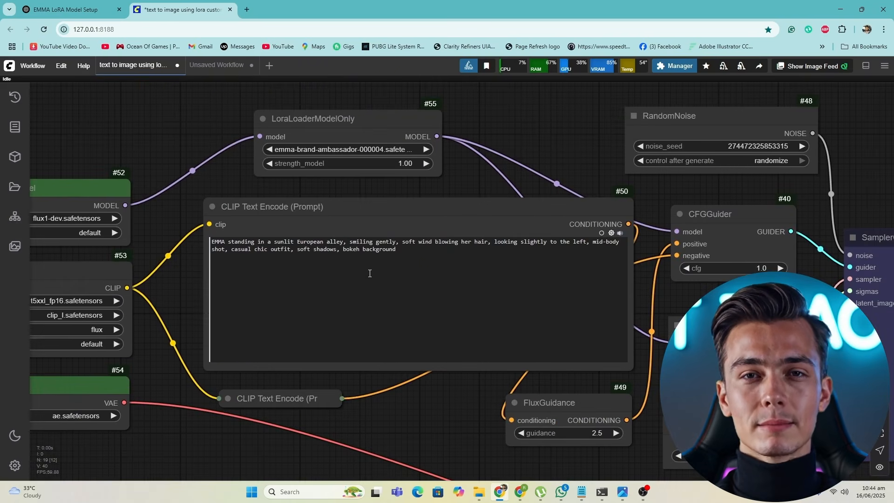
# Switch to the ChatGPT chat "EMMA LoRA Model Setup" and read the opening message describing the custom LoRA, trigger word and character details
pyautogui.hotkey('ctrl', '1')
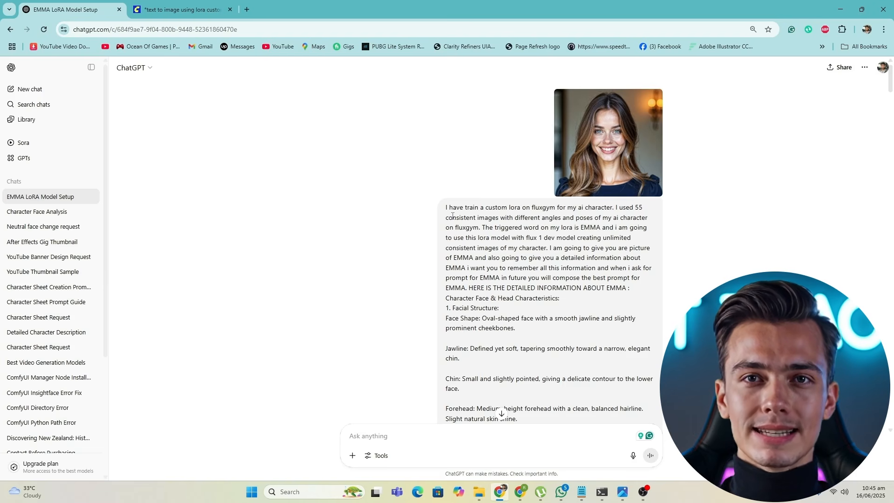
pyautogui.moveTo(455, 216); pyautogui.dragTo(457, 217)
pyautogui.moveTo(467, 207); pyautogui.dragTo(563, 213)
pyautogui.click(518, 206)
pyautogui.moveTo(623, 208); pyautogui.dragTo(550, 228)
pyautogui.moveTo(515, 259); pyautogui.dragTo(519, 257)
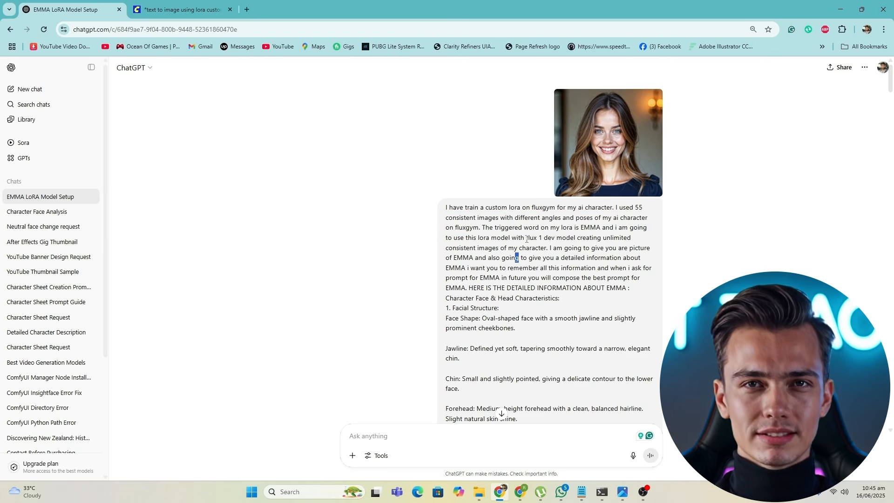
# Read the opening message's prompt-writing instructions and EMMA's facial structure, skin, eyes, nose and mouth descriptions down to Hair Characteristics
pyautogui.click(619, 238)
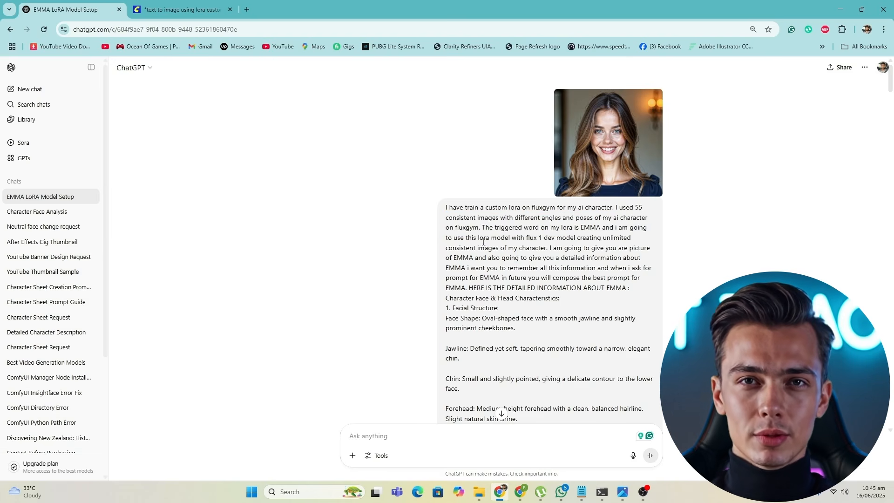
pyautogui.moveTo(521, 239); pyautogui.dragTo(587, 245)
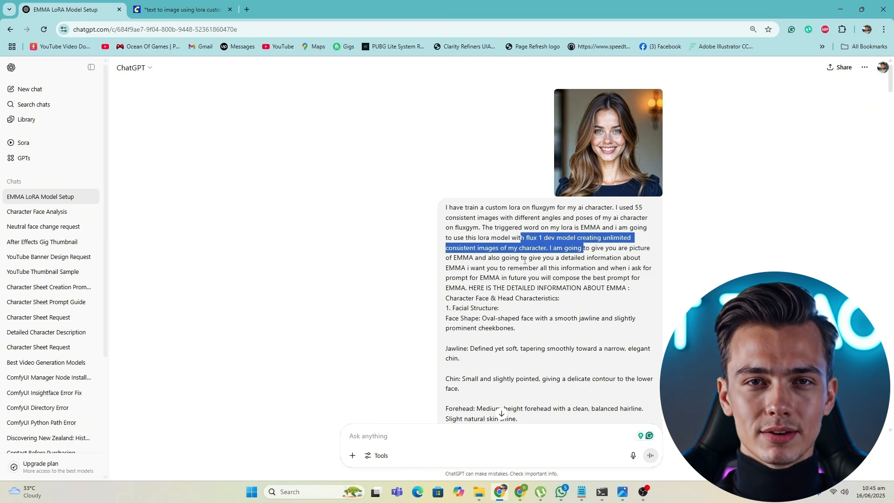
pyautogui.click(494, 267)
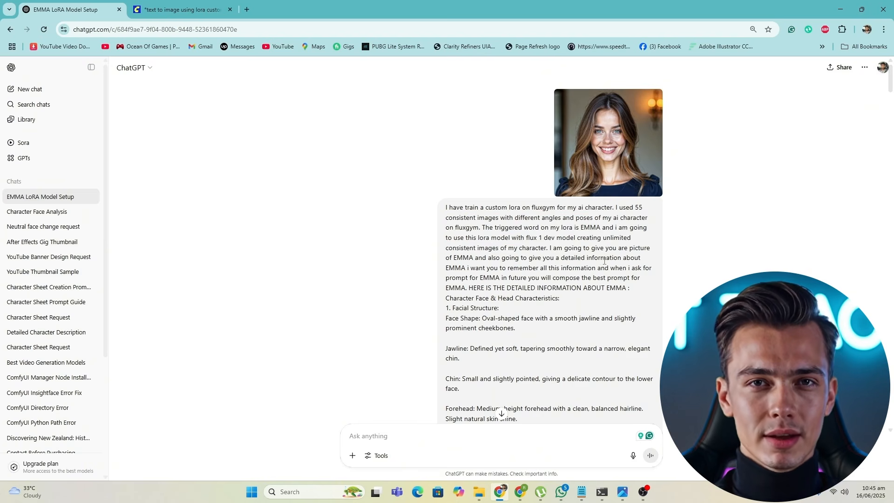
pyautogui.scroll(-1, 603, 270)
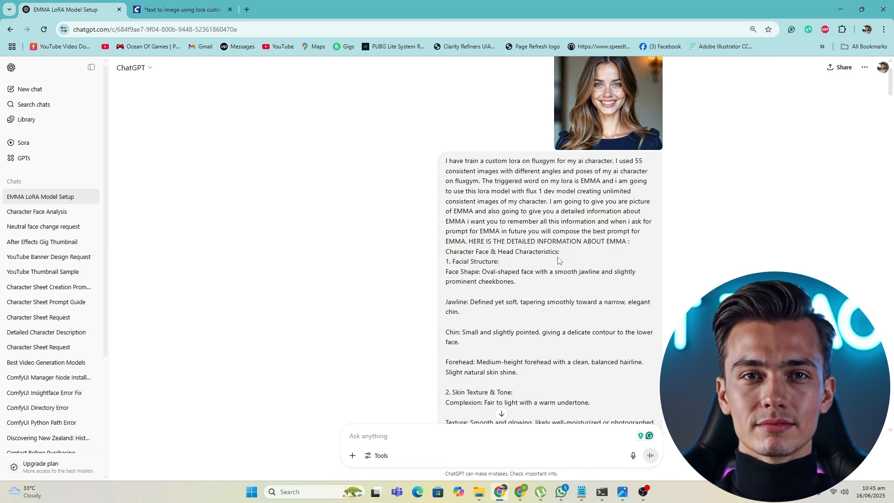
pyautogui.scroll(-1, 559, 261)
pyautogui.moveTo(444, 195); pyautogui.dragTo(561, 335)
pyautogui.scroll(-6, 589, 331)
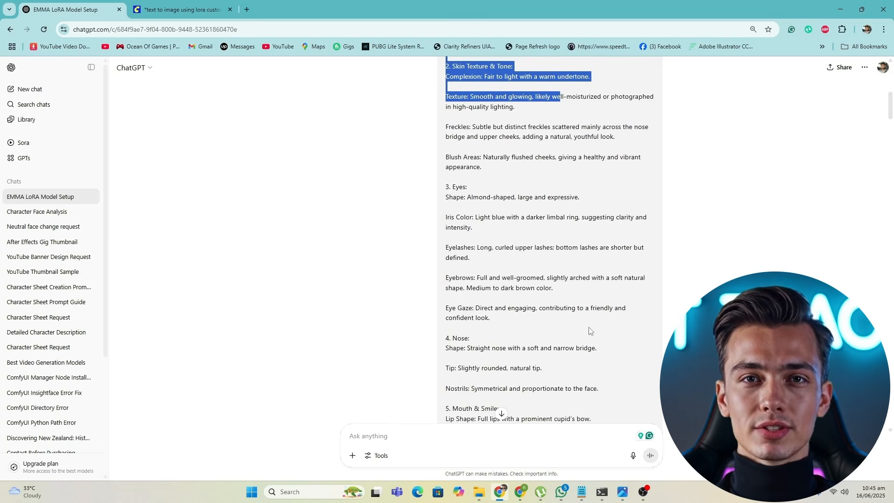
pyautogui.scroll(-8, 589, 331)
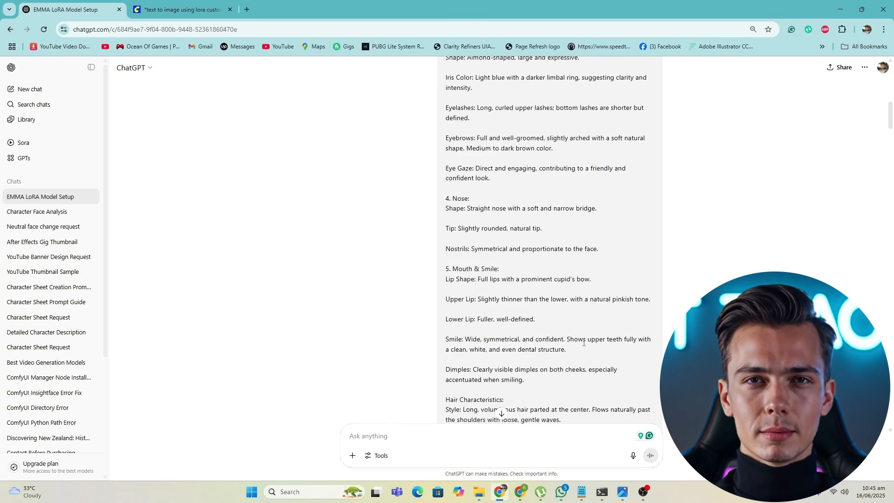
# Review the message that gives ChatGPT the EMMA LoRA details, from the reference picture through the full face, hair and persona description
pyautogui.scroll(-3, 489, 328)
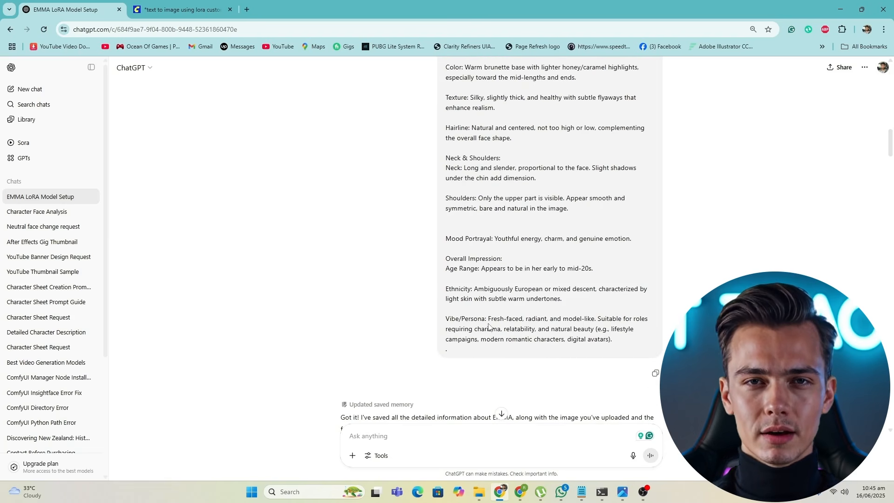
pyautogui.scroll(7, 572, 310)
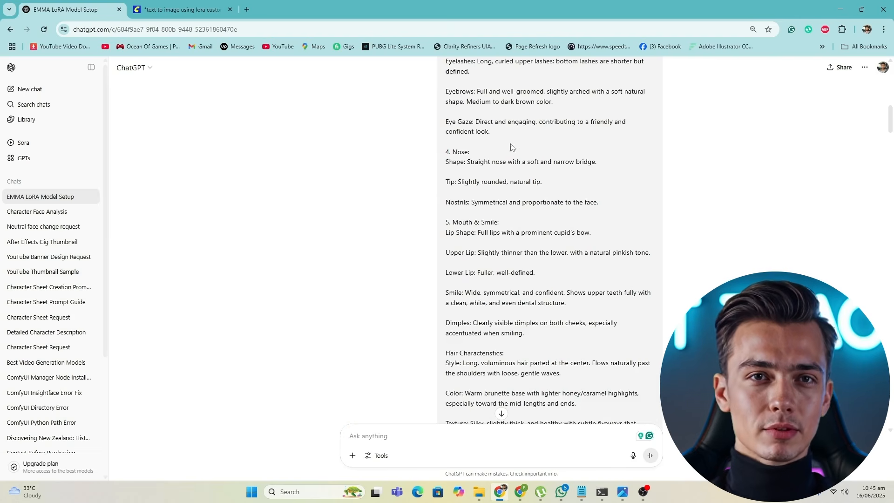
pyautogui.scroll(9, 574, 286)
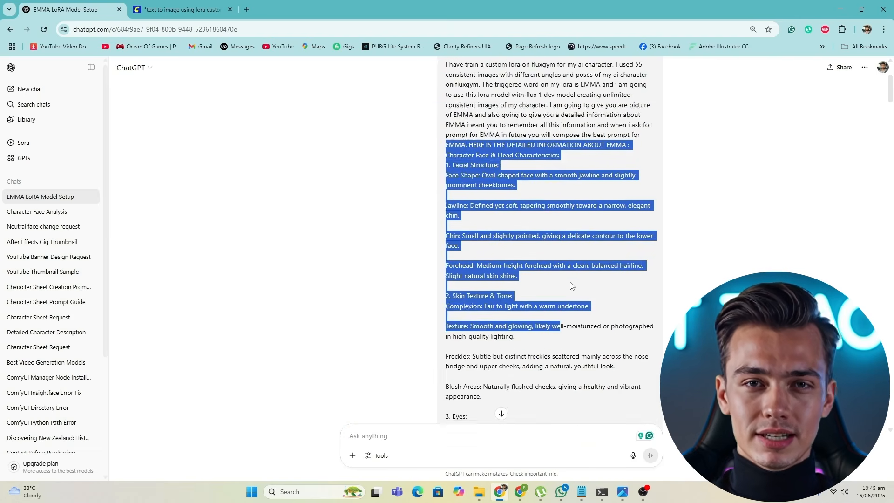
pyautogui.scroll(-1, 573, 286)
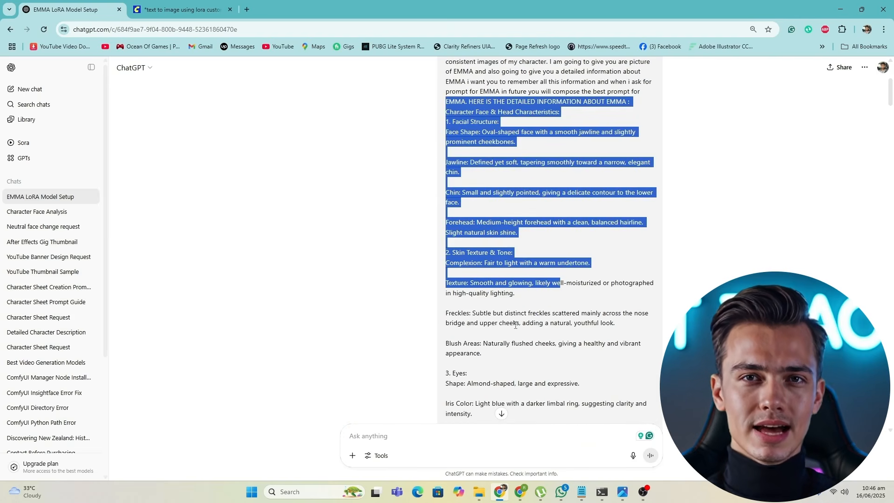
pyautogui.click(561, 338)
pyautogui.moveTo(515, 233); pyautogui.dragTo(515, 293)
pyautogui.scroll(4, 580, 367)
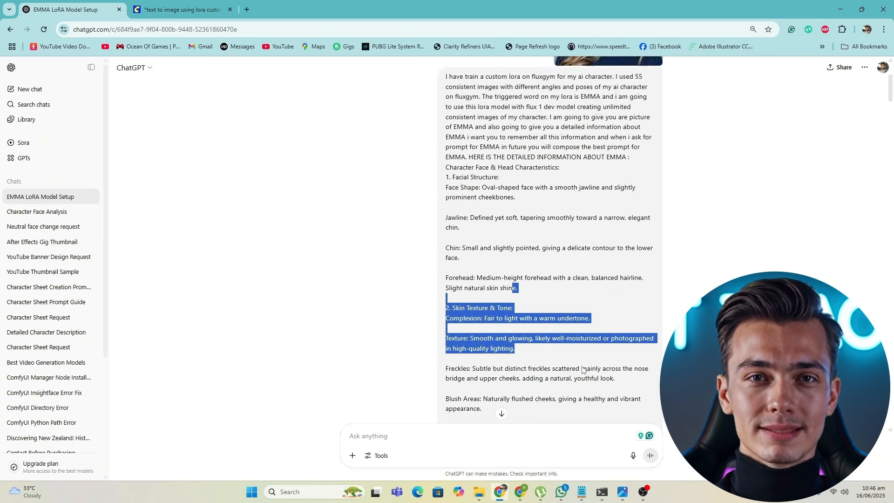
pyautogui.click(593, 147)
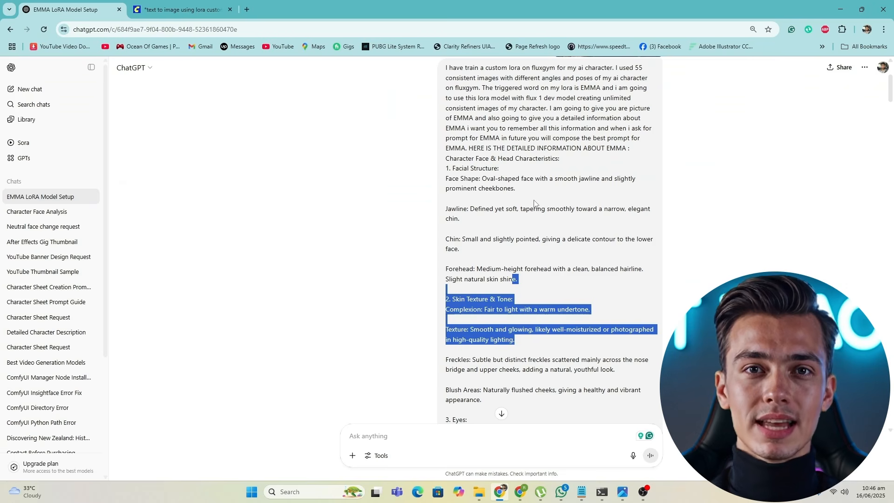
pyautogui.scroll(2, 534, 223)
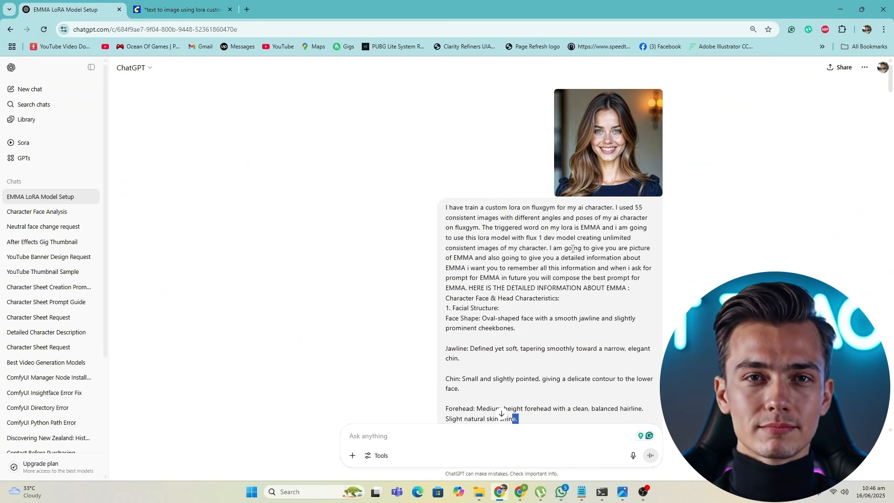
pyautogui.scroll(-15, 580, 254)
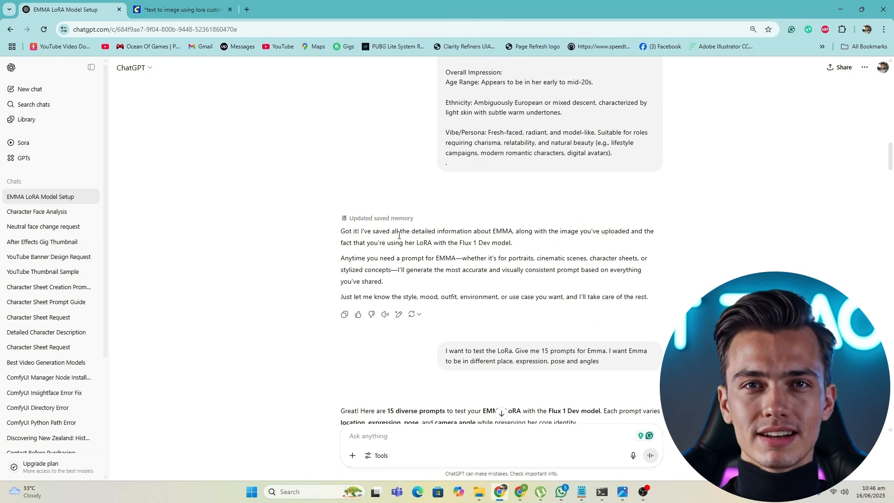
# Read ChatGPT's reply about remembering EMMA's details, the Flux 1 Dev model and writing prompts for her
pyautogui.moveTo(428, 231); pyautogui.dragTo(646, 243)
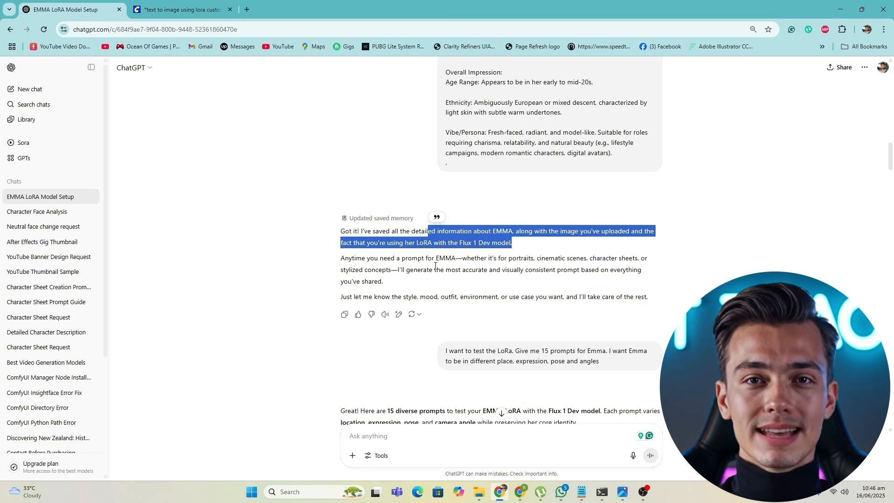
pyautogui.click(422, 258)
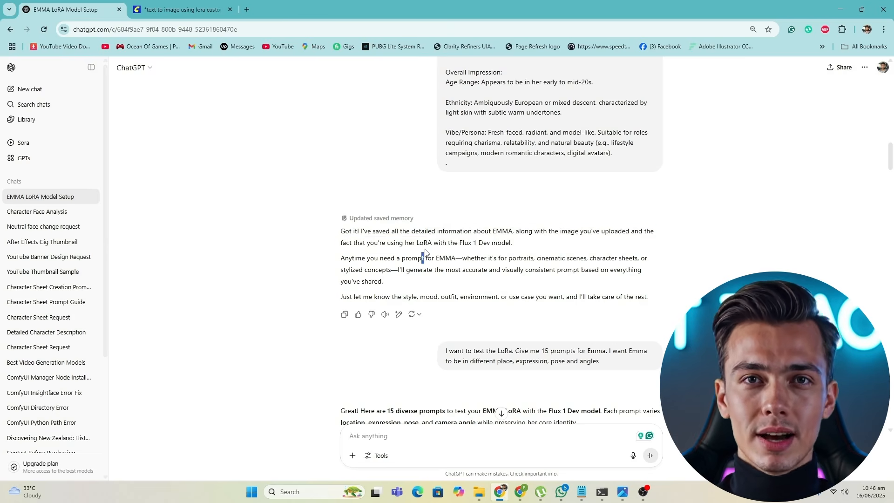
pyautogui.moveTo(439, 243); pyautogui.dragTo(516, 247)
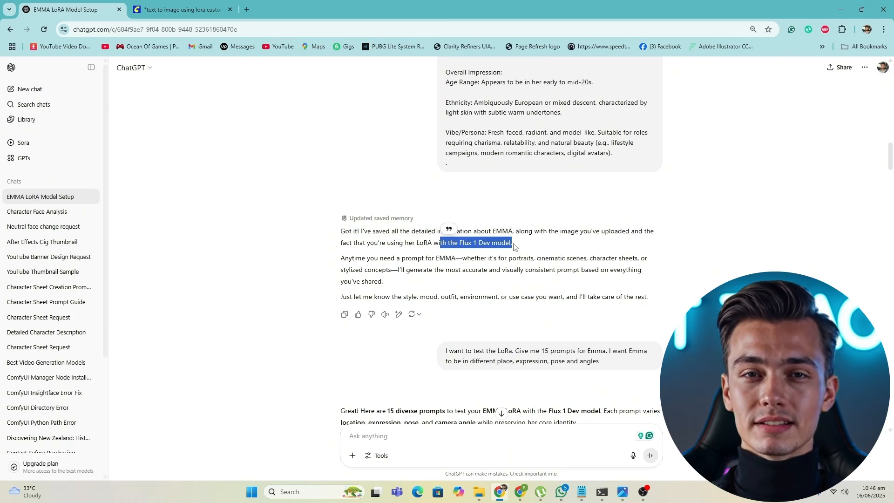
pyautogui.moveTo(390, 242); pyautogui.dragTo(517, 244)
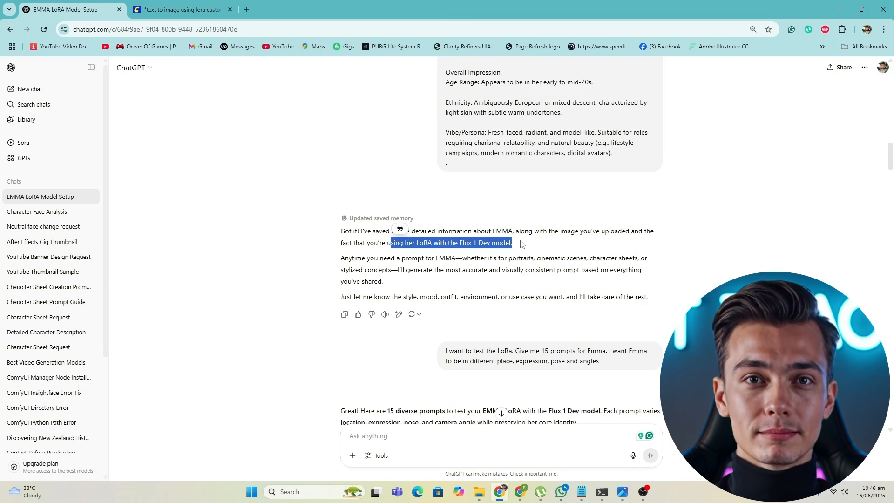
pyautogui.moveTo(356, 258); pyautogui.dragTo(496, 284)
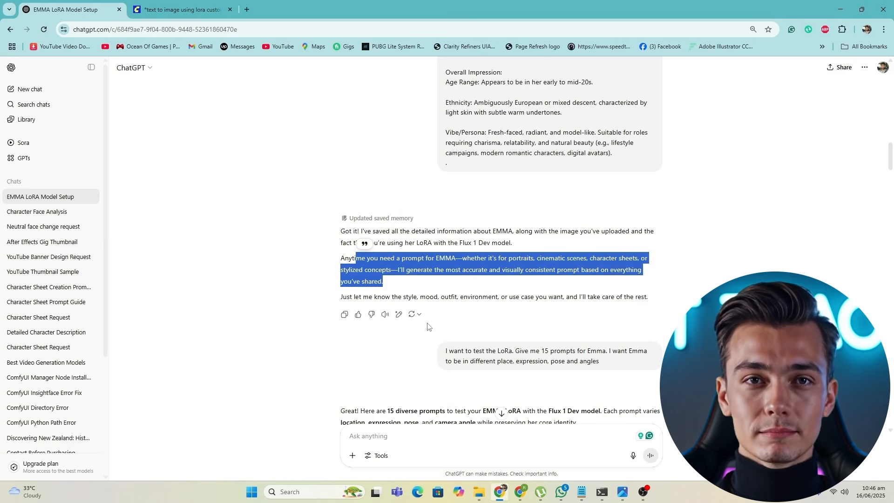
pyautogui.scroll(-1, 428, 326)
pyautogui.click(494, 316)
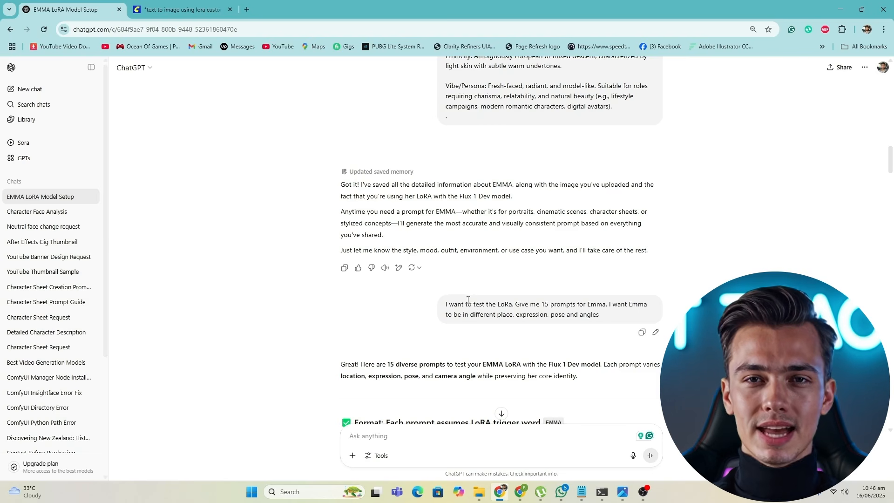
# Read the request for 15 EMMA test prompts with different places, expressions, poses and angles
pyautogui.moveTo(451, 307); pyautogui.dragTo(627, 316)
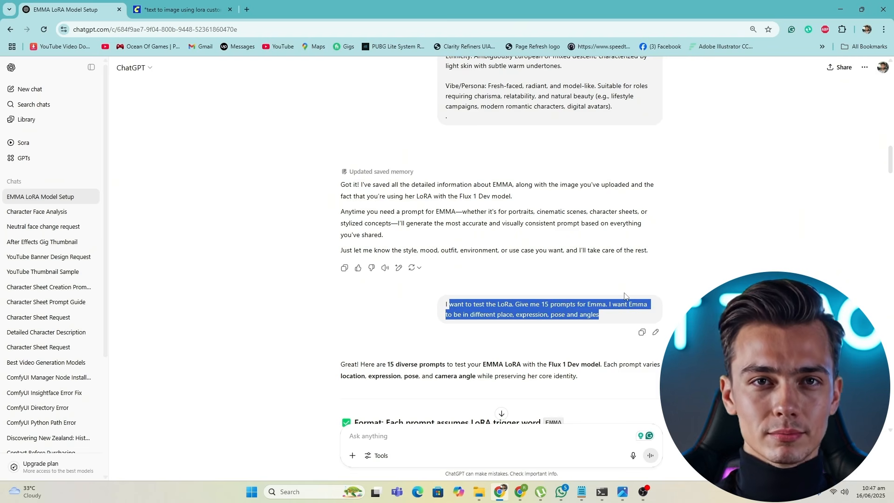
pyautogui.scroll(-7, 615, 289)
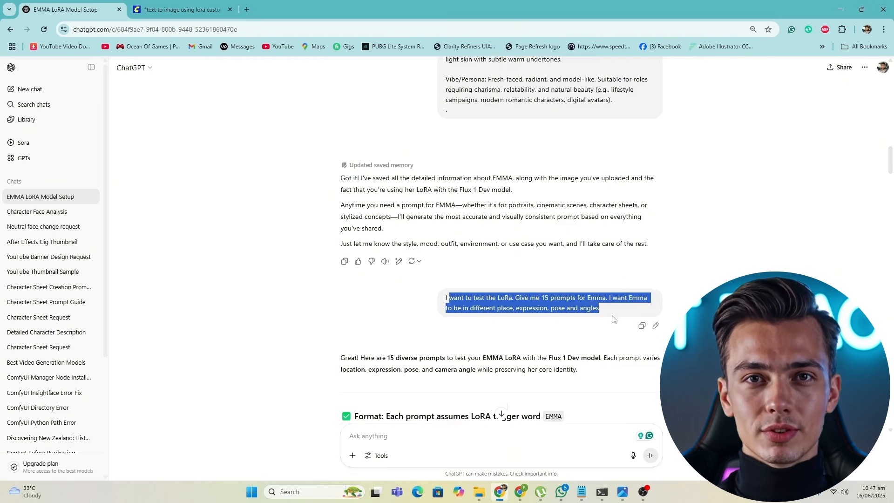
pyautogui.scroll(-2, 549, 243)
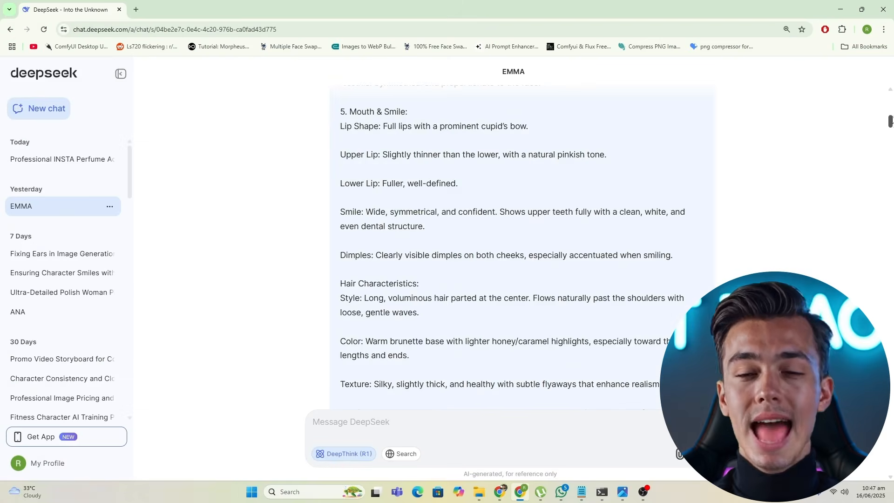
# Examine the start of the same EMMA description in the DeepSeek chat, and return to the ChatGPT conversation
pyautogui.scroll(10, 518, 255)
pyautogui.scroll(5, 518, 254)
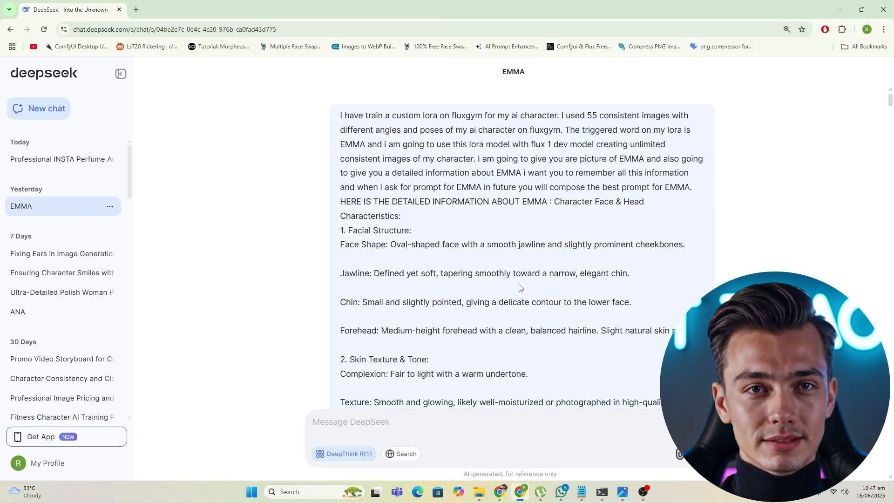
pyautogui.hotkey('alt', 'Tab')
# Look through the numbered EMMA prompts that ChatGPT wrote for testing the LoRA
pyautogui.scroll(-2, 533, 275)
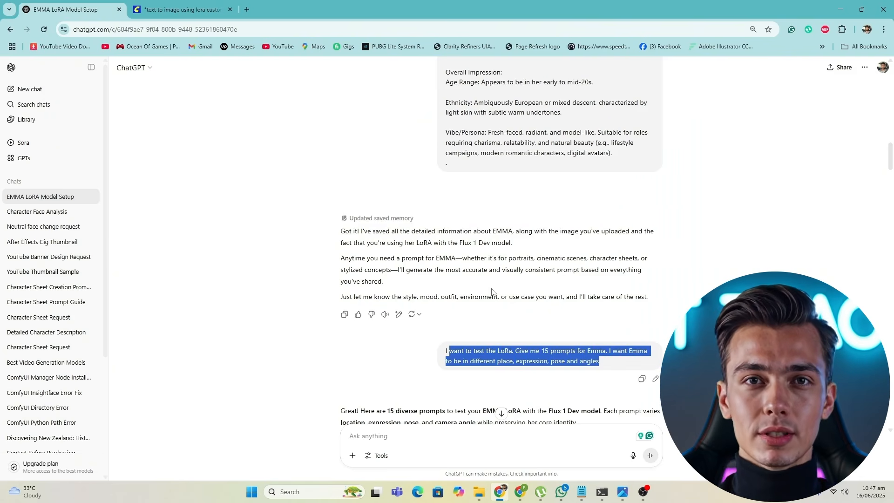
pyautogui.scroll(-10, 506, 293)
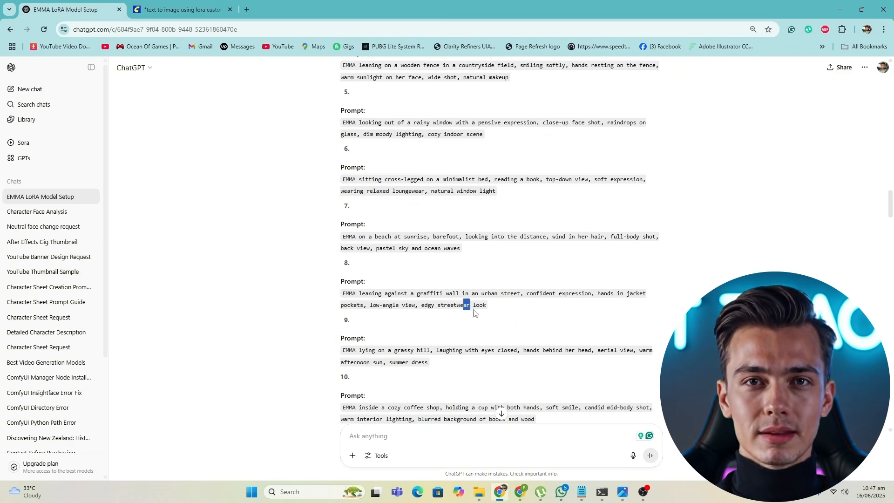
pyautogui.scroll(5, 568, 326)
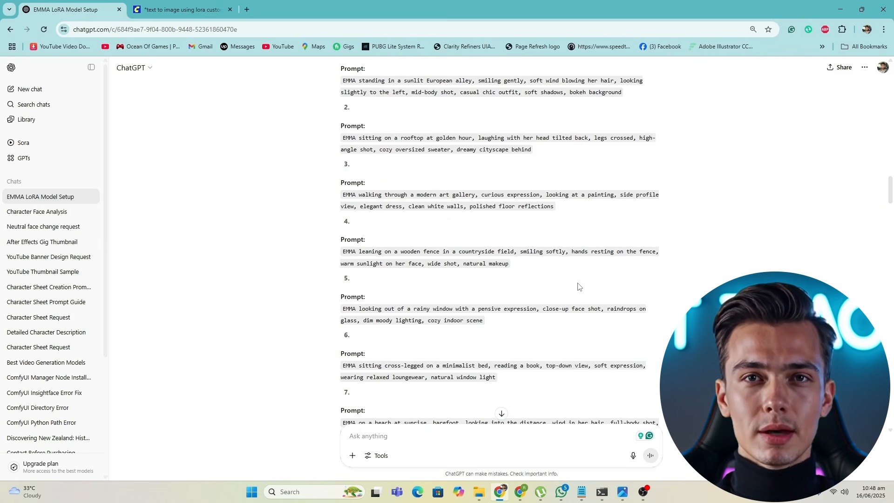
pyautogui.scroll(-7, 535, 261)
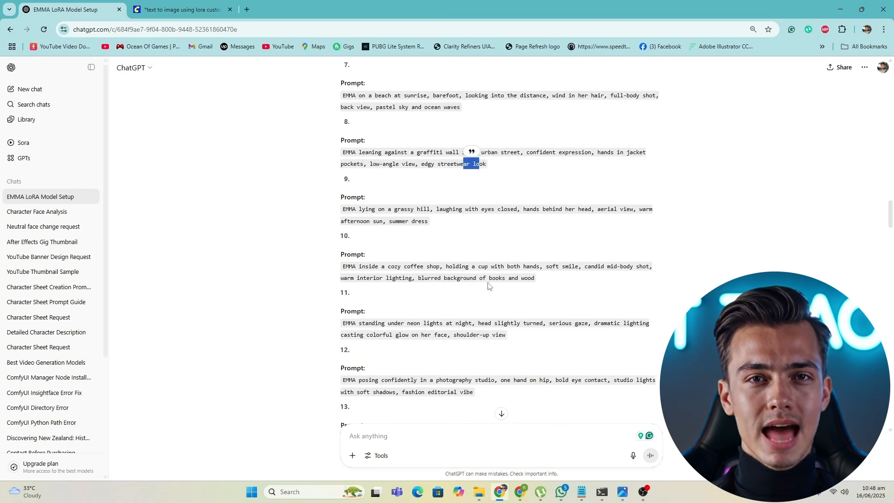
pyautogui.scroll(3, 466, 317)
pyautogui.scroll(8, 465, 318)
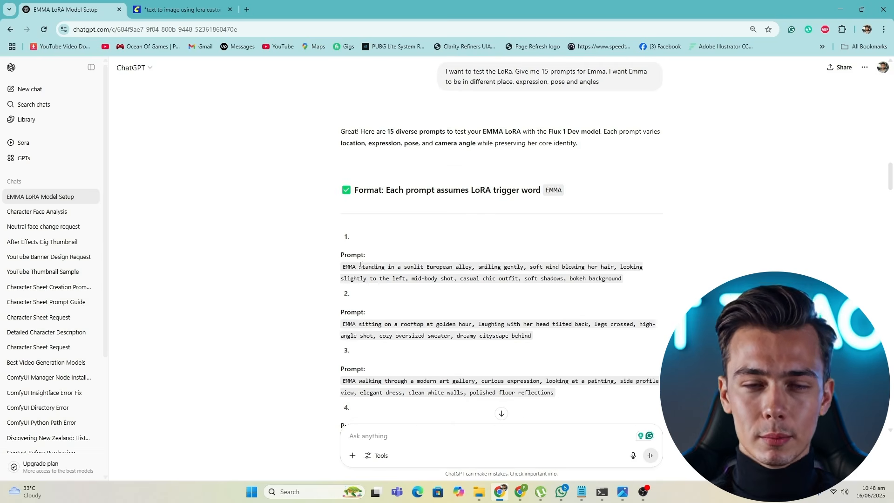
# Copy prompt 1, EMMA in a sunlit European alley, and replace the CLIP Text Encode node's text with it in ComfyUI
pyautogui.moveTo(342, 270); pyautogui.dragTo(606, 275)
pyautogui.hotkey('ctrl', 'c')
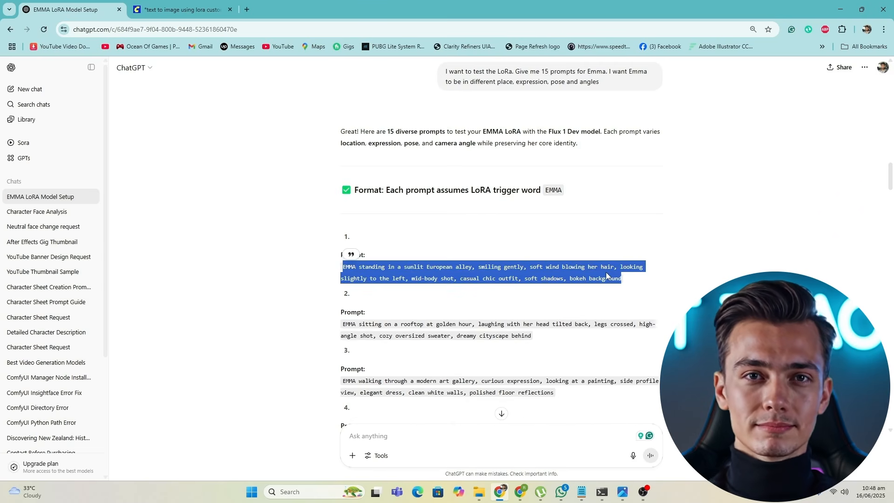
pyautogui.click(182, 9)
pyautogui.click(380, 277)
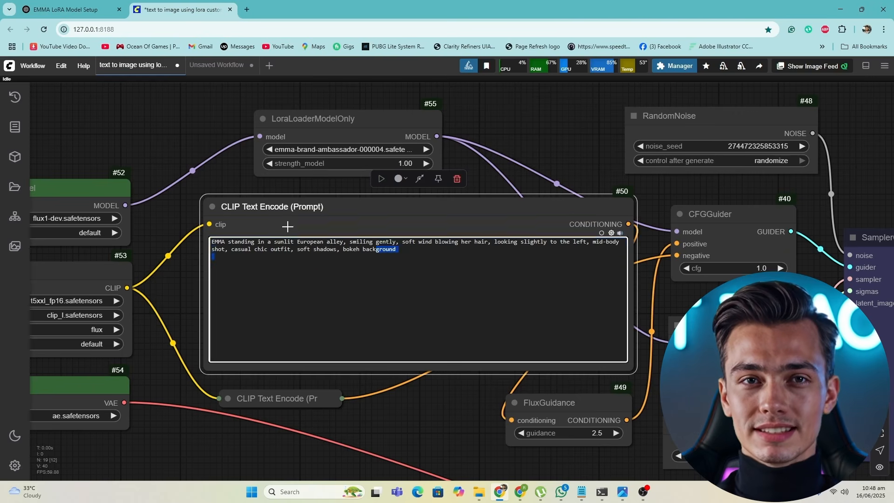
pyautogui.hotkey('ctrl', 'a')
pyautogui.hotkey('ctrl', 'v')
# Run the text-to-image workflow to generate the EMMA alley image
pyautogui.scroll(-5, 481, 343)
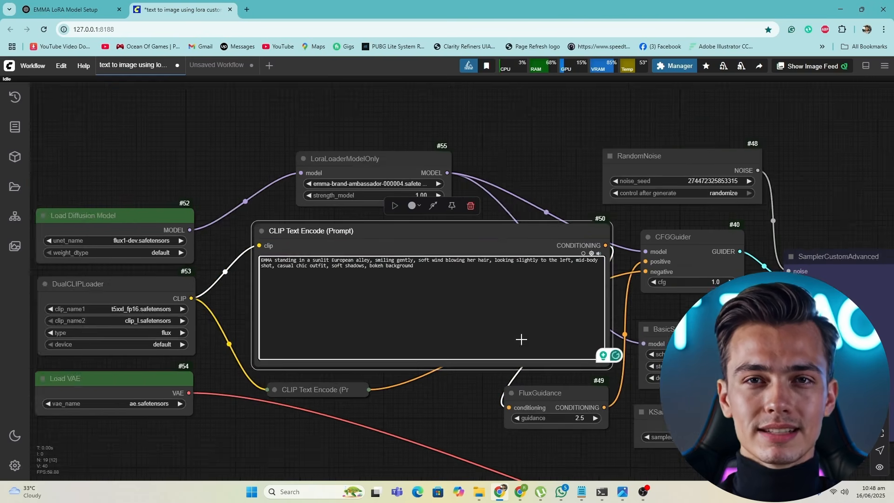
pyautogui.moveTo(406, 297); pyautogui.dragTo(338, 278)
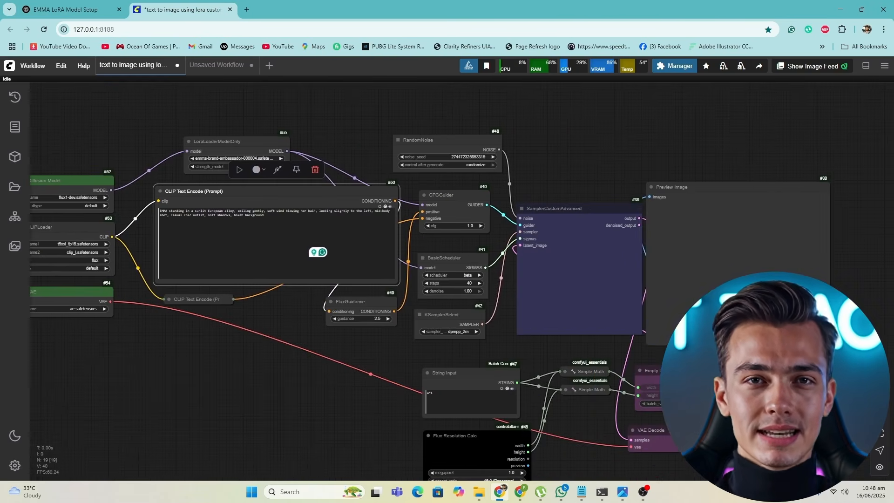
pyautogui.hotkey('ctrl', 'Return')
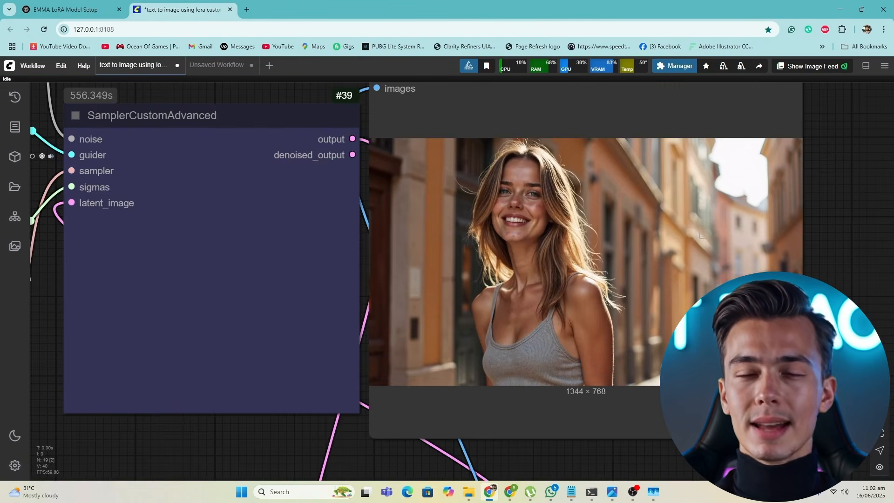
# Inspect the generated EMMA image in the Preview Image node, both as a whole and close up
pyautogui.scroll(-3, 560, 322)
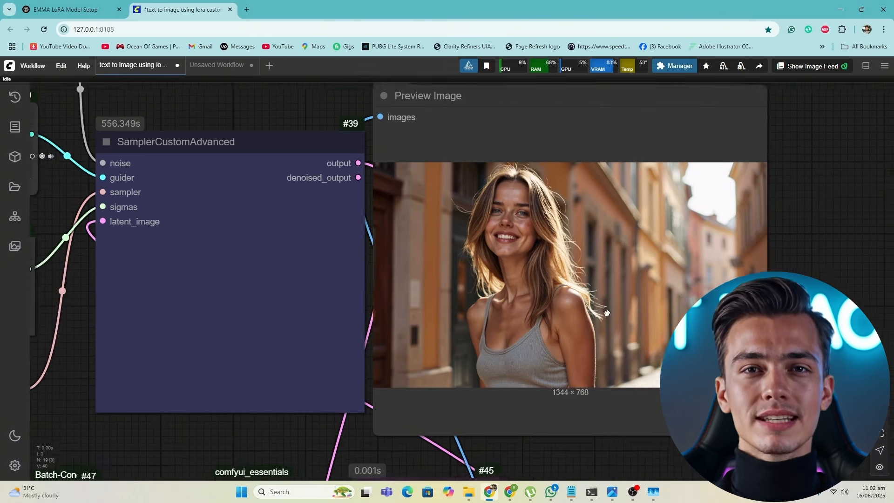
pyautogui.moveTo(569, 312); pyautogui.dragTo(522, 316)
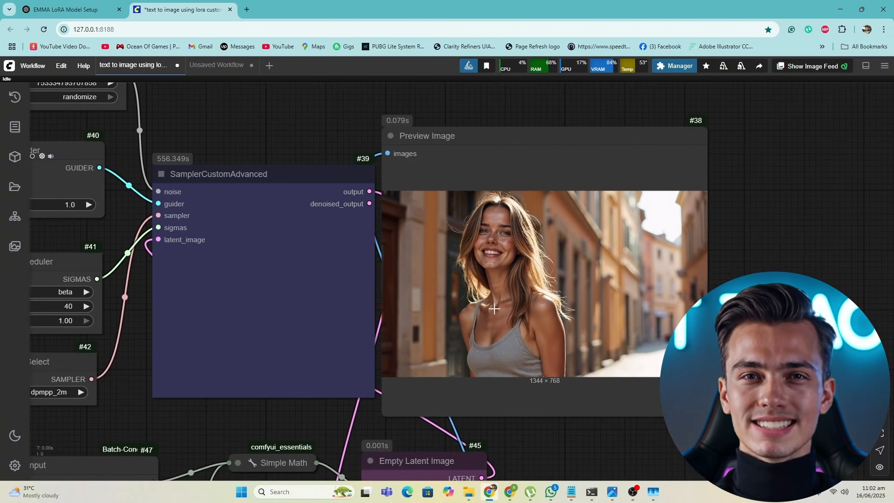
pyautogui.scroll(4, 468, 273)
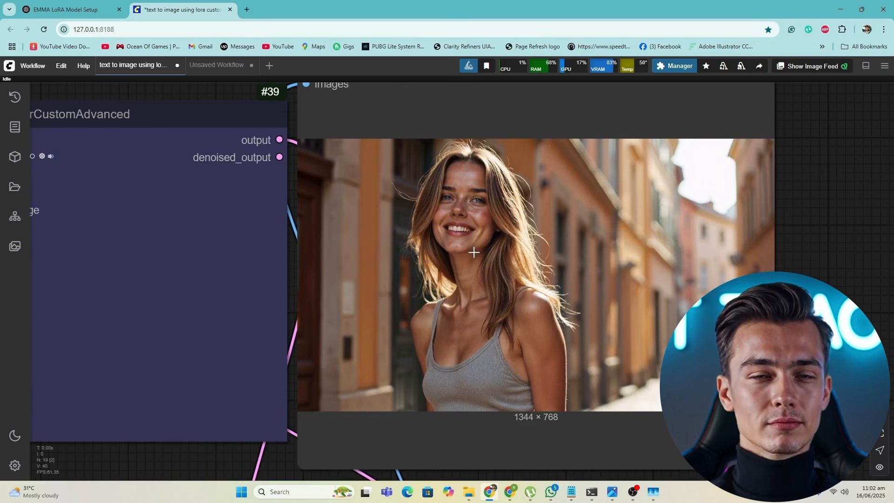
pyautogui.moveTo(475, 252); pyautogui.dragTo(469, 249)
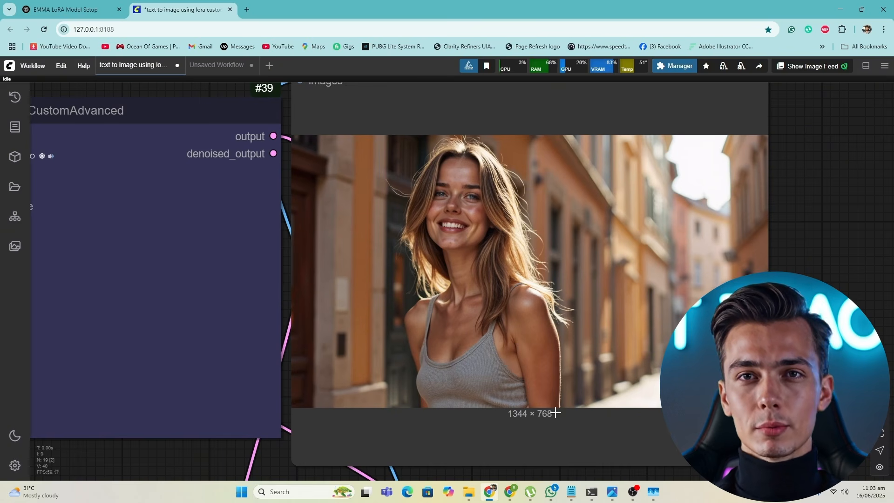
# Bring up the ComfyUI console window and check the execution time of the last prompt
pyautogui.click(597, 498)
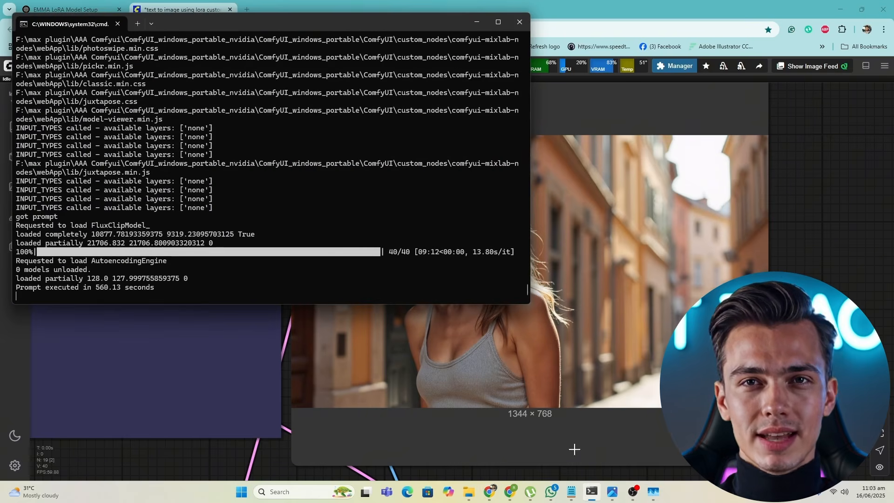
pyautogui.moveTo(406, 27); pyautogui.dragTo(575, 83)
pyautogui.scroll(1, 596, 333)
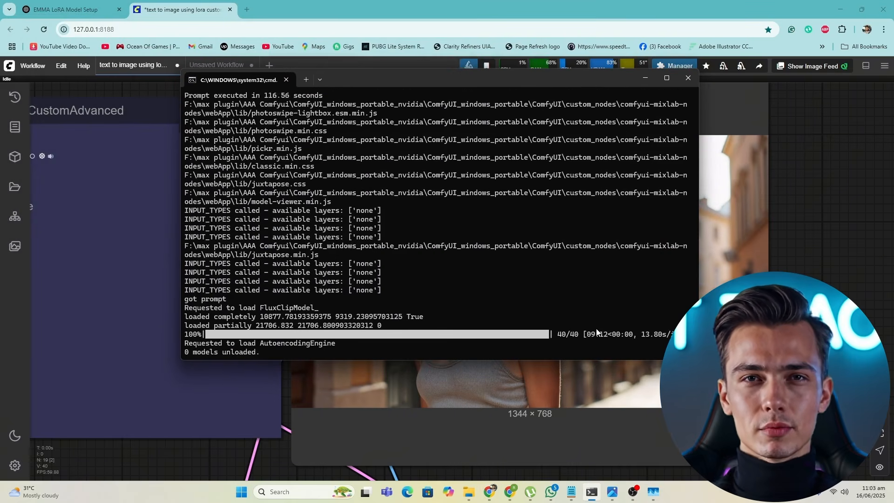
pyautogui.scroll(-1, 596, 332)
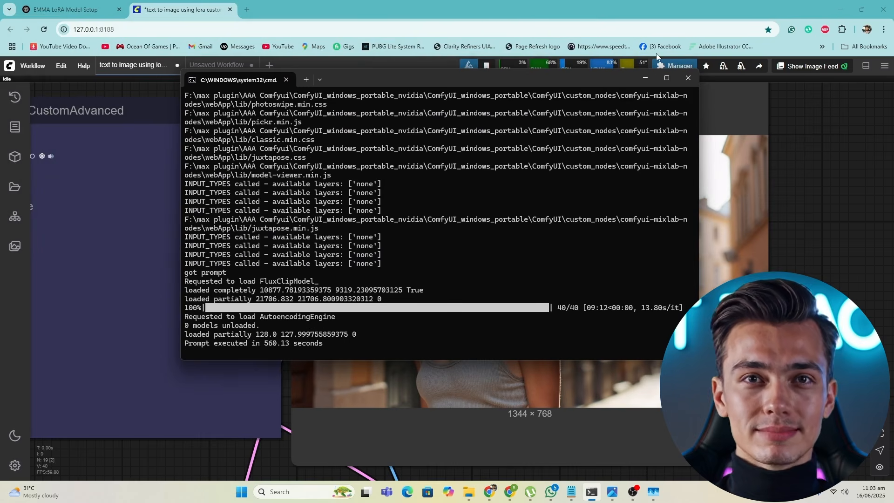
# Put away the console, close the ComfyUI browser tab without saving, and shut down the ComfyUI console
pyautogui.click(639, 80)
pyautogui.scroll(-2, 432, 325)
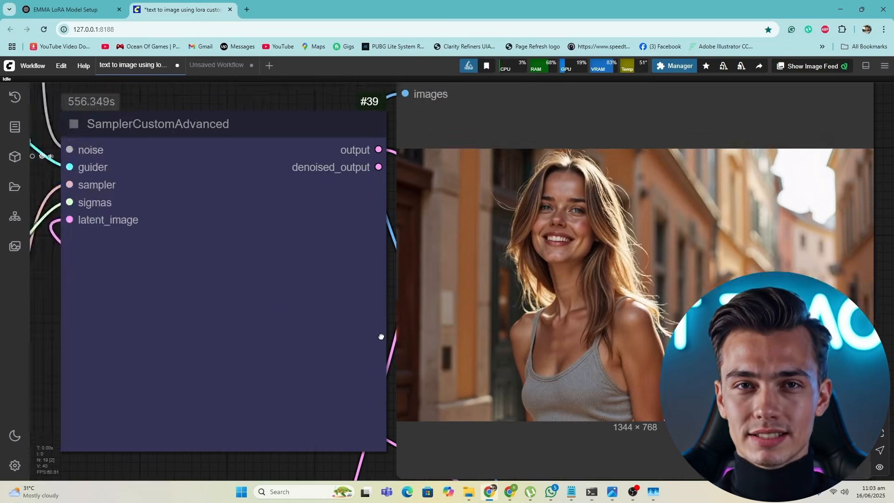
pyautogui.scroll(-4, 796, 338)
pyautogui.moveTo(432, 325); pyautogui.dragTo(646, 318)
pyautogui.moveTo(592, 495)
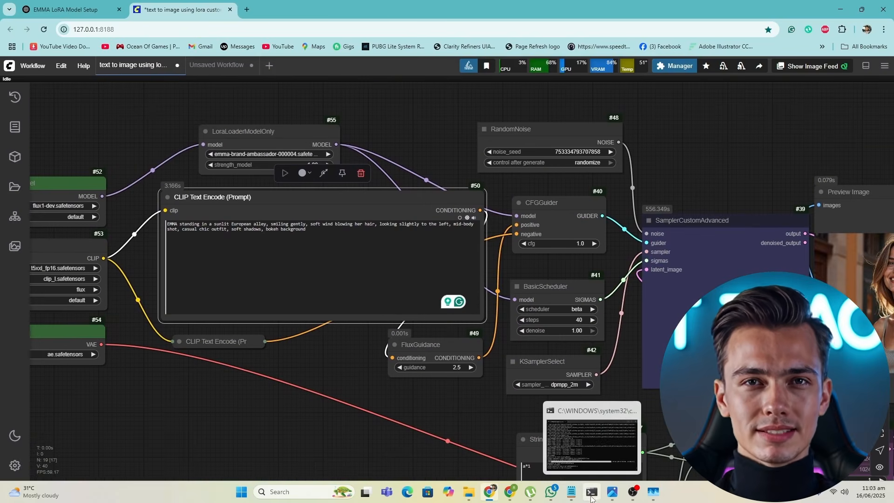
pyautogui.click(230, 9)
pyautogui.click(488, 88)
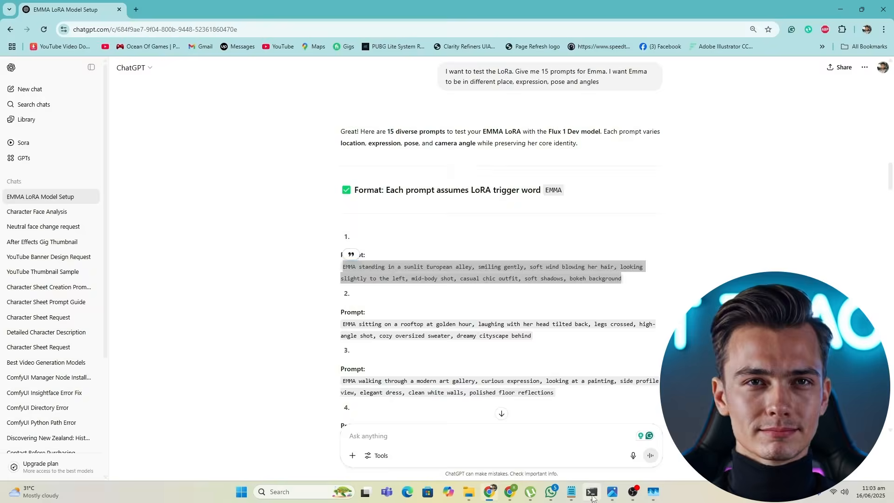
pyautogui.click(592, 494)
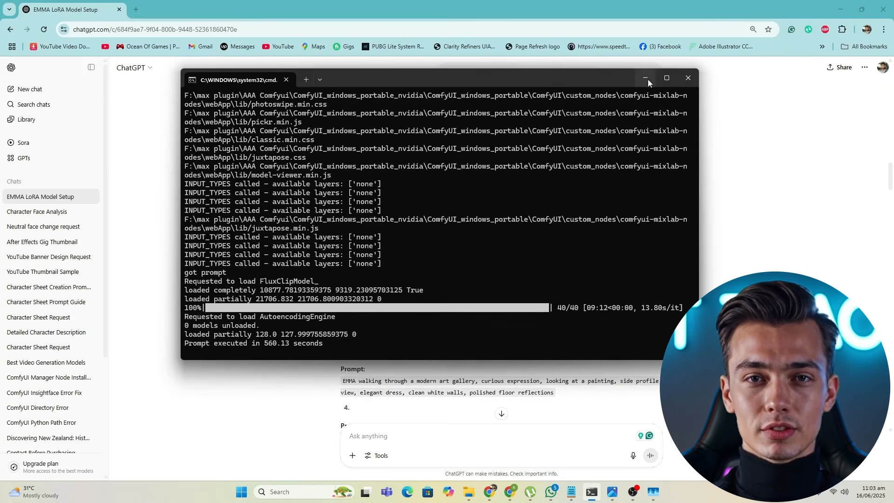
pyautogui.click(688, 78)
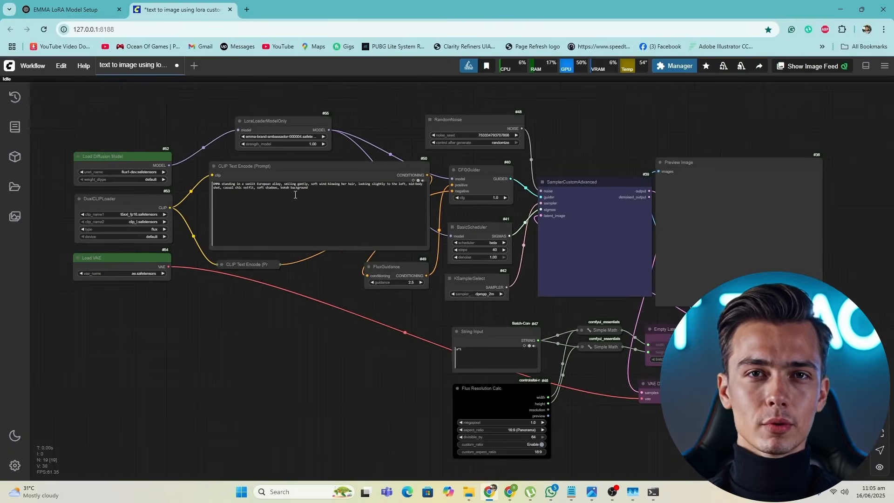
# Check the EMMA alley prompt in the CLIP Text Encode node and rerun the text-to-image workflow with it
pyautogui.scroll(6, 276, 234)
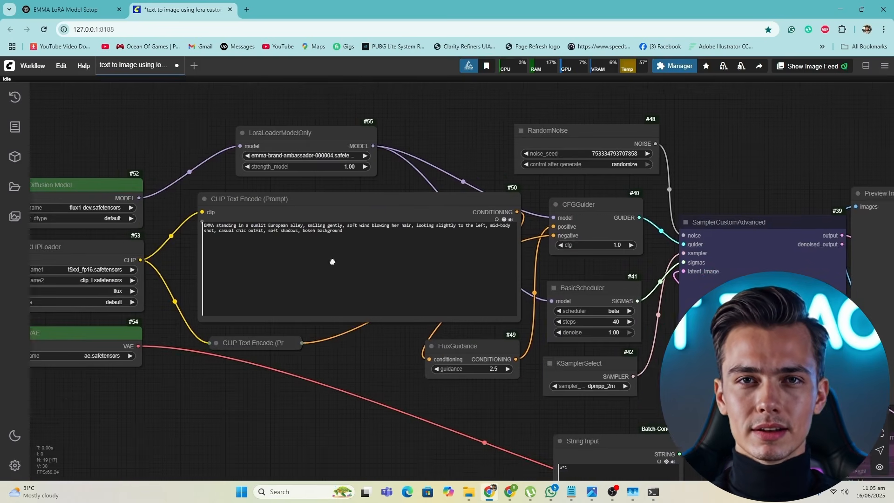
pyautogui.moveTo(264, 273); pyautogui.dragTo(348, 279)
pyautogui.scroll(3, 303, 246)
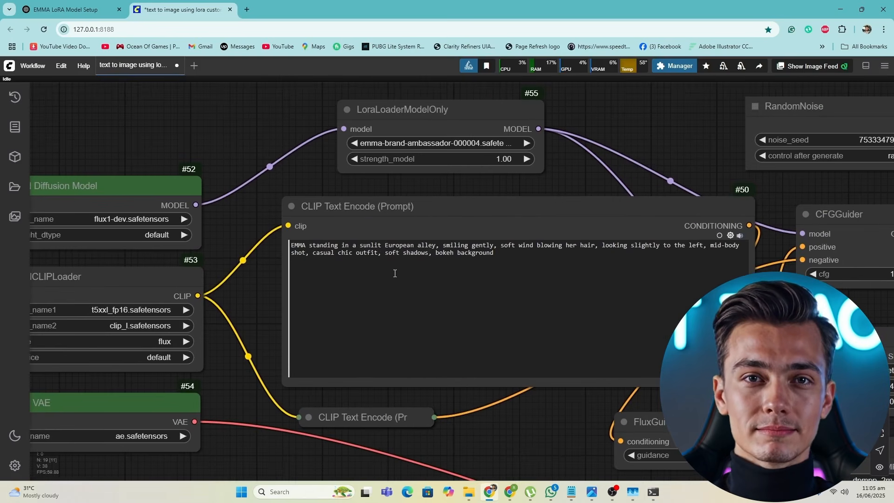
pyautogui.moveTo(301, 243); pyautogui.dragTo(325, 244)
pyautogui.click(389, 260)
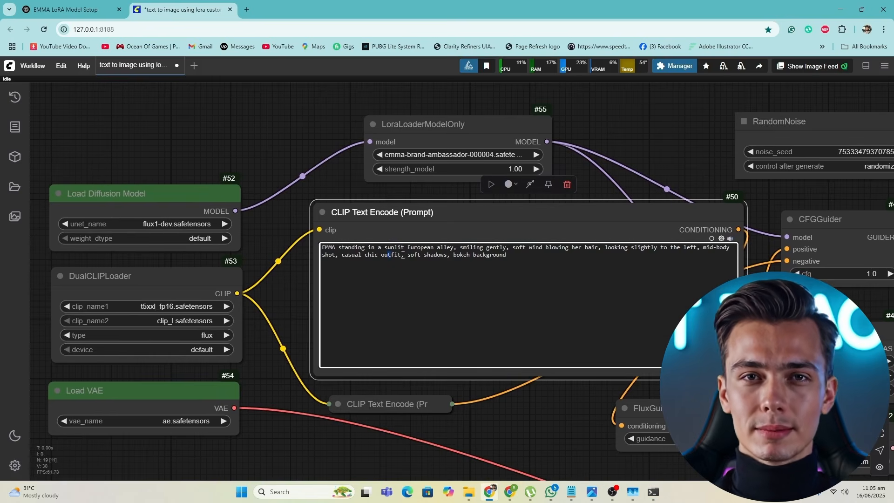
pyautogui.hotkey('ctrl', 'a')
pyautogui.scroll(-1, 372, 298)
pyautogui.moveTo(372, 298); pyautogui.dragTo(373, 302)
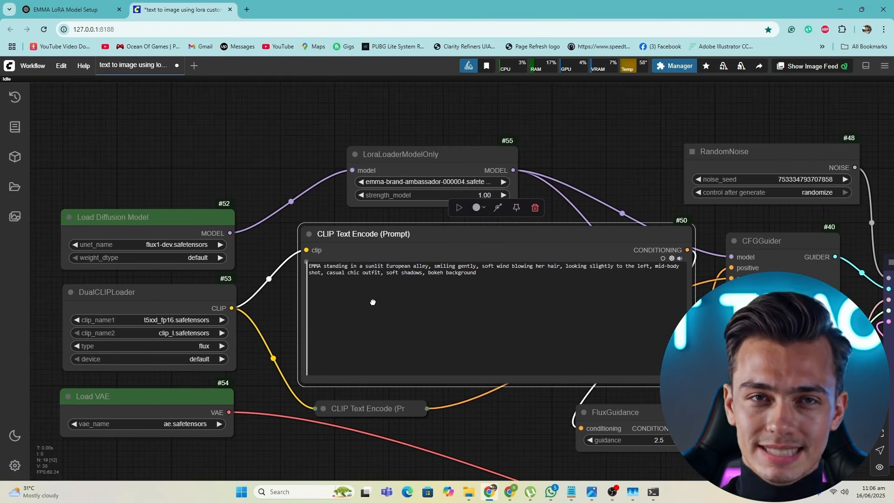
pyautogui.scroll(-2, 374, 305)
pyautogui.moveTo(404, 349); pyautogui.dragTo(331, 308)
pyautogui.moveTo(639, 392)
pyautogui.mouseDown()
pyautogui.moveTo(504, 310)
pyautogui.moveTo(565, 340)
pyautogui.moveTo(629, 349)
pyautogui.mouseUp()
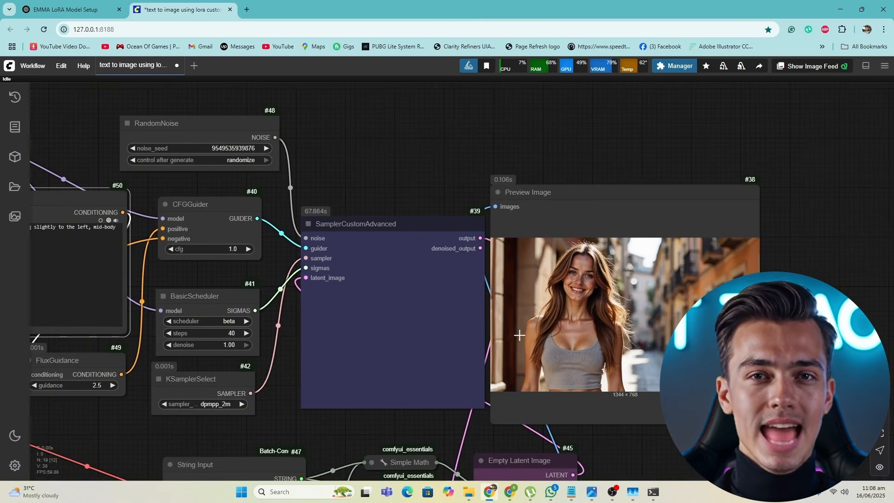
# Bring up the restarted ComfyUI console and check the sampling speed and total execution time of the new run
pyautogui.moveTo(369, 345); pyautogui.dragTo(511, 337)
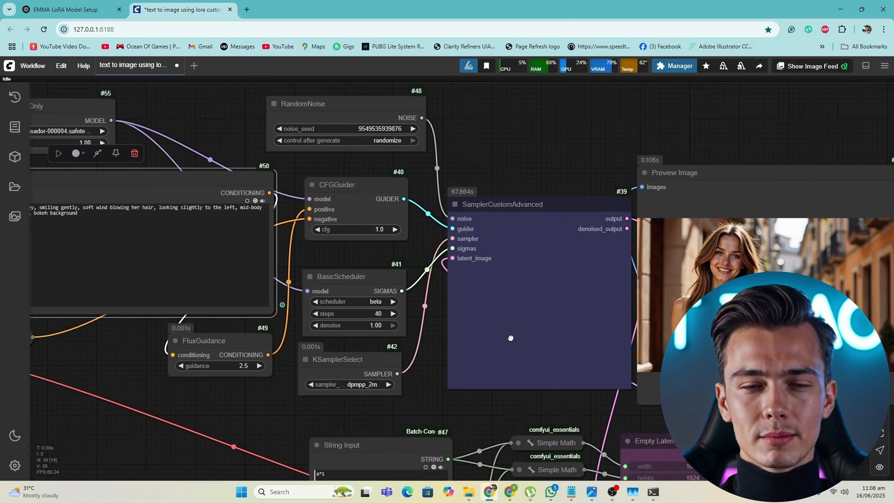
pyautogui.scroll(-4, 476, 326)
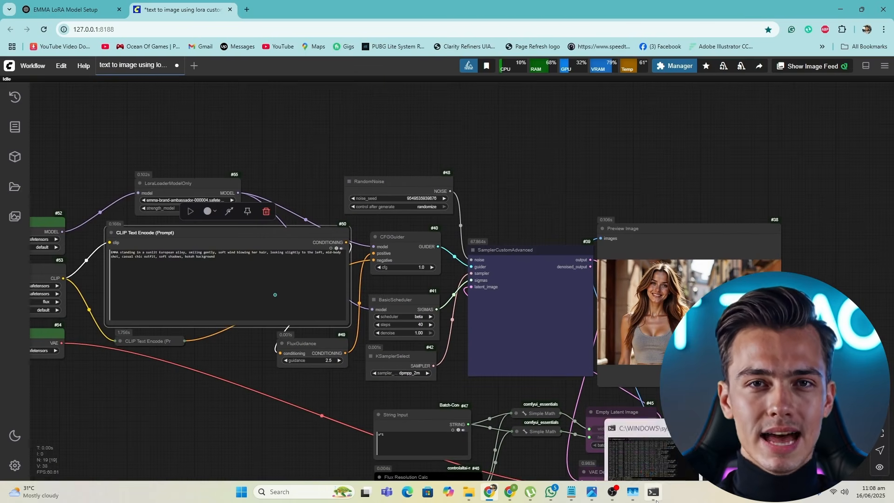
pyautogui.click(653, 490)
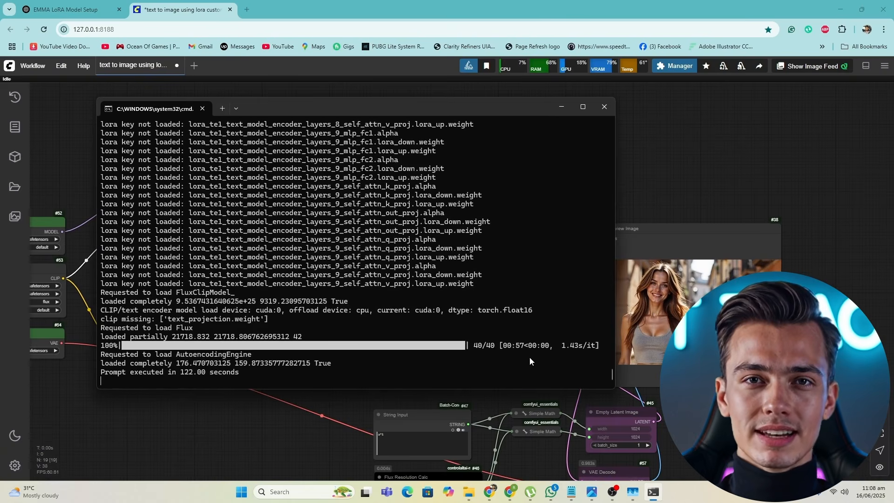
pyautogui.moveTo(518, 348)
pyautogui.mouseDown()
pyautogui.moveTo(527, 353)
pyautogui.moveTo(516, 347)
pyautogui.mouseUp()
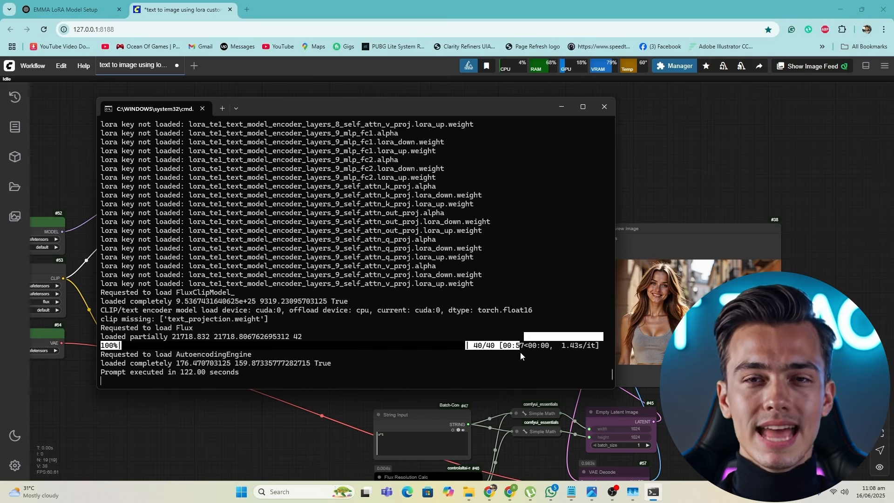
pyautogui.click(515, 346)
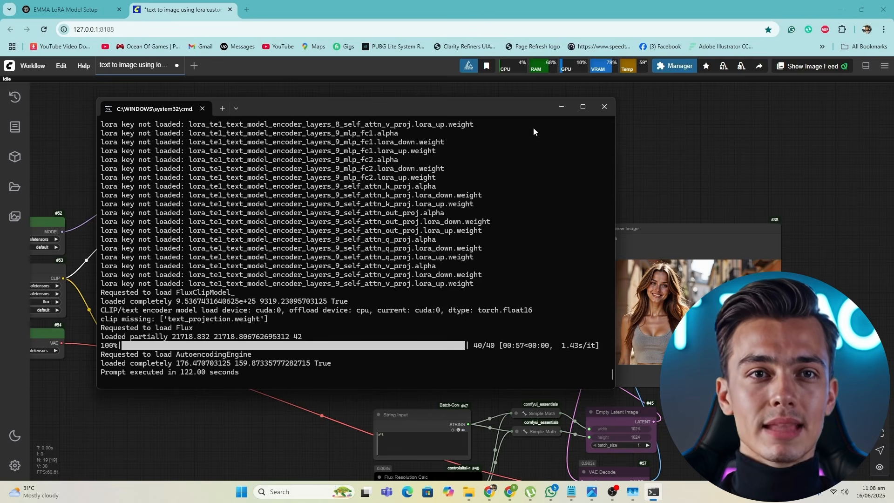
pyautogui.click(561, 107)
# Inspect the newly generated EMMA alley image in the Preview Image node
pyautogui.scroll(8, 493, 292)
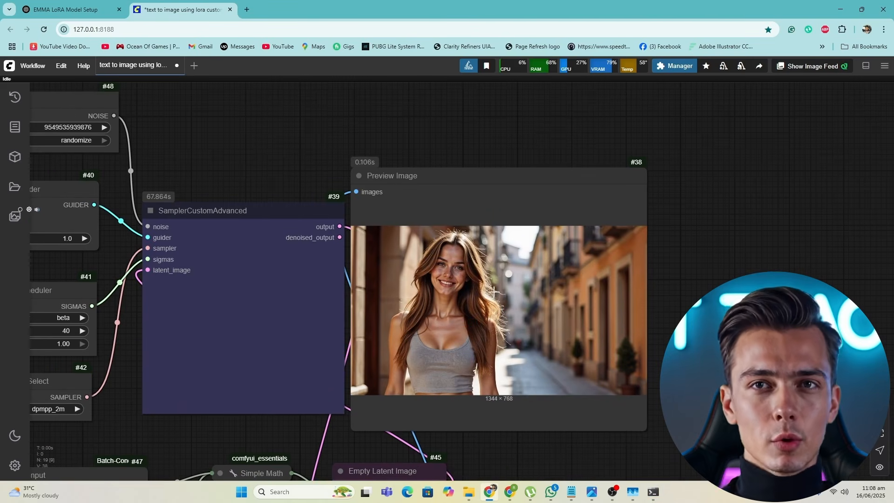
pyautogui.scroll(-2, 475, 274)
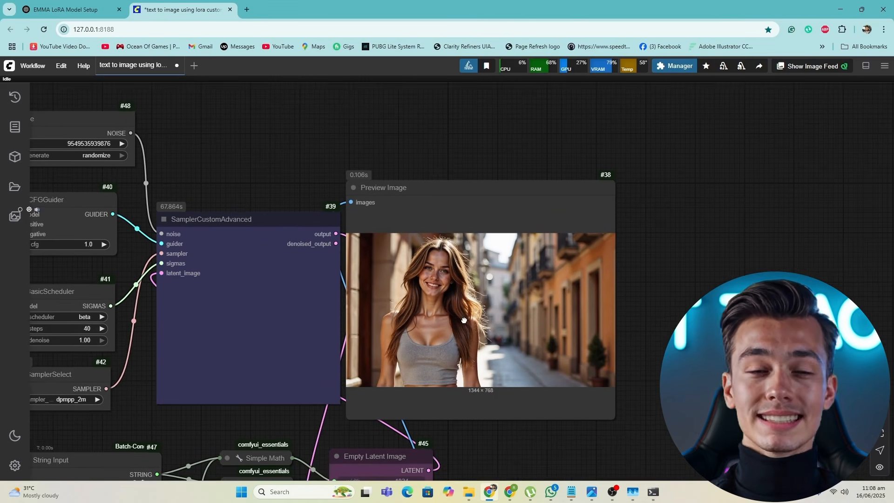
pyautogui.moveTo(460, 316); pyautogui.dragTo(456, 315)
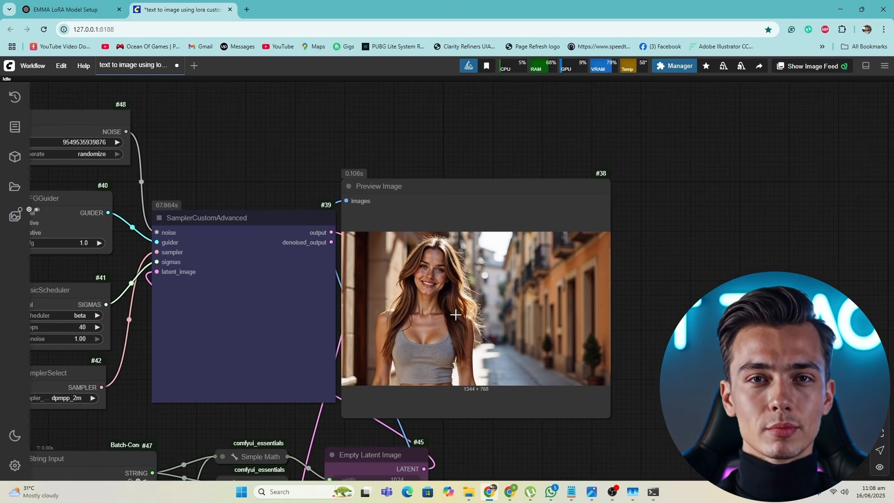
pyautogui.scroll(-3, 455, 315)
pyautogui.moveTo(343, 297); pyautogui.dragTo(589, 284)
pyautogui.scroll(-3, 541, 296)
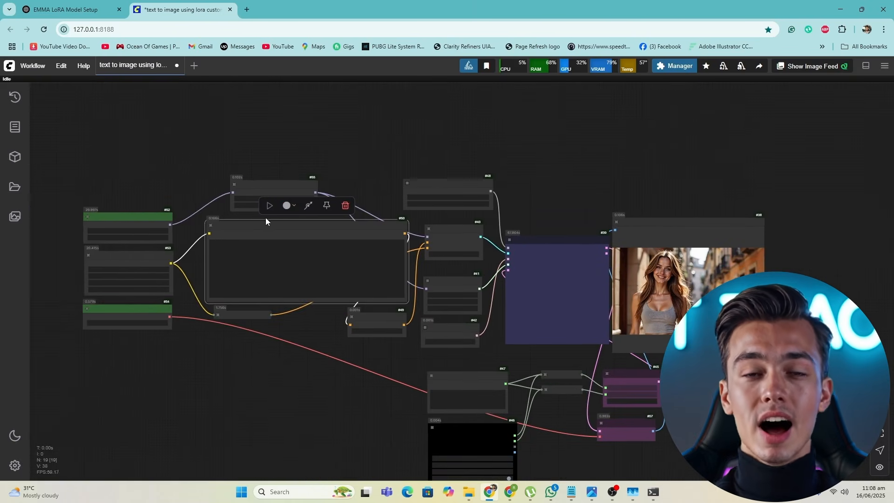
# Look over the remaining EMMA test prompts in ChatGPT and open the best images folder in File Explorer
pyautogui.click(70, 10)
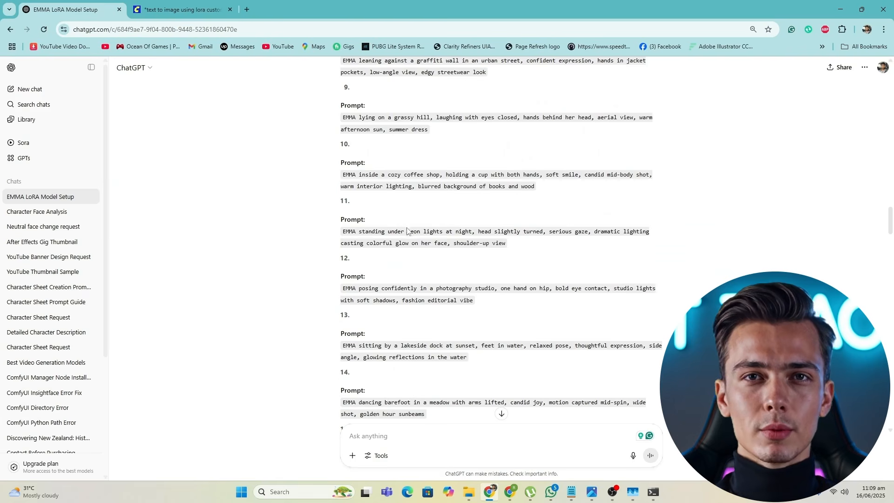
pyautogui.moveTo(408, 231); pyautogui.dragTo(542, 275)
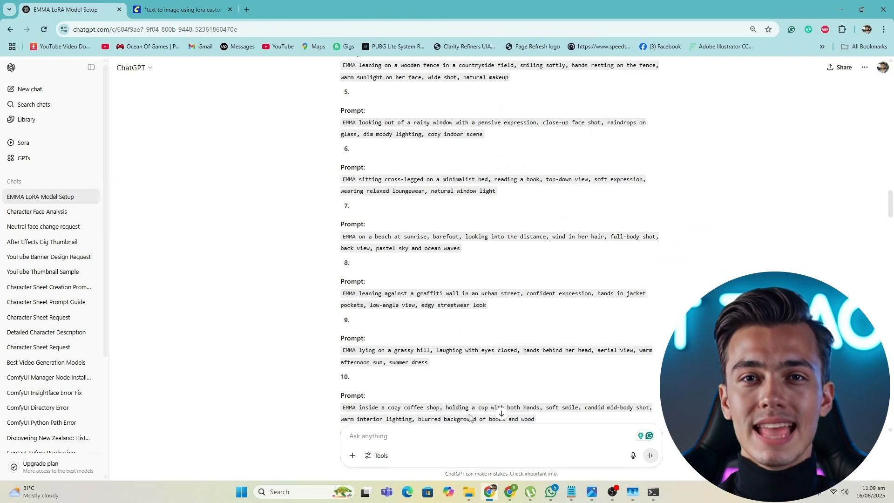
pyautogui.click(468, 496)
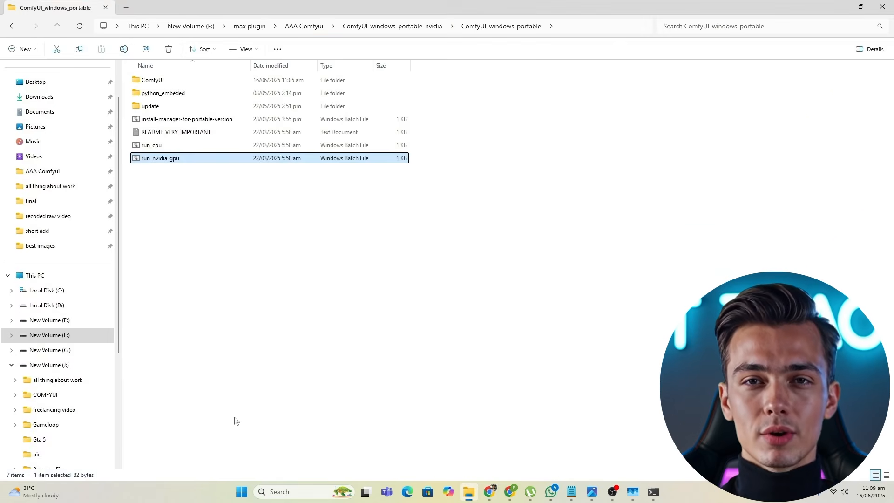
pyautogui.click(61, 249)
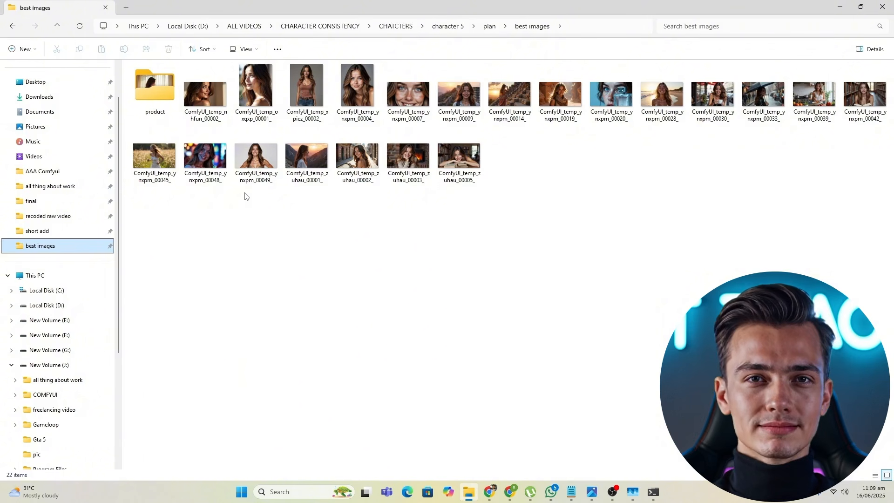
# View the generated EMMA images in the best images folder one by one, from ComfyUI_temp_nhfun_00002_ to ComfyUI_temp_zuhau_00005_, and close the viewer
pyautogui.doubleClick(210, 109)
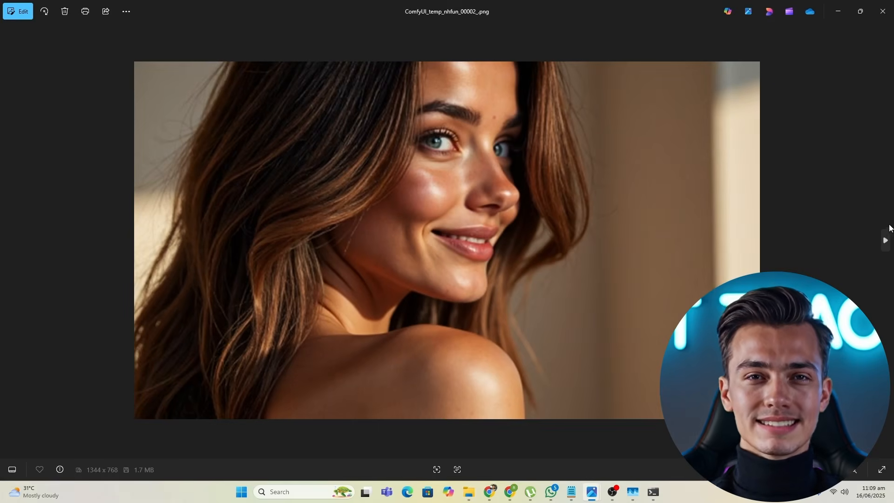
pyautogui.click(887, 248)
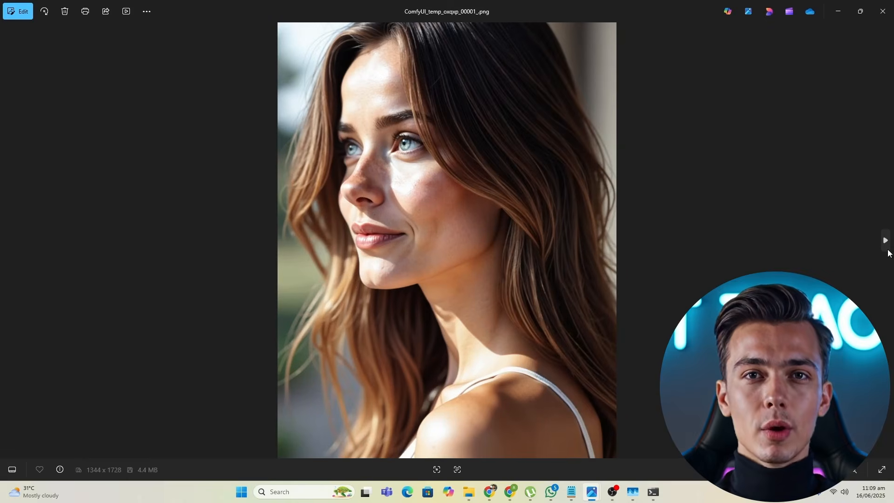
pyautogui.click(887, 246)
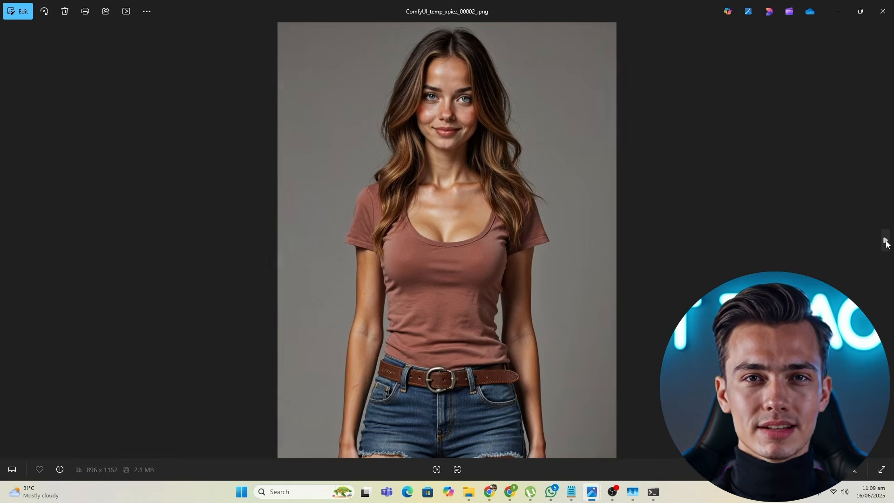
pyautogui.click(887, 248)
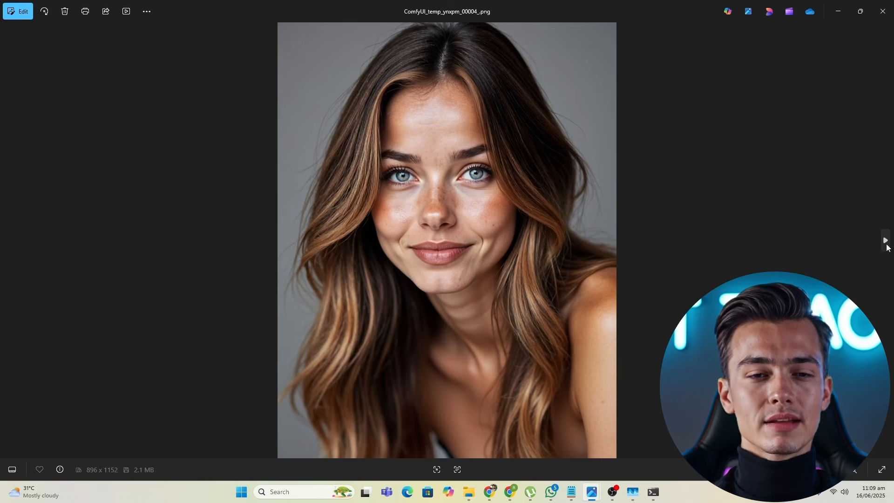
pyautogui.click(887, 242)
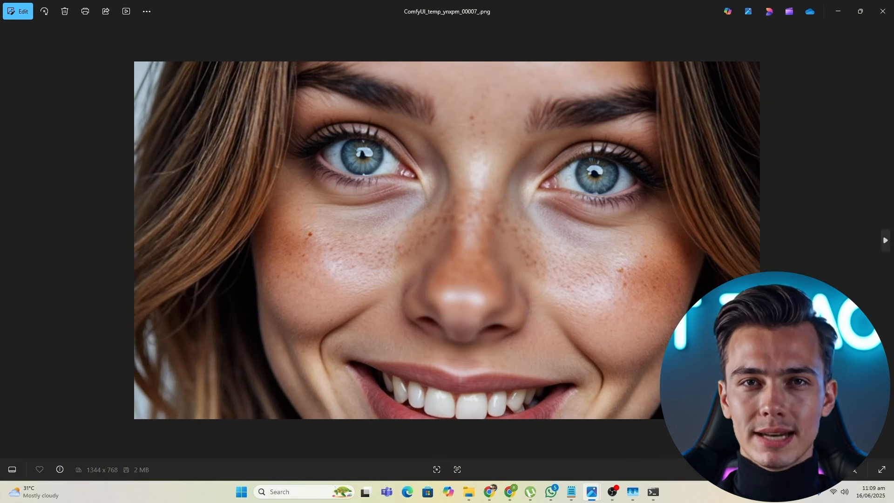
pyautogui.click(889, 245)
pyautogui.click(887, 242)
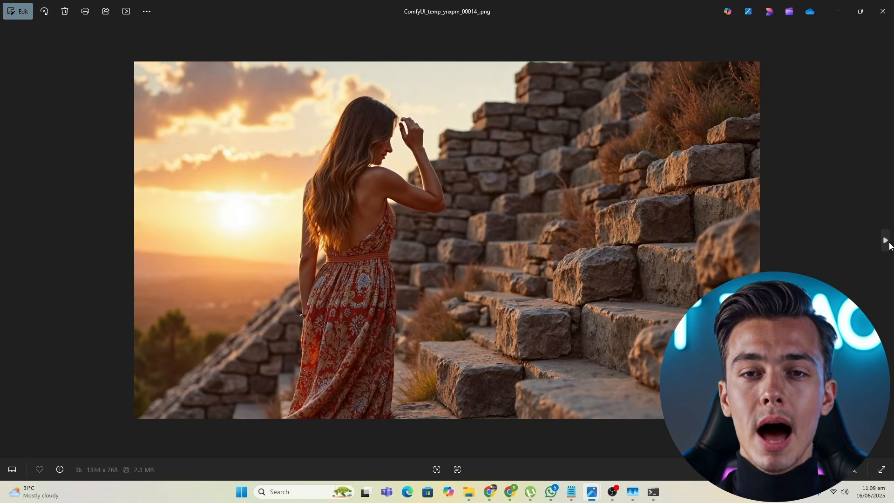
pyautogui.click(886, 240)
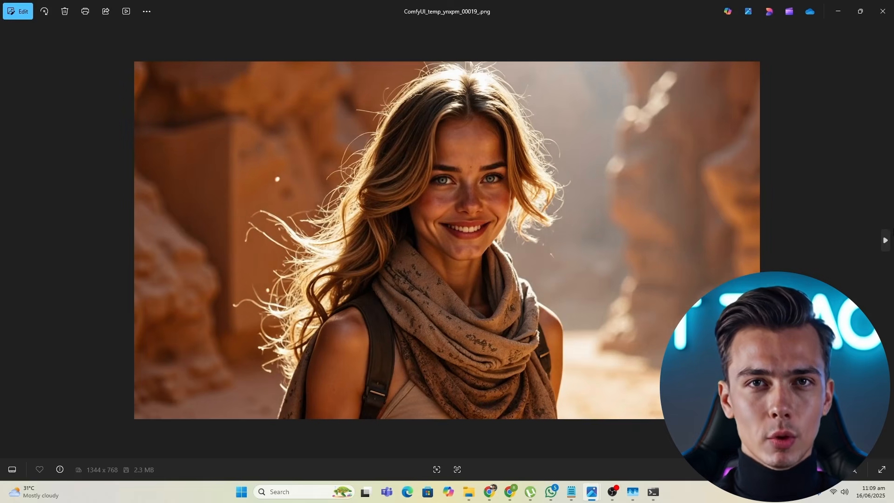
pyautogui.click(886, 240)
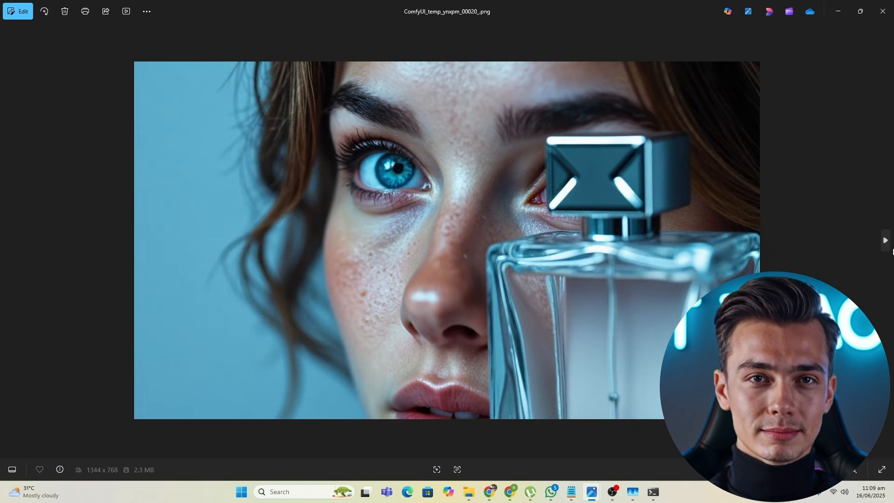
pyautogui.click(886, 240)
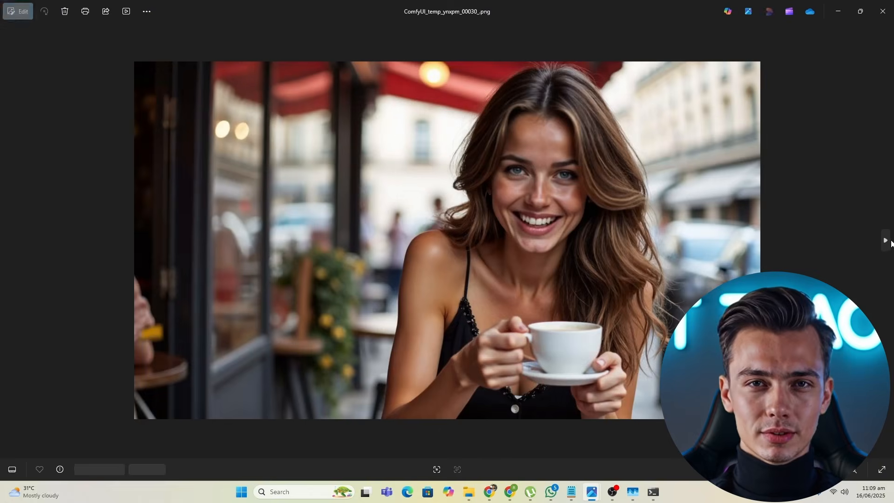
pyautogui.click(887, 241)
pyautogui.click(887, 241)
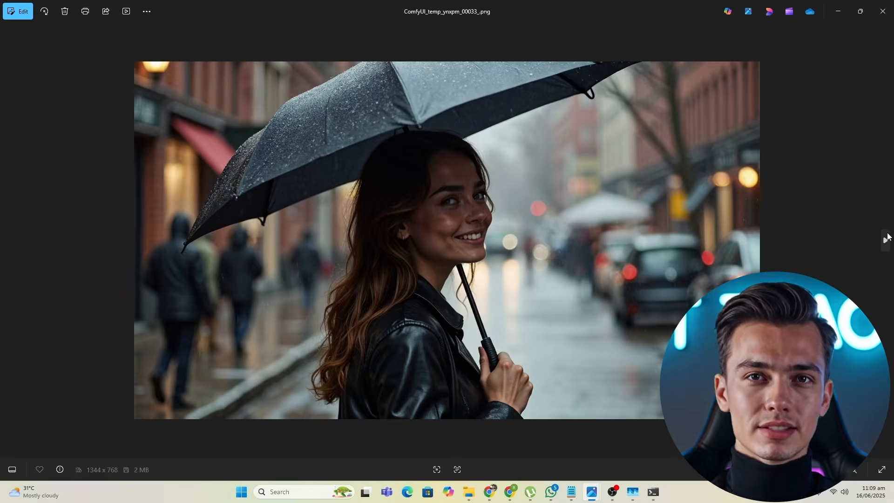
pyautogui.click(886, 240)
pyautogui.click(887, 239)
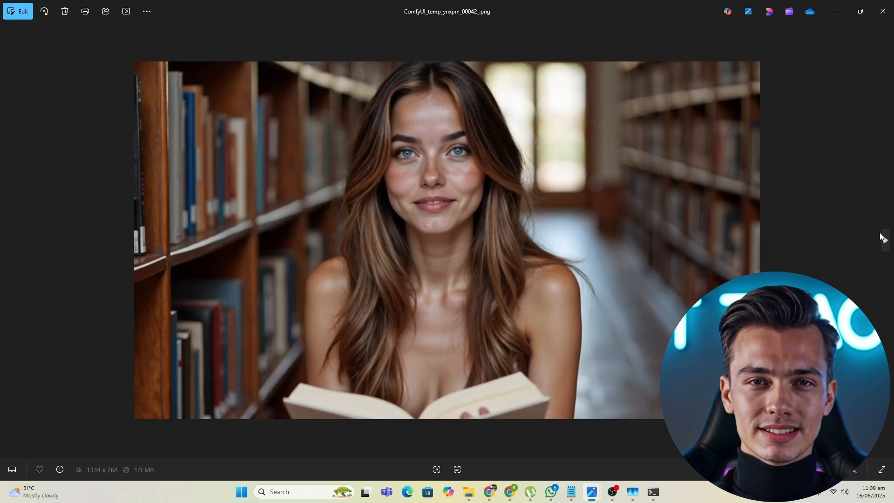
pyautogui.click(884, 240)
pyautogui.click(884, 240)
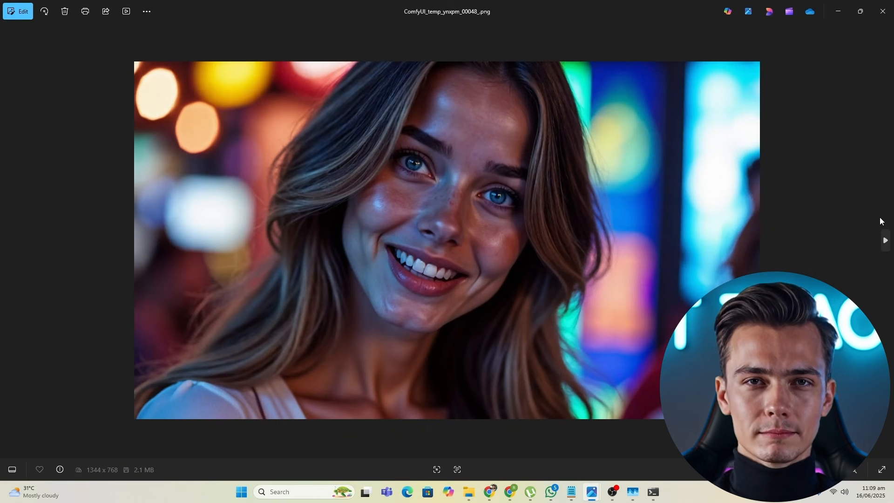
pyautogui.click(881, 231)
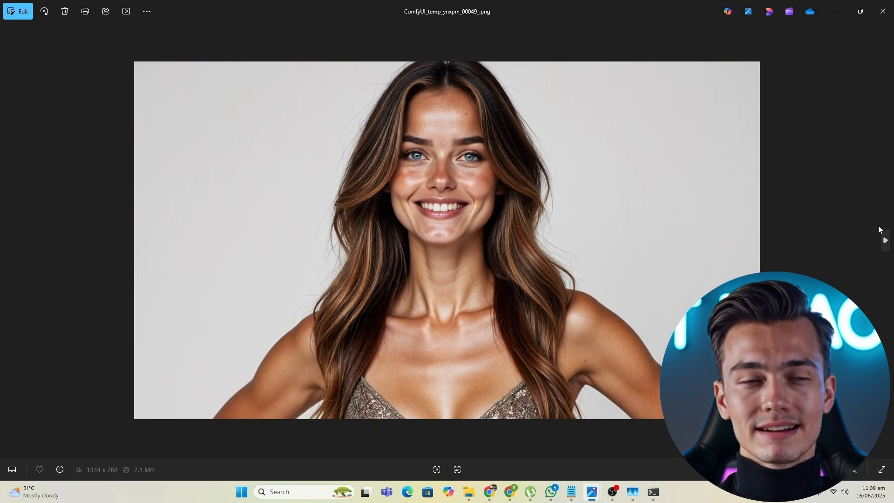
pyautogui.click(880, 230)
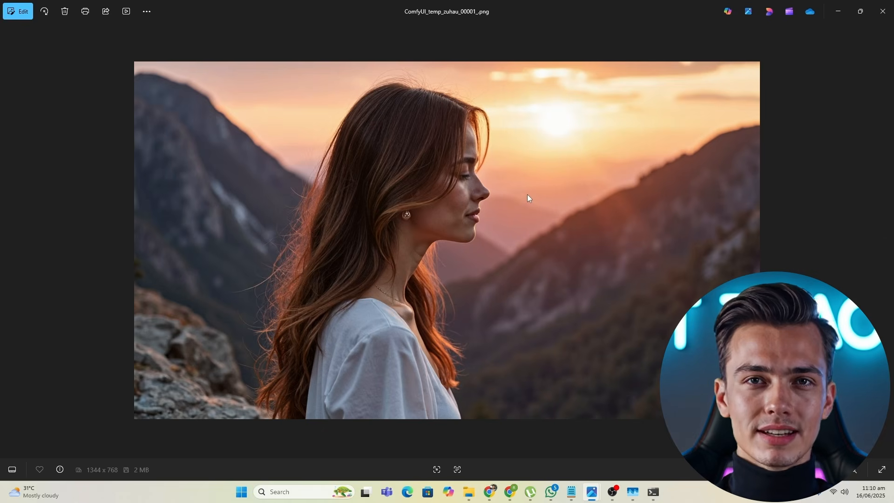
pyautogui.click(885, 240)
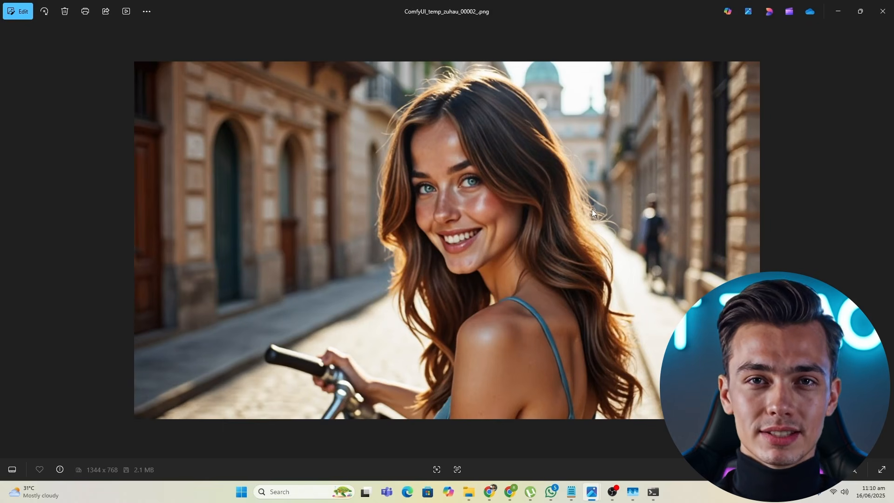
pyautogui.click(884, 240)
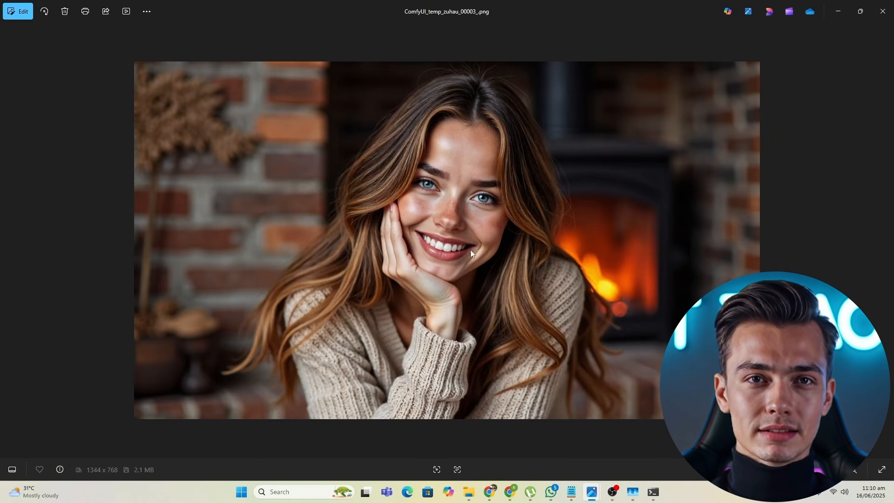
pyautogui.click(884, 240)
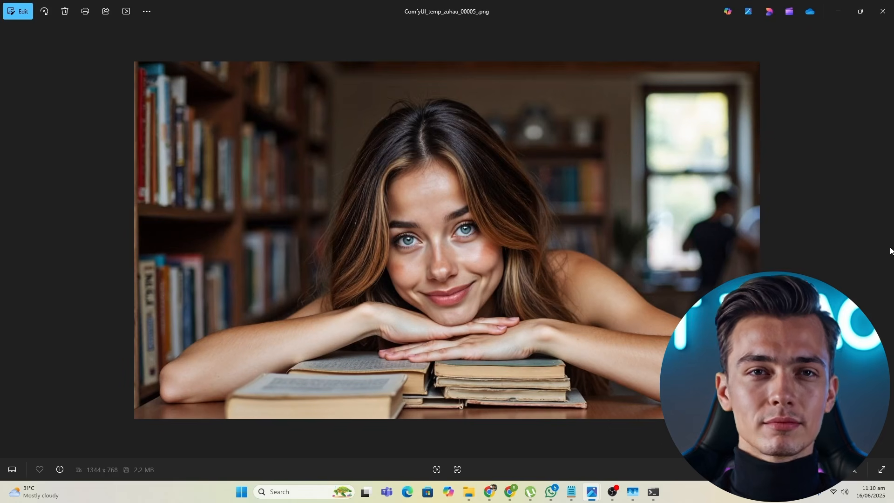
pyautogui.press('Left')
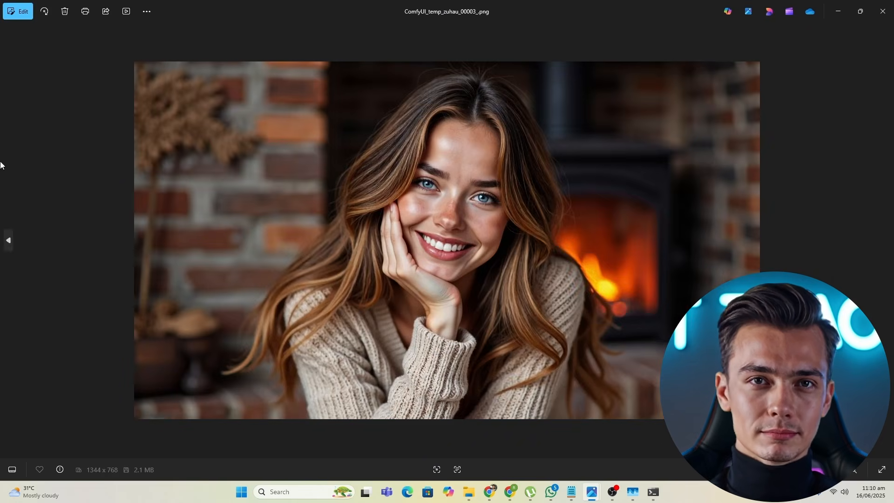
pyautogui.click(883, 11)
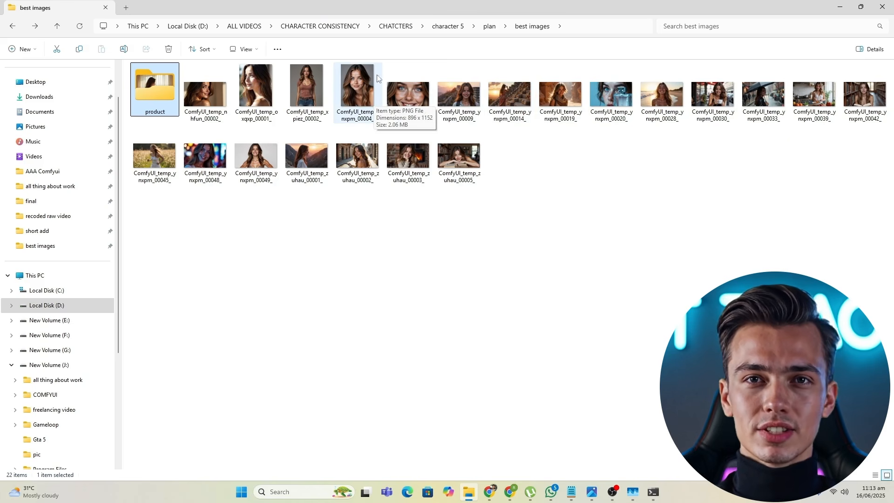
# Reopen ComfyUI_temp_zuhau_00003_, look back through the preceding EMMA images, and close the viewer
pyautogui.doubleClick(398, 168)
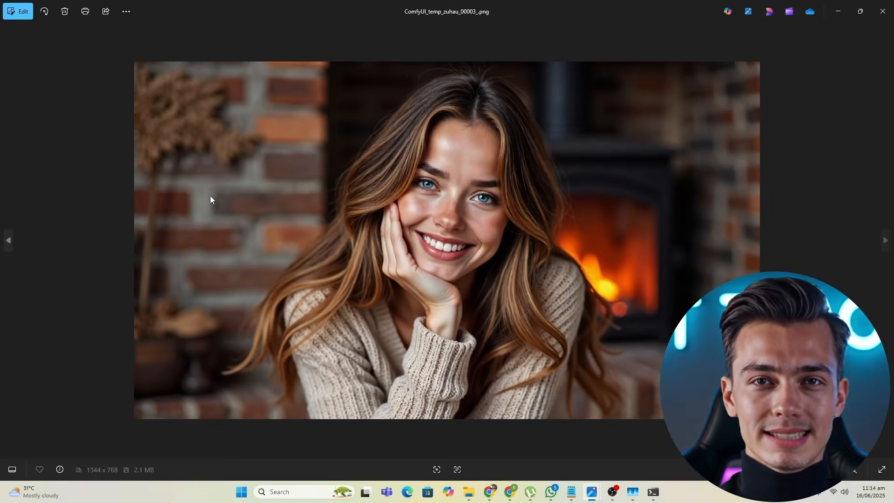
pyautogui.press('Left')
pyautogui.click(6, 241)
pyautogui.click(5, 241)
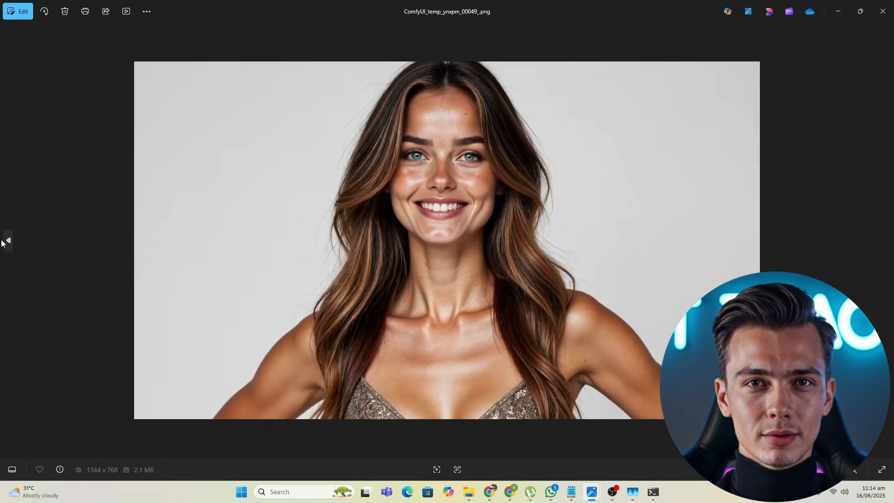
pyautogui.click(4, 242)
pyautogui.click(6, 242)
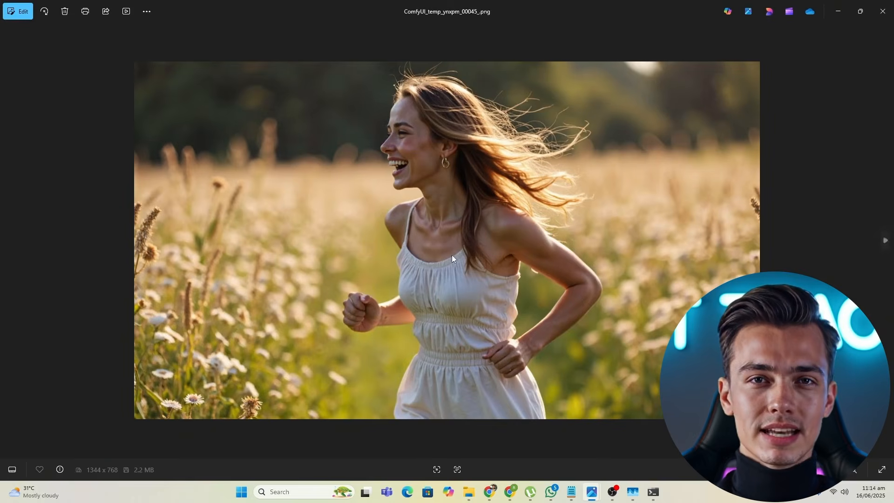
pyautogui.click(6, 241)
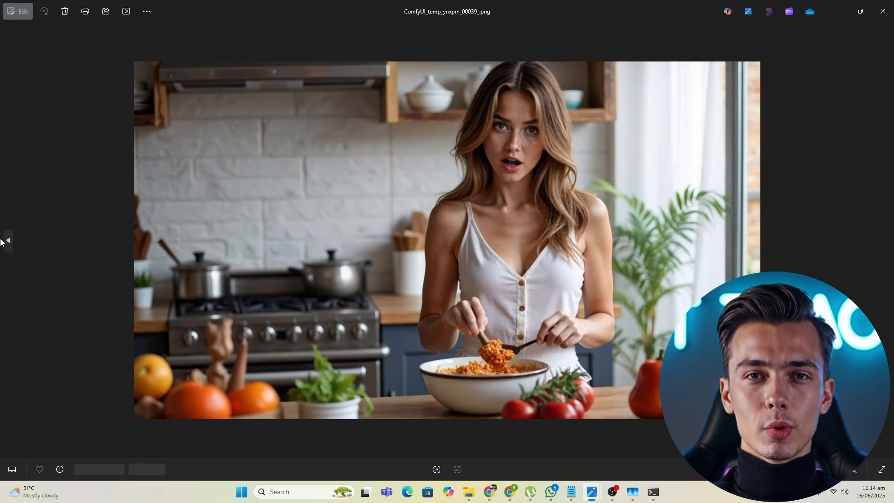
pyautogui.click(5, 241)
pyautogui.click(7, 241)
pyautogui.click(882, 11)
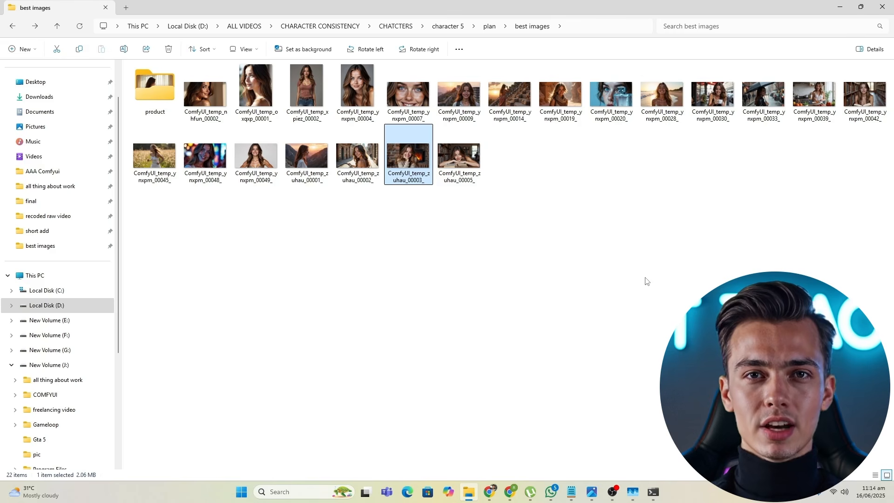
# Bring up the EMMA character description in Notepad and highlight its opening phrase "EMMA, light blue almond eyes"
pyautogui.click(571, 492)
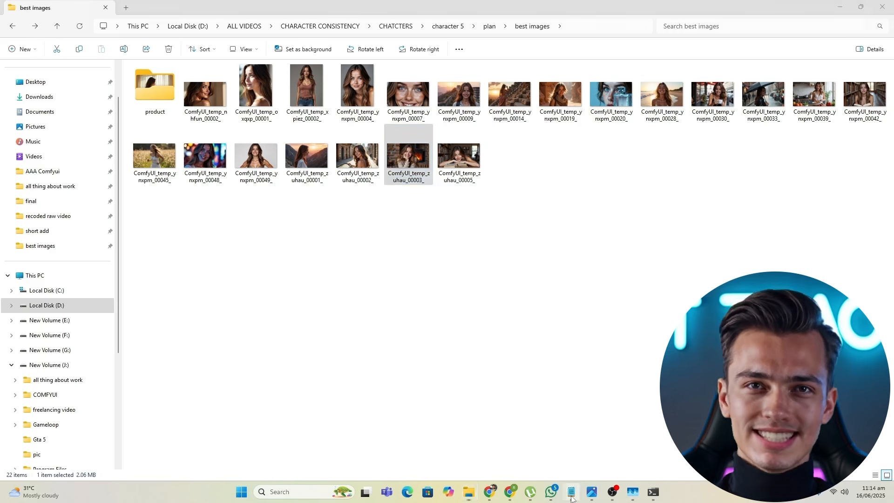
pyautogui.click(663, 173)
pyautogui.click(231, 145)
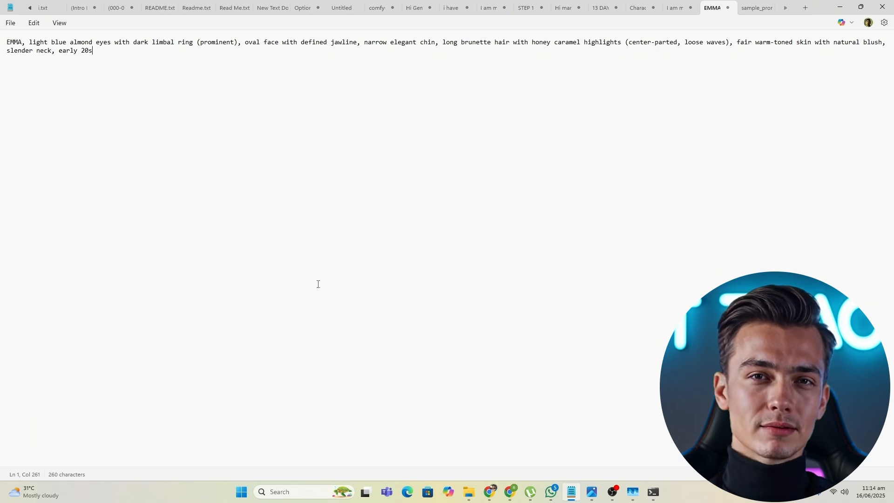
pyautogui.click(842, 6)
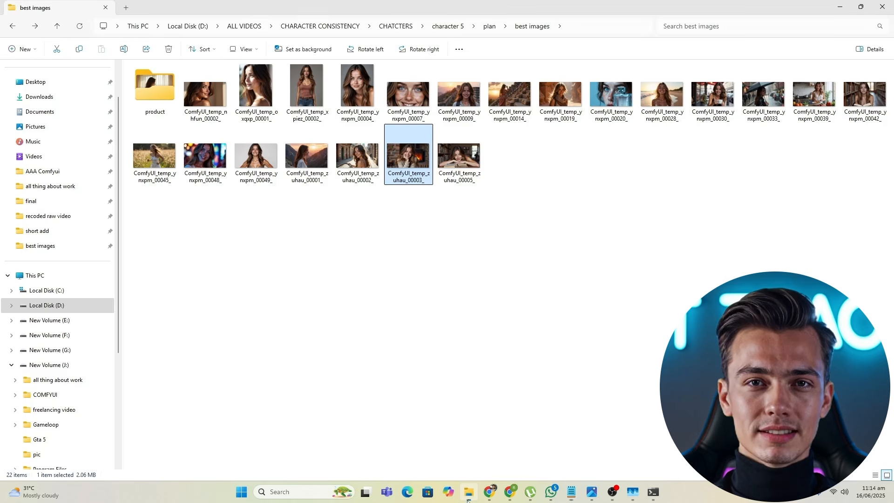
pyautogui.click(841, 6)
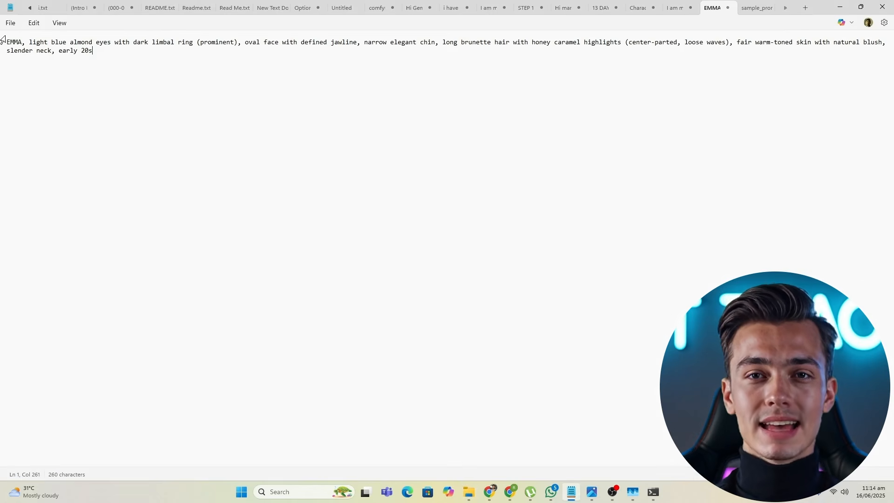
pyautogui.moveTo(4, 43); pyautogui.dragTo(115, 41)
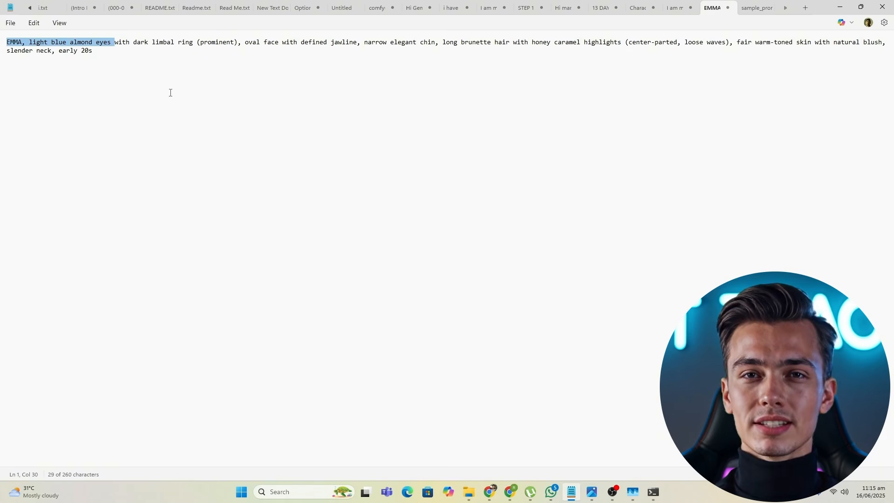
pyautogui.click(841, 7)
# Compare ana-lora-000012.safetensors with ana-lora.safetensors in File Explorer's ana-lora folder and return to the outputs folder
pyautogui.click(469, 492)
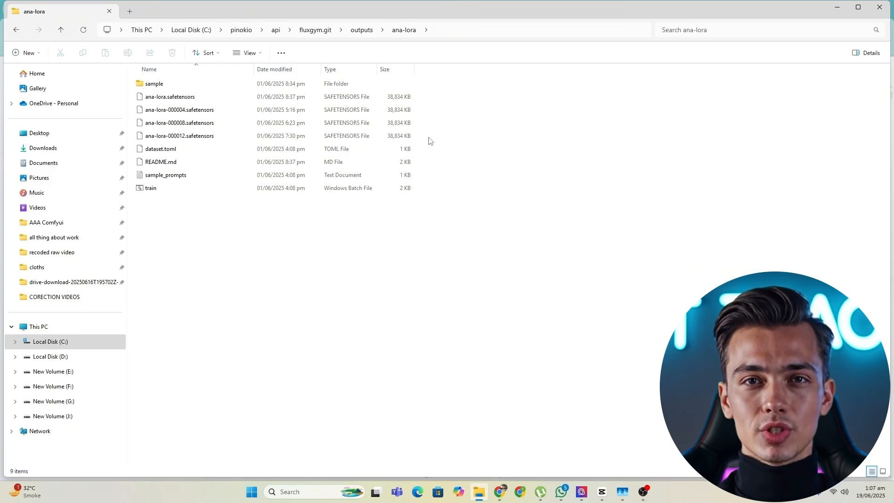
pyautogui.moveTo(429, 138); pyautogui.dragTo(376, 94)
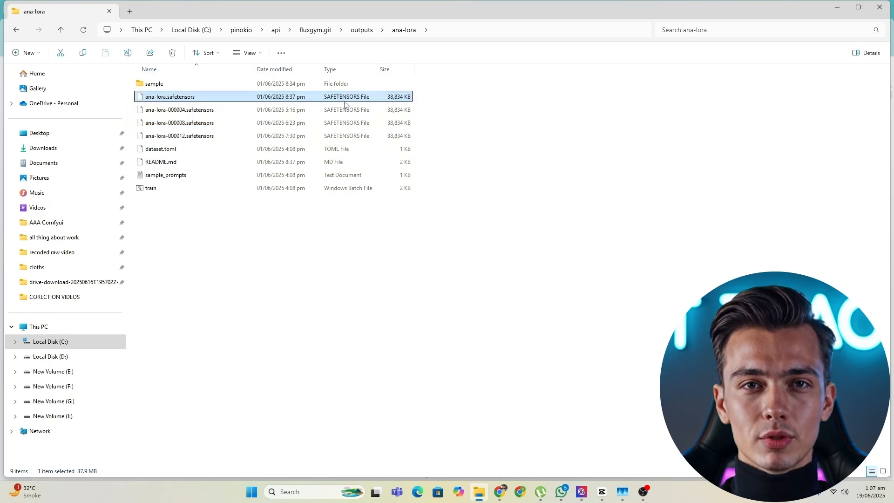
pyautogui.click(456, 113)
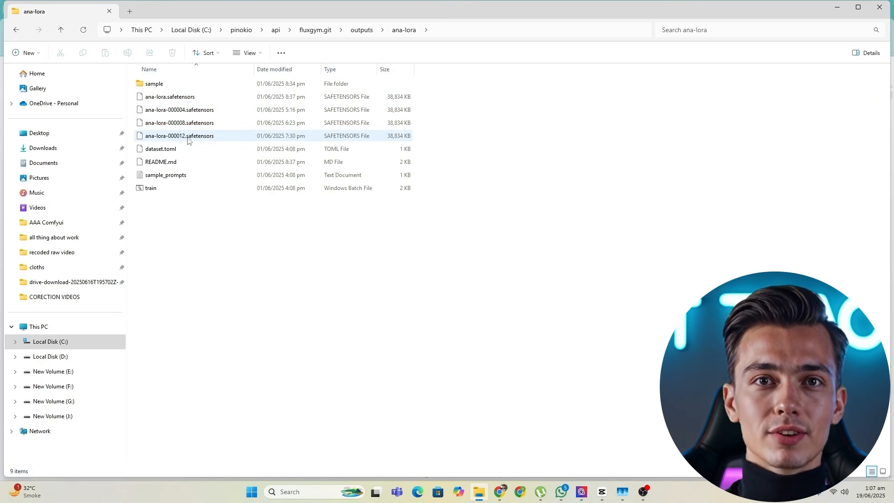
pyautogui.click(198, 139)
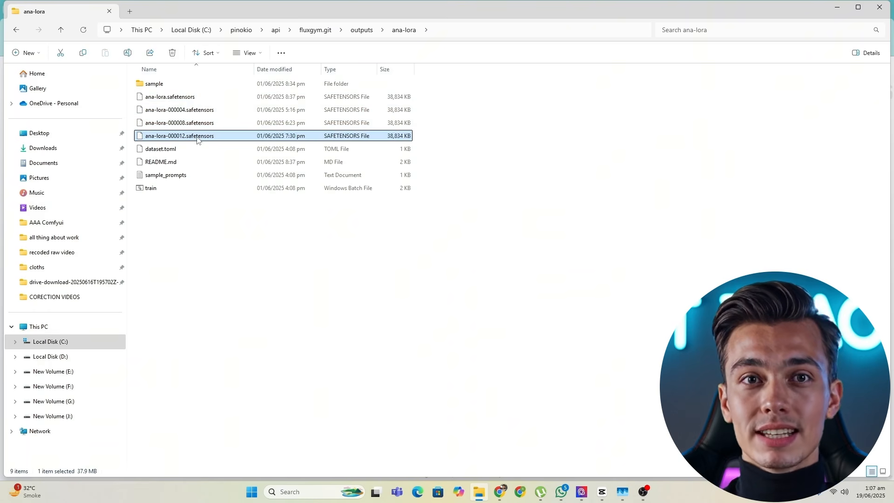
pyautogui.click(196, 100)
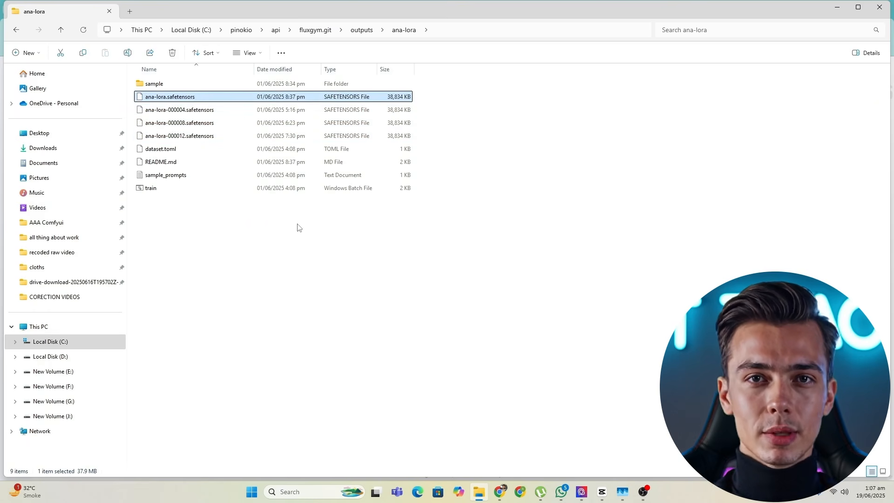
pyautogui.hotkey('alt', 'Left')
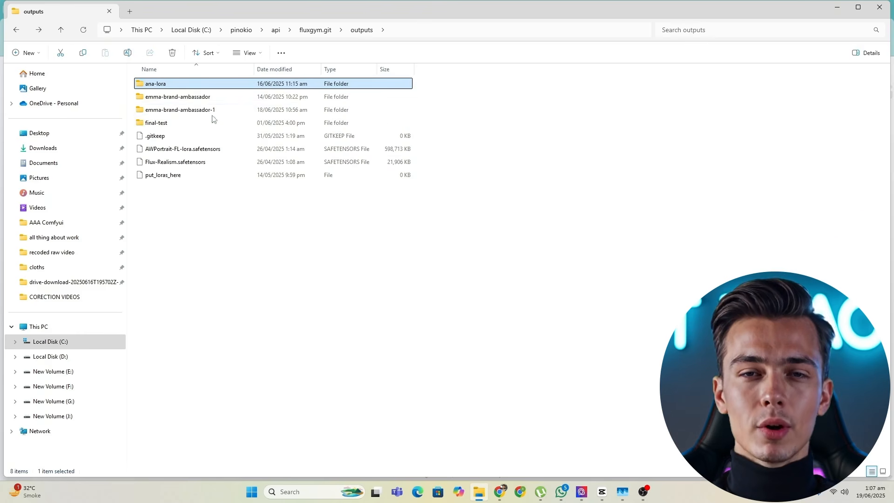
# Open the emma-brand-ambassador folder and examine the size of the emma-brand-ambassador-000004.safetensors checkpoint
pyautogui.doubleClick(211, 98)
pyautogui.click(386, 114)
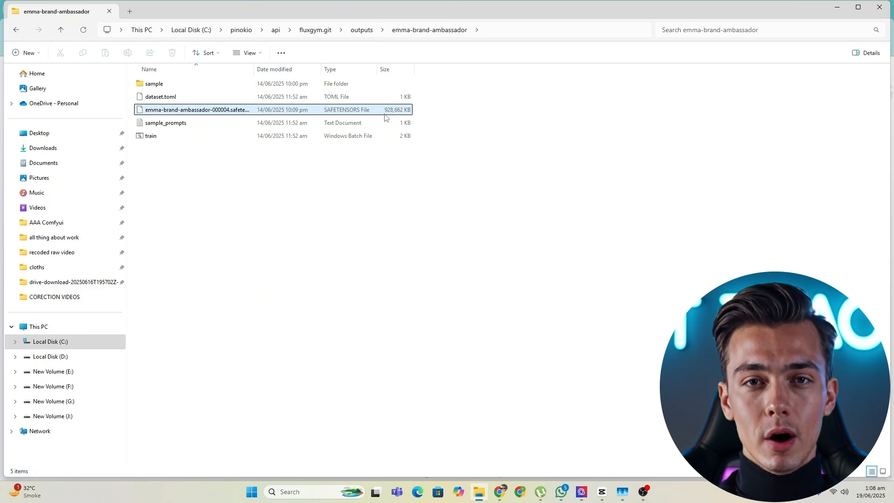
pyautogui.click(386, 118)
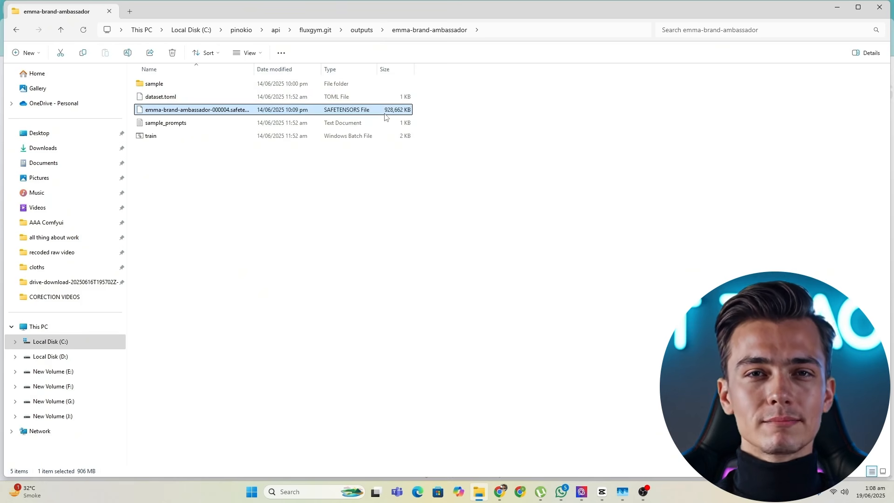
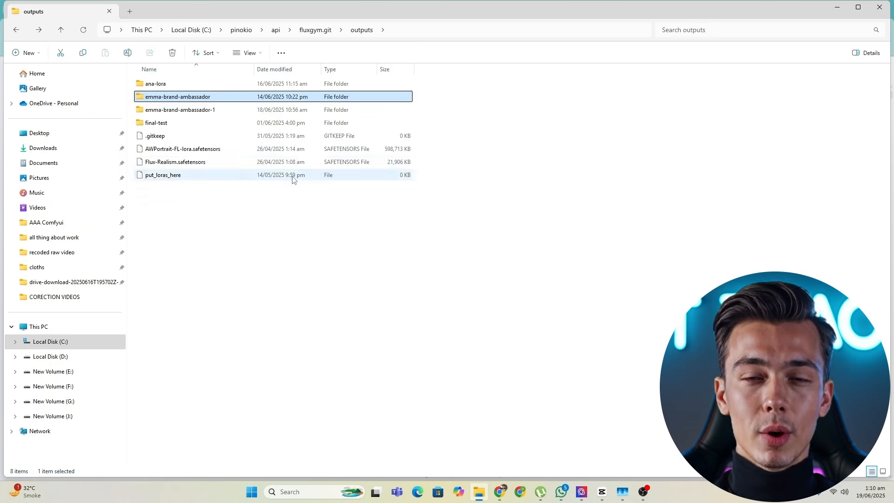
pyautogui.hotkey('alt', 'Right')
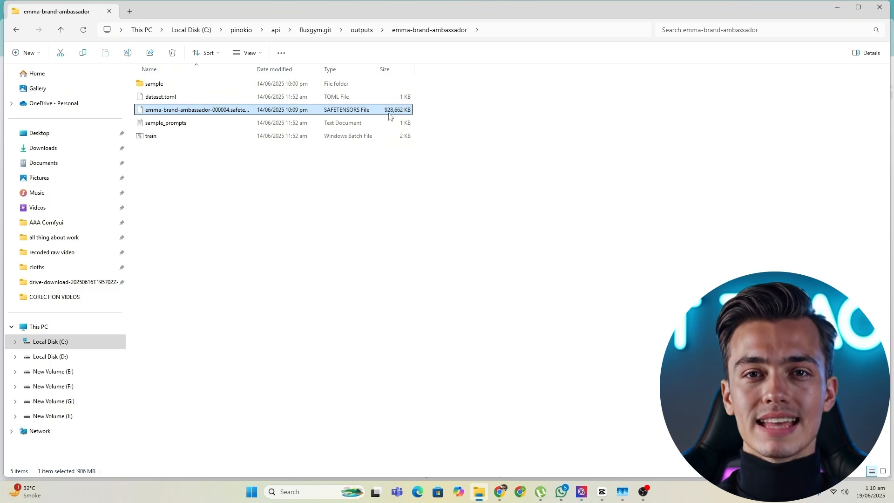
# Look over the training sample images in emma-brand-ambassador's sample folder and return to the outputs folder
pyautogui.doubleClick(198, 86)
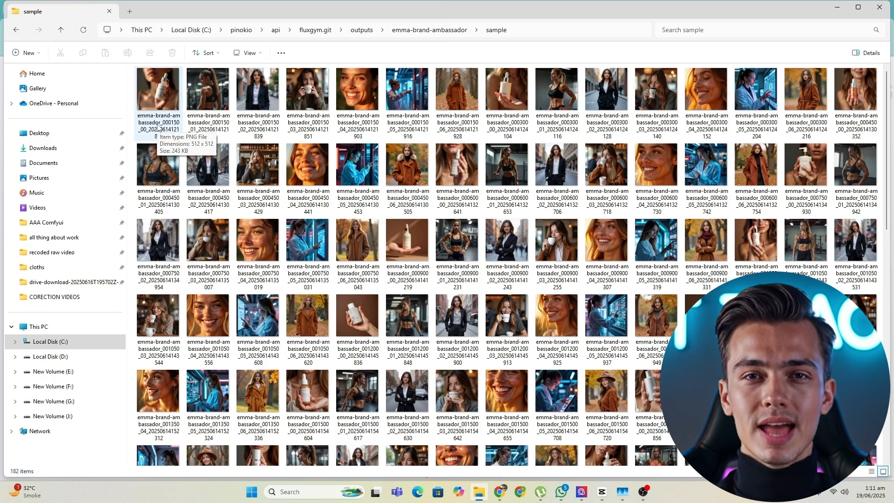
pyautogui.hotkey('ctrl', 'a')
pyautogui.moveTo(273, 350); pyautogui.dragTo(290, 401)
pyautogui.hotkey('alt', 'Left')
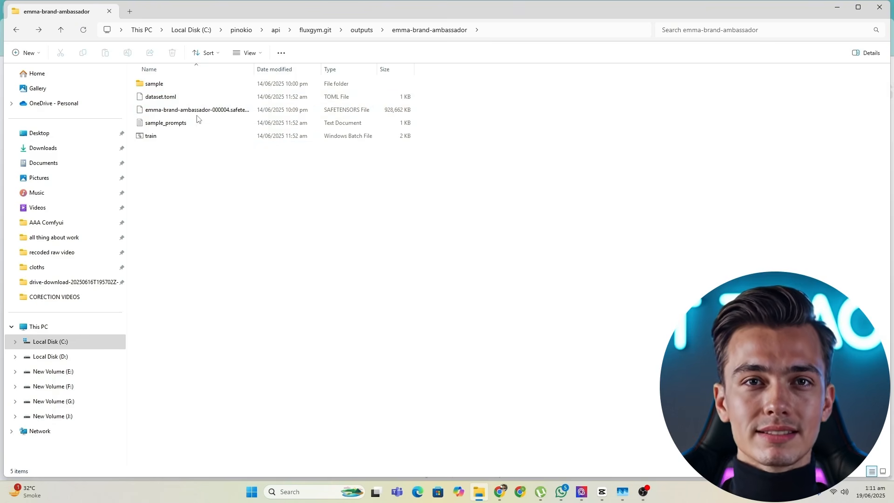
pyautogui.hotkey('alt', 'Left')
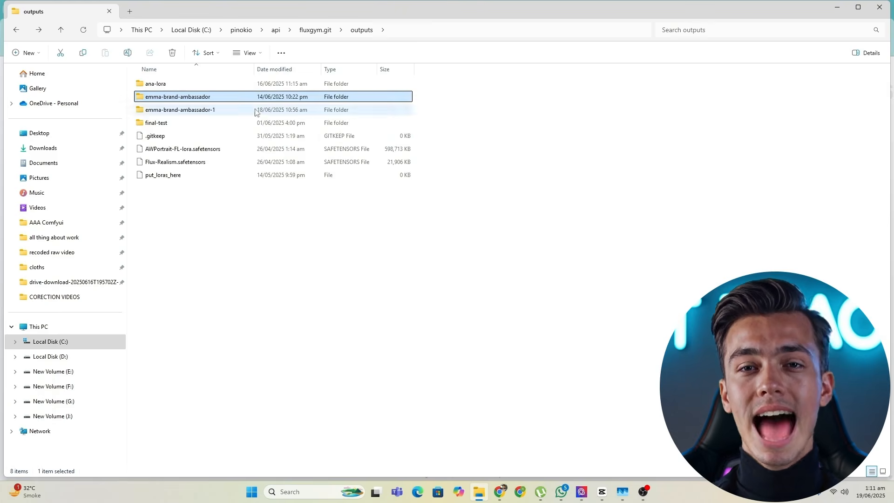
# Look over the training sample images in ana-lora's sample folder, then return to ana-lora and point out ana-lora.safetensors
pyautogui.click(208, 85)
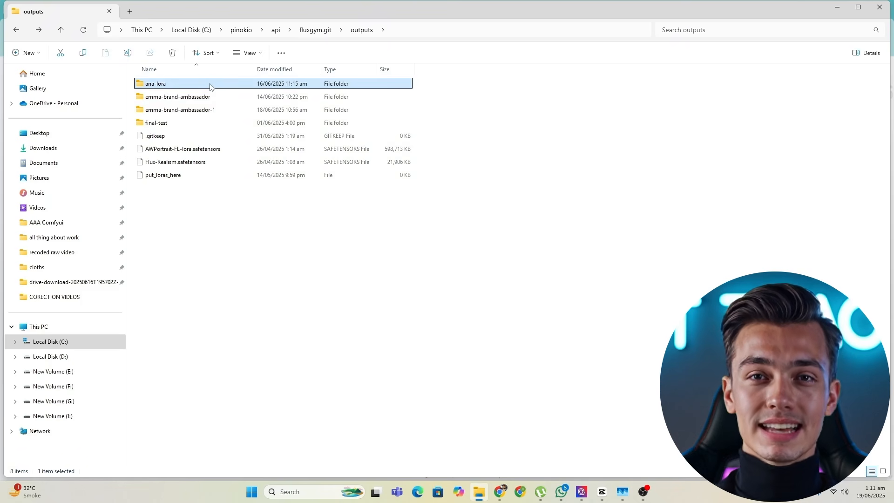
pyautogui.doubleClick(208, 85)
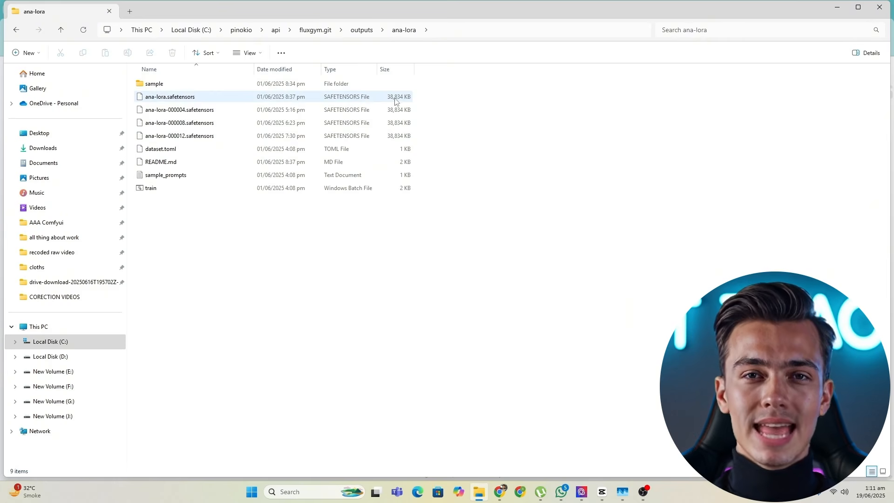
pyautogui.click(228, 84)
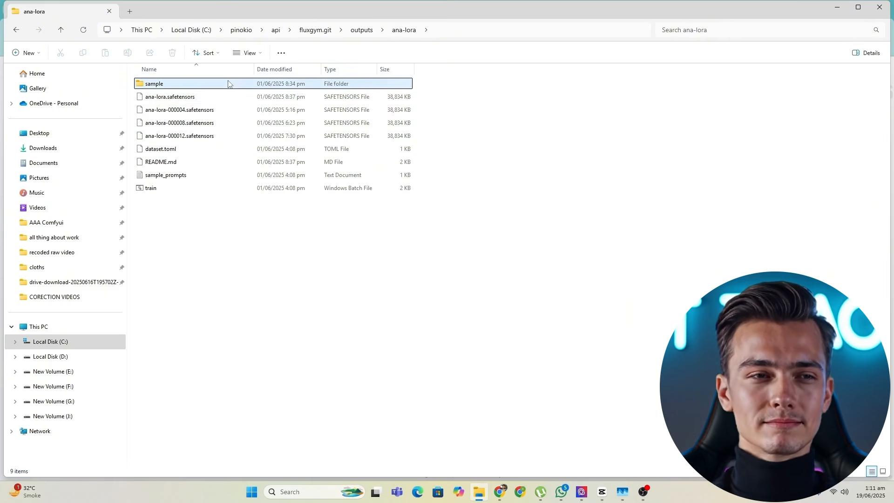
pyautogui.doubleClick(228, 84)
pyautogui.hotkey('ctrl', 'a')
pyautogui.moveTo(256, 252); pyautogui.dragTo(260, 257)
pyautogui.click(256, 447)
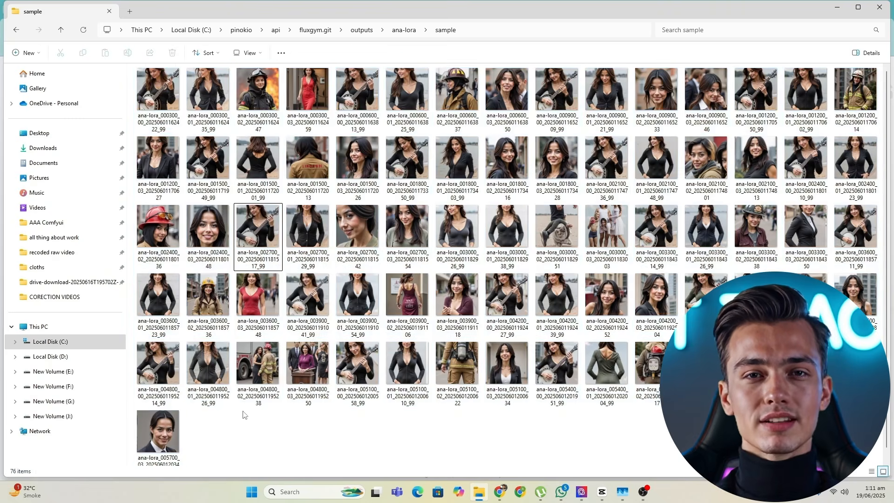
pyautogui.hotkey('alt', 'Left')
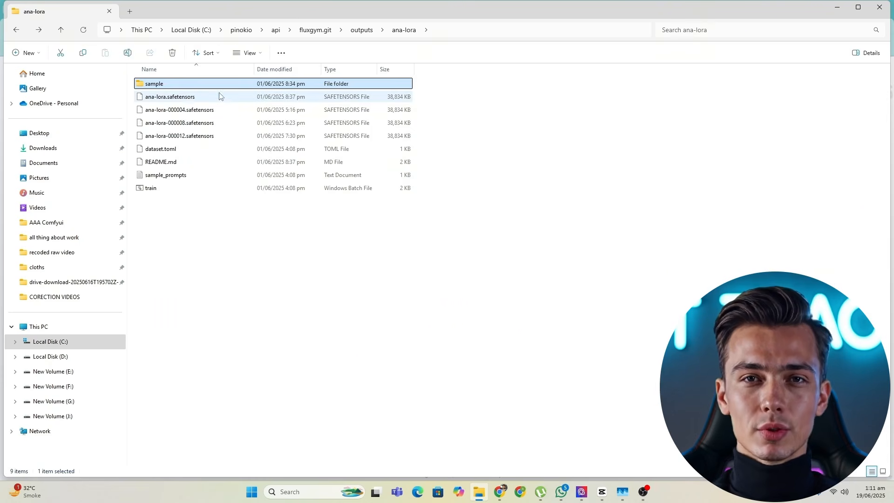
pyautogui.click(174, 97)
pyautogui.click(338, 300)
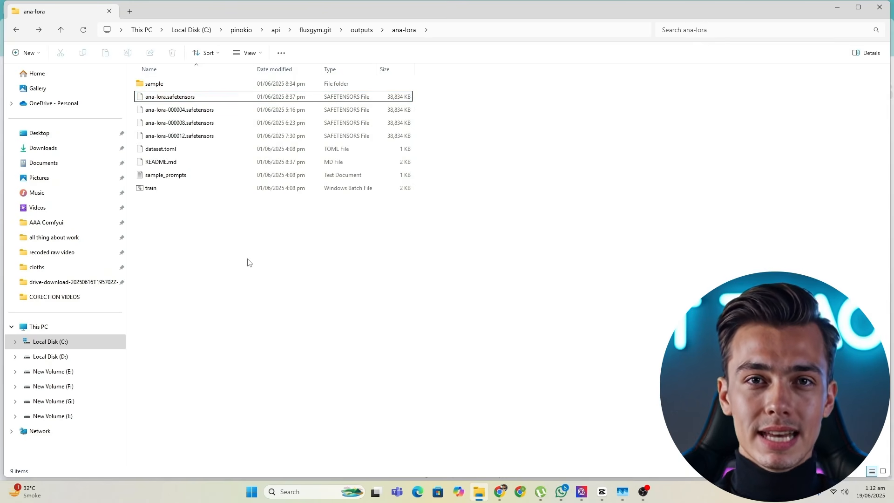
# Open the models\loras folder of the portable ComfyUI installation in AAA Comfyui and select emma-brand-ambassador-000004.safetensors
pyautogui.click(46, 223)
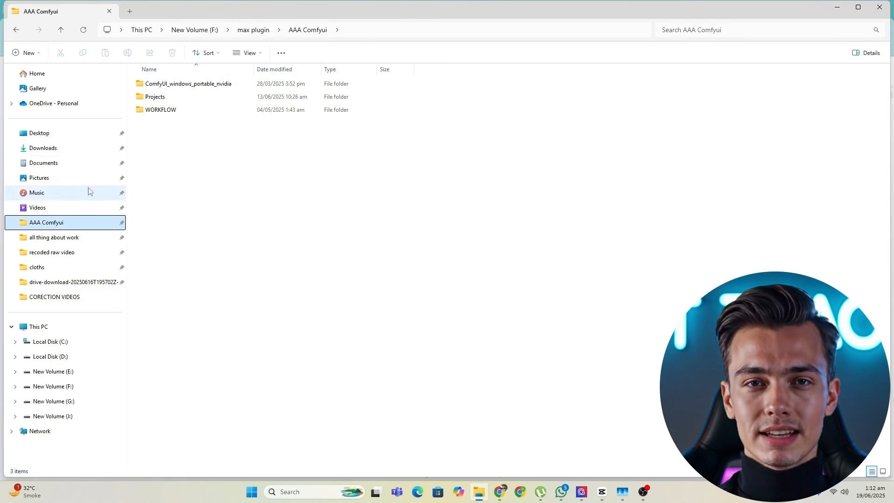
pyautogui.doubleClick(196, 84)
pyautogui.doubleClick(197, 86)
pyautogui.doubleClick(196, 85)
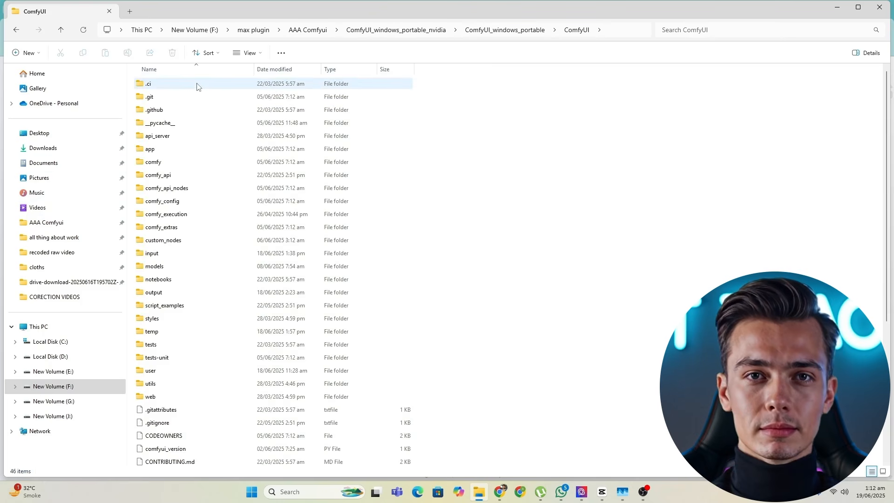
pyautogui.doubleClick(176, 268)
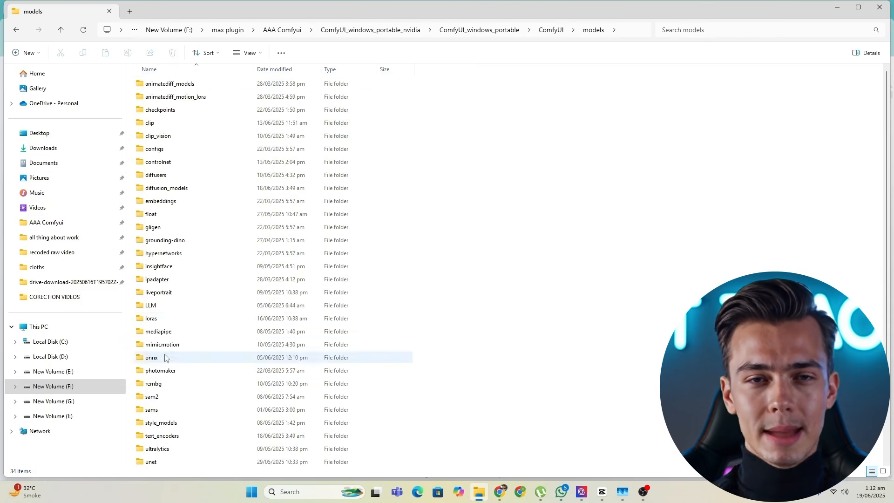
pyautogui.doubleClick(175, 321)
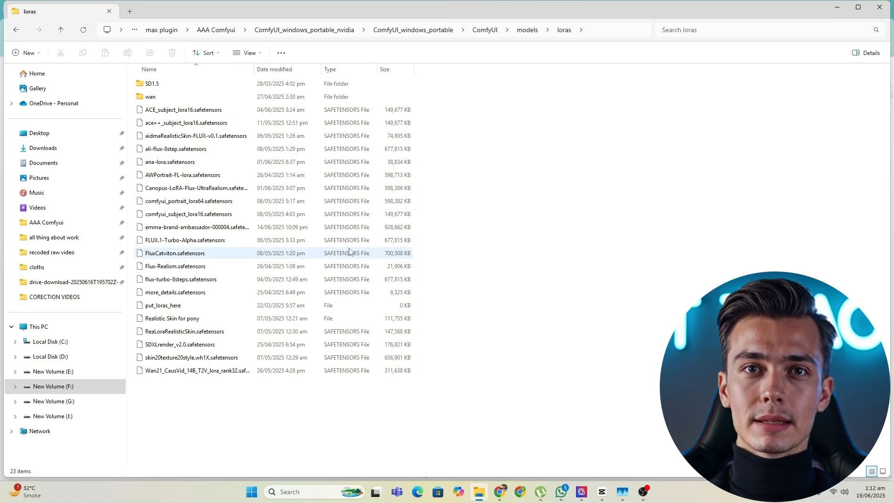
pyautogui.click(180, 228)
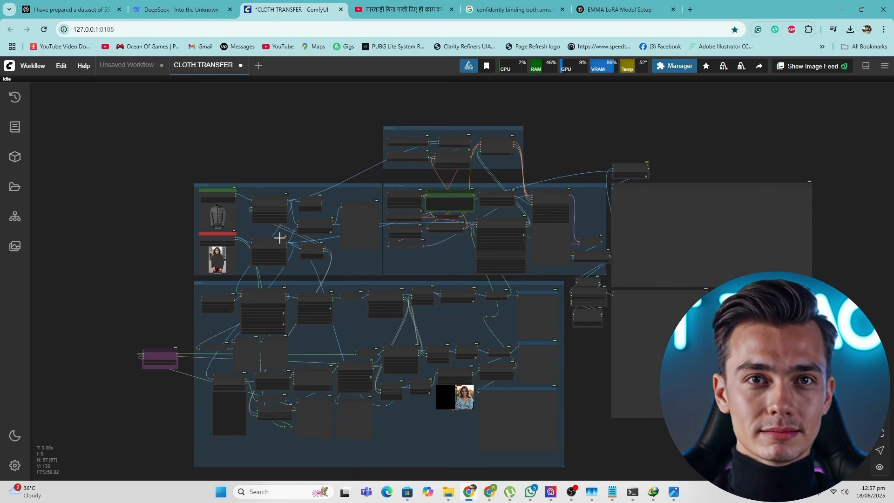
# Switch to the CLOTH TRANSFER workflow in ComfyUI and examine the outfit and person upload nodes in the RESIZING group
pyautogui.scroll(3, 279, 238)
pyautogui.moveTo(280, 238); pyautogui.dragTo(523, 256)
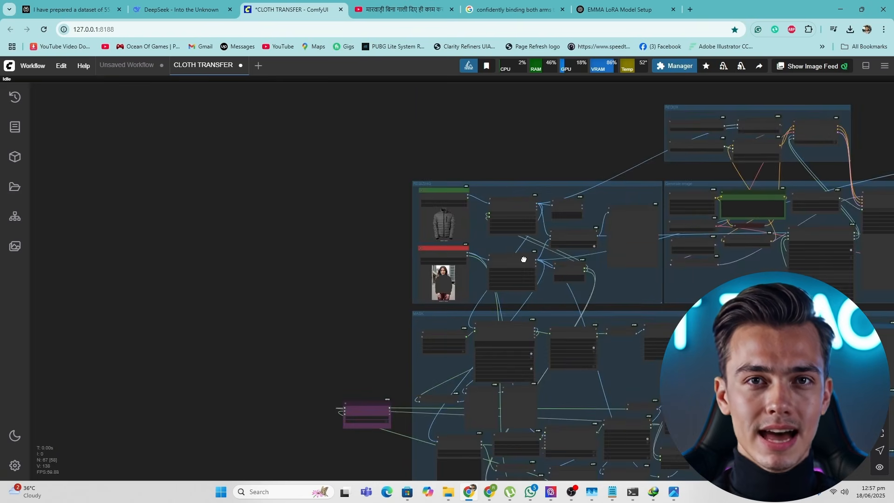
pyautogui.scroll(3, 523, 255)
pyautogui.moveTo(253, 194); pyautogui.dragTo(334, 198)
pyautogui.scroll(-2, 336, 242)
pyautogui.scroll(5, 242, 203)
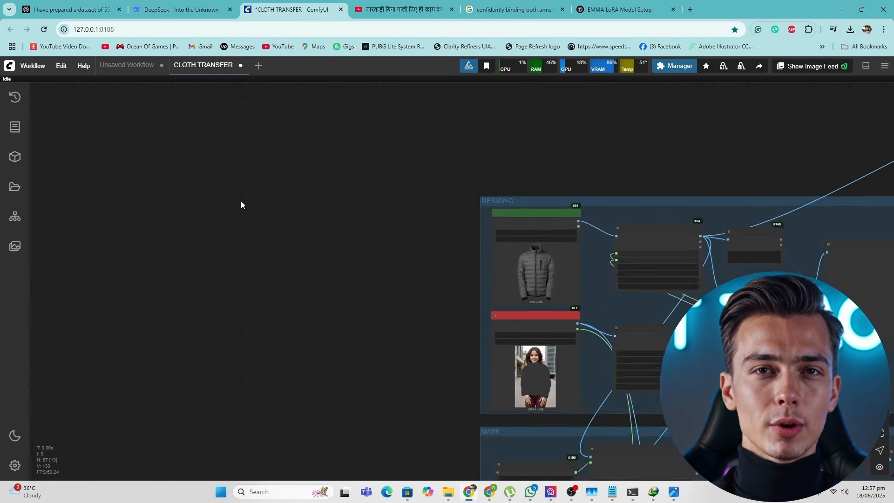
pyautogui.scroll(-3, 254, 208)
pyautogui.scroll(3, 261, 207)
pyautogui.scroll(1, 261, 205)
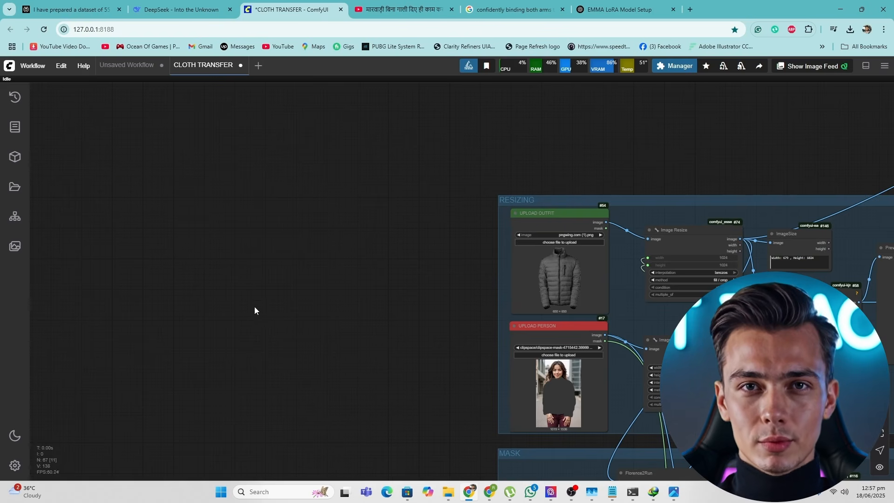
# Examine the overall layout of the CLOTH TRANSFER workflow, including its RESIZING, MASK and Generate Image groups
pyautogui.moveTo(340, 328); pyautogui.dragTo(408, 301)
pyautogui.scroll(-6, 384, 287)
pyautogui.moveTo(653, 370); pyautogui.dragTo(351, 261)
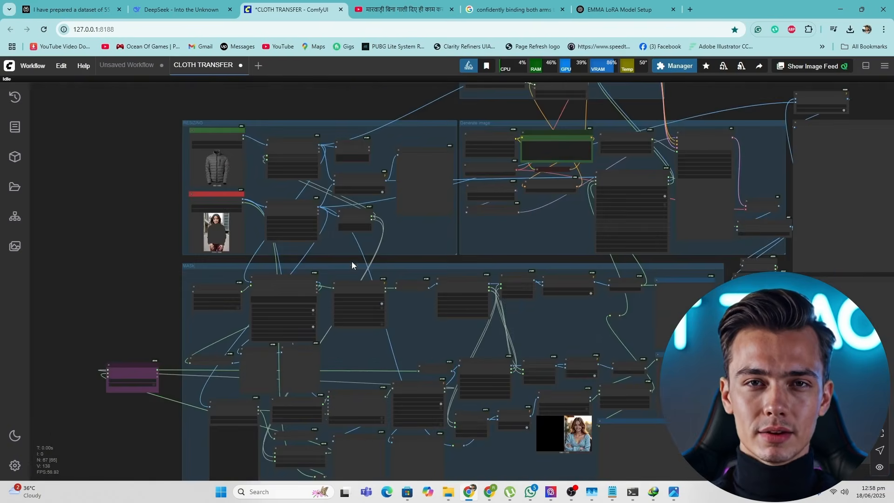
pyautogui.scroll(-3, 420, 298)
pyautogui.moveTo(425, 300); pyautogui.dragTo(351, 302)
pyautogui.scroll(-2, 381, 308)
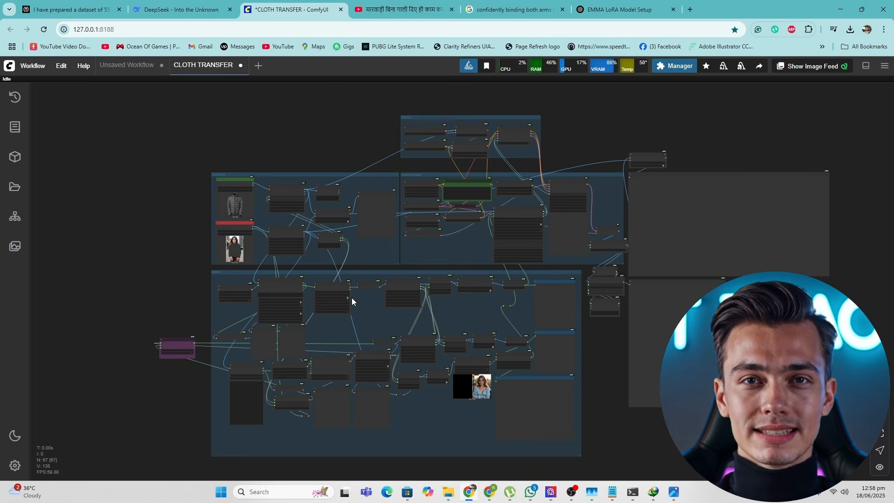
pyautogui.scroll(4, 351, 299)
pyautogui.moveTo(285, 317); pyautogui.dragTo(426, 336)
pyautogui.scroll(1, 426, 337)
pyautogui.moveTo(398, 332); pyautogui.dragTo(163, 312)
pyautogui.scroll(3, 668, 341)
pyautogui.scroll(8, 343, 240)
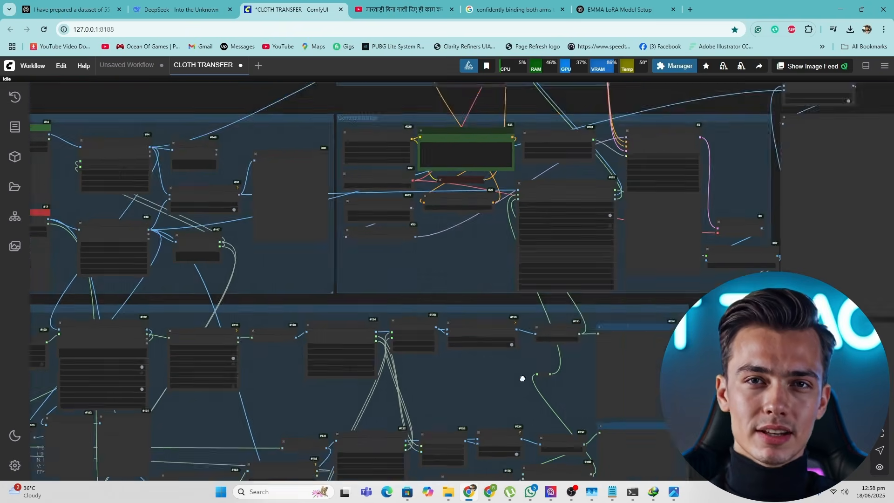
# Examine the MASK group's Florence2Run and Human Segmentation nodes together with the Switch (PERSON MASK) node beside it
pyautogui.scroll(-5, 457, 396)
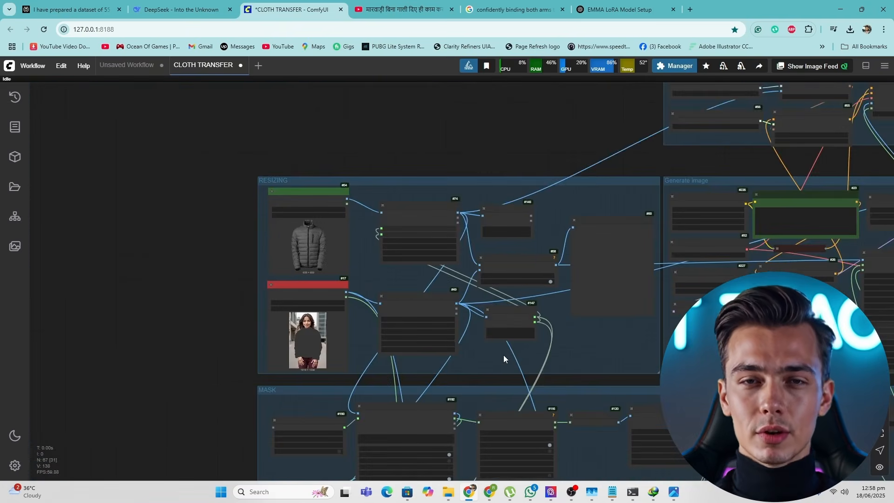
pyautogui.moveTo(457, 396); pyautogui.dragTo(521, 177)
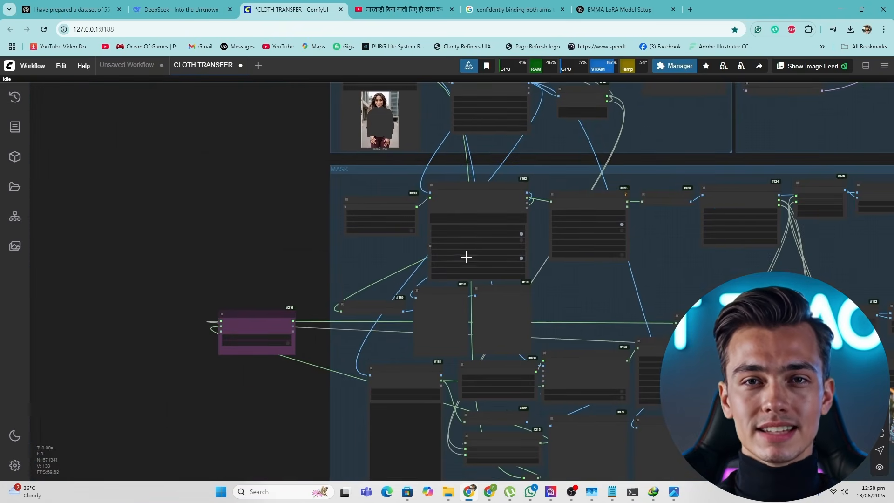
pyautogui.moveTo(475, 345); pyautogui.dragTo(470, 346)
pyautogui.scroll(5, 469, 347)
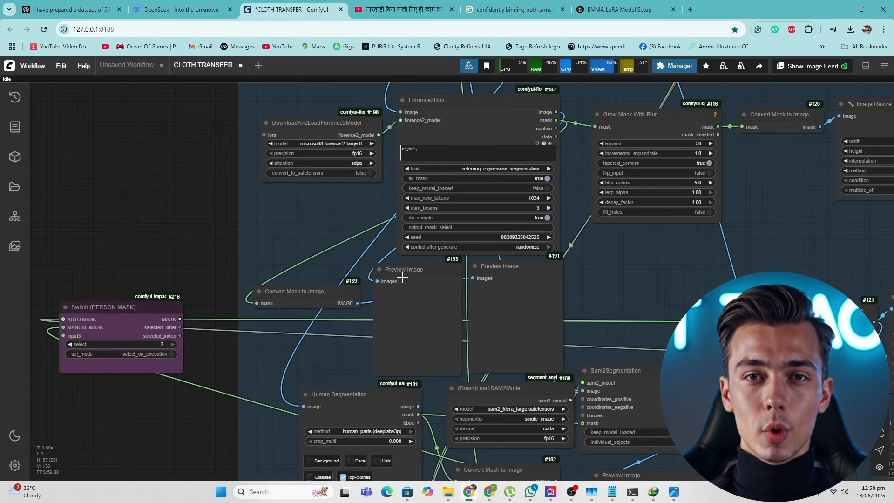
pyautogui.scroll(-8, 404, 280)
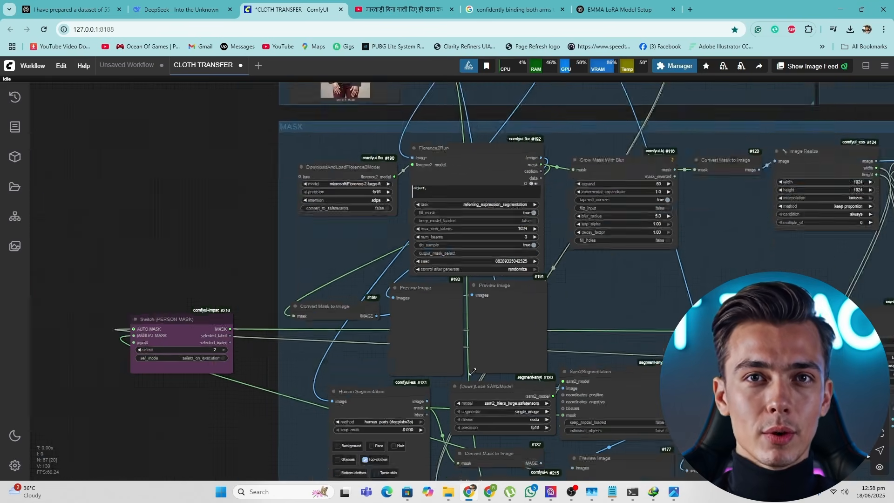
pyautogui.scroll(7, 480, 322)
pyautogui.scroll(-6, 480, 321)
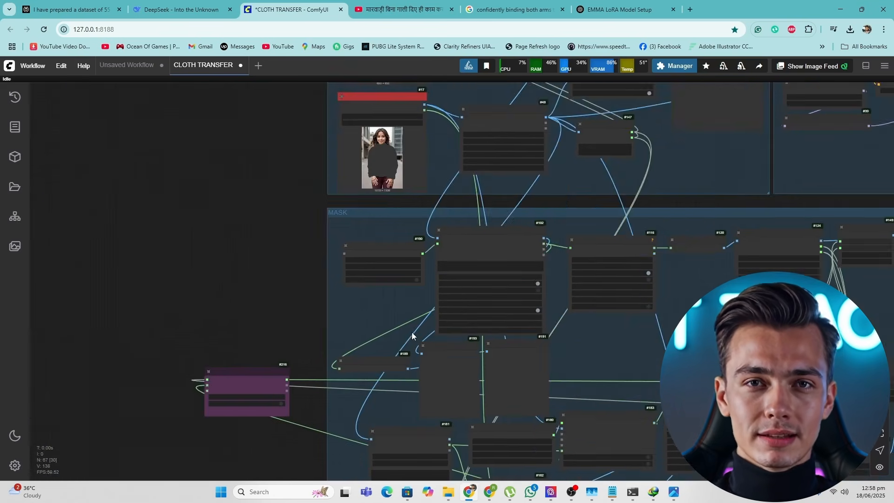
pyautogui.scroll(5, 453, 348)
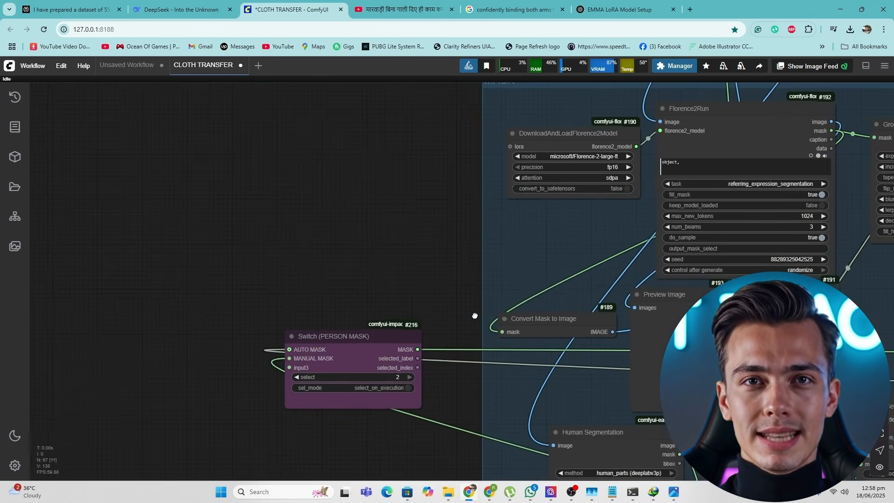
pyautogui.scroll(1, 440, 326)
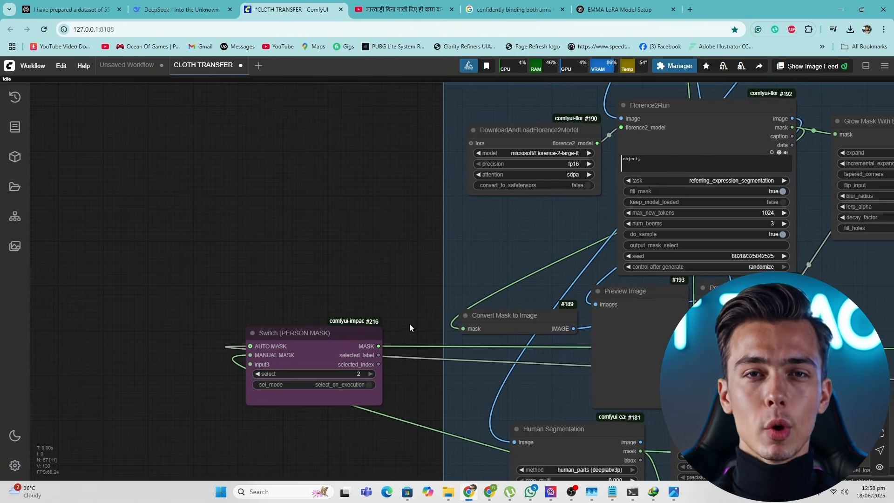
pyautogui.scroll(-1, 409, 324)
pyautogui.moveTo(408, 336); pyautogui.dragTo(372, 307)
pyautogui.moveTo(278, 323); pyautogui.dragTo(282, 308)
# Shift the UPLOAD PERSON and UPLOAD OUTFIT nodes slightly to the right within the RESIZING group
pyautogui.scroll(-4, 346, 353)
pyautogui.moveTo(399, 306); pyautogui.dragTo(345, 289)
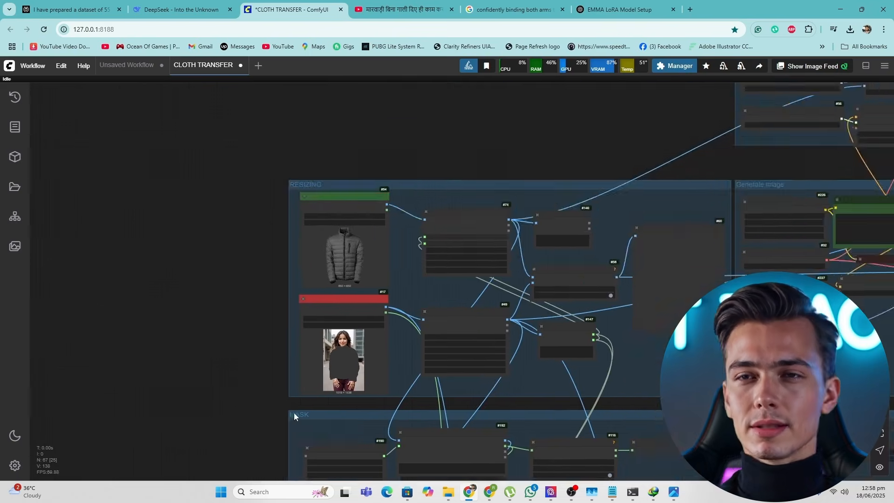
pyautogui.scroll(4, 345, 288)
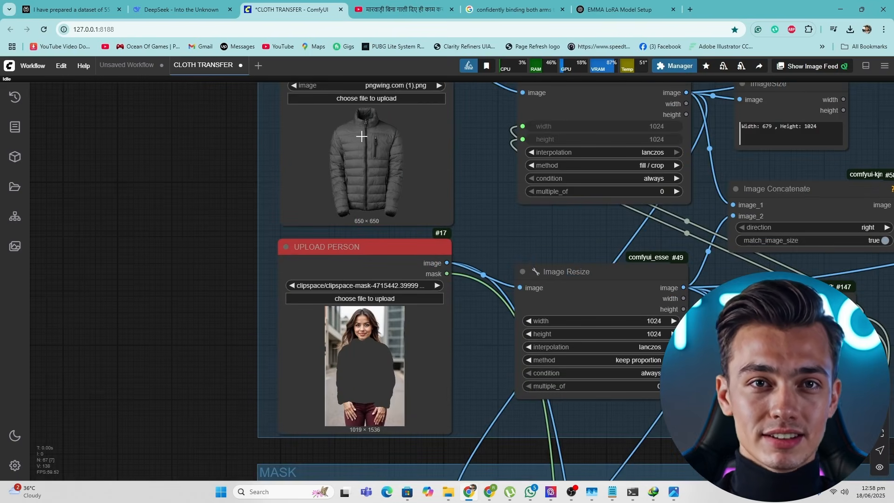
pyautogui.moveTo(362, 136); pyautogui.dragTo(353, 181)
pyautogui.moveTo(377, 372)
pyautogui.mouseDown()
pyautogui.moveTo(391, 366)
pyautogui.moveTo(383, 373)
pyautogui.mouseUp()
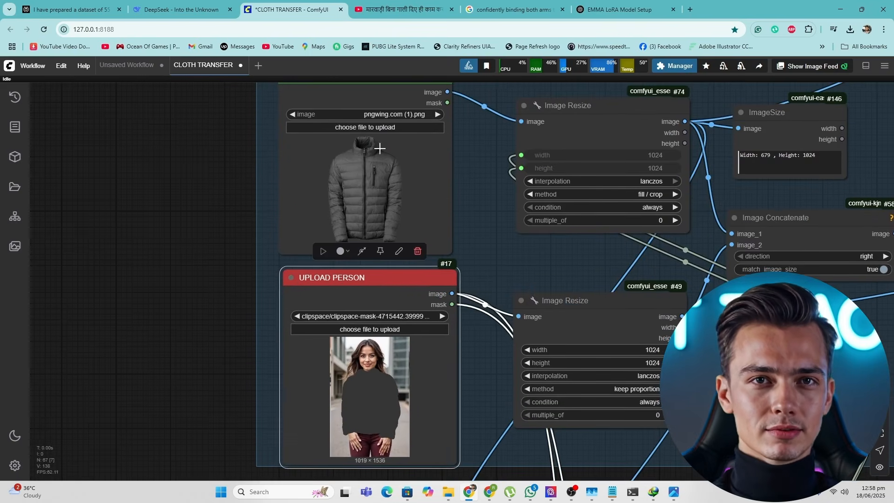
pyautogui.moveTo(380, 148); pyautogui.dragTo(381, 272)
pyautogui.moveTo(353, 206)
pyautogui.mouseDown()
pyautogui.moveTo(369, 194)
pyautogui.moveTo(363, 202)
pyautogui.mouseUp()
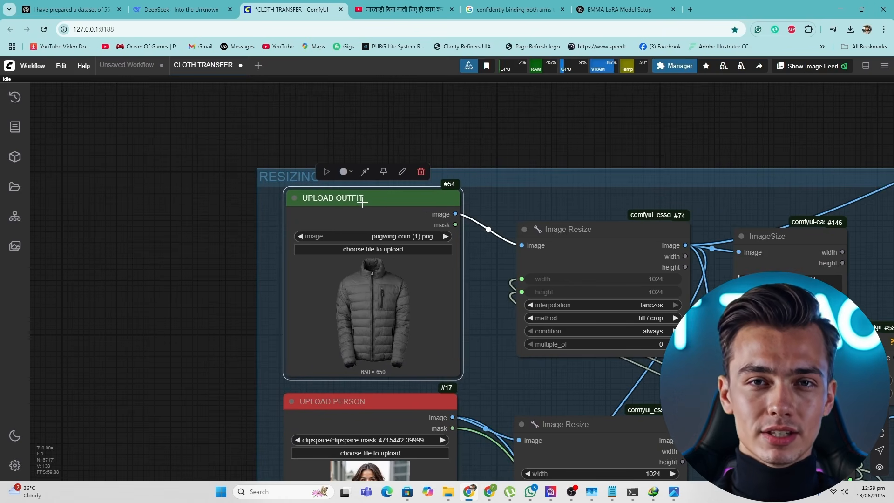
# Load the pink off-shoulder top pngwing.com (4) (1).png as the outfit and ComfyUI_temp_jmiyr_00008_.png as the person image
pyautogui.moveTo(326, 280); pyautogui.dragTo(324, 243)
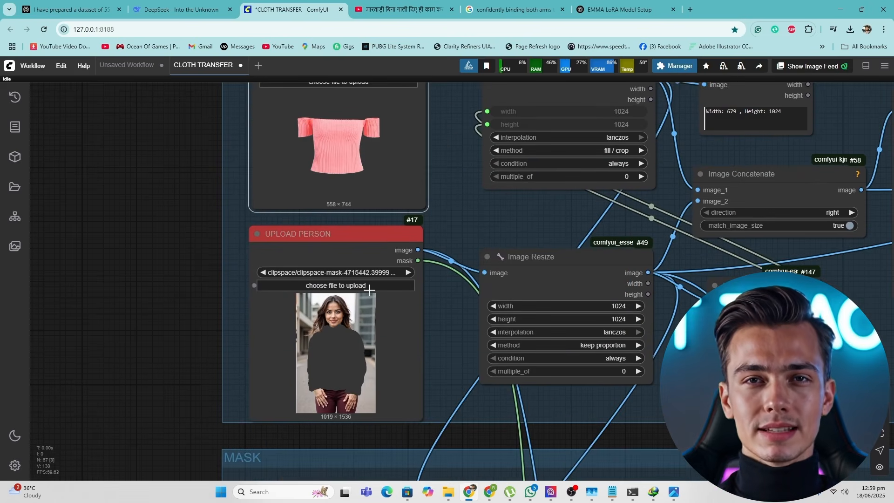
pyautogui.click(364, 286)
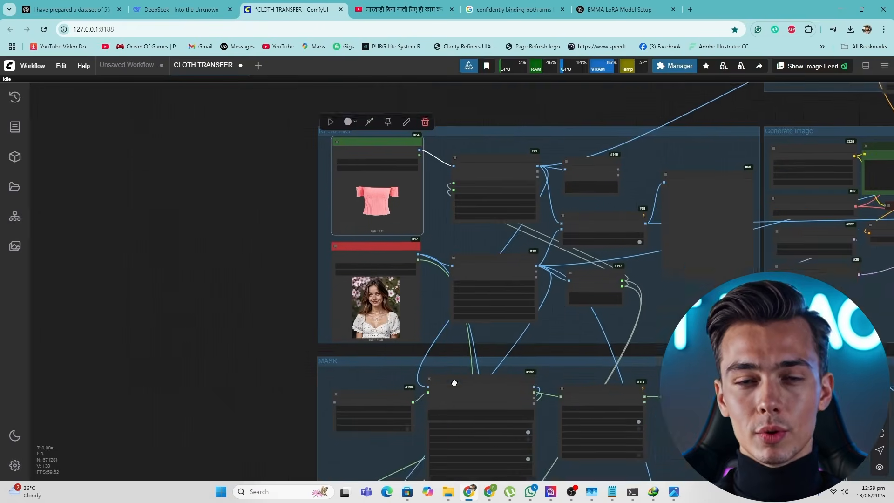
pyautogui.scroll(3, 455, 382)
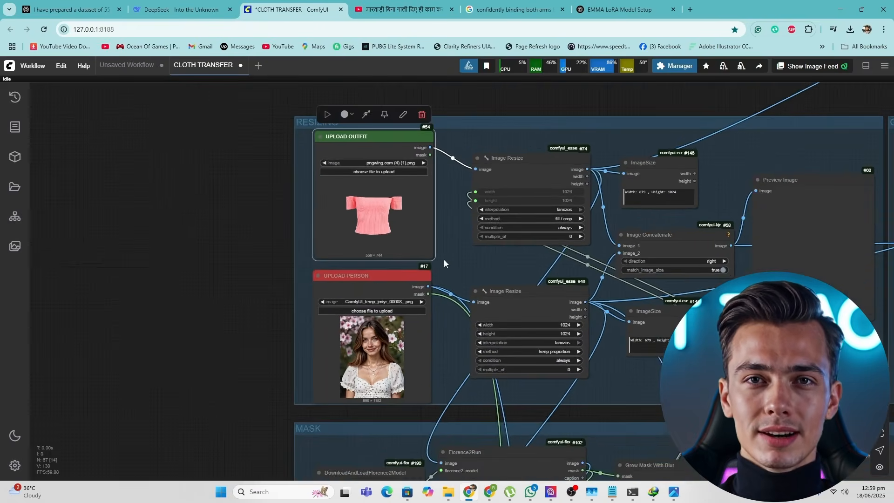
# Set the Switch (PERSON MASK) node's select value to 1 so the automatic mask is used
pyautogui.scroll(-2, 440, 394)
pyautogui.moveTo(440, 394); pyautogui.dragTo(541, 129)
pyautogui.scroll(10, 398, 274)
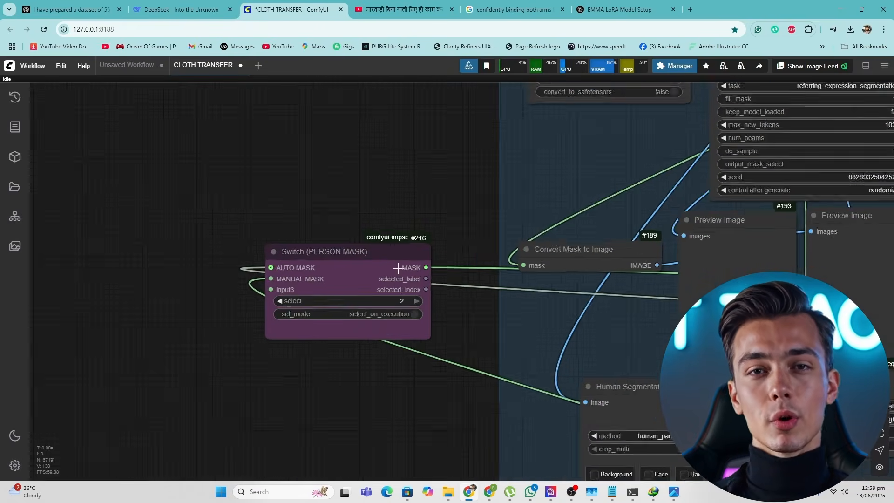
pyautogui.moveTo(324, 261); pyautogui.dragTo(339, 258)
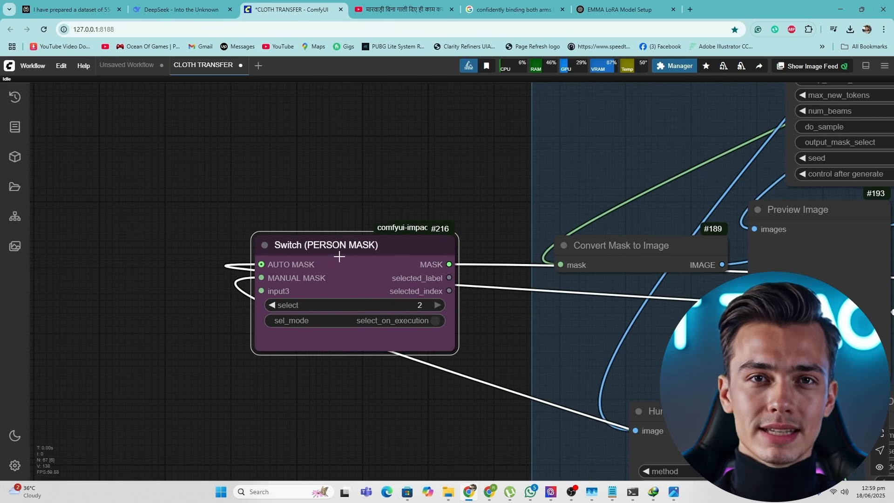
pyautogui.click(272, 305)
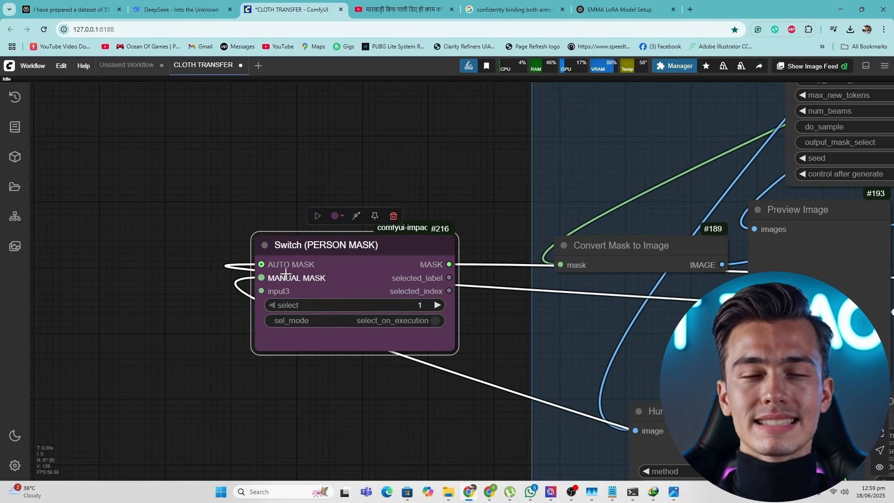
pyautogui.click(438, 305)
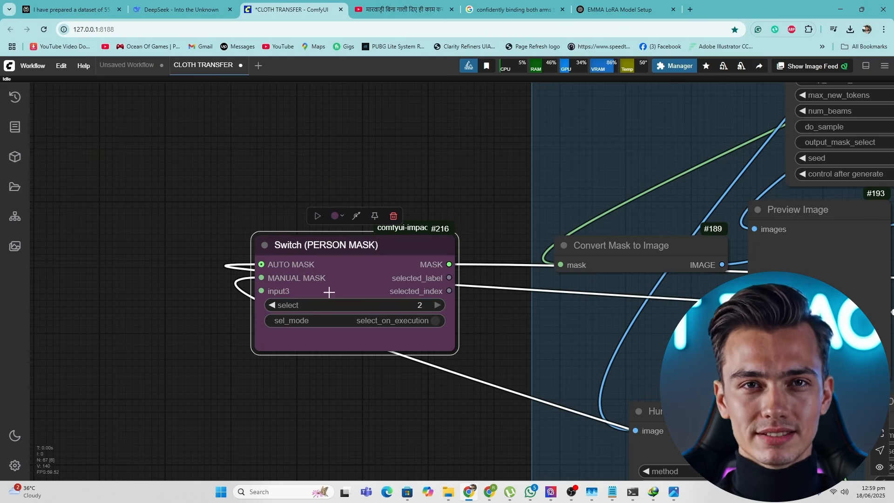
pyautogui.click(272, 305)
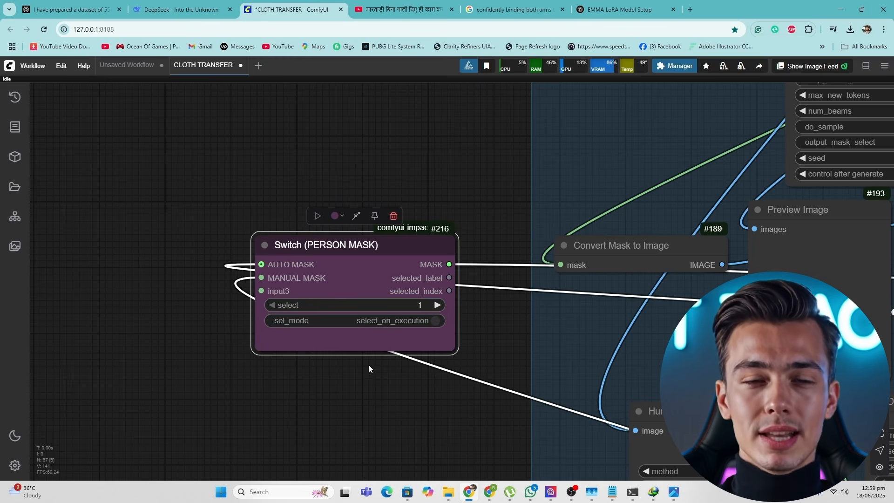
pyautogui.scroll(-5, 373, 368)
pyautogui.scroll(5, 386, 347)
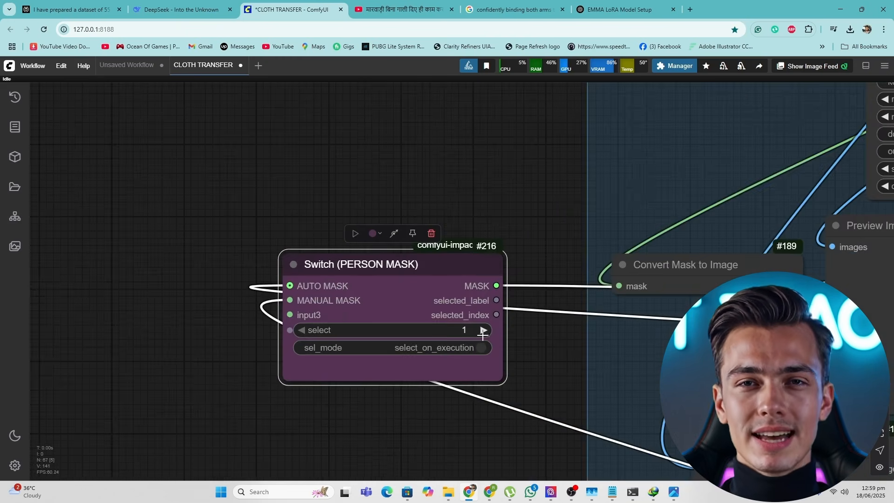
# Run the CLOTH TRANSFER workflow with the pink top and the automatic person mask
pyautogui.scroll(-6, 482, 336)
pyautogui.moveTo(466, 363); pyautogui.dragTo(399, 310)
pyautogui.scroll(-5, 398, 310)
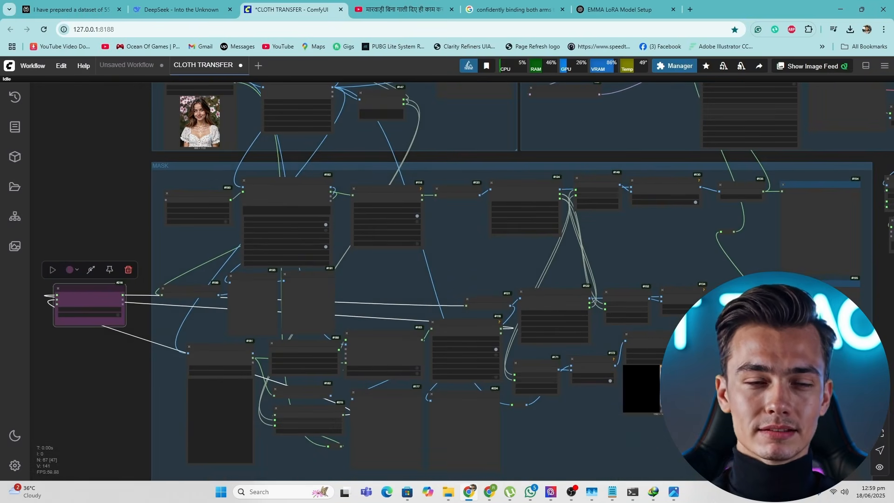
pyautogui.hotkey('ctrl', 'Return')
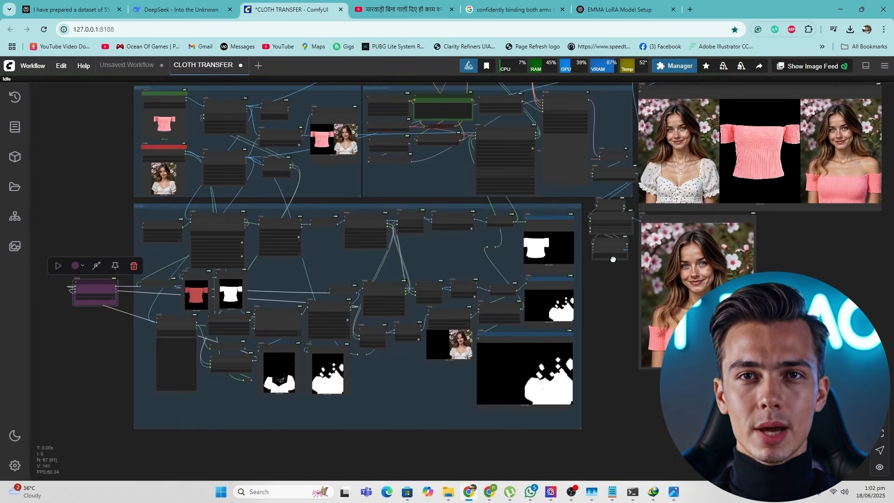
# Examine the comparison preview of the original portrait, the pink top and the generated result
pyautogui.moveTo(613, 264); pyautogui.dragTo(284, 392)
pyautogui.scroll(2, 429, 299)
pyautogui.scroll(-3, 429, 299)
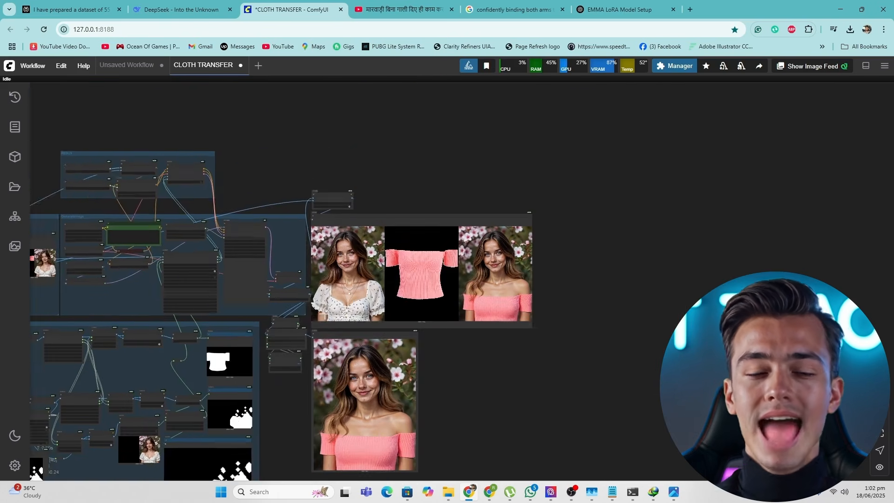
pyautogui.moveTo(110, 341); pyautogui.dragTo(320, 299)
pyautogui.moveTo(443, 313); pyautogui.dragTo(393, 321)
pyautogui.scroll(3, 393, 321)
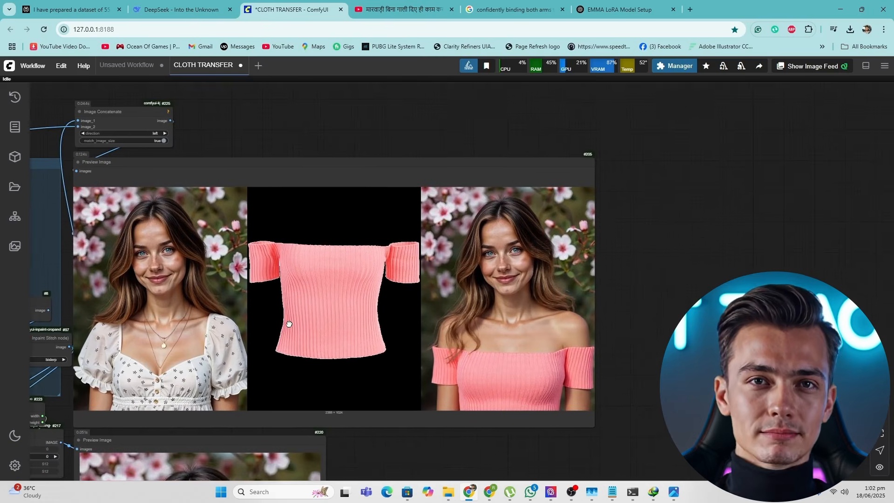
pyautogui.moveTo(290, 320); pyautogui.dragTo(347, 325)
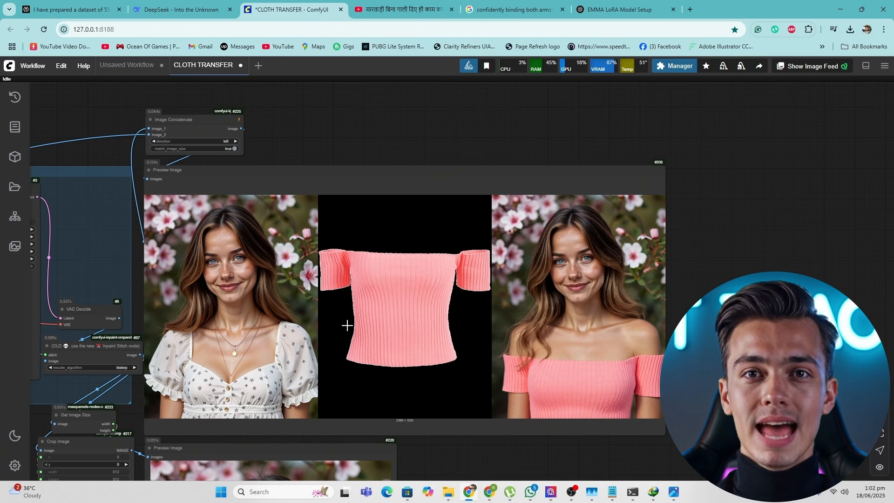
pyautogui.scroll(-3, 347, 325)
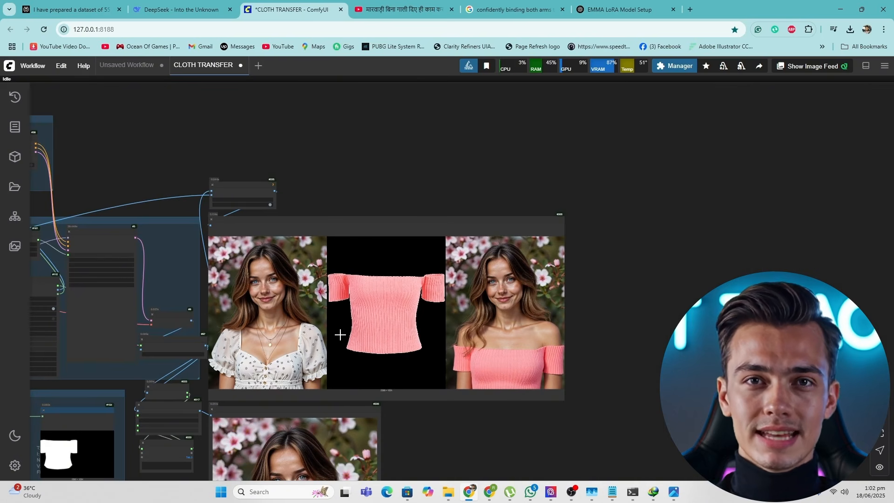
pyautogui.scroll(-1, 340, 334)
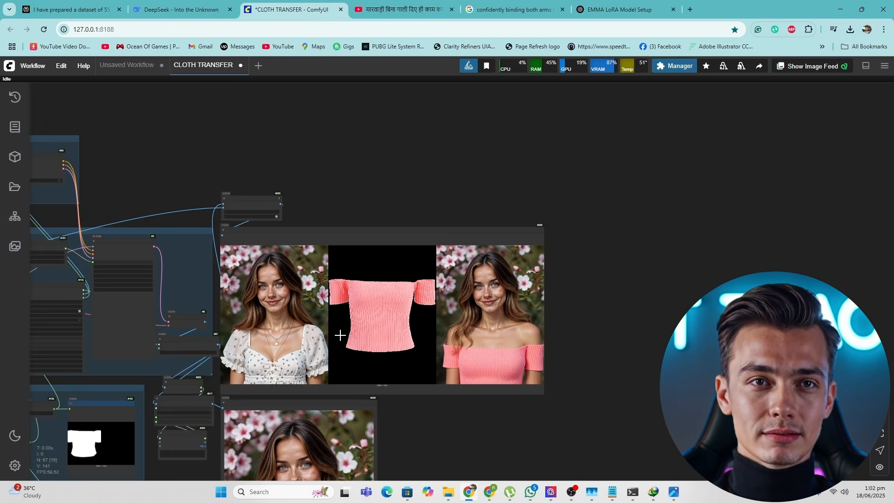
# Examine the Switch (PERSON MASK) node and the outfit segmentation previews in the MASK group
pyautogui.moveTo(334, 337); pyautogui.dragTo(584, 348)
pyautogui.scroll(-2, 507, 346)
pyautogui.moveTo(415, 368); pyautogui.dragTo(552, 336)
pyautogui.moveTo(410, 327); pyautogui.dragTo(563, 252)
pyautogui.moveTo(367, 319); pyautogui.dragTo(403, 299)
pyautogui.scroll(1, 403, 300)
pyautogui.scroll(2, 310, 317)
pyautogui.moveTo(310, 317); pyautogui.dragTo(374, 260)
pyautogui.moveTo(300, 301); pyautogui.dragTo(350, 273)
pyautogui.scroll(2, 350, 273)
pyautogui.scroll(3, 308, 282)
pyautogui.scroll(5, 298, 284)
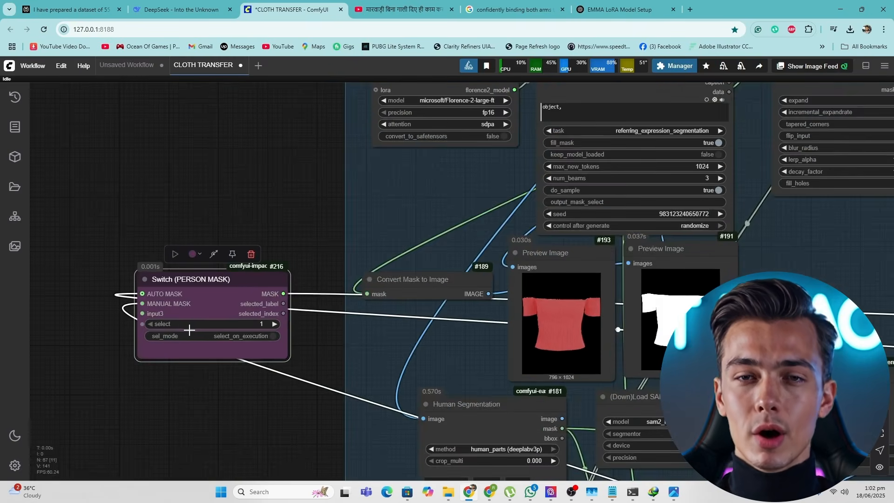
pyautogui.scroll(-2, 247, 336)
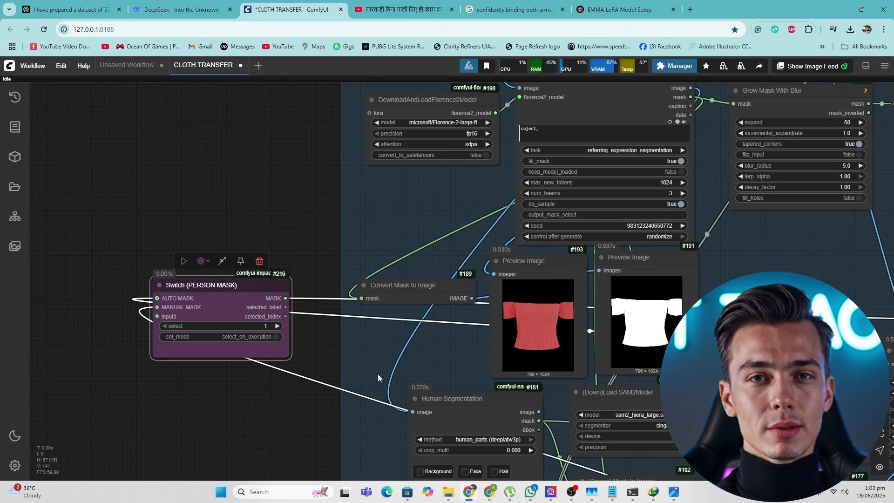
# Examine the final LayerMask: MaskPreview and the Preview Bridge (Image) node for the pink top run
pyautogui.scroll(-3, 378, 377)
pyautogui.moveTo(669, 416); pyautogui.dragTo(433, 254)
pyautogui.moveTo(569, 315); pyautogui.dragTo(175, 270)
pyautogui.scroll(4, 501, 279)
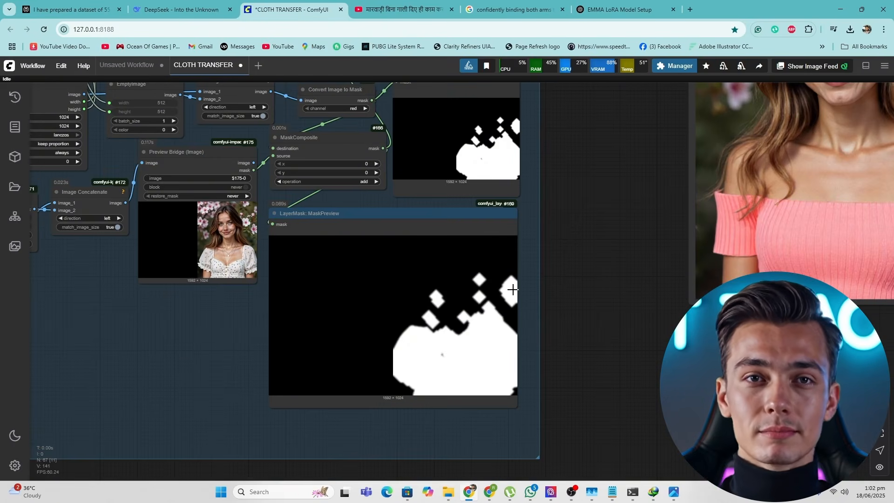
pyautogui.scroll(-2, 450, 302)
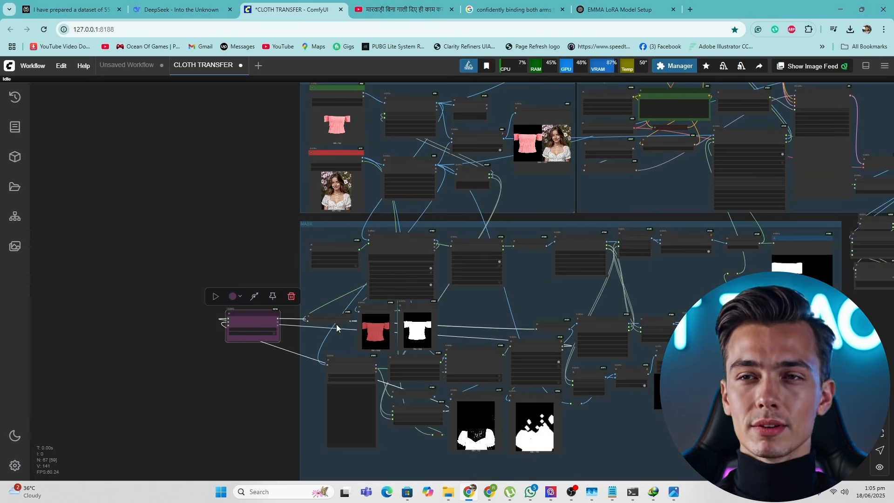
# Load ComfyUI_temp_ahqpa_00003_.png as the person image and the grey jacket pngwing.com (1) from the cloths folder as the outfit
pyautogui.moveTo(337, 325); pyautogui.dragTo(373, 328)
pyautogui.scroll(10, 373, 328)
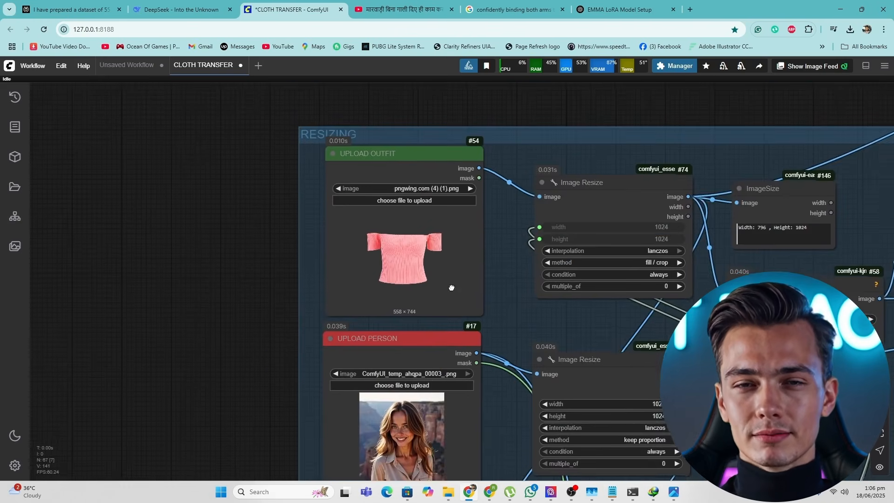
pyautogui.scroll(3, 452, 287)
pyautogui.click(419, 172)
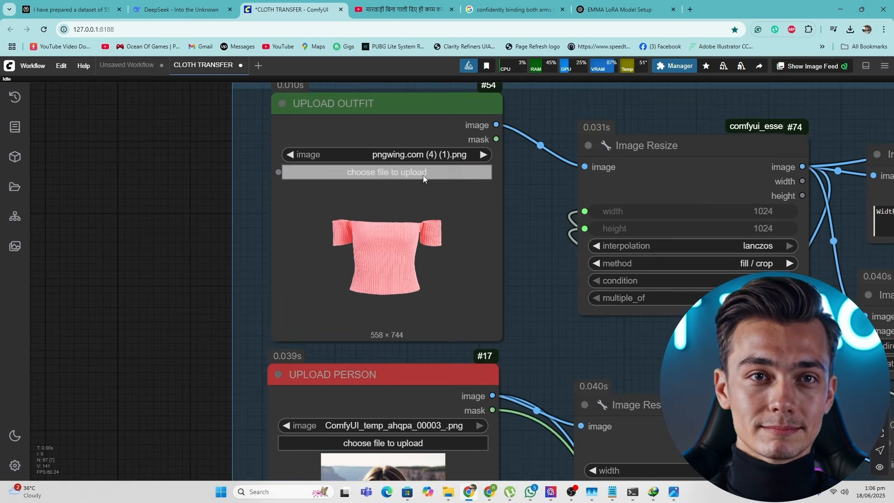
pyautogui.doubleClick(727, 244)
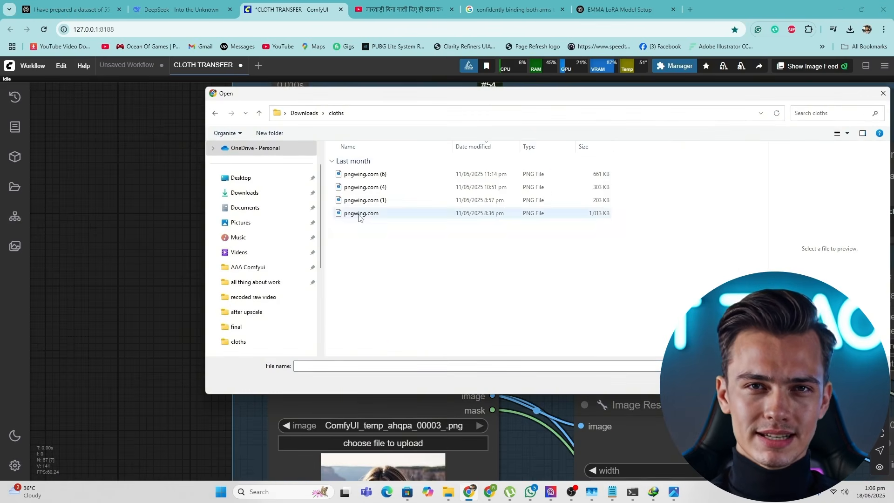
pyautogui.click(397, 200)
pyautogui.doubleClick(396, 200)
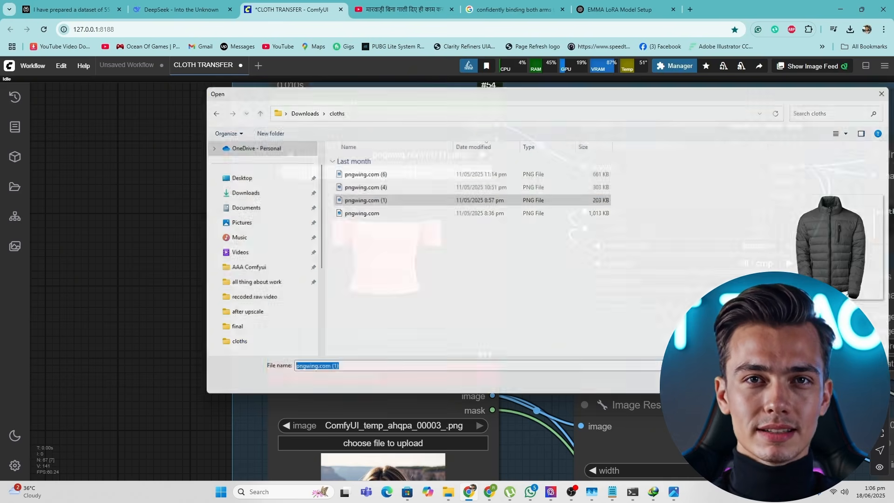
# Check the loaded images and the Switch (PERSON MASK) selection, and run the workflow with the grey jacket
pyautogui.scroll(-2, 513, 337)
pyautogui.moveTo(513, 337); pyautogui.dragTo(490, 299)
pyautogui.scroll(-1, 490, 299)
pyautogui.hscroll(5, 501, 290)
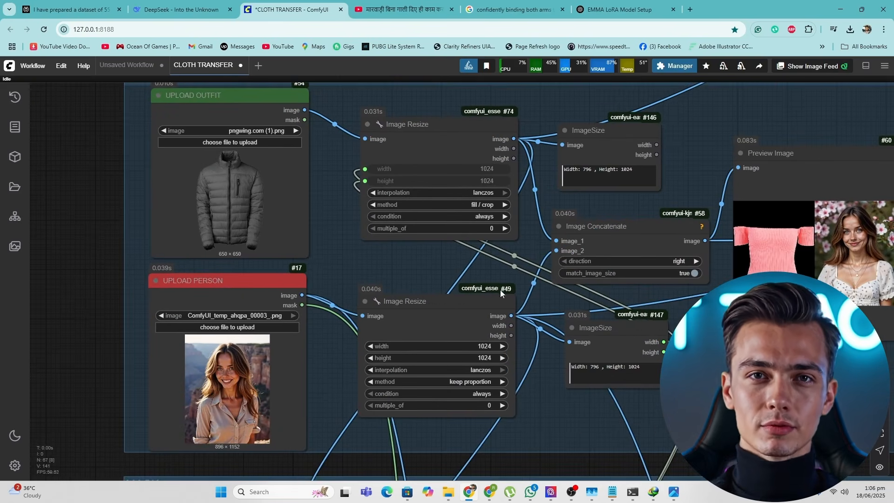
pyautogui.scroll(-1, 500, 290)
pyautogui.scroll(-2, 489, 309)
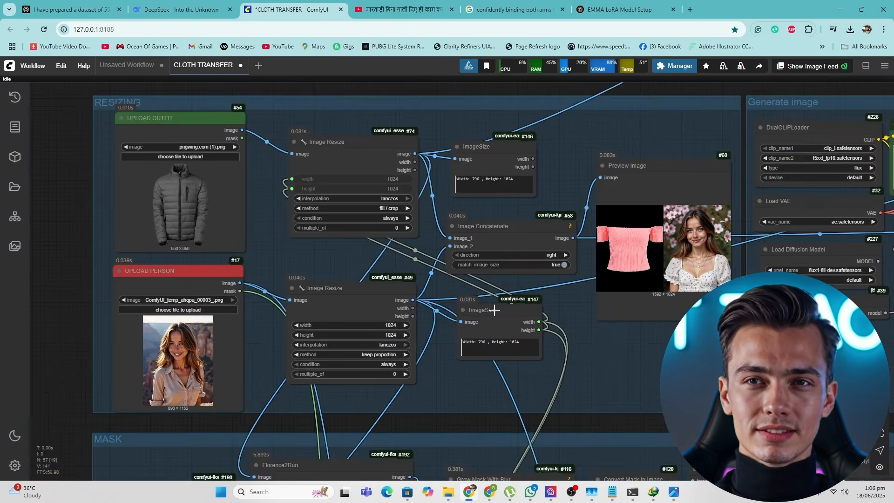
pyautogui.hscroll(-5, 543, 370)
pyautogui.scroll(2, 543, 370)
pyautogui.scroll(-5, 553, 257)
pyautogui.moveTo(380, 322); pyautogui.dragTo(412, 191)
pyautogui.scroll(4, 416, 210)
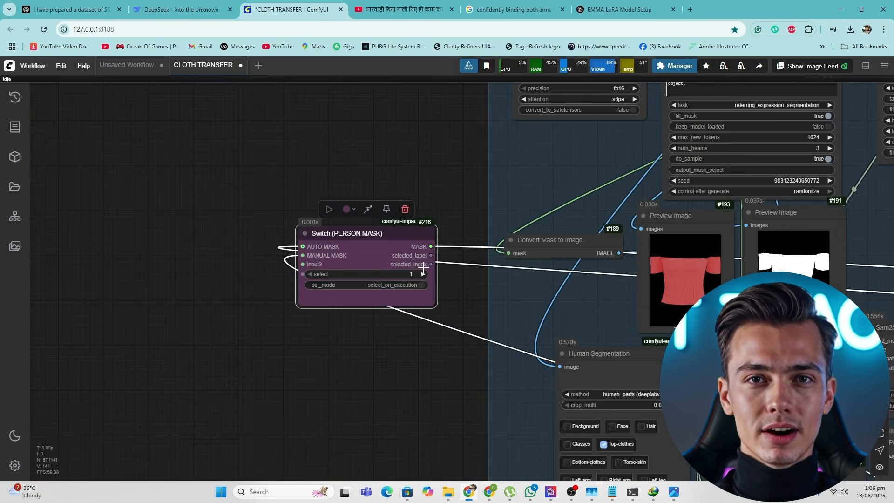
pyautogui.hotkey('ctrl', 'Return')
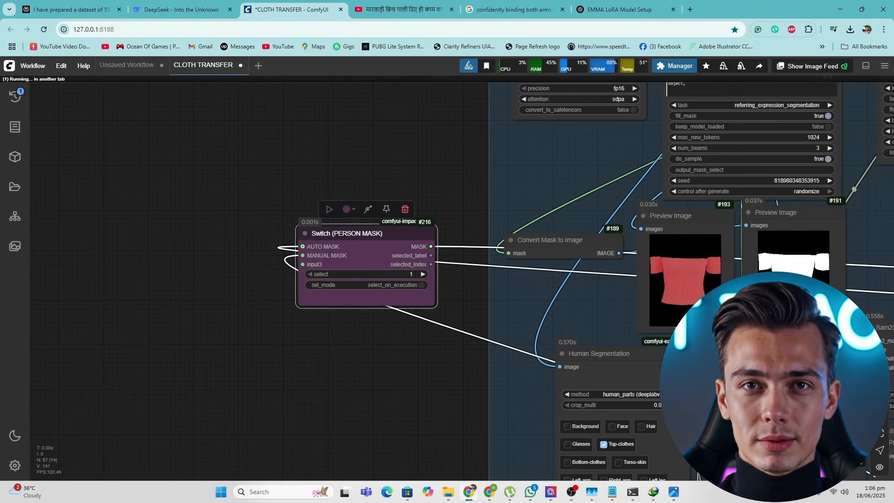
# Examine the comparison preview of the canyon portrait, the grey jacket and the generated result
pyautogui.scroll(-3, 668, 380)
pyautogui.moveTo(603, 309); pyautogui.dragTo(671, 304)
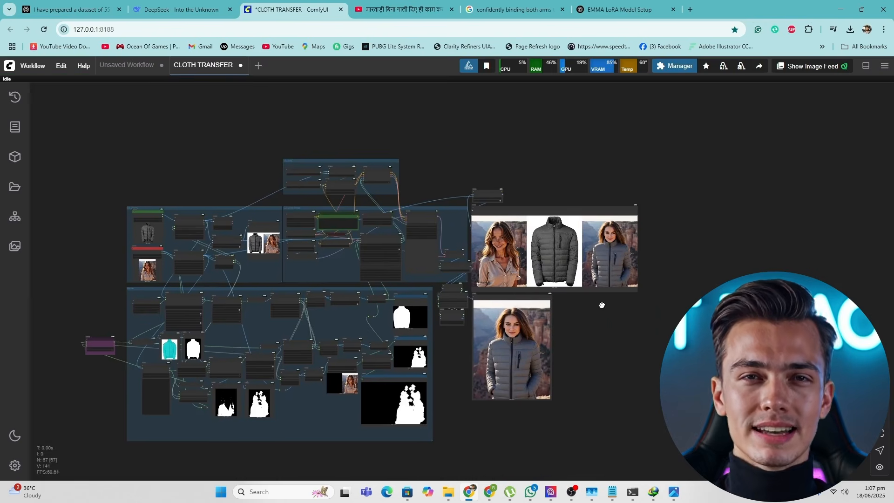
pyautogui.scroll(10, 666, 299)
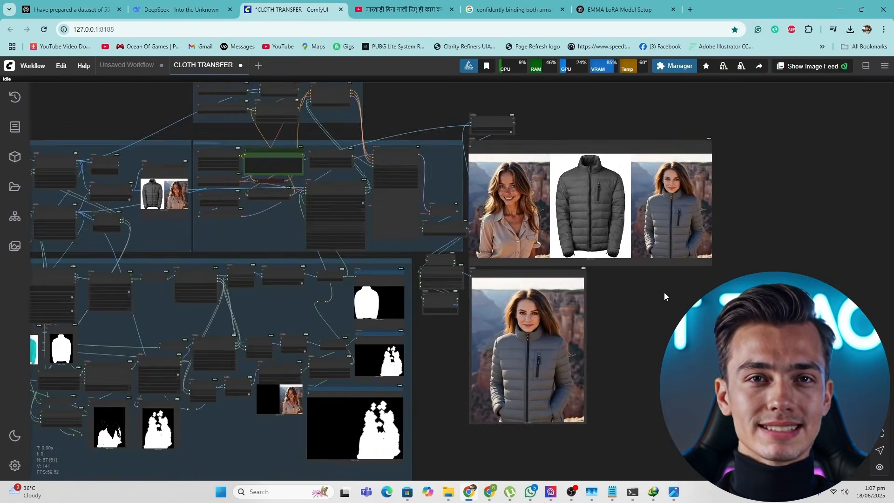
pyautogui.scroll(3, 588, 309)
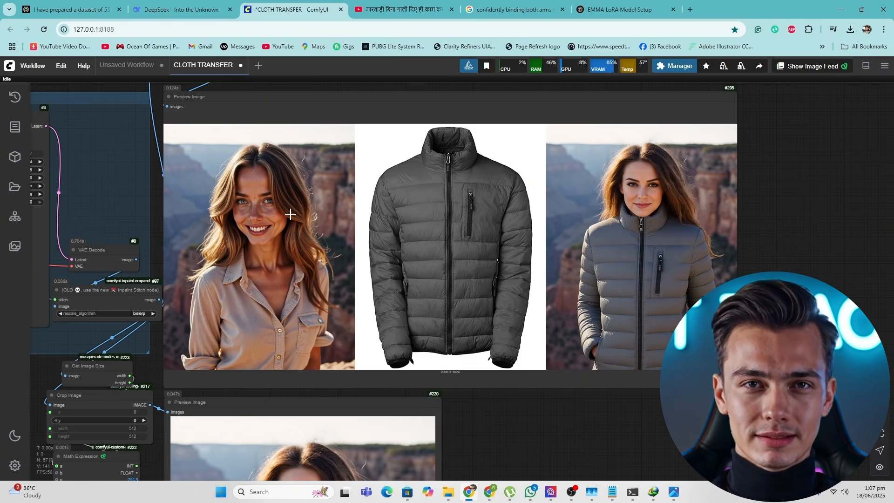
pyautogui.scroll(-5, 341, 256)
pyautogui.moveTo(341, 255); pyautogui.dragTo(501, 286)
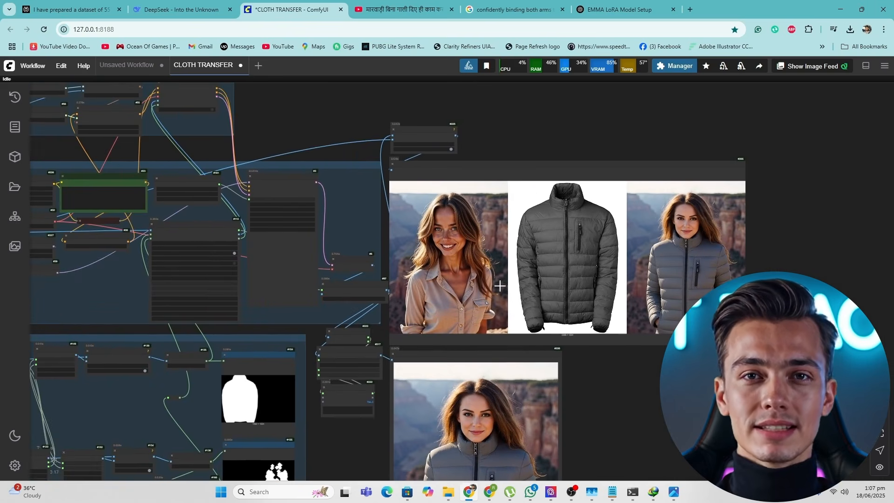
# Examine the jacket run's final mask preview and the inputs of the Switch (PERSON MASK) node
pyautogui.moveTo(501, 378); pyautogui.dragTo(609, 212)
pyautogui.scroll(3, 405, 289)
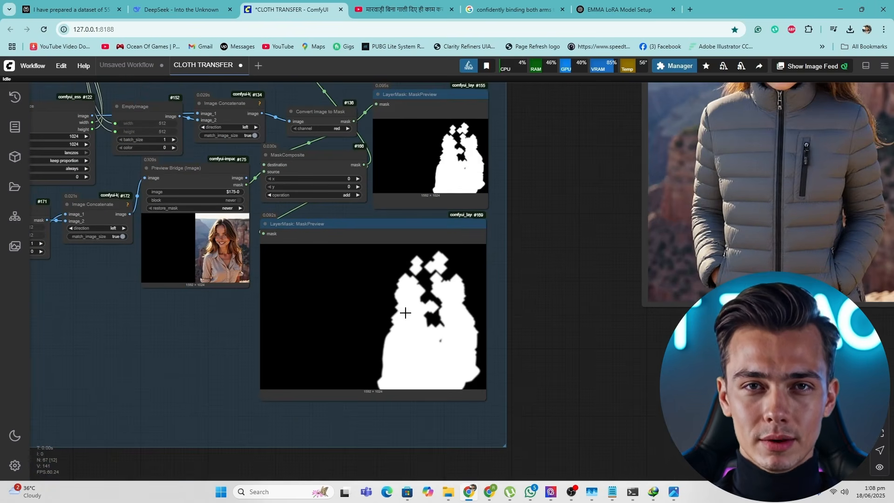
pyautogui.scroll(-2, 404, 310)
pyautogui.scroll(-2, 372, 305)
pyautogui.moveTo(366, 306); pyautogui.dragTo(750, 382)
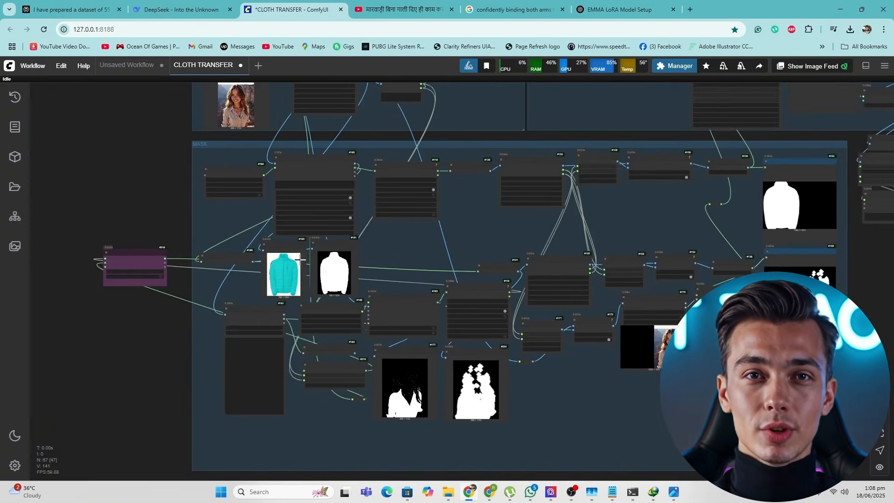
pyautogui.moveTo(248, 148); pyautogui.dragTo(413, 180)
pyautogui.scroll(2, 374, 264)
pyautogui.scroll(4, 319, 301)
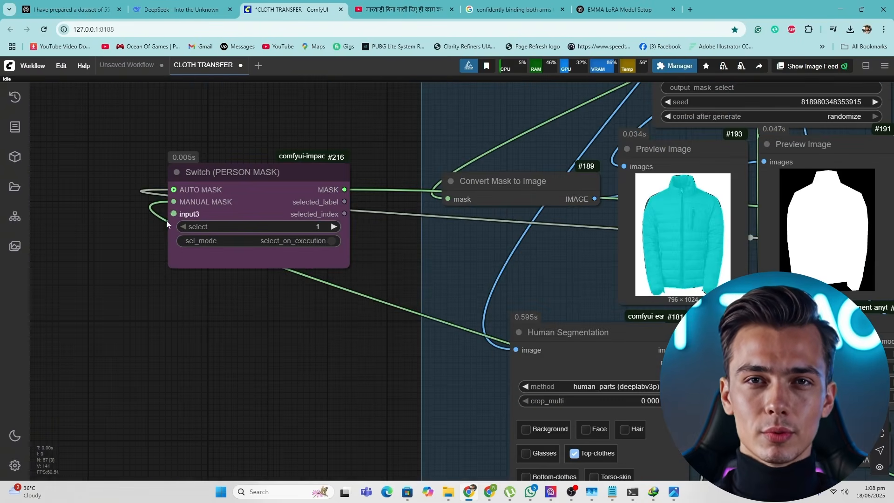
# Set select to 2 on the Switch (PERSON MASK) node for the manual mask, and open the UPLOAD PERSON image in the MaskEditor
pyautogui.moveTo(461, 136); pyautogui.dragTo(467, 337)
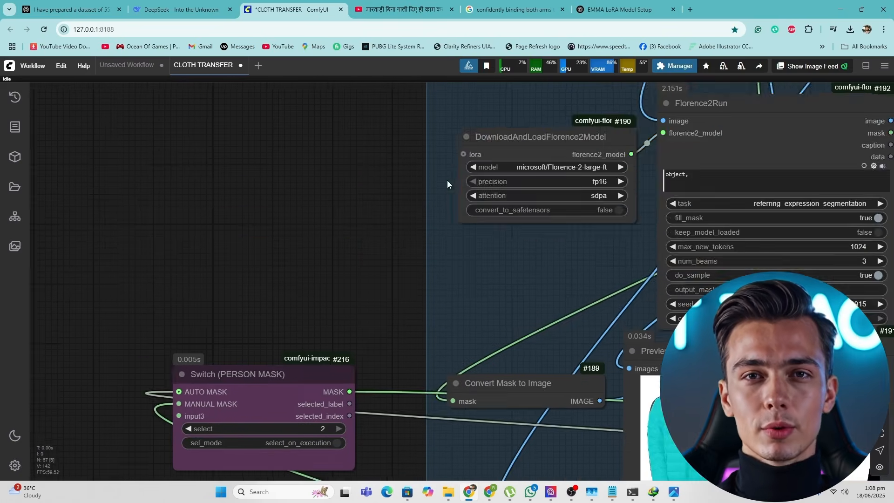
pyautogui.moveTo(448, 88); pyautogui.dragTo(285, 400)
pyautogui.scroll(-3, 319, 357)
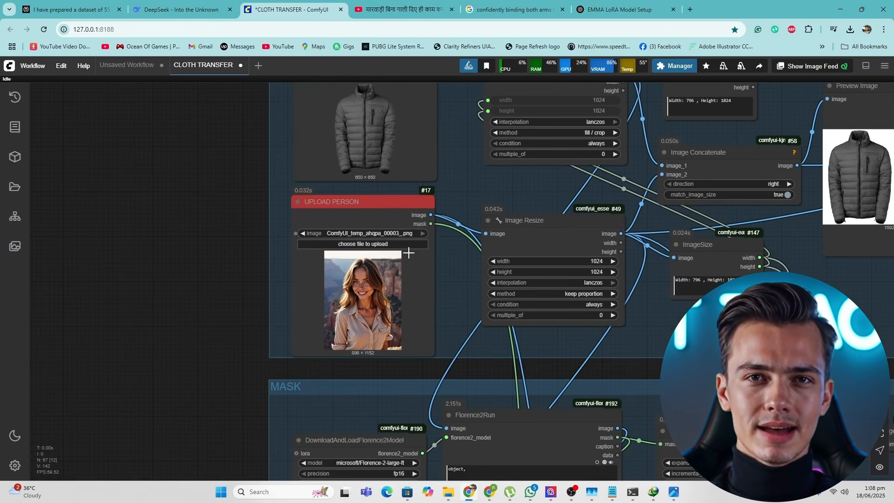
pyautogui.rightClick(372, 299)
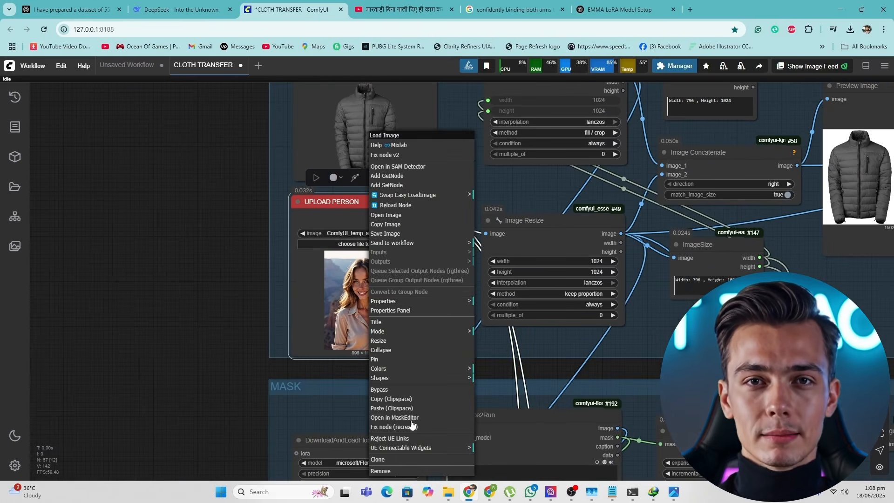
pyautogui.click(406, 418)
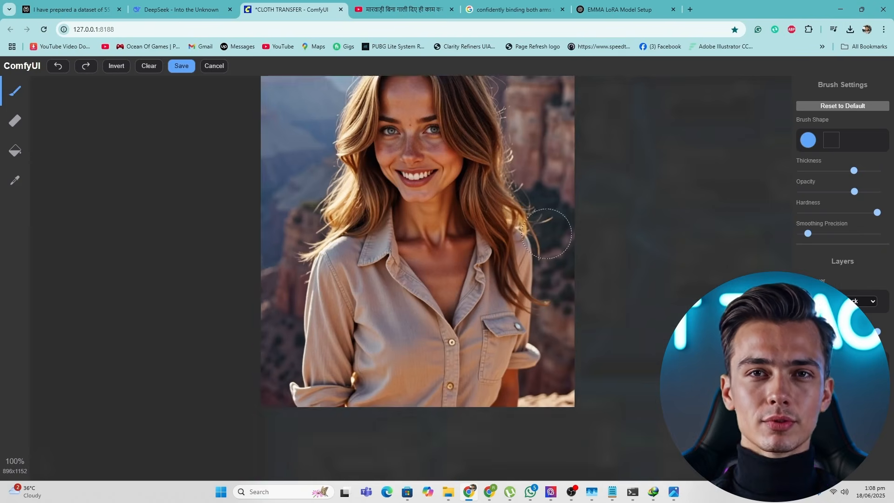
# Paint the mask over the shirt's collar, neckline, torso and sleeves on the canyon portrait with the thick brush
pyautogui.scroll(5, 303, 245)
pyautogui.scroll(3, 349, 255)
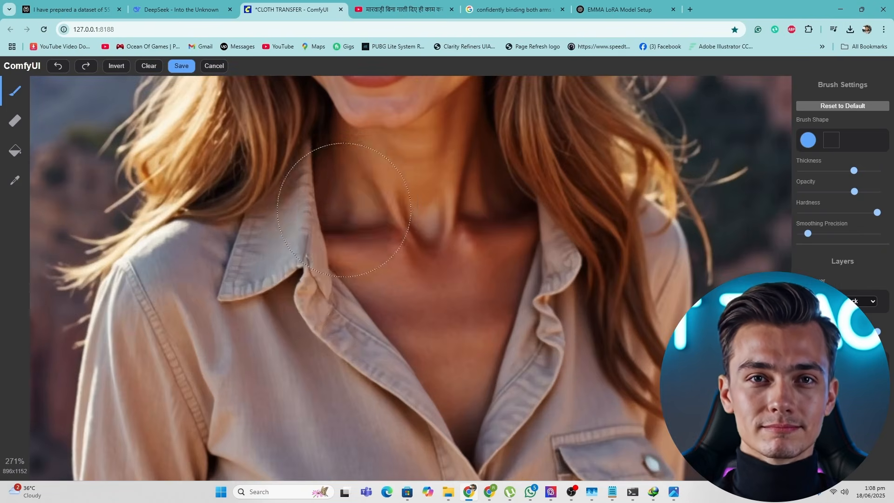
pyautogui.moveTo(351, 204)
pyautogui.mouseDown()
pyautogui.moveTo(187, 281)
pyautogui.moveTo(133, 410)
pyautogui.mouseUp()
pyautogui.scroll(-1, 186, 172)
pyautogui.moveTo(133, 410)
pyautogui.mouseDown()
pyautogui.moveTo(182, 163)
pyautogui.moveTo(199, 327)
pyautogui.moveTo(551, 280)
pyautogui.moveTo(469, 256)
pyautogui.moveTo(390, 160)
pyautogui.moveTo(438, 122)
pyautogui.mouseUp()
# Reduce the brush thickness and mask the remaining shirt areas around the long hair and the shoulder beside it
pyautogui.moveTo(852, 168); pyautogui.dragTo(812, 171)
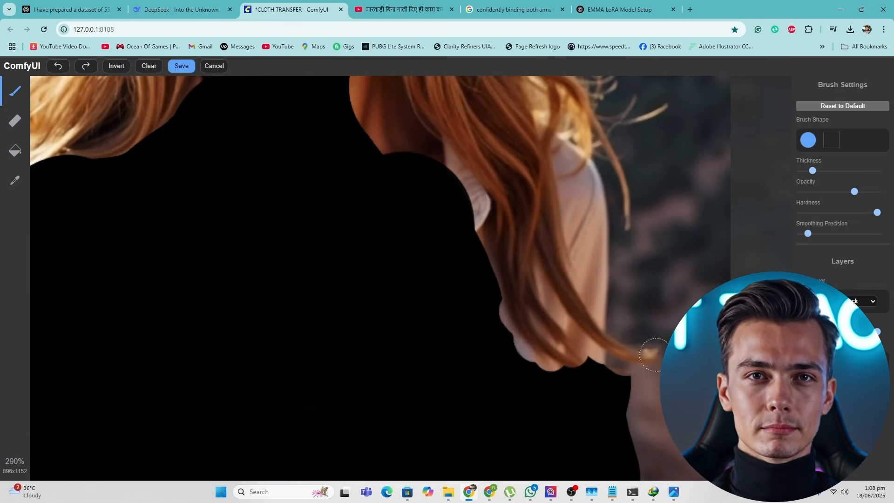
pyautogui.moveTo(578, 149); pyautogui.dragTo(586, 256)
pyautogui.scroll(-1, 573, 279)
pyautogui.scroll(3, 531, 298)
pyautogui.moveTo(559, 301)
pyautogui.mouseDown()
pyautogui.moveTo(517, 219)
pyautogui.moveTo(544, 292)
pyautogui.moveTo(481, 144)
pyautogui.moveTo(421, 207)
pyautogui.moveTo(467, 263)
pyautogui.mouseUp()
pyautogui.moveTo(594, 135); pyautogui.dragTo(565, 257)
pyautogui.scroll(-3, 554, 287)
pyautogui.moveTo(813, 170); pyautogui.dragTo(826, 171)
pyautogui.moveTo(533, 326); pyautogui.dragTo(546, 295)
# Check the painted mask over the whole canyon portrait and save it to the UPLOAD PERSON node
pyautogui.scroll(-10, 546, 296)
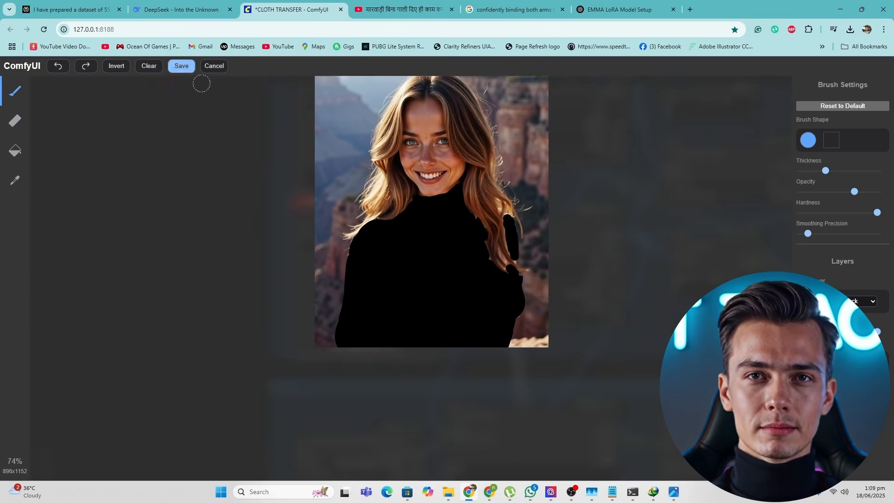
pyautogui.scroll(1, 391, 300)
pyautogui.scroll(2, 447, 305)
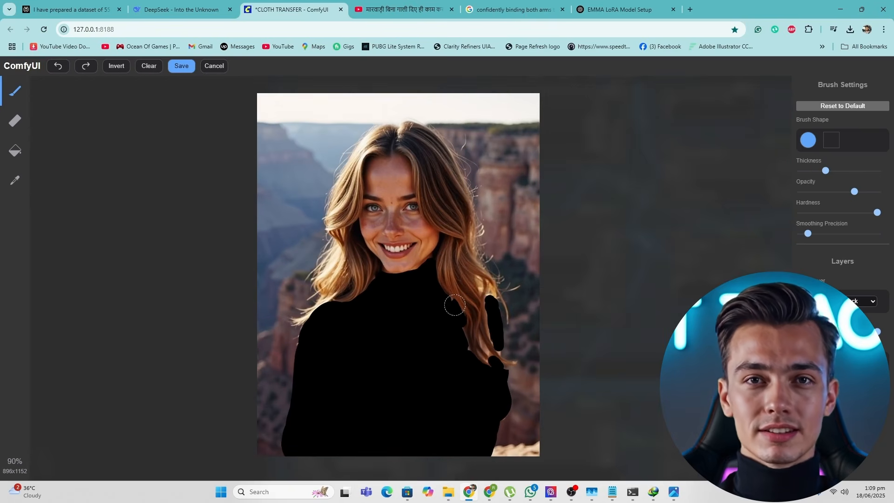
pyautogui.click(188, 68)
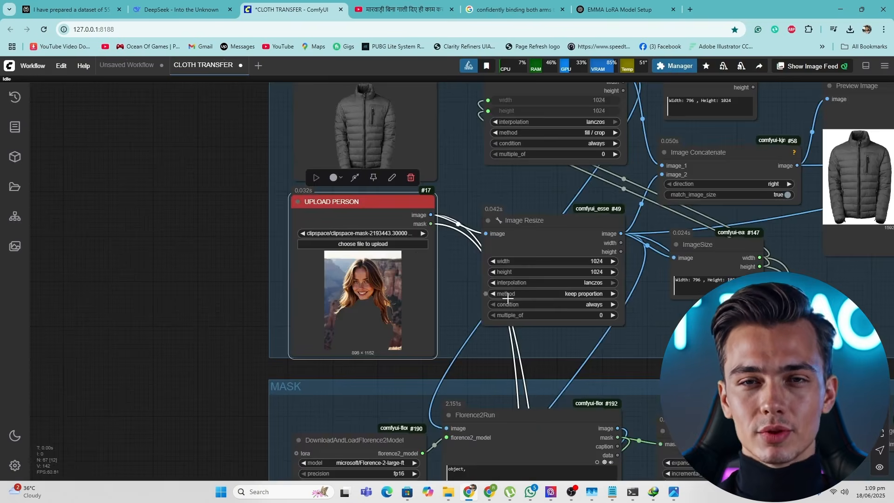
# Run the workflow with the hand-painted person mask and the grey jacket
pyautogui.scroll(-3, 507, 300)
pyautogui.click(661, 260)
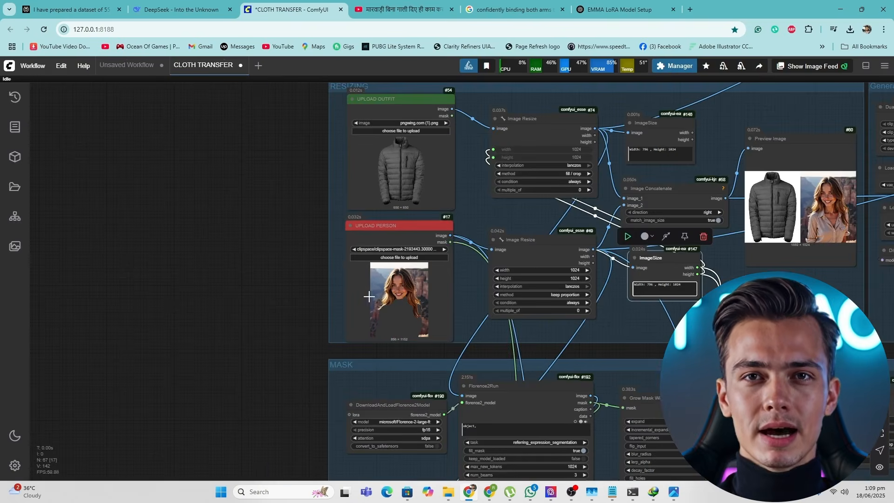
pyautogui.scroll(-1, 664, 280)
pyautogui.moveTo(773, 310); pyautogui.dragTo(455, 327)
pyautogui.scroll(-2, 605, 331)
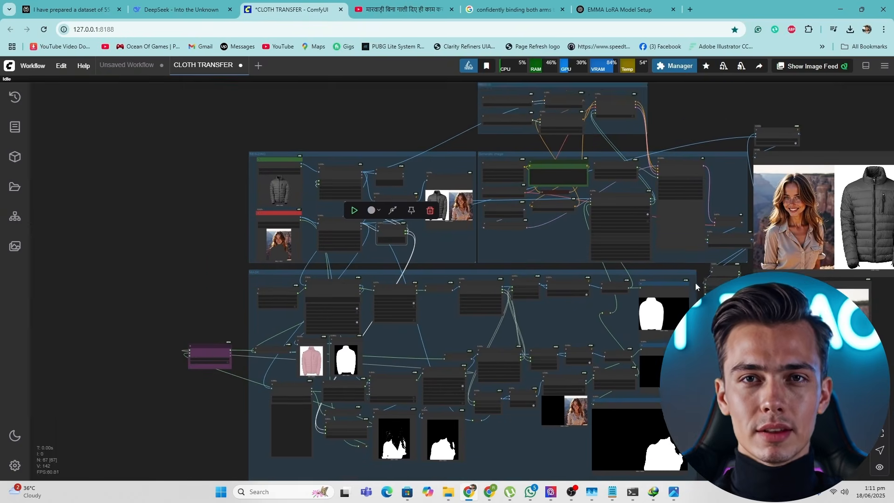
# Examine the comparison preview of the manual-mask run and the generated portrait with the grey jacket
pyautogui.scroll(-2, 622, 283)
pyautogui.moveTo(633, 281); pyautogui.dragTo(579, 283)
pyautogui.moveTo(805, 262); pyautogui.dragTo(410, 297)
pyautogui.scroll(4, 410, 291)
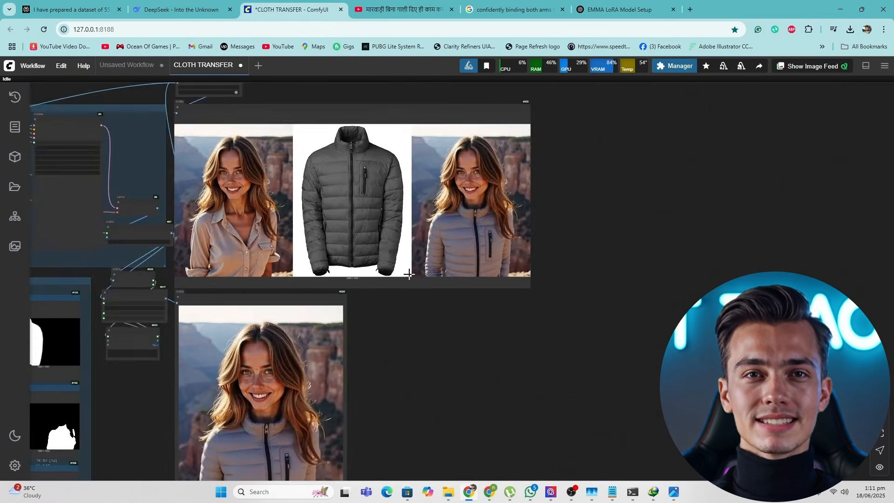
pyautogui.scroll(6, 409, 274)
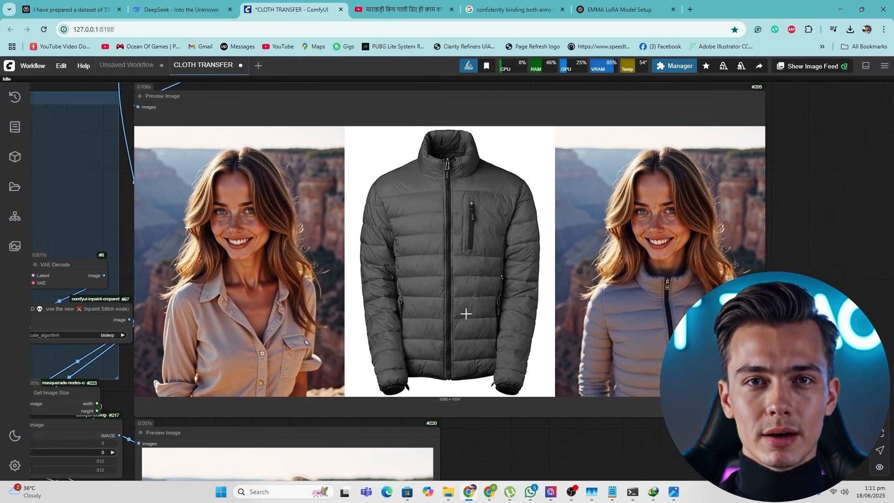
pyautogui.moveTo(465, 313); pyautogui.dragTo(494, 305)
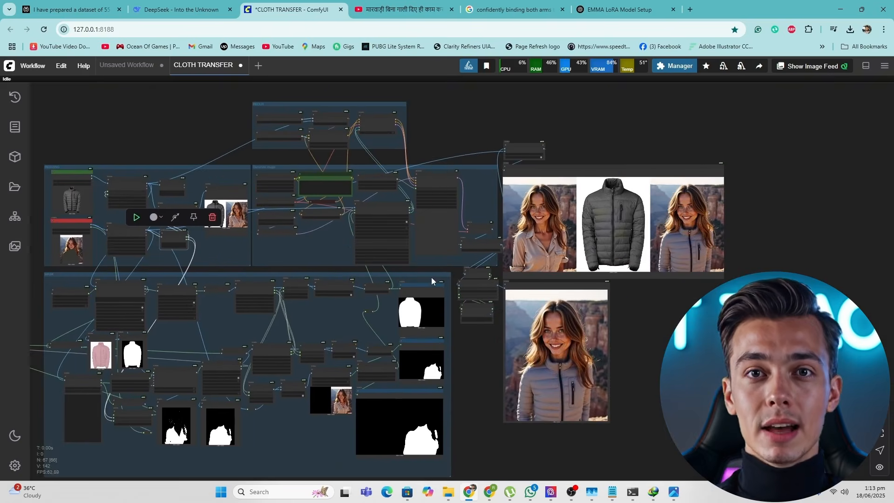
pyautogui.scroll(4, 555, 273)
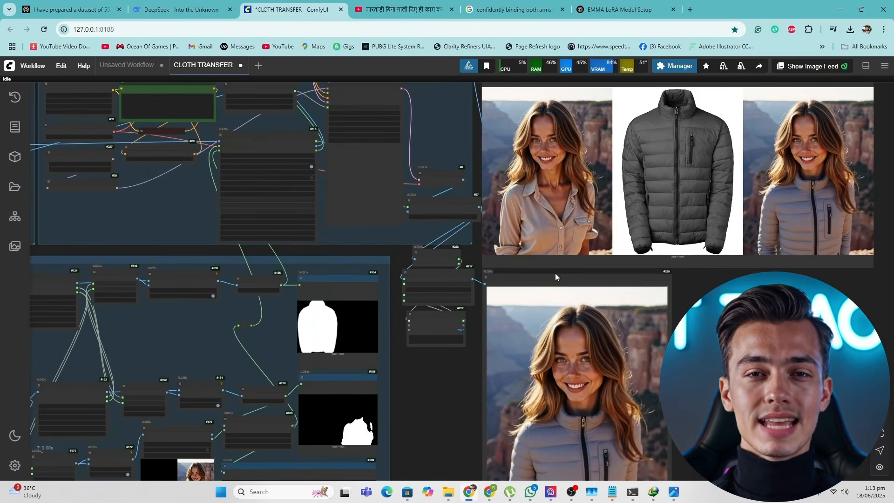
pyautogui.scroll(-4, 557, 282)
# Replace the person image with the forest portrait of the woman in the dark green top
pyautogui.moveTo(214, 223); pyautogui.dragTo(291, 233)
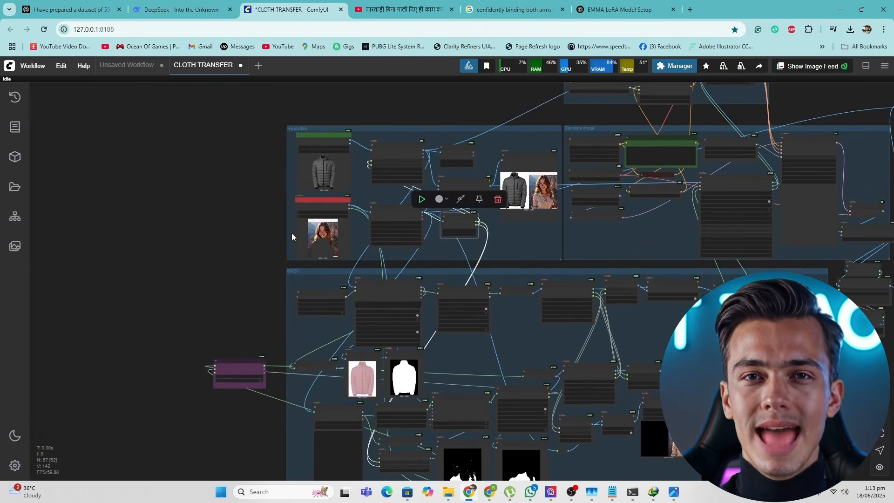
pyautogui.scroll(5, 291, 233)
pyautogui.scroll(3, 308, 223)
pyautogui.click(338, 200)
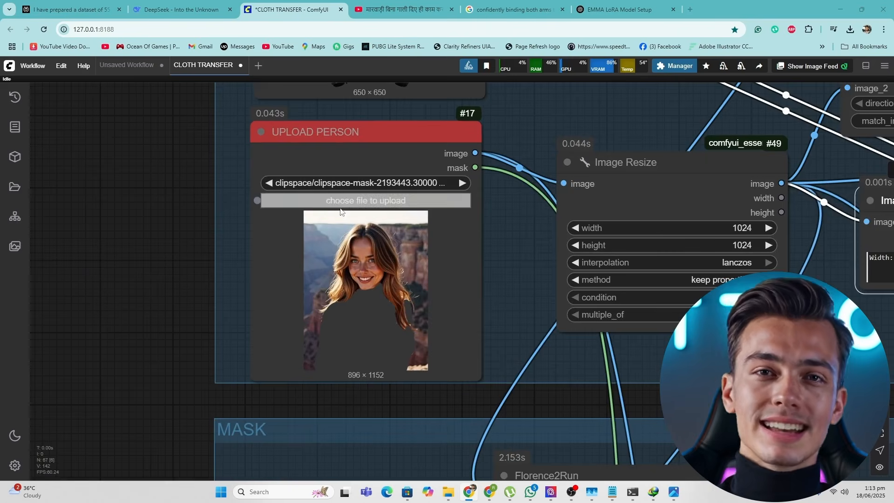
pyautogui.click(245, 192)
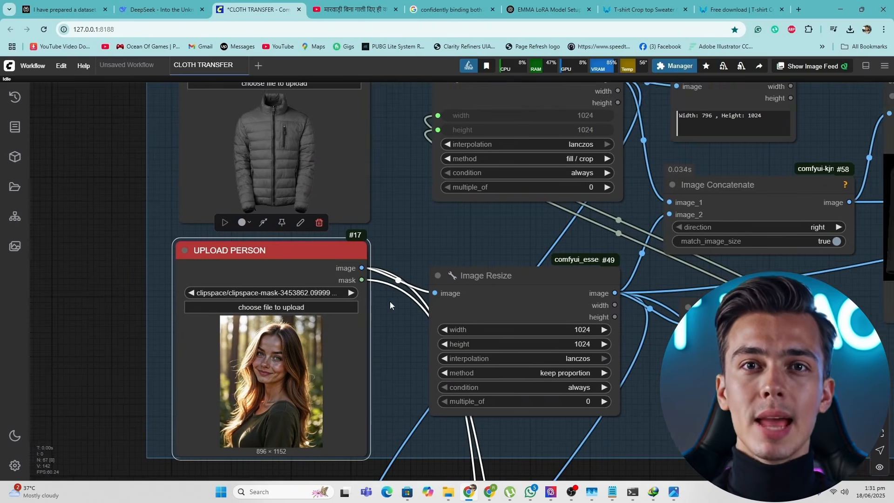
# Examine the forest portrait in the UPLOAD PERSON node and the grey jacket in the UPLOAD OUTFIT node
pyautogui.moveTo(390, 301); pyautogui.dragTo(419, 273)
pyautogui.scroll(4, 321, 316)
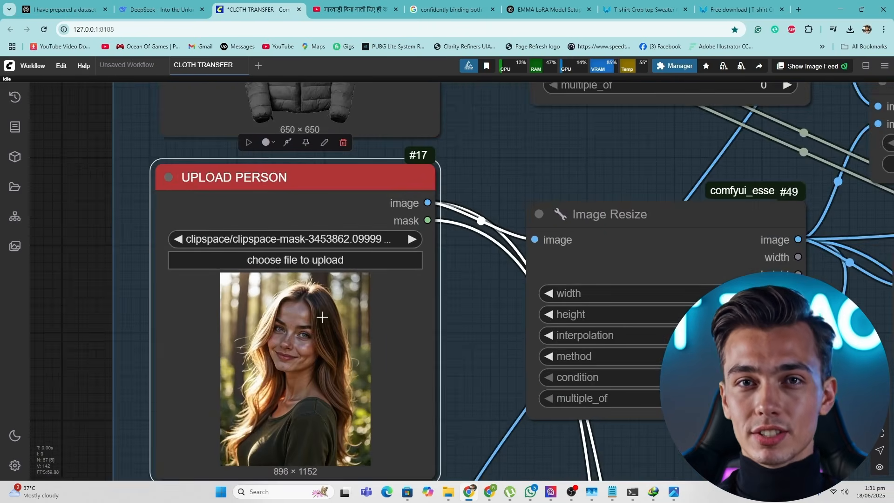
pyautogui.moveTo(339, 303); pyautogui.dragTo(377, 218)
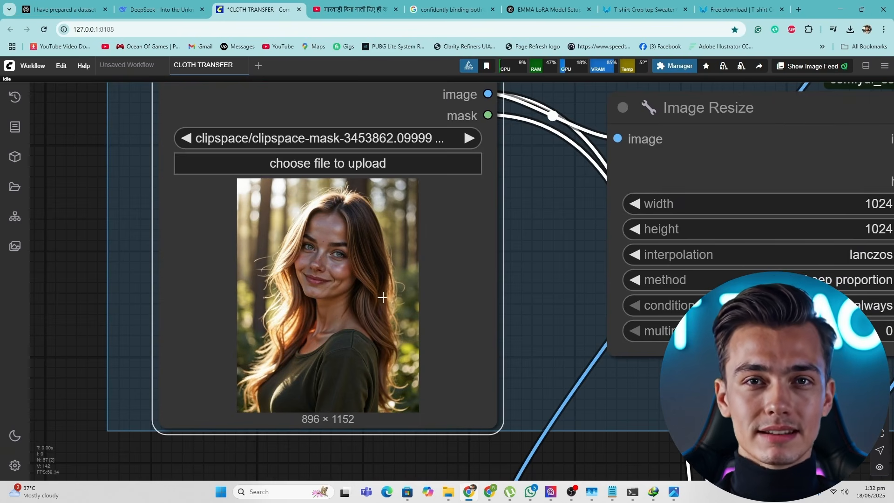
pyautogui.moveTo(444, 218); pyautogui.dragTo(434, 363)
pyautogui.moveTo(417, 224); pyautogui.dragTo(418, 356)
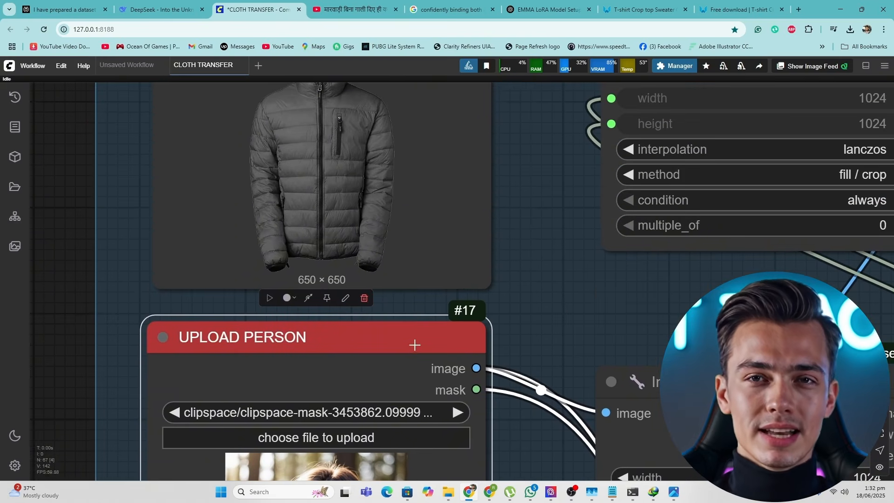
pyautogui.scroll(2, 419, 350)
pyautogui.scroll(-2, 436, 320)
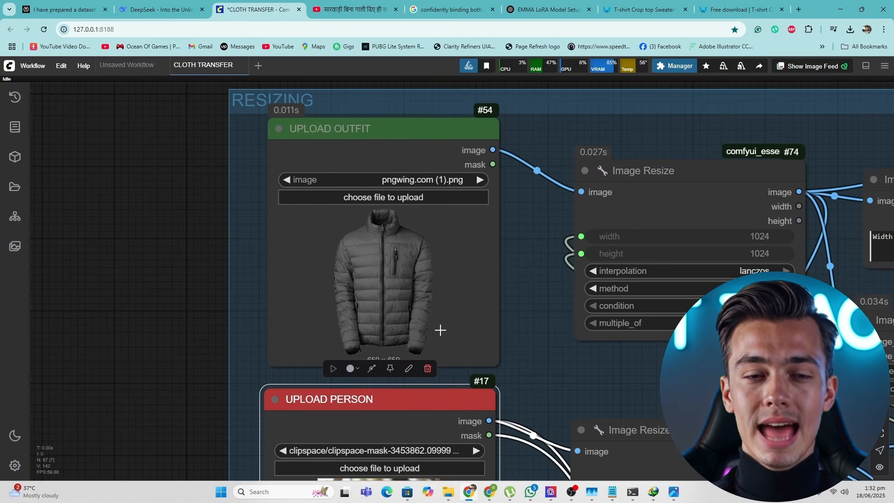
# Load pngwing.com (1) (2).png, the black off-shoulder crop top, as the outfit image
pyautogui.scroll(2, 427, 301)
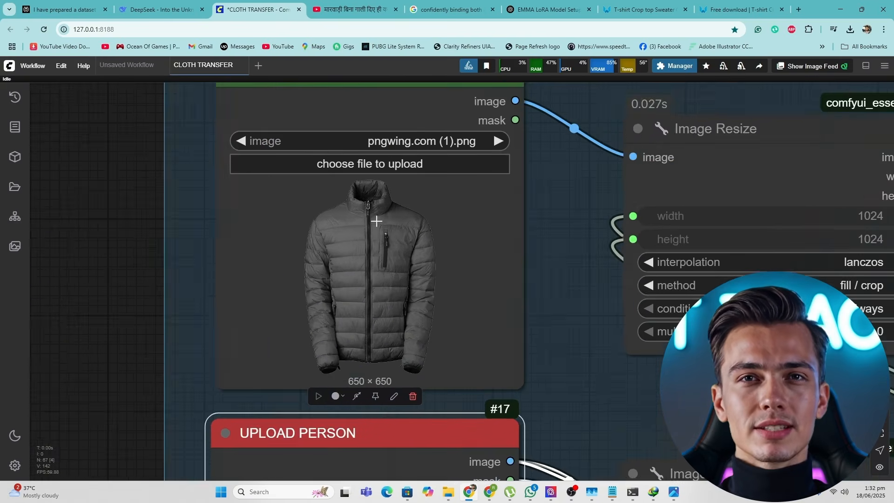
pyautogui.click(347, 164)
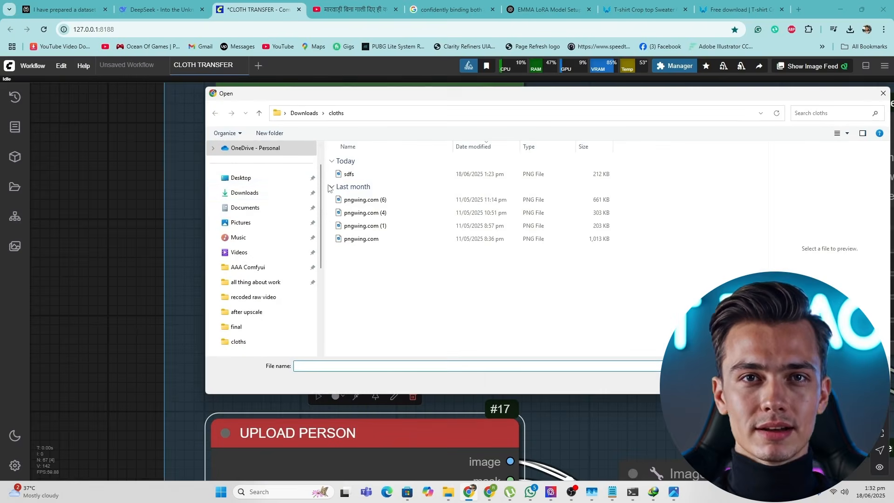
pyautogui.click(359, 181)
pyautogui.doubleClick(358, 180)
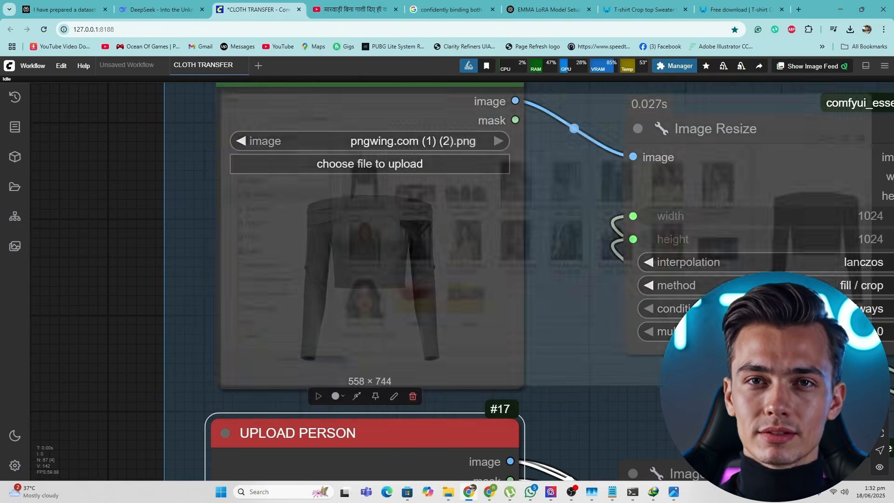
# Open the forest portrait in the MaskEditor, paint the mask over the green top and shoulders, and save it
pyautogui.scroll(-2, 482, 397)
pyautogui.scroll(4, 482, 398)
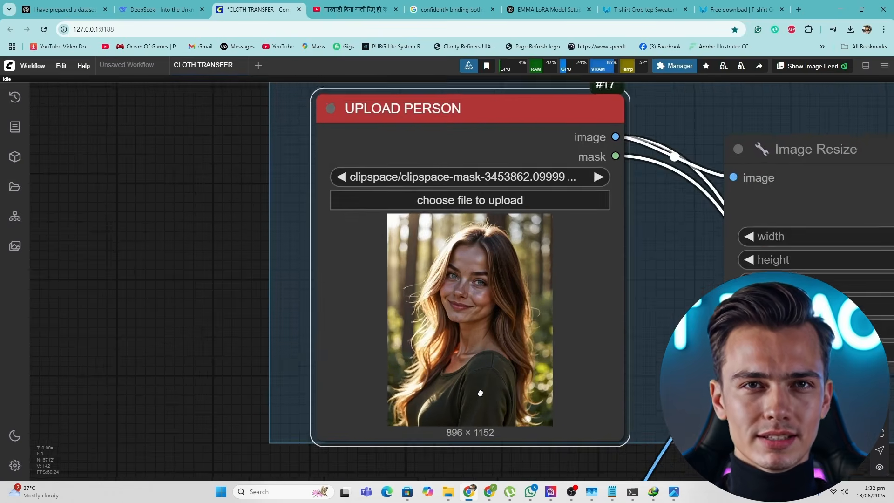
pyautogui.scroll(-2, 467, 368)
pyautogui.rightClick(468, 389)
pyautogui.click(512, 419)
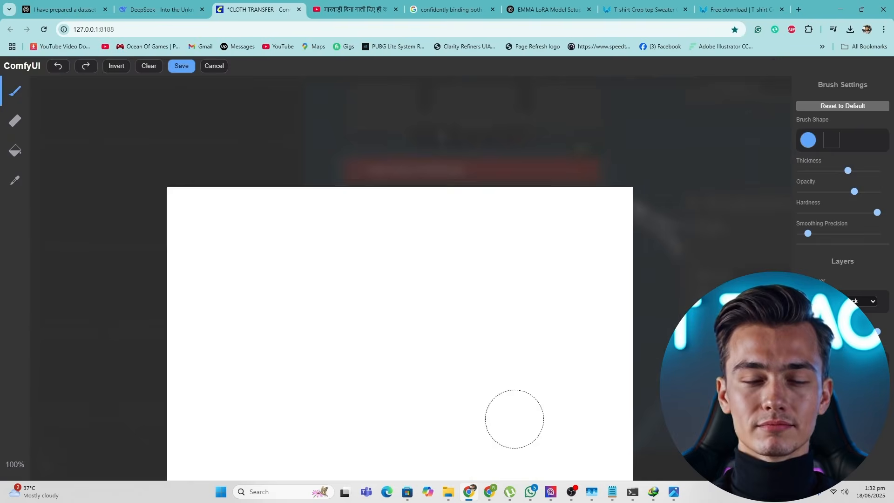
pyautogui.scroll(5, 405, 298)
pyautogui.moveTo(402, 276)
pyautogui.mouseDown()
pyautogui.moveTo(490, 249)
pyautogui.moveTo(547, 432)
pyautogui.moveTo(319, 375)
pyautogui.moveTo(368, 397)
pyautogui.moveTo(440, 318)
pyautogui.moveTo(448, 362)
pyautogui.mouseUp()
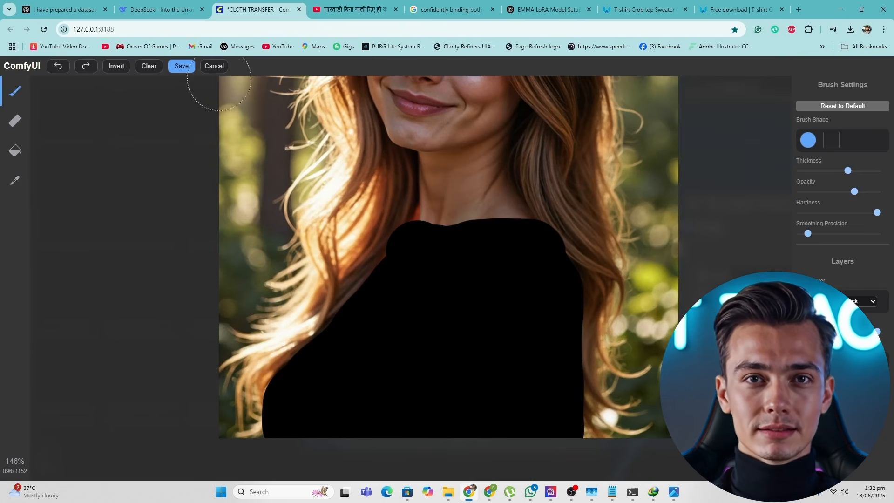
pyautogui.click(182, 66)
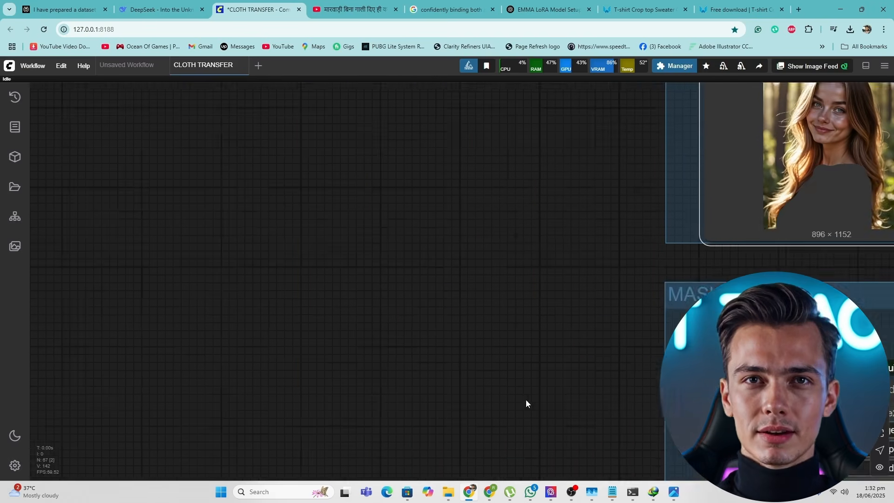
# Check that Switch (PERSON MASK) is set to 2 for the manual mask, and run the workflow with the off-shoulder top
pyautogui.scroll(-3, 526, 401)
pyautogui.moveTo(538, 380); pyautogui.dragTo(680, 173)
pyautogui.moveTo(546, 400); pyautogui.dragTo(521, 213)
pyautogui.scroll(4, 597, 298)
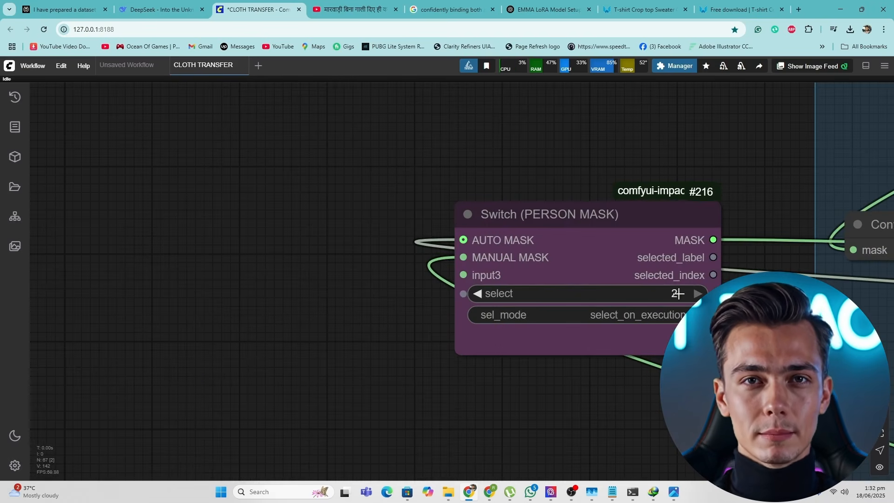
pyautogui.scroll(-10, 399, 351)
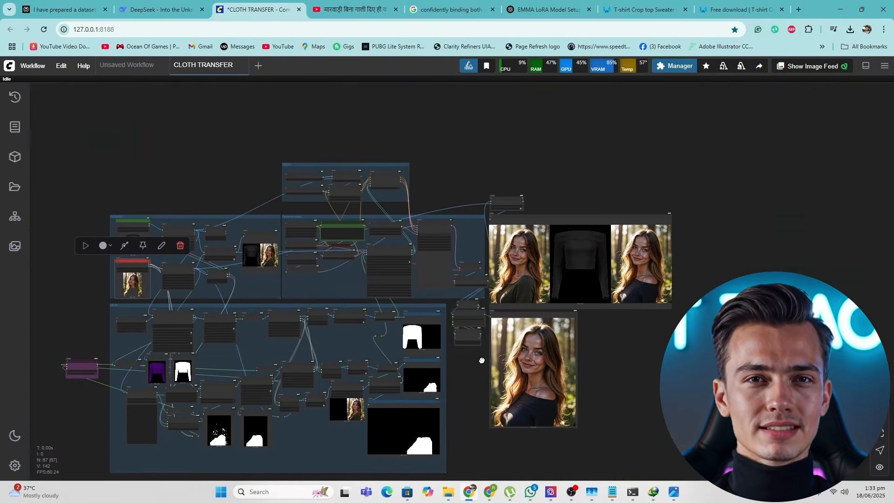
# Examine the comparison preview of the forest portrait, the off-shoulder top and the generated result
pyautogui.scroll(10, 371, 310)
pyautogui.moveTo(572, 326); pyautogui.dragTo(419, 345)
pyautogui.scroll(3, 372, 308)
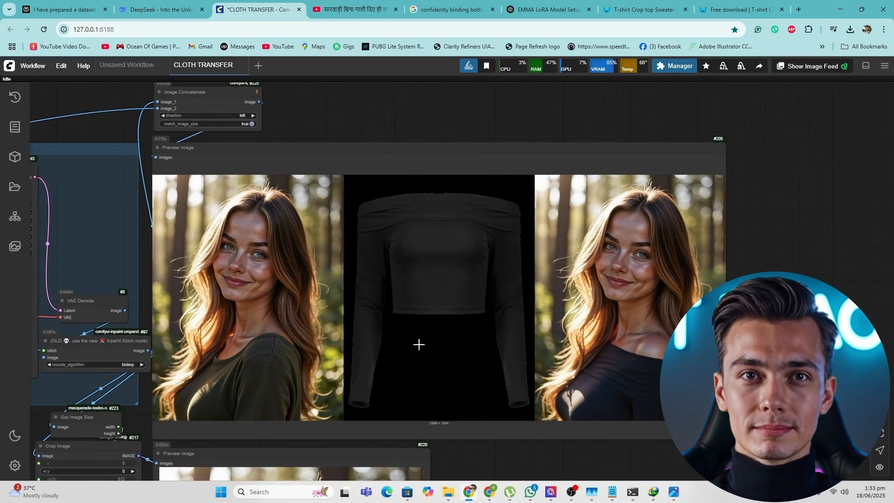
pyautogui.scroll(1, 419, 345)
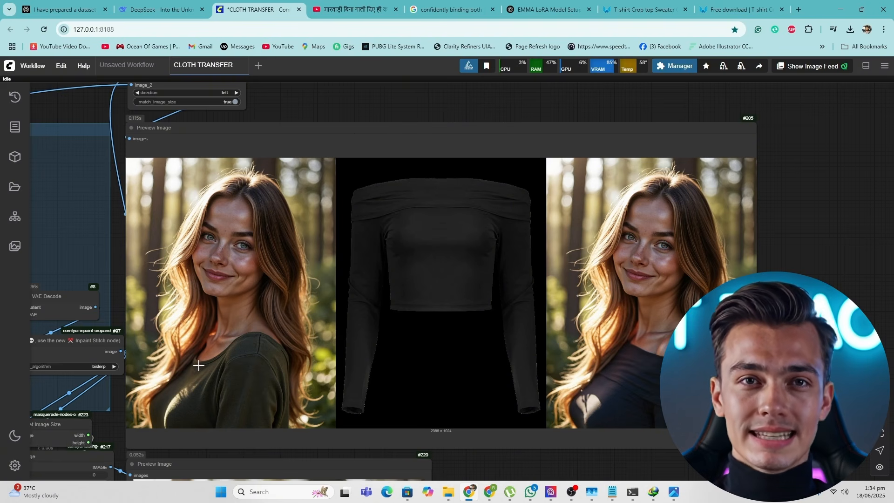
pyautogui.scroll(2, 163, 406)
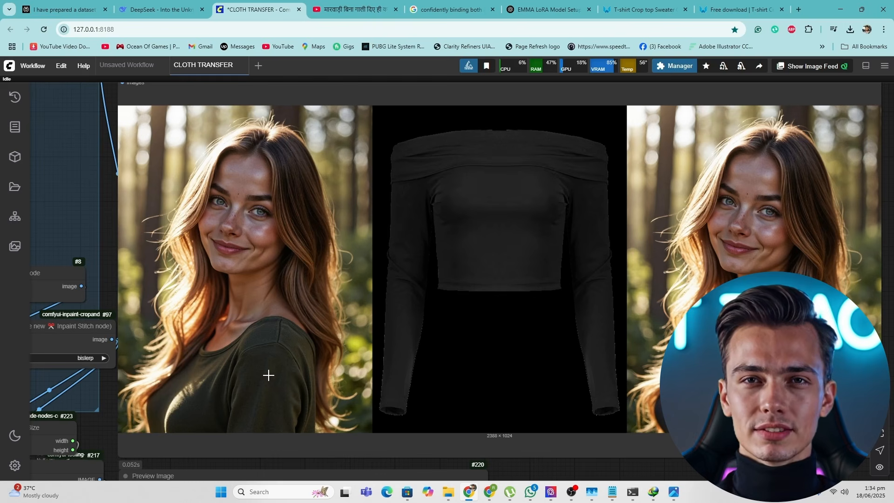
pyautogui.moveTo(688, 391); pyautogui.dragTo(632, 370)
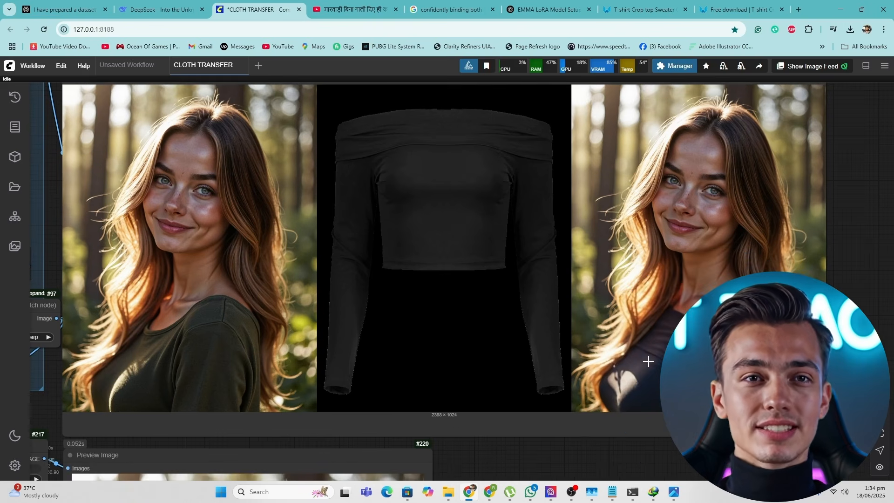
# Examine the off-shoulder top comparison result and look over the surrounding nodes of the CLOTH TRANSFER workflow
pyautogui.moveTo(720, 330); pyautogui.dragTo(666, 342)
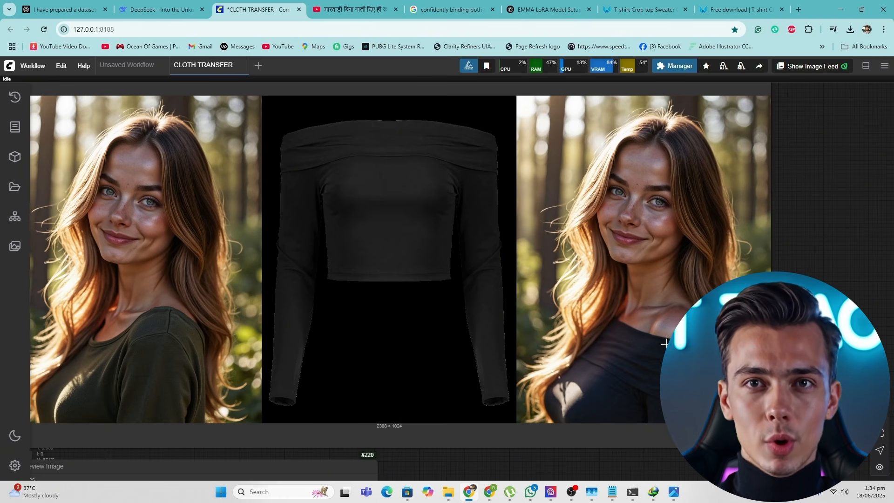
pyautogui.scroll(-5, 665, 343)
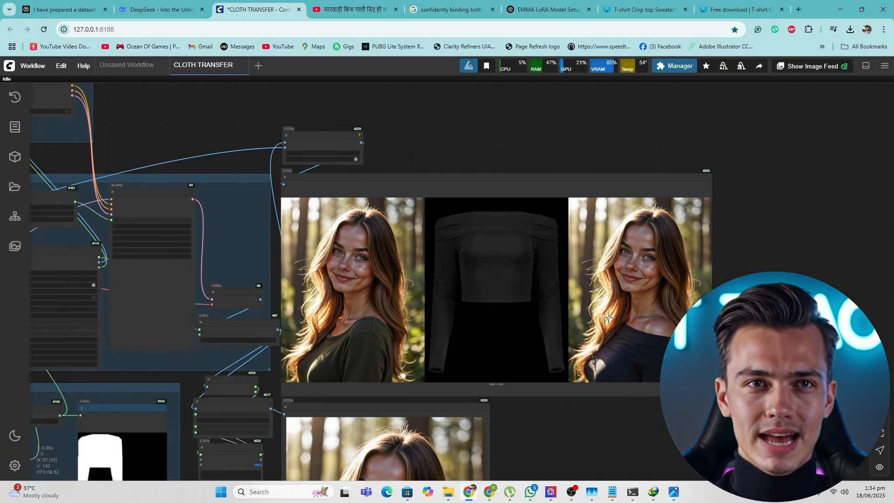
pyautogui.moveTo(529, 309); pyautogui.dragTo(622, 310)
pyautogui.scroll(-3, 606, 322)
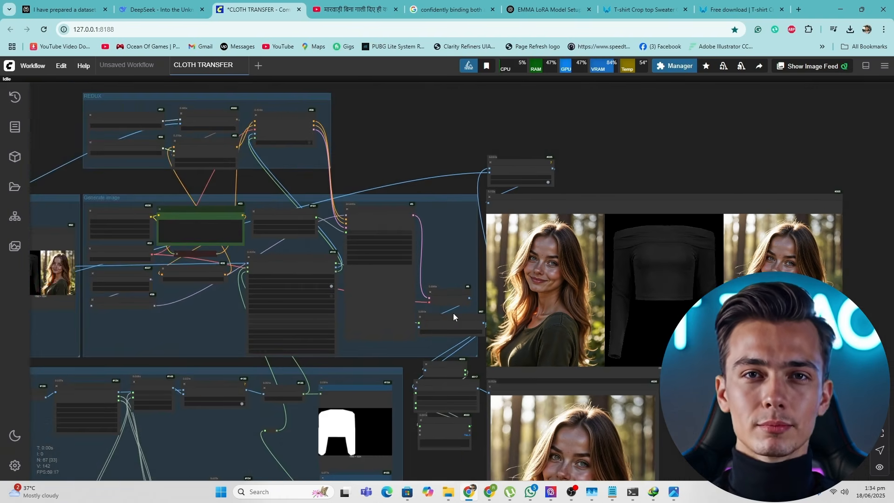
pyautogui.moveTo(454, 313); pyautogui.dragTo(310, 304)
pyautogui.scroll(2, 569, 322)
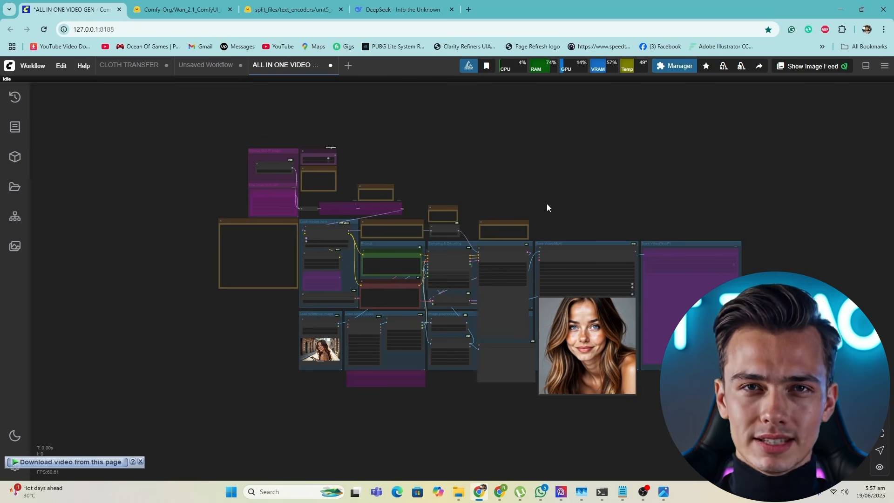
# Bypass the Load Image, Load Video (Upload) and Image Resize nodes in the ALL IN ONE VIDEO GEN workflow
pyautogui.scroll(7, 291, 330)
pyautogui.moveTo(291, 330); pyautogui.dragTo(166, 323)
pyautogui.scroll(3, 211, 316)
pyautogui.scroll(-1, 197, 311)
pyautogui.scroll(-1, 172, 313)
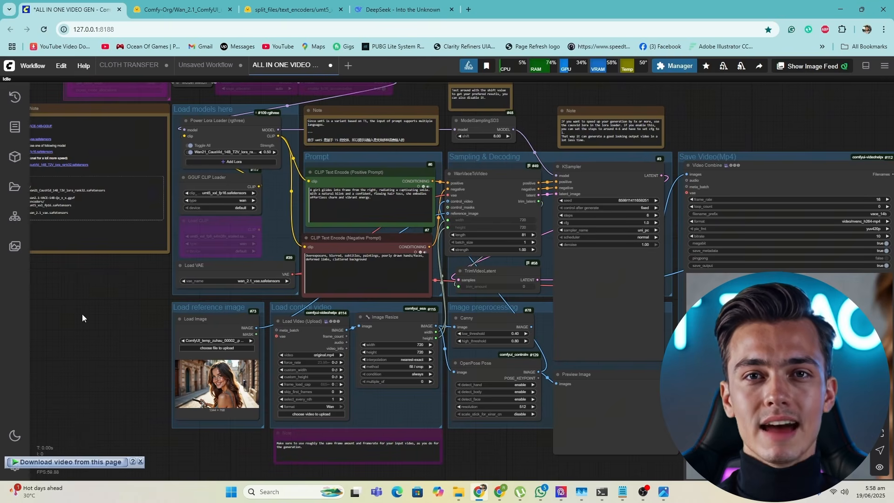
pyautogui.scroll(2, 82, 318)
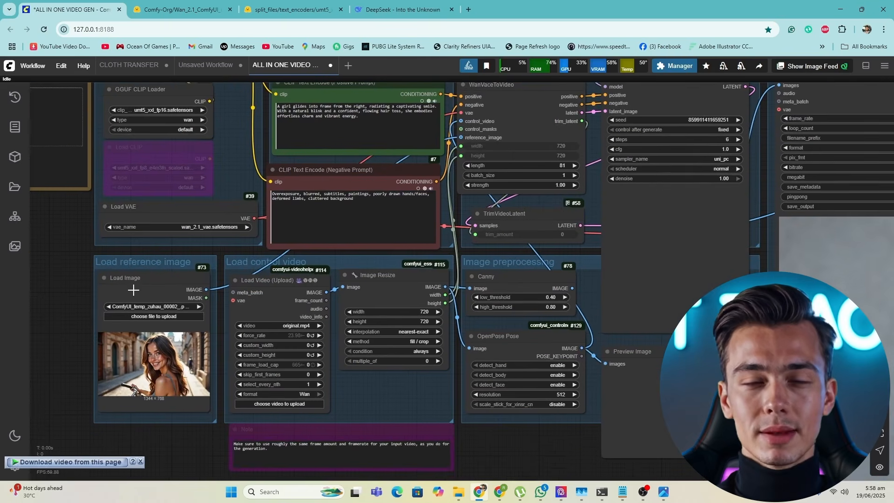
pyautogui.click(133, 290)
pyautogui.hotkey('ctrl', 'b')
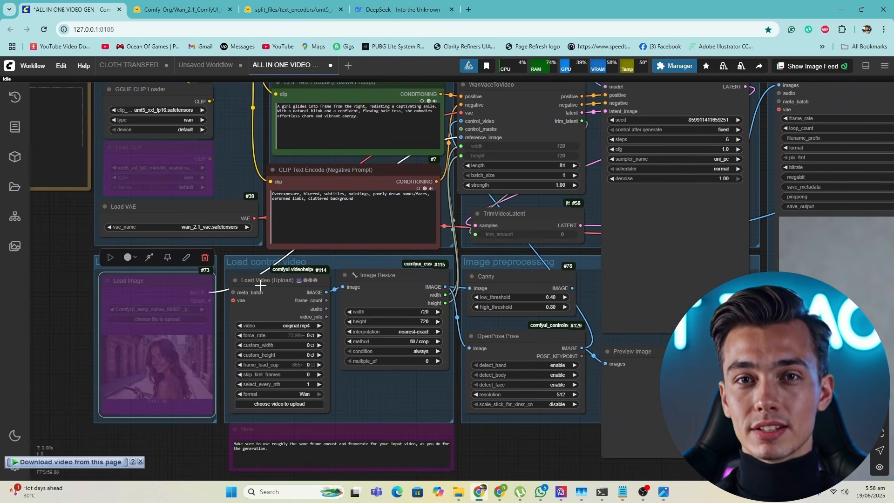
pyautogui.click(275, 286)
pyautogui.hotkey('ctrl', 'b')
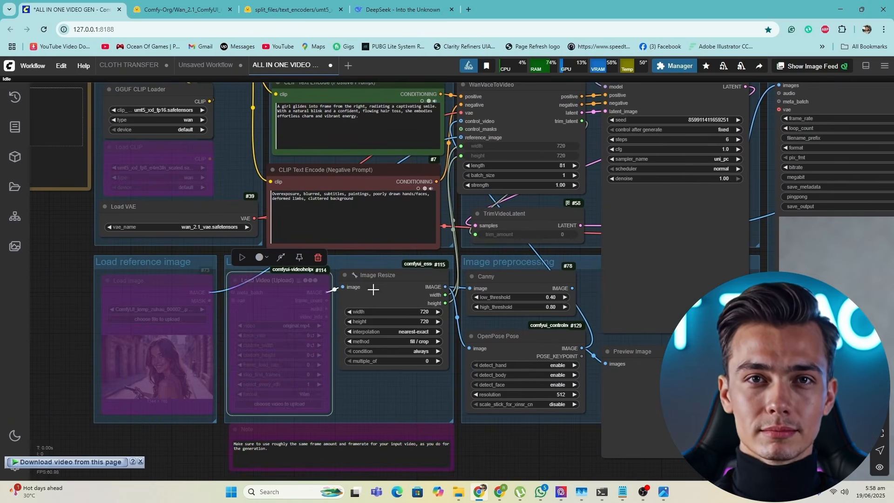
pyautogui.click(373, 290)
pyautogui.hotkey('ctrl', 'b')
# Bypass the Canny, OpenPose Pose and Preview Image nodes
pyautogui.click(532, 283)
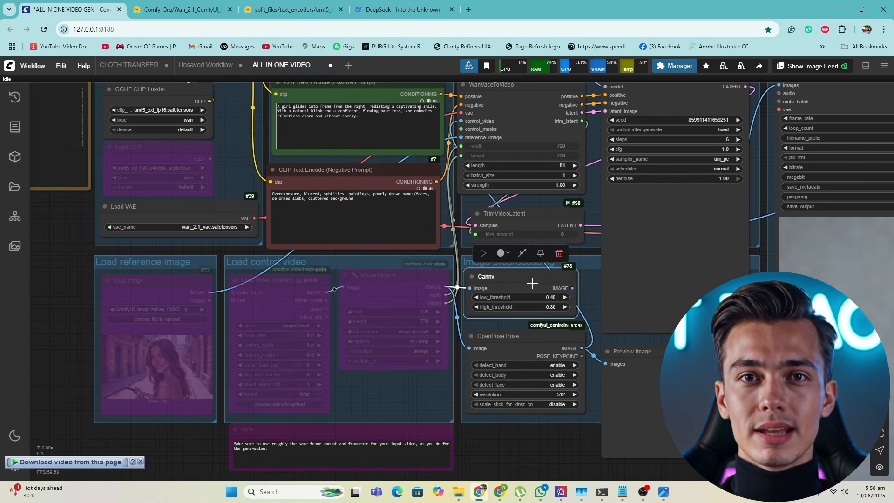
pyautogui.hotkey('ctrl', 'b')
pyautogui.click(515, 334)
pyautogui.hotkey('ctrl', 'b')
pyautogui.click(653, 361)
pyautogui.hotkey('ctrl', 'b')
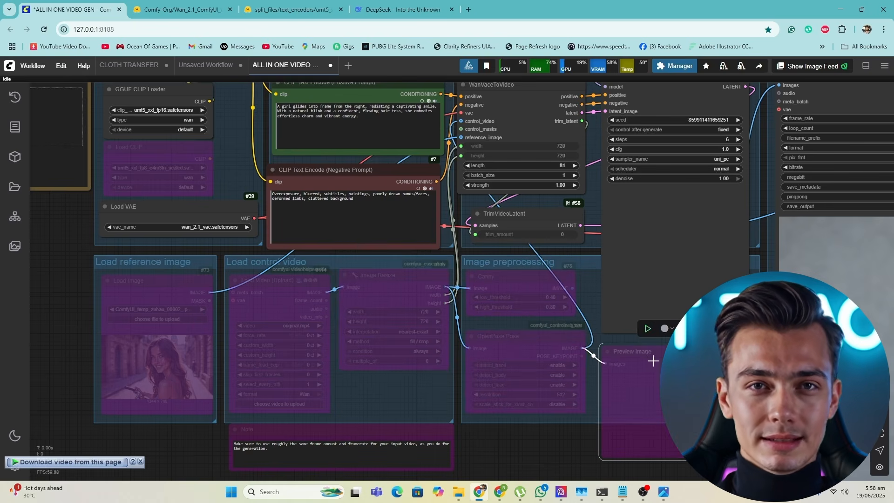
# Re-enable the Preview Image node and bypass it again
pyautogui.scroll(-3, 497, 362)
pyautogui.moveTo(516, 356); pyautogui.dragTo(475, 221)
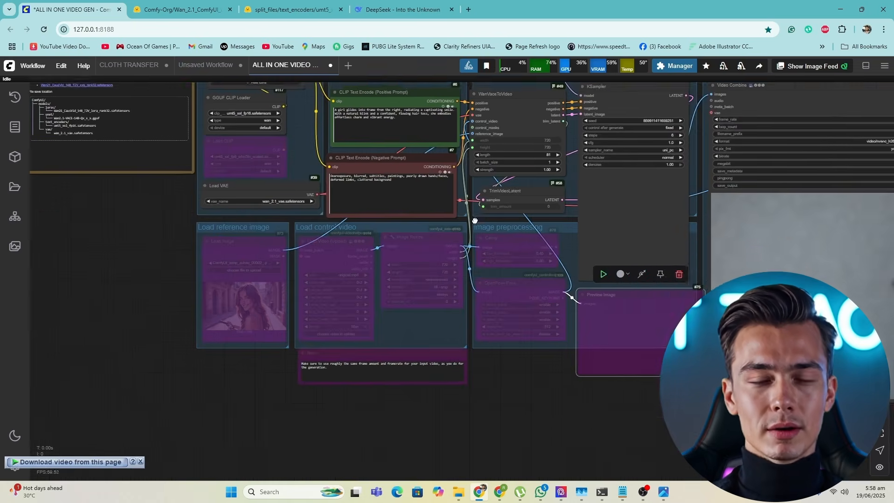
pyautogui.scroll(2, 475, 221)
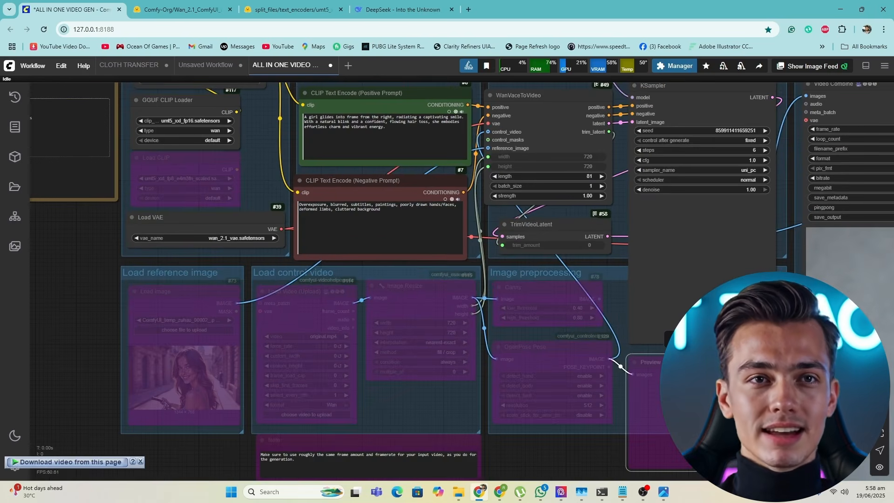
pyautogui.hotkey('ctrl', 'b')
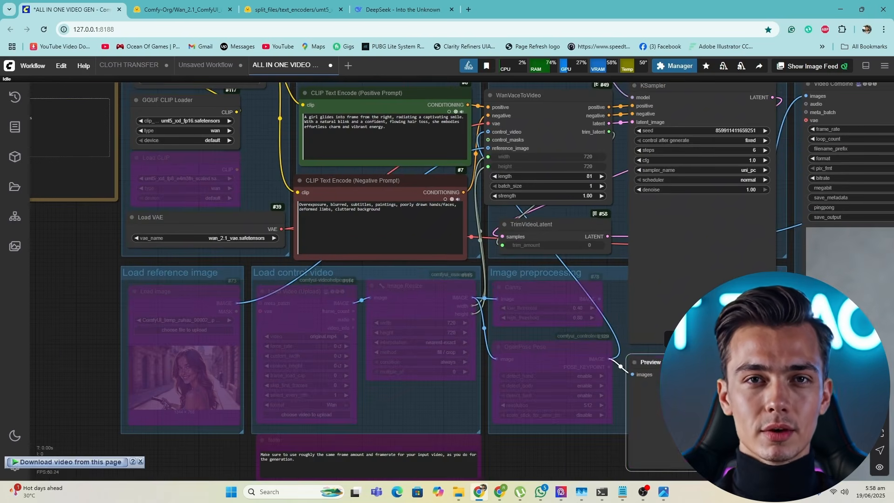
pyautogui.hotkey('ctrl', 'b')
pyautogui.scroll(-3, 407, 263)
pyautogui.scroll(3, 452, 367)
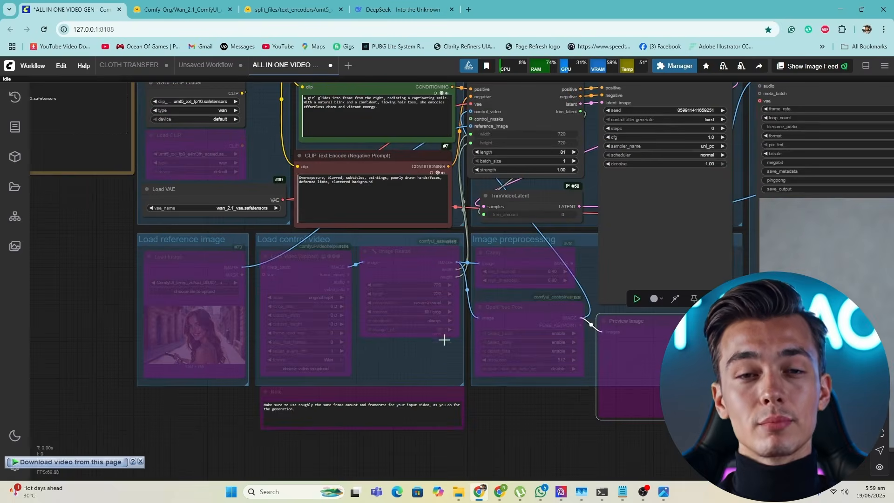
# Review the prompt text in the CLIP Text Encode (Positive Prompt) node
pyautogui.scroll(-3, 444, 340)
pyautogui.scroll(3, 455, 320)
pyautogui.moveTo(521, 404); pyautogui.dragTo(521, 268)
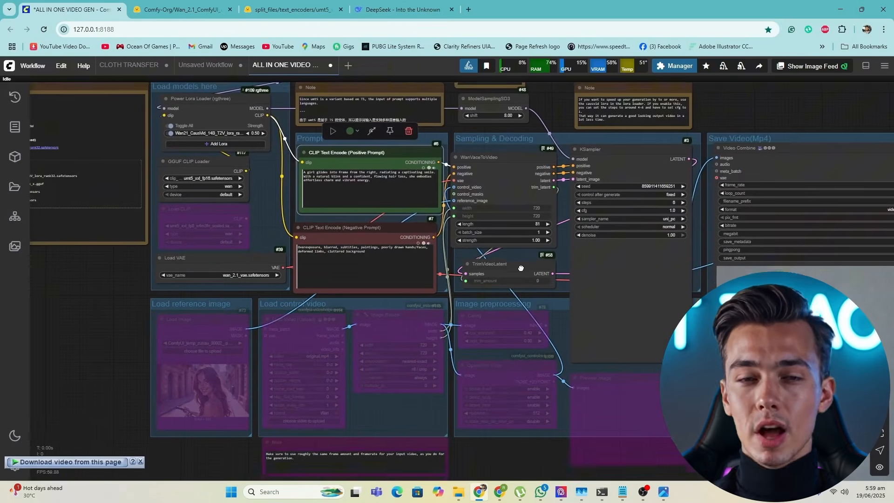
pyautogui.scroll(4, 357, 239)
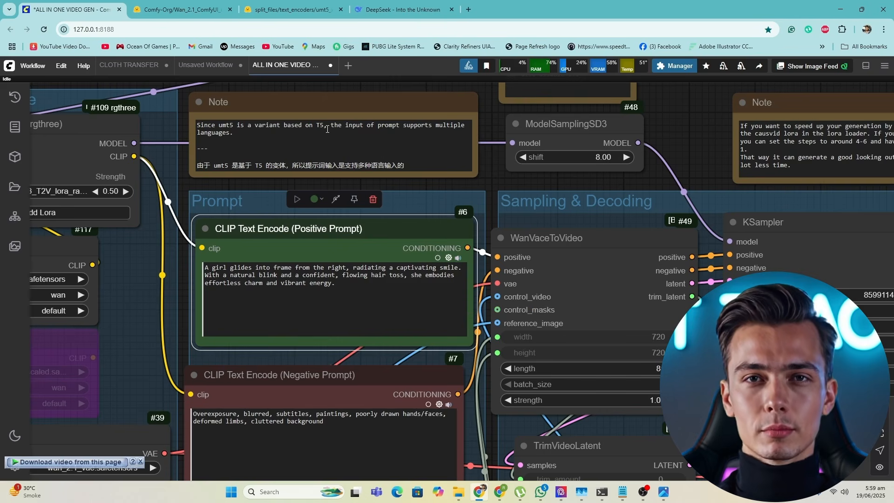
# Switch to the DeepSeek chat and find the message asking to optimize all prompts for the Wan2.1-VACE-14B-Q8_0 model in ComfyUI
pyautogui.click(388, 10)
pyautogui.click(321, 9)
pyautogui.click(383, 6)
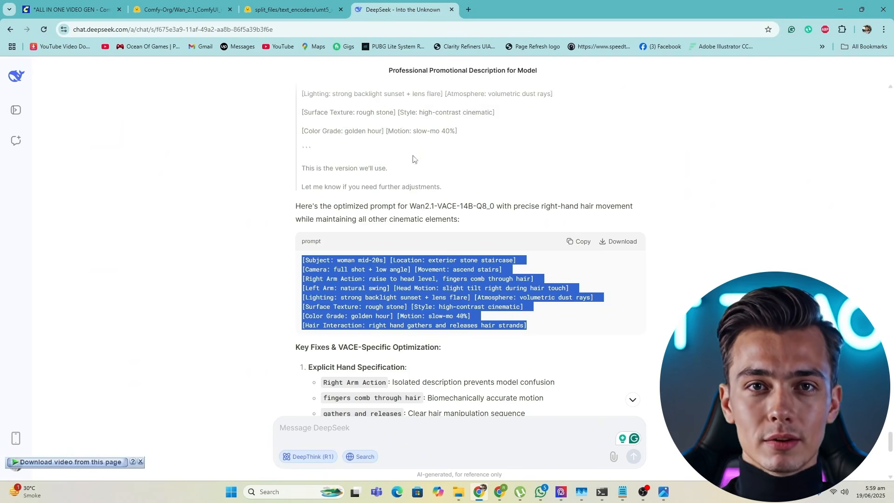
pyautogui.click(627, 293)
pyautogui.scroll(2, 657, 287)
pyautogui.scroll(15, 675, 296)
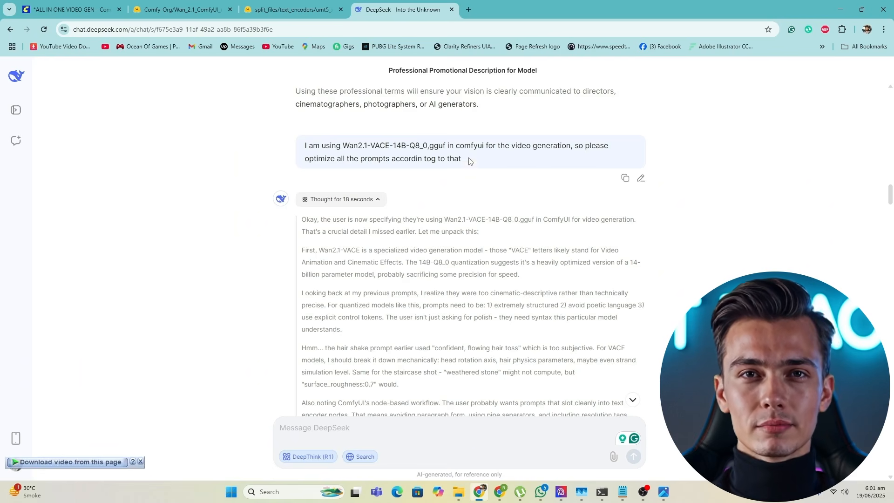
pyautogui.moveTo(466, 165); pyautogui.dragTo(286, 152)
pyautogui.click(372, 160)
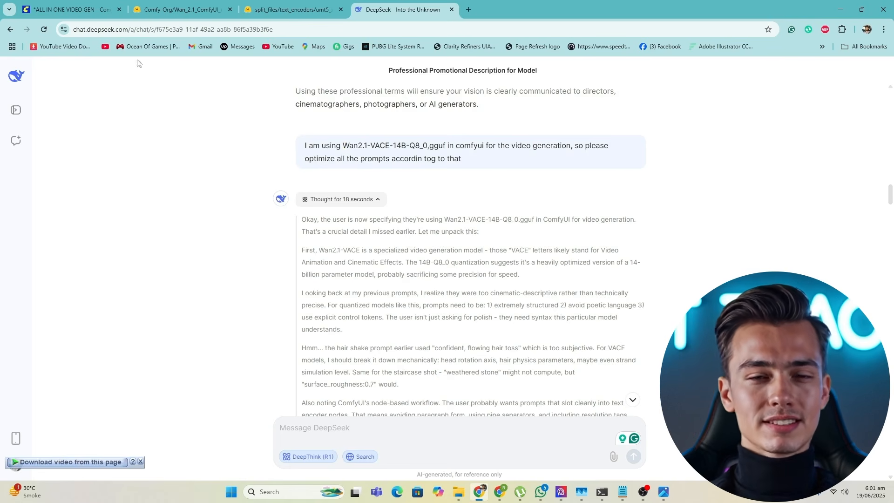
# Return to the ComfyUI video workflow and check which model file is selected in the Unet Loader (GGUF) node
pyautogui.click(99, 16)
pyautogui.scroll(-3, 499, 254)
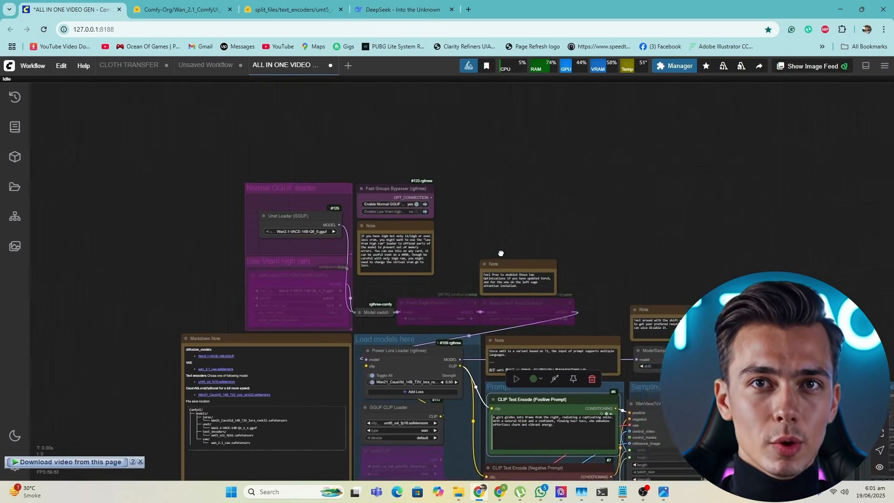
pyautogui.scroll(5, 429, 232)
pyautogui.moveTo(389, 200); pyautogui.dragTo(435, 200)
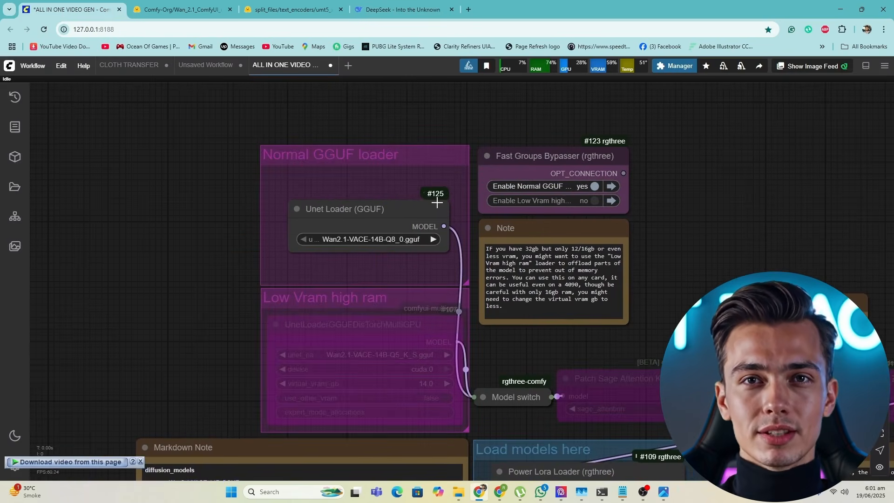
pyautogui.scroll(2, 419, 196)
pyautogui.click(332, 208)
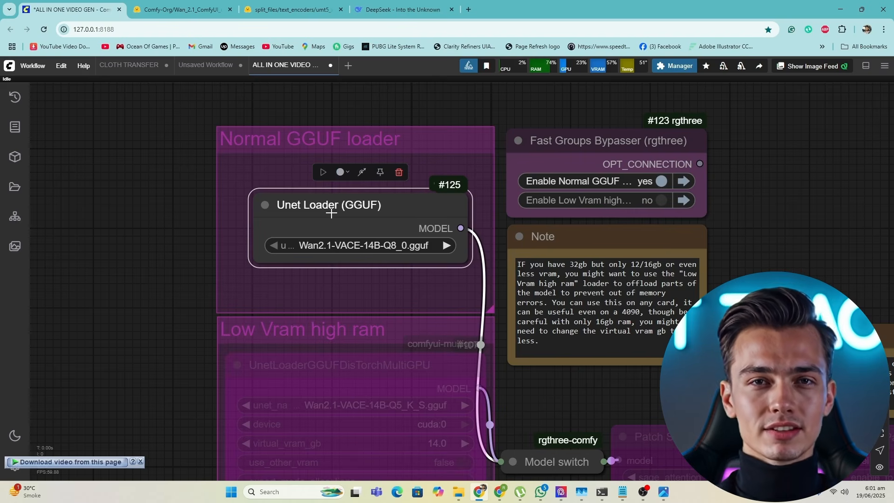
pyautogui.scroll(-1, 235, 215)
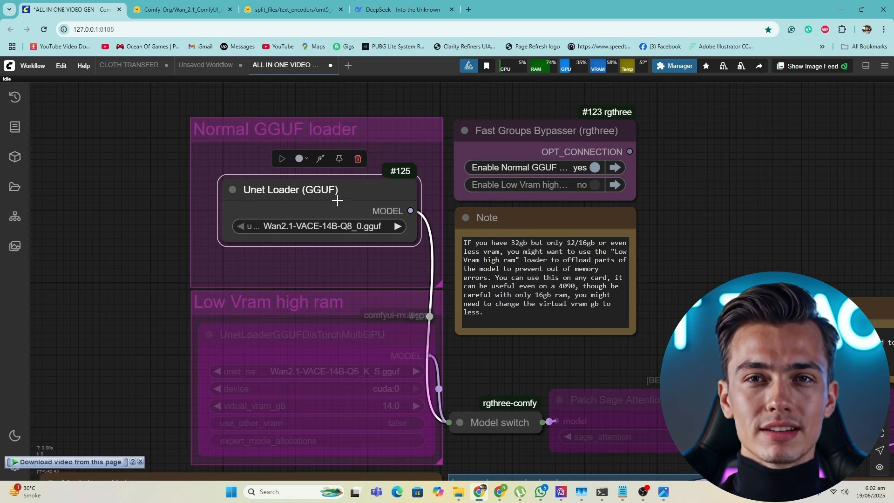
pyautogui.moveTo(359, 192); pyautogui.dragTo(362, 191)
pyautogui.scroll(-5, 362, 191)
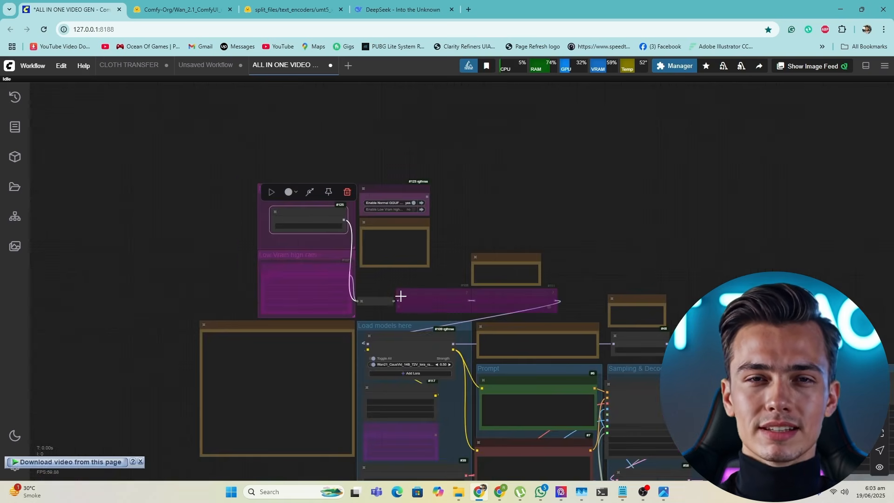
pyautogui.scroll(4, 311, 253)
pyautogui.scroll(8, 312, 253)
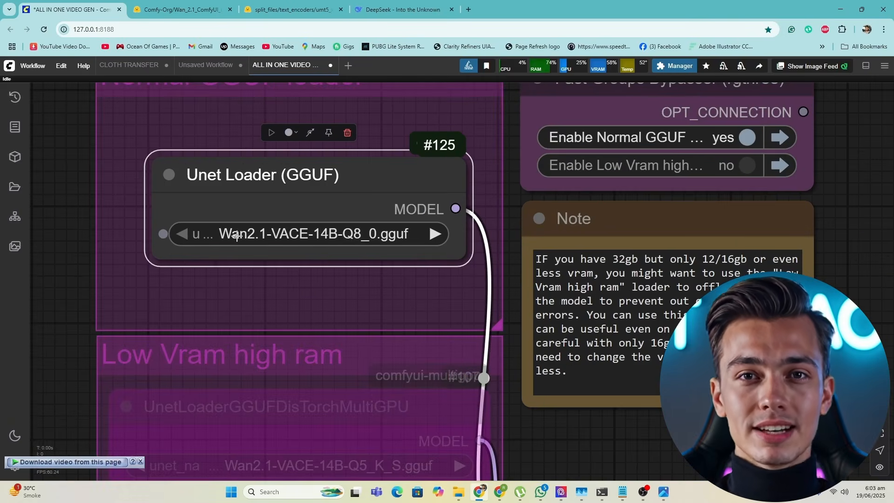
# Switch to the DeepSeek chat and read its reply on how prompts for Wan2.1-VACE-14B-Q8_0.gguf should be written
pyautogui.click(410, 11)
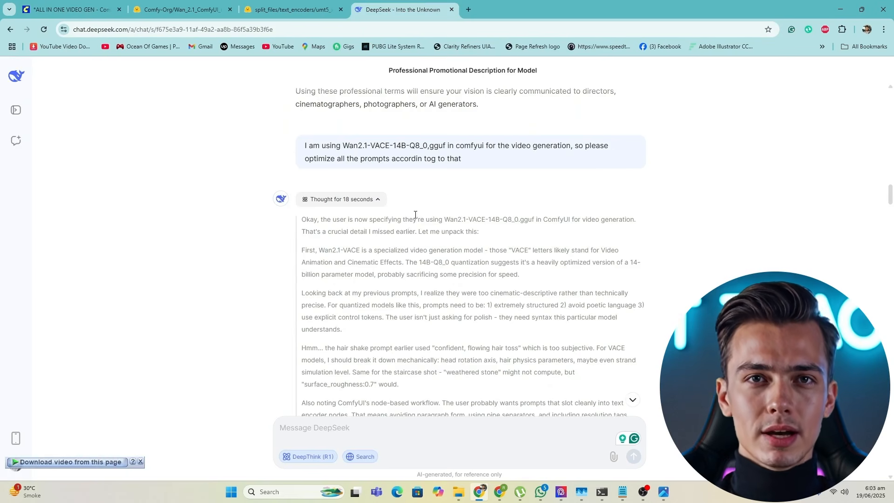
pyautogui.scroll(2, 335, 219)
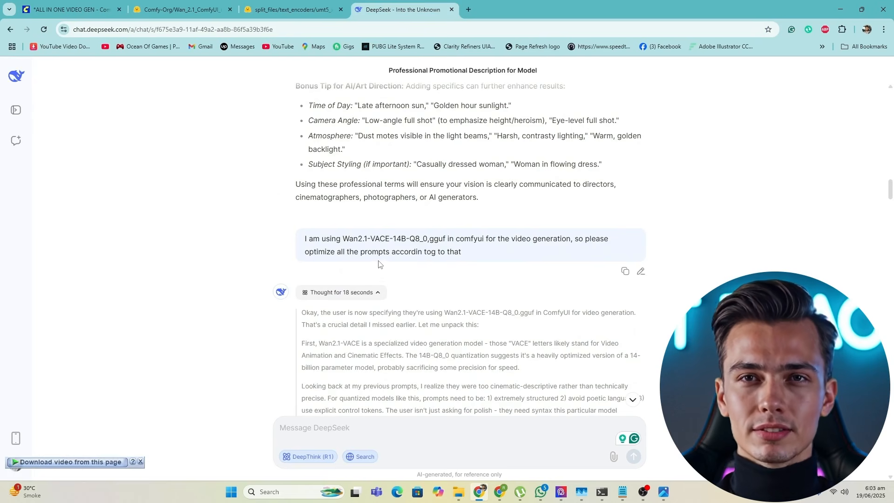
pyautogui.scroll(-7, 396, 261)
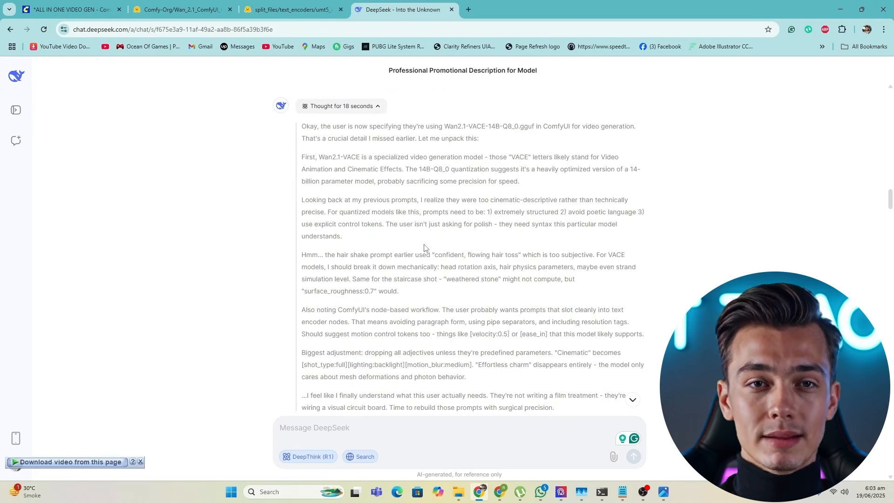
pyautogui.scroll(2, 450, 268)
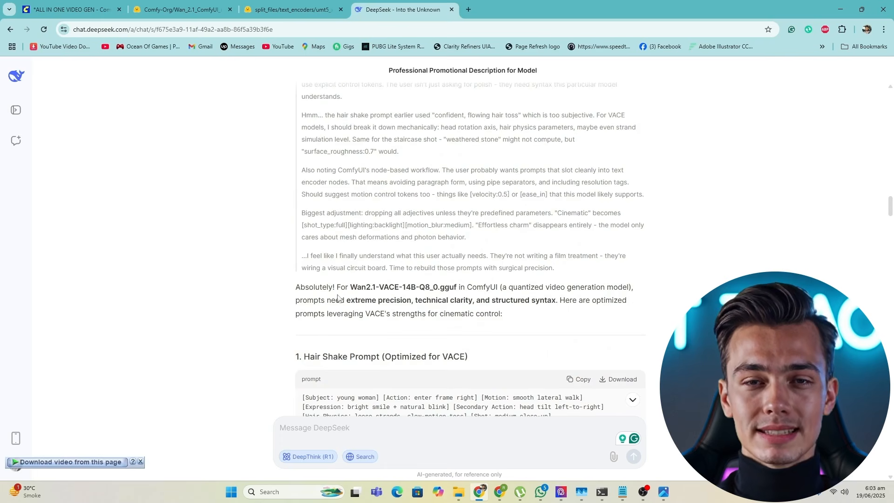
pyautogui.moveTo(301, 288)
pyautogui.mouseDown()
pyautogui.moveTo(324, 289)
pyautogui.moveTo(316, 289)
pyautogui.mouseUp()
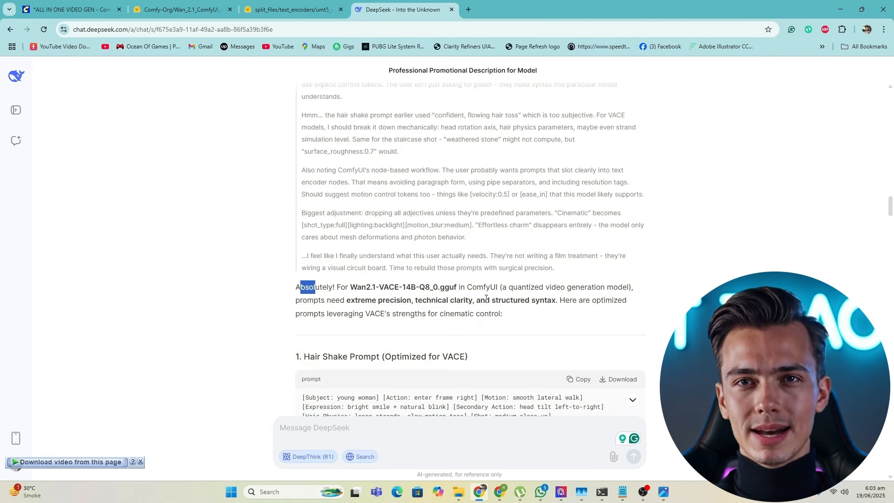
pyautogui.moveTo(347, 300); pyautogui.dragTo(368, 304)
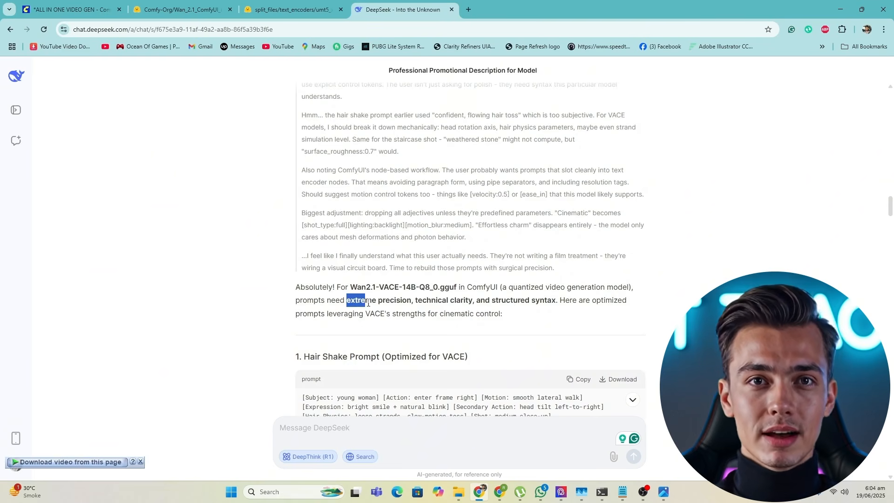
pyautogui.click(344, 303)
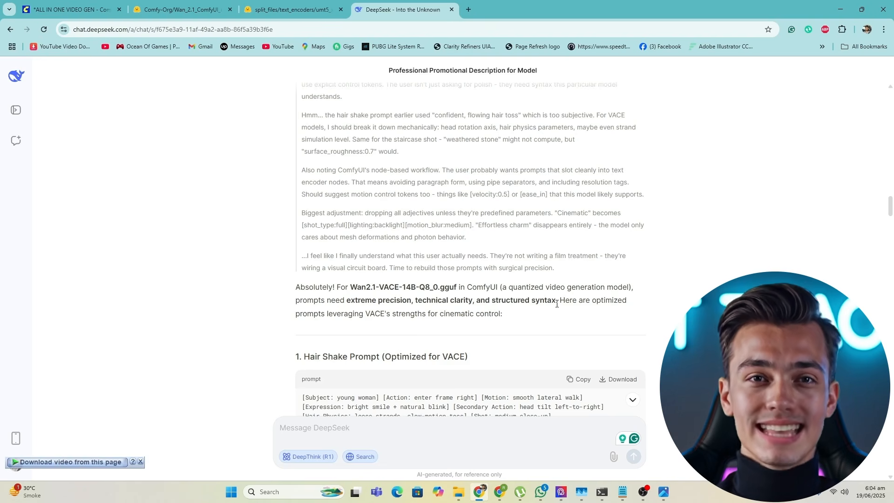
pyautogui.moveTo(557, 304); pyautogui.dragTo(405, 284)
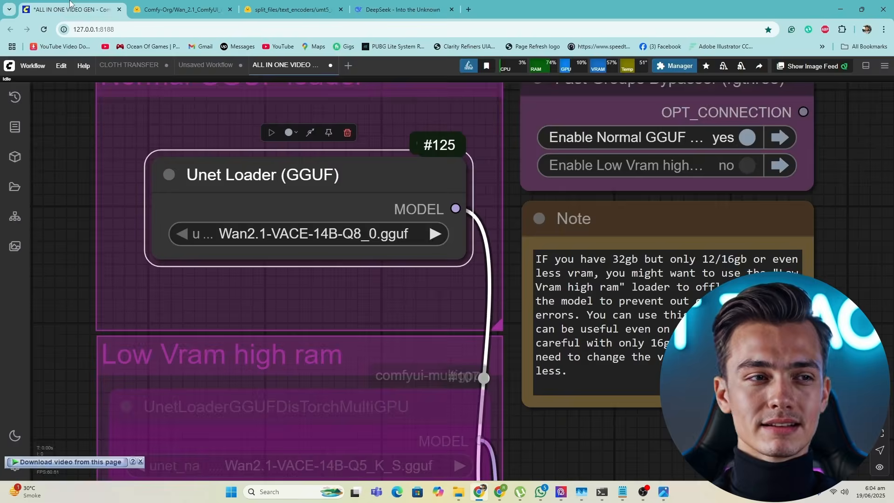
# Switch back to the ComfyUI video workflow and review the structured tag-style prompt in the CLIP Text Encode (Positive Prompt) node
pyautogui.click(71, 9)
pyautogui.scroll(-3, 468, 331)
pyautogui.scroll(-8, 510, 341)
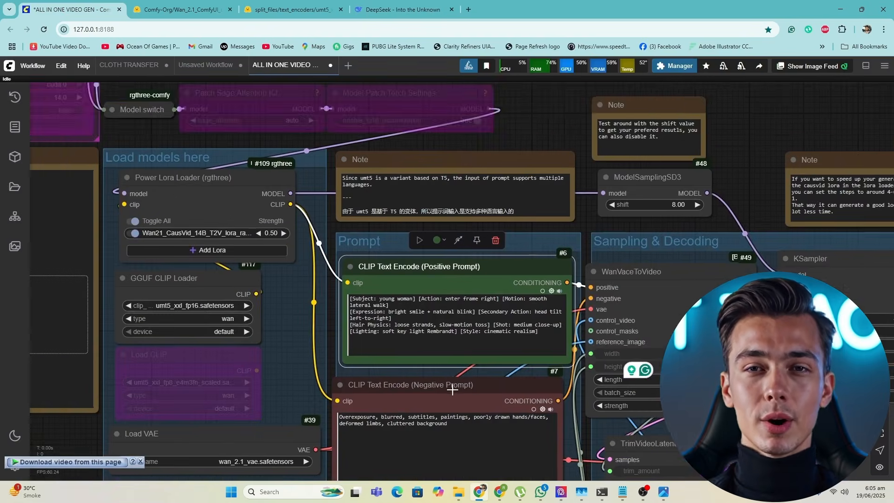
pyautogui.scroll(4, 436, 260)
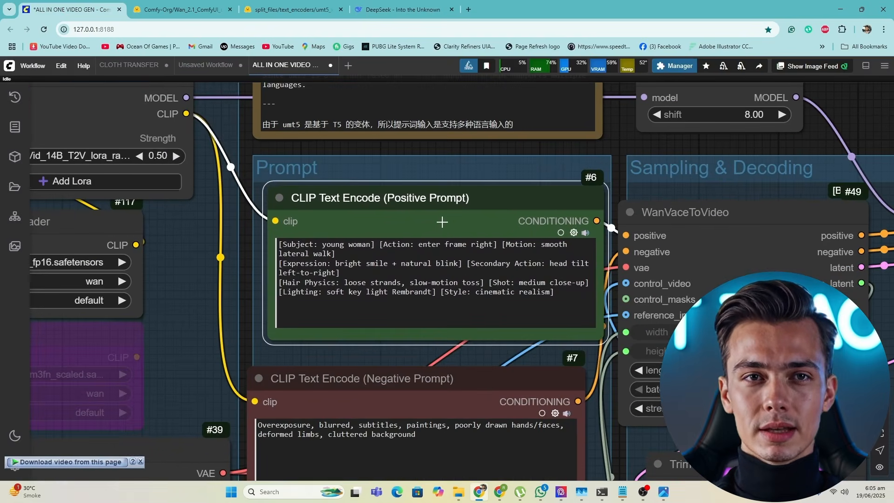
# Run the text-to-video workflow with the structured young-woman prompt in the positive prompt node
pyautogui.scroll(-5, 529, 369)
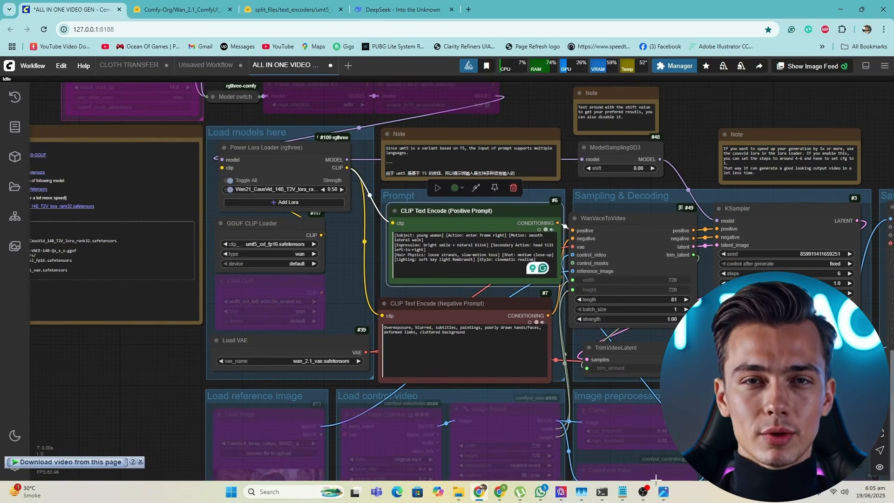
pyautogui.hotkey('ctrl', 'Return')
pyautogui.moveTo(420, 303); pyautogui.dragTo(297, 295)
pyautogui.scroll(-1, 343, 237)
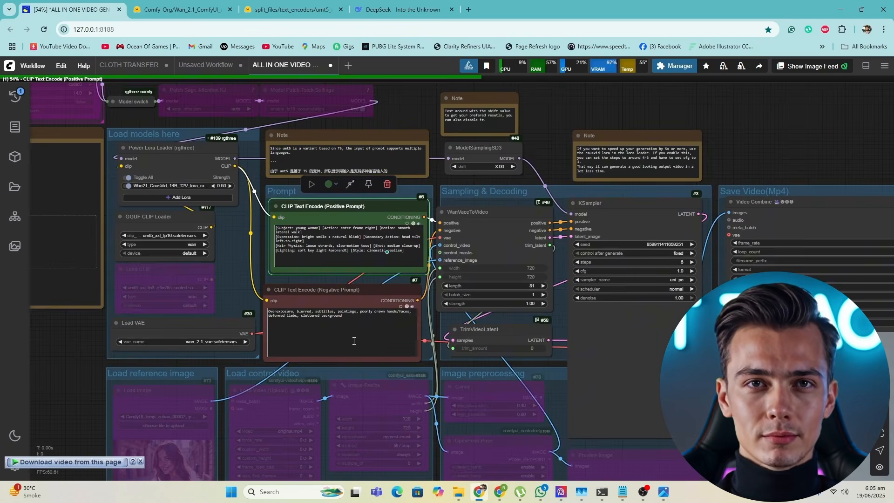
# Examine the generated smiling-woman video in the Video Combine node
pyautogui.scroll(-2, 347, 212)
pyautogui.moveTo(605, 424); pyautogui.dragTo(351, 331)
pyautogui.scroll(-3, 350, 331)
pyautogui.scroll(2, 453, 323)
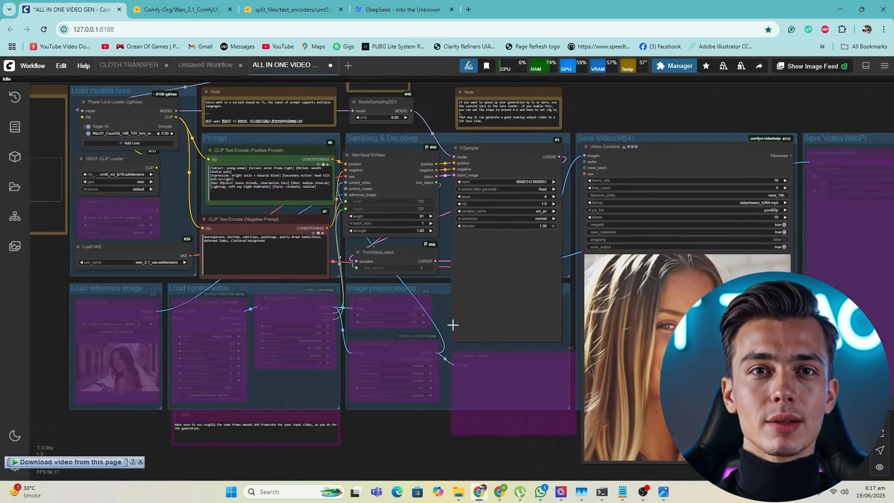
pyautogui.moveTo(453, 323); pyautogui.dragTo(298, 289)
pyautogui.scroll(3, 361, 303)
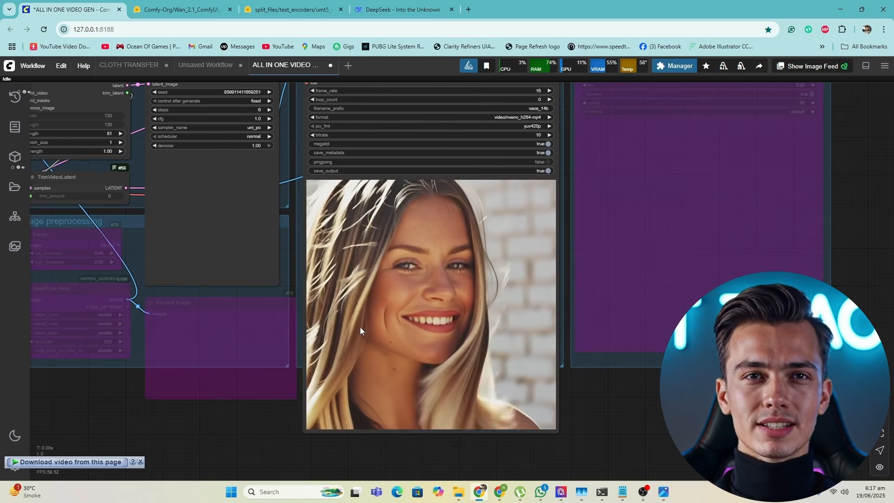
pyautogui.scroll(1, 402, 328)
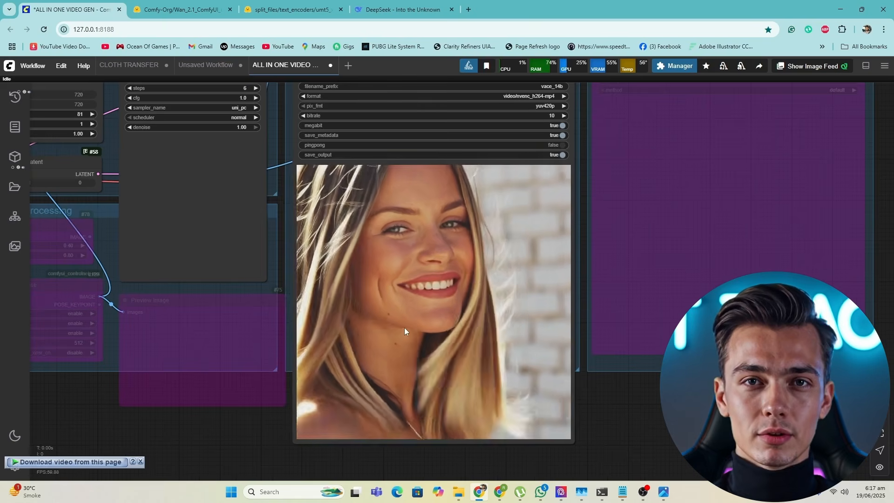
# Review the tag-style positive prompt again, along with the WanVaceToVideo, KSampler and Video Combine nodes used for the result
pyautogui.scroll(-6, 402, 335)
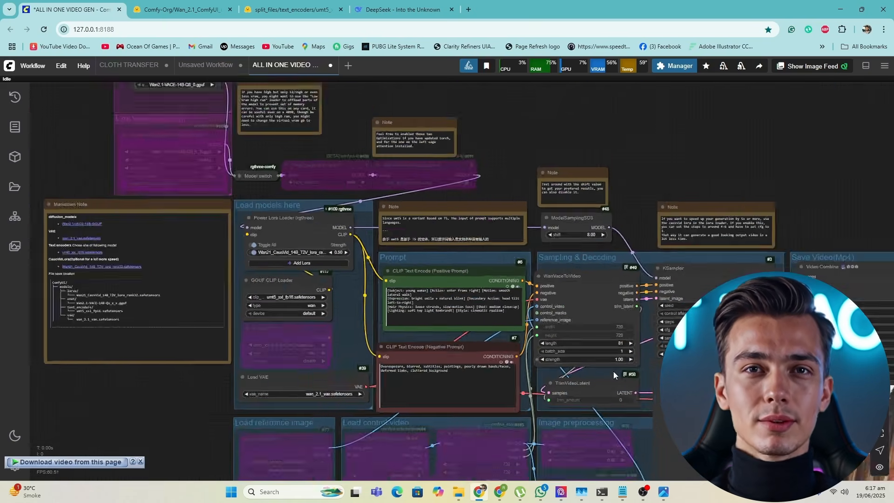
pyautogui.scroll(8, 591, 360)
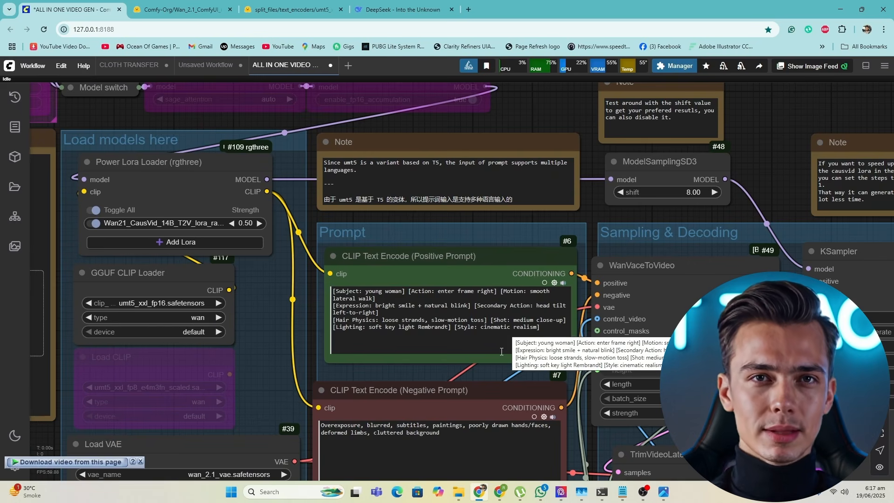
pyautogui.scroll(-5, 539, 387)
pyautogui.moveTo(690, 401); pyautogui.dragTo(379, 261)
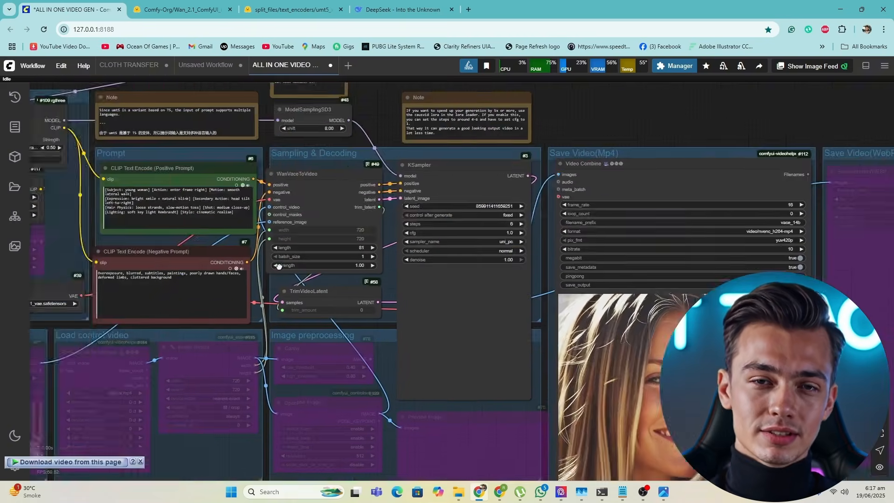
pyautogui.moveTo(537, 399); pyautogui.dragTo(379, 264)
pyautogui.scroll(-1, 535, 334)
pyautogui.scroll(2, 536, 333)
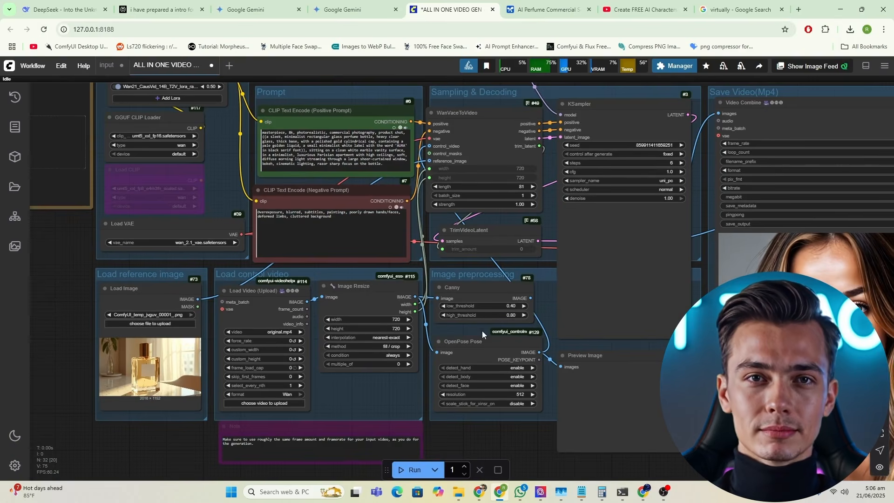
# In the perfume-bottle version of the workflow, inspect the reference image, control video and image preprocessing groups
pyautogui.moveTo(481, 271); pyautogui.dragTo(460, 348)
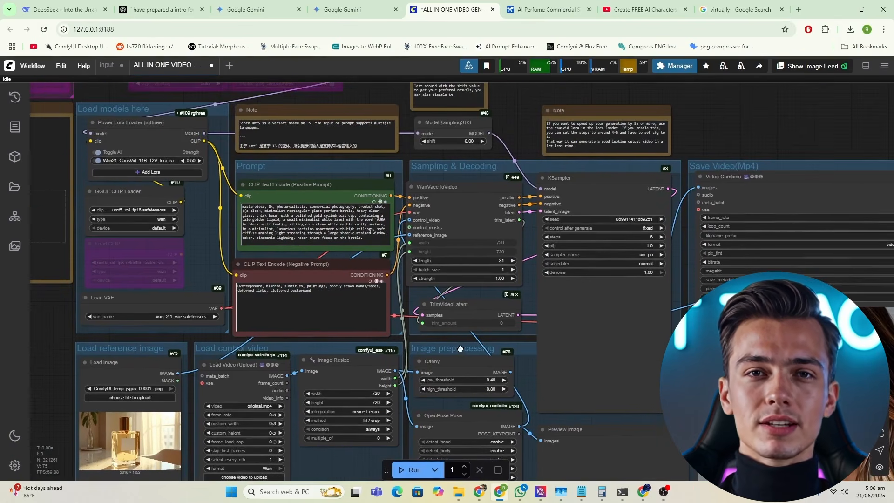
pyautogui.moveTo(411, 330); pyautogui.dragTo(455, 231)
pyautogui.scroll(3, 456, 235)
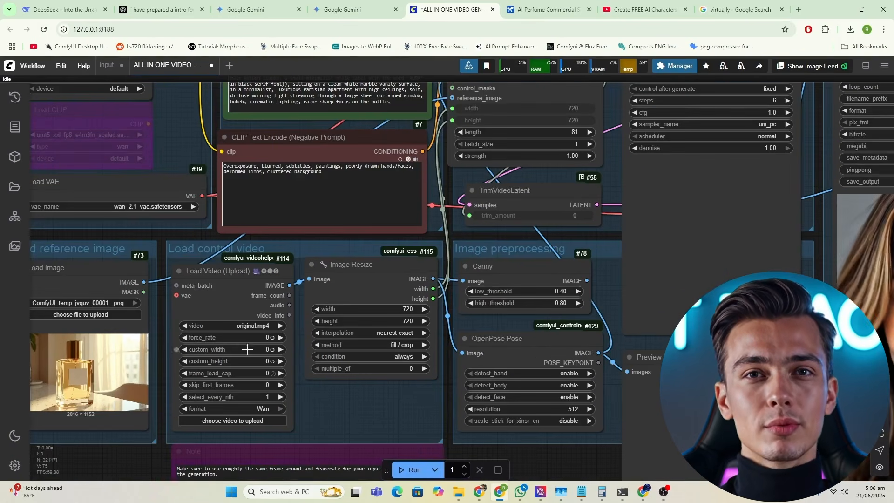
pyautogui.moveTo(589, 348); pyautogui.dragTo(599, 324)
pyautogui.scroll(-3, 599, 323)
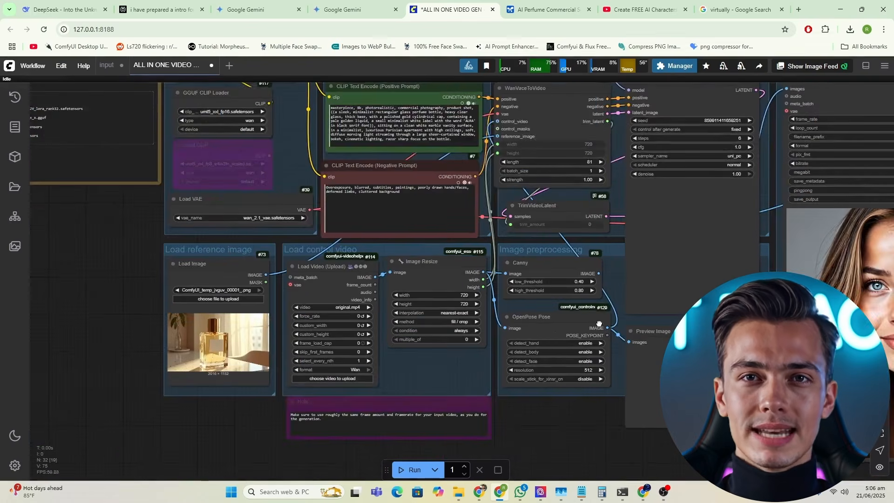
pyautogui.scroll(3, 508, 339)
# Bypass the Image Resize, Load Video (Upload), Canny and OpenPose Pose nodes
pyautogui.moveTo(426, 271); pyautogui.dragTo(403, 275)
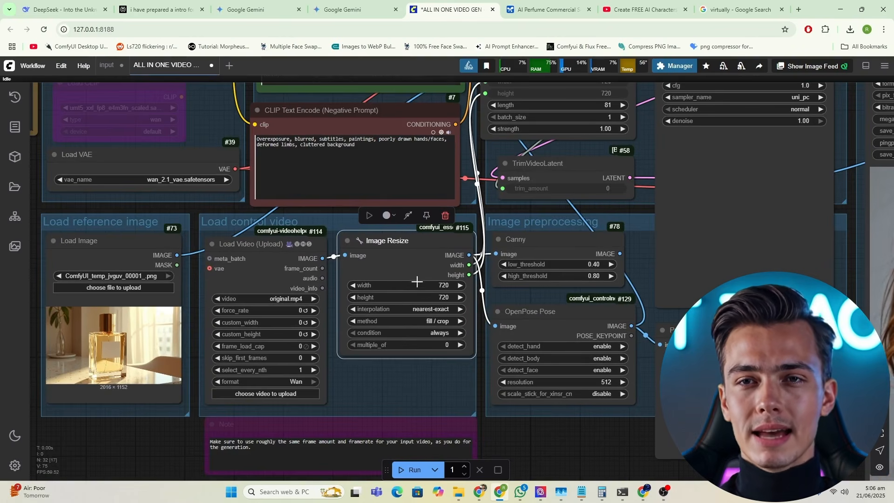
pyautogui.moveTo(417, 267)
pyautogui.mouseDown()
pyautogui.moveTo(406, 273)
pyautogui.moveTo(408, 258)
pyautogui.mouseUp()
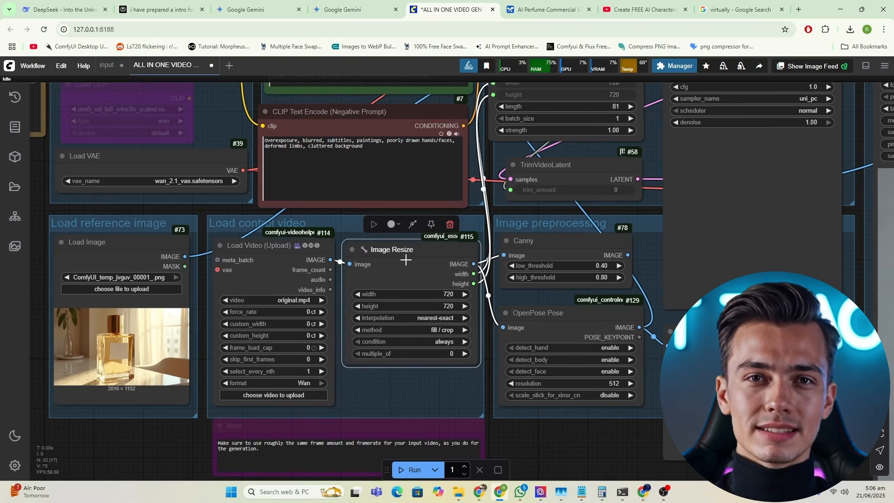
pyautogui.hotkey('ctrl', 'b')
pyautogui.click(261, 245)
pyautogui.hotkey('ctrl', 'b')
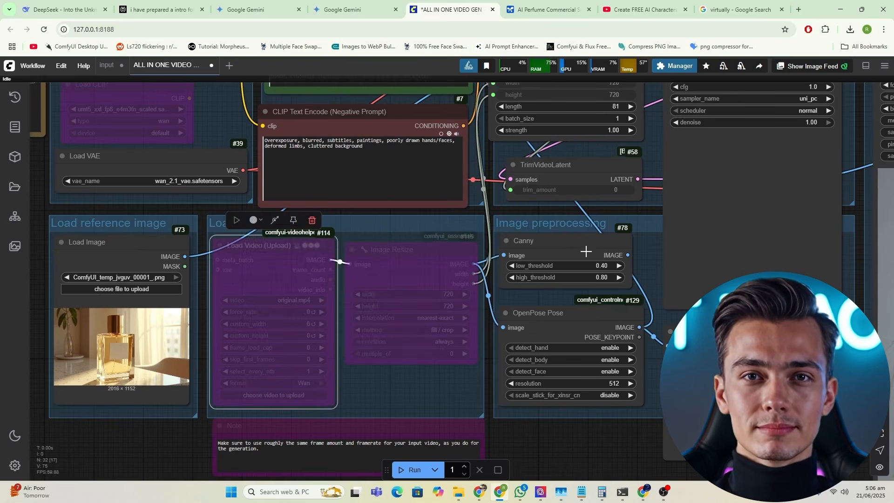
pyautogui.click(559, 240)
pyautogui.hotkey('ctrl', 'b')
pyautogui.click(558, 321)
pyautogui.hotkey('ctrl', 'b')
# Disconnect the incoming links from the width and height inputs of the WanVaceToVideo node
pyautogui.moveTo(443, 234); pyautogui.dragTo(386, 379)
pyautogui.scroll(3, 420, 281)
pyautogui.scroll(3, 481, 271)
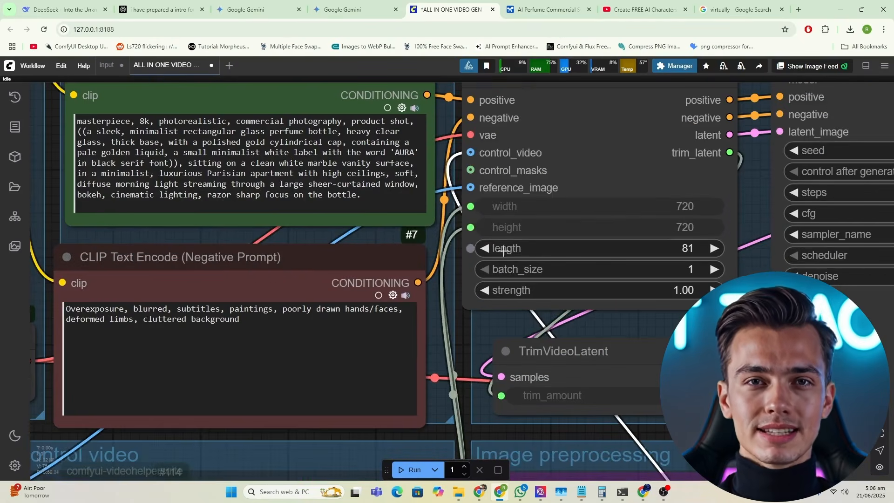
pyautogui.moveTo(468, 208); pyautogui.dragTo(456, 301)
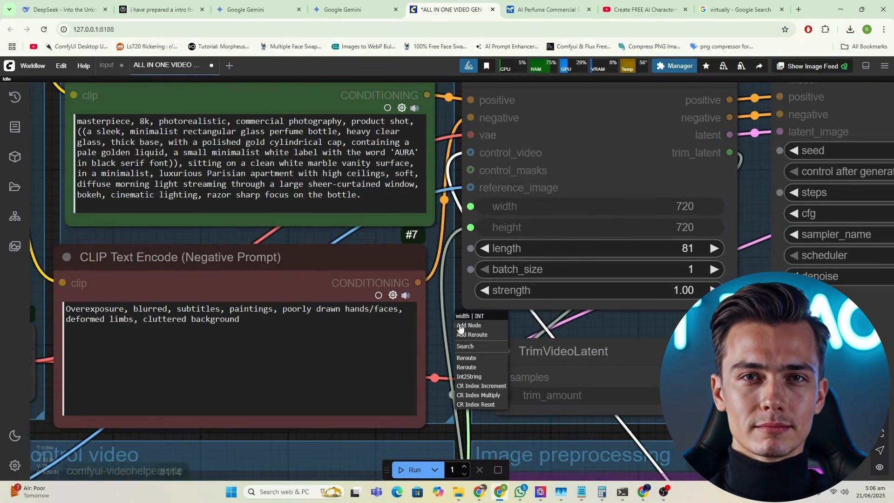
pyautogui.moveTo(469, 228); pyautogui.dragTo(457, 278)
pyautogui.click(446, 269)
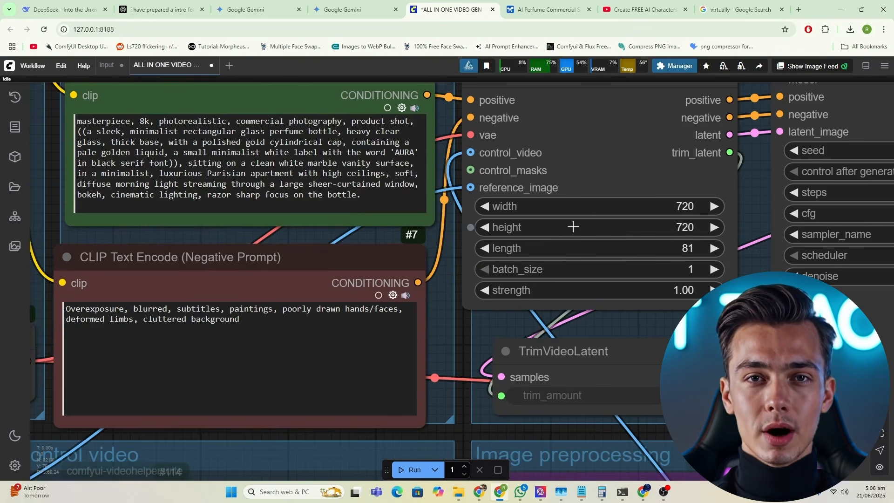
# Re-enable the bypassed Image Resize, Load Video (Upload) and Canny nodes
pyautogui.scroll(-6, 574, 227)
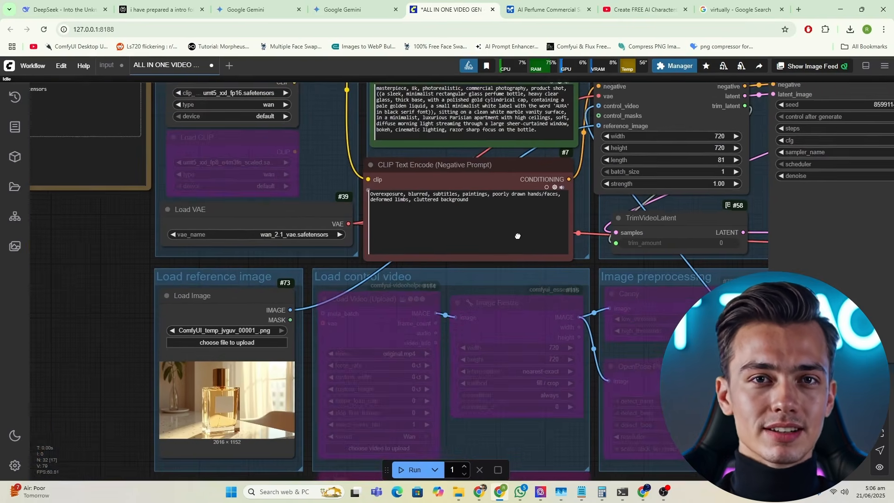
pyautogui.hscroll(3, 515, 233)
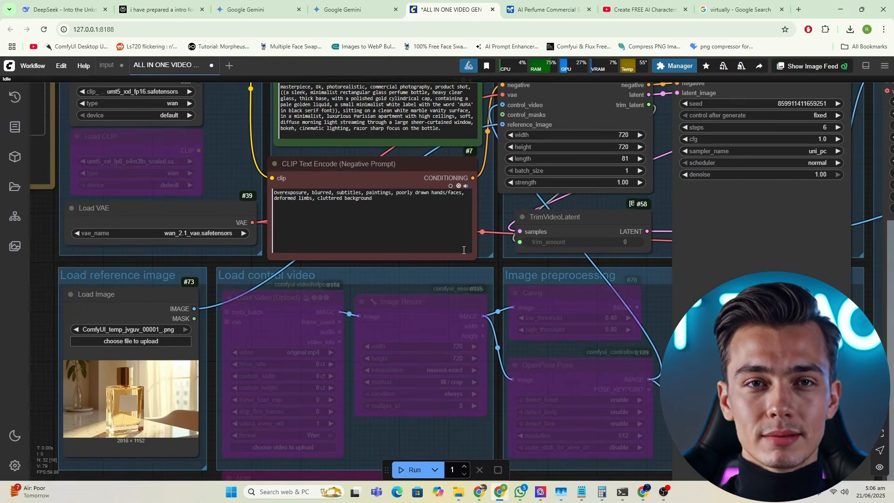
pyautogui.hotkey('ctrl', 'b')
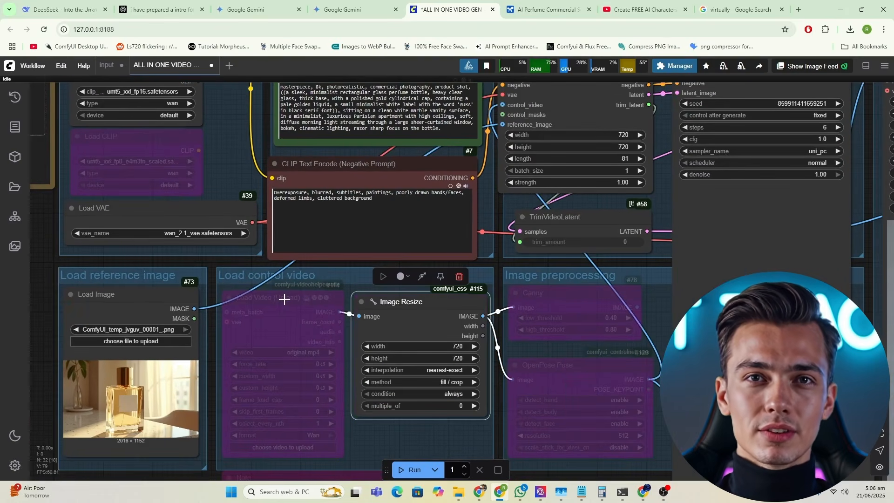
pyautogui.click(285, 299)
pyautogui.hotkey('ctrl', 'b')
pyautogui.click(591, 305)
pyautogui.hotkey('ctrl', 'b')
# Connect the width and height outputs of Image Resize to the matching inputs of WanVaceToVideo
pyautogui.moveTo(433, 284); pyautogui.dragTo(392, 305)
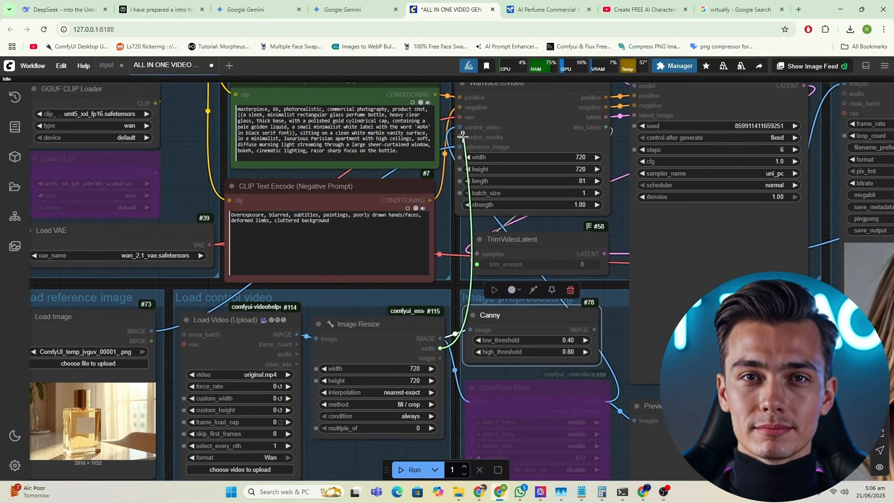
pyautogui.moveTo(461, 169); pyautogui.dragTo(460, 157)
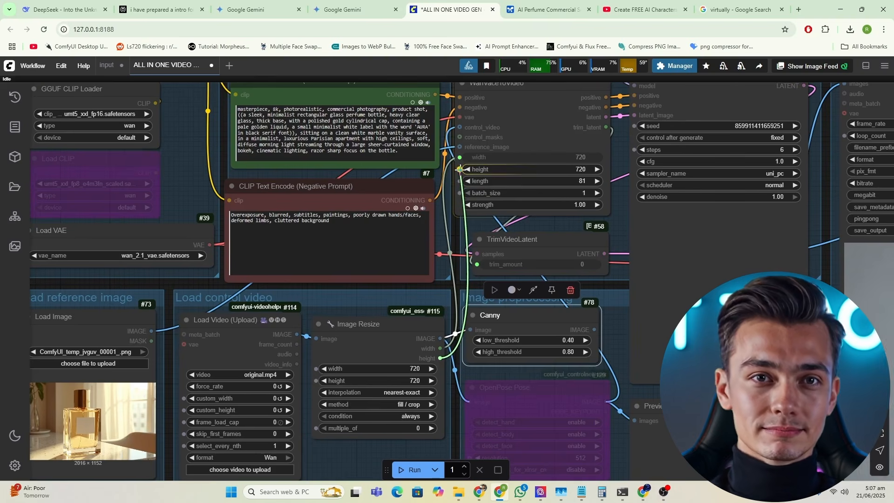
pyautogui.moveTo(460, 169); pyautogui.dragTo(460, 170)
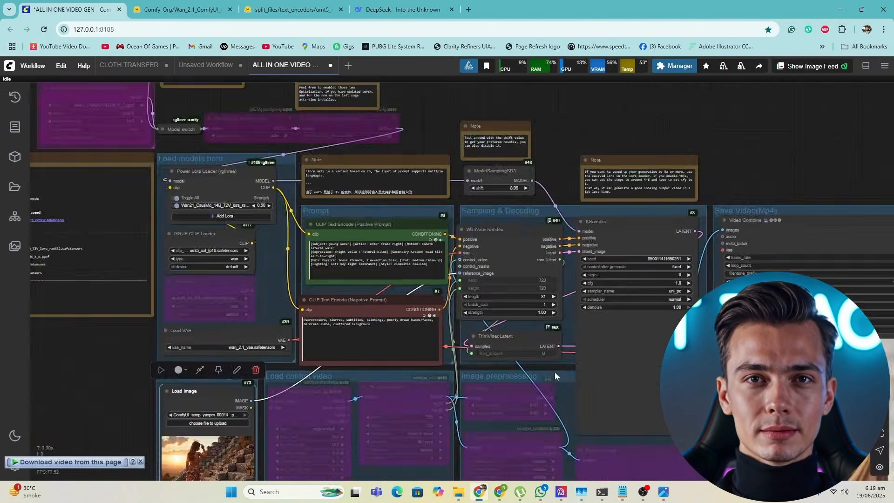
# Read the stone-staircase positive prompt in the reference-image workflow, and find the original request for it in the DeepSeek chat
pyautogui.scroll(5, 354, 195)
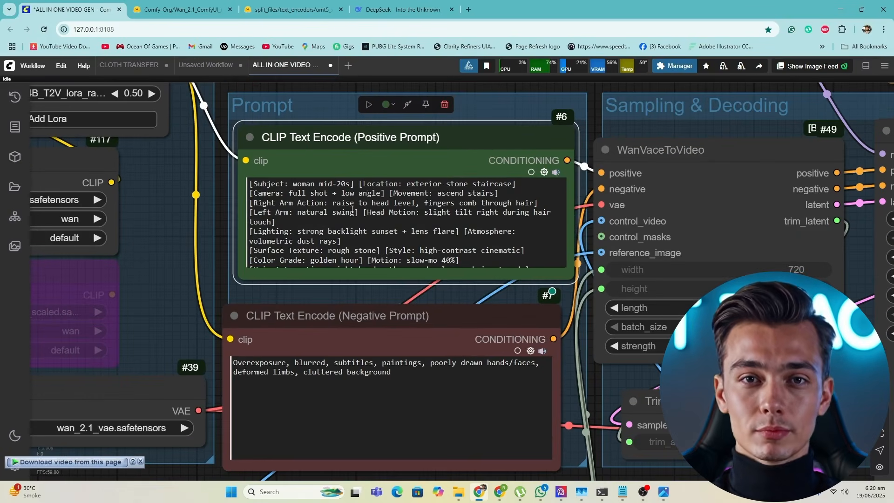
pyautogui.scroll(-1, 371, 198)
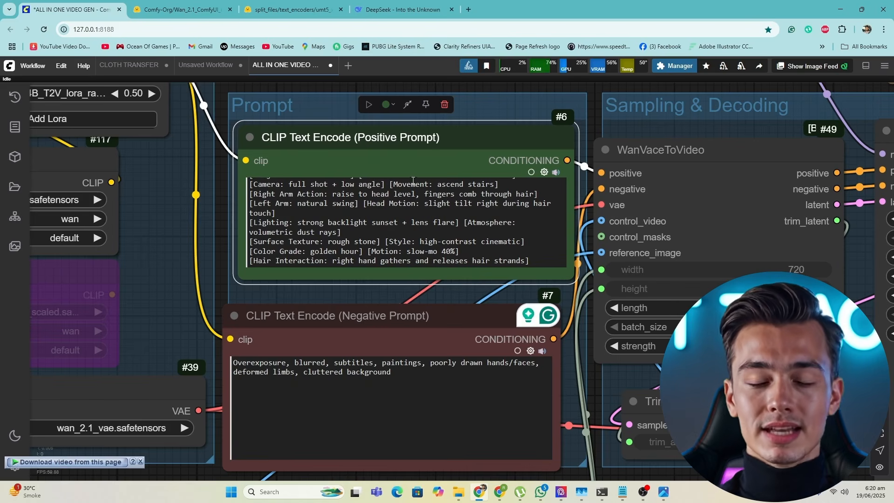
pyautogui.click(403, 9)
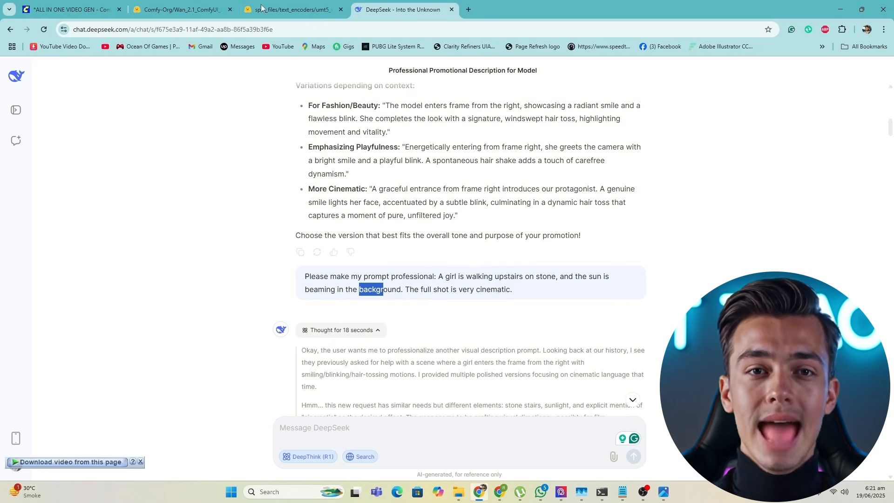
# Switch back to ComfyUI and review the staircase prompt together with the reference image and the bypassed control nodes
pyautogui.click(77, 9)
pyautogui.scroll(1, 319, 236)
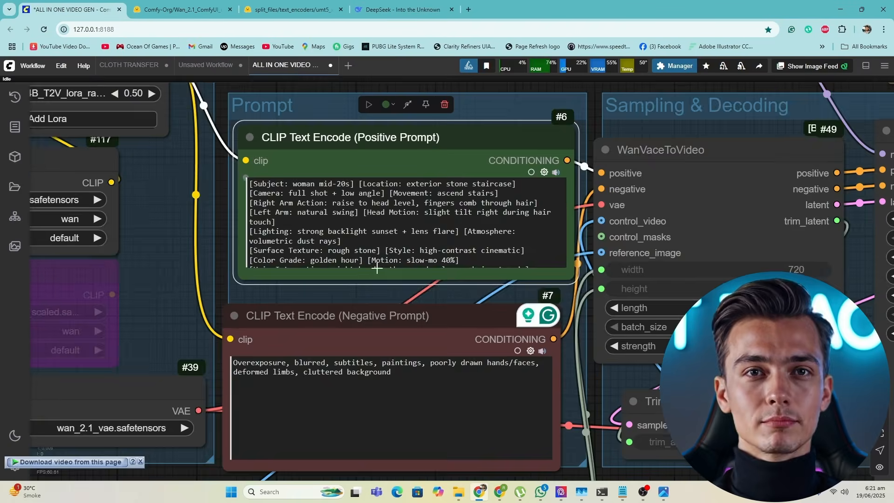
pyautogui.scroll(-3, 354, 275)
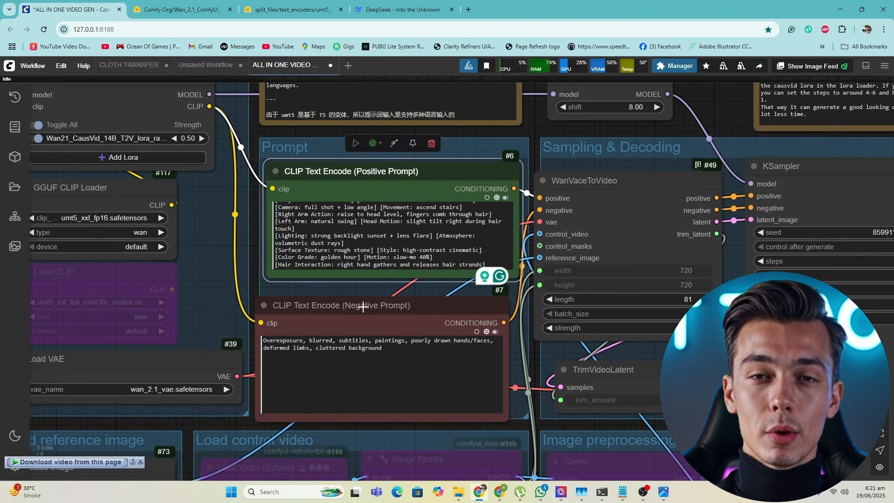
pyautogui.scroll(-3, 363, 307)
pyautogui.moveTo(370, 292); pyautogui.dragTo(345, 333)
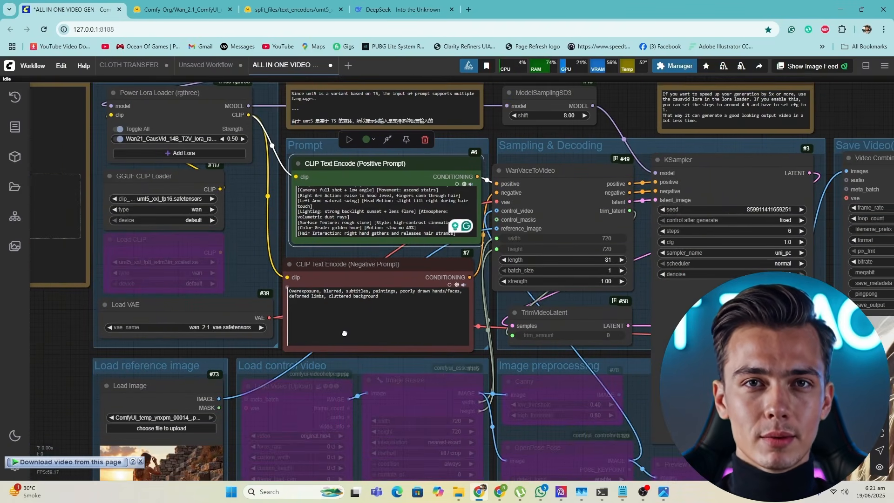
pyautogui.scroll(-1, 393, 349)
pyautogui.moveTo(394, 349); pyautogui.dragTo(406, 303)
pyautogui.scroll(-1, 399, 293)
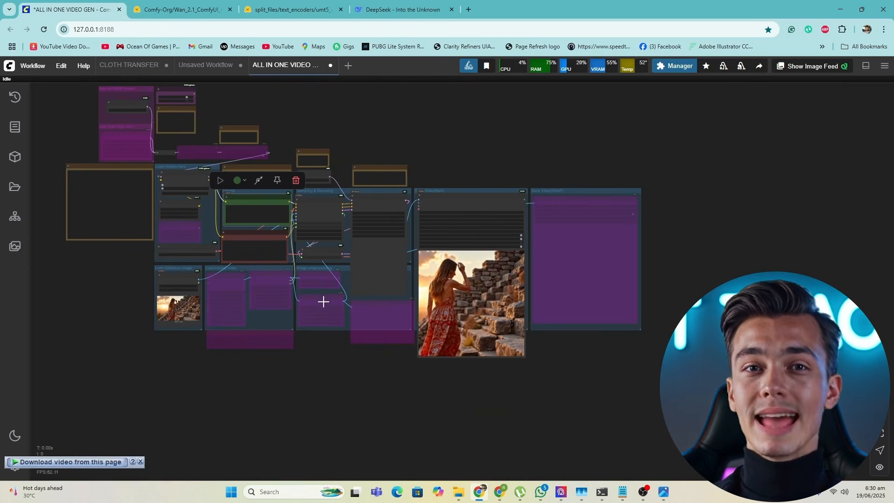
# Examine the generated video of the woman on the stone stairs in the Video Combine node
pyautogui.scroll(3, 474, 314)
pyautogui.scroll(1, 526, 298)
pyautogui.moveTo(525, 298); pyautogui.dragTo(448, 286)
pyautogui.scroll(3, 447, 286)
pyautogui.scroll(2, 425, 239)
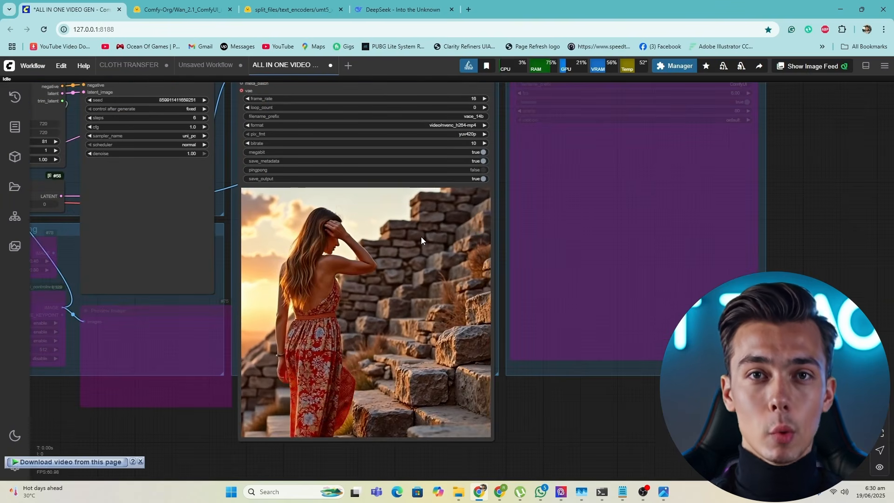
pyautogui.moveTo(423, 226); pyautogui.dragTo(416, 180)
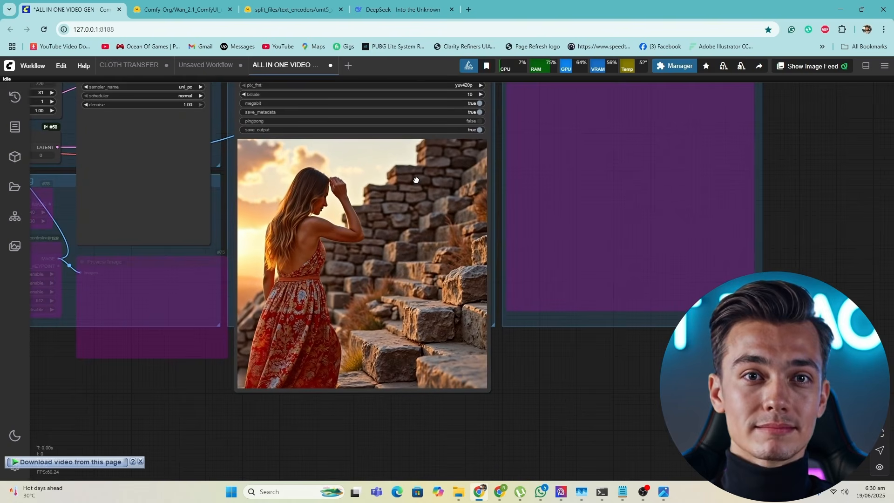
pyautogui.scroll(1, 420, 178)
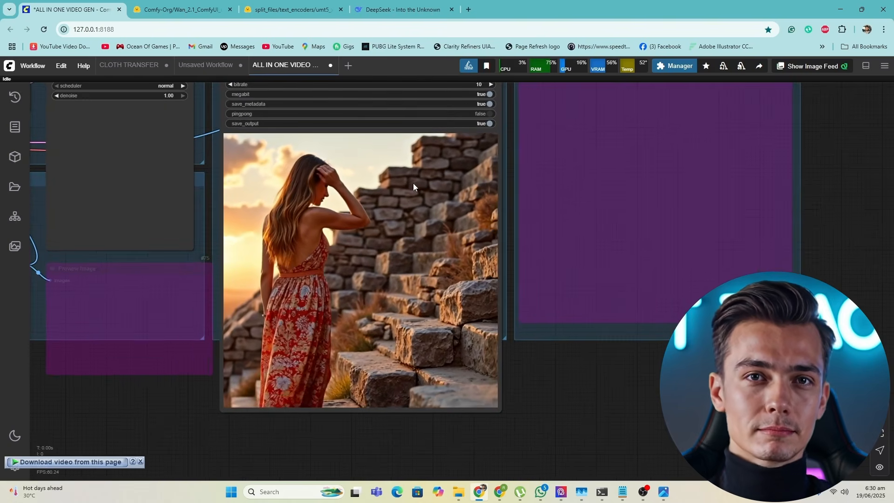
pyautogui.scroll(-4, 405, 193)
pyautogui.moveTo(300, 235); pyautogui.dragTo(363, 245)
pyautogui.scroll(5, 368, 291)
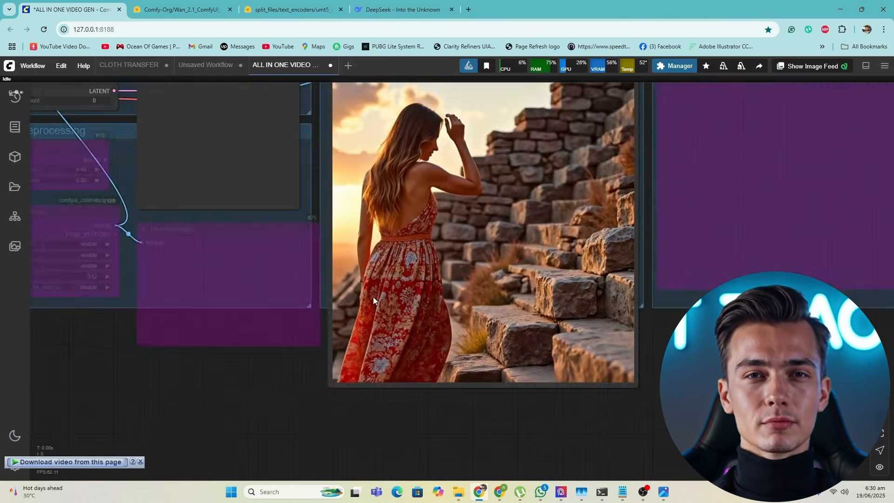
# Compare the generated video of the woman on the stone stairs with the reference image in the Load Image node
pyautogui.scroll(4, 373, 297)
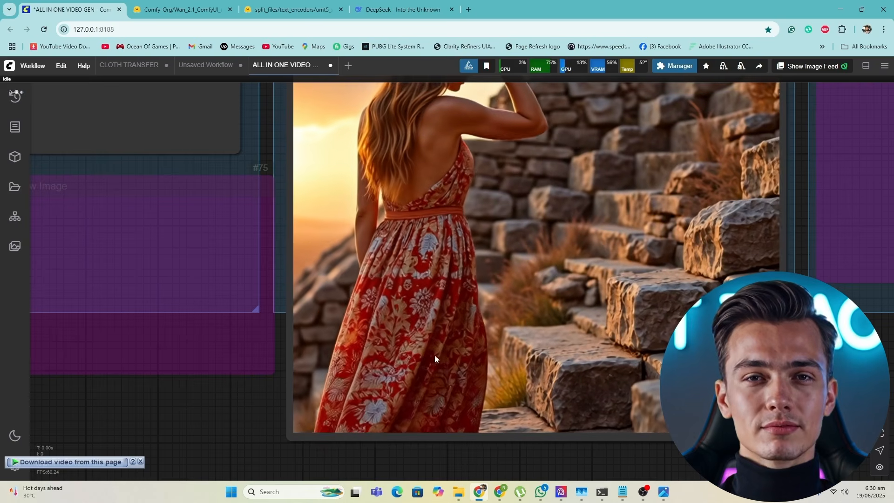
pyautogui.scroll(-3, 422, 381)
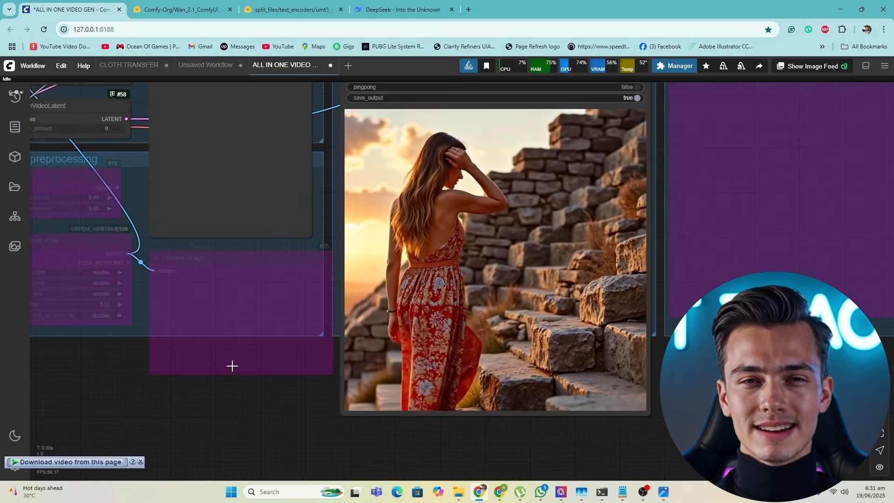
pyautogui.moveTo(233, 366); pyautogui.dragTo(562, 367)
pyautogui.moveTo(95, 347); pyautogui.dragTo(565, 360)
pyautogui.scroll(12, 431, 310)
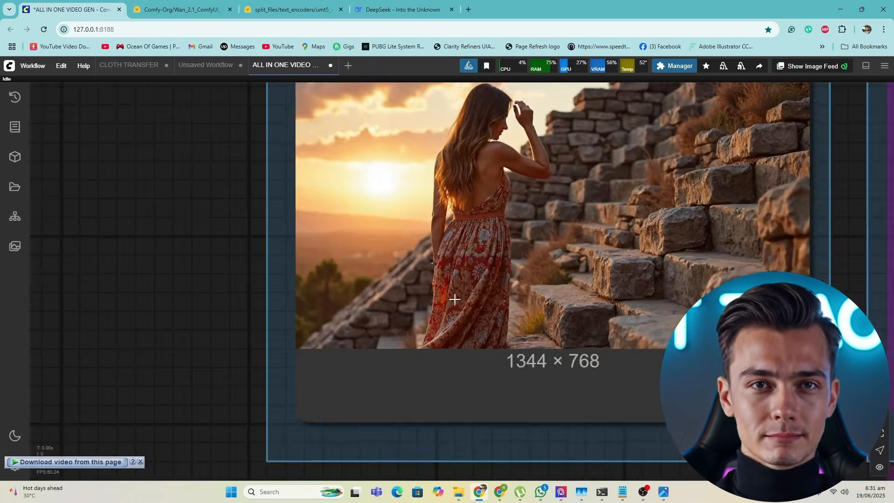
pyautogui.scroll(3, 454, 299)
pyautogui.scroll(-8, 468, 295)
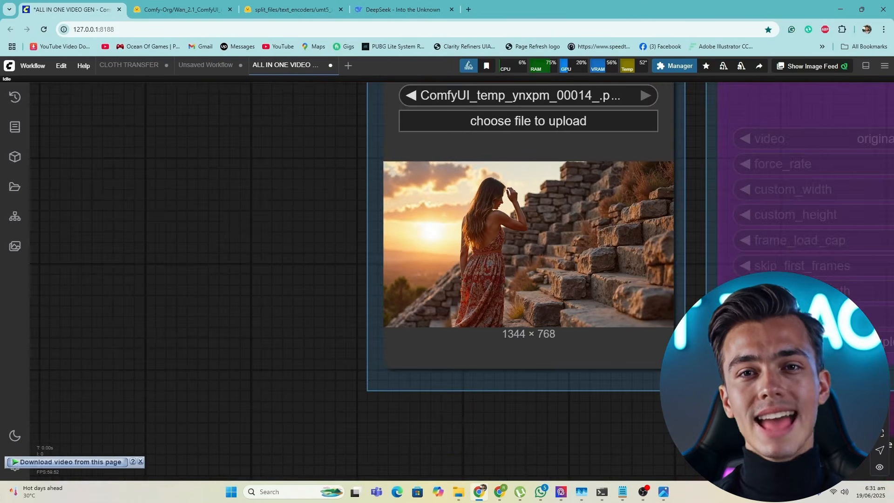
# Review the bypassed control nodes and the staircase positive prompt, and inspect the generated video against that prompt
pyautogui.moveTo(764, 300); pyautogui.dragTo(396, 289)
pyautogui.scroll(-3, 396, 289)
pyautogui.moveTo(822, 311); pyautogui.dragTo(279, 293)
pyautogui.scroll(-3, 279, 293)
pyautogui.moveTo(797, 303); pyautogui.dragTo(376, 286)
pyautogui.scroll(-3, 396, 281)
pyautogui.moveTo(176, 102); pyautogui.dragTo(601, 419)
pyautogui.scroll(-2, 270, 287)
pyautogui.scroll(2, 270, 287)
pyautogui.scroll(7, 323, 315)
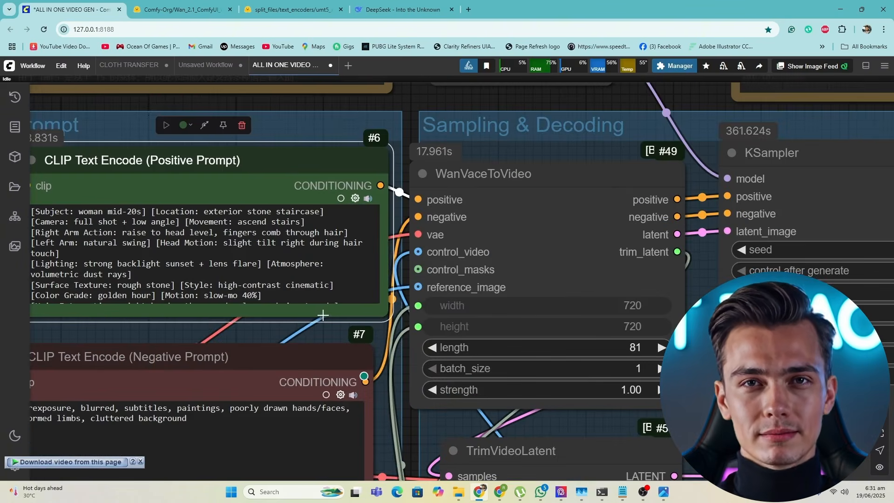
pyautogui.scroll(-8, 309, 311)
pyautogui.moveTo(784, 389); pyautogui.dragTo(401, 154)
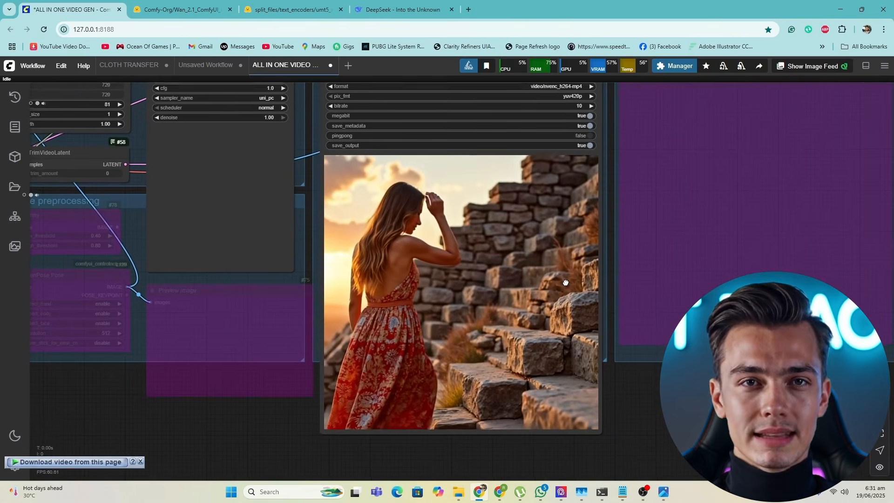
pyautogui.scroll(2, 532, 332)
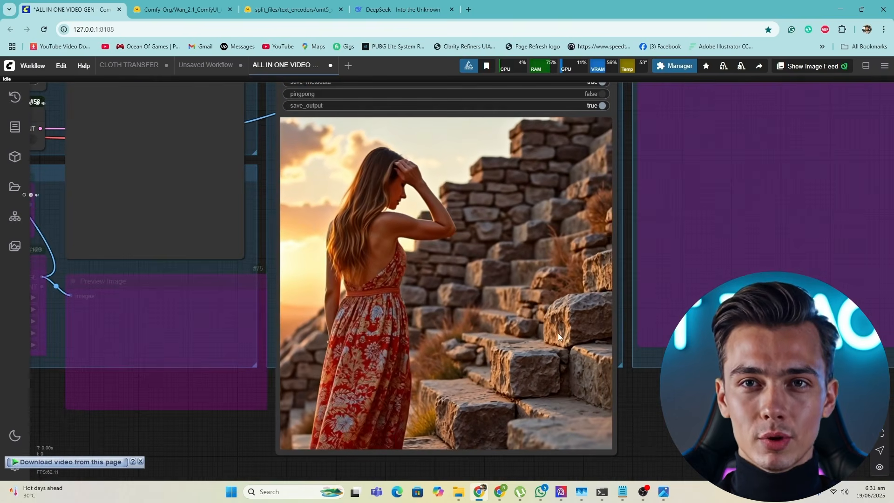
# Check the generation's sampling and execution time in the command-line window, and return to the ComfyUI workflow
pyautogui.click(603, 492)
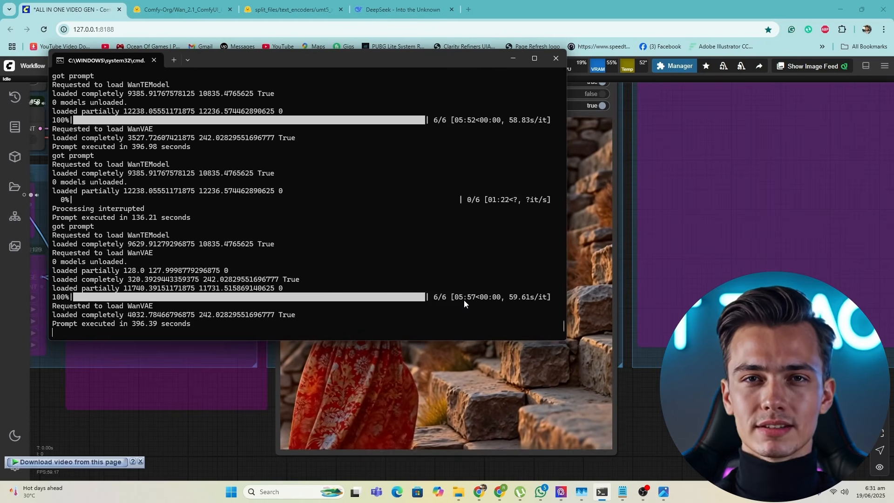
pyautogui.click(518, 60)
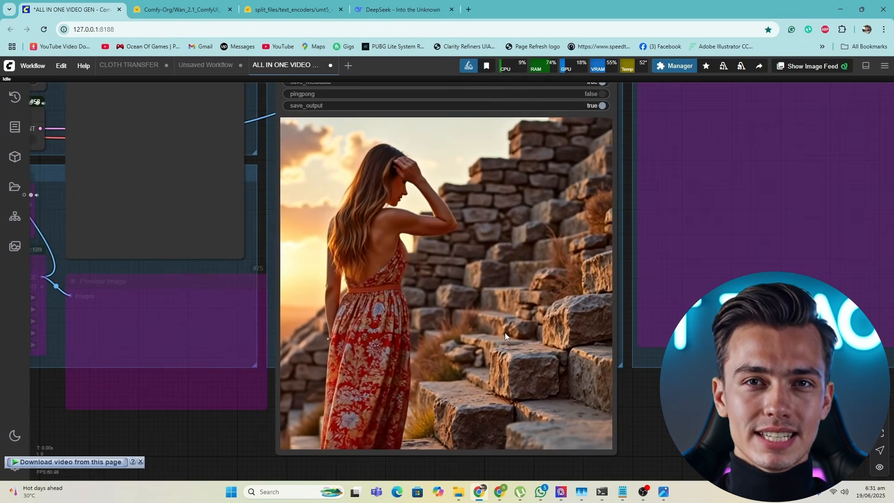
pyautogui.scroll(-2, 399, 295)
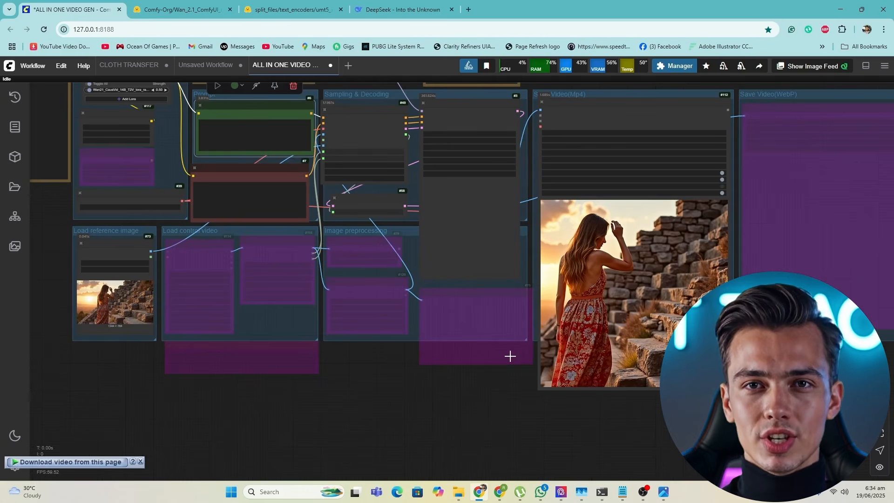
# Switch to File Explorer and play the video vace_14b_00013 from the videos folder
pyautogui.click(459, 495)
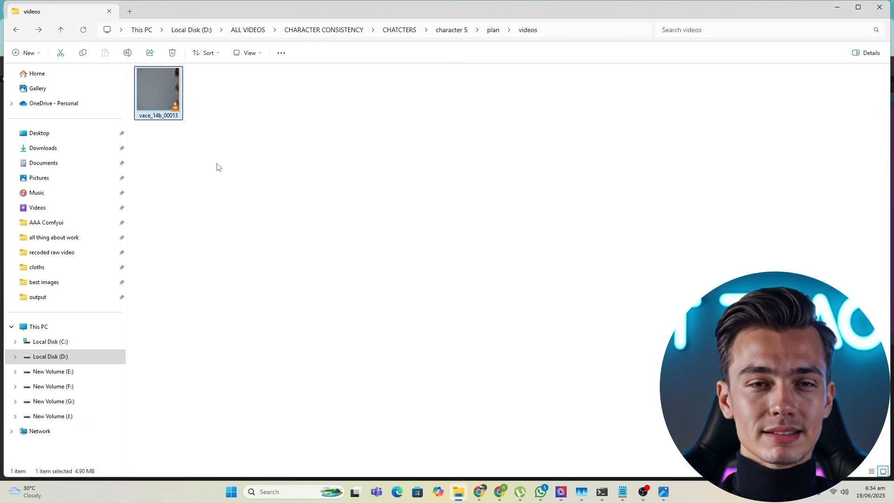
pyautogui.doubleClick(169, 106)
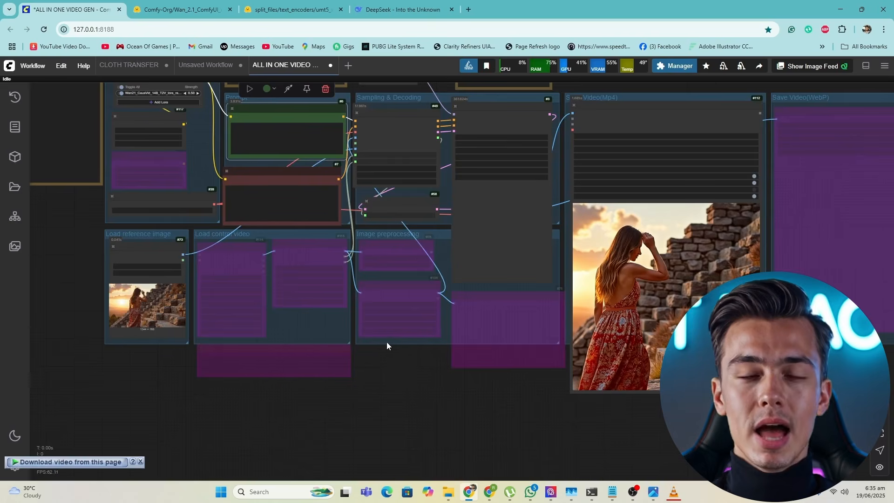
# Re-enable the bypassed Load Video (Upload) and Image Resize nodes in the Load control video group
pyautogui.moveTo(386, 342); pyautogui.dragTo(334, 281)
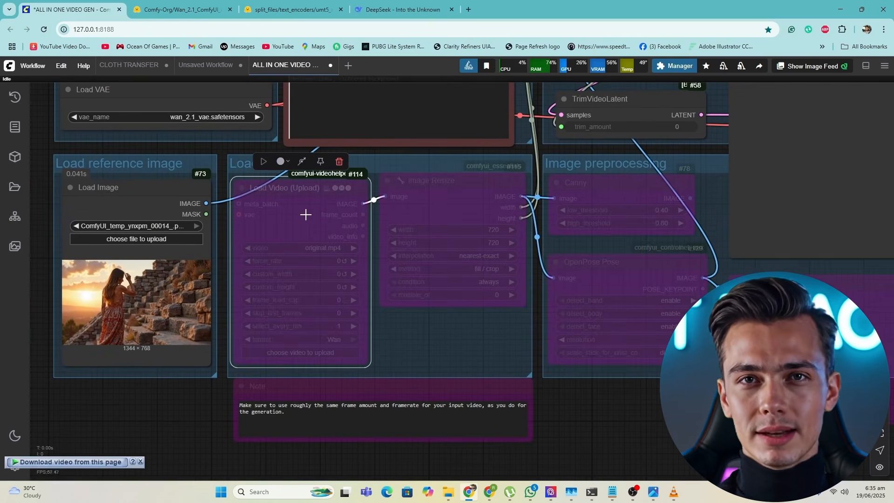
pyautogui.hotkey('ctrl', 'b')
pyautogui.click(436, 189)
pyautogui.hotkey('ctrl', 'b')
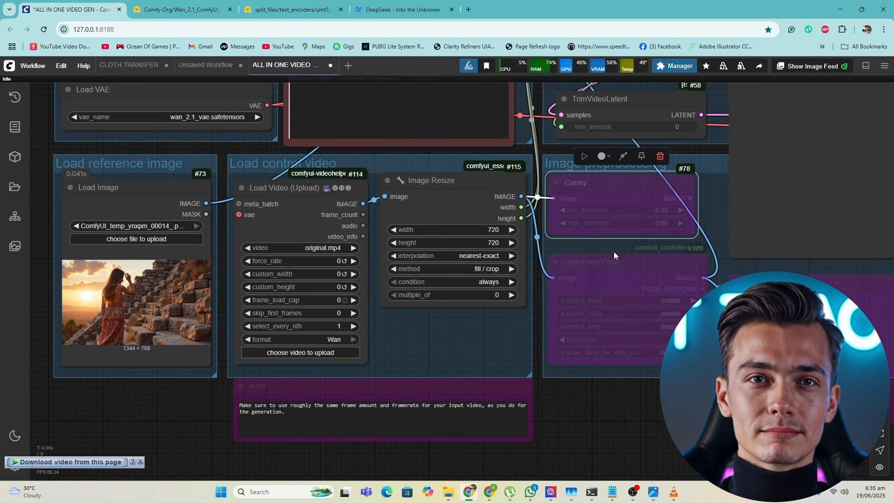
# Re-enable the bypassed Canny and OpenPose Pose nodes and the Preview Image node connected to them
pyautogui.click(611, 277)
pyautogui.hotkey('ctrl', 'b')
pyautogui.moveTo(693, 359); pyautogui.dragTo(405, 319)
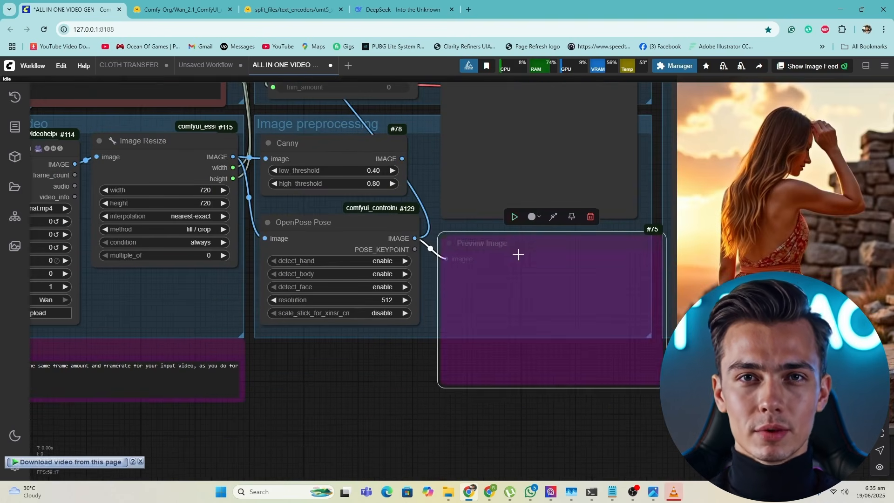
pyautogui.hotkey('ctrl', 'b')
# Load ComfyUI_temp_xpiez_00002_.png as the reference image and the 4584890-uhd_3840_2160 dancing clip as the control video
pyautogui.moveTo(326, 420); pyautogui.dragTo(447, 448)
pyautogui.moveTo(269, 301); pyautogui.dragTo(551, 374)
pyautogui.moveTo(401, 376); pyautogui.dragTo(456, 340)
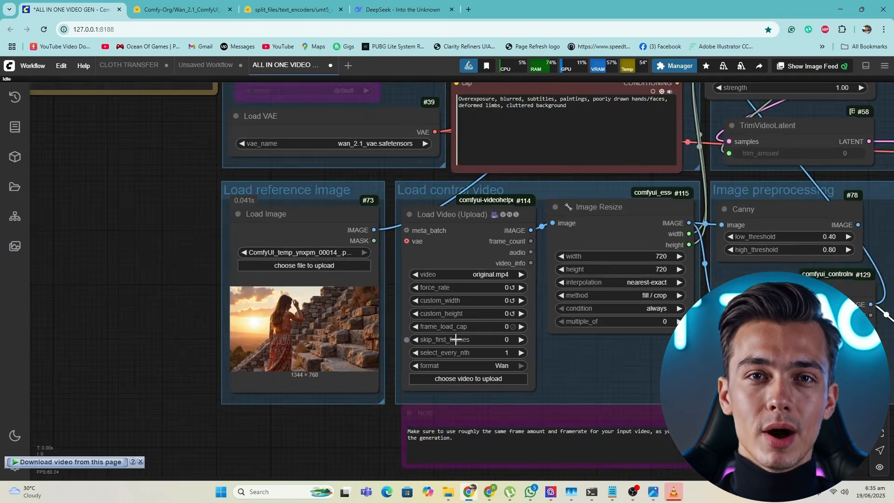
pyautogui.scroll(4, 377, 328)
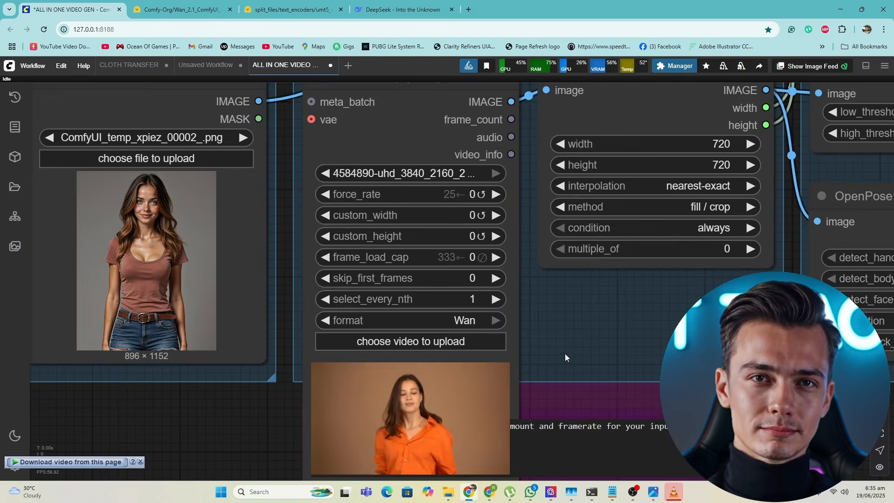
# Examine the portrait in the Load Image node alongside the dancing control video in the Load Video (Upload) node
pyautogui.scroll(-4, 566, 353)
pyautogui.scroll(3, 612, 352)
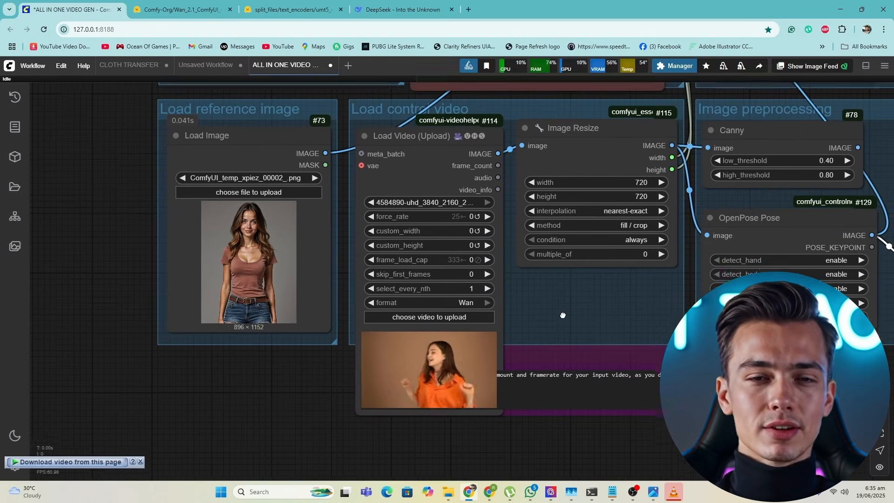
pyautogui.scroll(2, 404, 356)
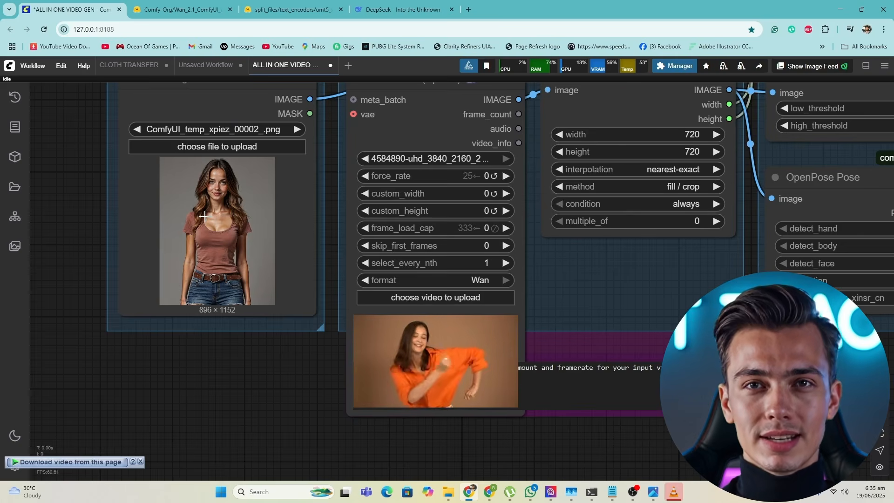
pyautogui.scroll(-2, 562, 319)
pyautogui.moveTo(561, 319); pyautogui.dragTo(556, 291)
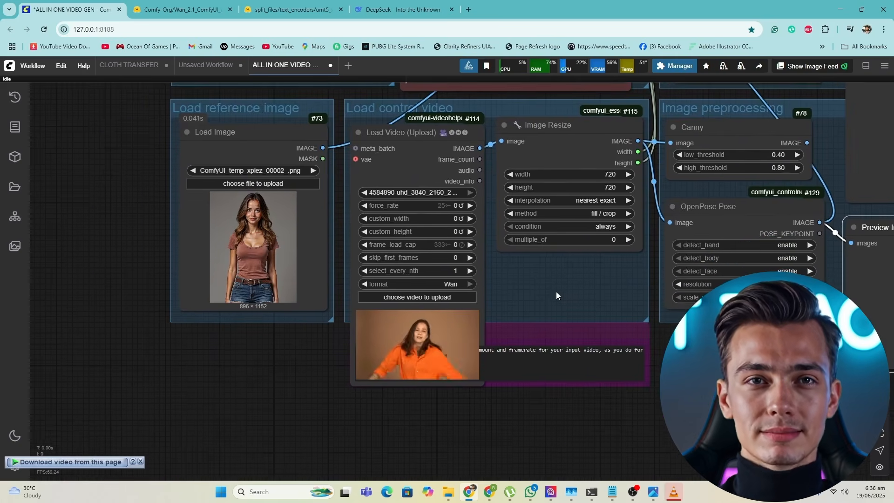
pyautogui.scroll(1, 556, 292)
pyautogui.scroll(1, 210, 152)
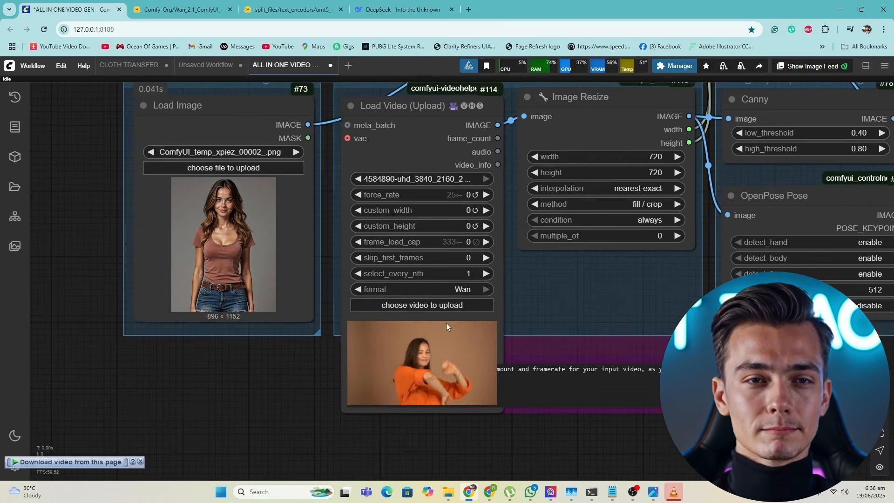
pyautogui.scroll(-3, 655, 305)
pyautogui.moveTo(651, 312); pyautogui.dragTo(626, 328)
pyautogui.scroll(2, 619, 328)
pyautogui.scroll(2, 571, 323)
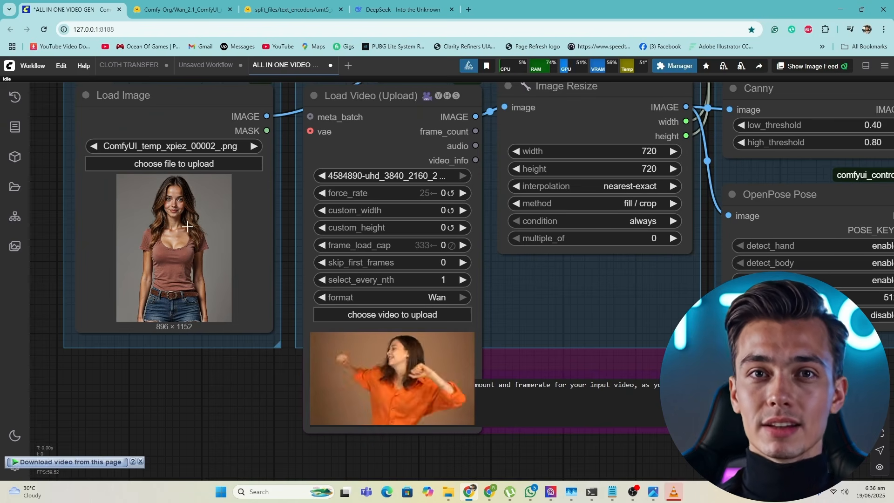
pyautogui.scroll(-2, 199, 231)
pyautogui.scroll(6, 233, 261)
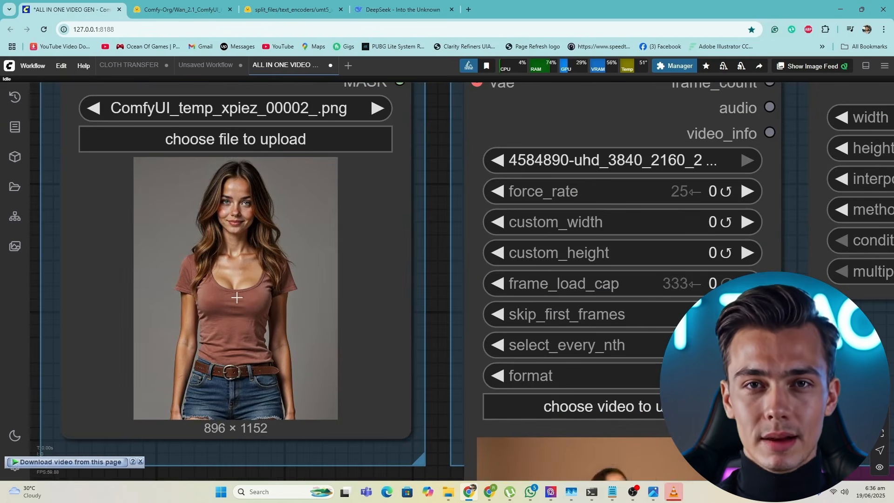
pyautogui.scroll(-3, 260, 307)
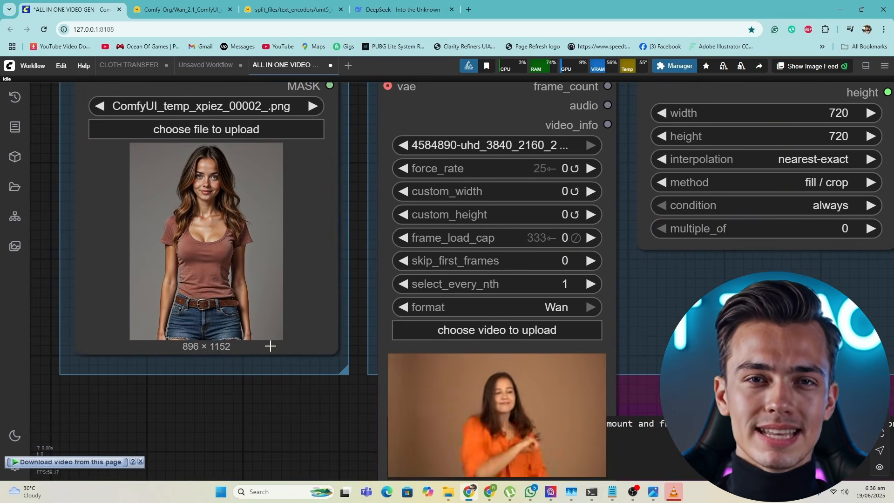
pyautogui.moveTo(271, 343); pyautogui.dragTo(193, 293)
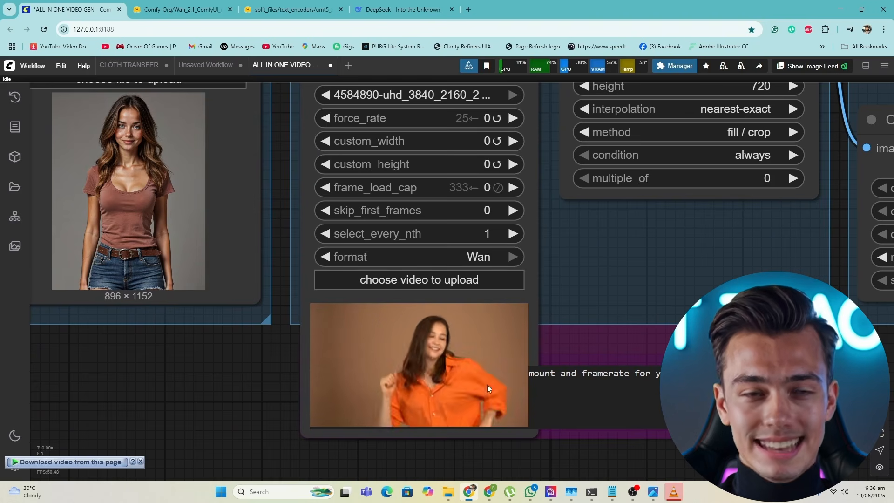
pyautogui.scroll(-3, 365, 360)
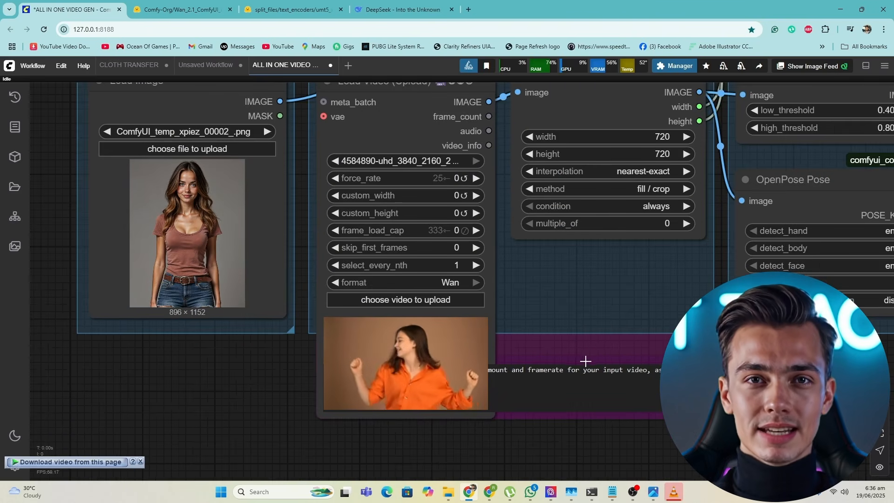
# Replace the staircase text in the positive prompt with "A GIRL IS DANCING"
pyautogui.scroll(-5, 582, 326)
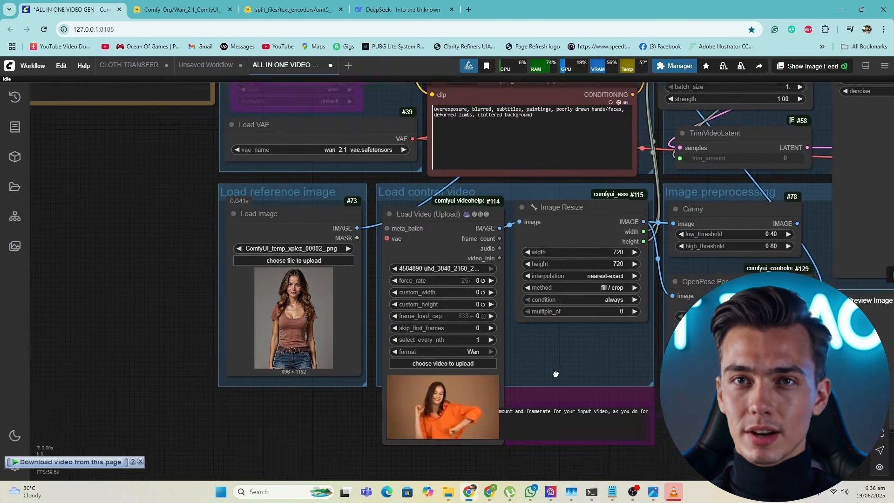
pyautogui.scroll(2, 468, 454)
pyautogui.scroll(-3, 468, 451)
pyautogui.scroll(3, 445, 283)
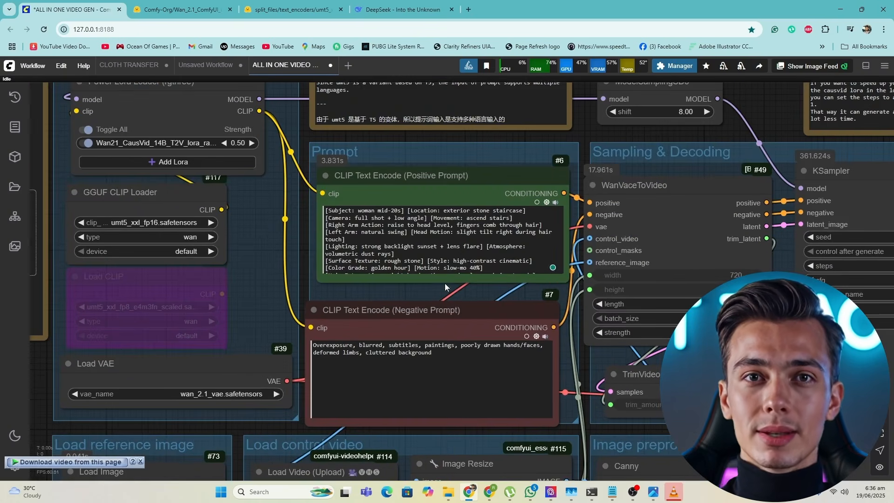
pyautogui.click(443, 253)
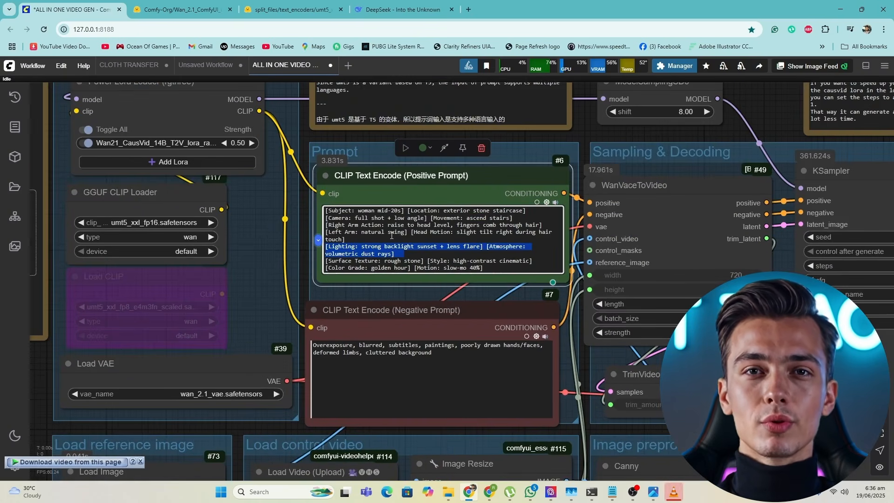
pyautogui.hotkey('ctrl', 'a')
pyautogui.press('BackSpace')
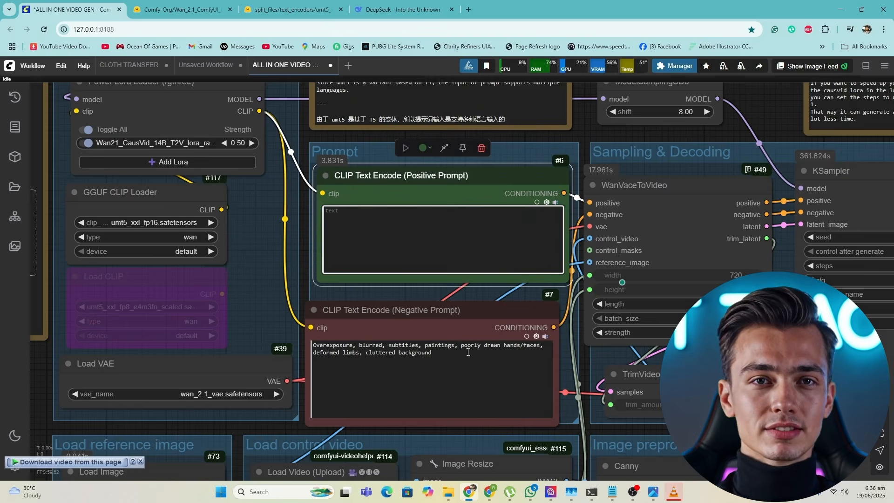
pyautogui.scroll(-3, 468, 352)
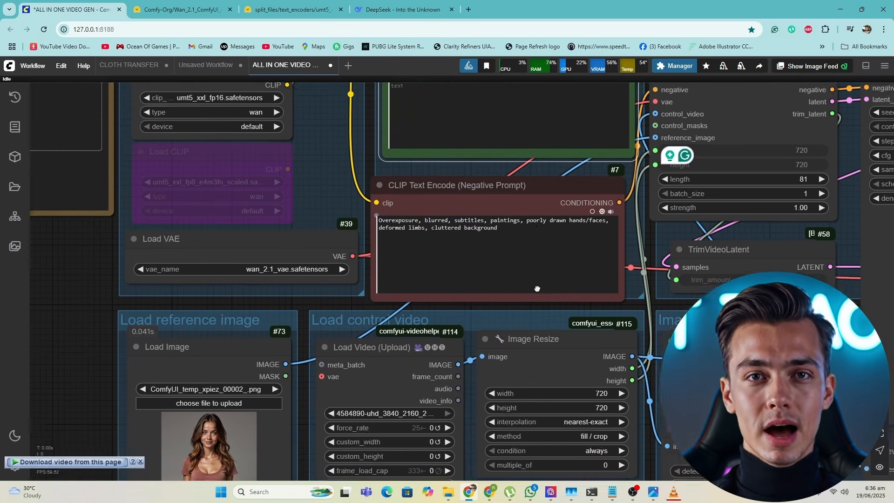
pyautogui.scroll(3, 537, 289)
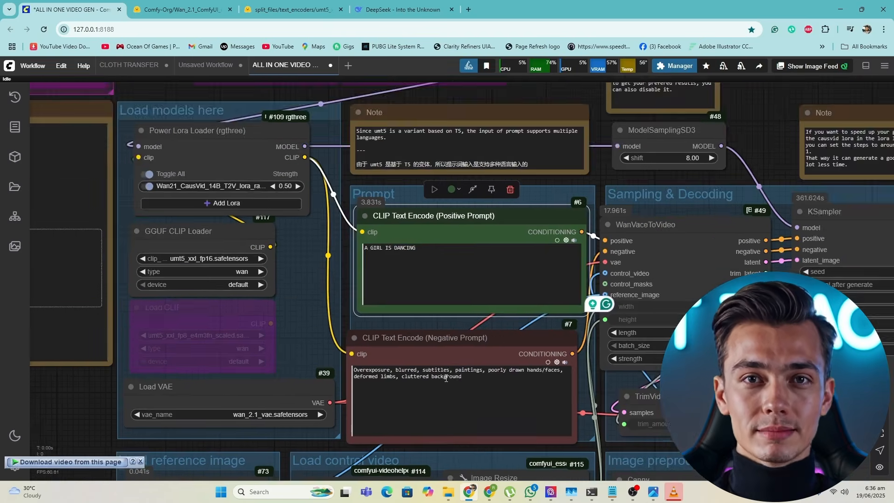
# Examine the generated dance video in the Video Combine node, along with the reference image and control video that drive it
pyautogui.scroll(-5, 191, 368)
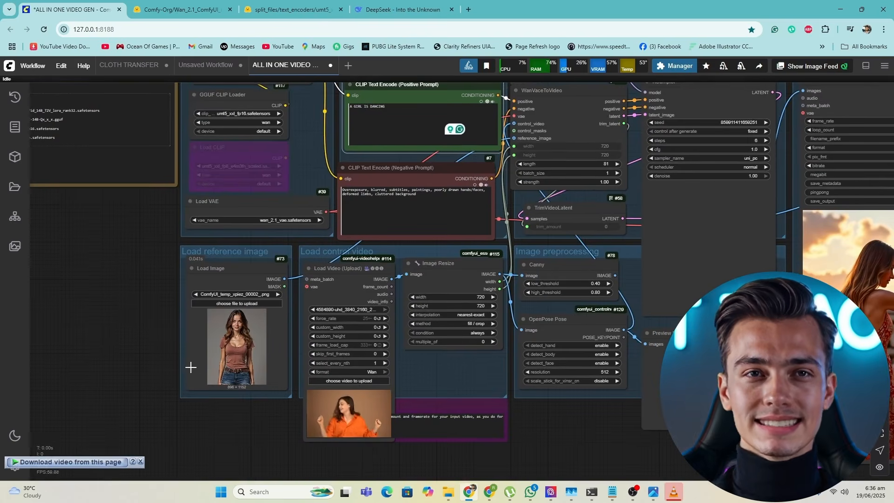
pyautogui.scroll(-2, 479, 307)
pyautogui.moveTo(479, 307); pyautogui.dragTo(520, 311)
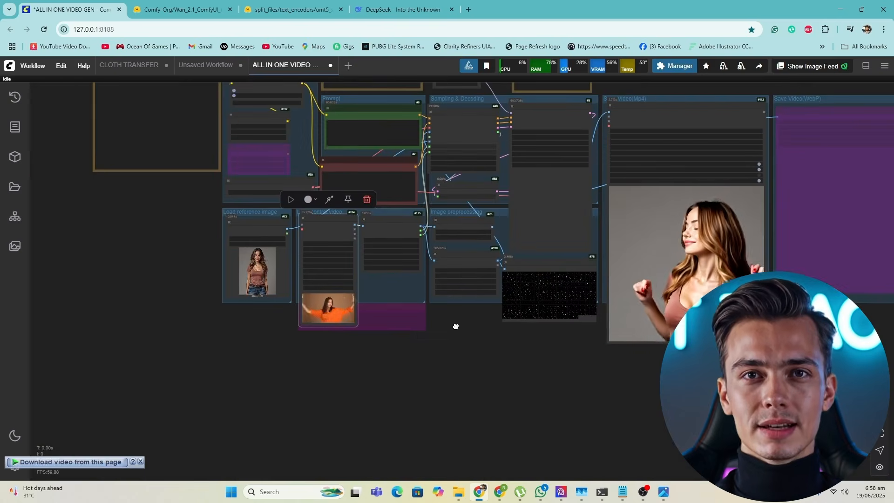
pyautogui.scroll(1, 399, 330)
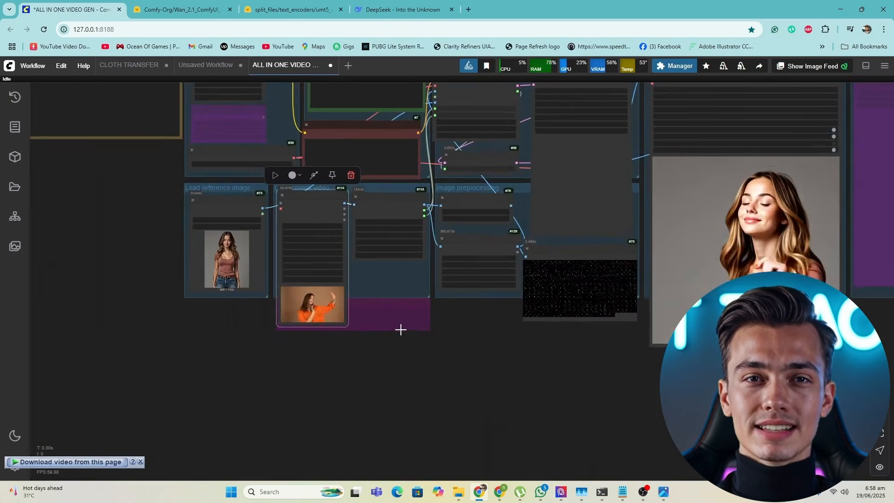
pyautogui.scroll(-1, 525, 323)
pyautogui.moveTo(574, 357); pyautogui.dragTo(267, 391)
pyautogui.scroll(8, 373, 375)
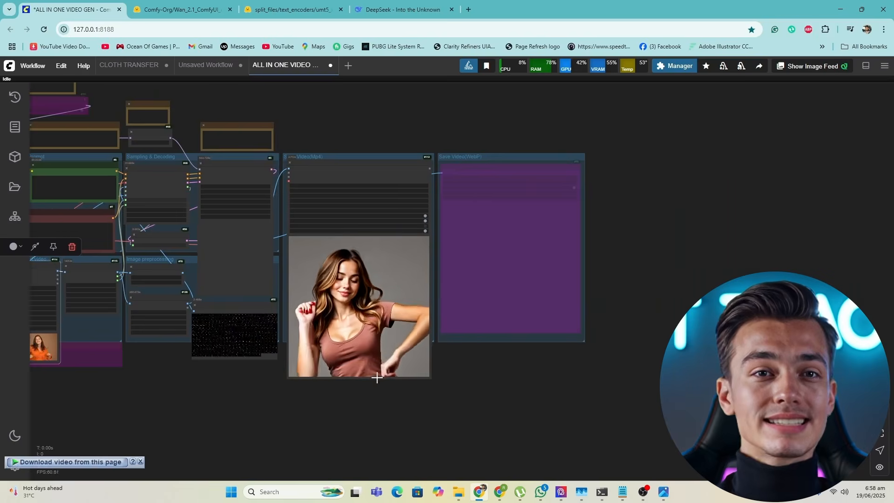
pyautogui.moveTo(450, 324); pyautogui.dragTo(516, 379)
pyautogui.scroll(3, 523, 351)
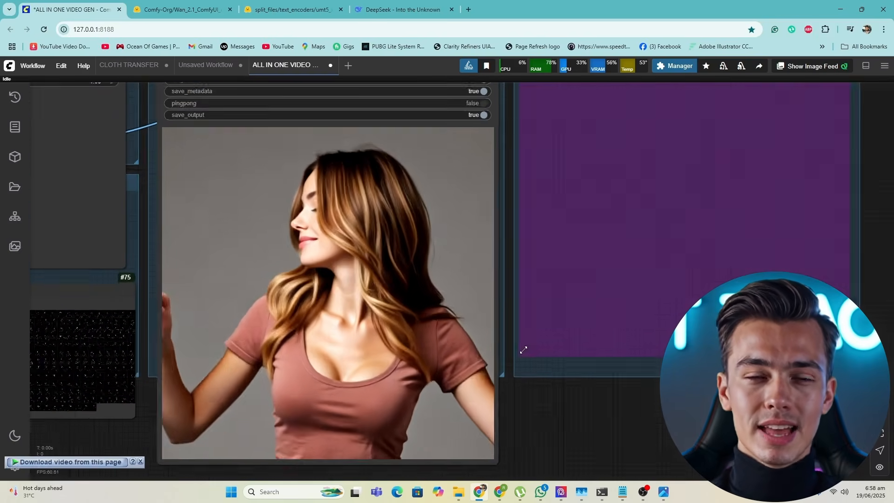
pyautogui.moveTo(529, 337); pyautogui.dragTo(580, 318)
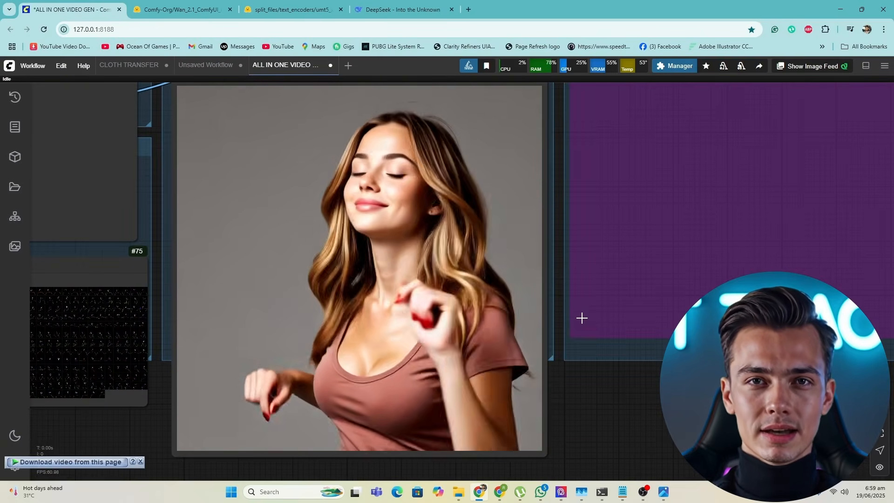
pyautogui.scroll(-2, 581, 318)
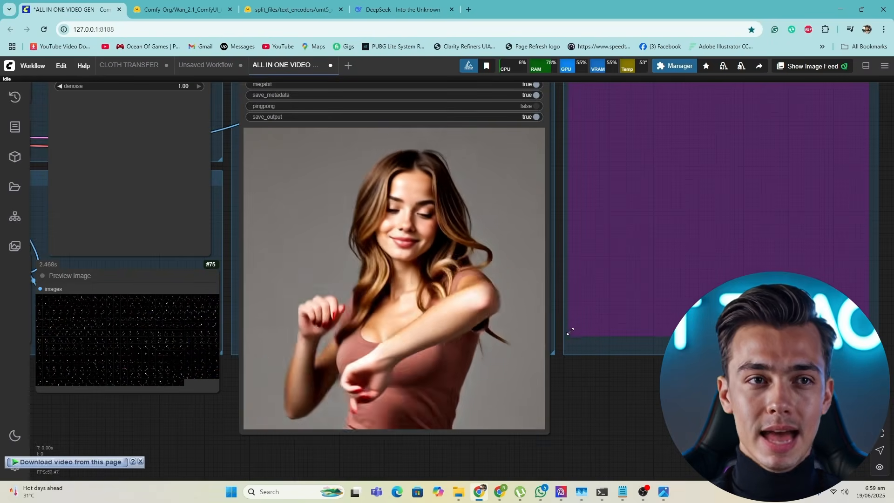
pyautogui.scroll(1, 569, 325)
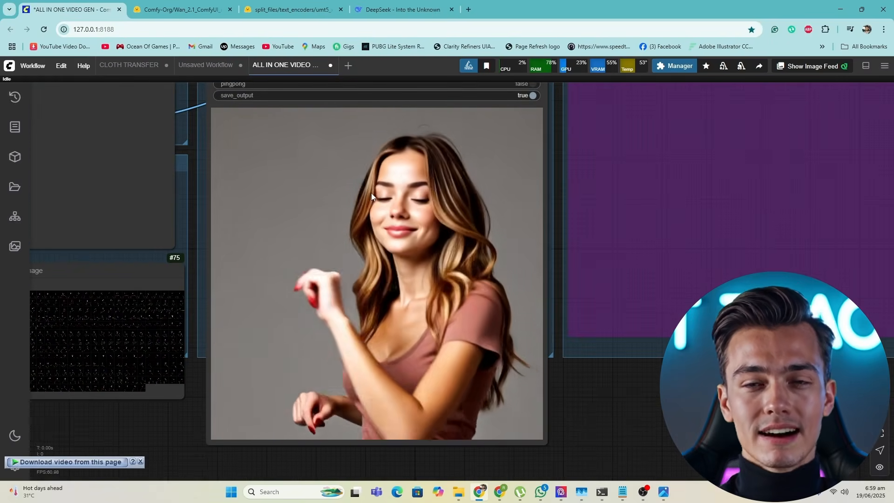
pyautogui.scroll(-3, 405, 251)
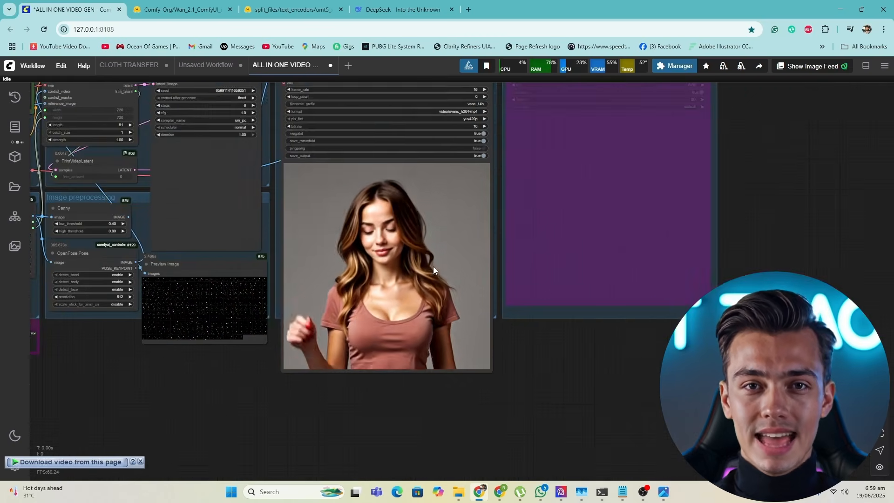
# Compare the generated dance with the clip in the Load Video (Upload) node, and check the terminal window running the generation
pyautogui.moveTo(194, 332); pyautogui.dragTo(377, 328)
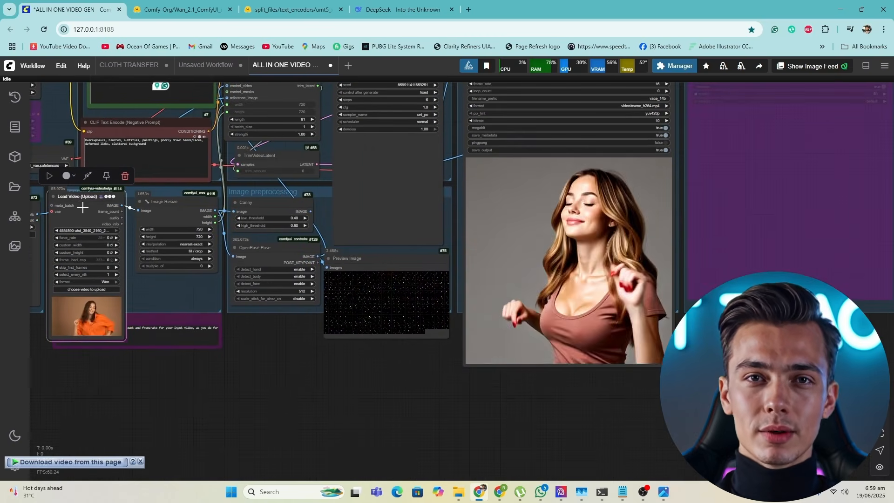
pyautogui.moveTo(79, 207); pyautogui.dragTo(86, 210)
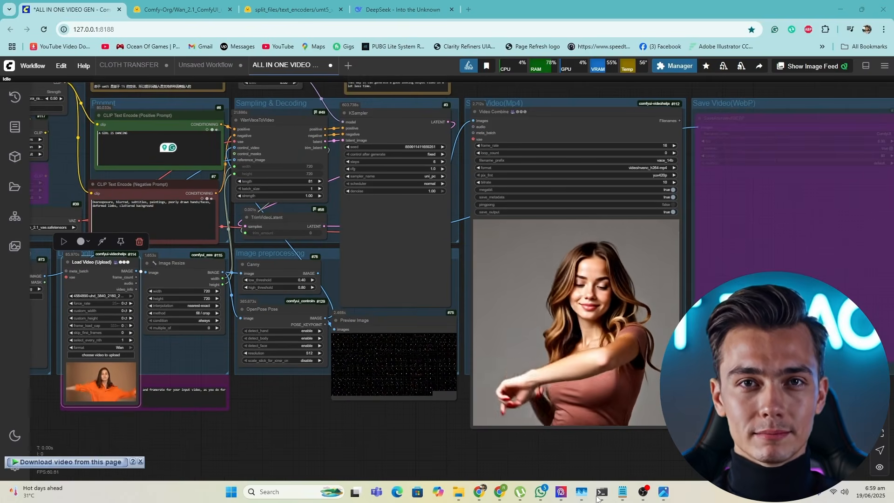
pyautogui.click(600, 493)
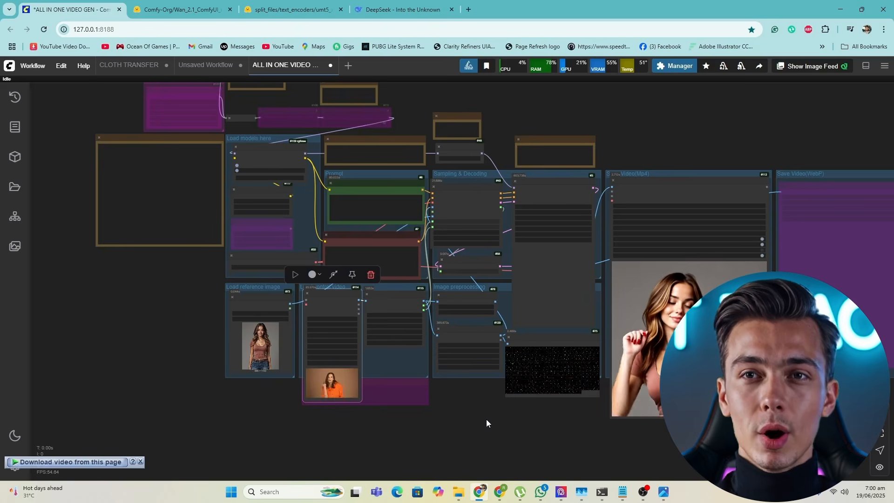
pyautogui.scroll(-3, 486, 420)
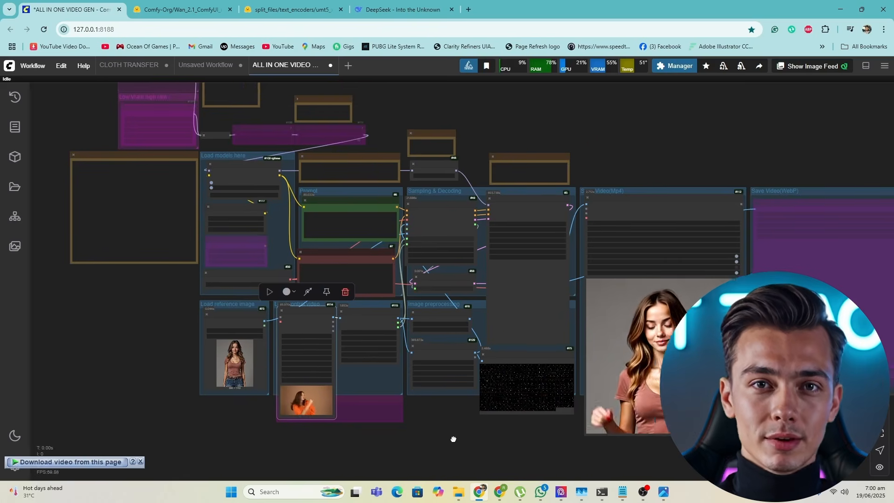